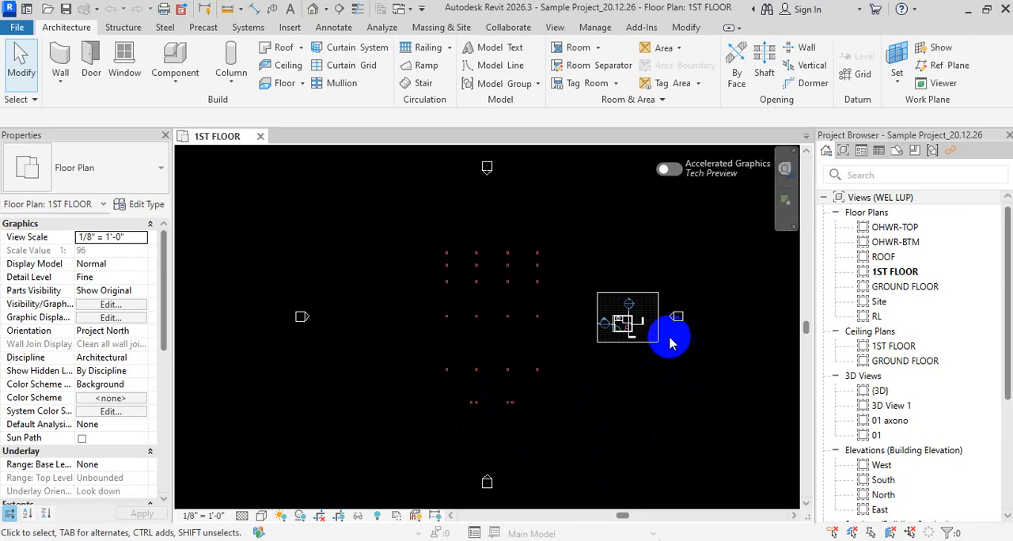
scroll(633, 324, up, 3)
scroll(649, 301, up, 5)
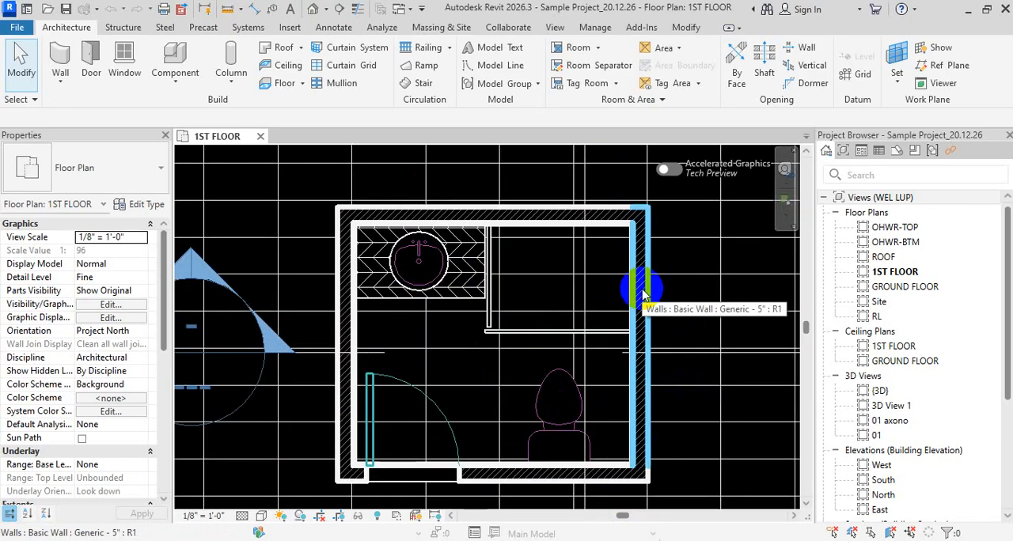
scroll(642, 291, down, 3)
middle_drag(699, 316, 633, 330)
scroll(504, 343, down, 4)
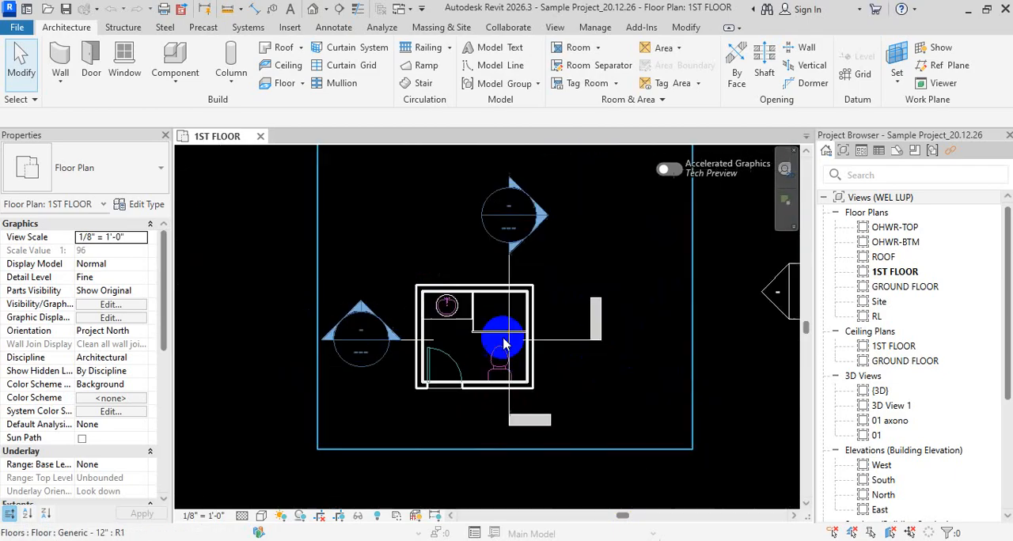
middle_drag(562, 346, 466, 361)
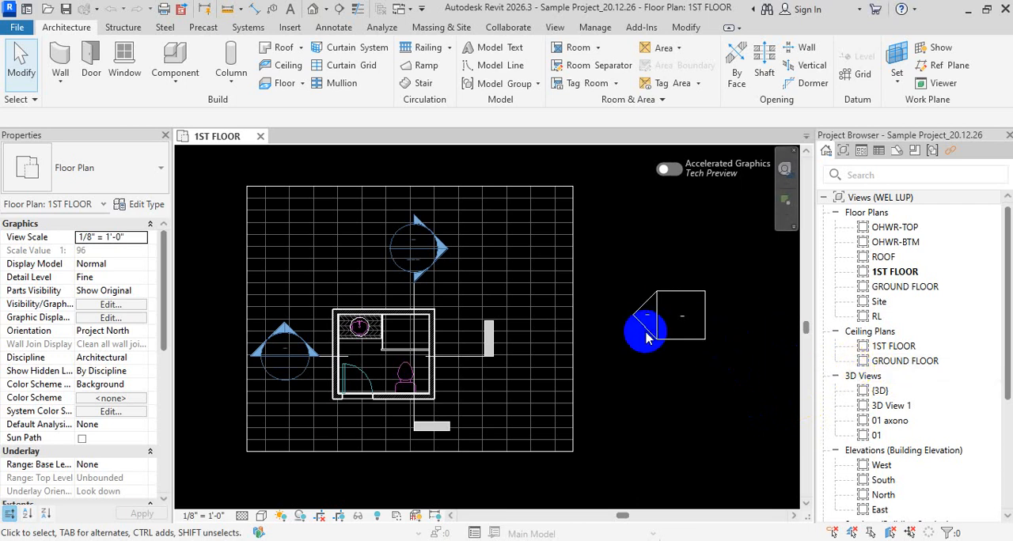
key(r)
key(l)
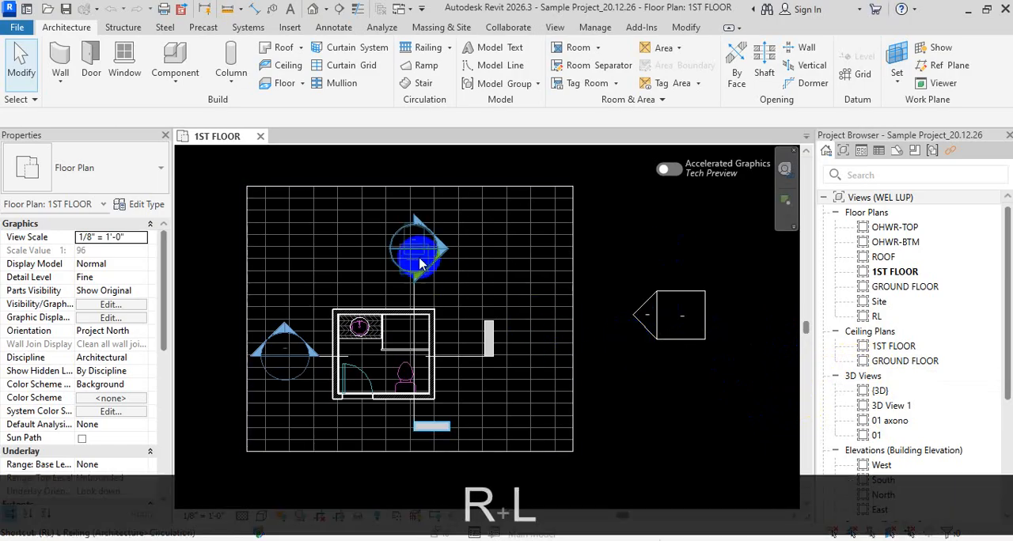
key(Escape)
key(Escape)
- Create a Handrail - Rectangular railing on the 1ST FLOOR level by picking the floor slab edge that faces the nearby elevation marker
key(r)
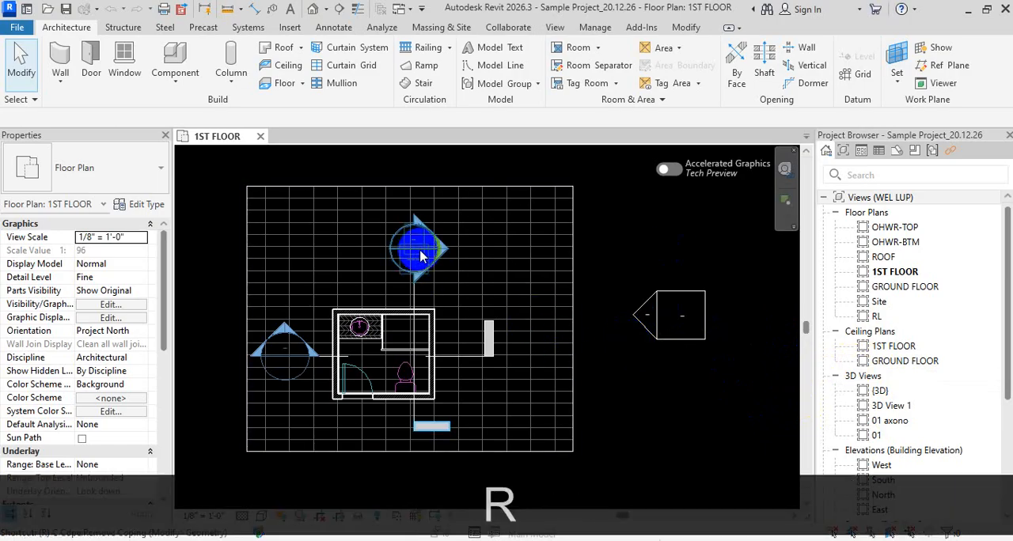
key(l)
key(l)
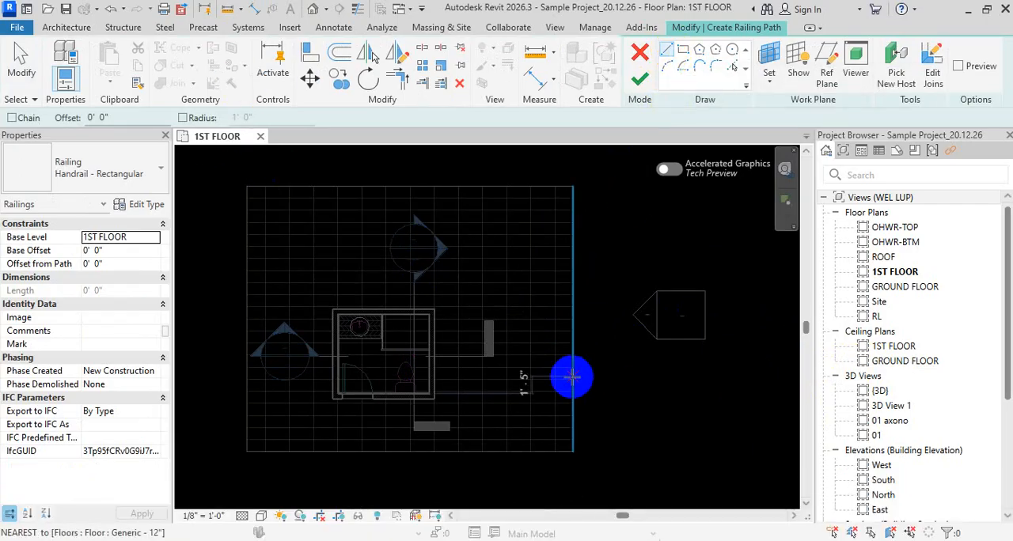
click(733, 65)
click(574, 294)
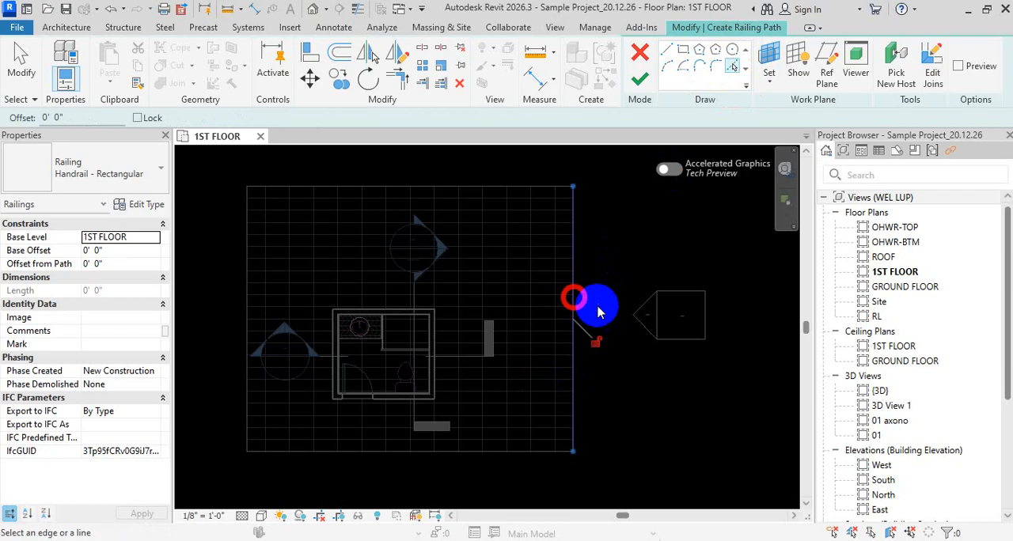
click(640, 75)
click(633, 242)
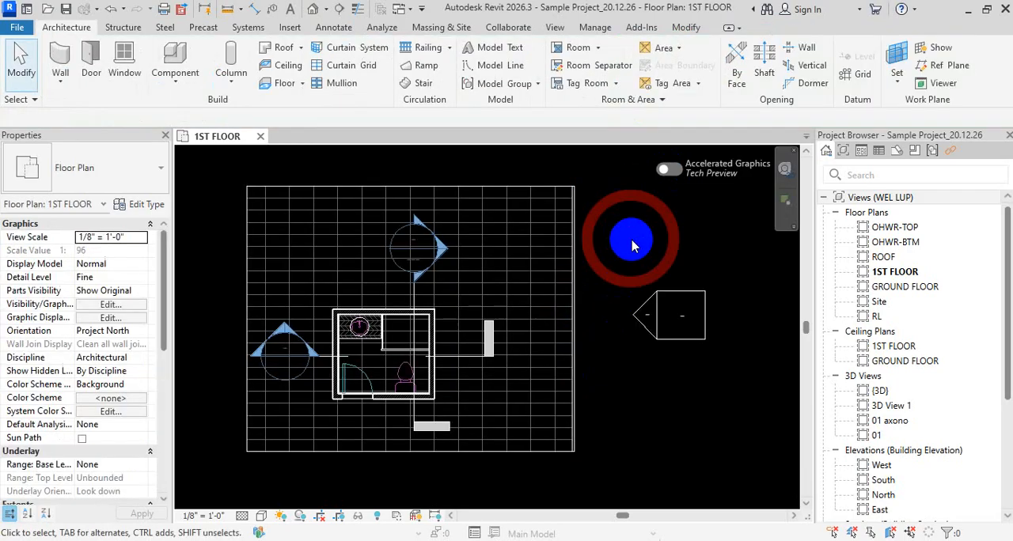
- Switch to the default 3D view and temporarily isolate the new railing
key(q)
scroll(594, 356, up, 5)
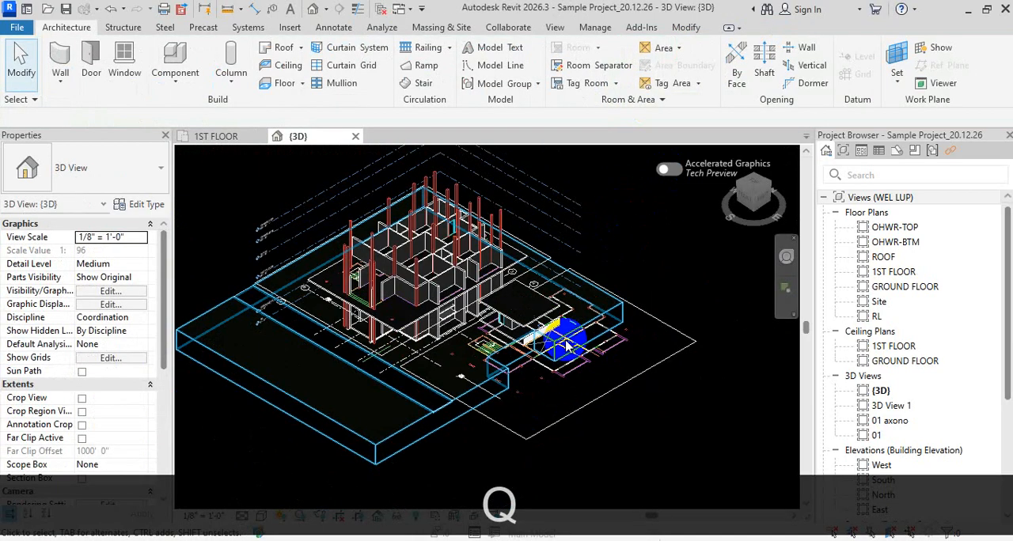
scroll(541, 340, up, 5)
click(487, 315)
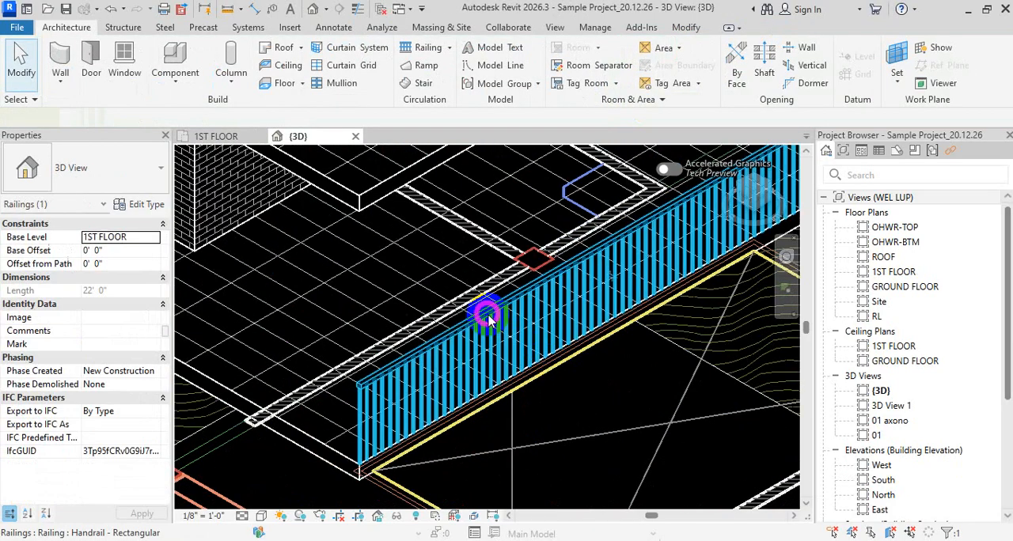
key(i)
key(c)
key(Escape)
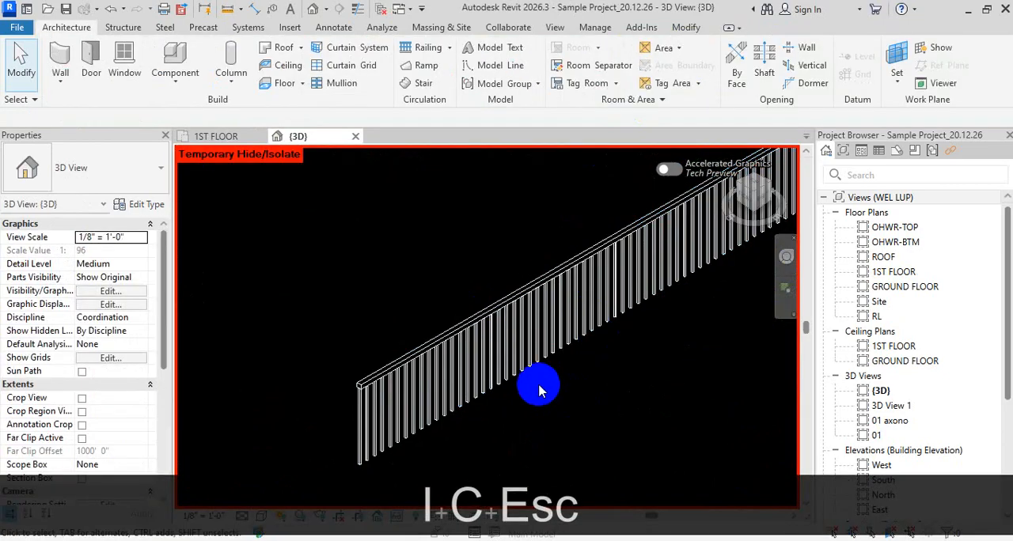
- Display the isolated railing in the shaded visual style with thin lines turned on
key(s)
key(space)
scroll(305, 448, up, 2)
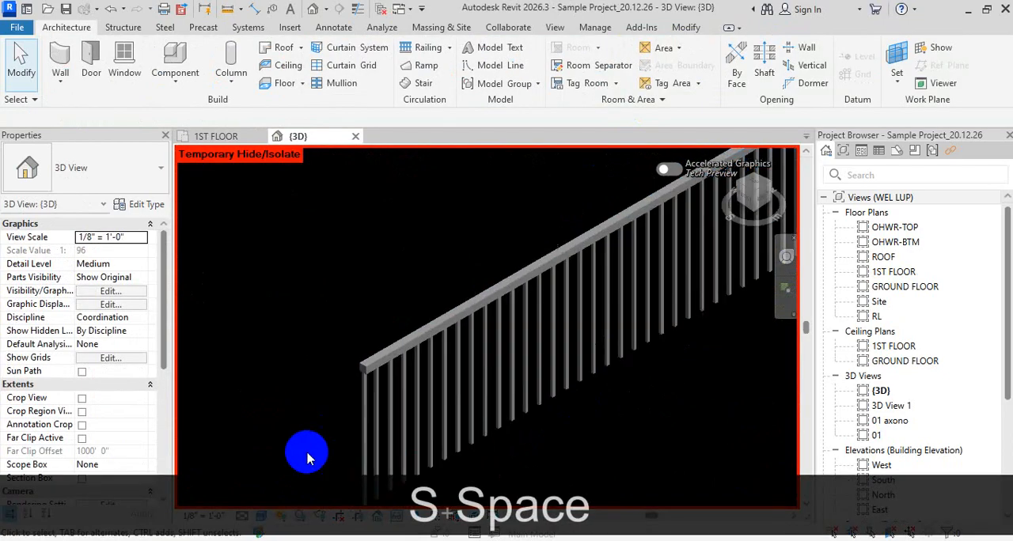
scroll(475, 214, up, 4)
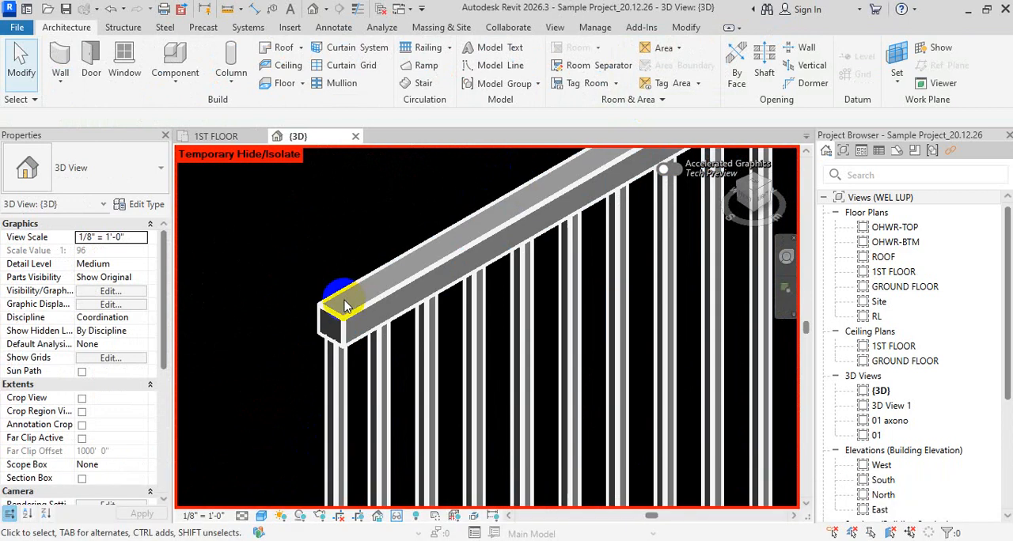
key(t)
key(l)
scroll(399, 294, up, 3)
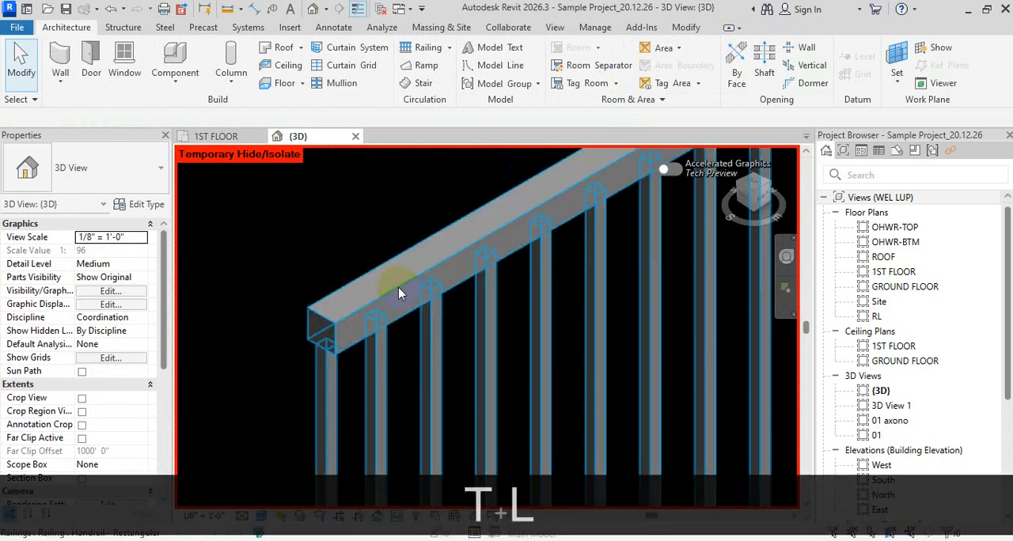
middle_drag(399, 290, 482, 209)
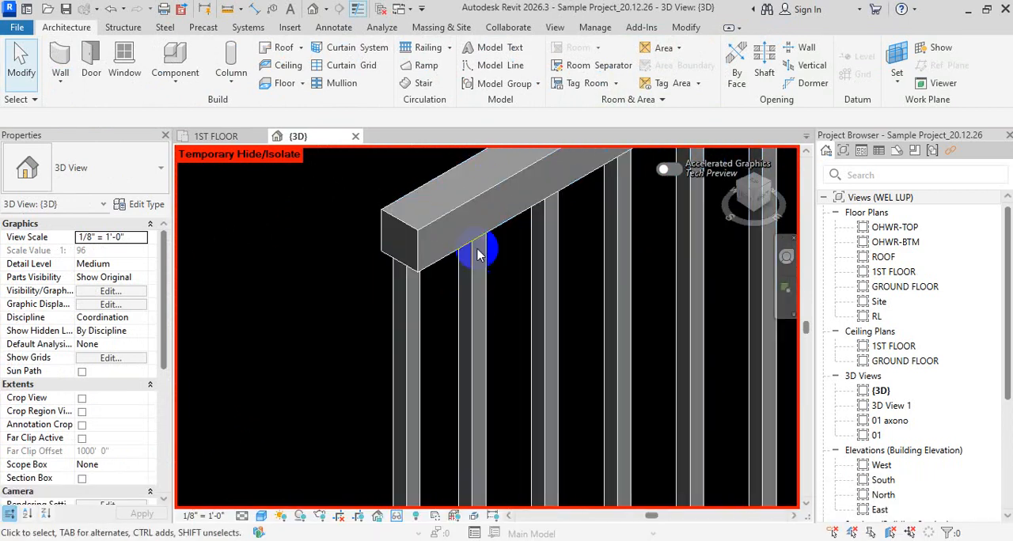
scroll(475, 304, down, 5)
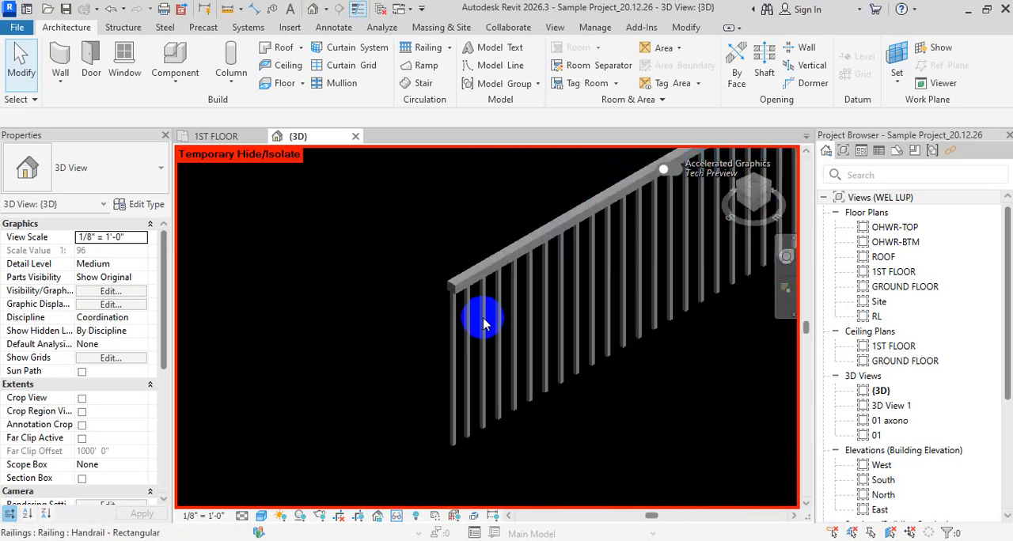
scroll(355, 242, up, 3)
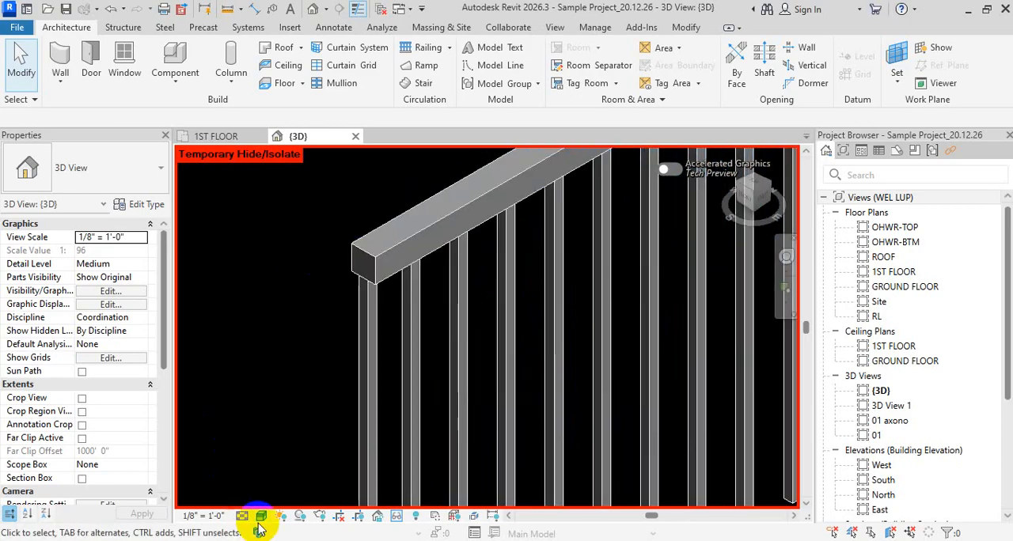
- Try another visual style on the railing's top rail and balusters, and restore the shaded style
click(262, 516)
click(277, 499)
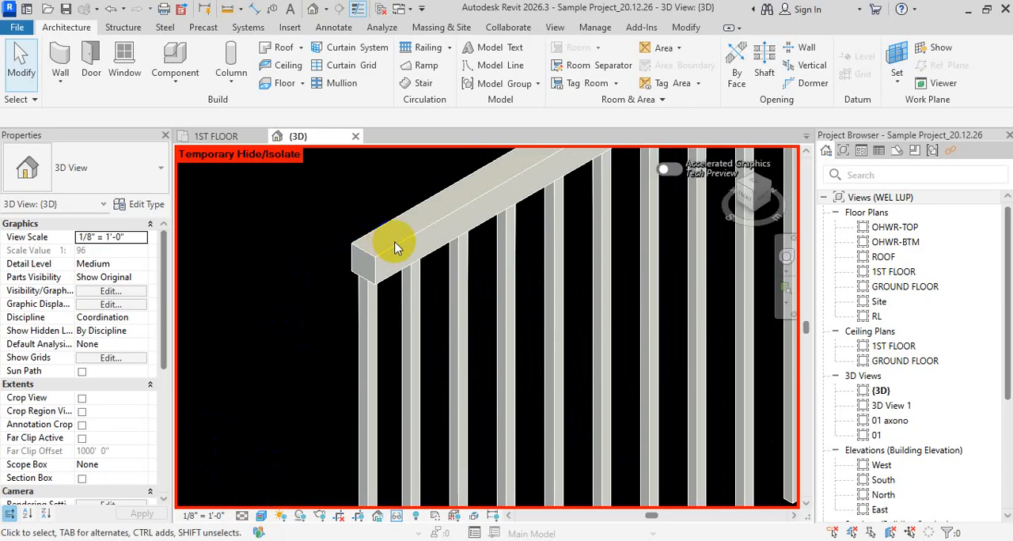
scroll(375, 250, up, 2)
scroll(373, 245, up, 1)
click(254, 378)
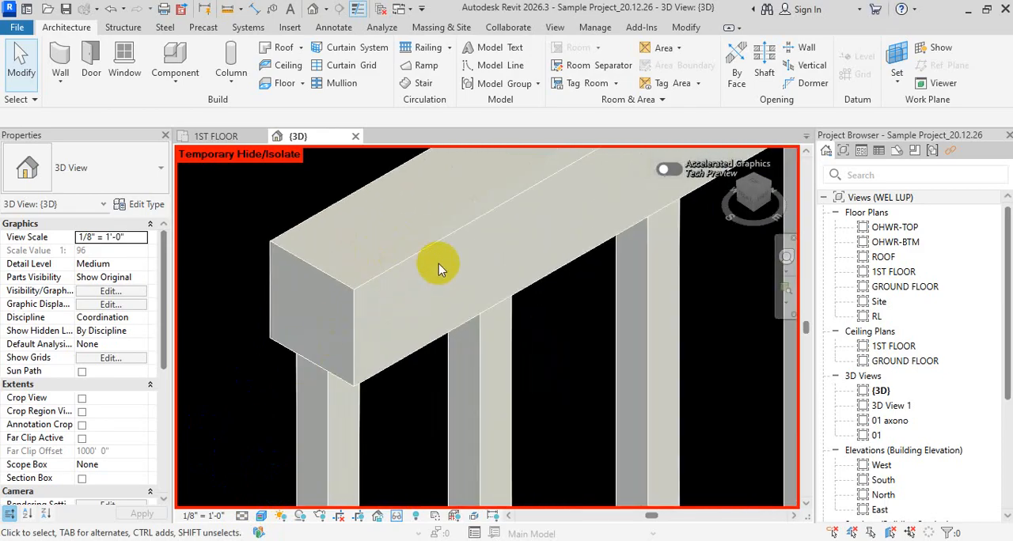
click(262, 516)
click(278, 470)
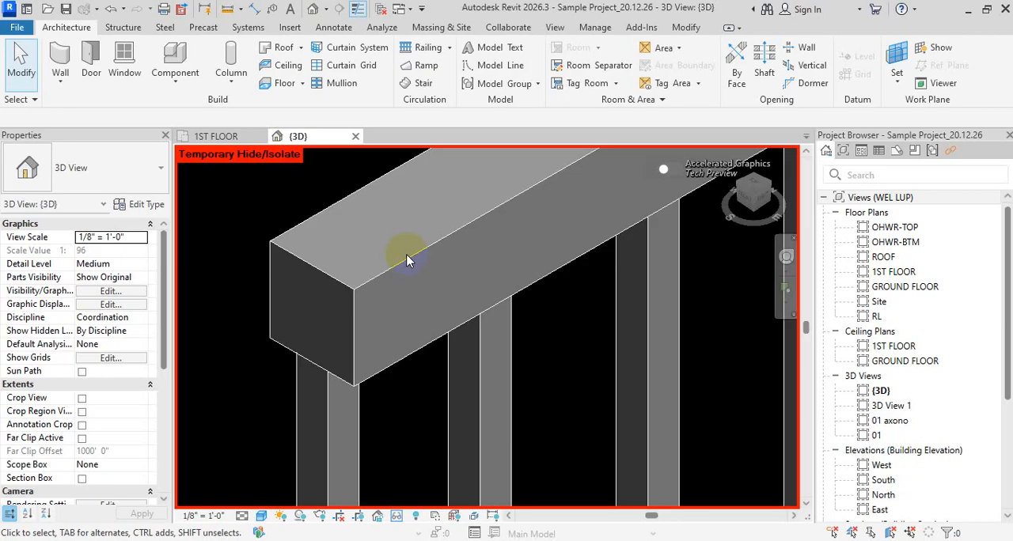
- Open the Baluster Placement settings of the Handrail - Rectangular railing type and show the railing preview beside them
click(410, 266)
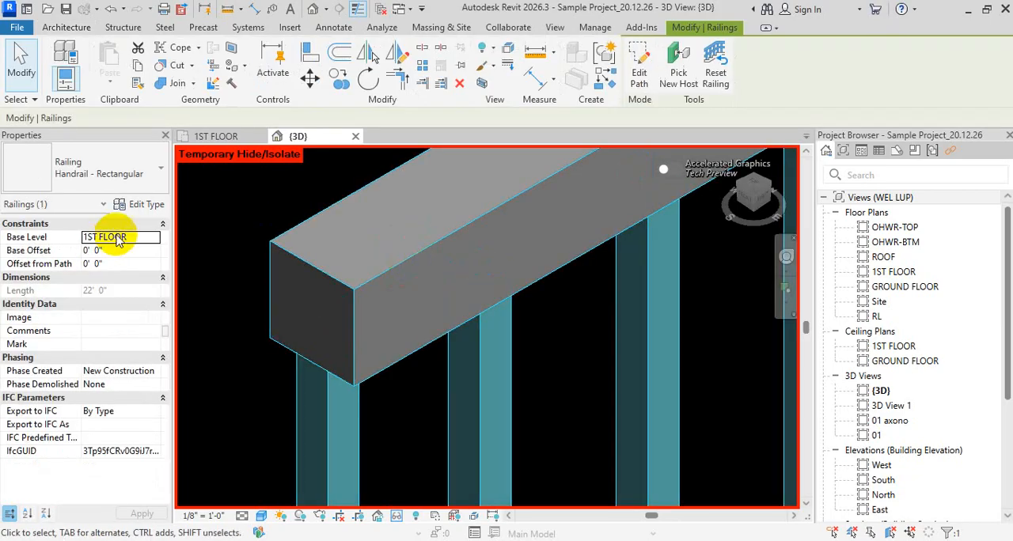
click(144, 204)
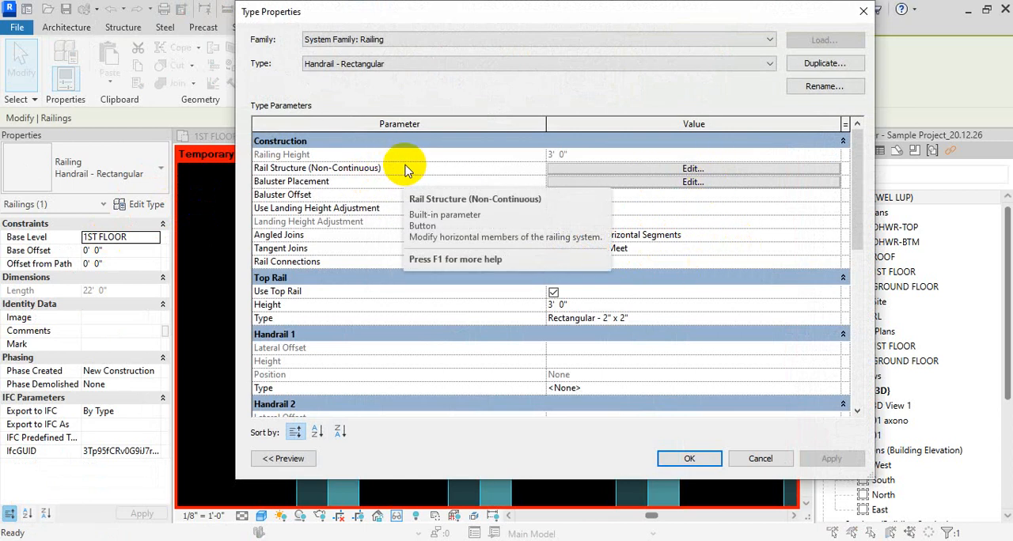
click(716, 183)
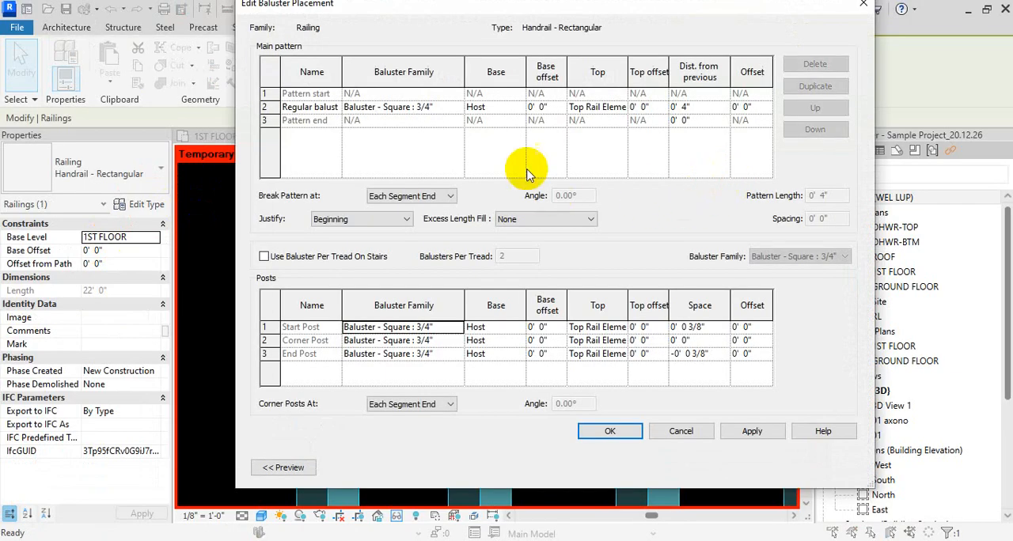
drag(600, 16, 762, 36)
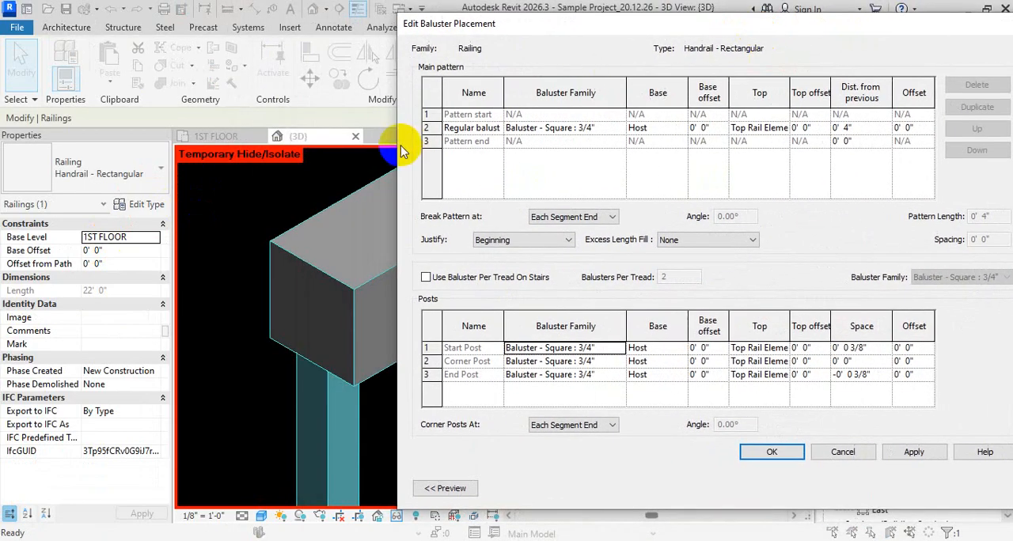
drag(402, 150, 625, 147)
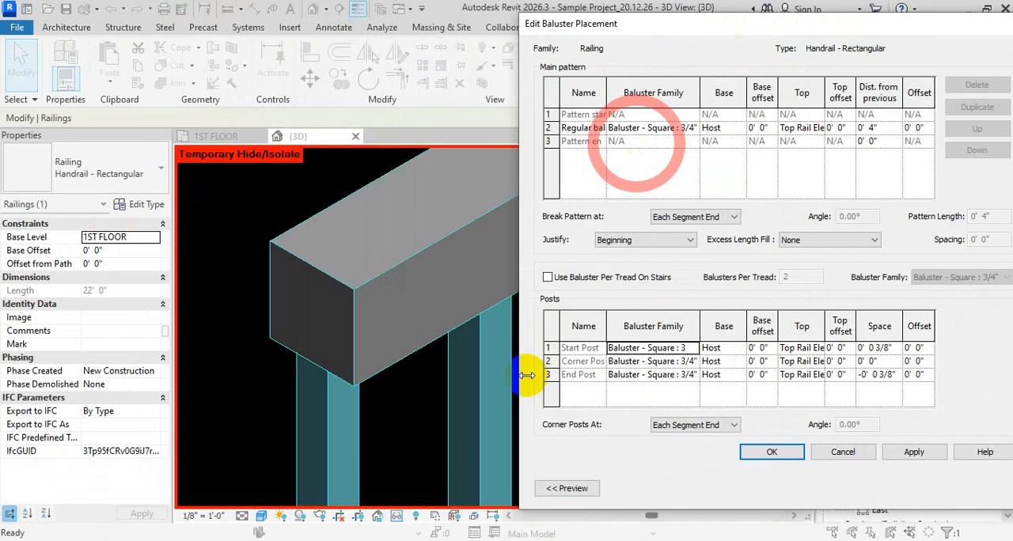
click(574, 495)
drag(672, 29, 372, 28)
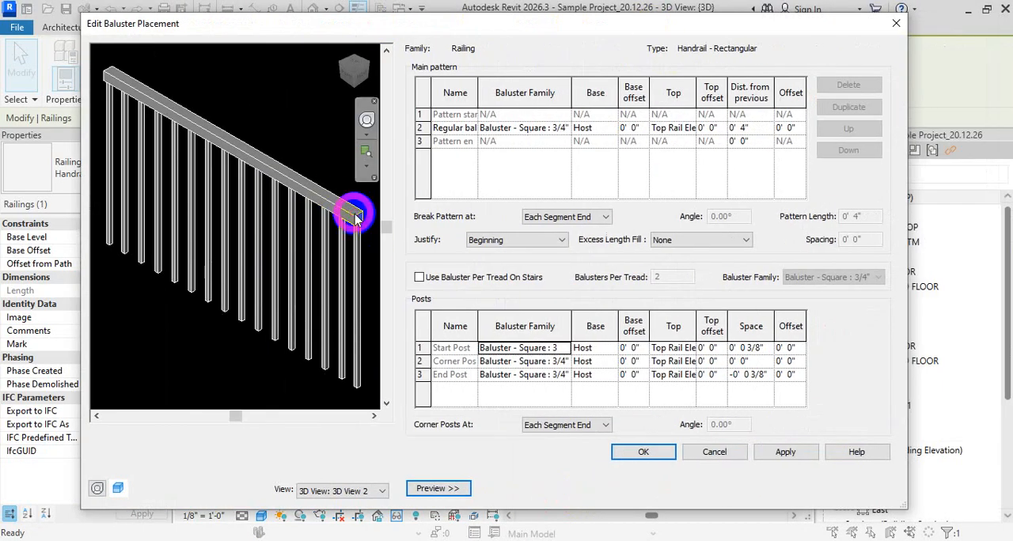
- Examine in the preview which balusters the regular baluster, start post, corner post and end post entries control
click(448, 128)
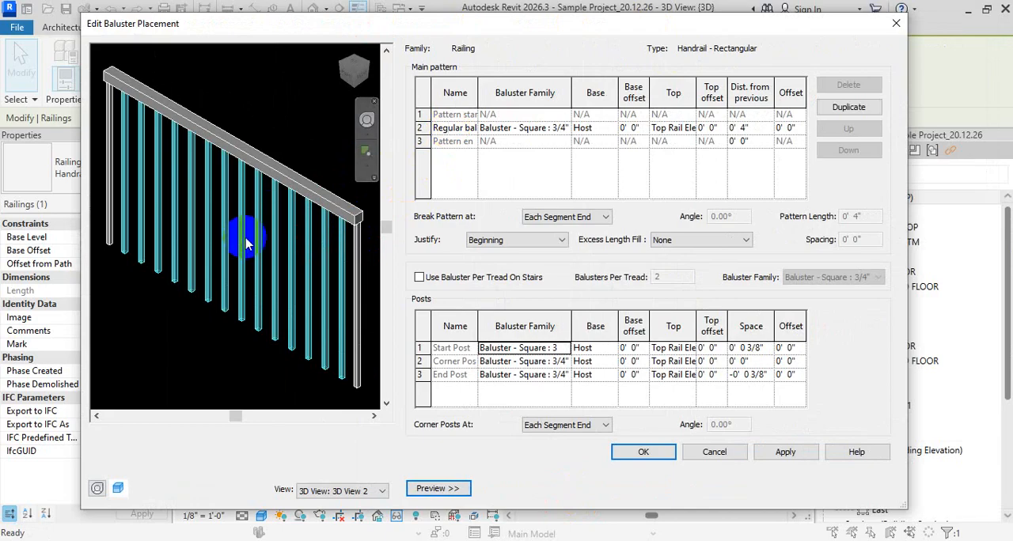
click(541, 361)
click(539, 375)
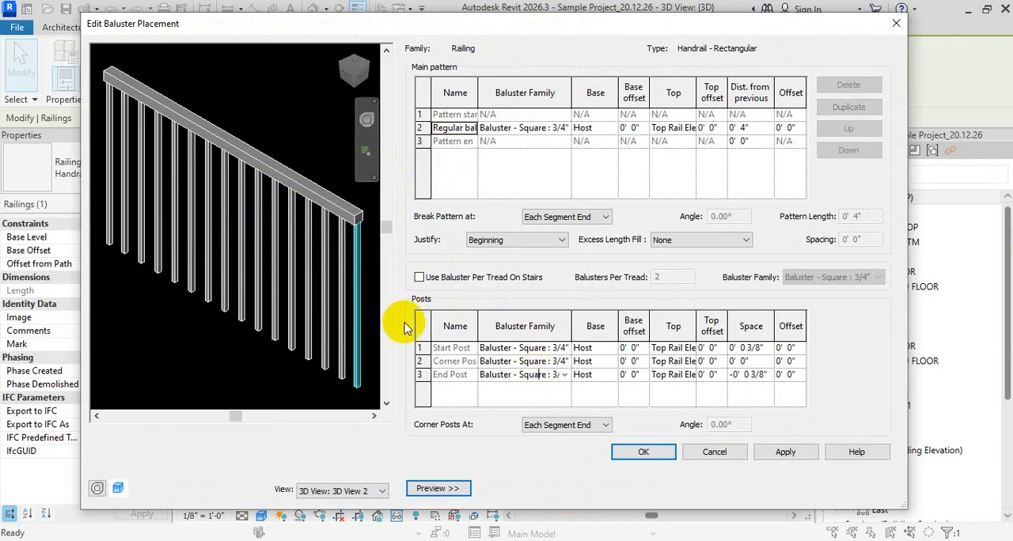
click(520, 362)
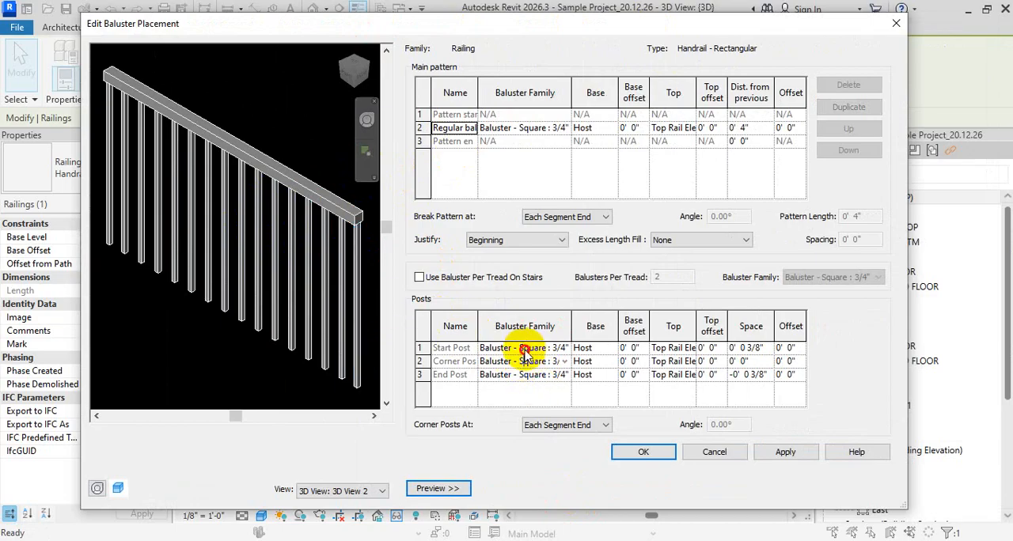
click(527, 349)
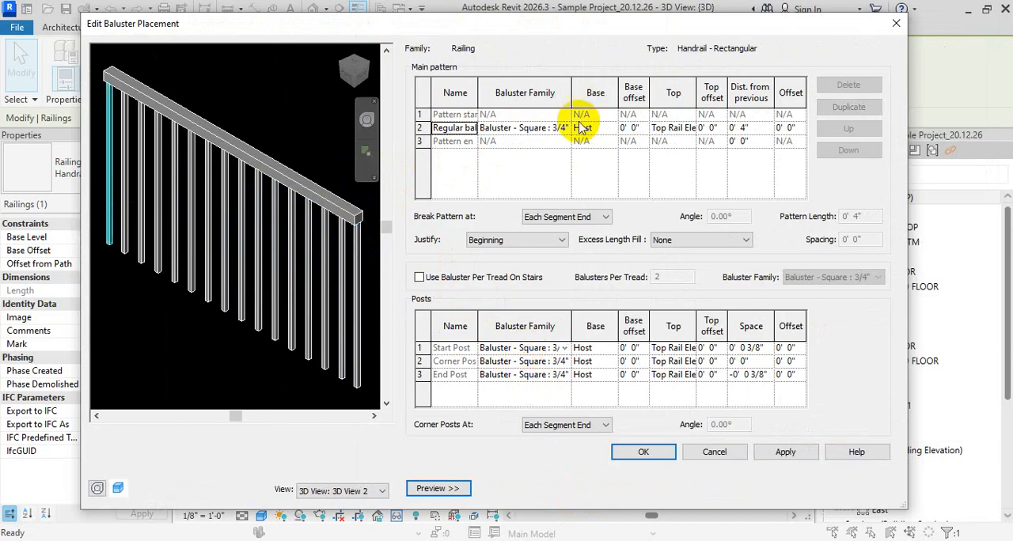
click(543, 128)
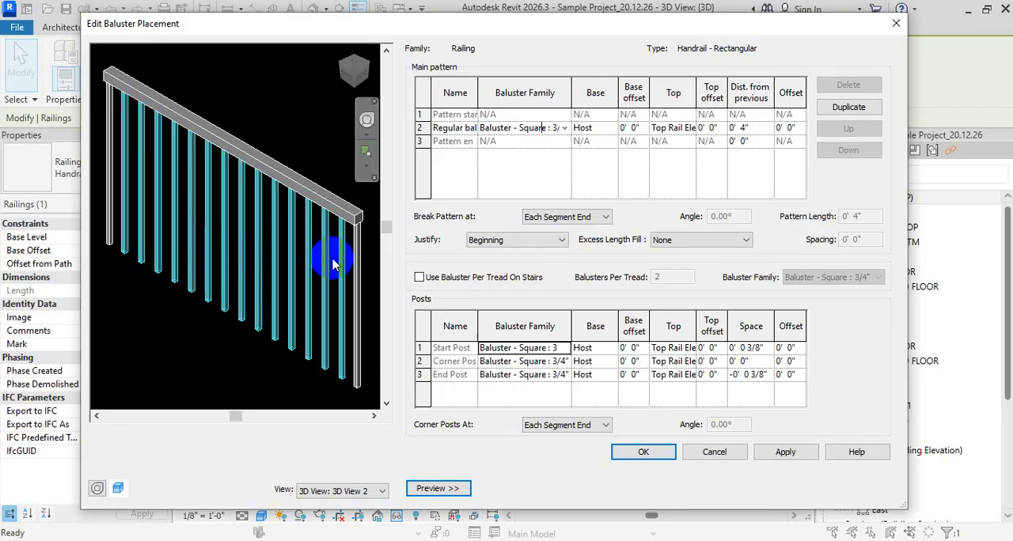
click(525, 374)
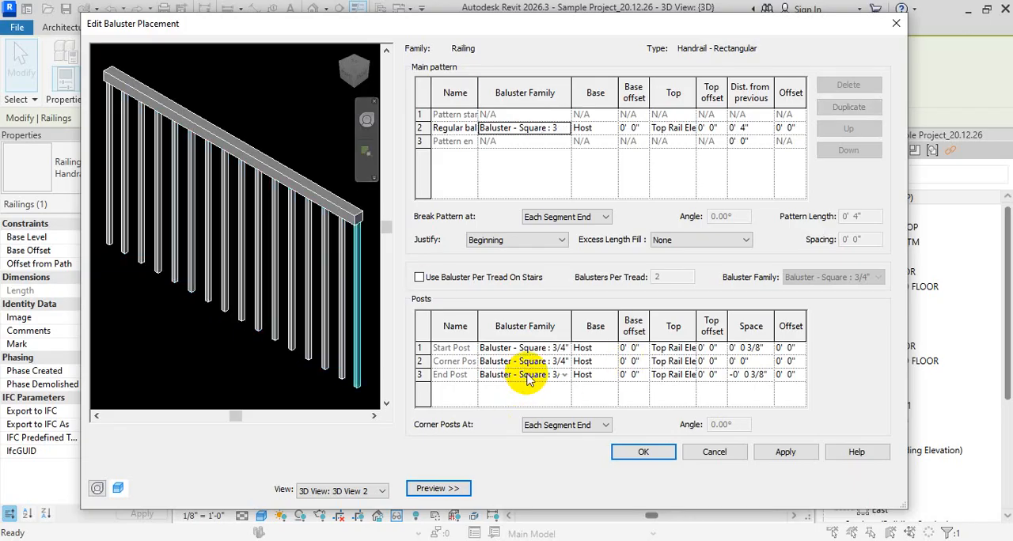
click(545, 348)
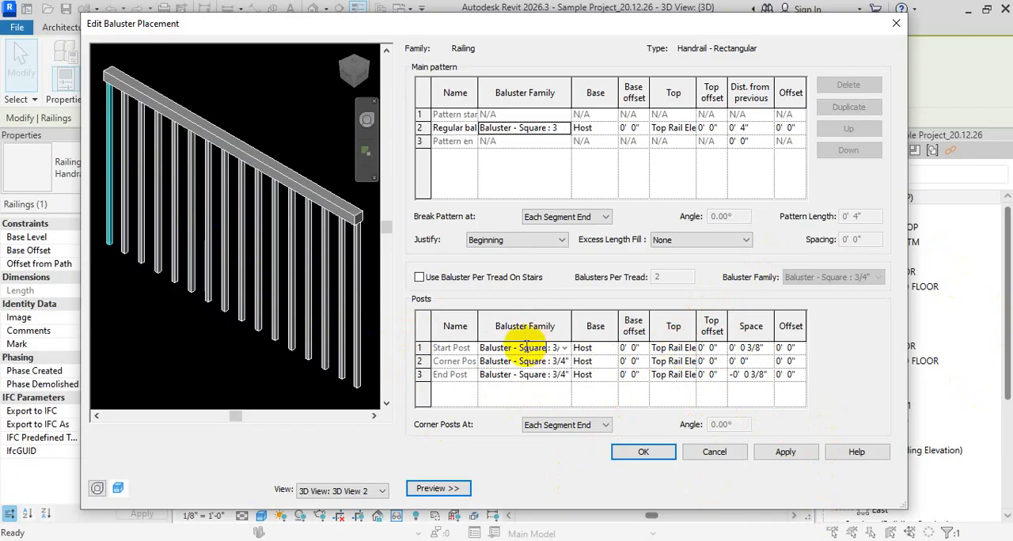
click(542, 376)
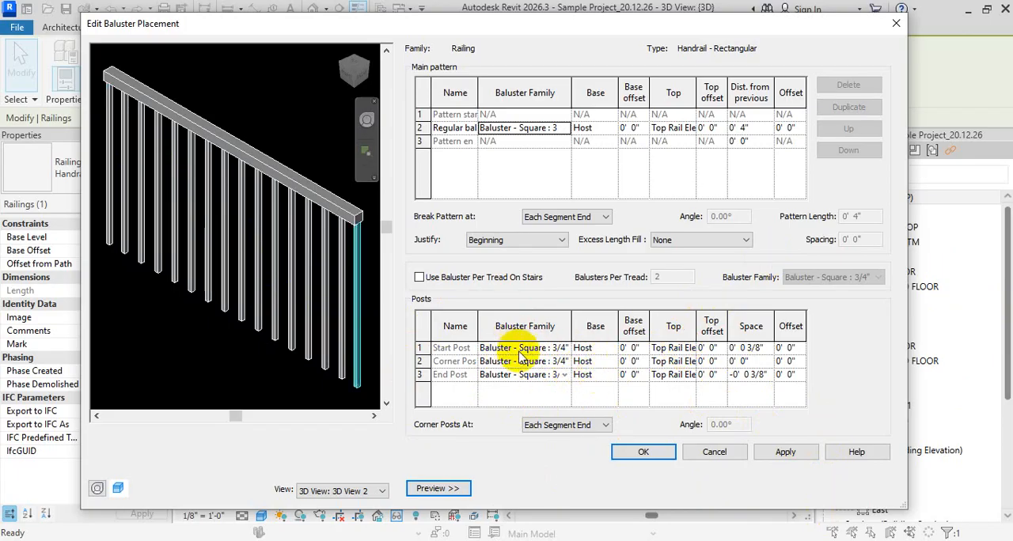
- Set the start post's baluster family to Baluster - Round : 1" and apply the change to the railing type
click(564, 348)
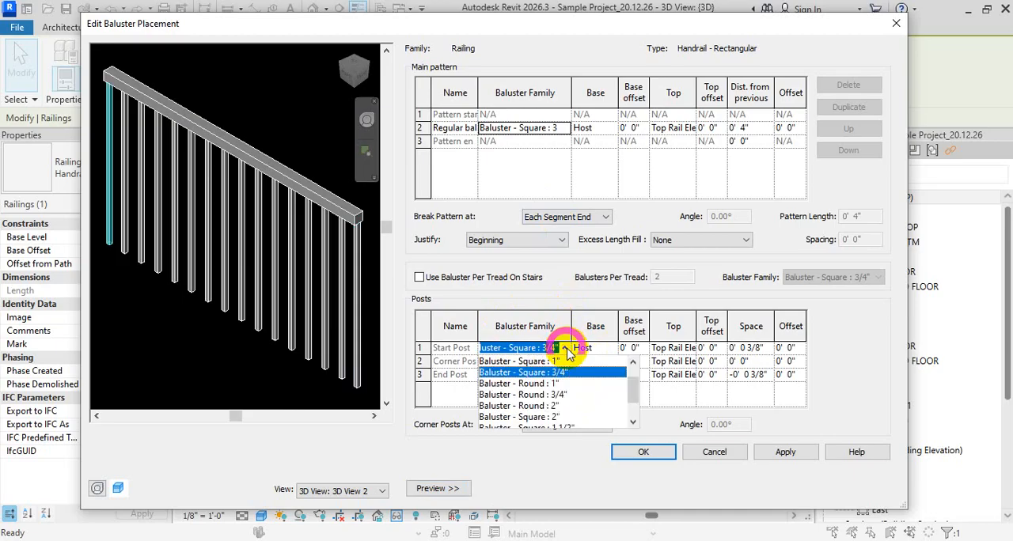
click(564, 378)
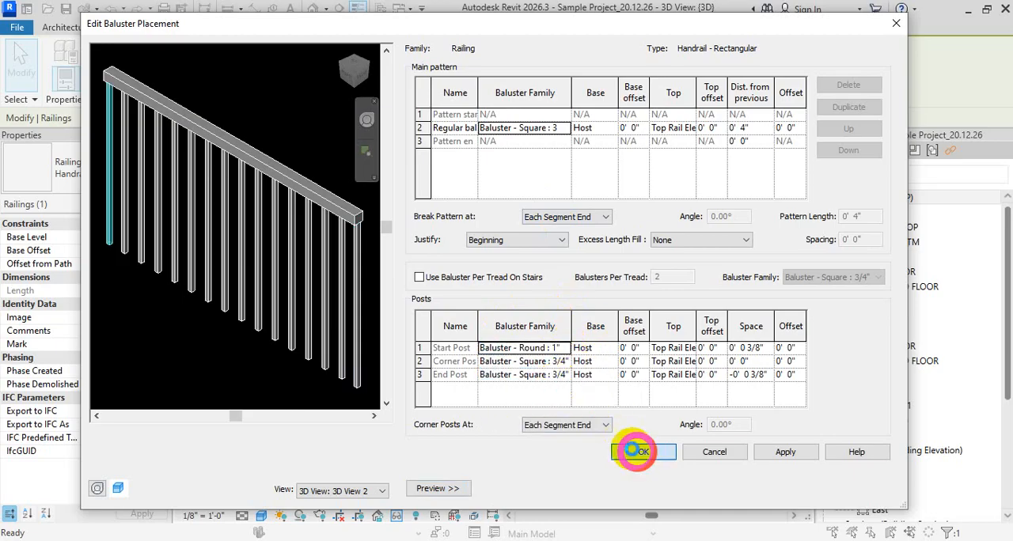
click(640, 452)
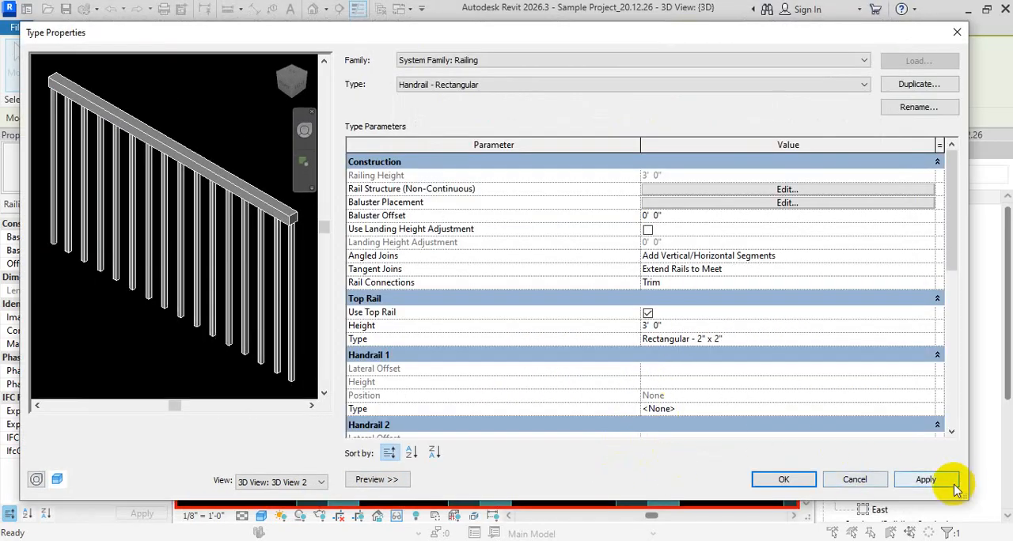
click(926, 479)
click(784, 480)
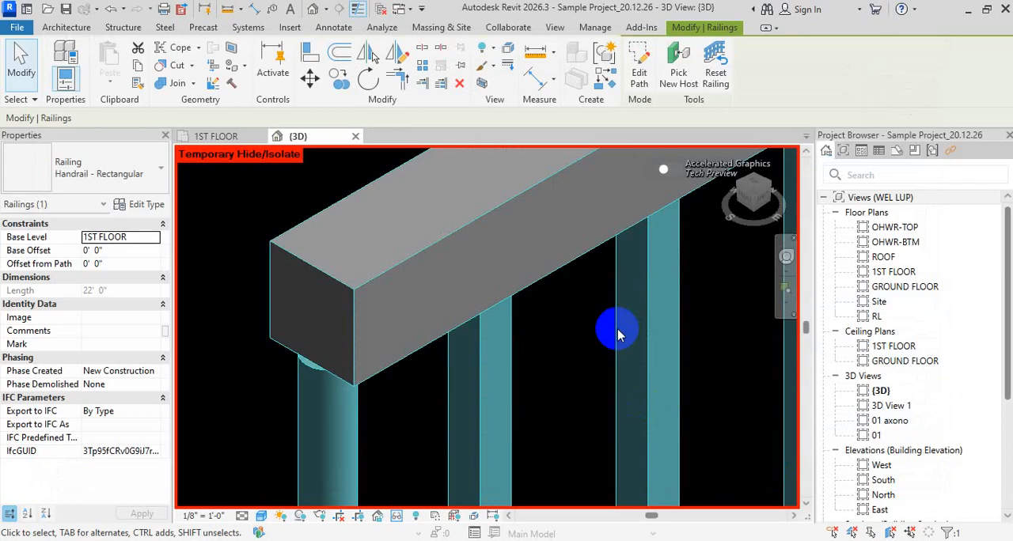
- Examine the start post's shape beside the regular balusters and the balusters at the railing's opposite end
scroll(618, 336, down, 8)
click(652, 435)
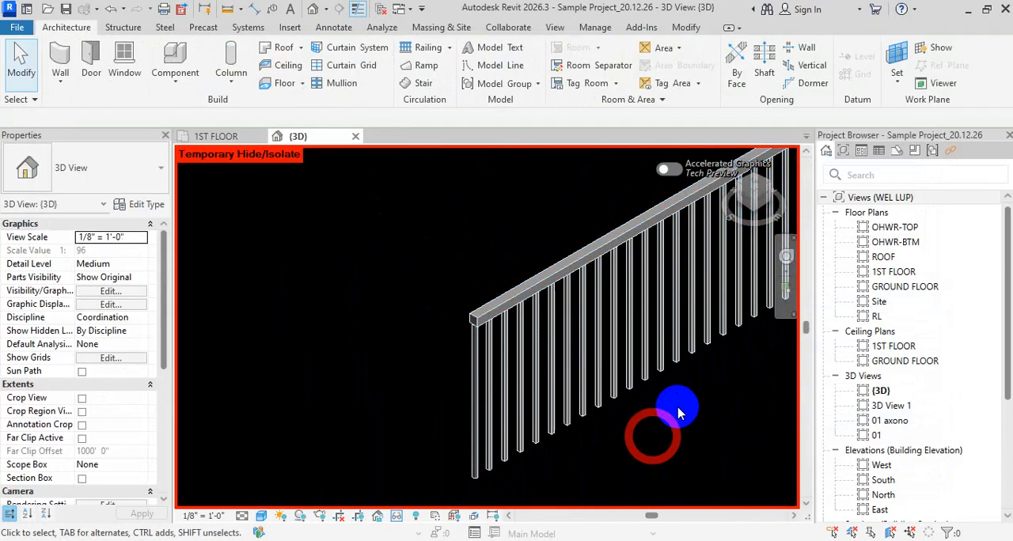
scroll(536, 333, up, 2)
scroll(599, 294, up, 2)
scroll(306, 414, up, 2)
scroll(340, 497, up, 2)
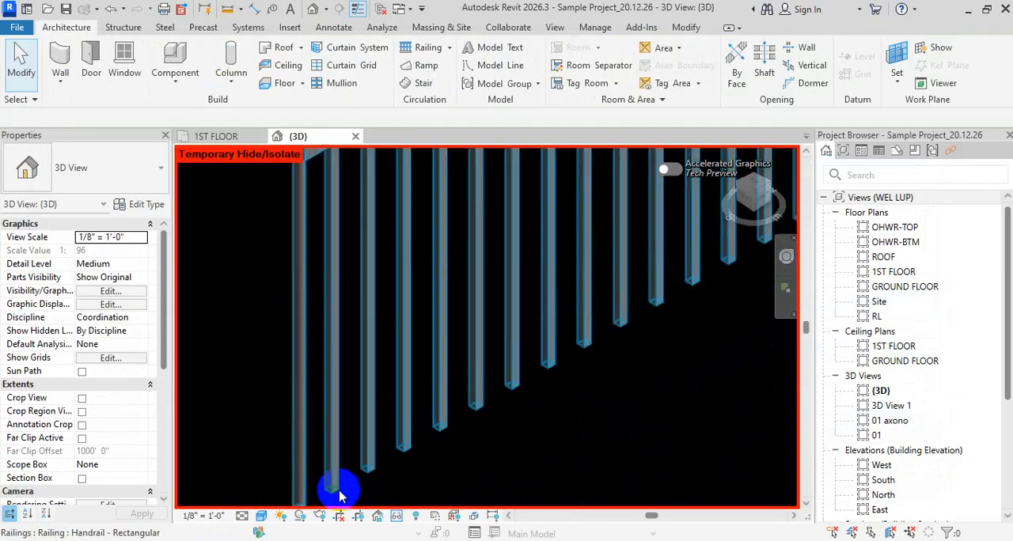
scroll(340, 497, up, 2)
scroll(316, 379, up, 1)
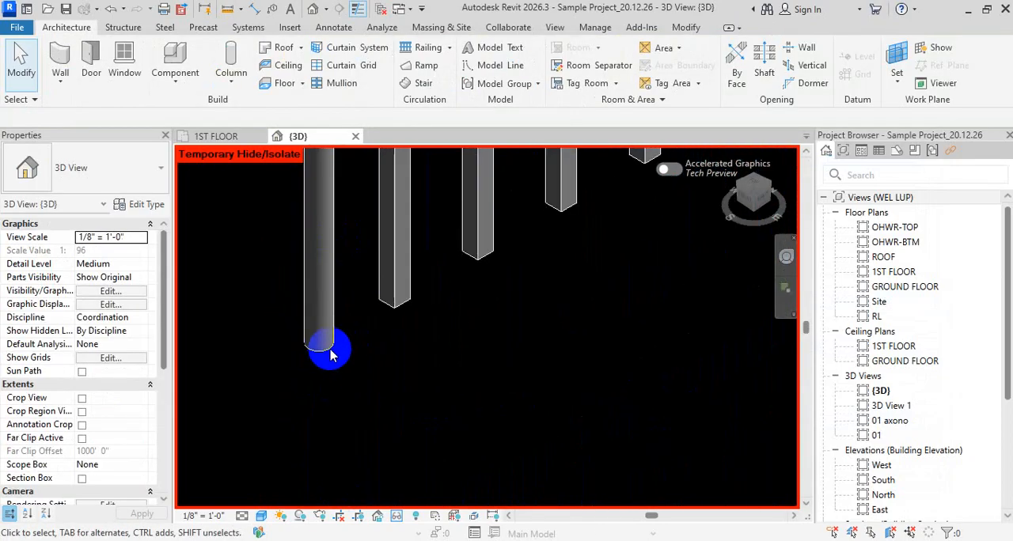
scroll(331, 348, down, 4)
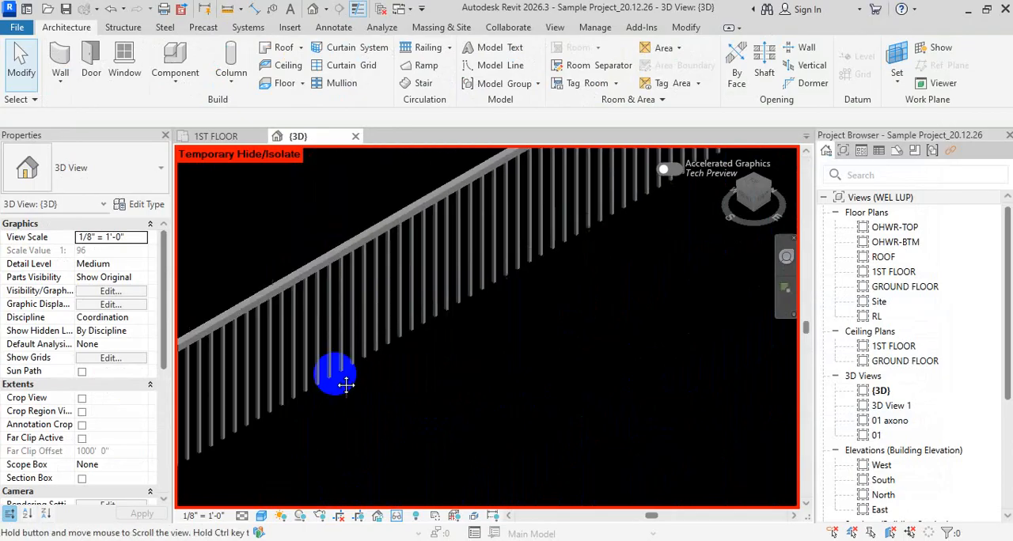
scroll(604, 279, down, 2)
scroll(555, 261, up, 3)
scroll(543, 249, up, 1)
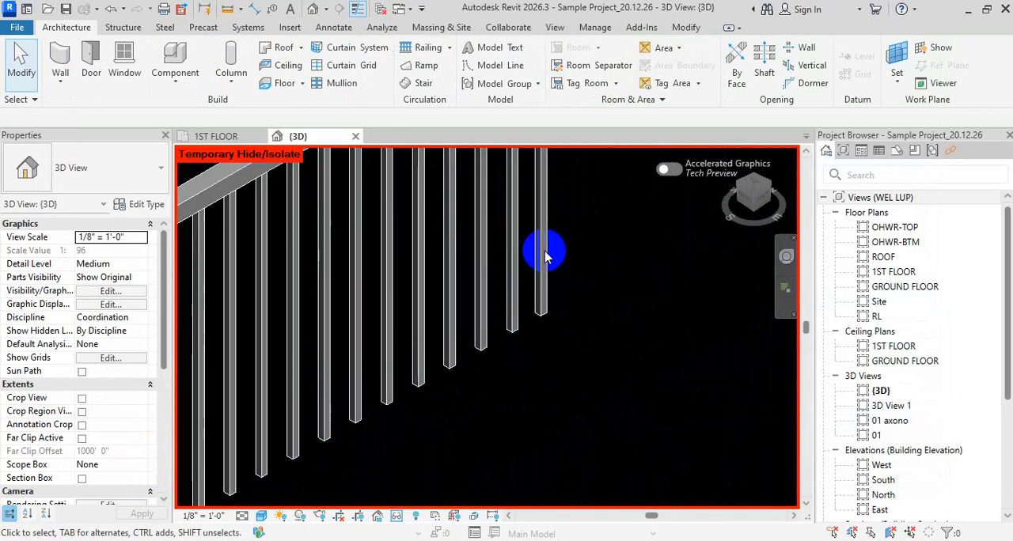
click(147, 208)
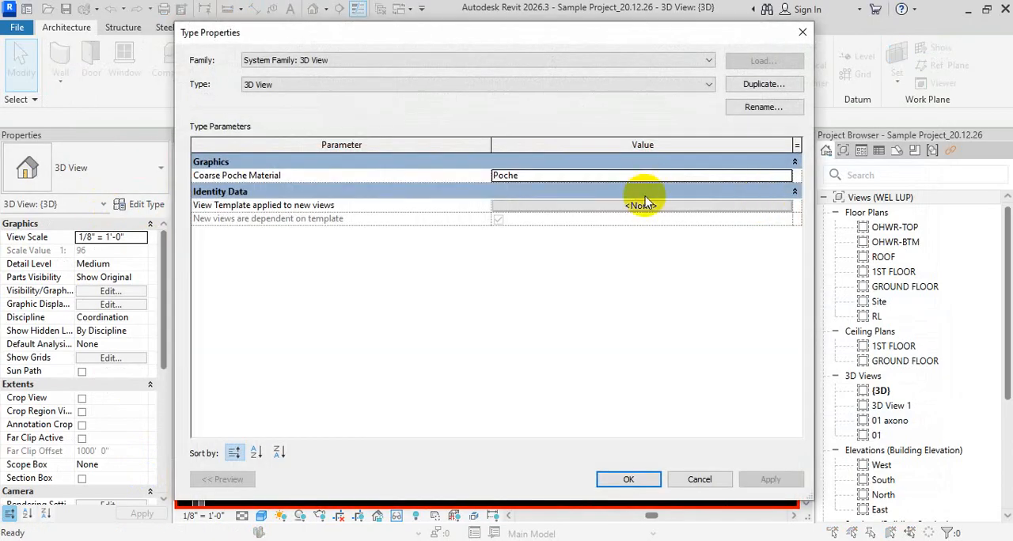
key(Escape)
click(135, 206)
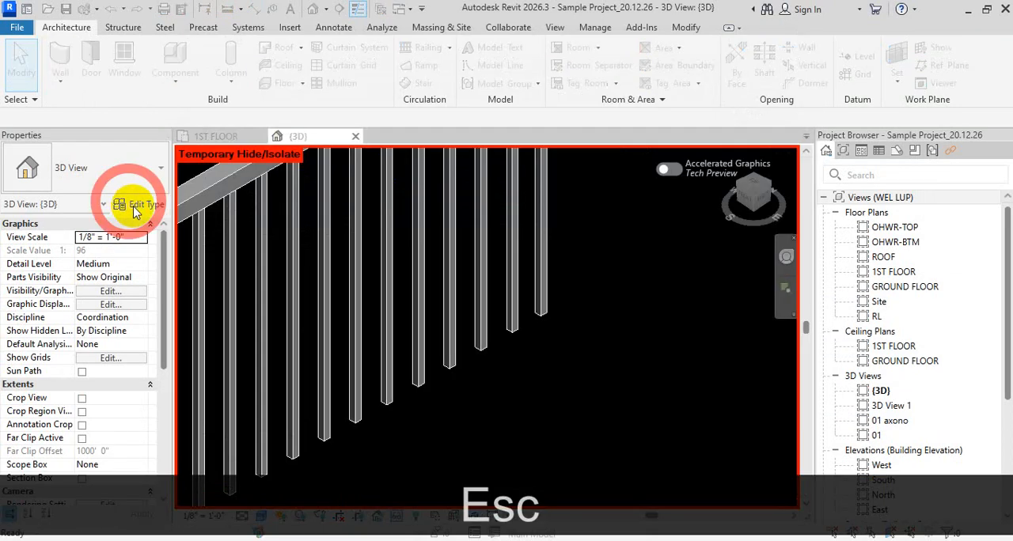
key(Escape)
key(Escape)
key(Escape)
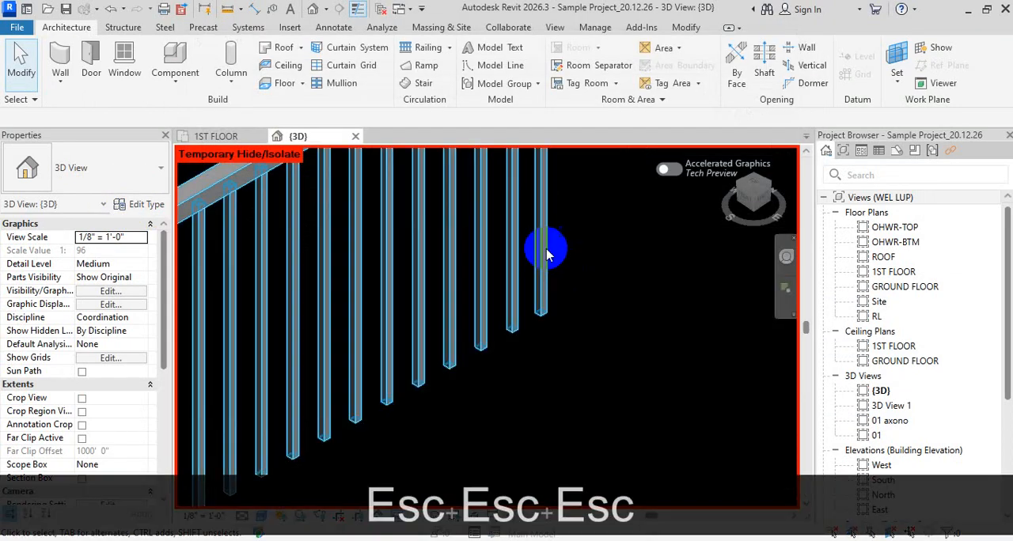
- Set the end post's baluster family to Baluster - Square : 1" in the railing type's Baluster Placement settings
click(543, 252)
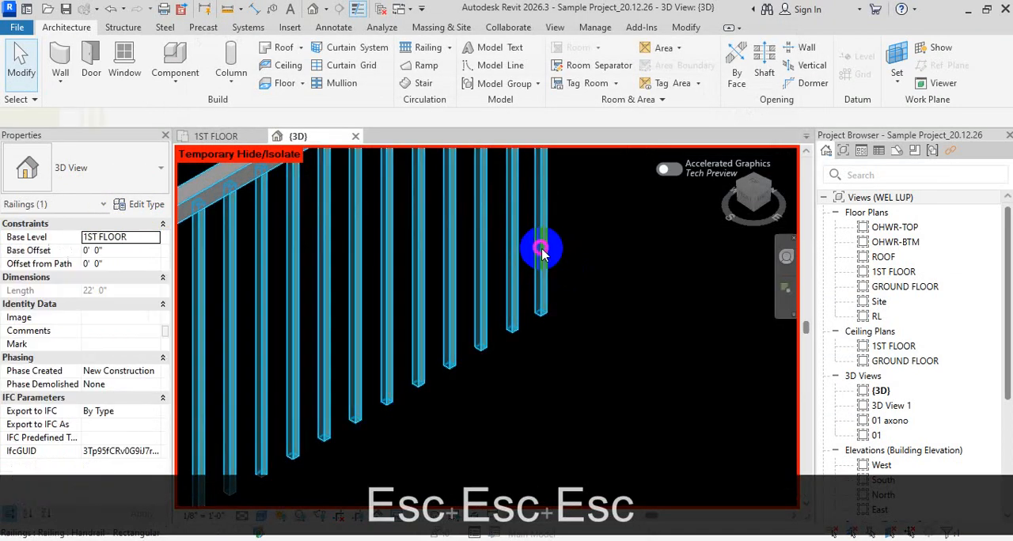
click(144, 204)
click(644, 204)
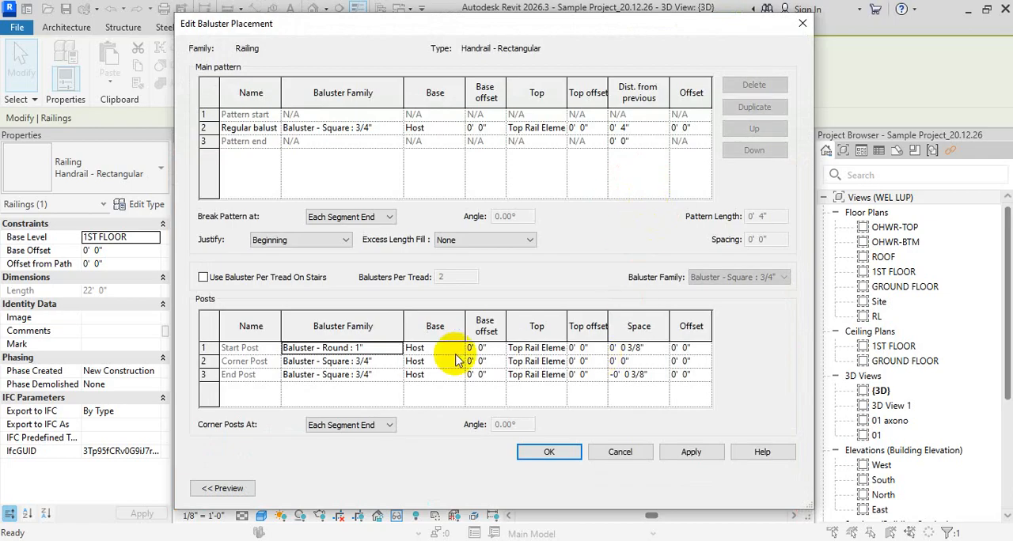
click(390, 379)
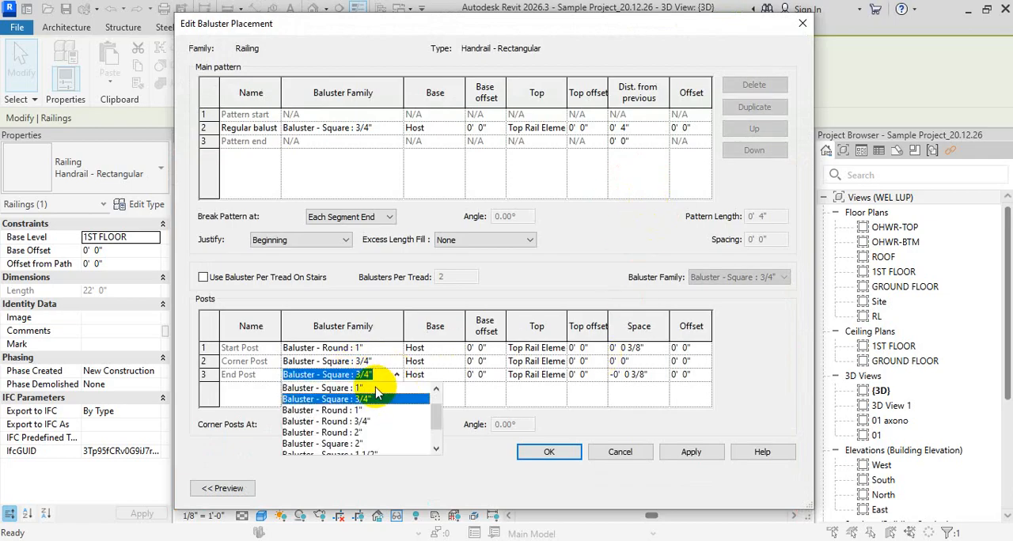
click(396, 389)
click(400, 353)
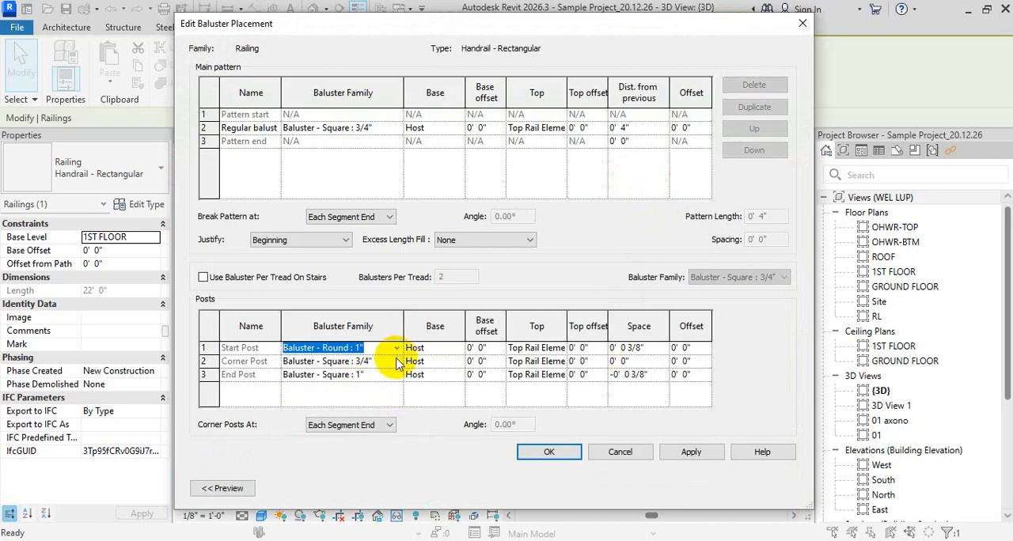
- Set the corner post's baluster family to Panel - Glass : 2' 8", confirm the railing type and inspect the railing
click(398, 362)
scroll(377, 405, down, 1)
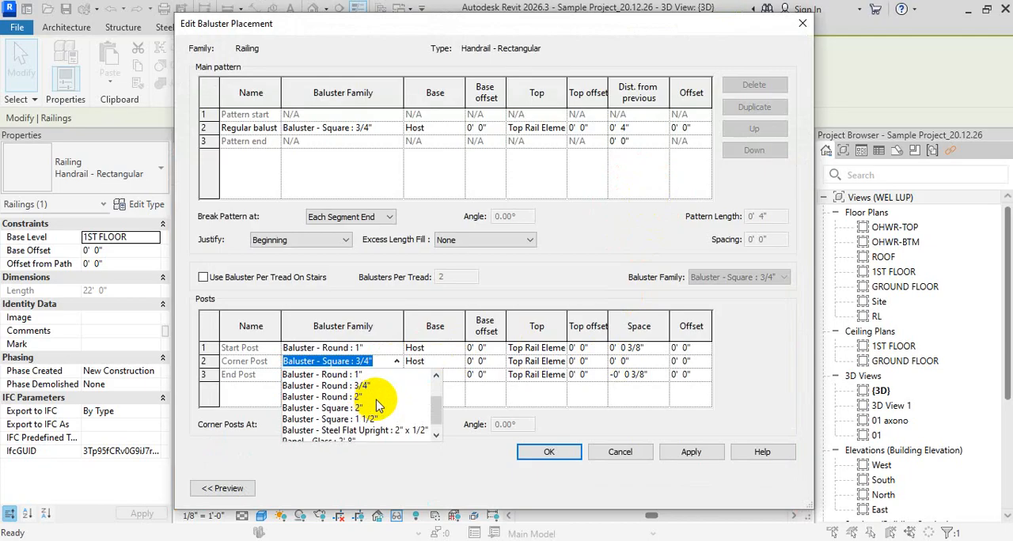
scroll(377, 405, down, 1)
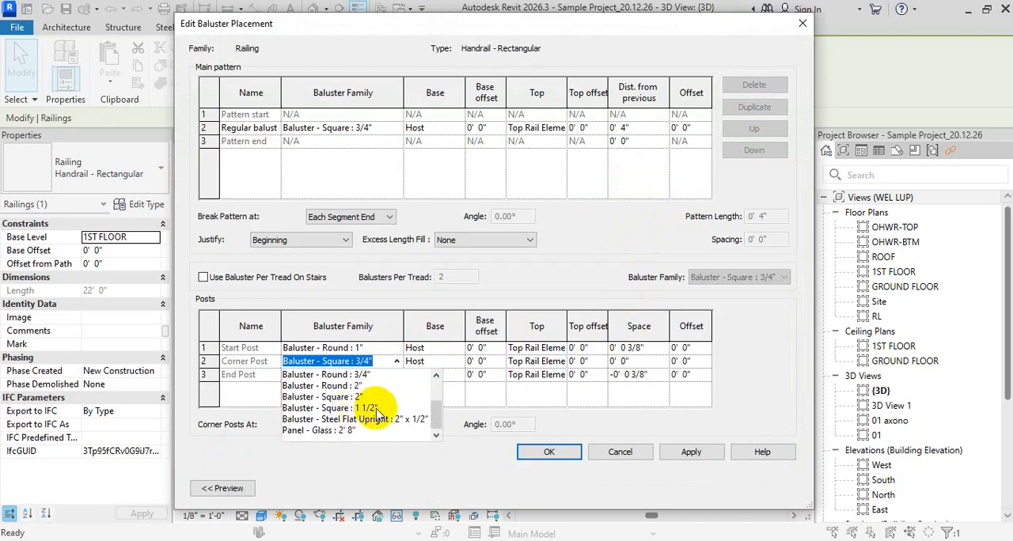
scroll(377, 408, up, 4)
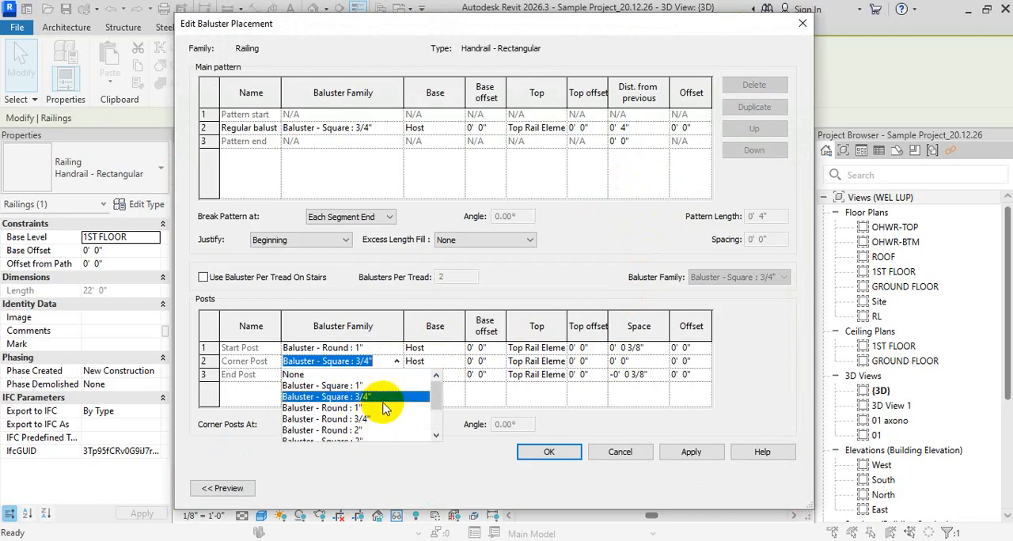
scroll(385, 408, down, 2)
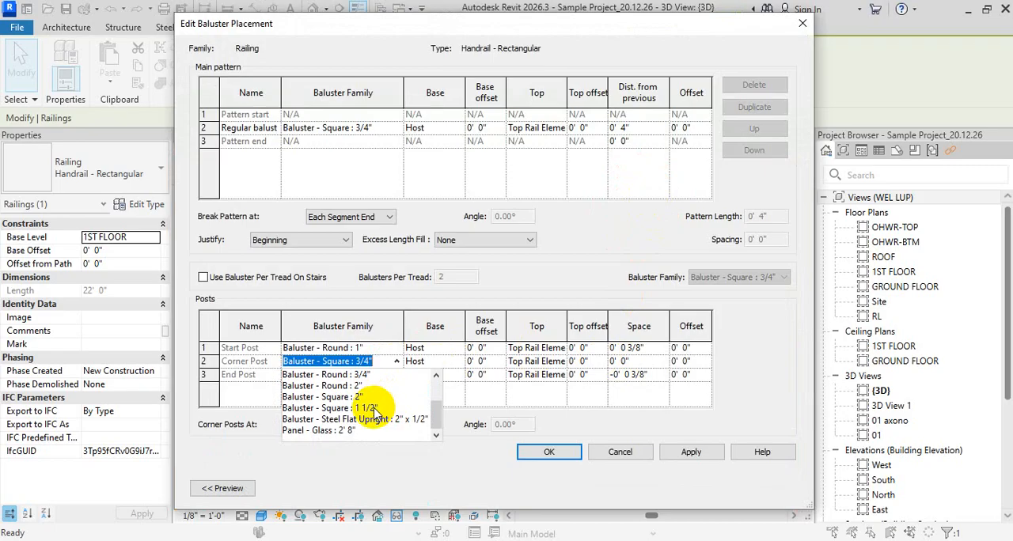
click(332, 430)
click(550, 452)
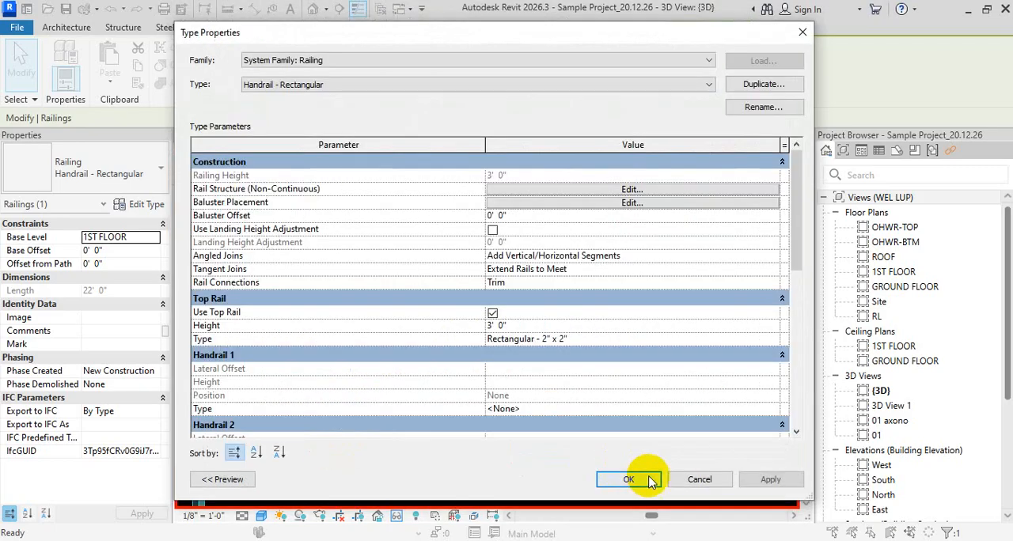
click(628, 480)
scroll(633, 316, down, 5)
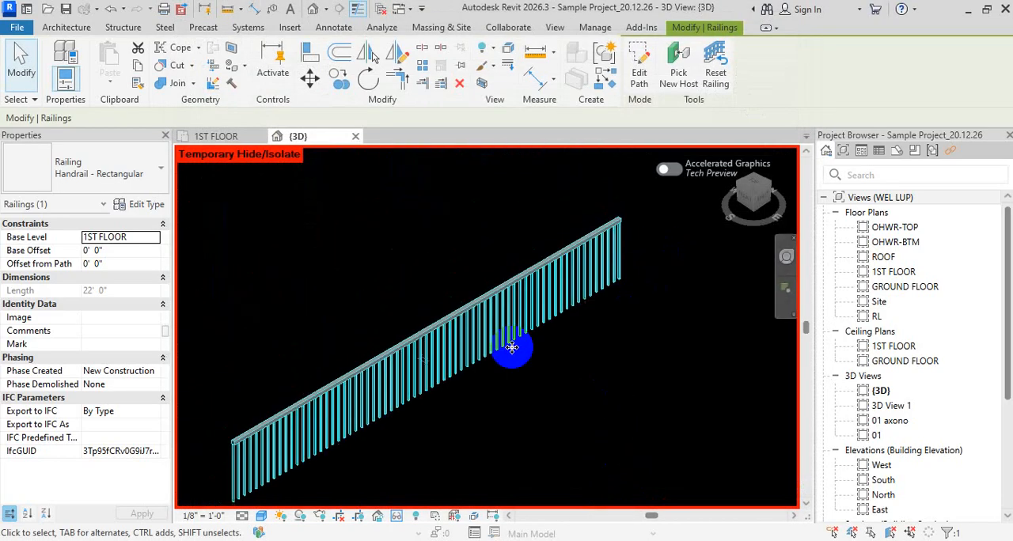
middle_drag(513, 348, 565, 289)
middle_drag(542, 342, 448, 354)
scroll(488, 295, up, 2)
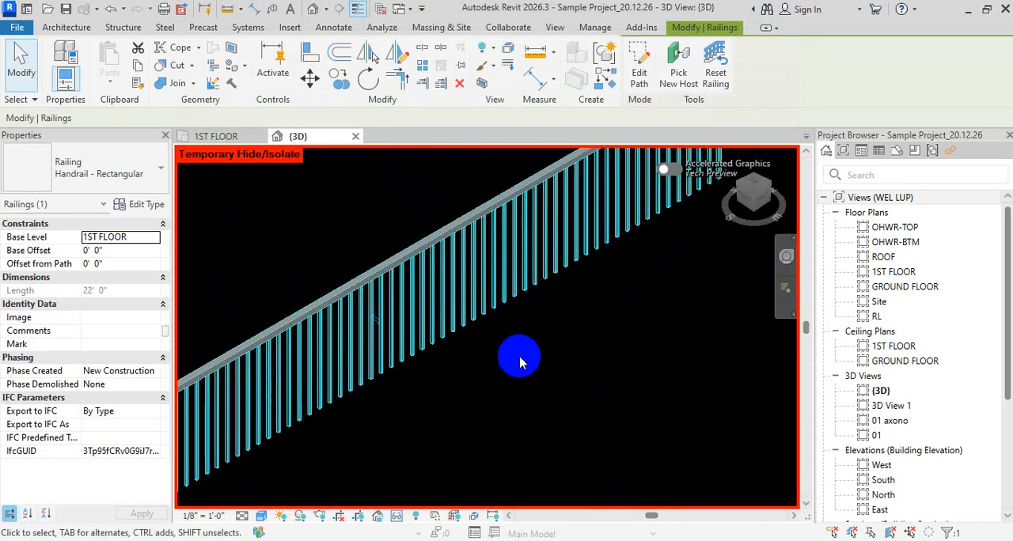
- Reapply the Baluster Placement settings of the Handrail - Rectangular railing type and confirm its type properties
click(131, 204)
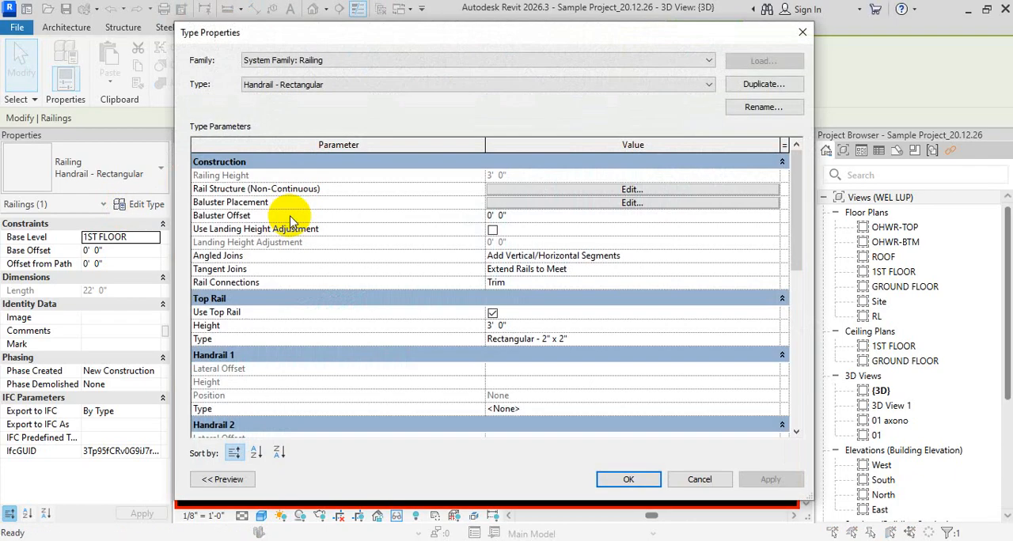
click(657, 202)
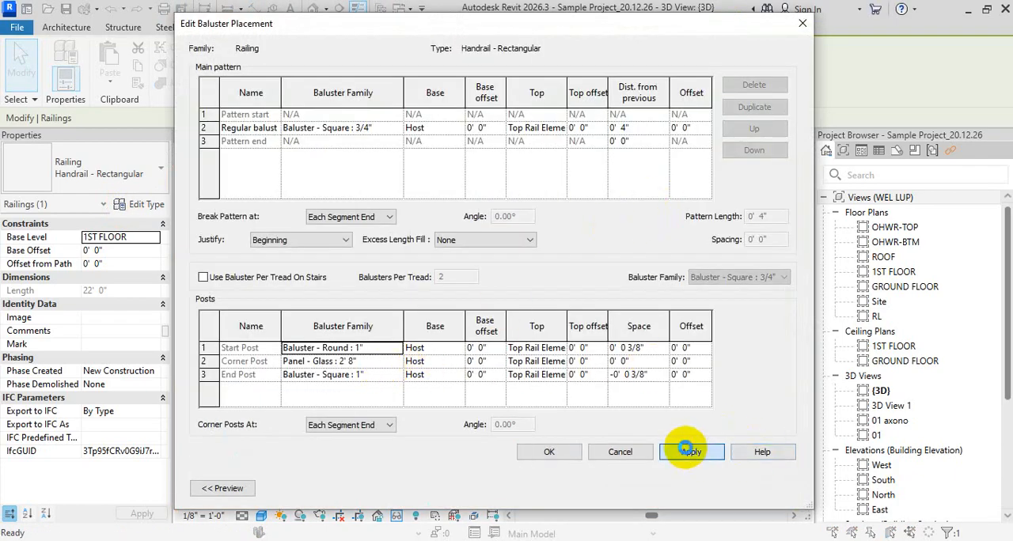
click(691, 452)
click(550, 452)
click(625, 475)
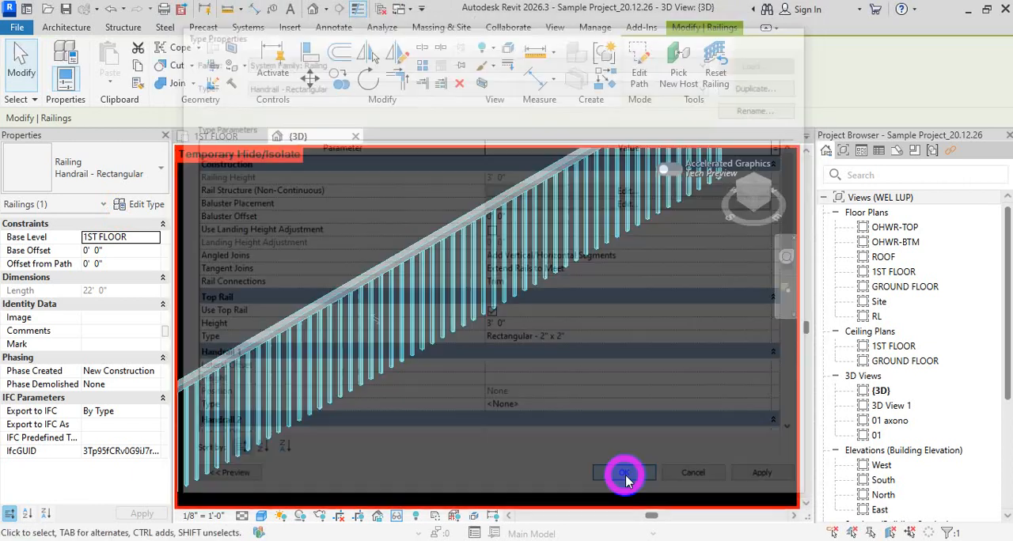
- Reset the temporary isolation of the railing to show the whole model, and inspect the railing's end at the slab corner
click(617, 410)
scroll(602, 301, down, 4)
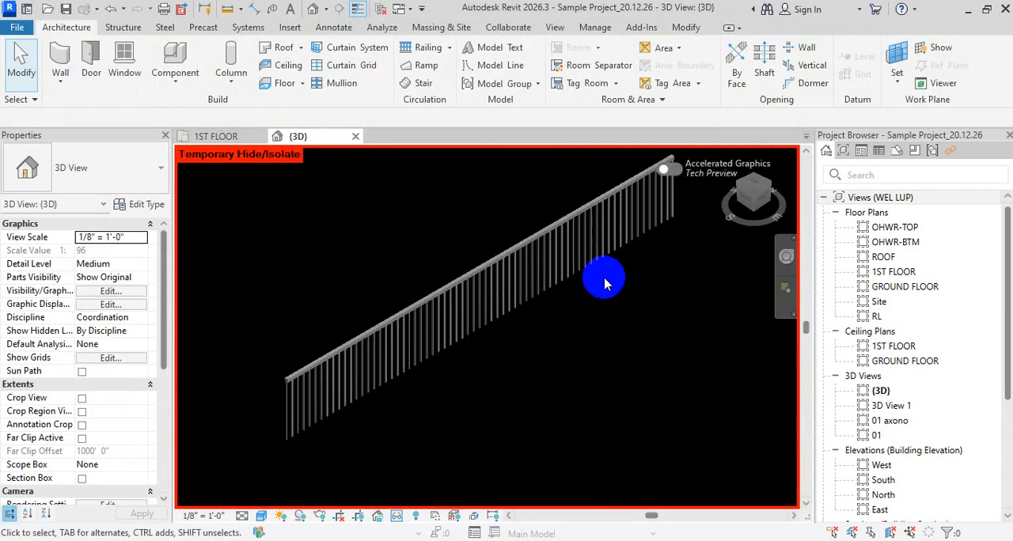
click(401, 324)
key(h)
key(r)
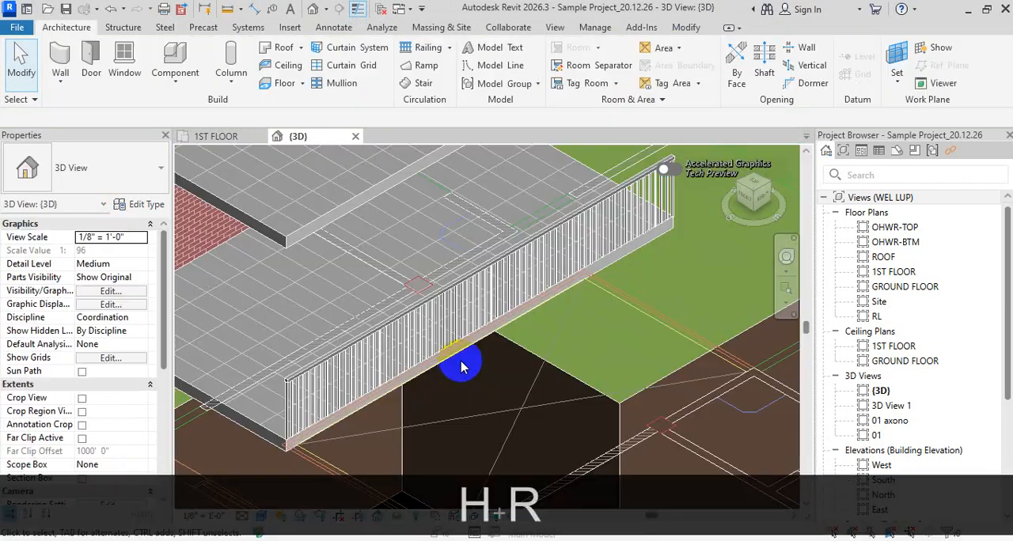
scroll(254, 357, up, 3)
scroll(318, 403, up, 3)
middle_drag(382, 419, 399, 321)
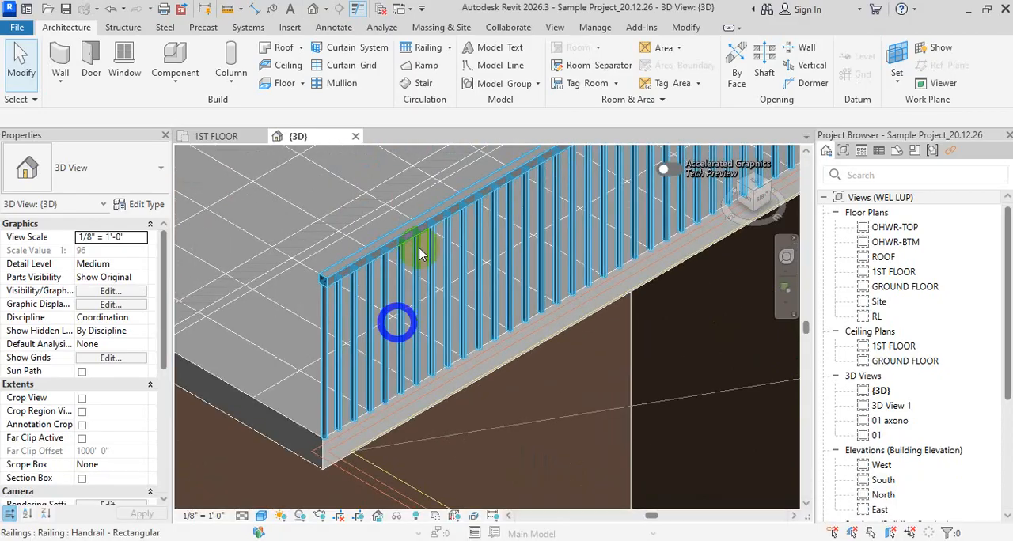
- Set the regular baluster's family to Baluster - Square : 1" in the railing type's Baluster Placement settings
click(422, 229)
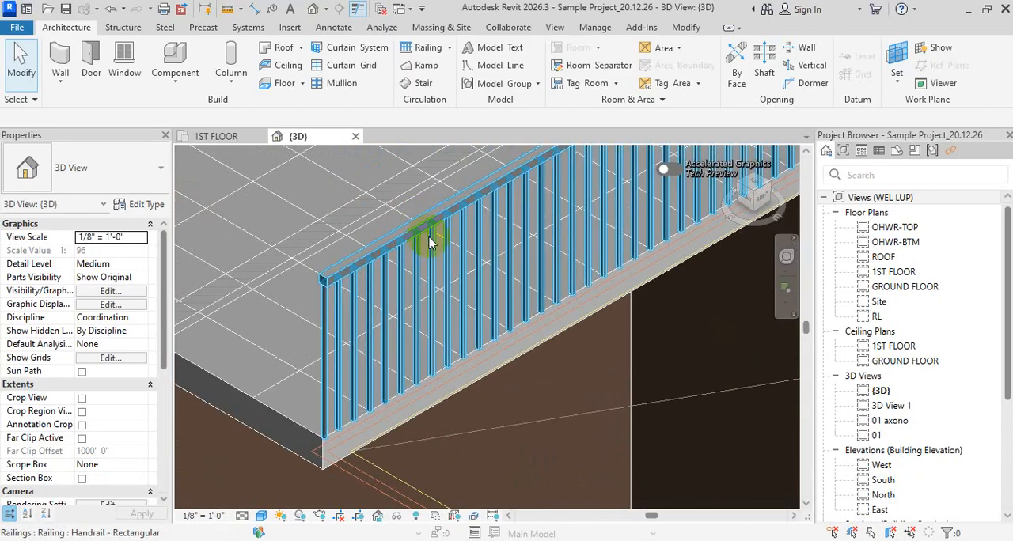
click(144, 204)
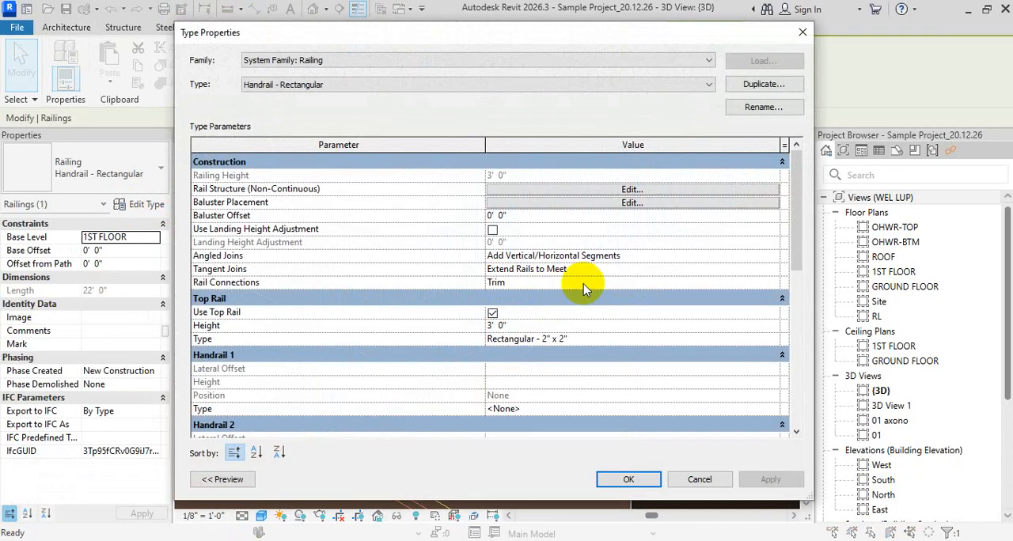
click(631, 205)
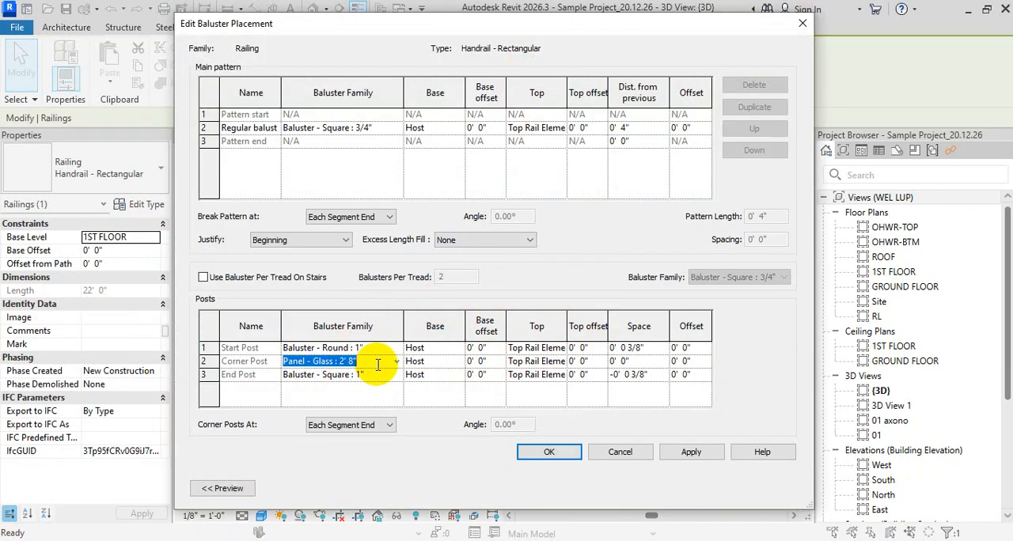
drag(621, 32, 669, 112)
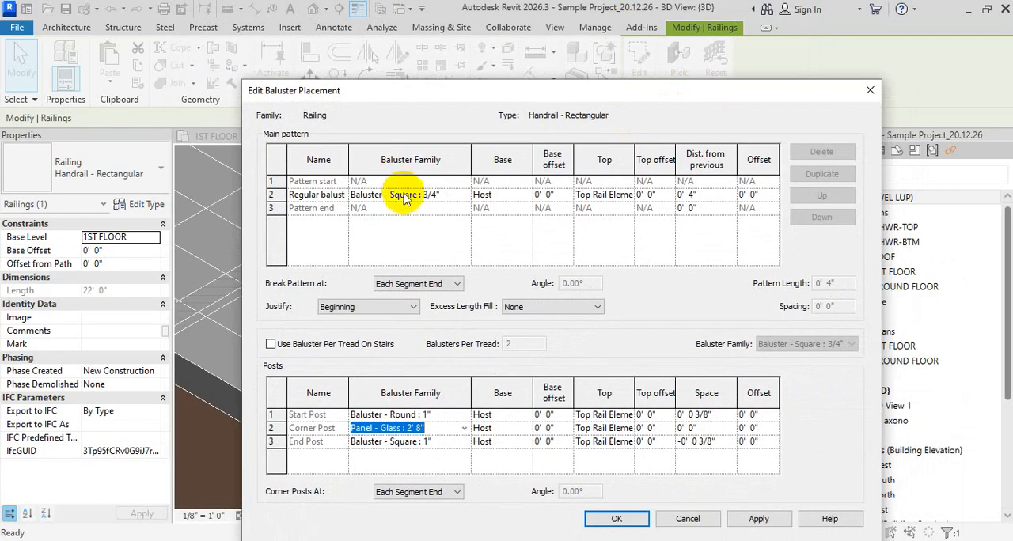
click(464, 195)
click(441, 208)
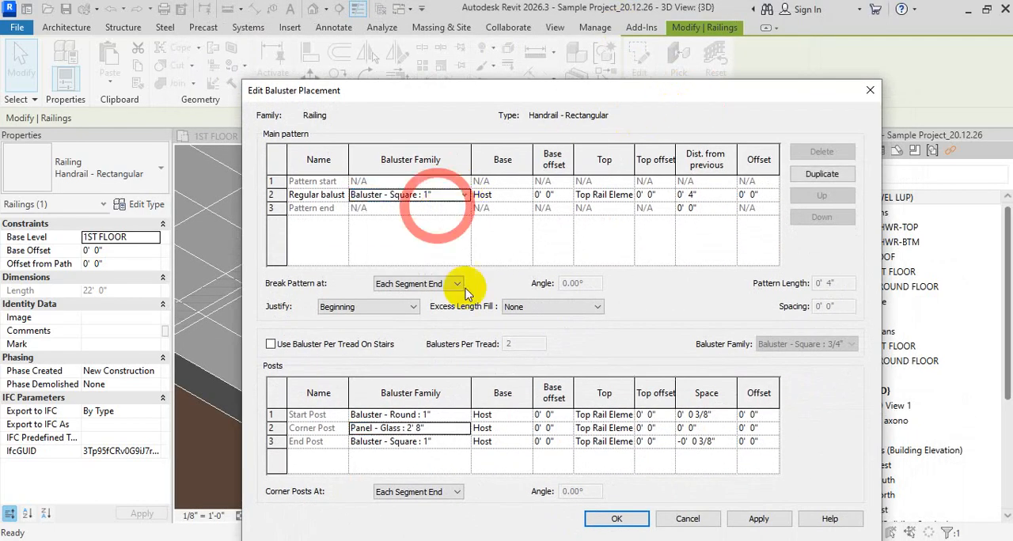
click(603, 519)
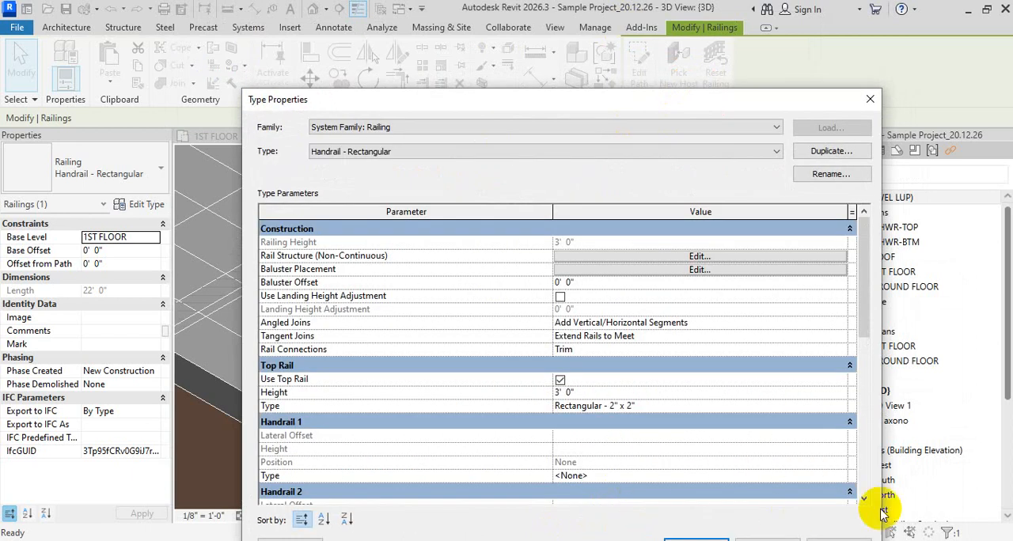
- Apply and confirm the Handrail - Rectangular type properties, clear the selection and inspect the balusters at the slab corner
drag(765, 109, 673, 18)
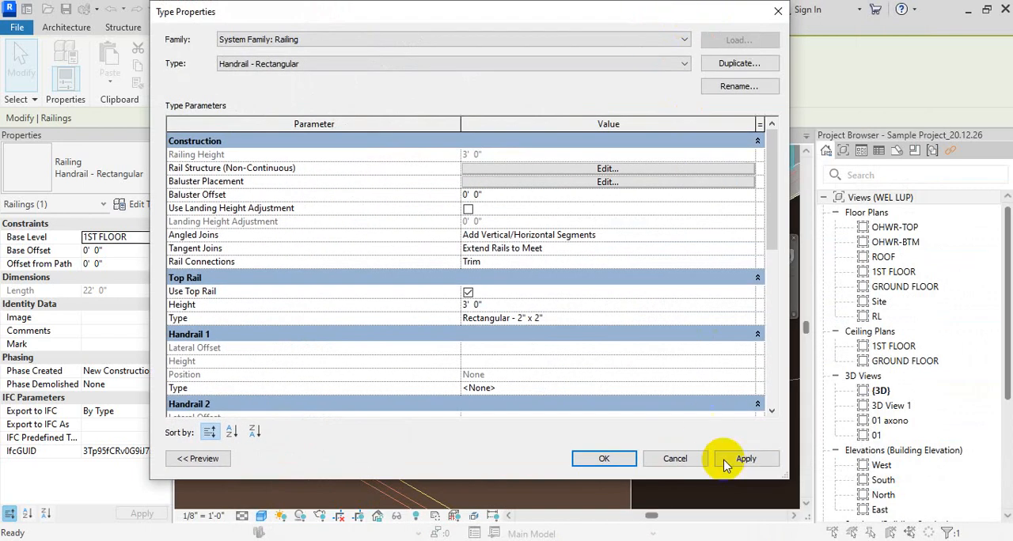
click(744, 454)
click(602, 453)
key(Escape)
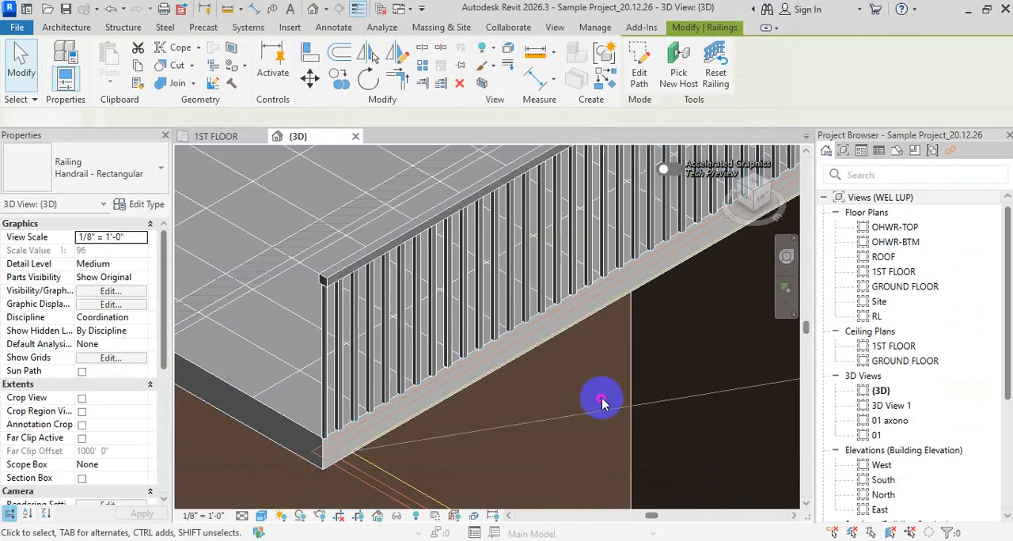
scroll(333, 324, up, 4)
middle_drag(394, 392, 430, 250)
scroll(453, 306, up, 1)
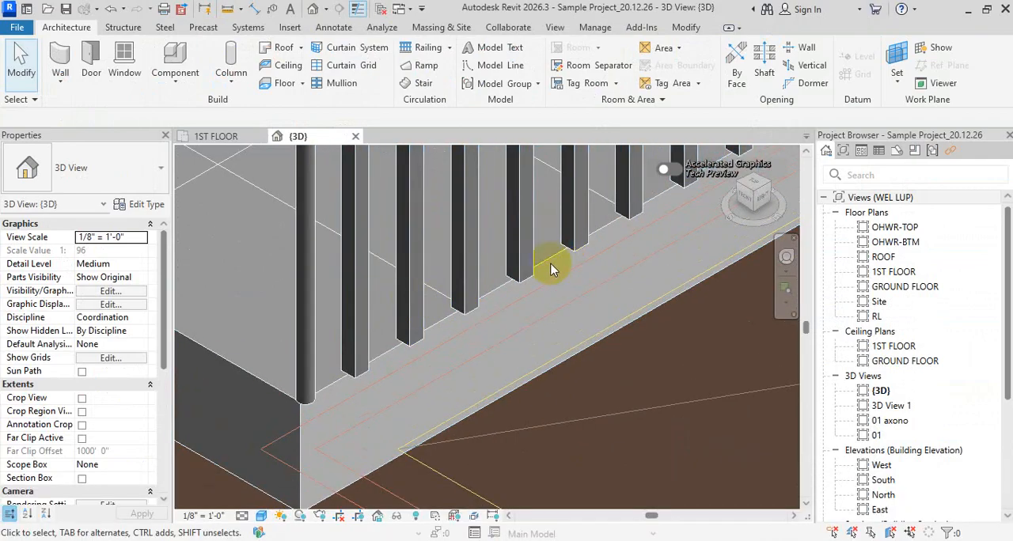
scroll(588, 296, down, 6)
middle_drag(582, 317, 515, 330)
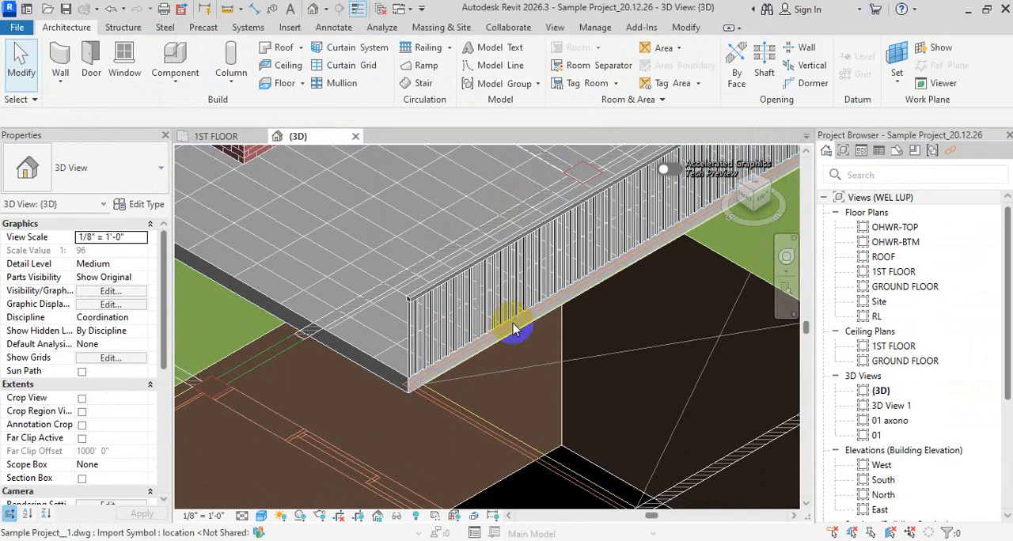
- Open the type properties of the top rail used by the slab-edge railing, Rectangular - 2" x 2"
click(520, 297)
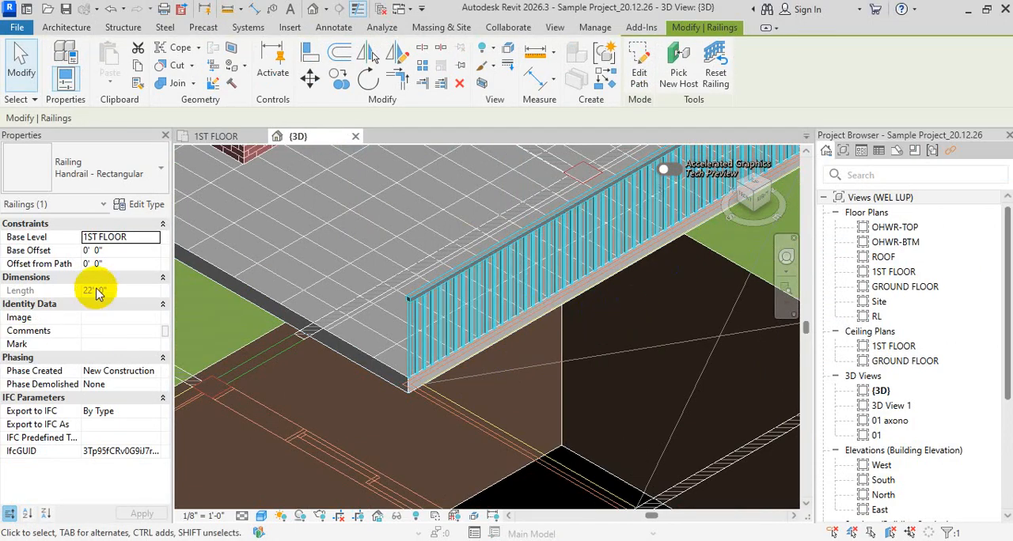
click(147, 205)
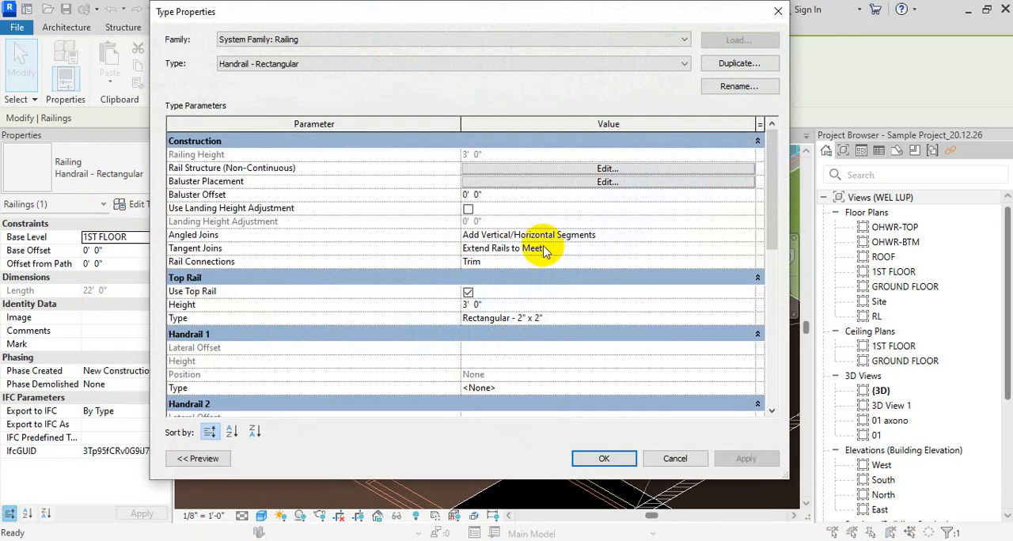
click(548, 305)
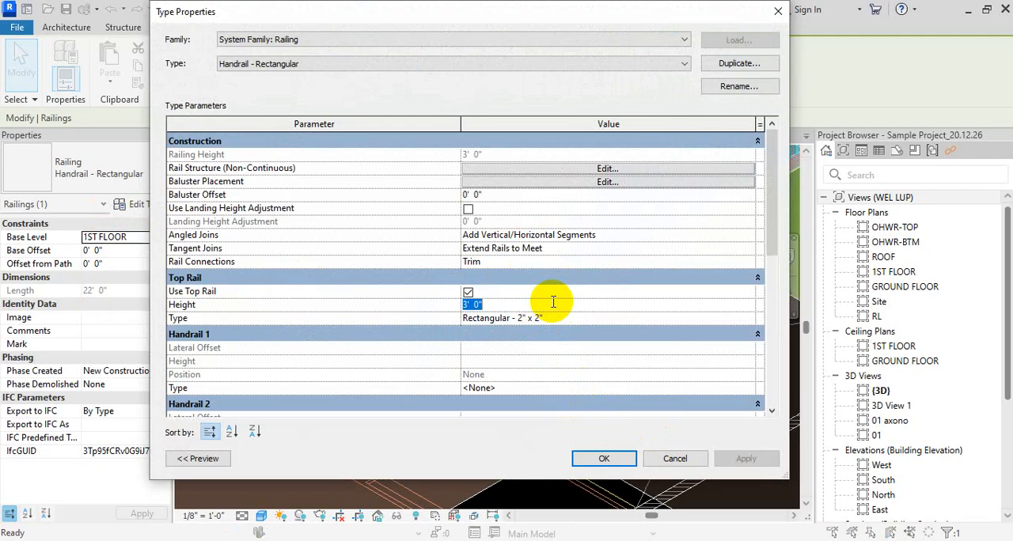
click(573, 318)
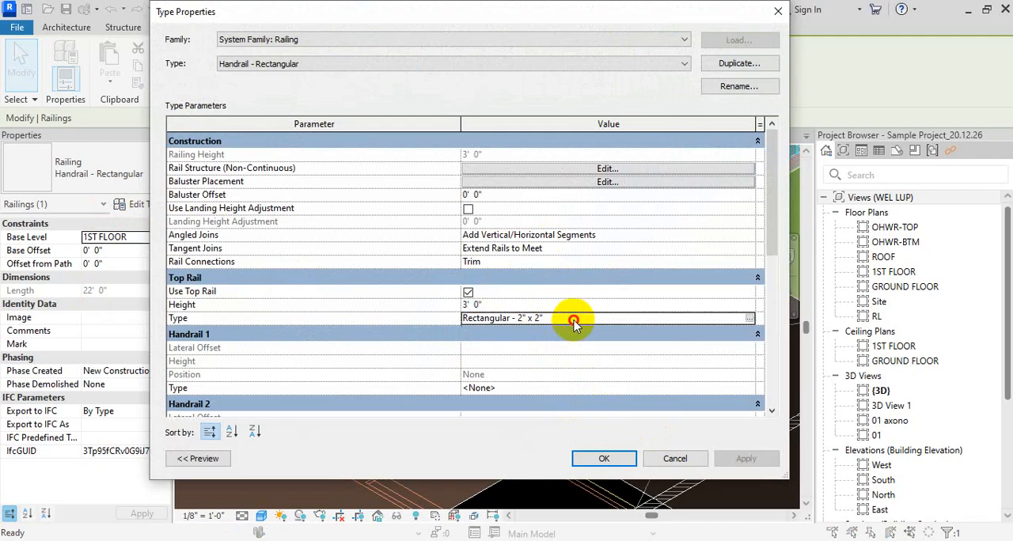
click(748, 320)
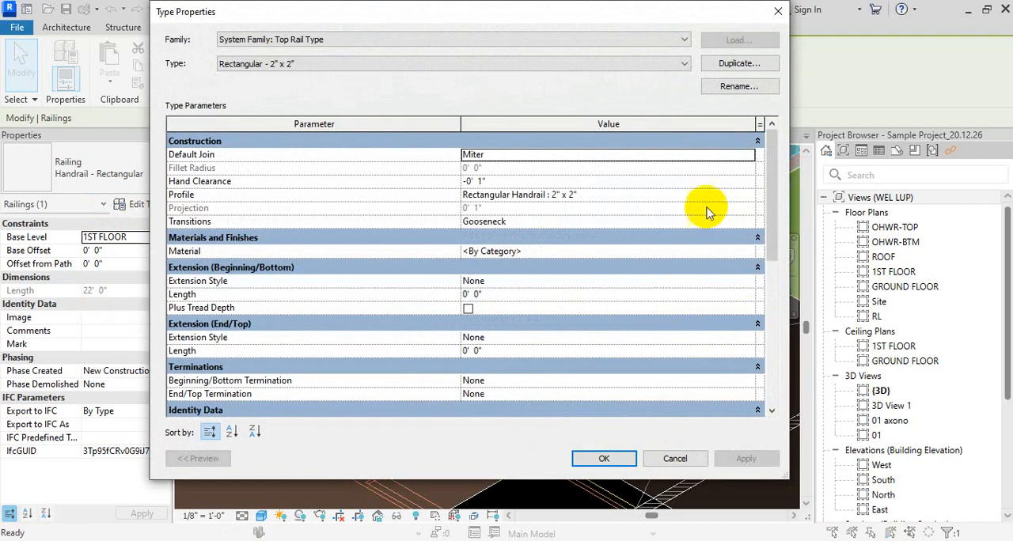
- Set the top rail type's profile to C Shapes-Profile : C9X15, confirm the type properties and inspect the rail's end
click(742, 192)
click(748, 194)
scroll(602, 230, up, 1)
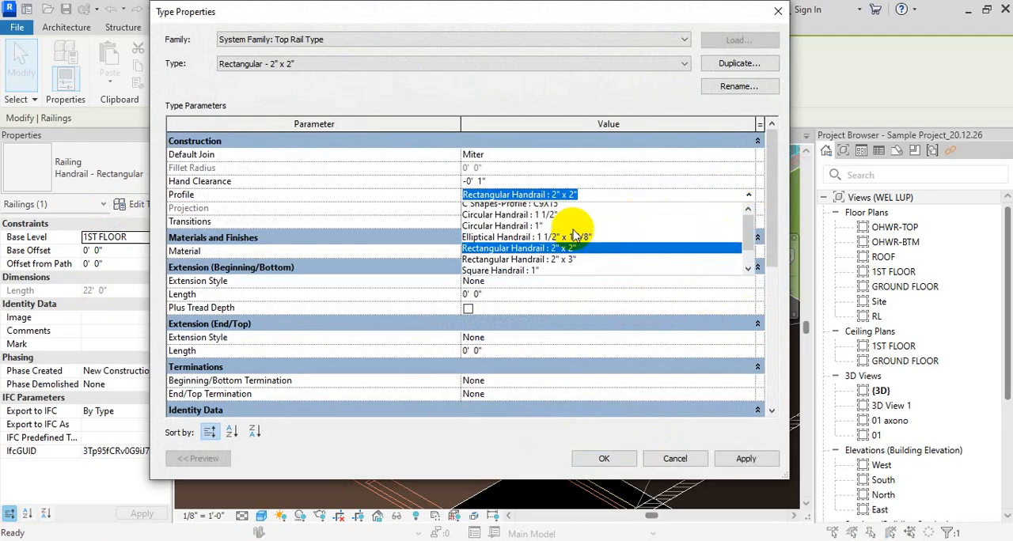
click(559, 220)
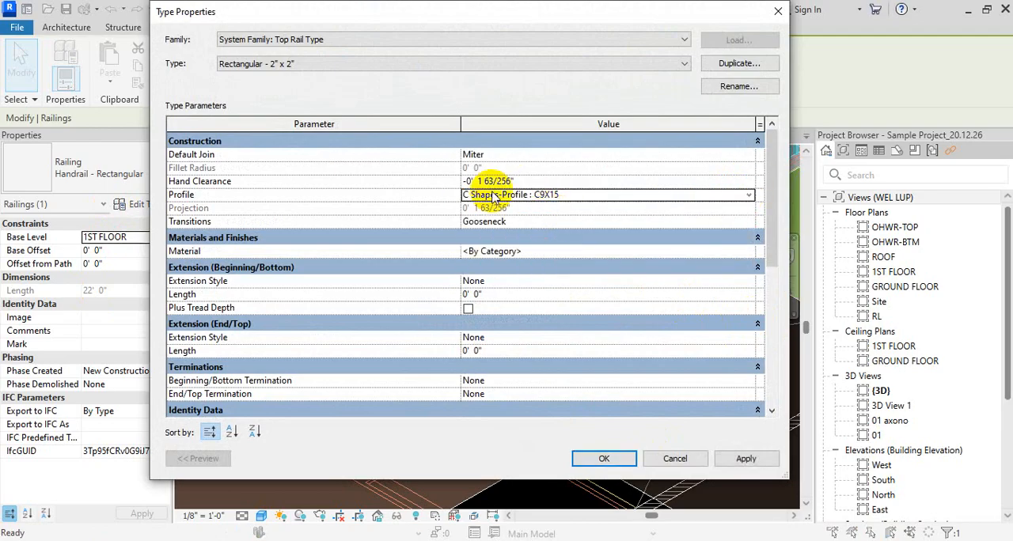
click(590, 459)
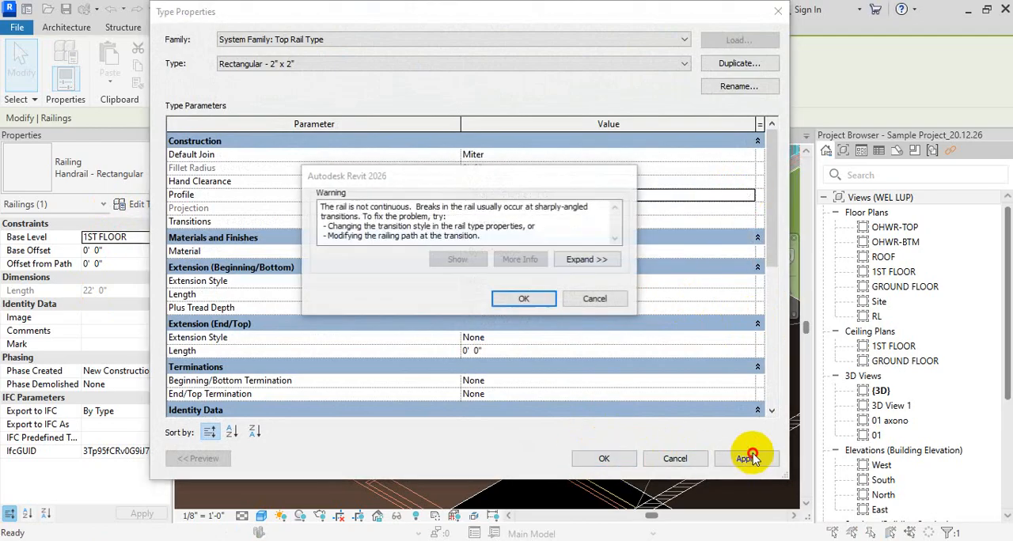
click(590, 295)
click(537, 299)
click(600, 459)
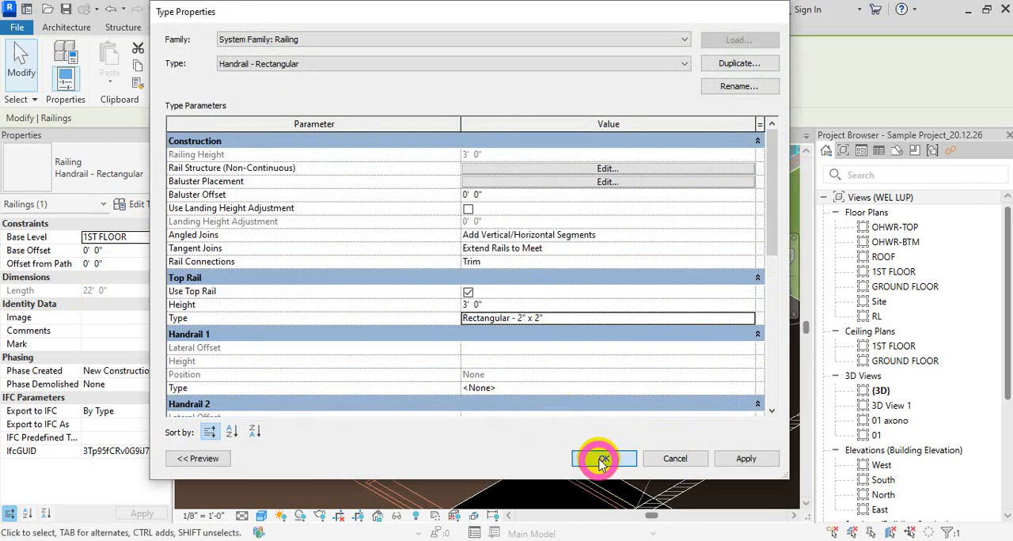
scroll(393, 305, up, 4)
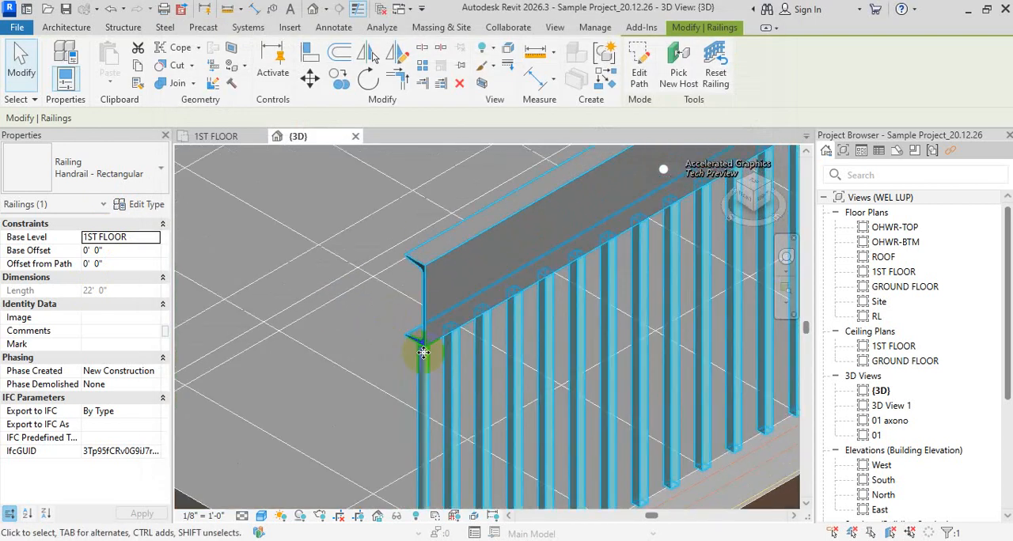
scroll(369, 338, down, 5)
shift+middle_drag(369, 339, 486, 414)
key(Escape)
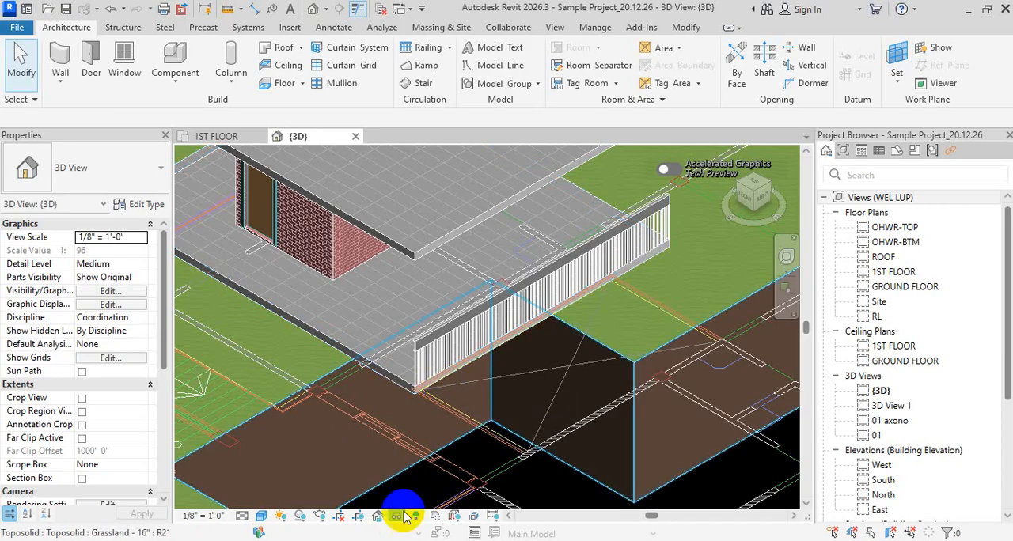
- Review the baluster families available for the corner post in the railing's Baluster Placement settings, and leave without changing them
click(496, 316)
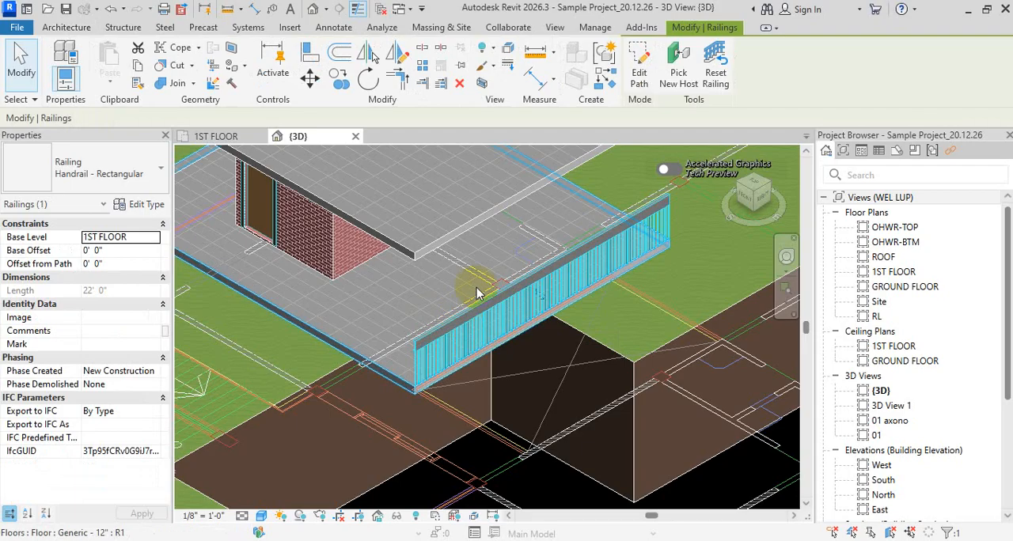
click(137, 204)
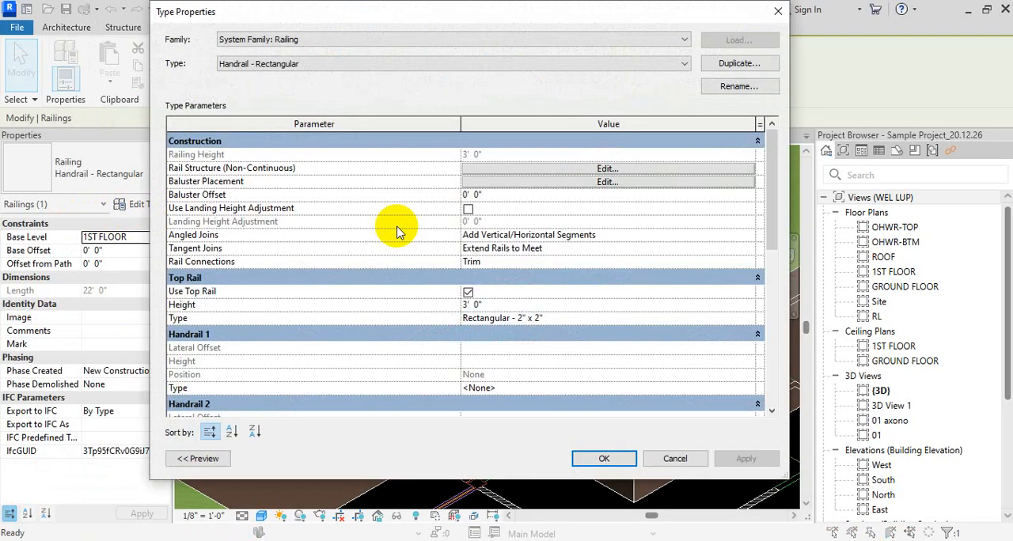
click(608, 182)
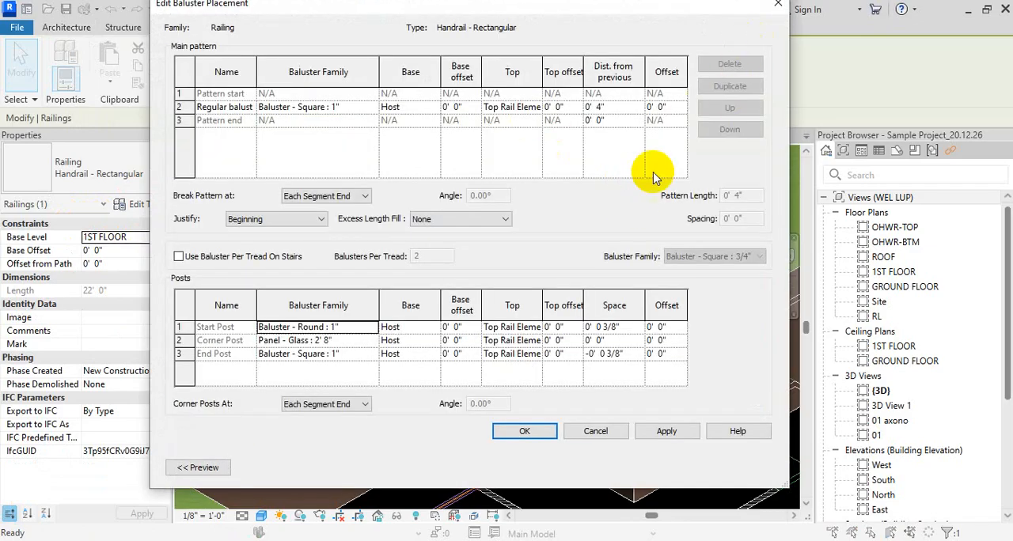
click(360, 342)
click(361, 342)
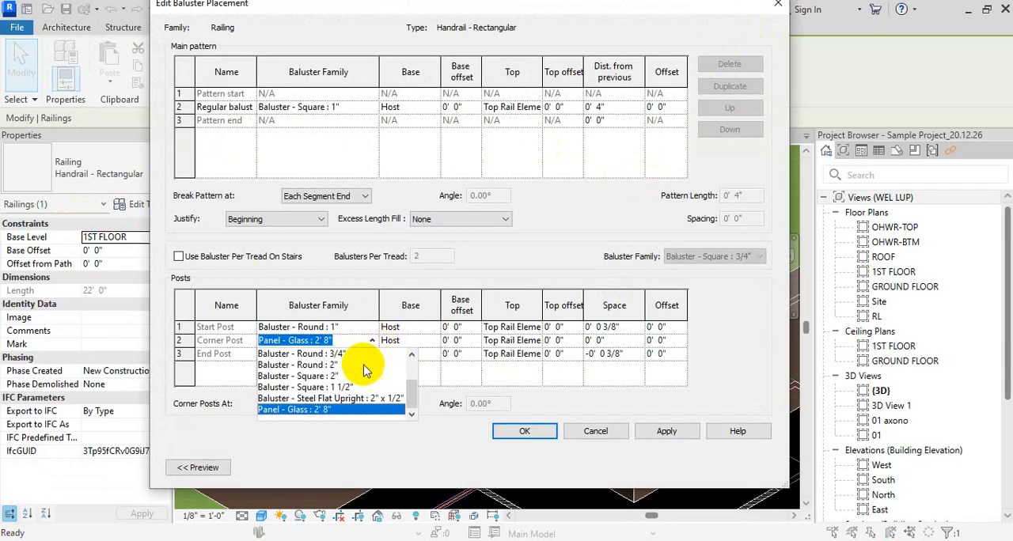
scroll(325, 388, down, 2)
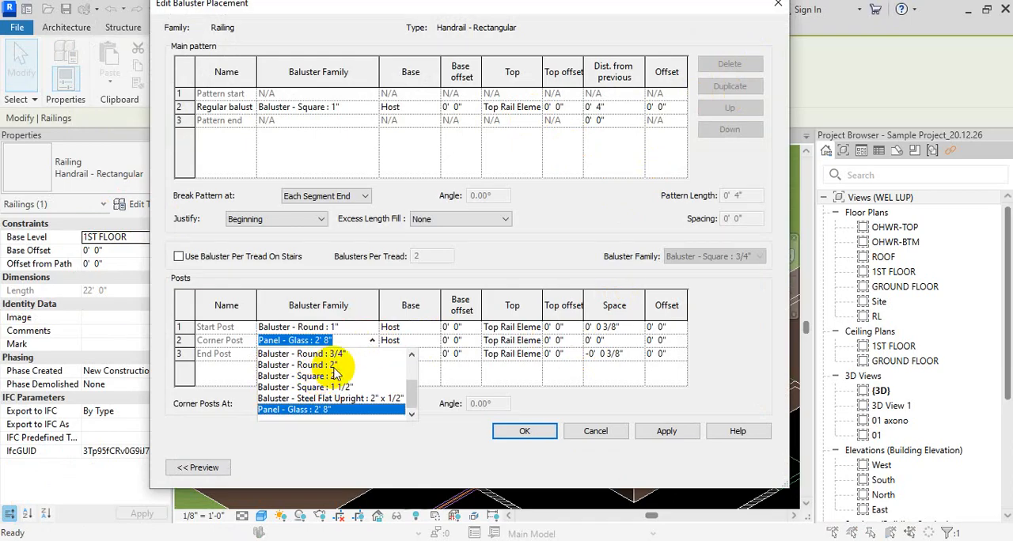
scroll(334, 372, up, 2)
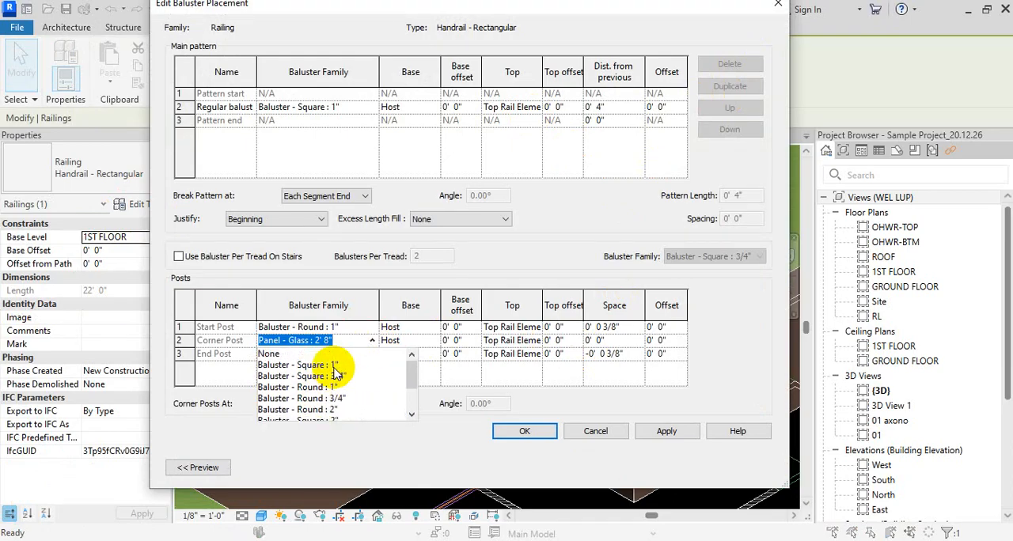
click(176, 470)
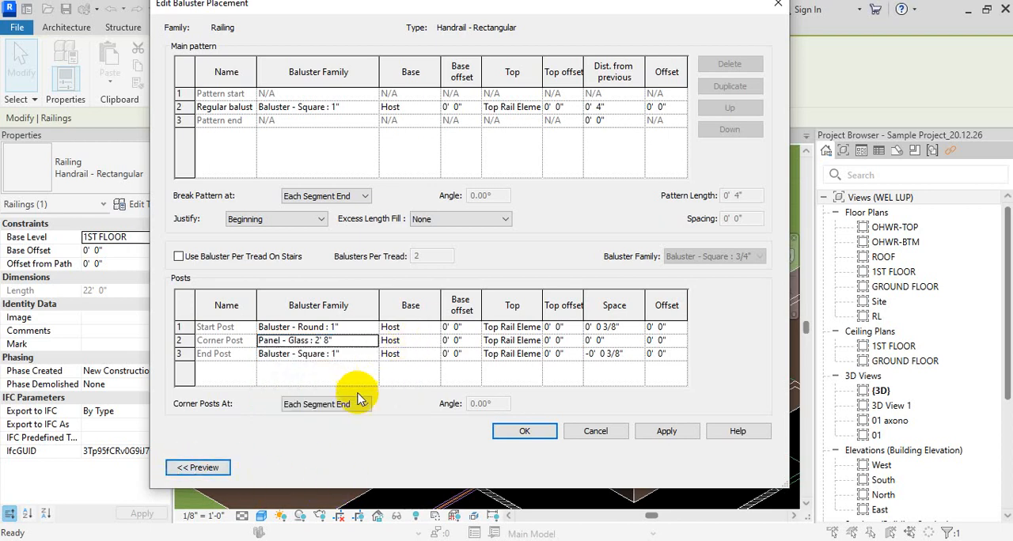
key(Escape)
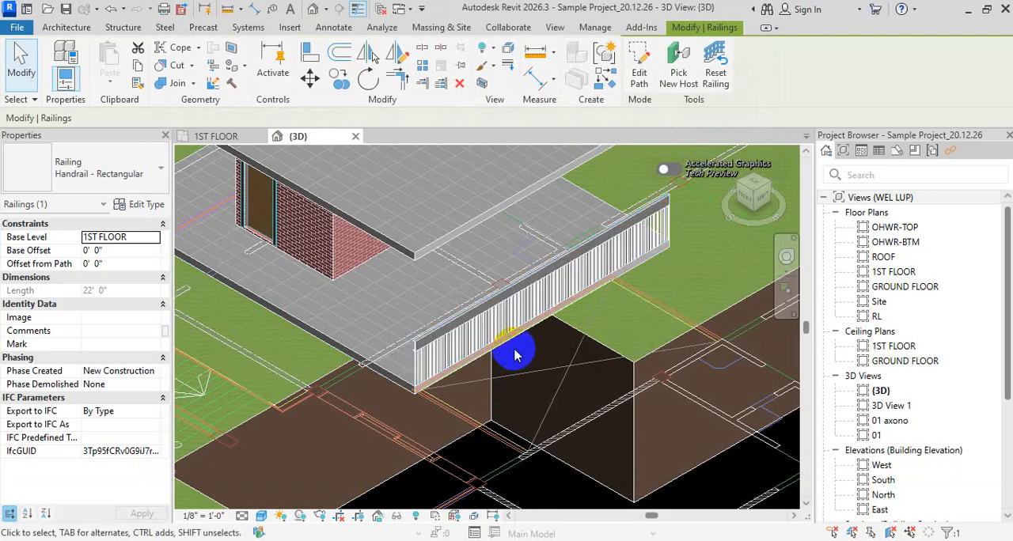
key(Escape)
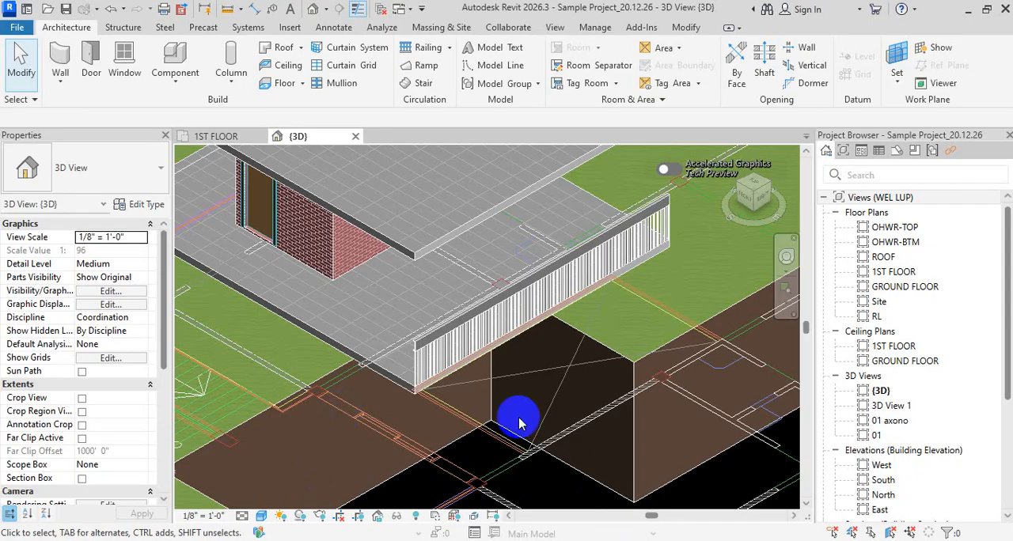
click(637, 247)
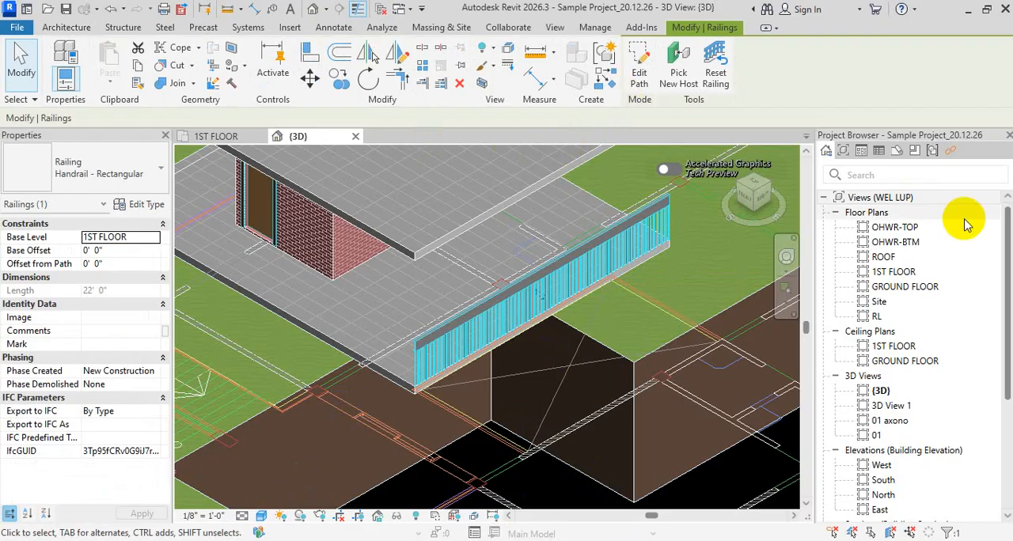
key(Escape)
key(Escape)
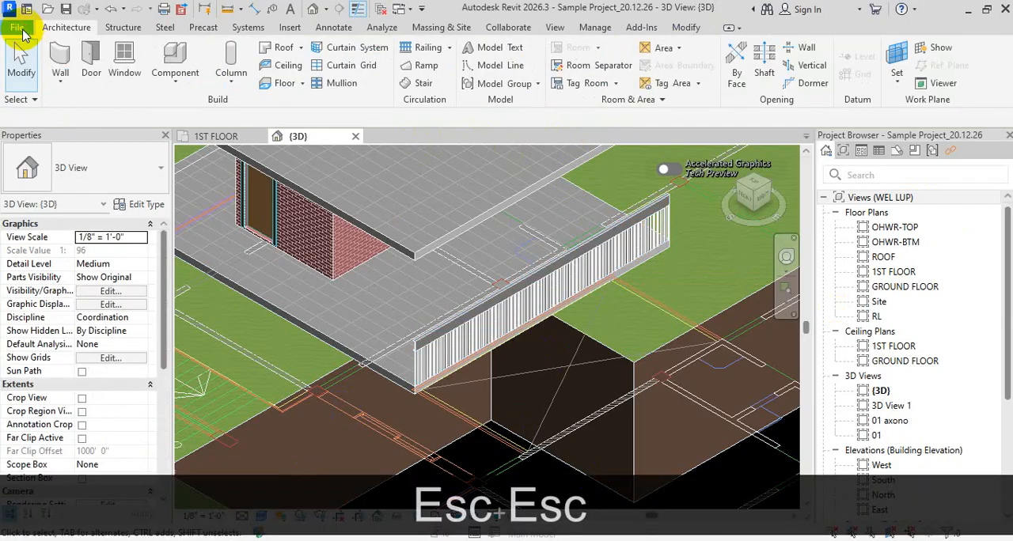
click(17, 28)
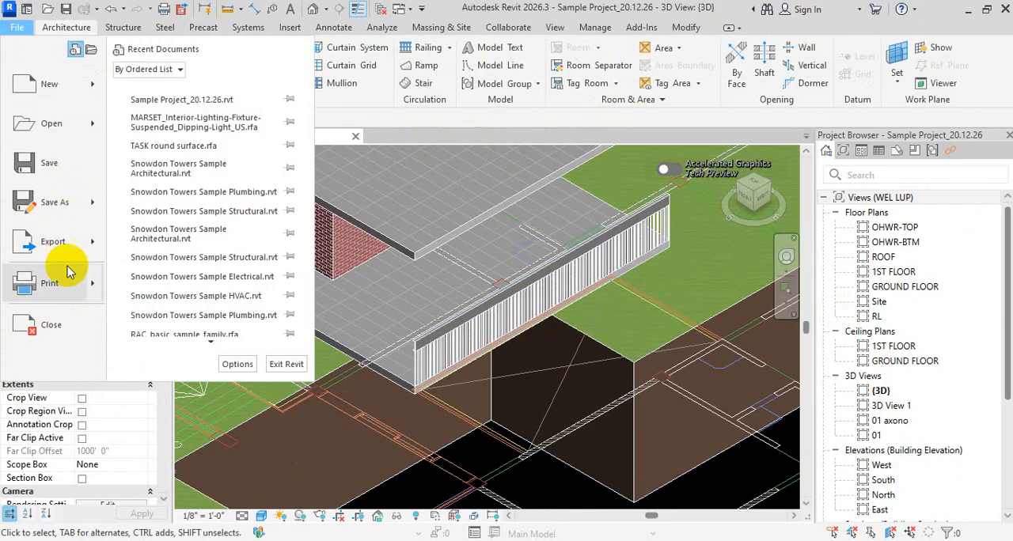
click(63, 96)
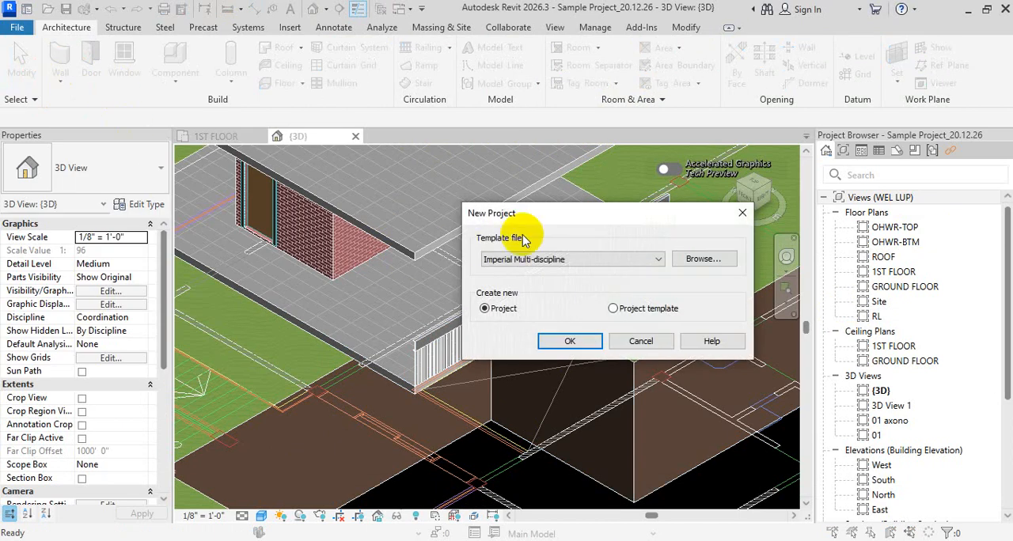
click(626, 257)
key(Escape)
key(Escape)
key(Escape)
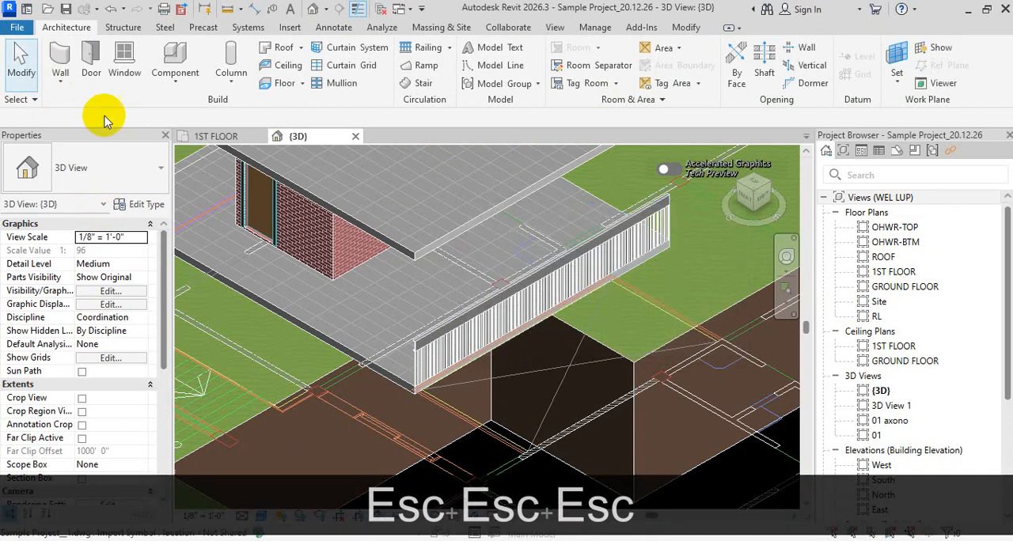
click(17, 27)
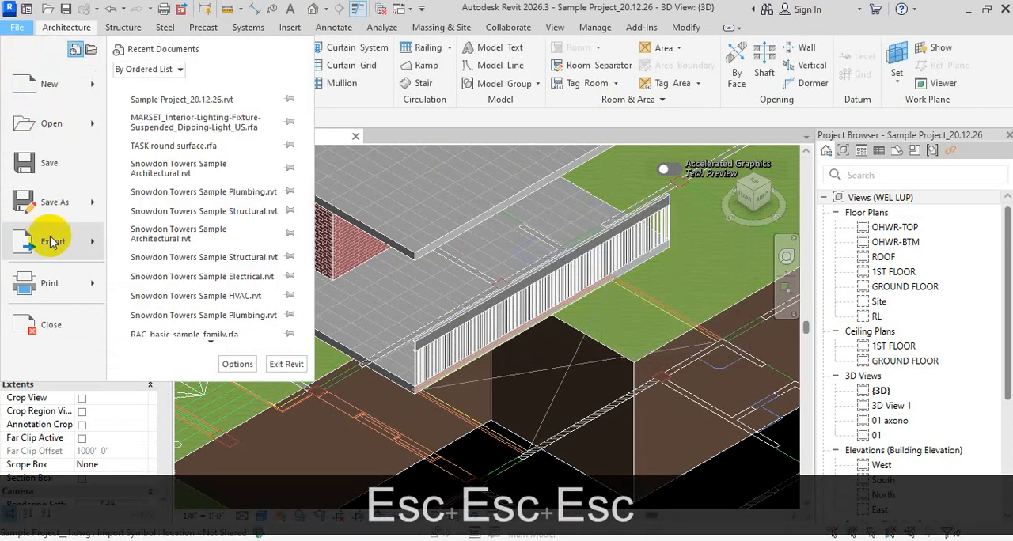
click(75, 80)
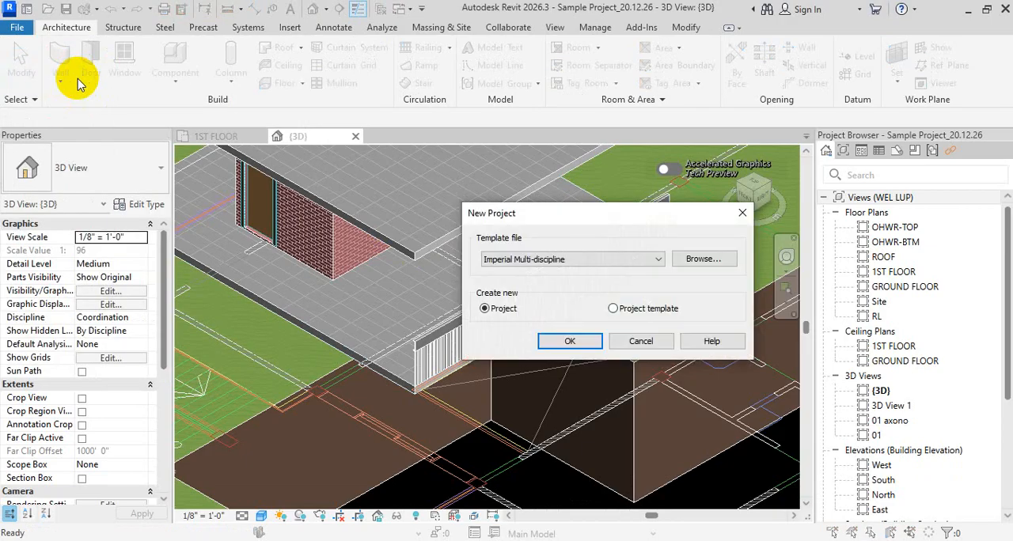
key(Escape)
key(Escape)
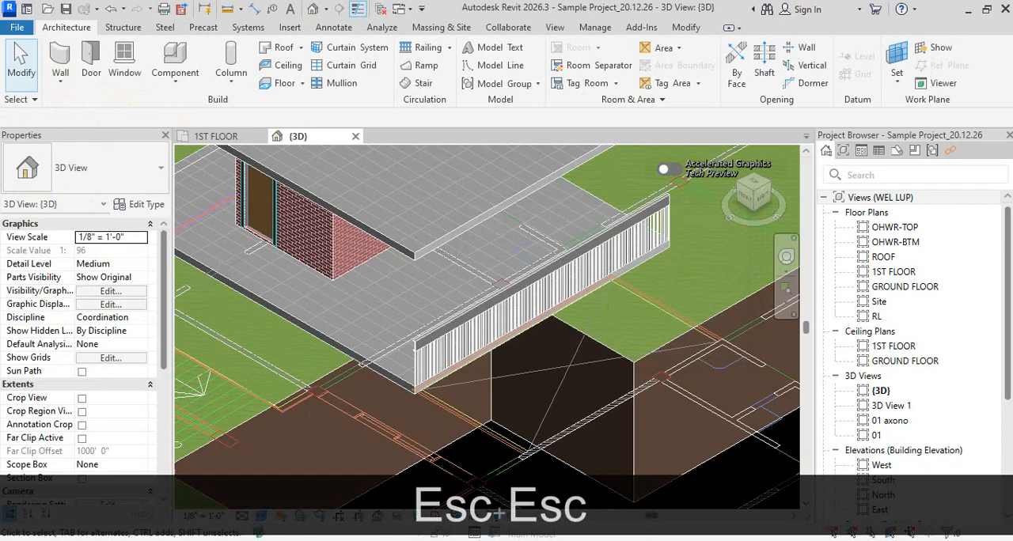
- Minimise the current project window and launch a second session of Revit 2026
click(967, 10)
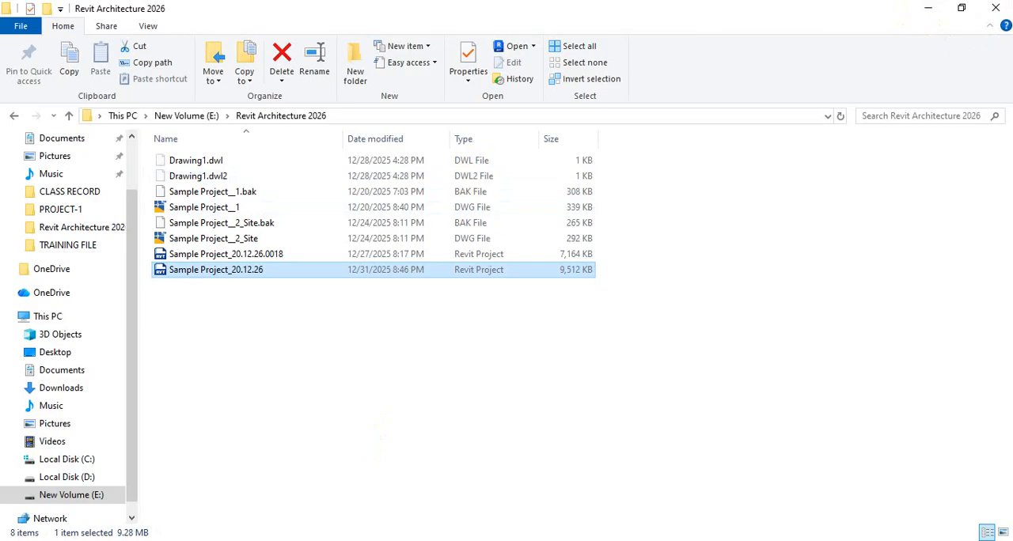
key(super)
text(rev)
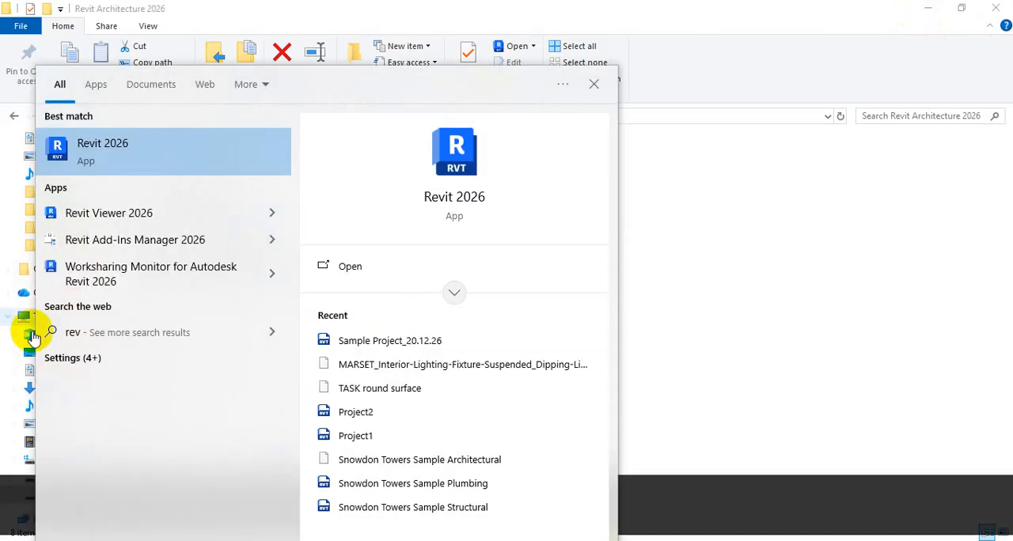
click(237, 159)
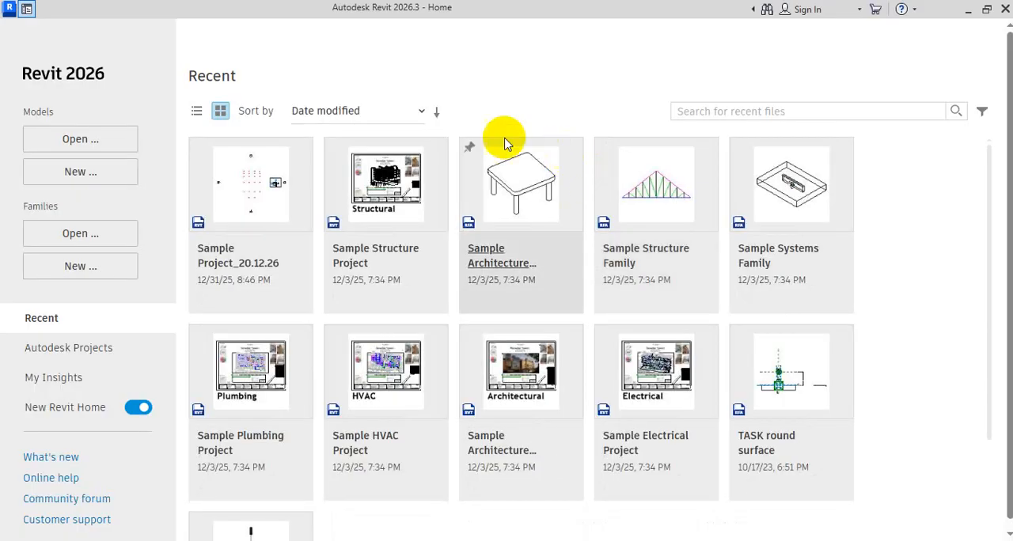
- Browse the English-Imperial family templates and create a new family from the Baluster-Post template
click(82, 267)
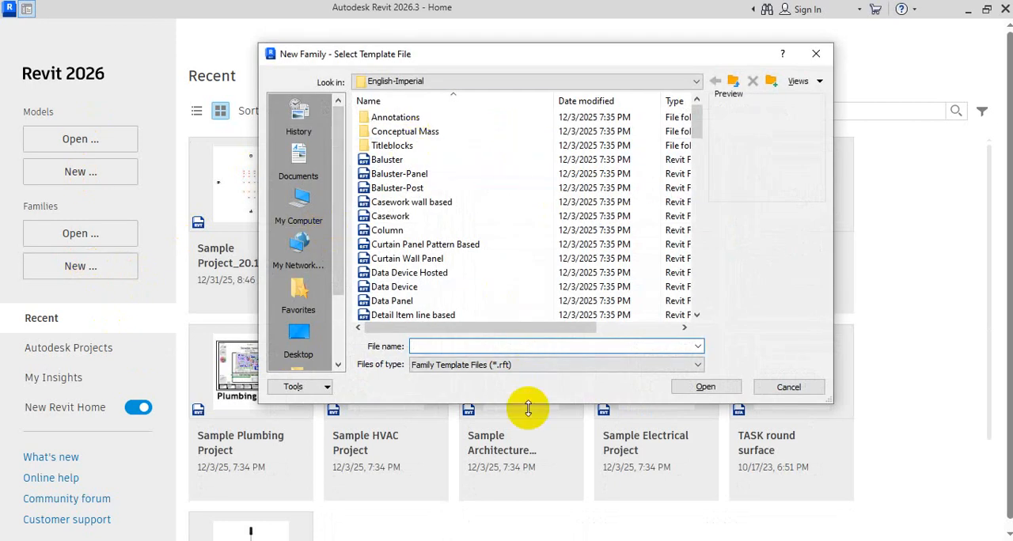
drag(528, 404, 556, 535)
click(427, 176)
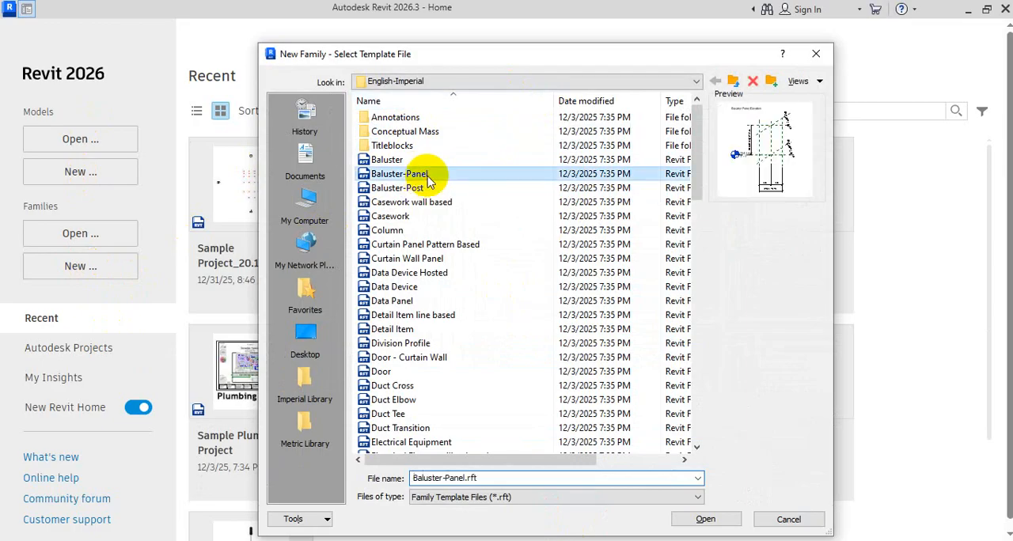
click(413, 188)
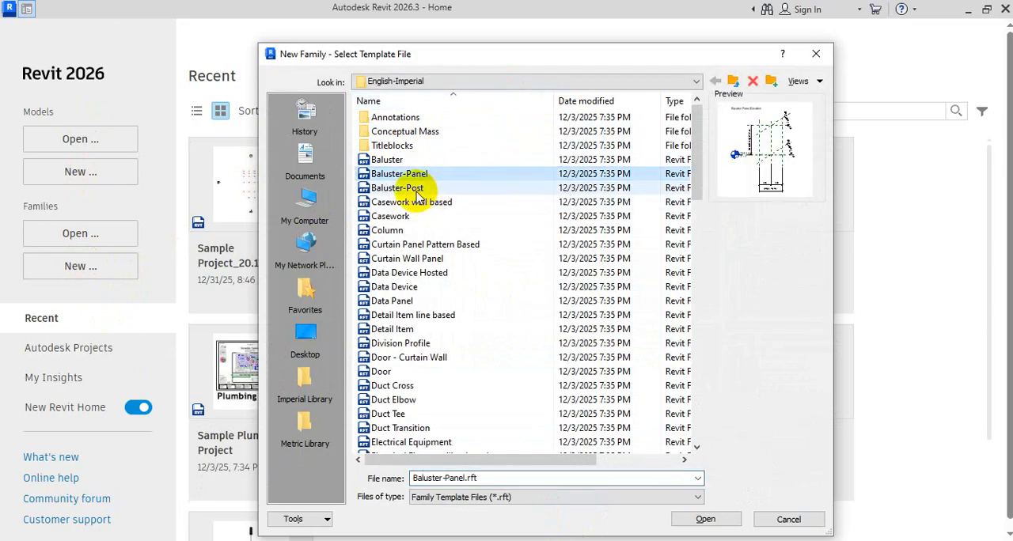
click(401, 162)
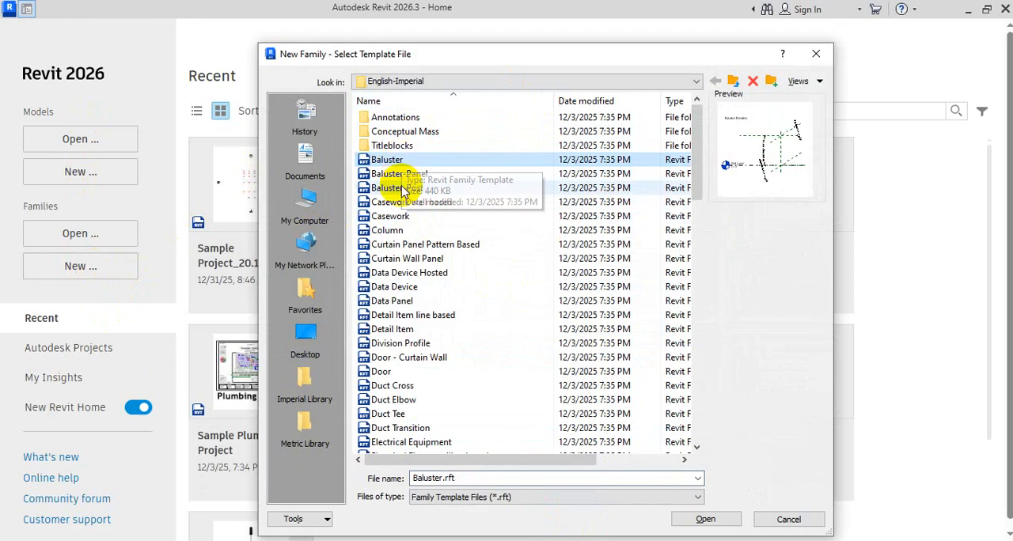
click(401, 190)
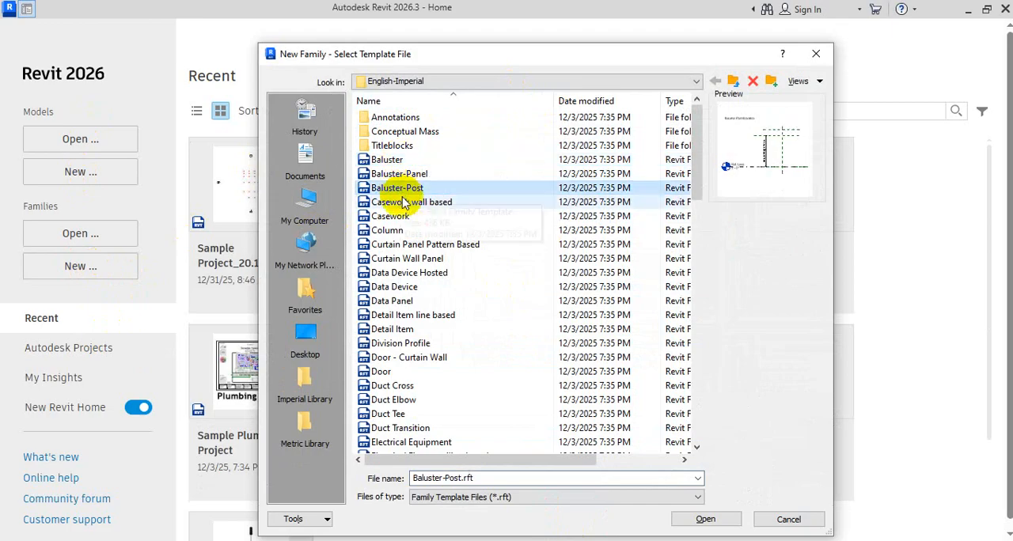
click(405, 205)
click(416, 242)
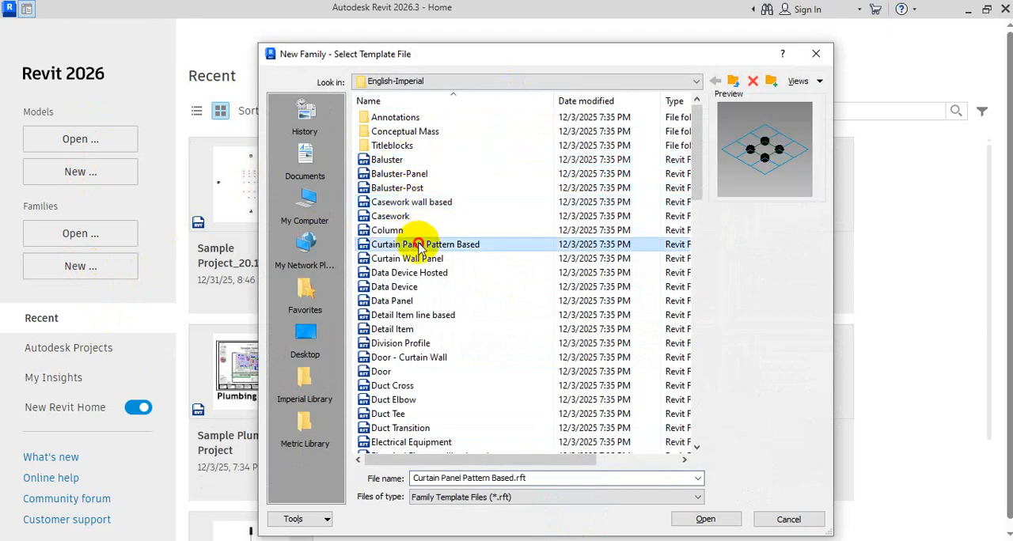
click(439, 190)
double_click(426, 190)
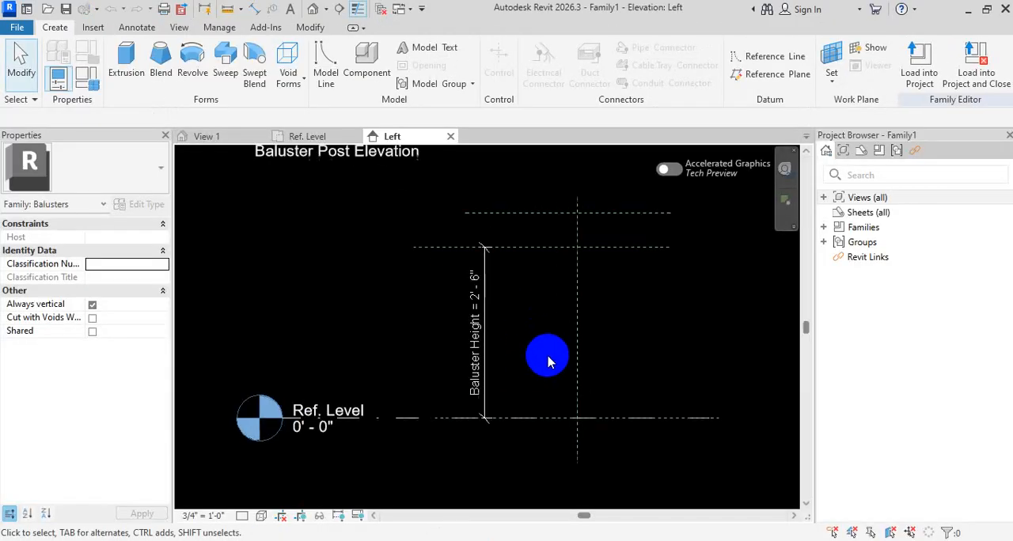
- Examine the baluster post family's reference planes in the Left elevation, the Ref. Level floor plan and the Front elevation
middle_drag(550, 362, 497, 373)
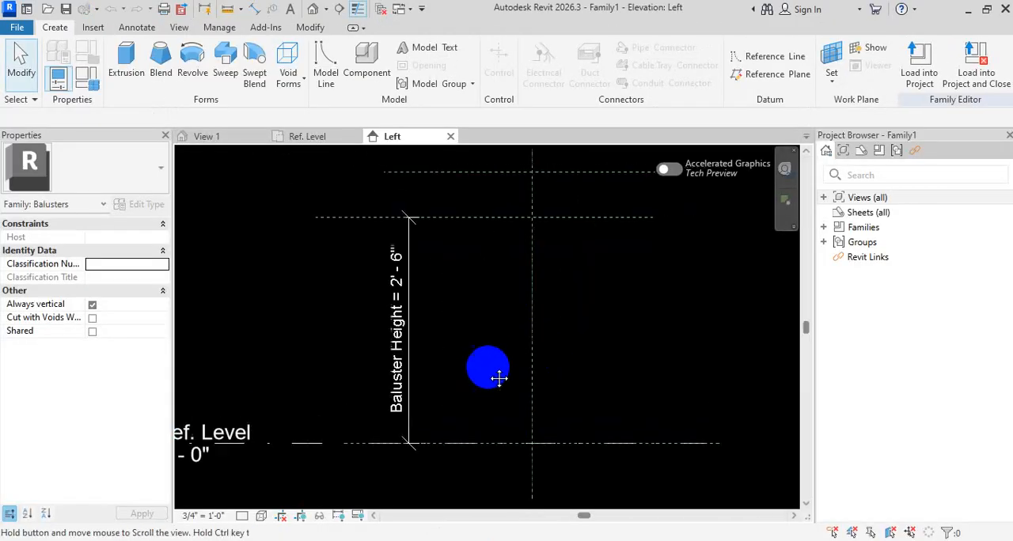
scroll(507, 385, down, 2)
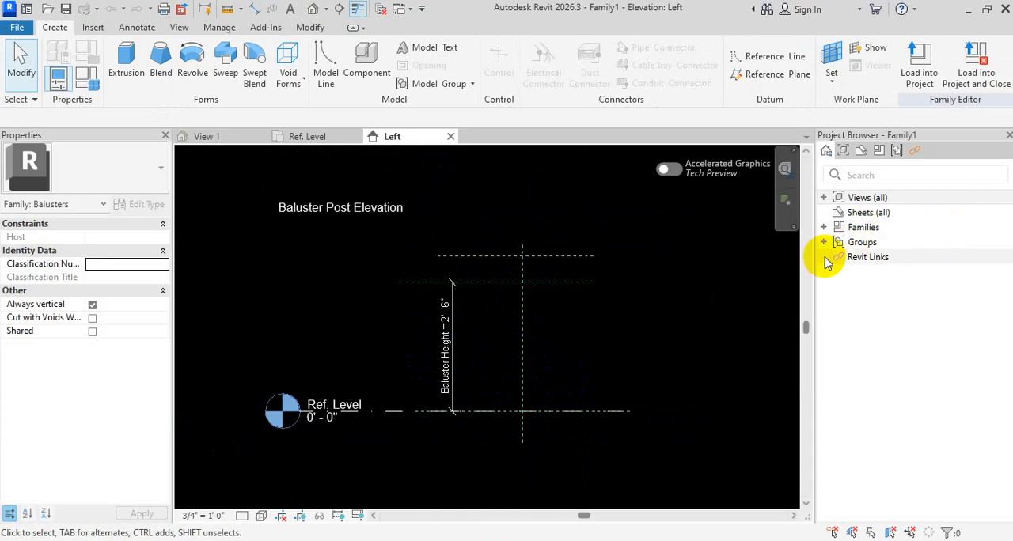
click(823, 227)
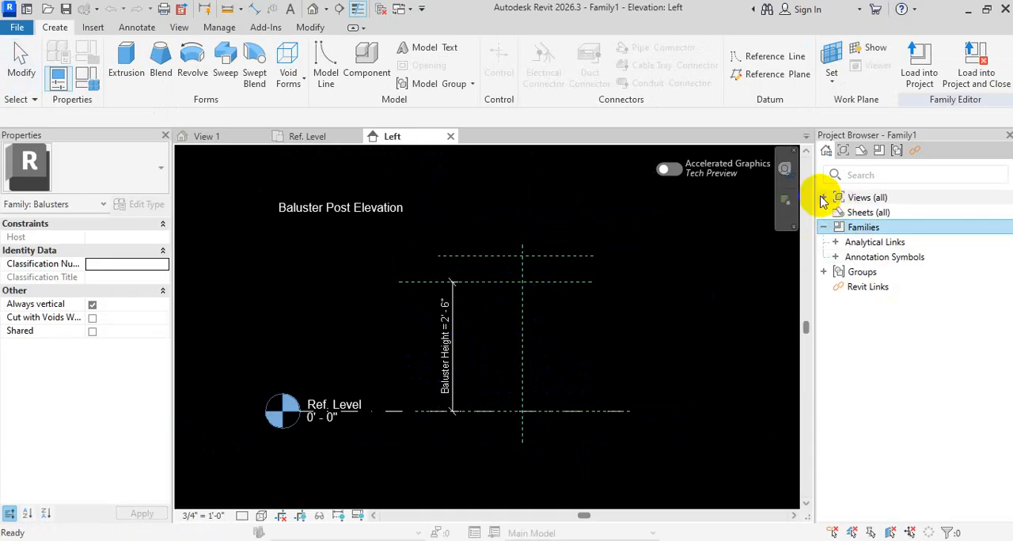
click(823, 198)
double_click(859, 214)
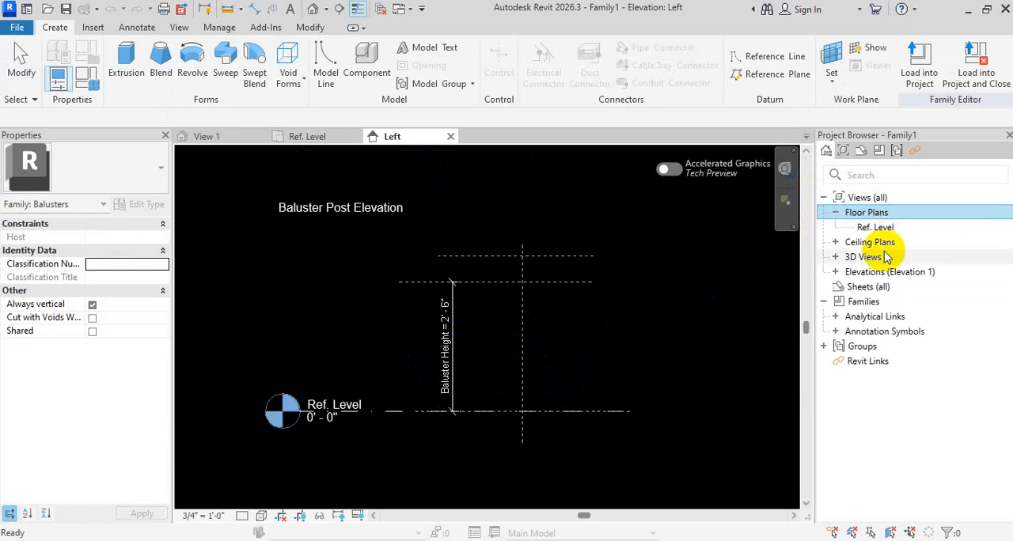
double_click(876, 227)
scroll(484, 327, up, 2)
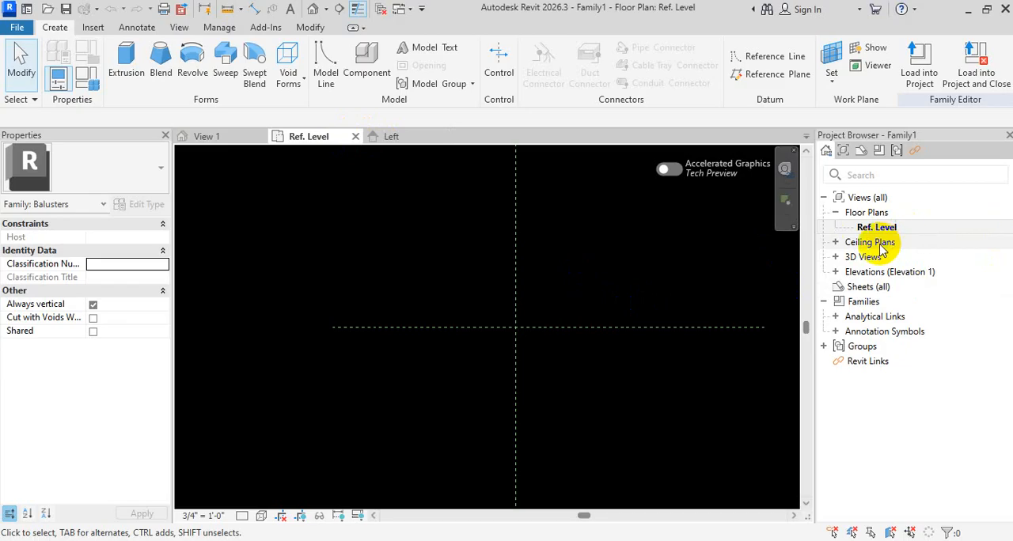
double_click(862, 271)
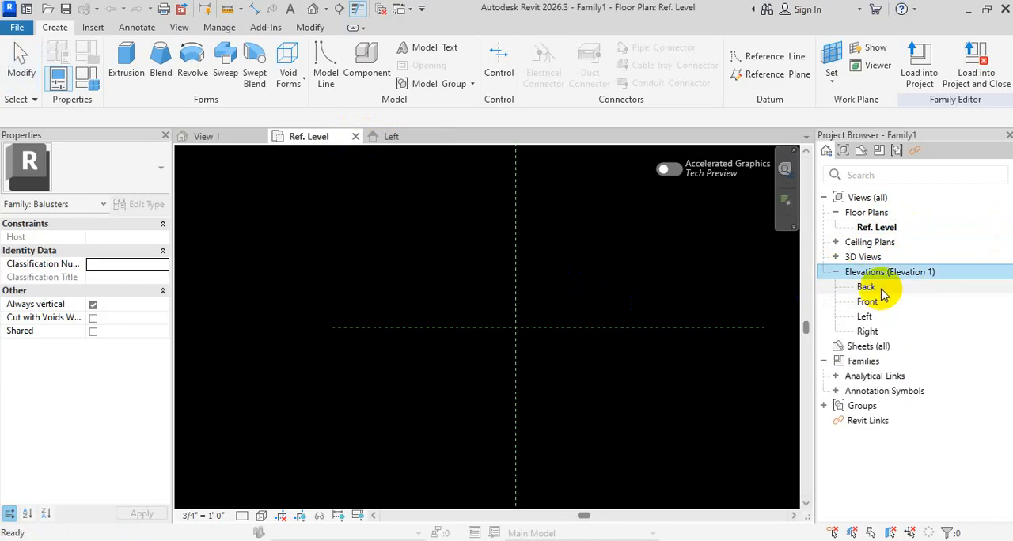
click(867, 287)
double_click(868, 302)
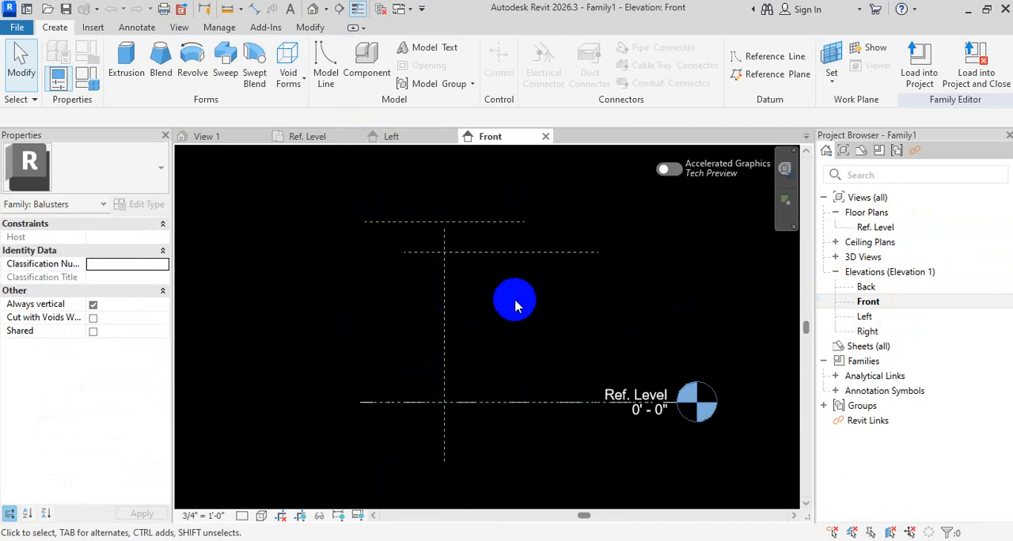
- Close all open views of the new baluster post family without saving it, and exit the second Revit session
click(545, 136)
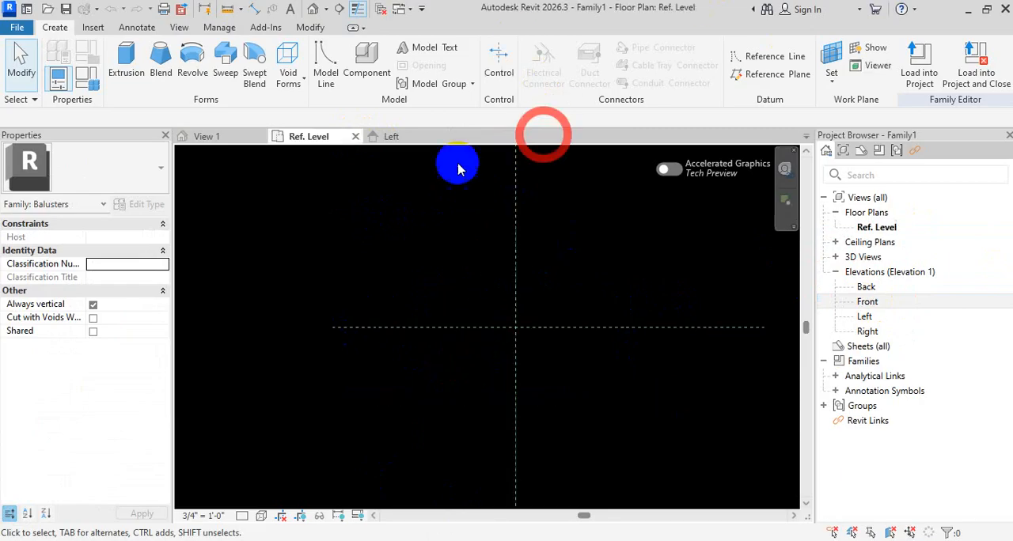
click(356, 136)
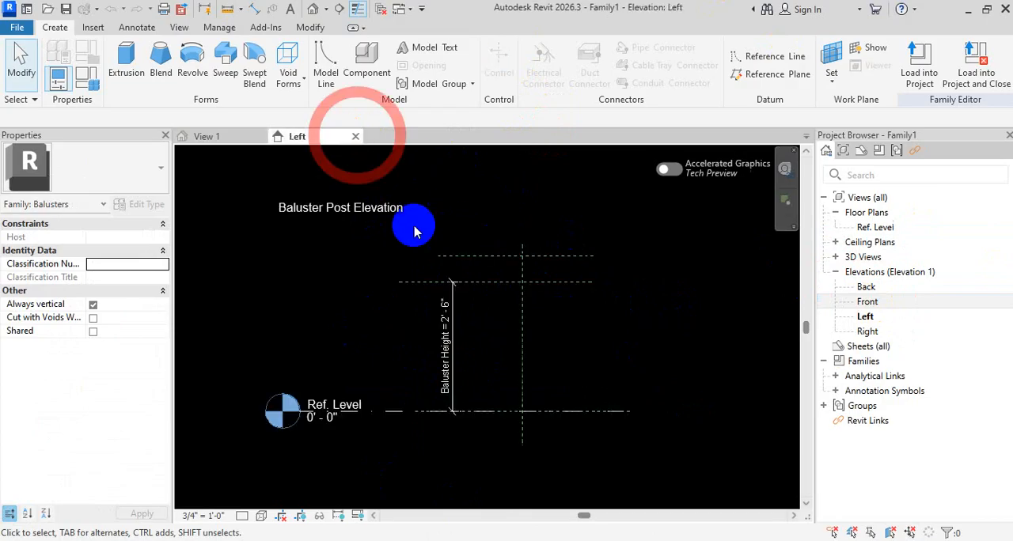
click(358, 137)
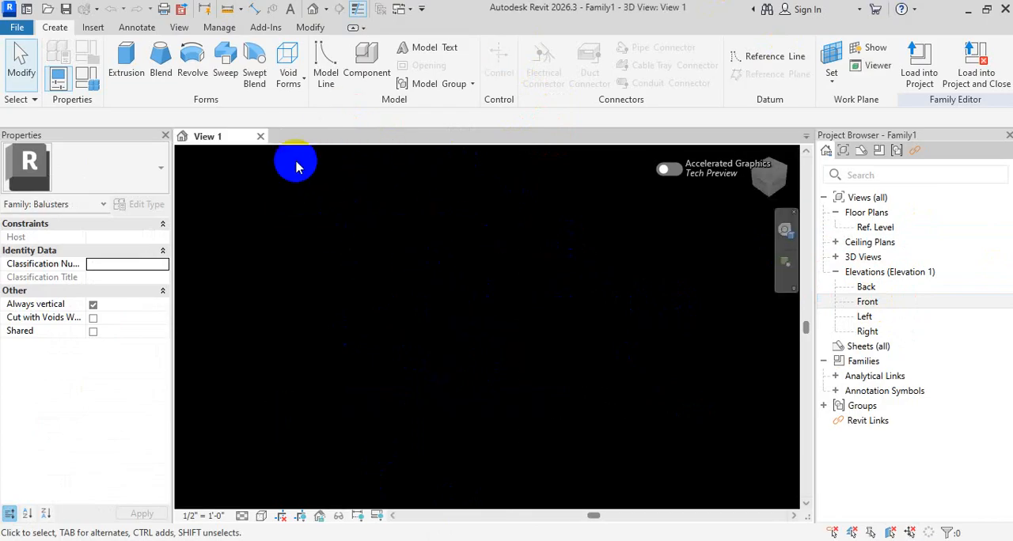
click(262, 136)
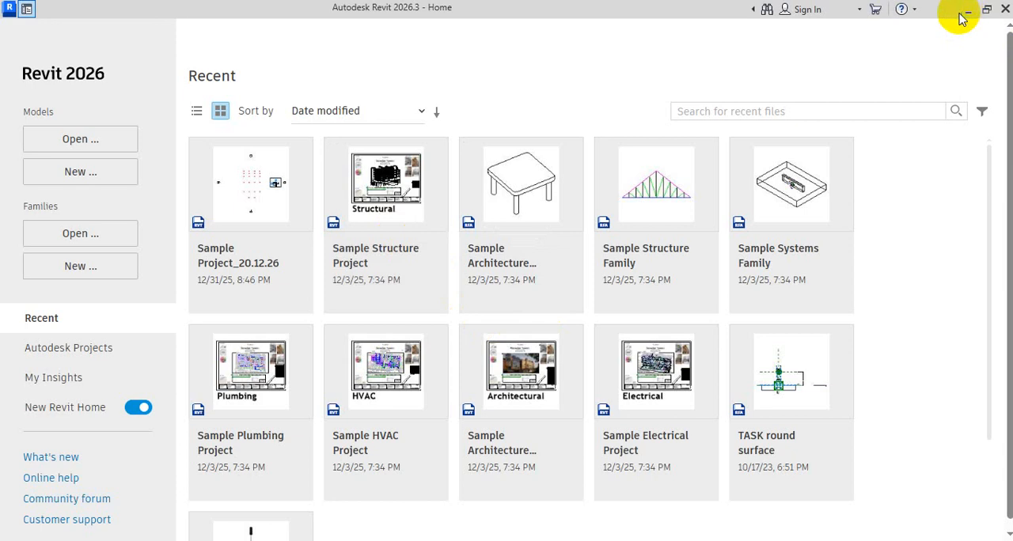
click(1004, 9)
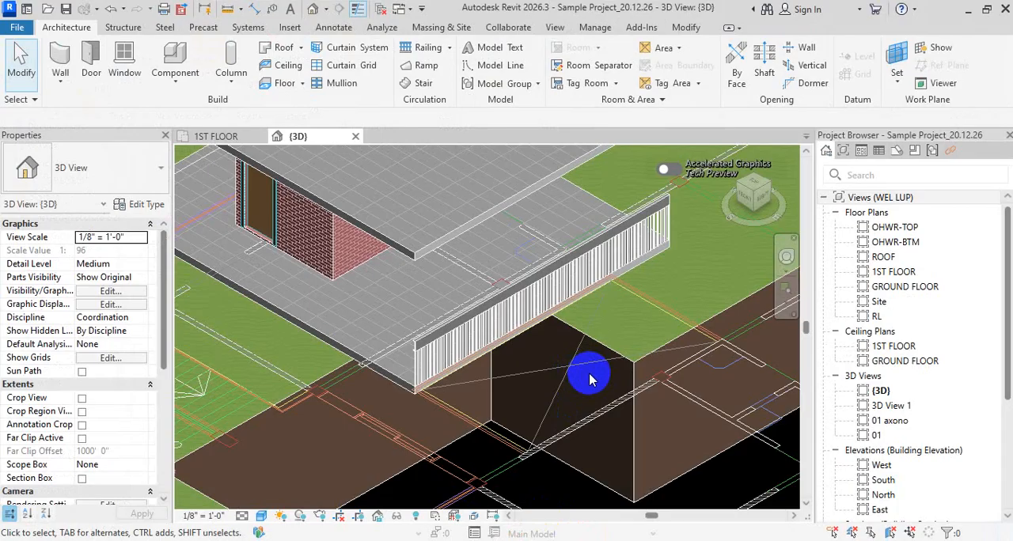
- Open the OHWR-BTM, 1ST FLOOR and GROUND FLOOR floor plans of Sample Project_20.12.26 and view the whole ground-floor plan
double_click(897, 242)
click(895, 272)
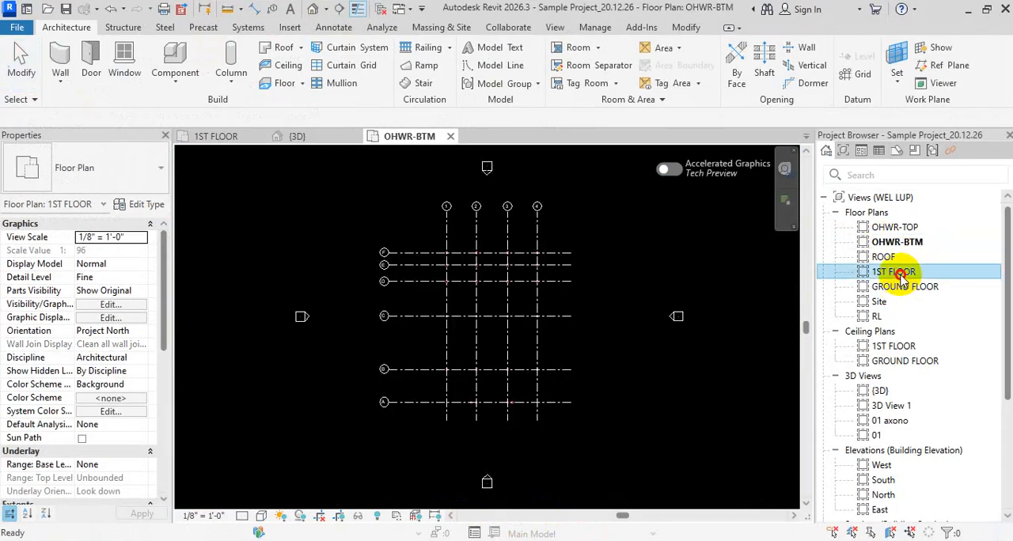
double_click(901, 273)
double_click(905, 287)
scroll(603, 329, down, 2)
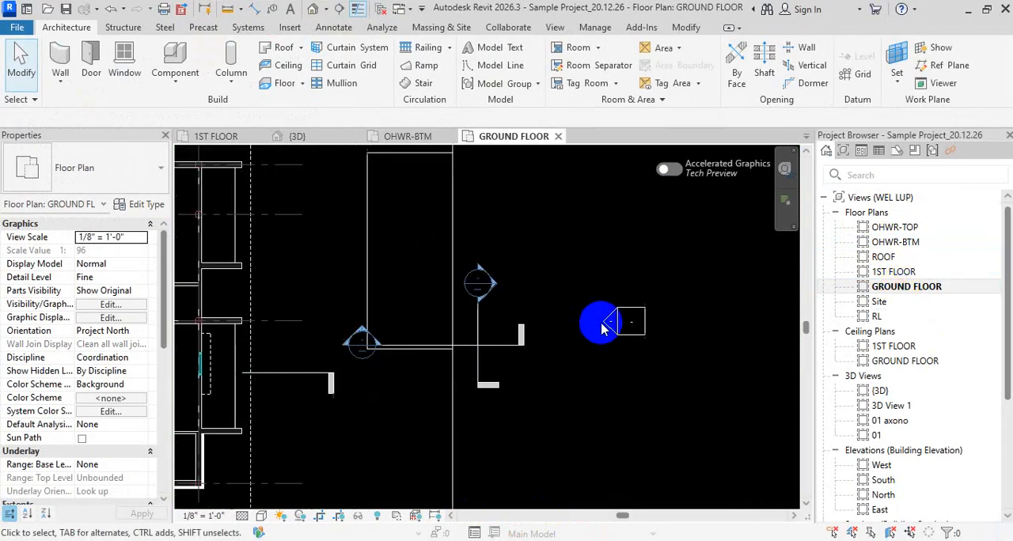
scroll(601, 328, down, 4)
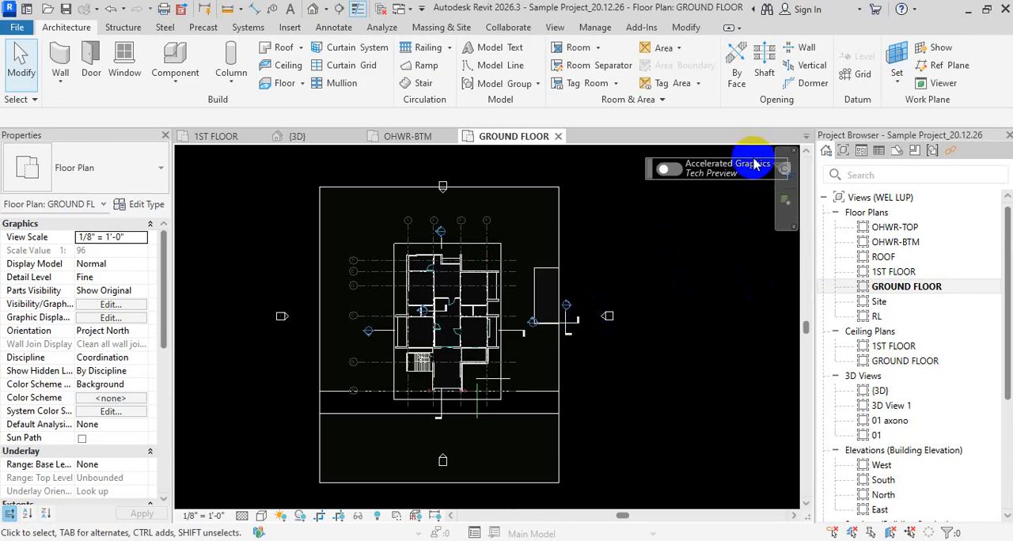
- Minimise the Revit project and the File Explorer window, and bring up the desktop's context menu
click(968, 9)
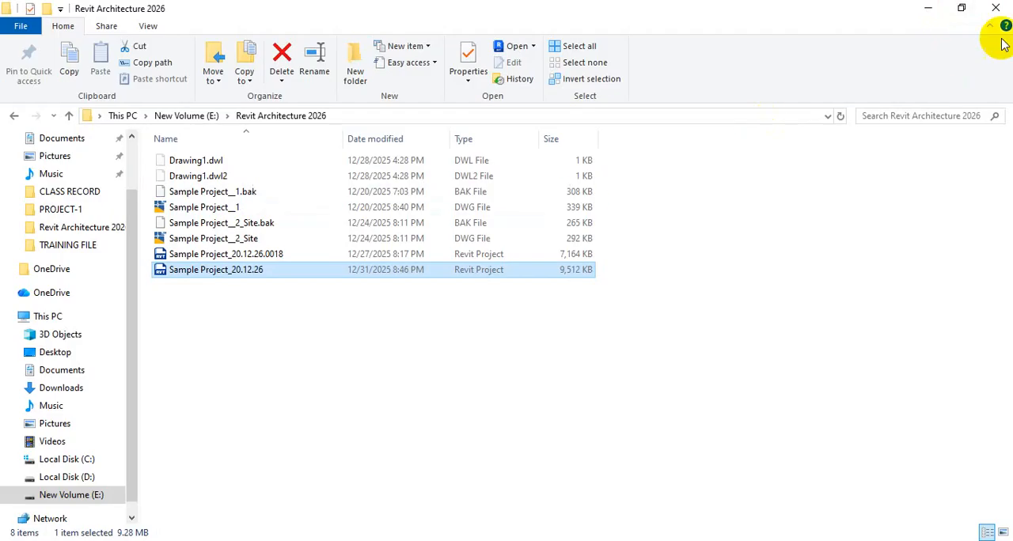
click(927, 8)
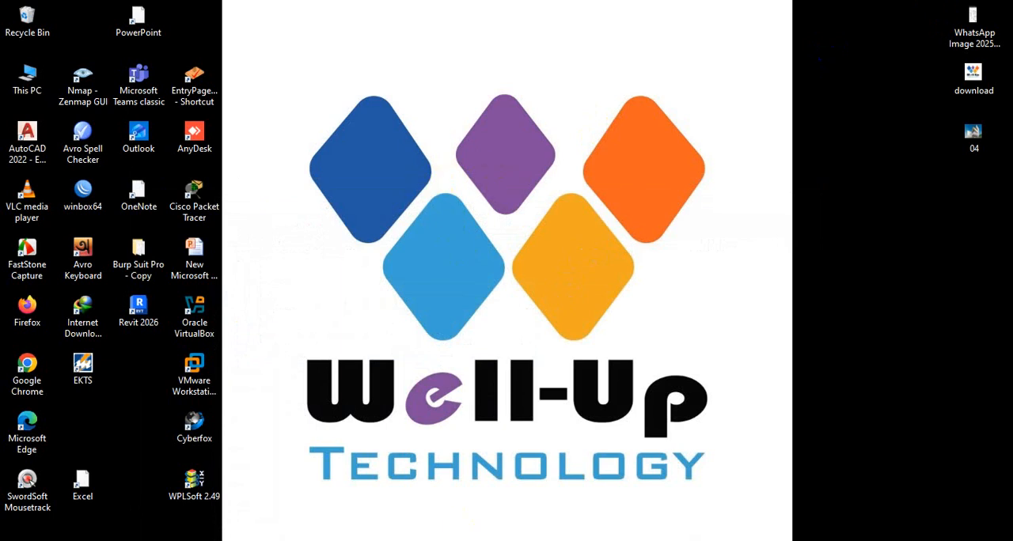
right_click(590, 265)
mouse_move(634, 385)
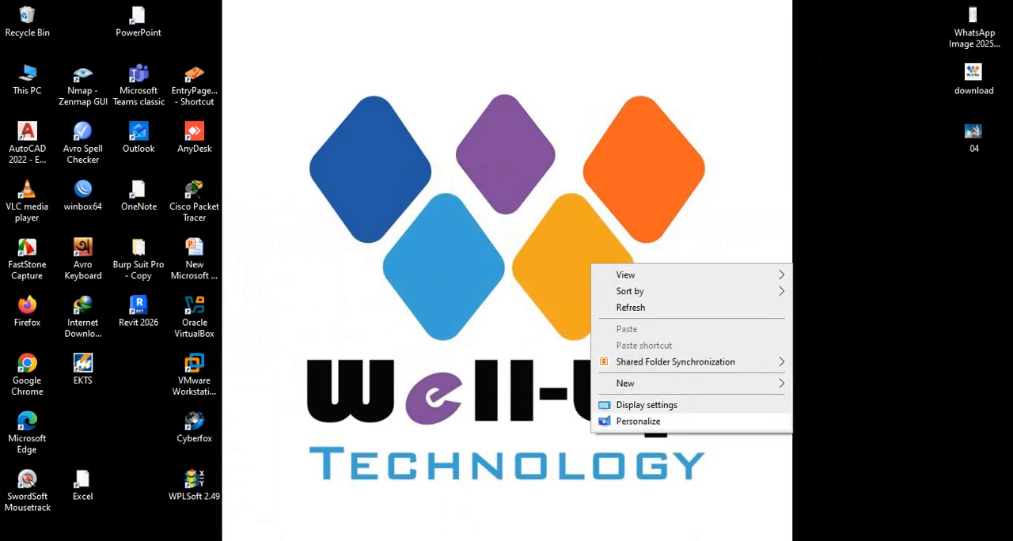
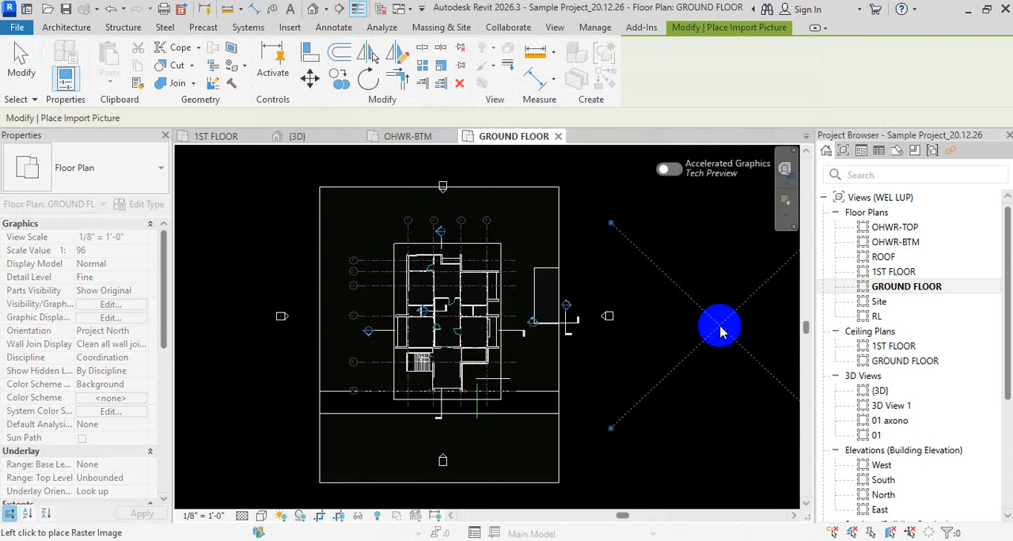
- Place the imported 1 BED | 1 BATH floor plan image in the empty area beside the ground-floor plan
middle_drag(717, 323, 188, 359)
click(356, 332)
middle_drag(355, 334, 550, 278)
key(Escape)
key(Escape)
key(Escape)
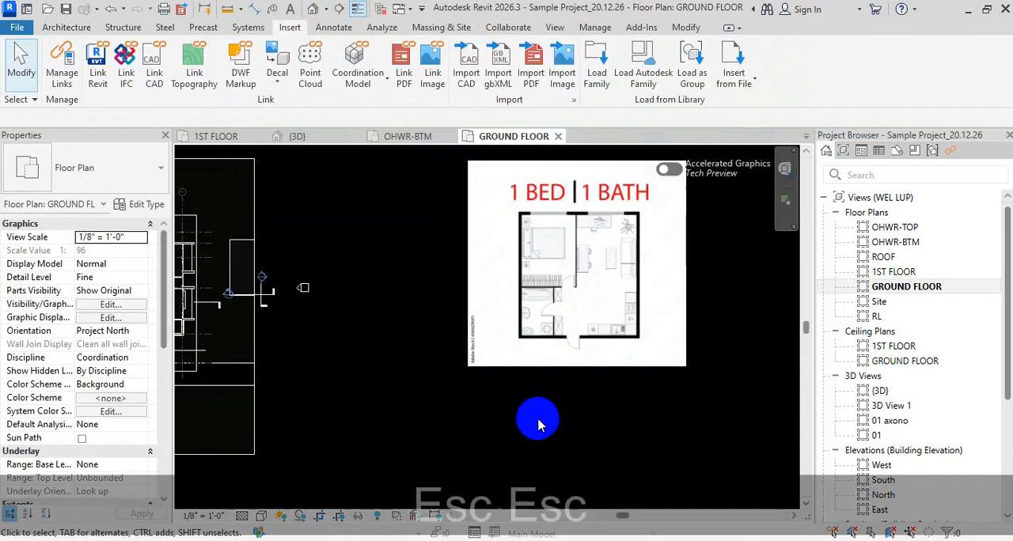
- Draw a vertical thin detail line about 72' 6" long from the outer face of the image's bedroom exterior wall, extending above the image
scroll(554, 301, up, 5)
scroll(414, 287, down, 3)
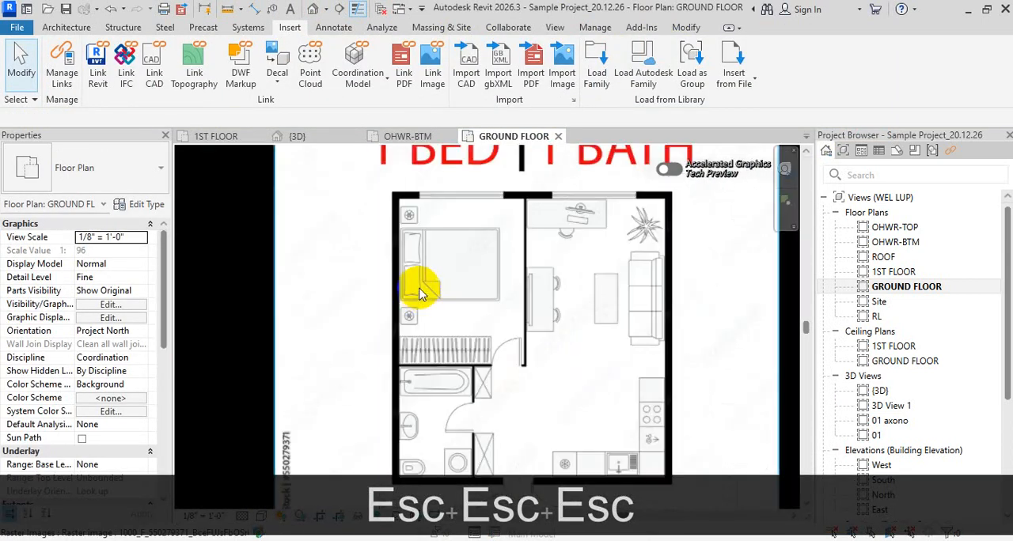
scroll(420, 351, up, 2)
key(d)
key(l)
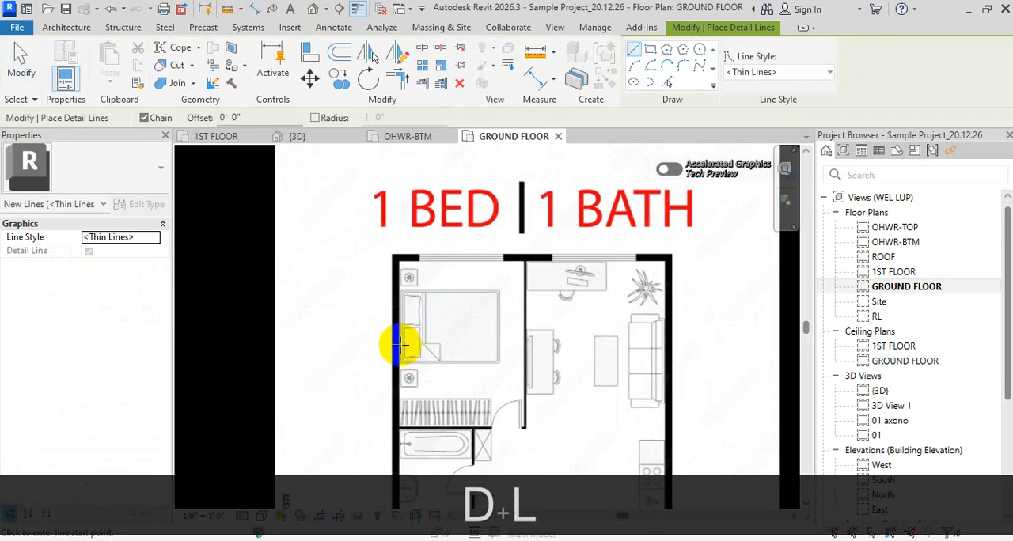
scroll(393, 344, down, 3)
click(394, 346)
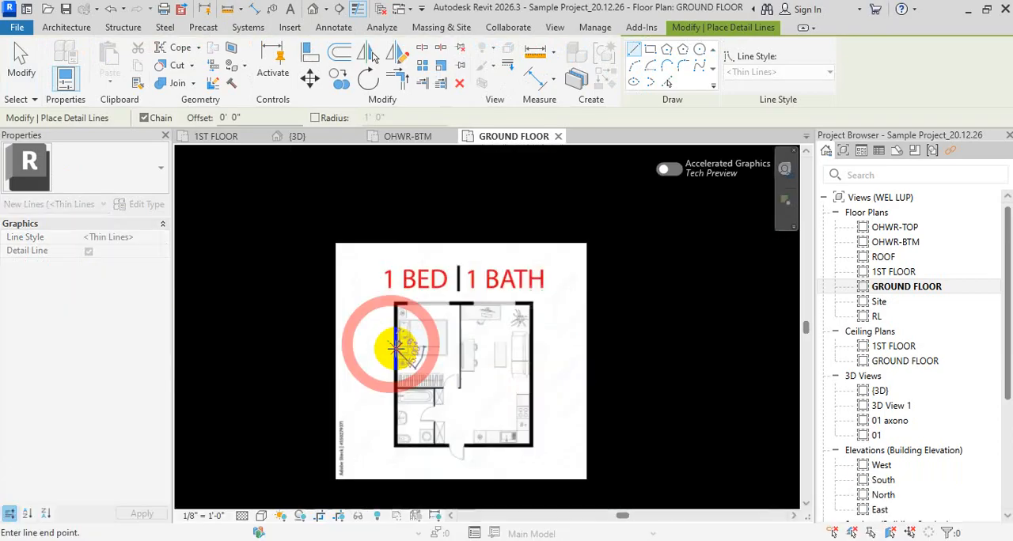
key(shift)
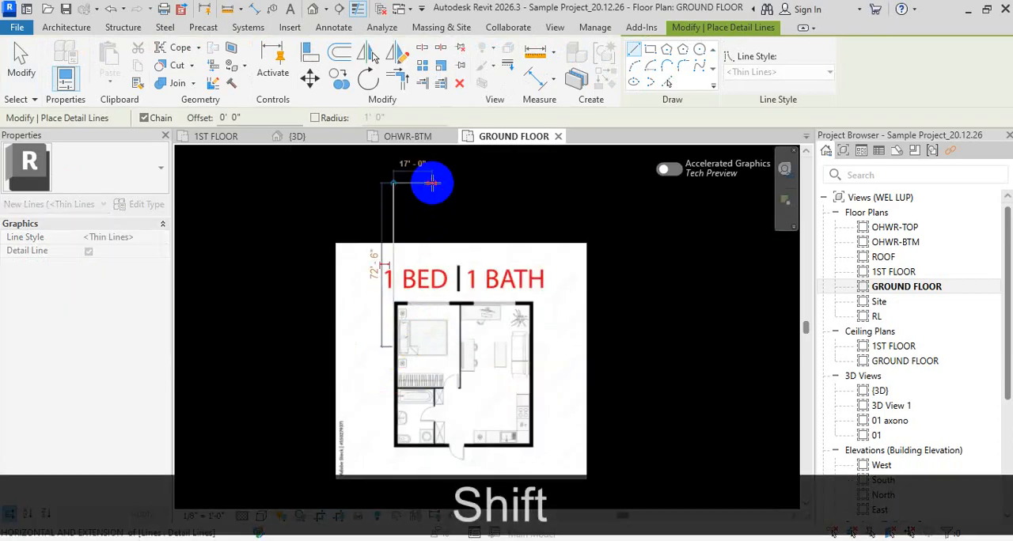
key(Escape)
- Draw a second vertical detail line from the inner face of the same bedroom wall, extending above the image
scroll(398, 360, up, 5)
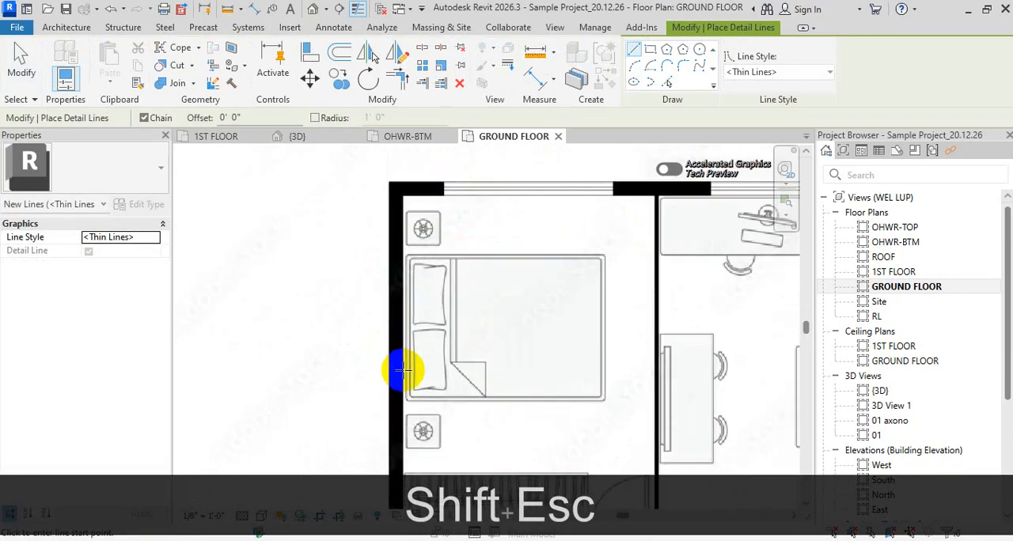
scroll(401, 369, down, 5)
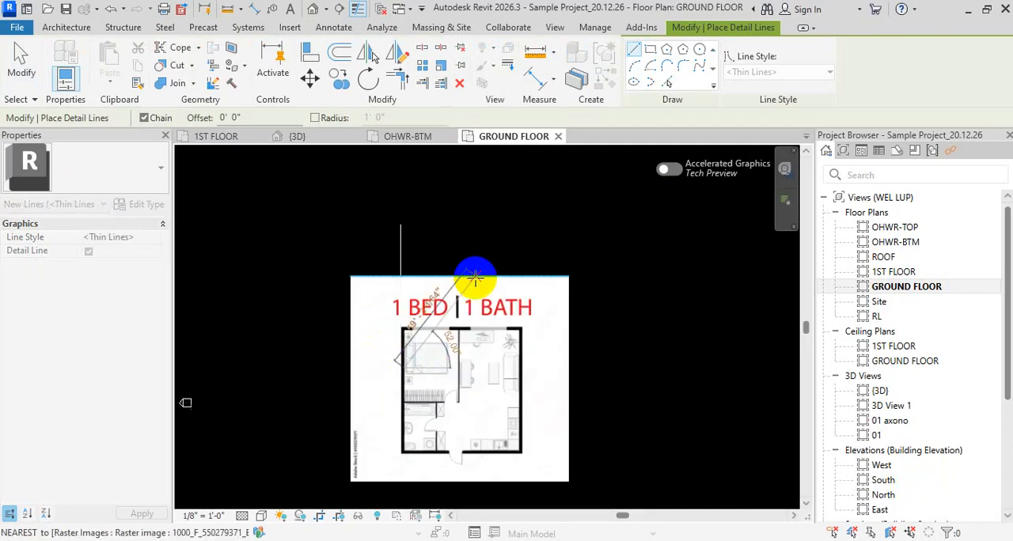
click(402, 221)
key(shift)
key(Escape)
key(Escape)
scroll(401, 329, up, 3)
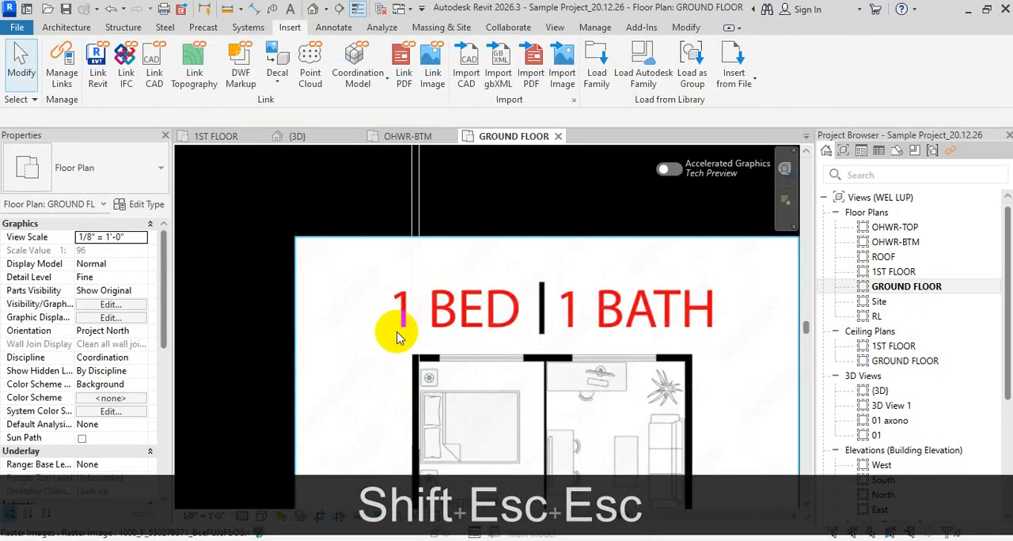
- Place an aligned dimension between the two vertical detail lines to measure the wall thickness in the image
key(d)
key(i)
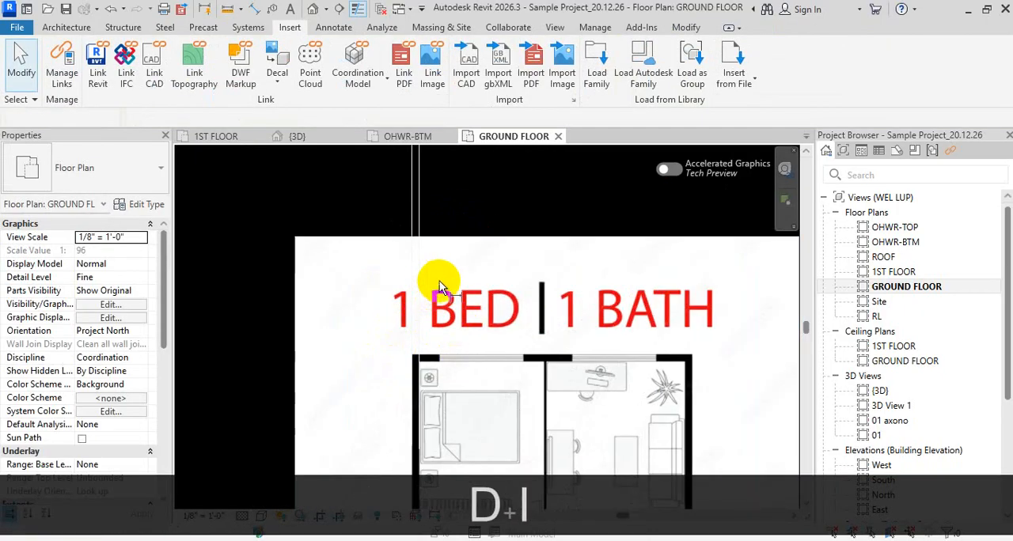
click(418, 207)
click(412, 208)
scroll(421, 208, up, 4)
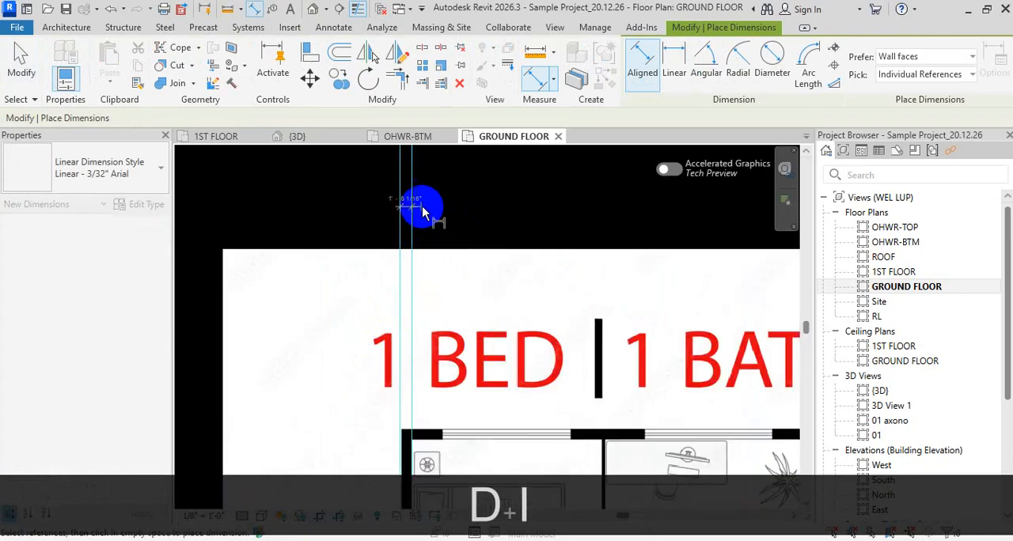
click(421, 221)
scroll(468, 216, down, 7)
key(Escape)
key(Escape)
key(Escape)
- Delete the dimension between the two detail lines
scroll(493, 331, down, 5)
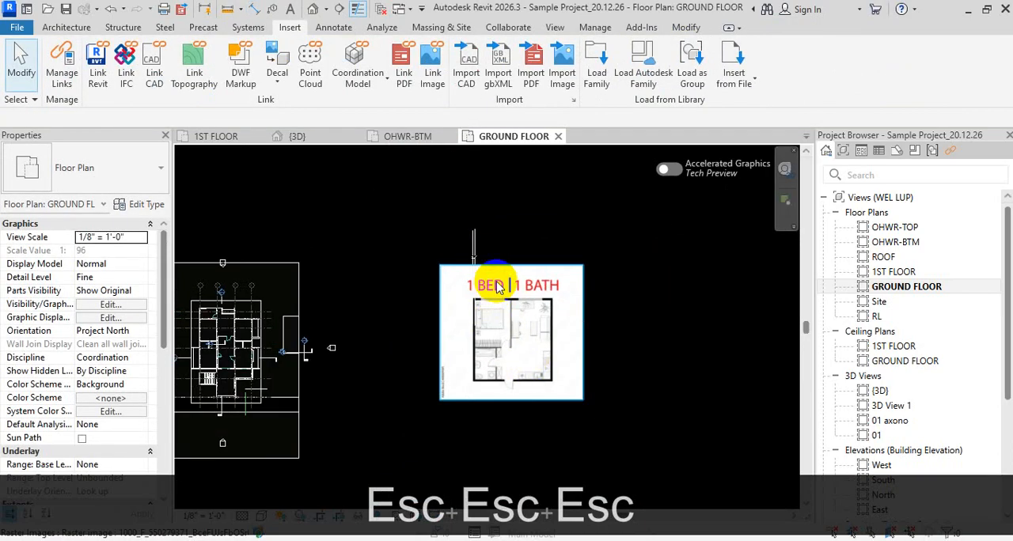
drag(396, 189, 516, 291)
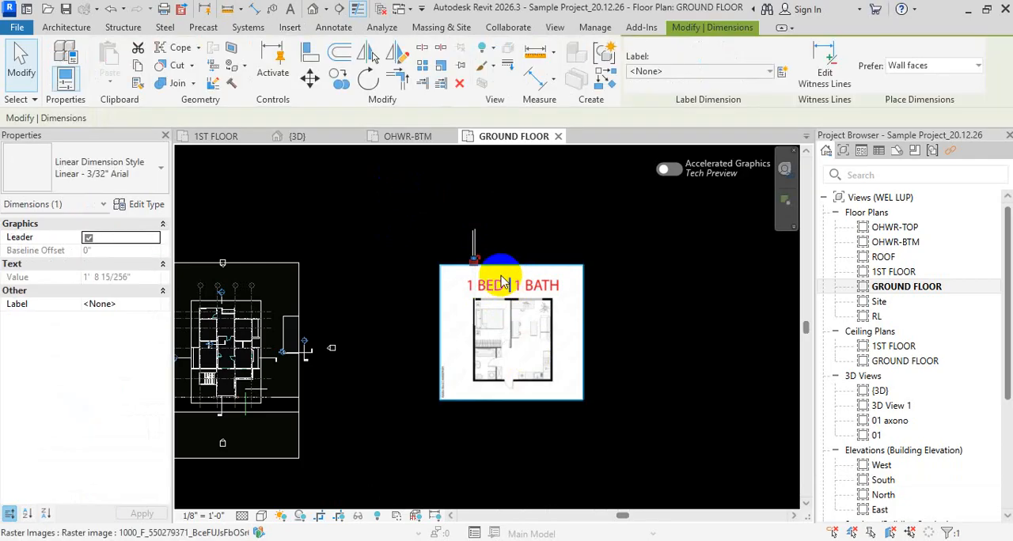
key(Delete)
- Scale the image and both detail lines graphically, using the gap between the lines as reference and 10" as its new length
drag(411, 192, 639, 477)
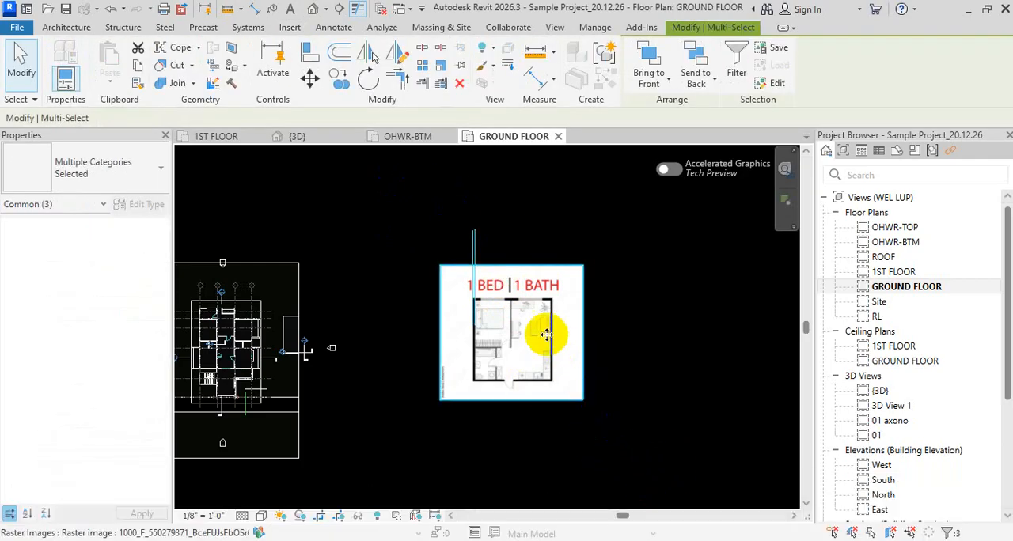
key(r)
key(e)
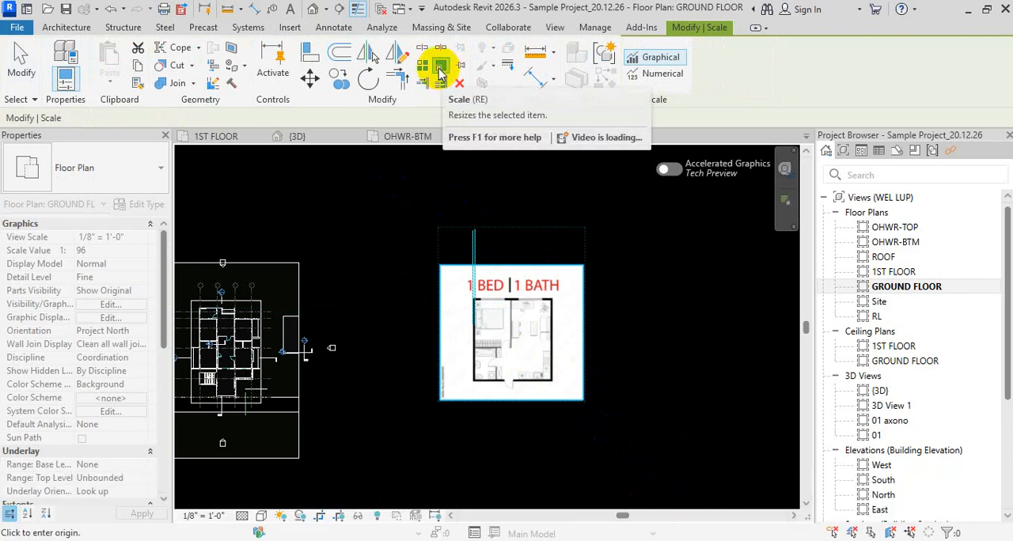
scroll(459, 290, up, 5)
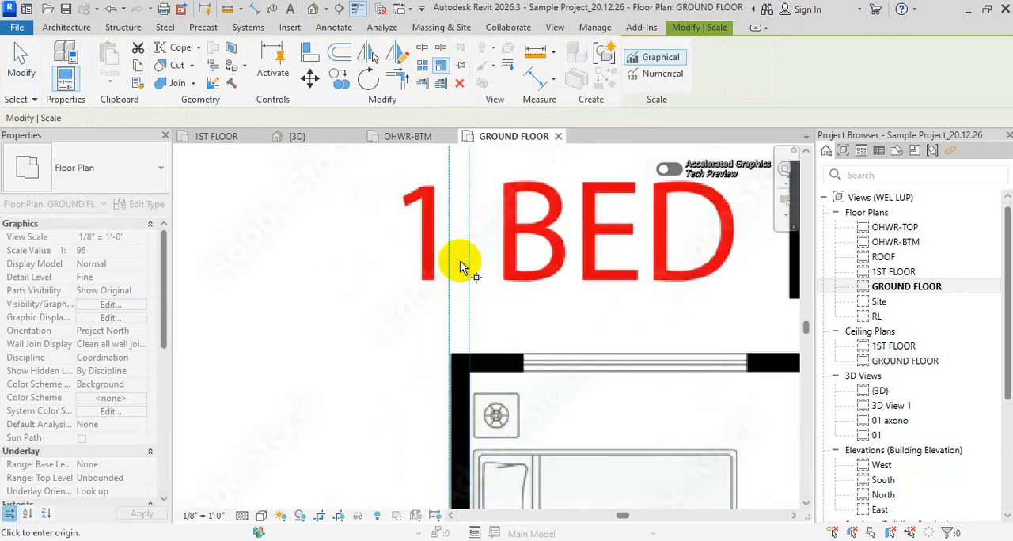
click(449, 268)
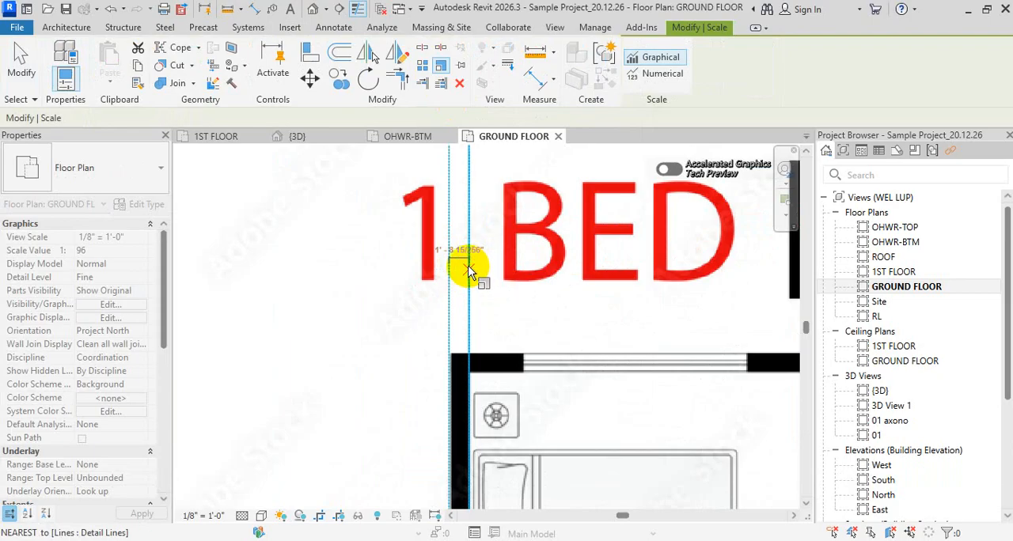
click(468, 271)
scroll(469, 270, up, 2)
text(10')
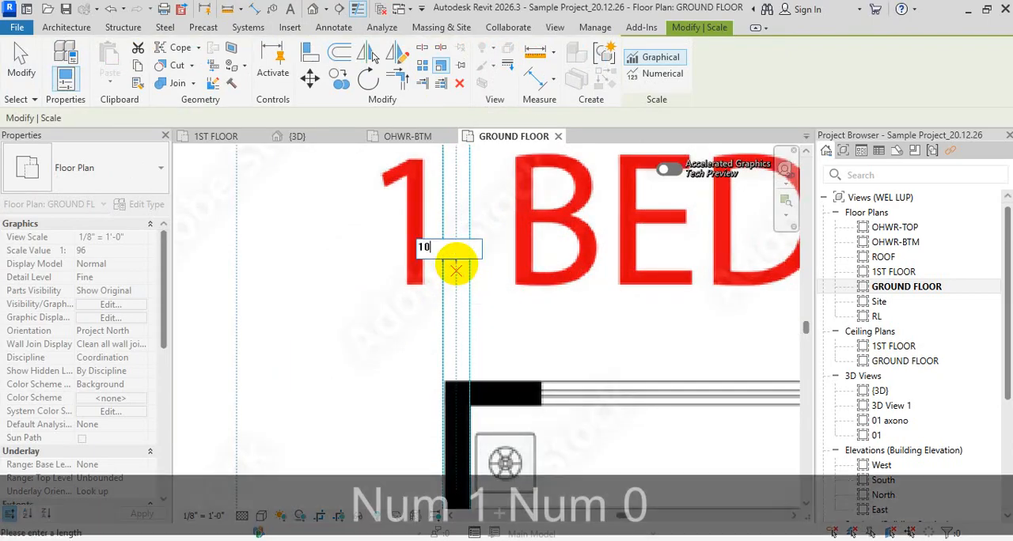
key(Return)
key(Escape)
key(Escape)
scroll(509, 255, down, 3)
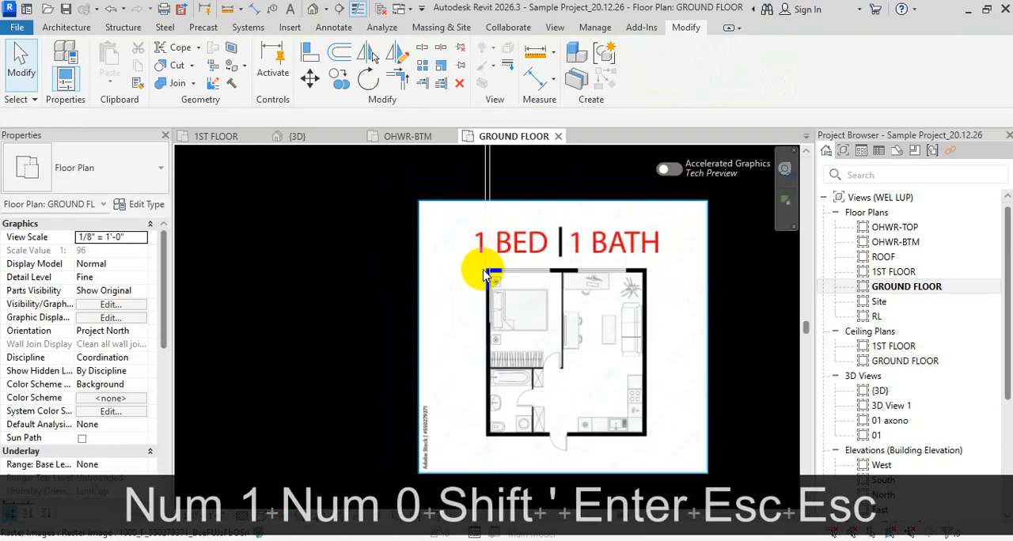
- Add an aligned dimension between the two scaled detail lines, just above the image, to check the wall thickness
key(d)
key(i)
scroll(506, 218, up, 2)
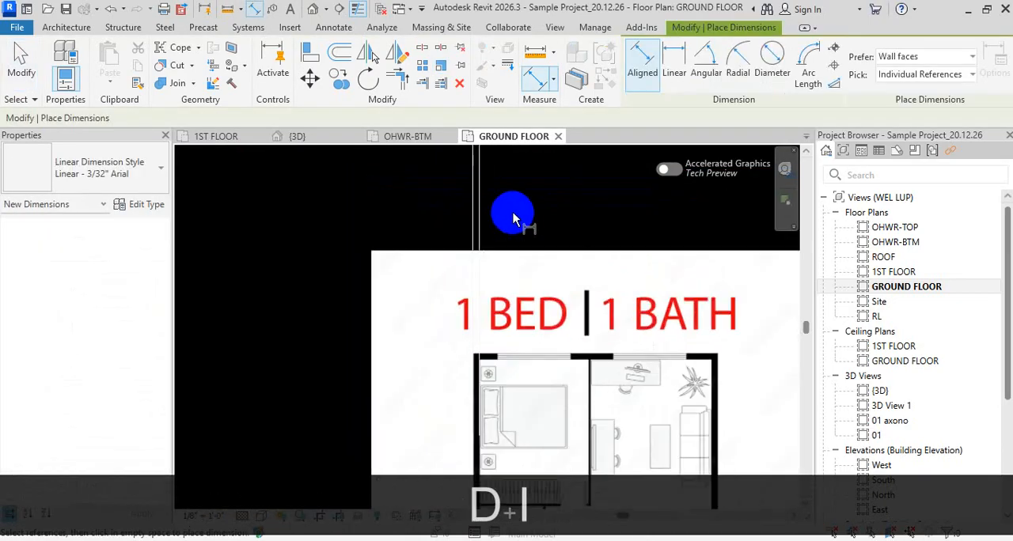
click(475, 222)
scroll(480, 225, up, 2)
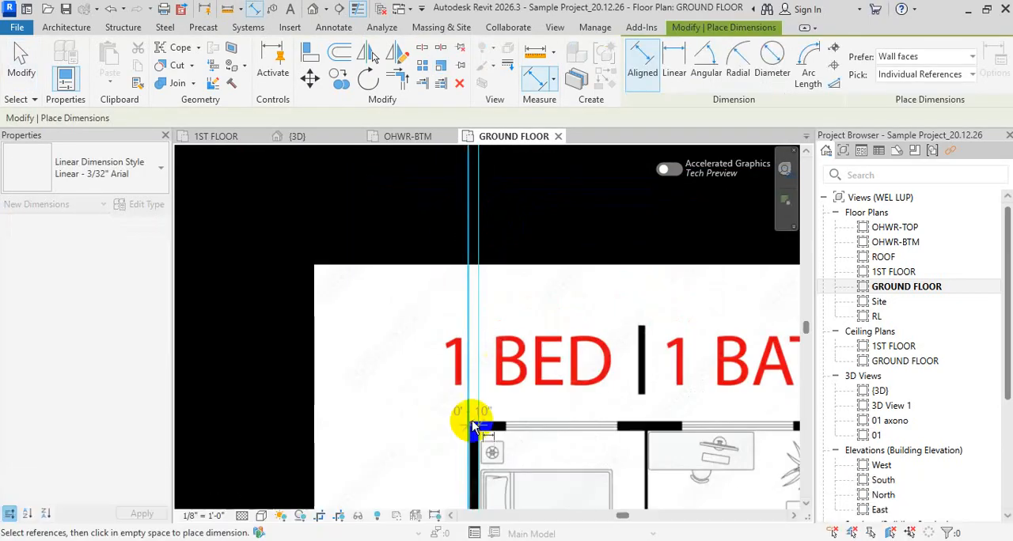
middle_drag(471, 423, 473, 512)
scroll(509, 280, up, 2)
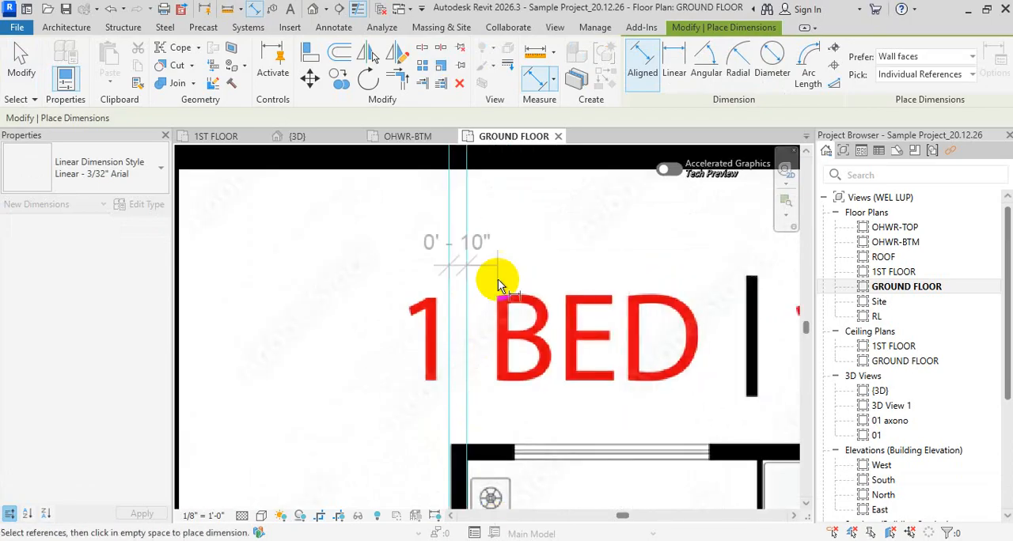
middle_drag(496, 198, 598, 311)
key(Escape)
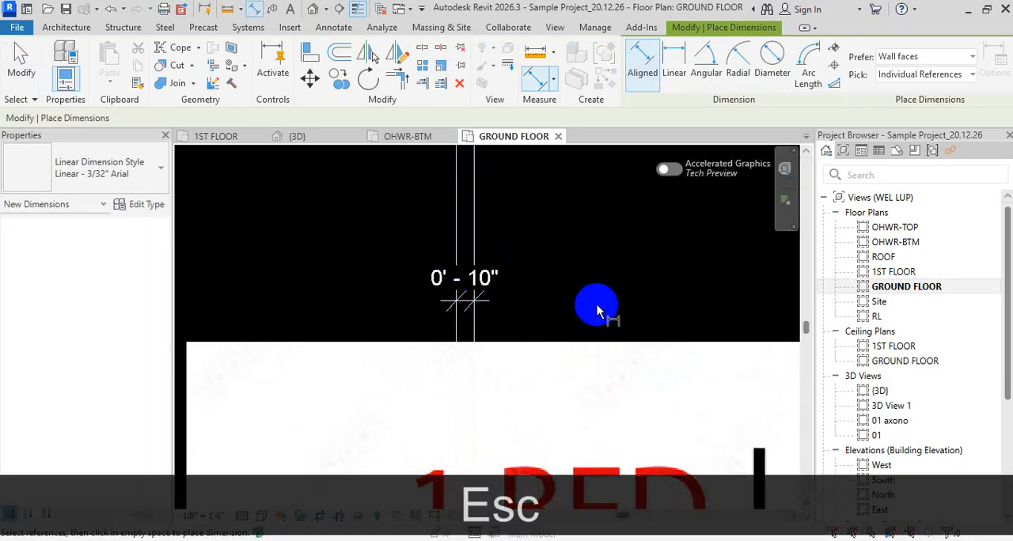
scroll(567, 303, down, 3)
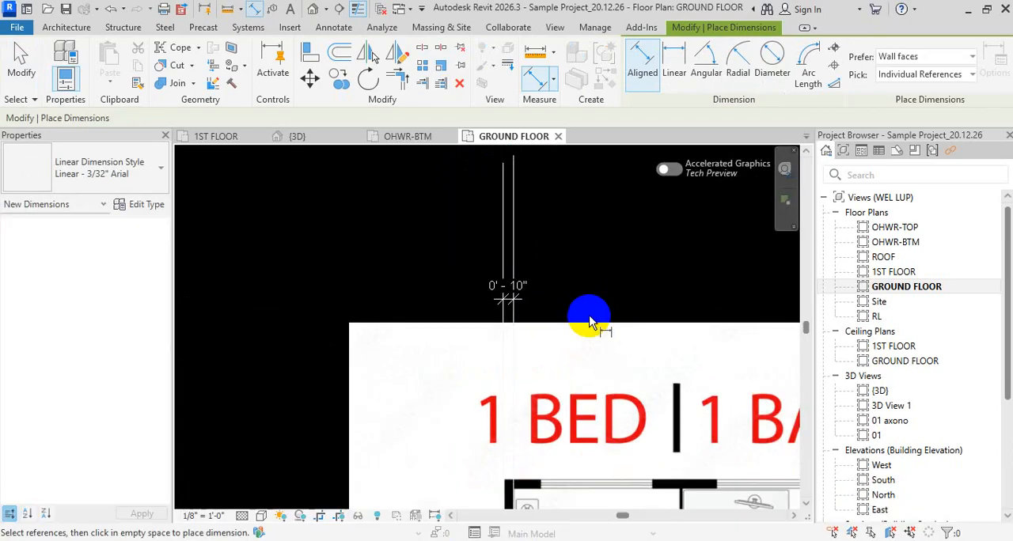
scroll(578, 317, down, 2)
key(Escape)
key(Escape)
scroll(594, 332, down, 3)
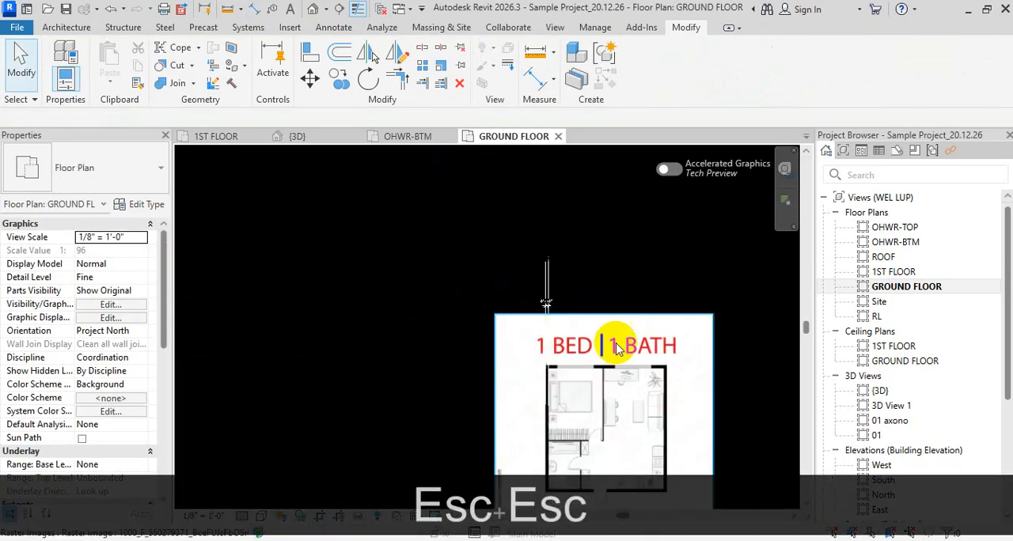
- Delete the floor plan image together with its two detail lines and dimension
middle_drag(635, 269, 628, 304)
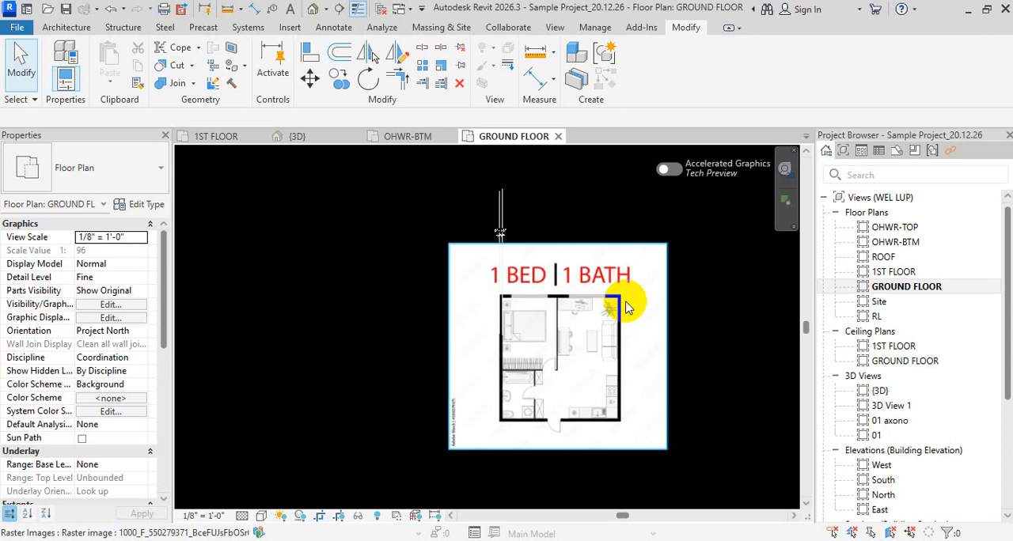
scroll(509, 281, down, 1)
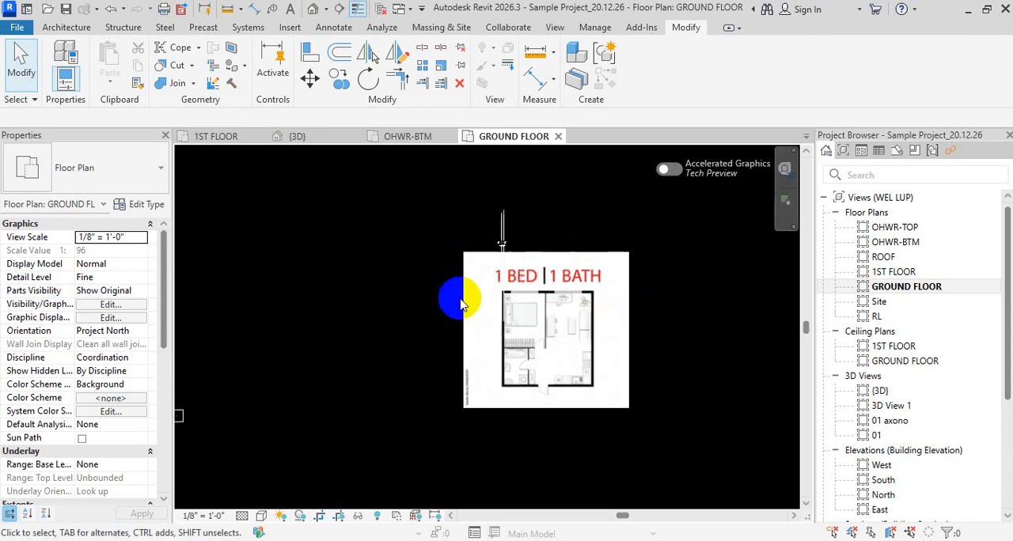
drag(681, 449, 476, 204)
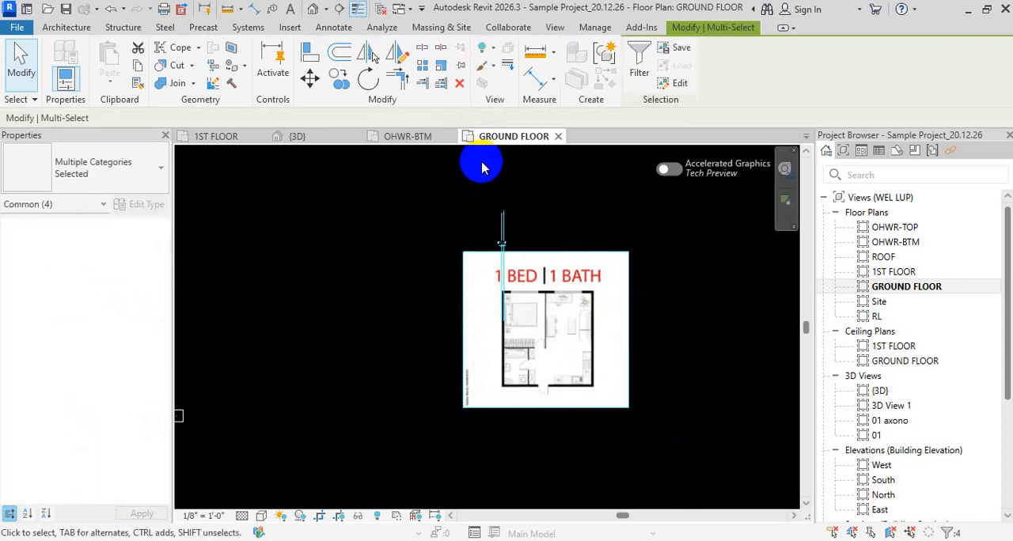
key(Delete)
scroll(474, 237, down, 3)
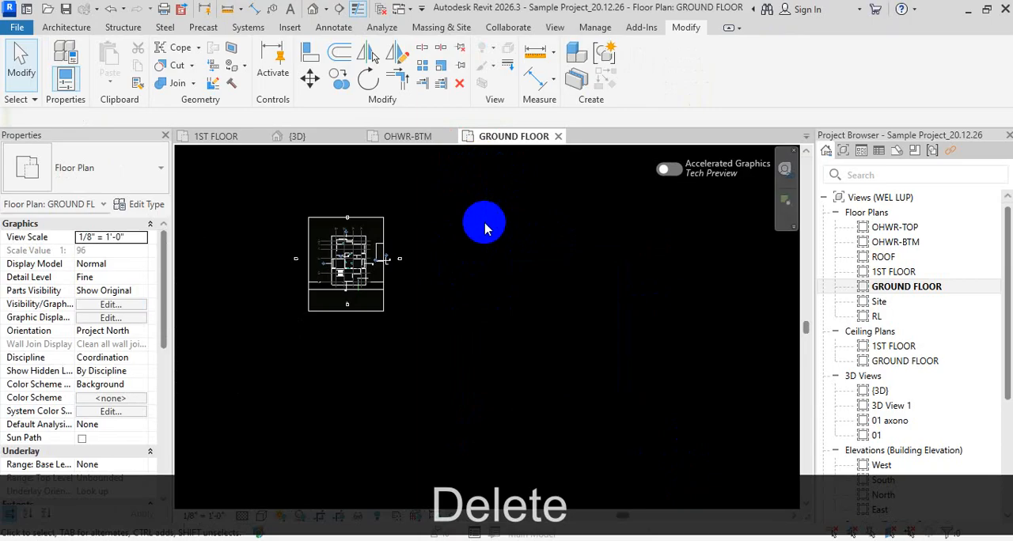
scroll(519, 341, down, 4)
scroll(220, 294, up, 3)
scroll(613, 309, up, 3)
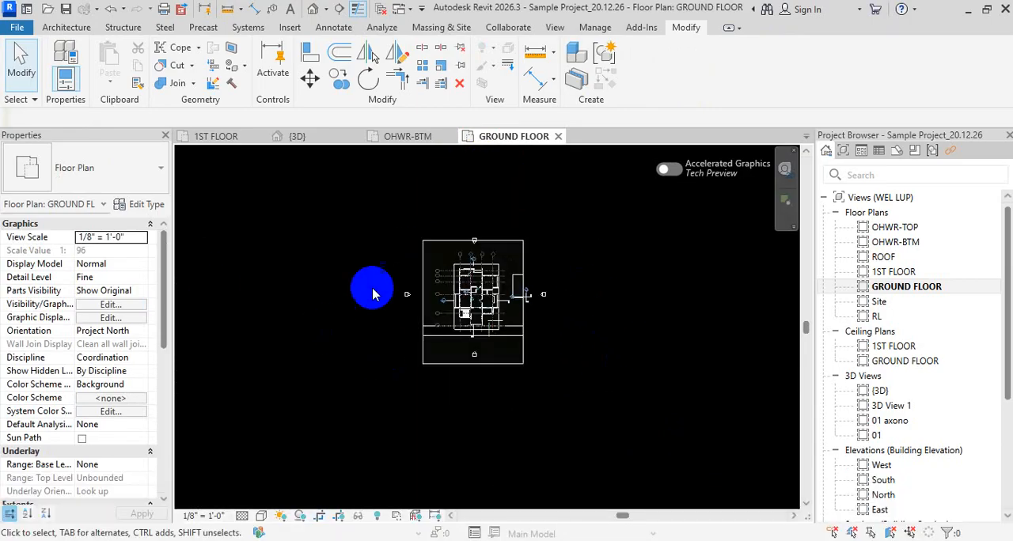
scroll(372, 293, up, 2)
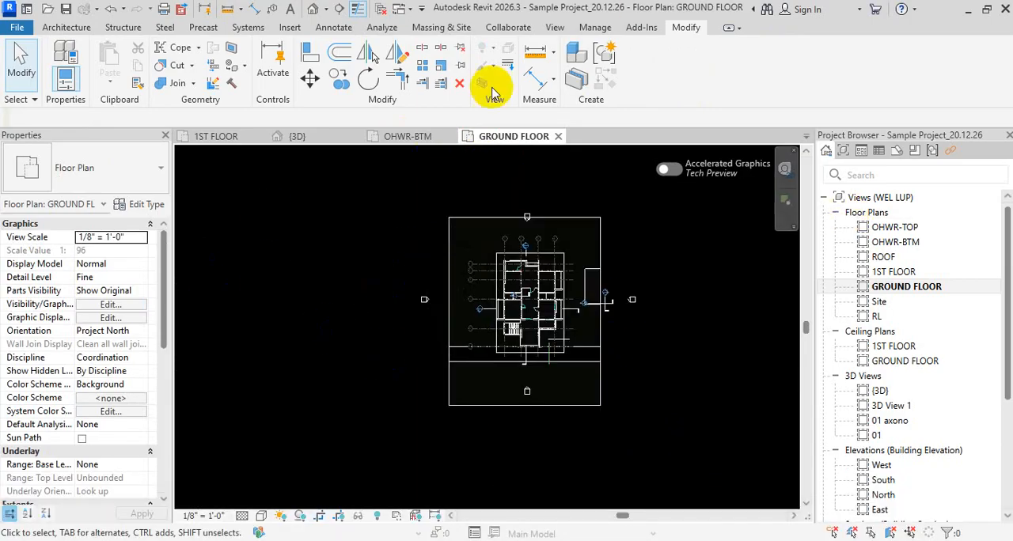
- Open the project's Line Styles settings and expand the Lines category to show its subcategories
click(598, 29)
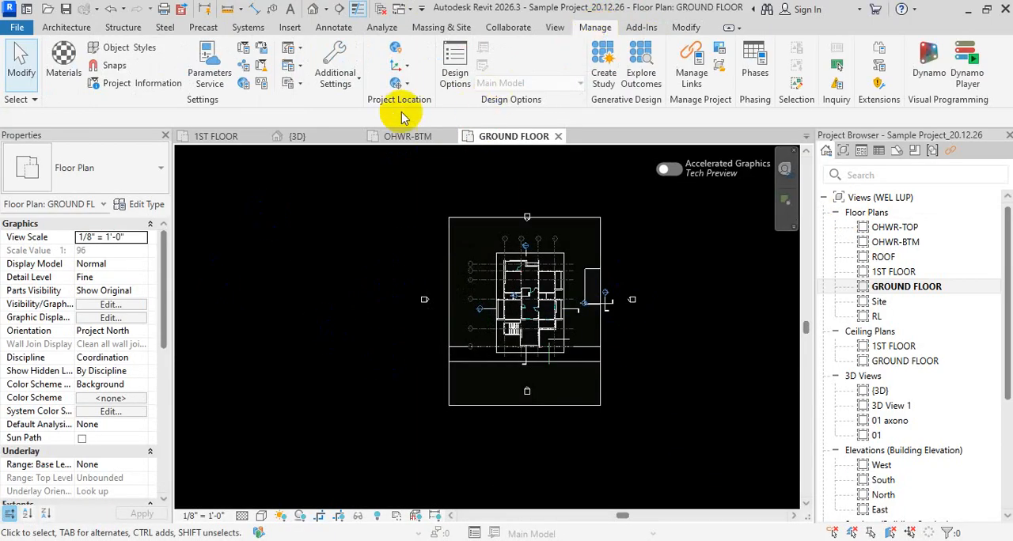
click(335, 73)
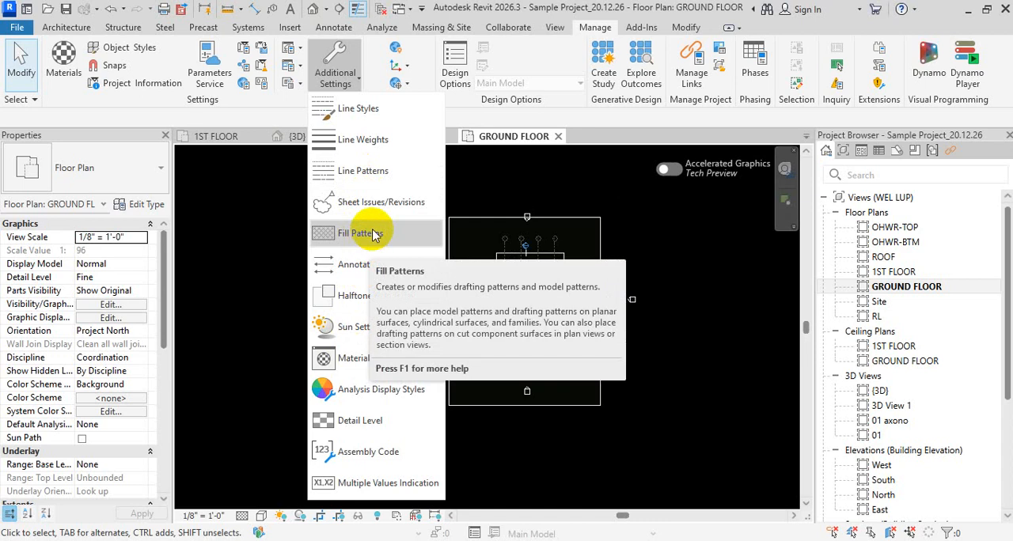
mouse_move(378, 274)
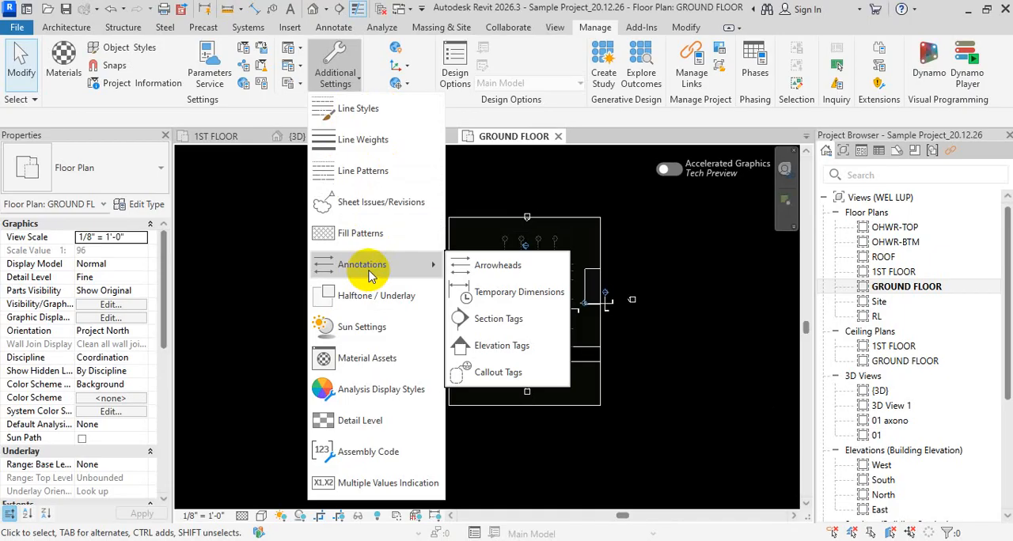
click(383, 107)
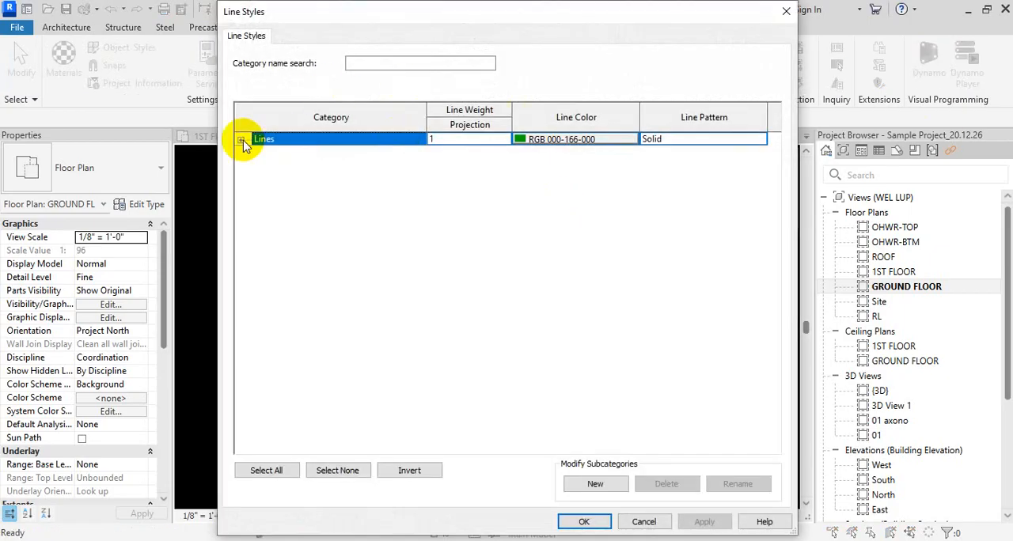
click(240, 140)
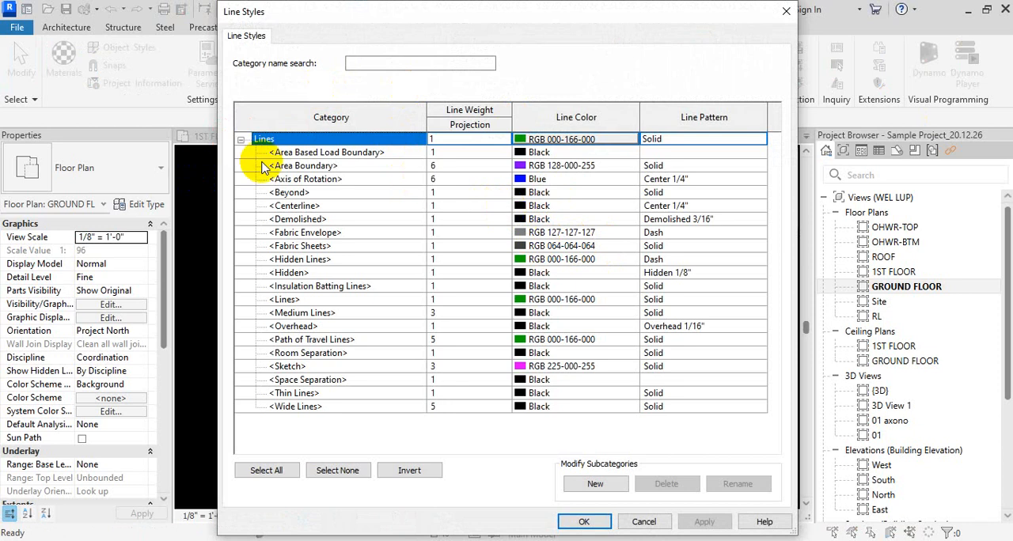
- Reopen the project's Line Styles settings, expand the Lines category and enlarge the dialog to show all its subcategories
key(Escape)
click(349, 75)
click(353, 106)
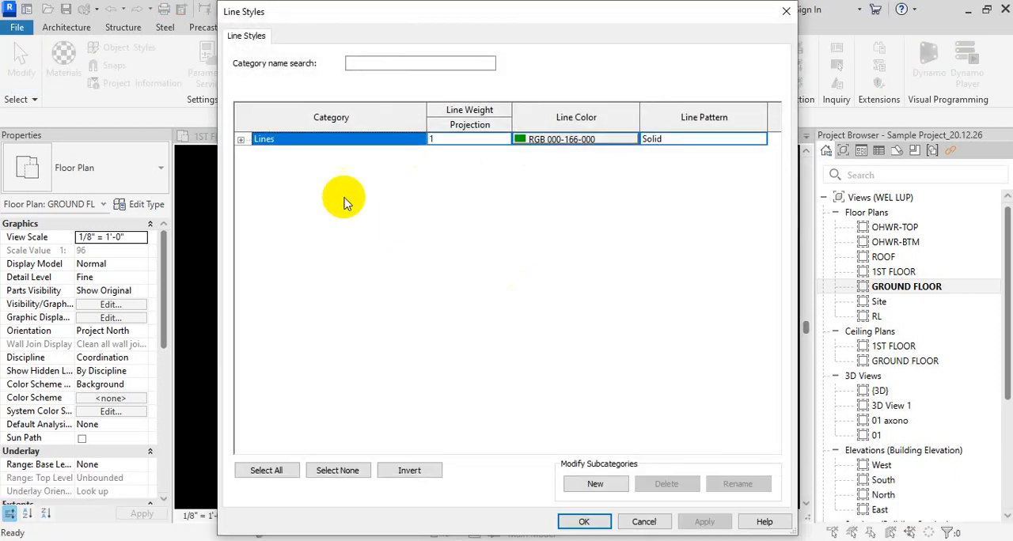
click(420, 475)
drag(532, 6, 503, 59)
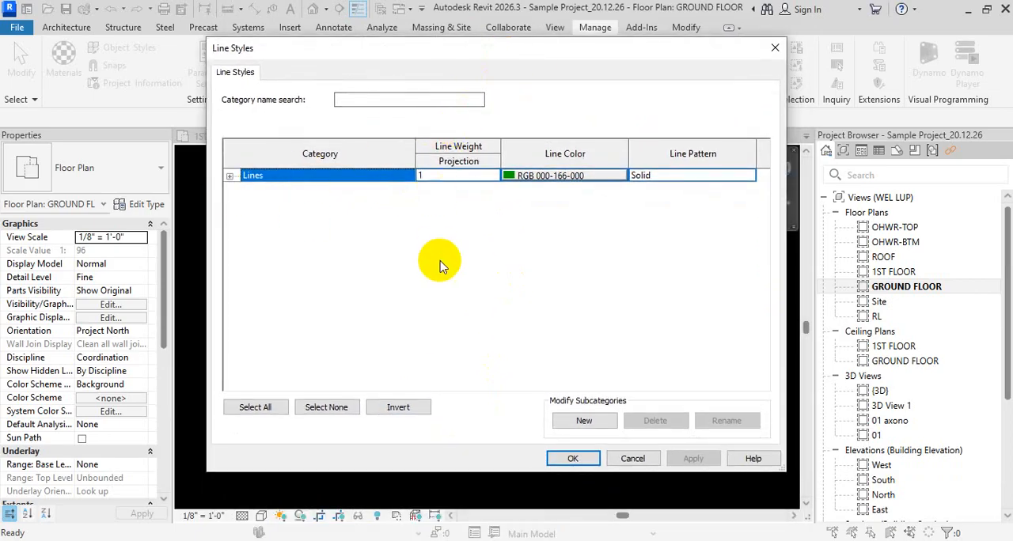
click(230, 176)
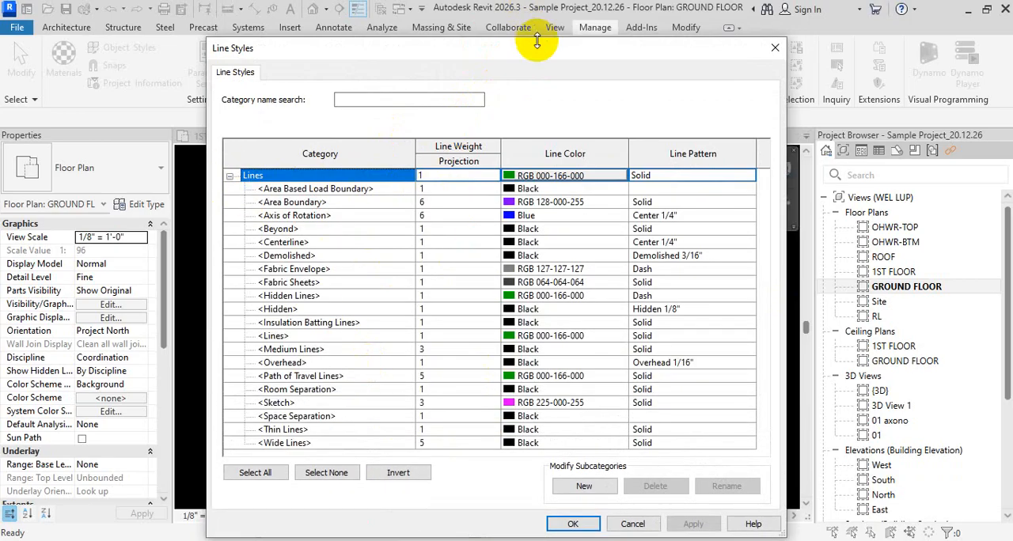
drag(536, 41, 544, 8)
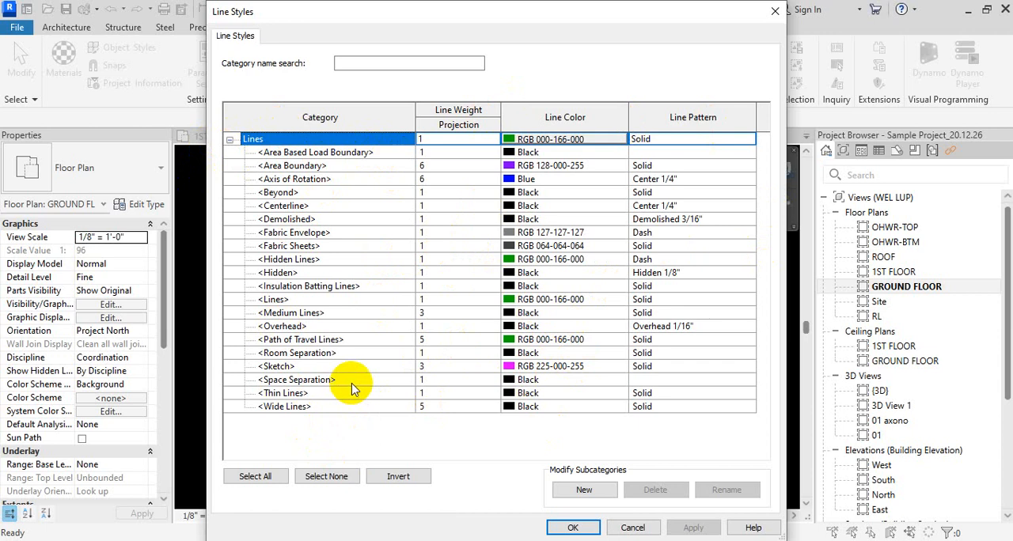
- Go through the line subcategories from Area Boundary to Wide Lines, examining the weight, color and pattern of each
click(348, 168)
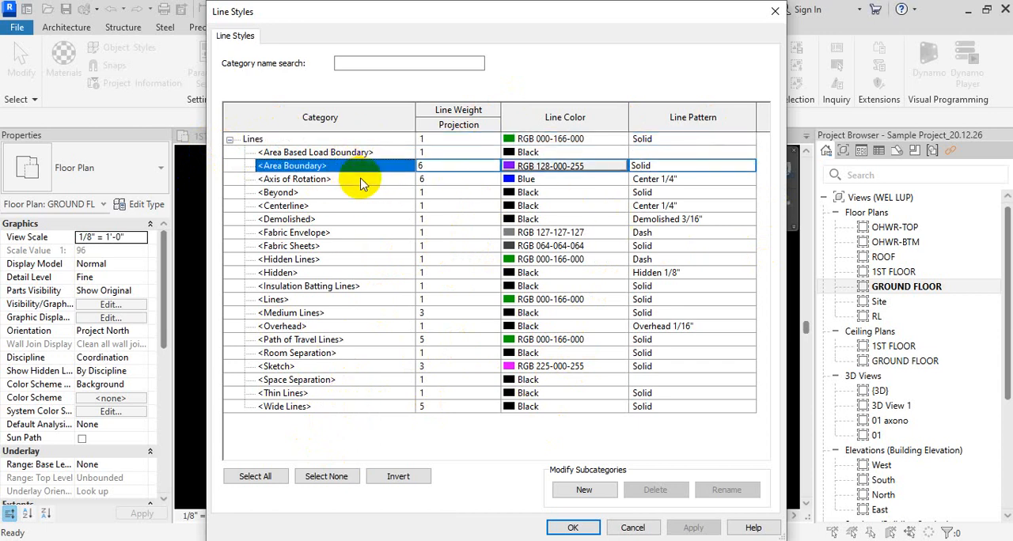
click(362, 180)
click(363, 195)
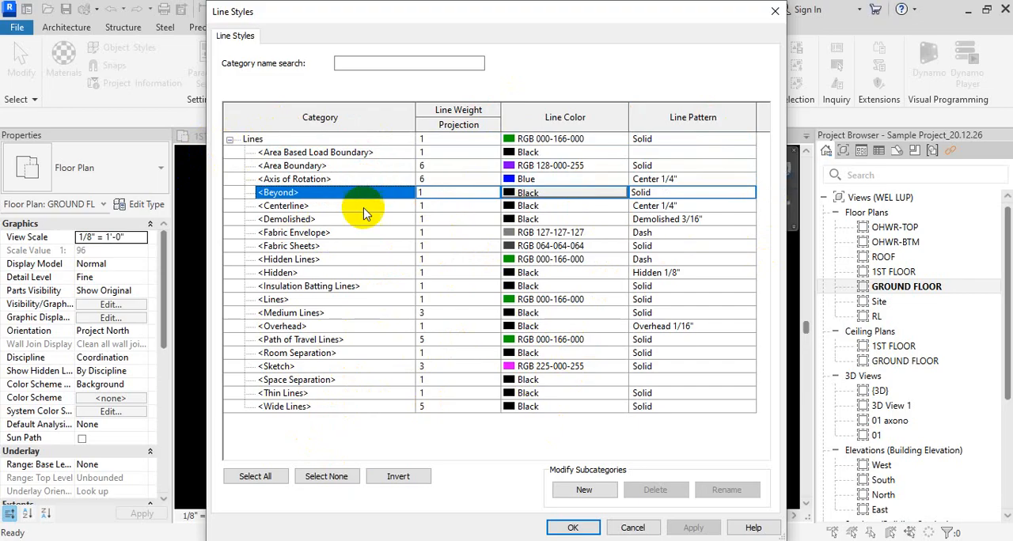
click(364, 208)
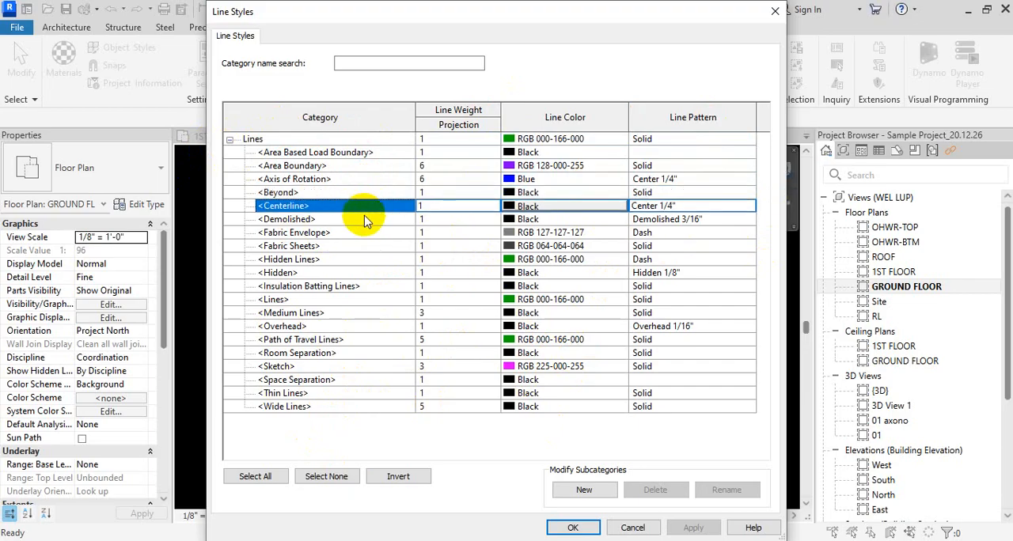
click(369, 219)
click(375, 232)
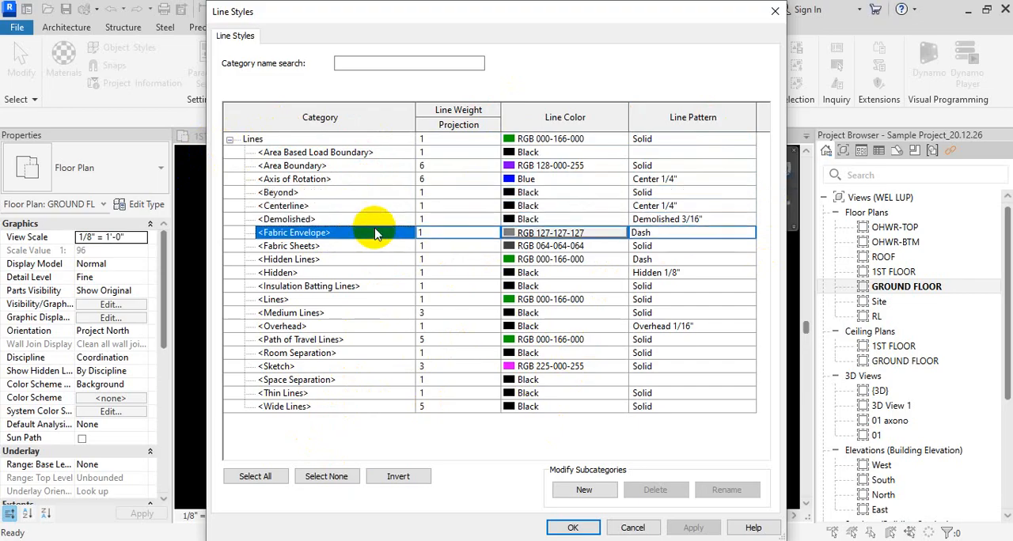
click(372, 246)
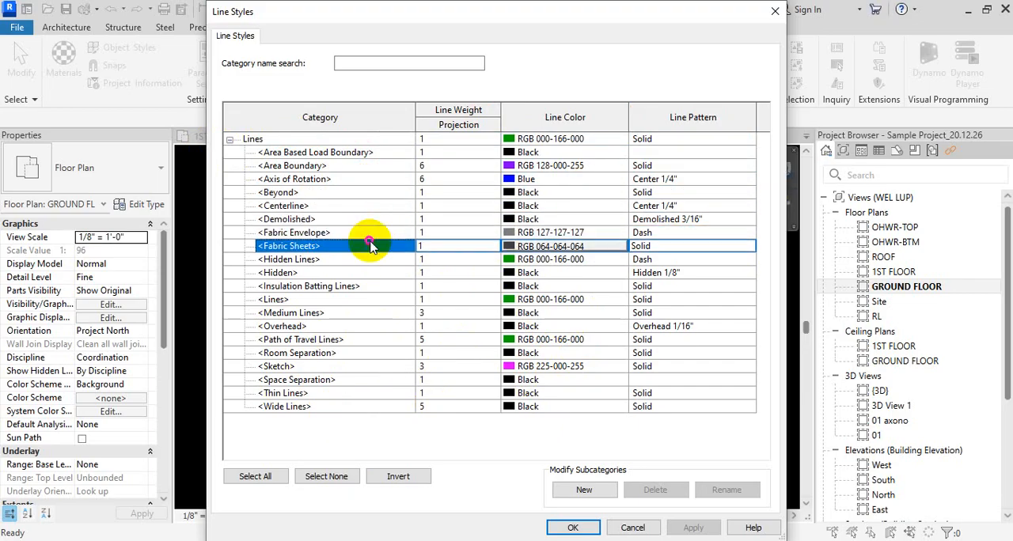
click(370, 260)
click(371, 272)
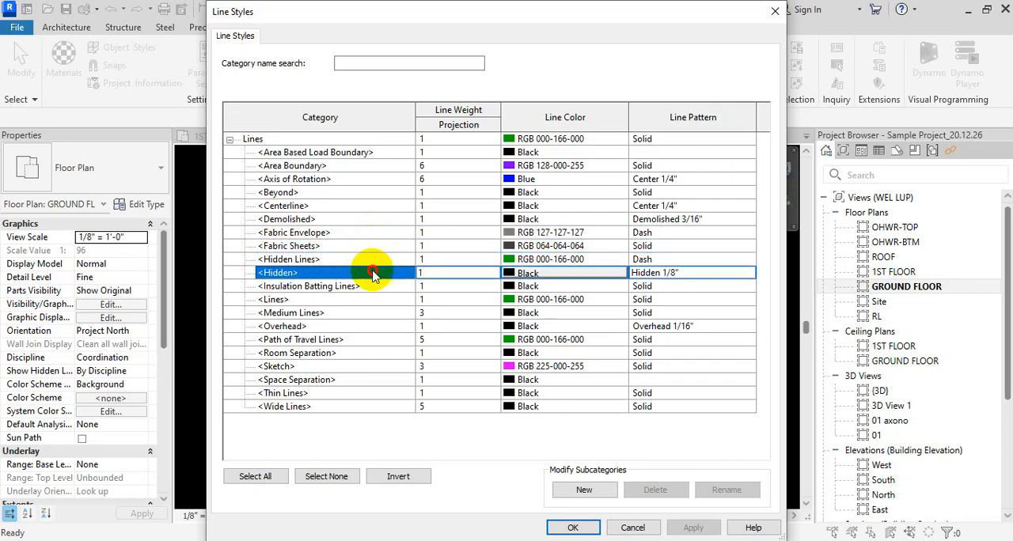
click(372, 286)
click(374, 300)
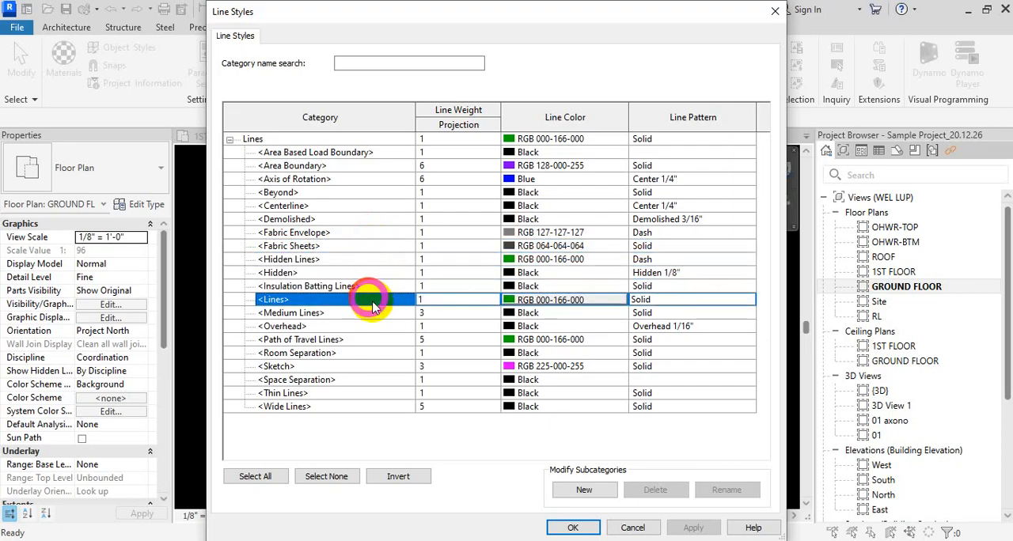
click(376, 314)
click(373, 341)
click(394, 393)
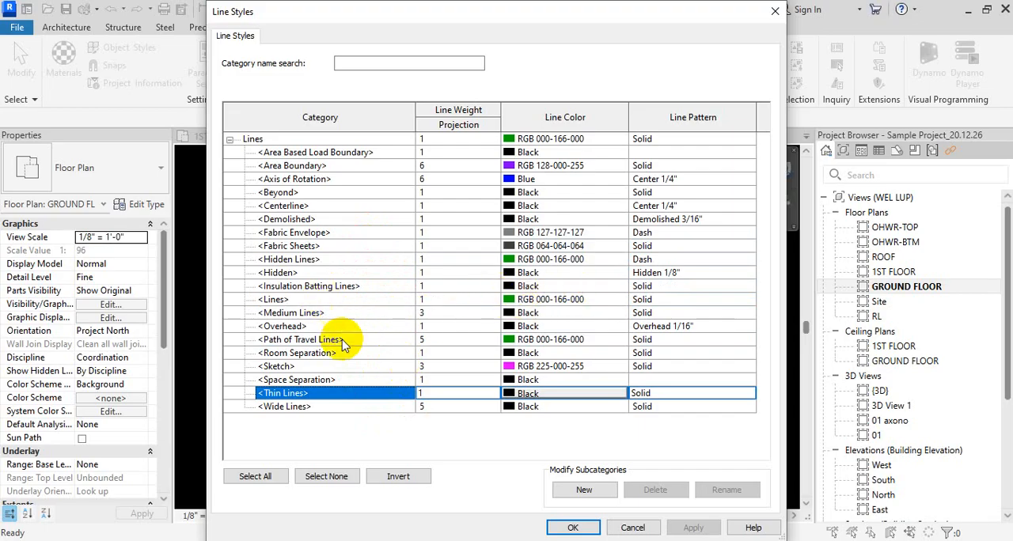
click(312, 407)
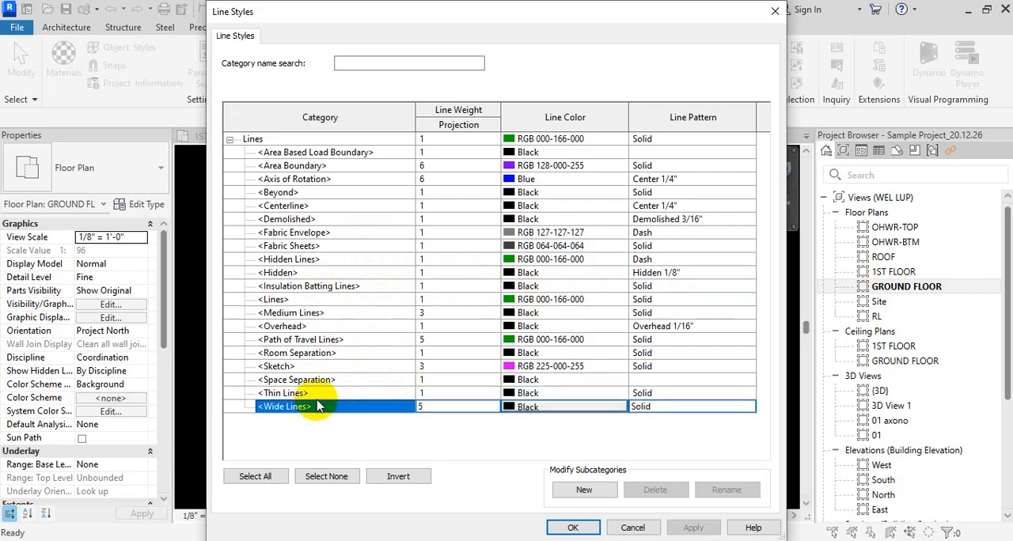
click(329, 394)
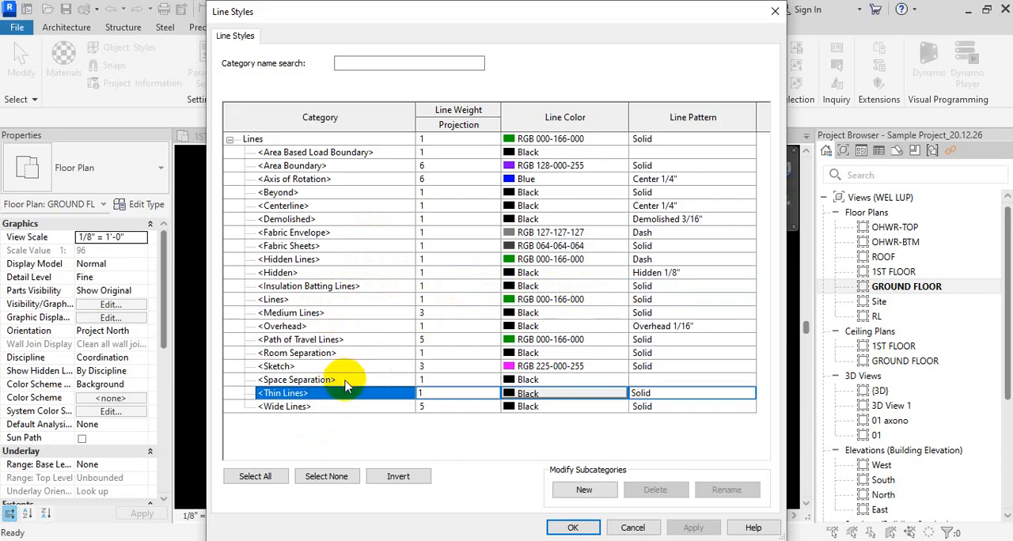
click(346, 381)
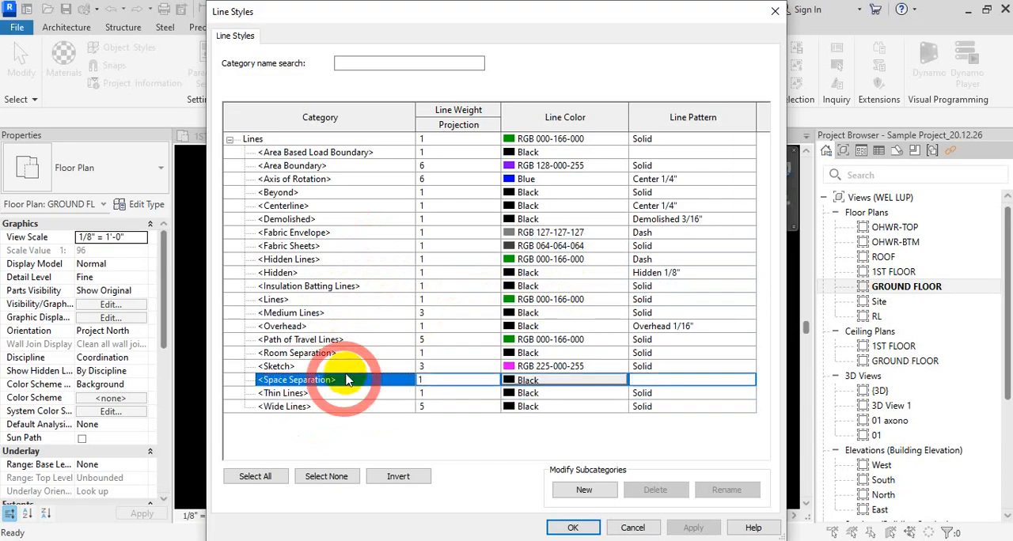
click(361, 270)
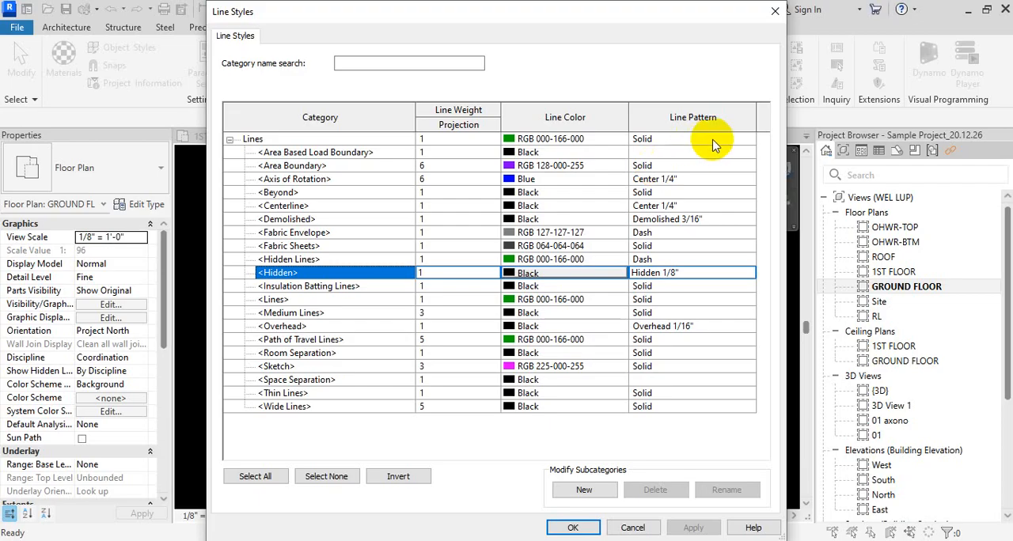
- Look through the line patterns available for the Lines category without changing it, and close the Line Styles settings
click(747, 138)
click(748, 141)
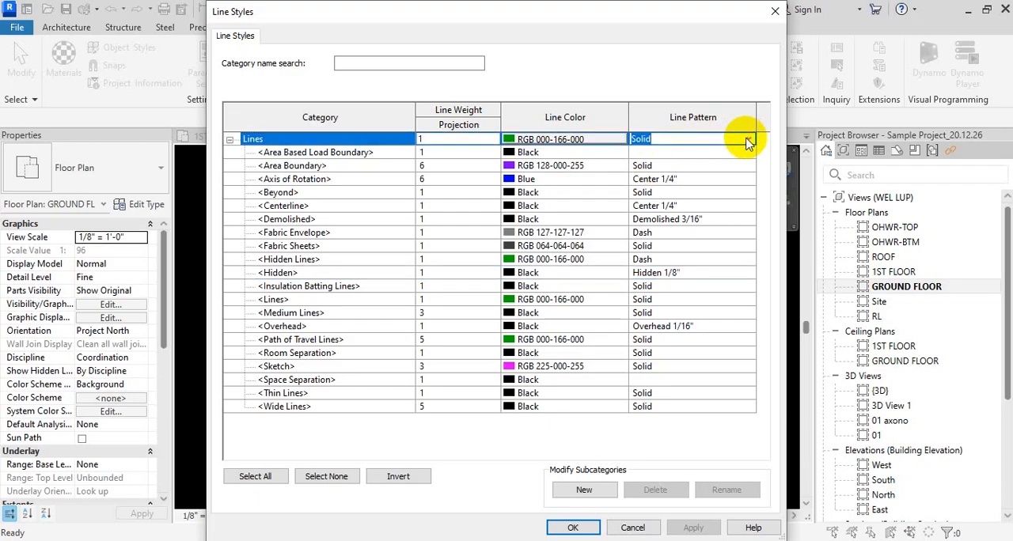
click(748, 141)
scroll(728, 163, down, 3)
scroll(724, 163, down, 2)
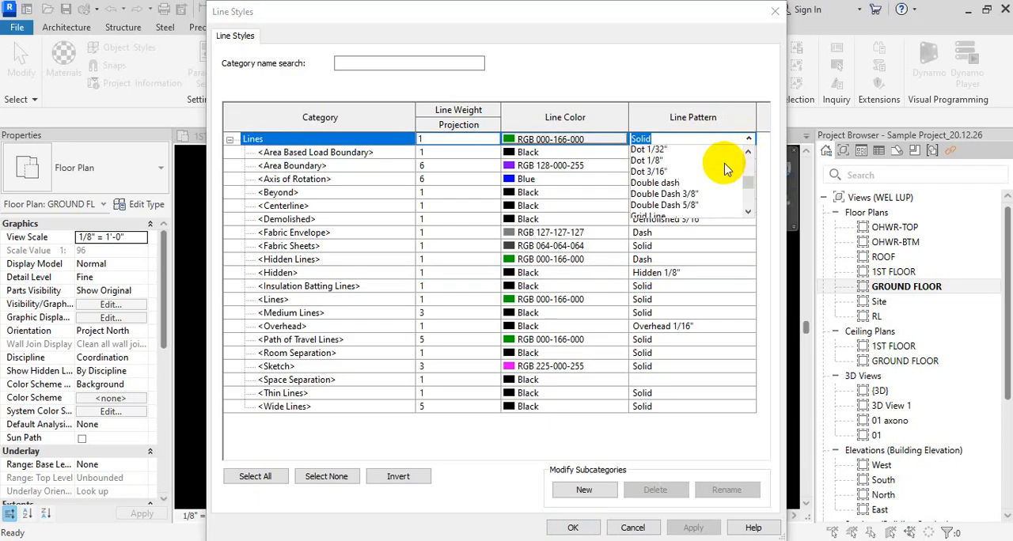
scroll(718, 150, up, 5)
click(719, 63)
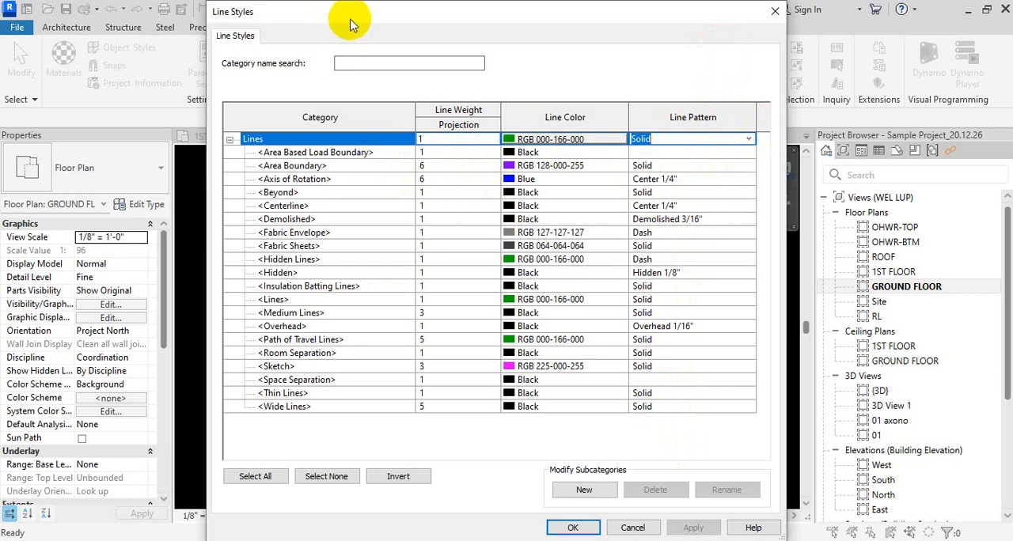
drag(418, 4, 414, 34)
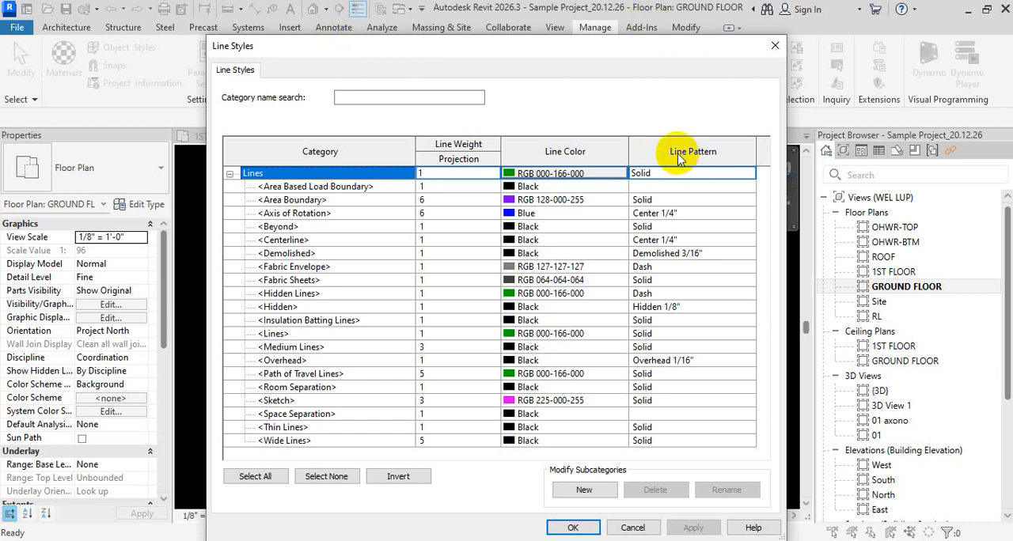
click(772, 49)
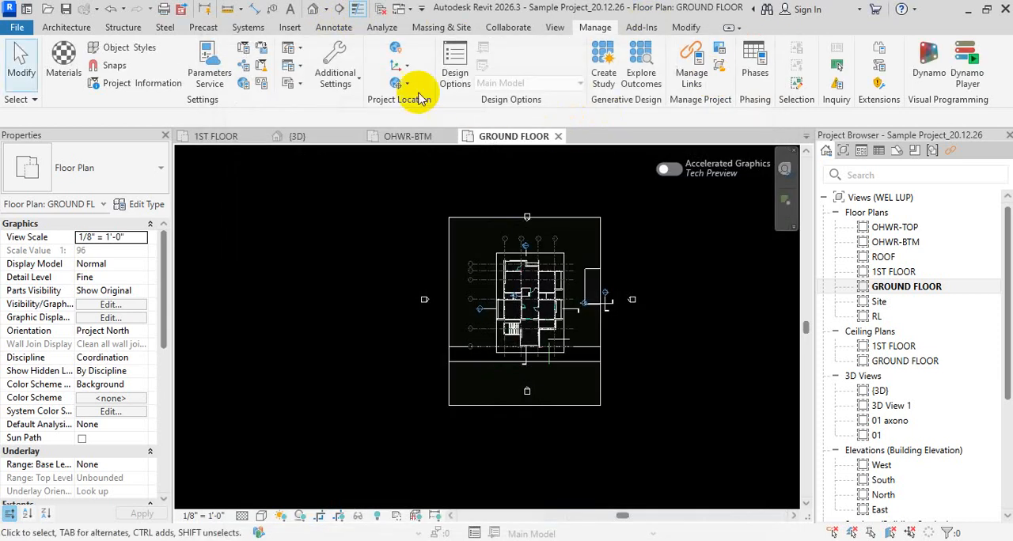
- Open the project's Line Patterns settings, widen the dialog and look through the complete list of patterns
click(339, 57)
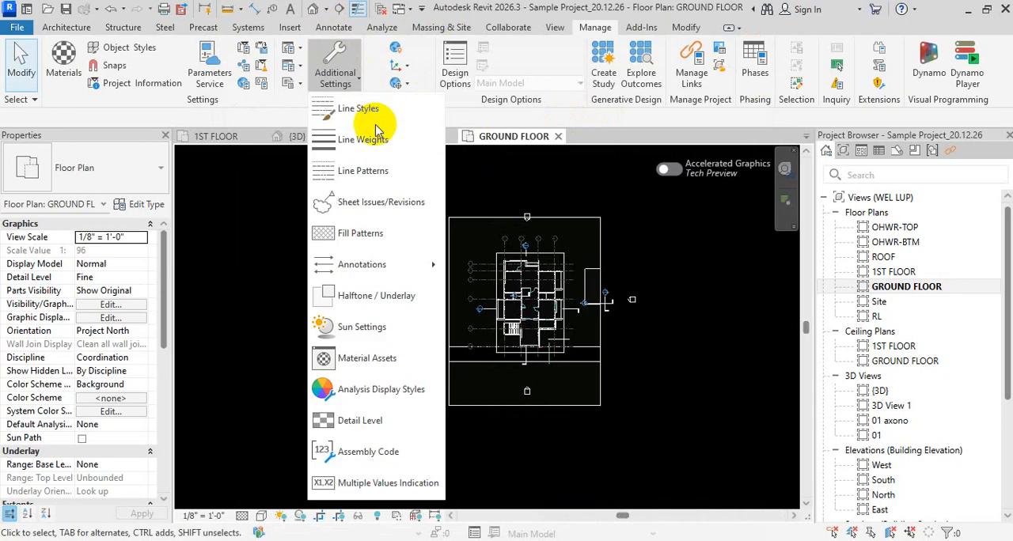
click(381, 177)
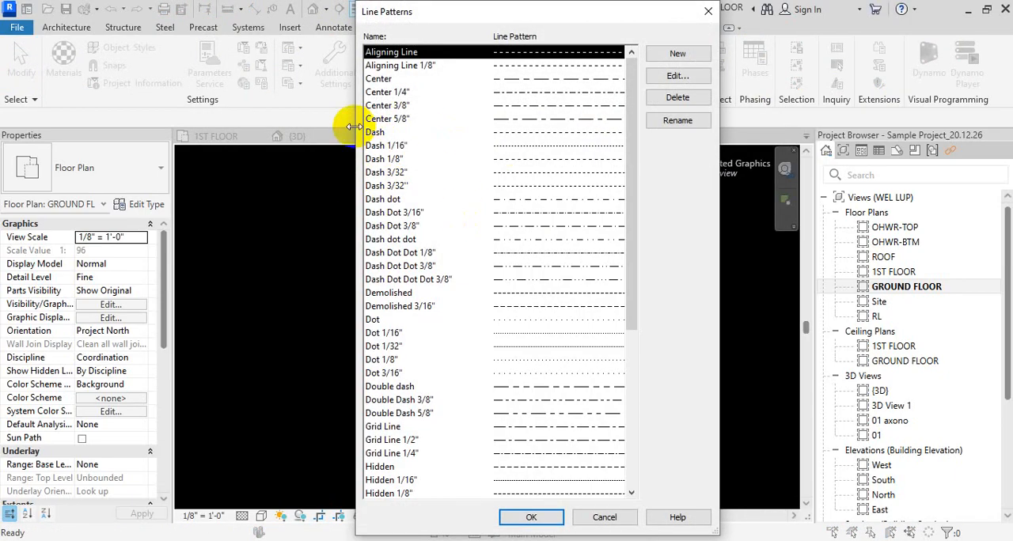
drag(356, 131, 184, 135)
scroll(486, 265, down, 6)
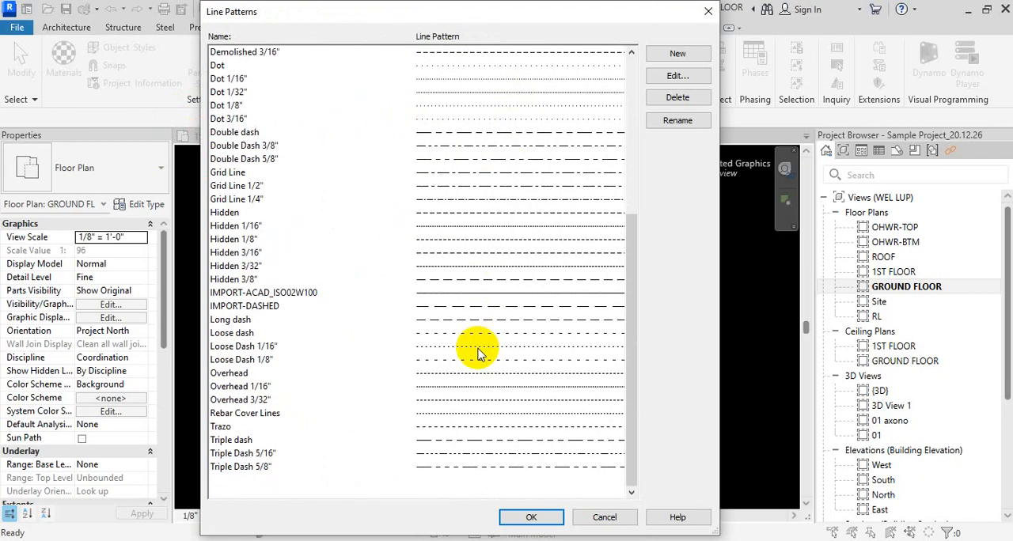
scroll(505, 368, up, 6)
scroll(504, 368, up, 1)
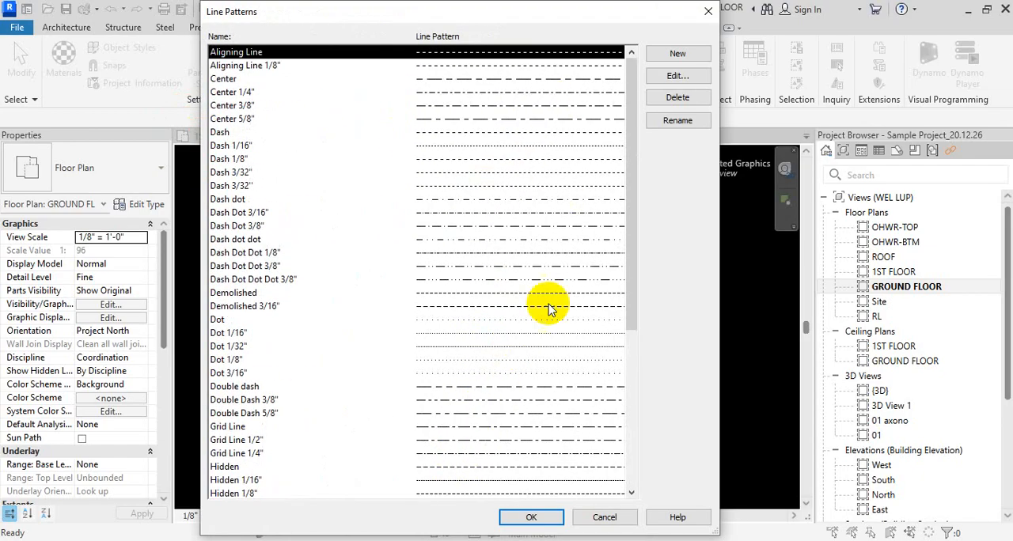
scroll(479, 426, down, 6)
scroll(554, 364, up, 6)
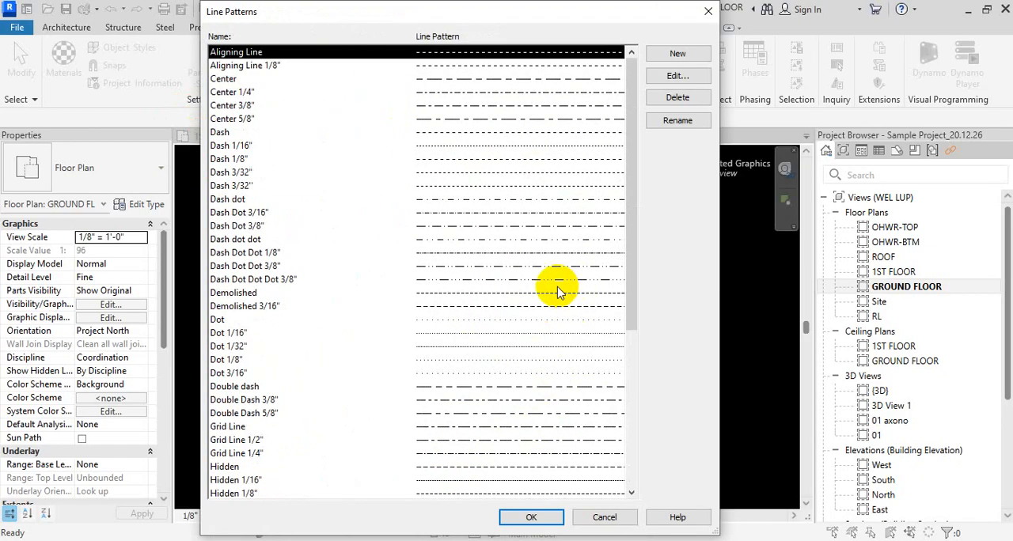
click(509, 92)
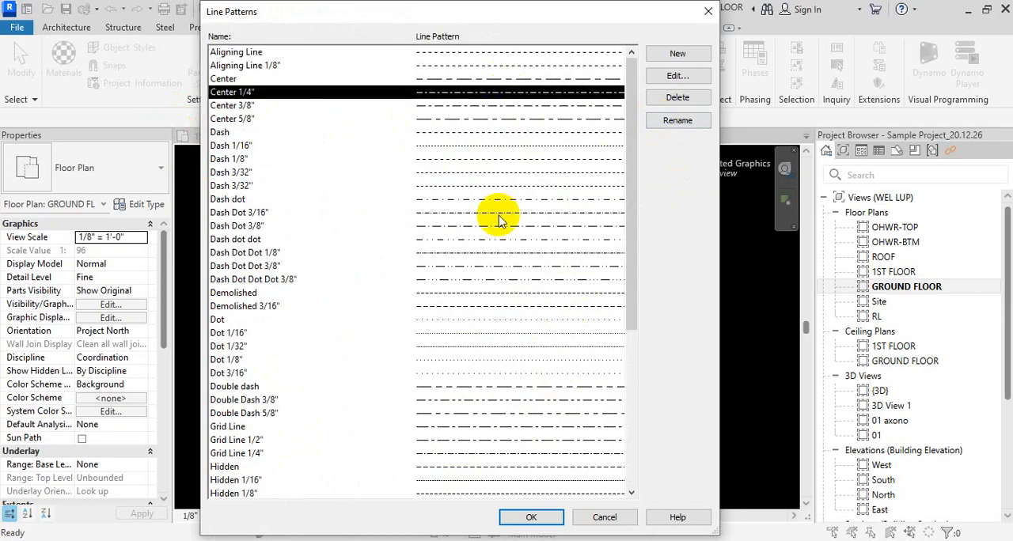
scroll(499, 220, down, 6)
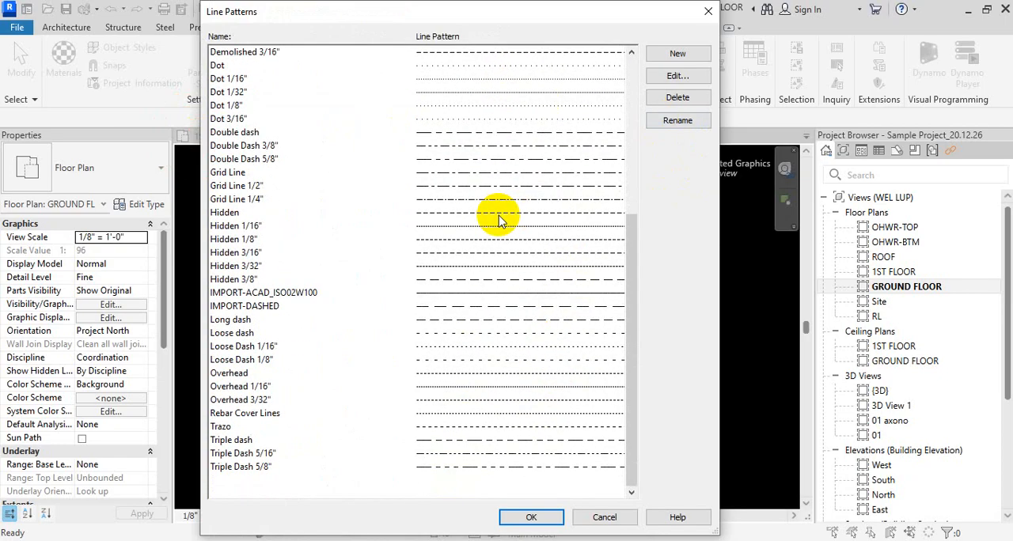
scroll(500, 220, up, 6)
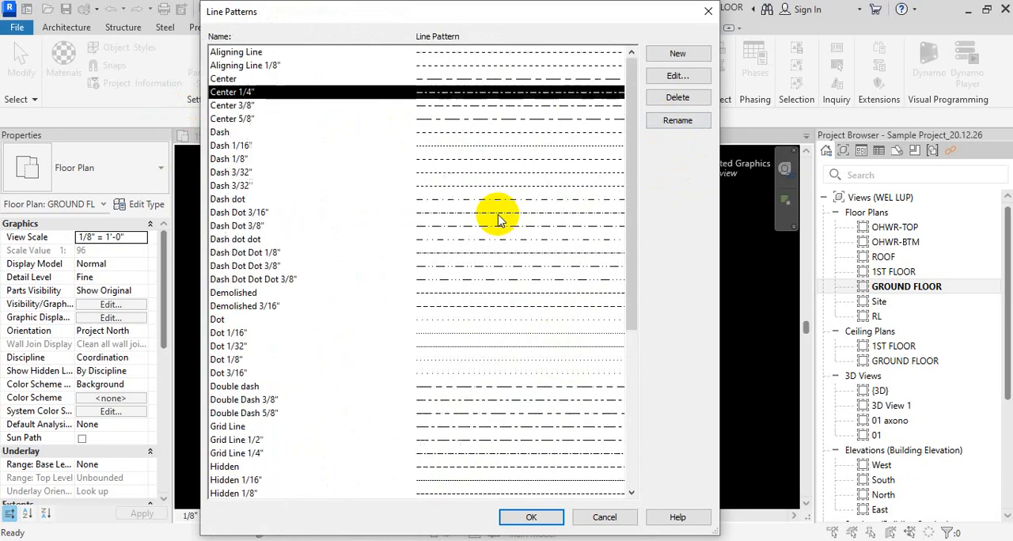
- Compare the Center 1/4", Center 3/8" and Center 5/8" line patterns in the list
shift+click(256, 119)
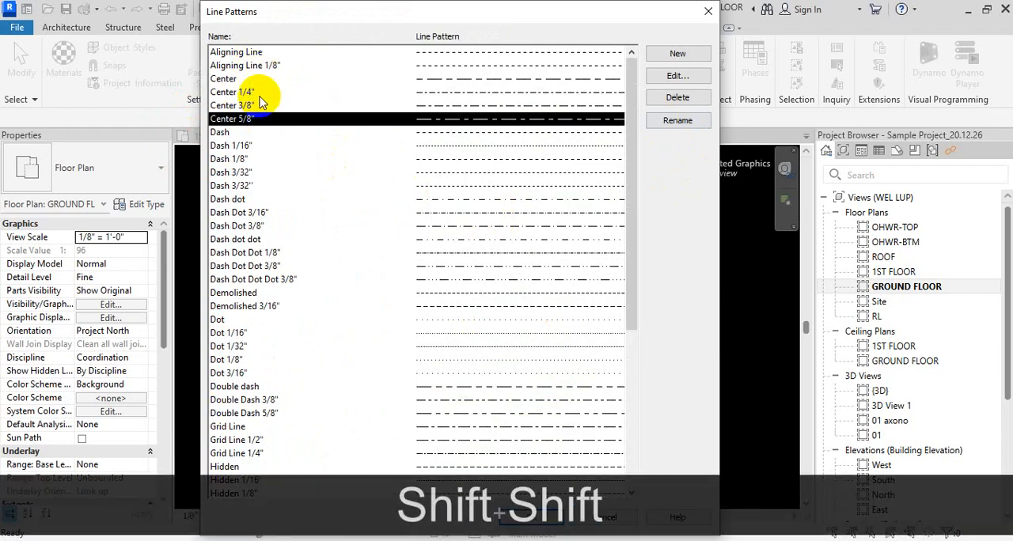
shift+click(258, 94)
ctrl+click(255, 106)
click(254, 119)
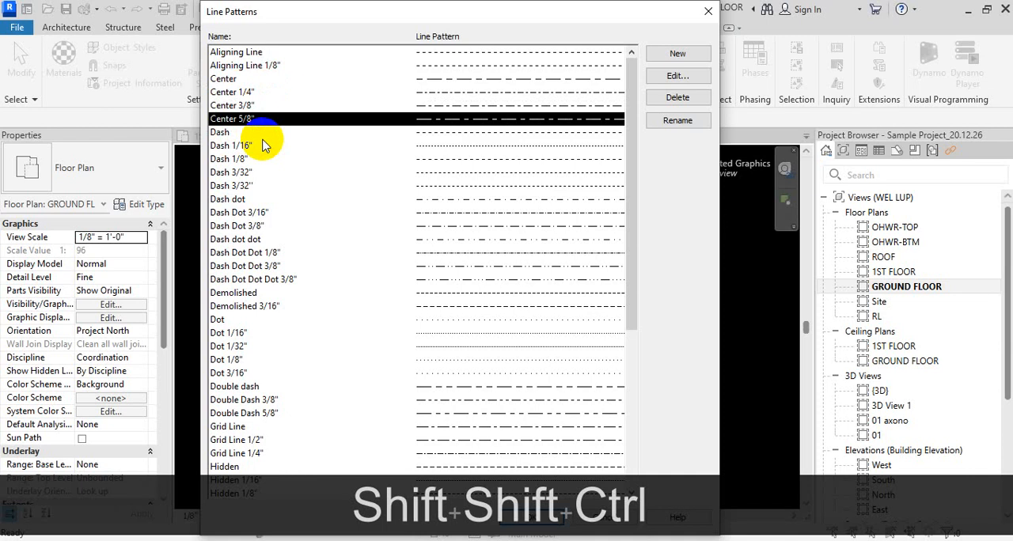
- Open the properties of the Center 1/4" pattern to examine its dash and space sequence, and close them without changes
click(261, 92)
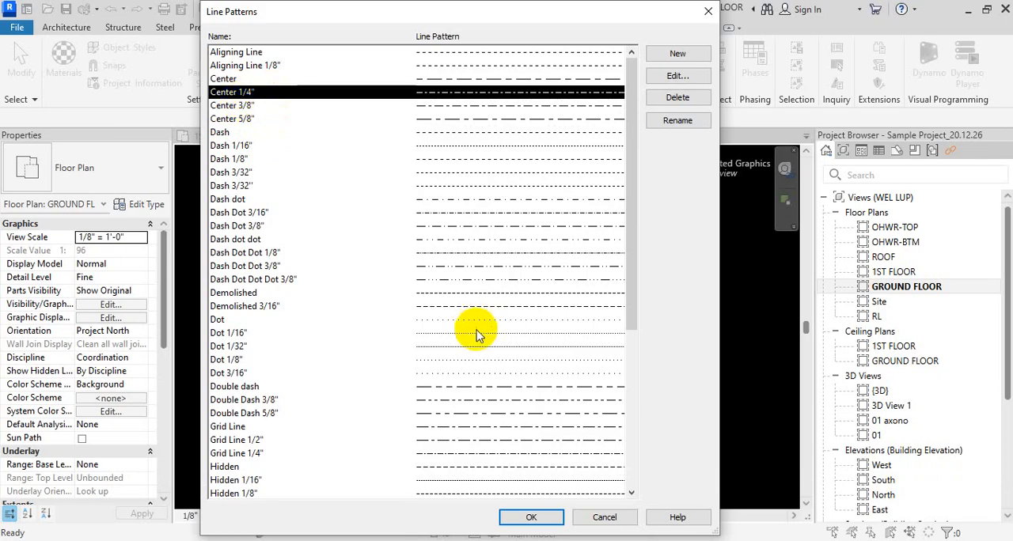
click(678, 76)
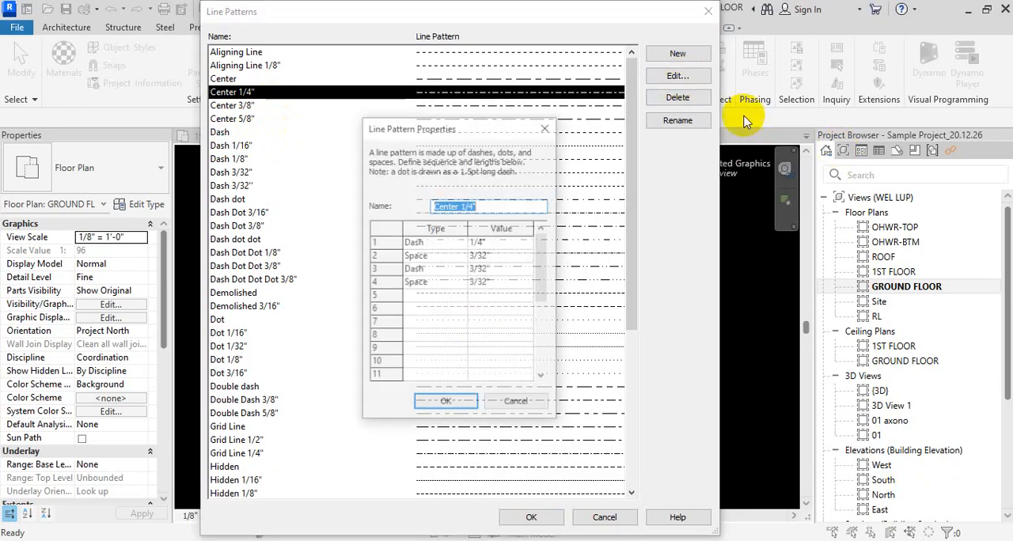
drag(479, 127, 742, 67)
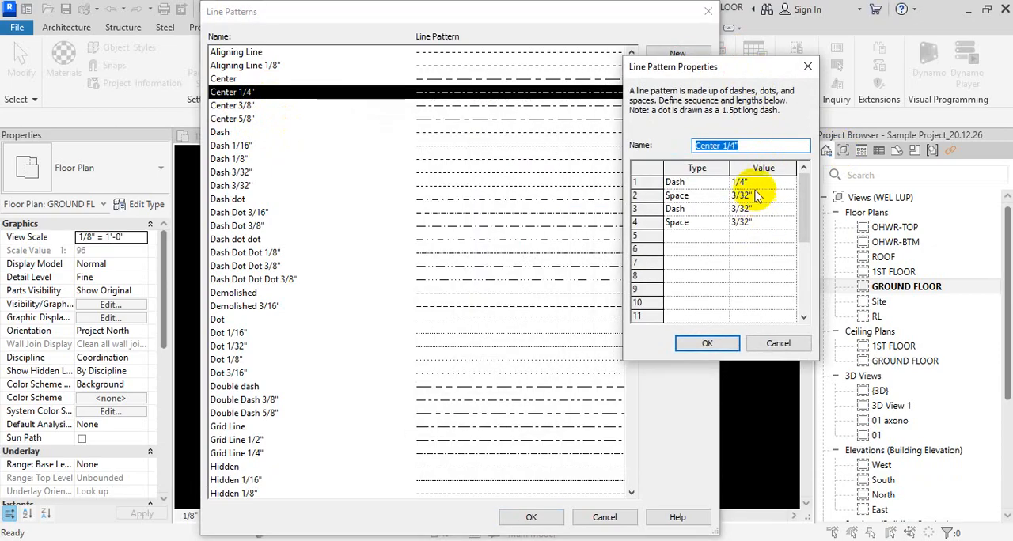
click(803, 72)
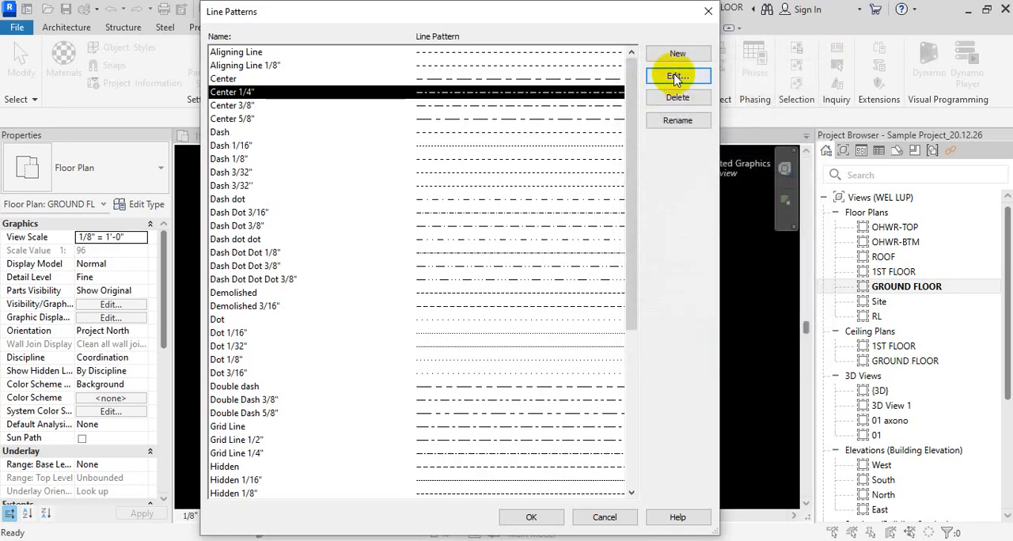
- Reopen the definition of the Center 1/4" pattern, go through its dash and space rows one by one, and cancel without changes
click(679, 72)
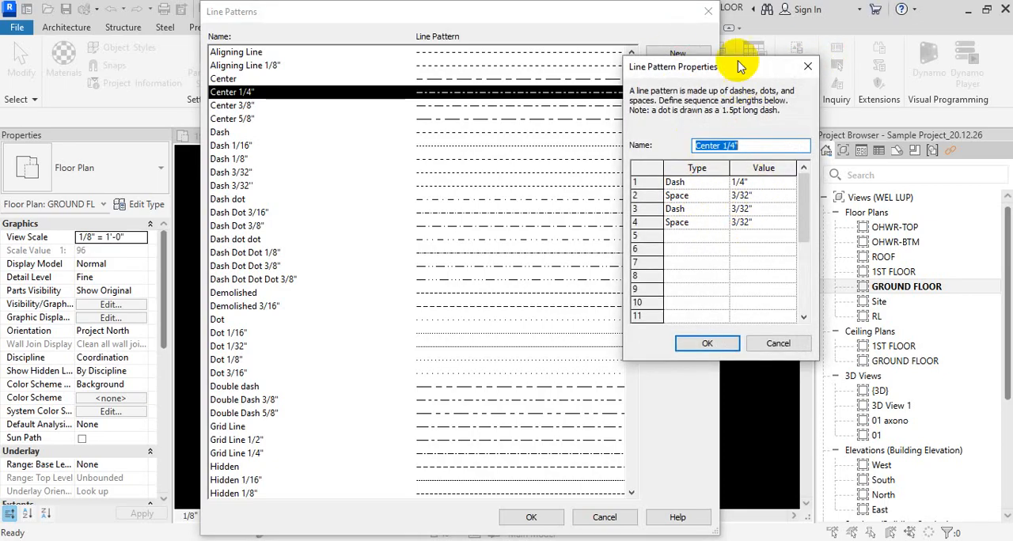
drag(736, 65, 732, 148)
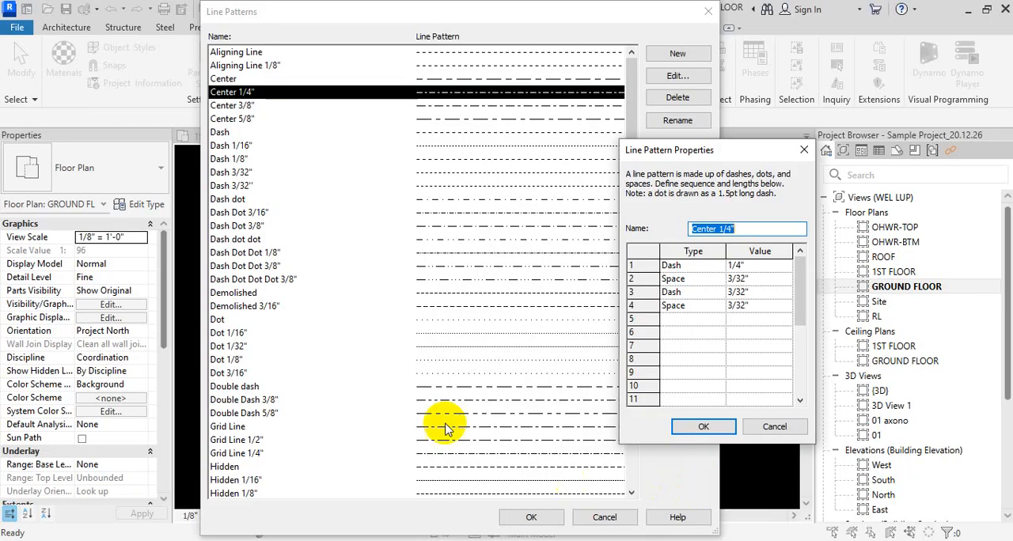
click(758, 267)
click(672, 278)
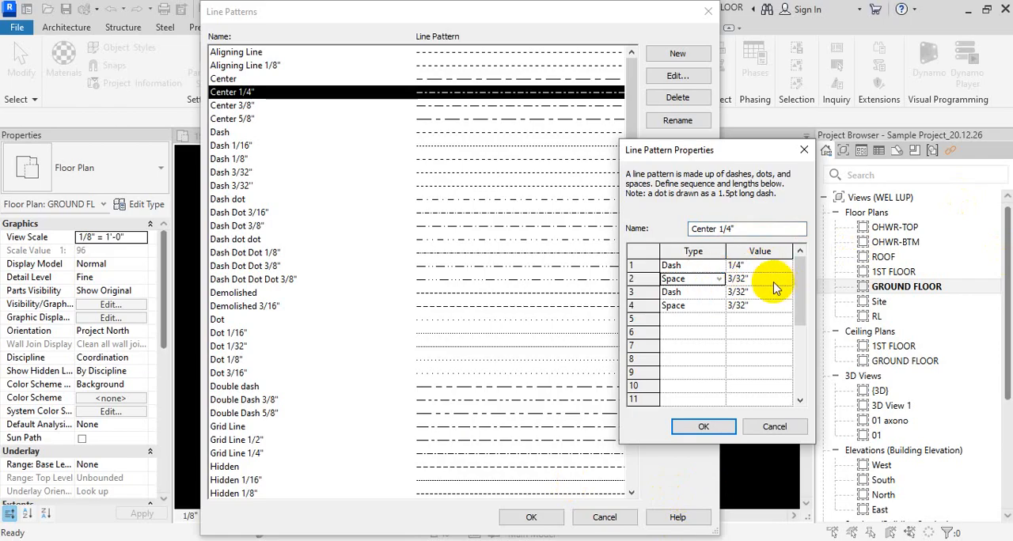
click(705, 292)
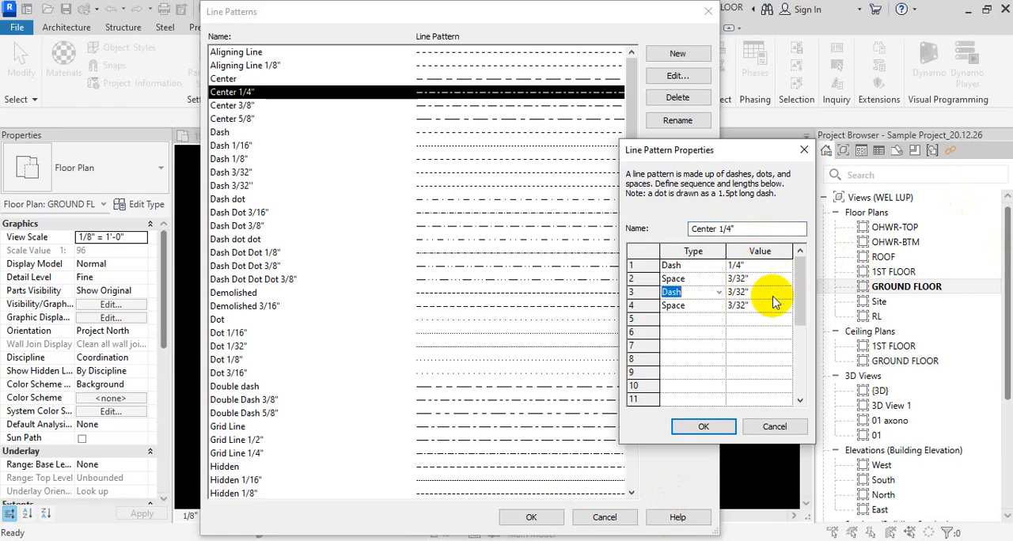
click(710, 308)
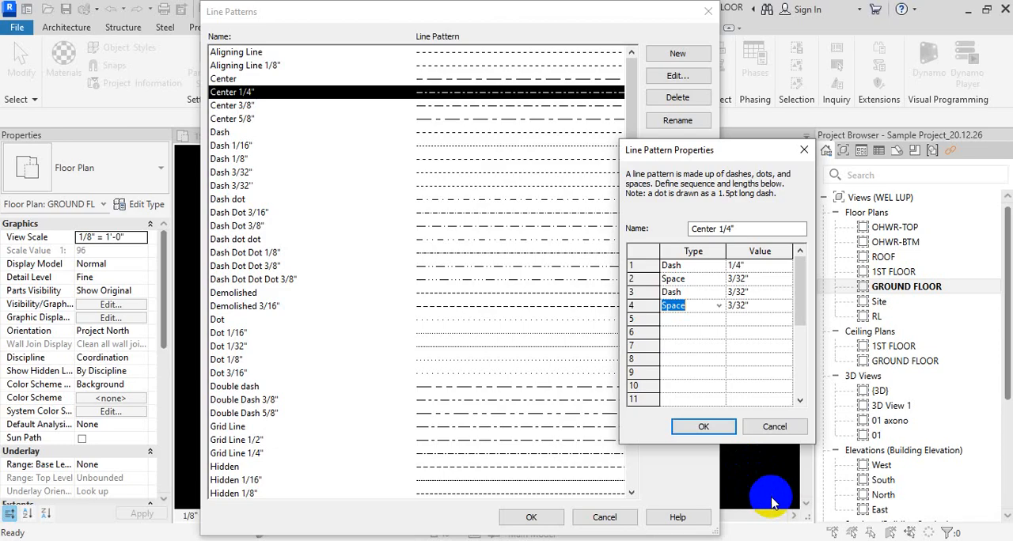
key(Escape)
click(776, 430)
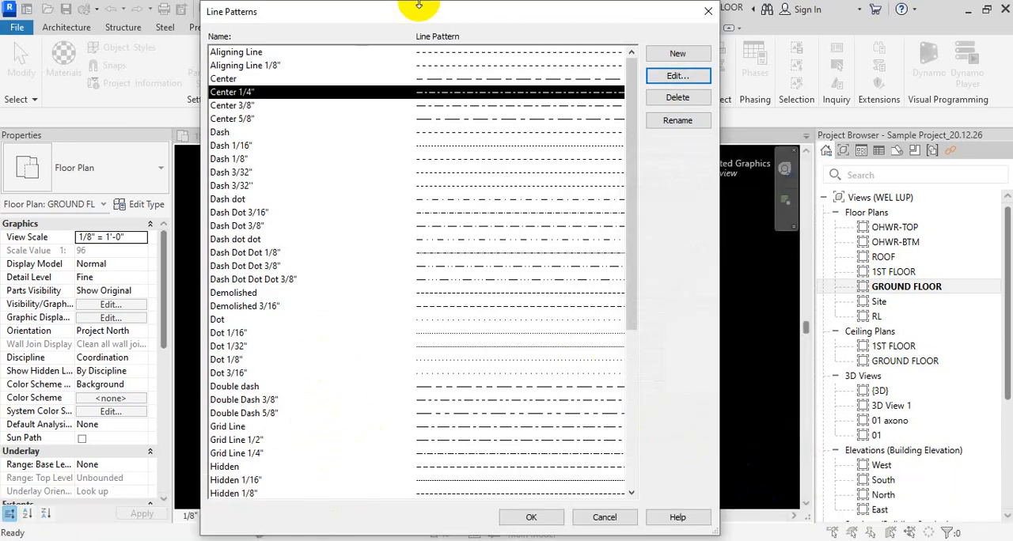
- Resize the Line Patterns dialog and start a new line pattern named Center 1/16"
mouse_move(418, 8)
mouse_down()
mouse_move(419, 87)
mouse_move(429, 18)
mouse_up()
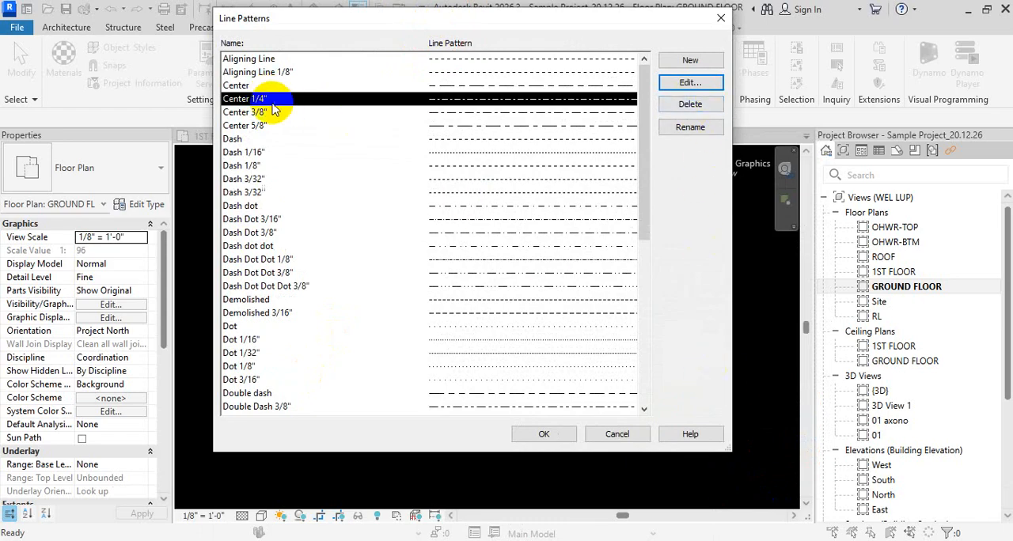
drag(383, 453, 387, 517)
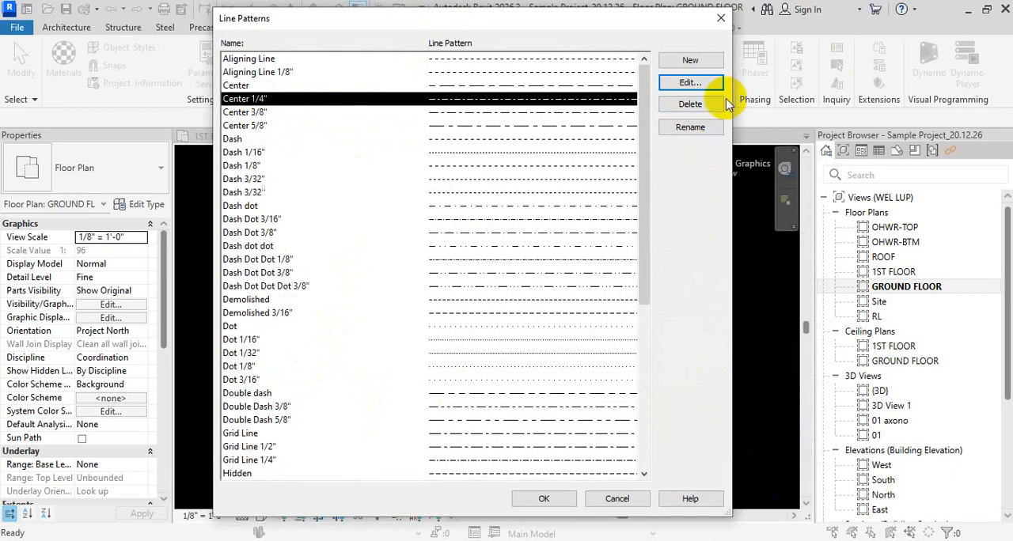
click(701, 66)
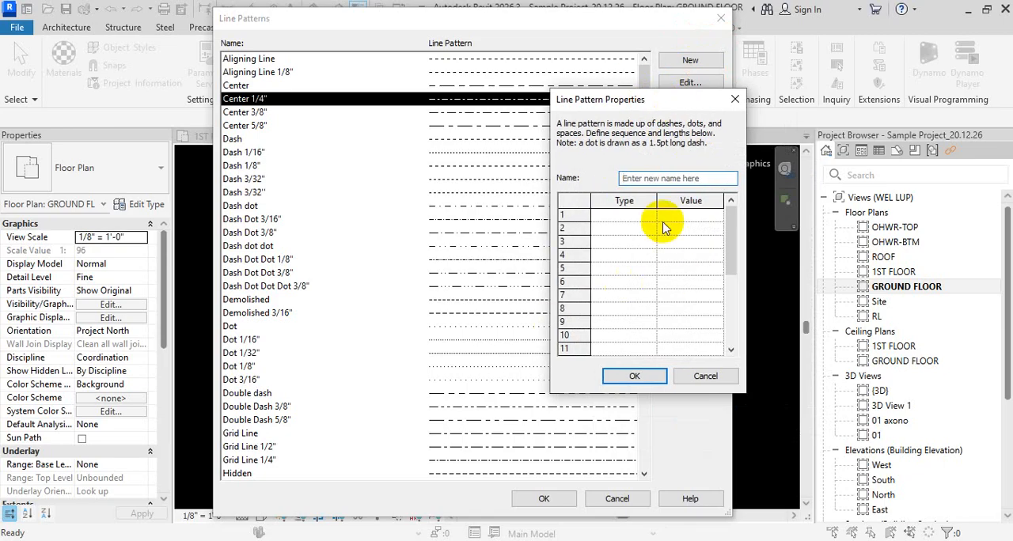
click(638, 179)
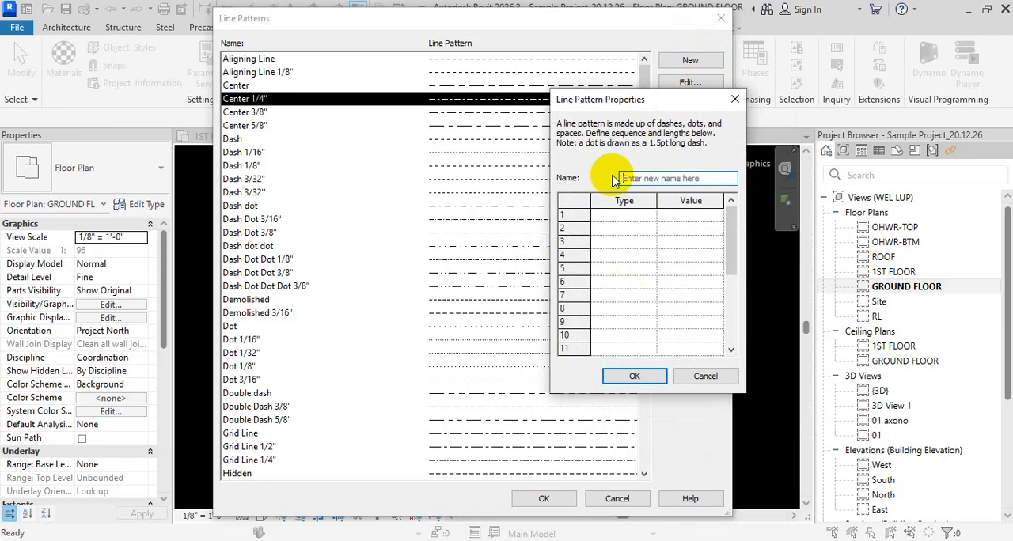
text(C)
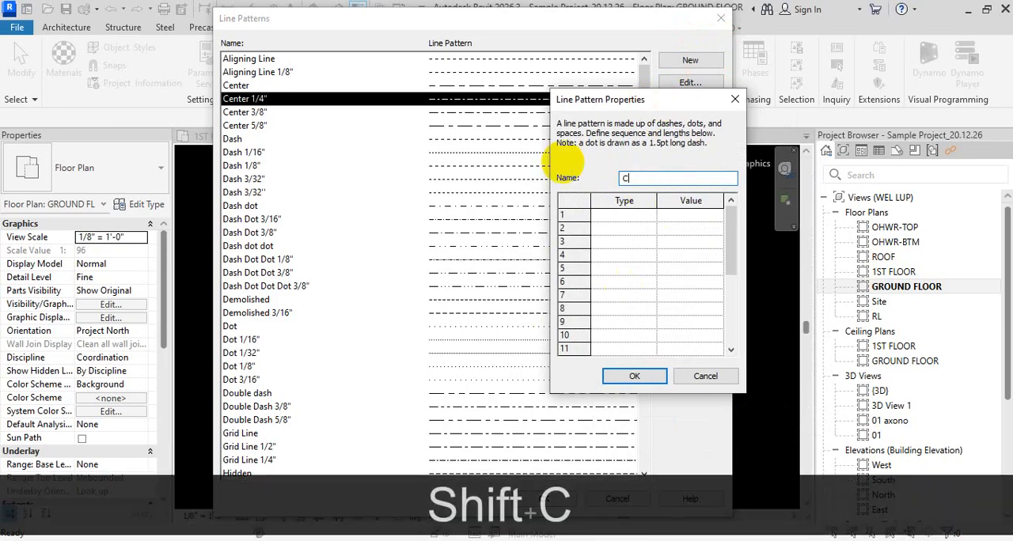
text(enter)
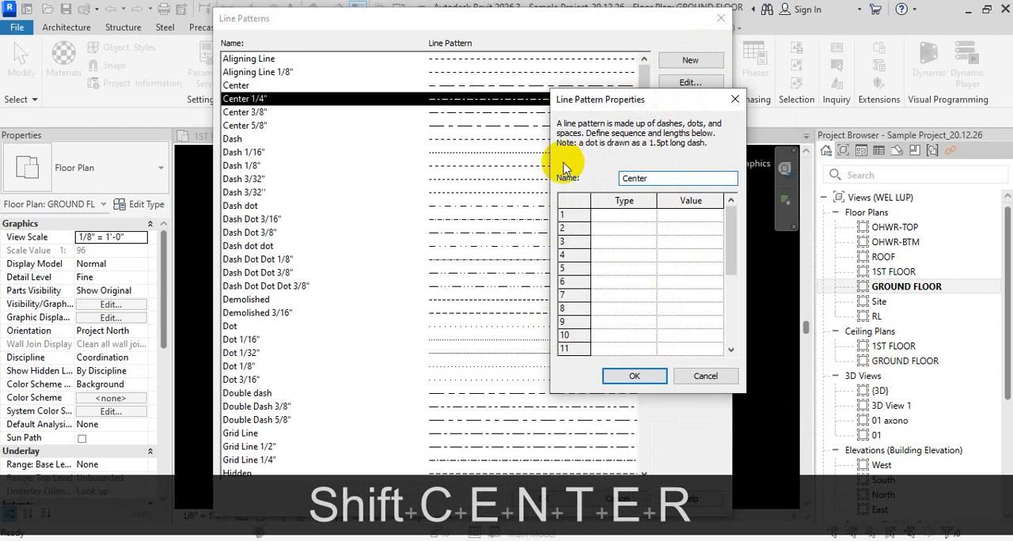
text( 1/16")
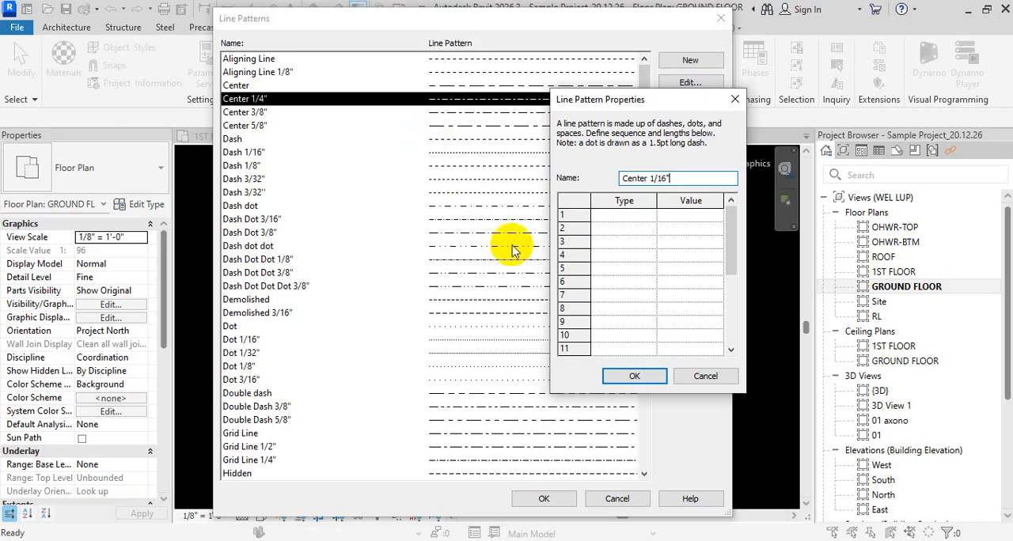
- Define the first element of the new line pattern as a Dash with a value of 1/16"
click(640, 217)
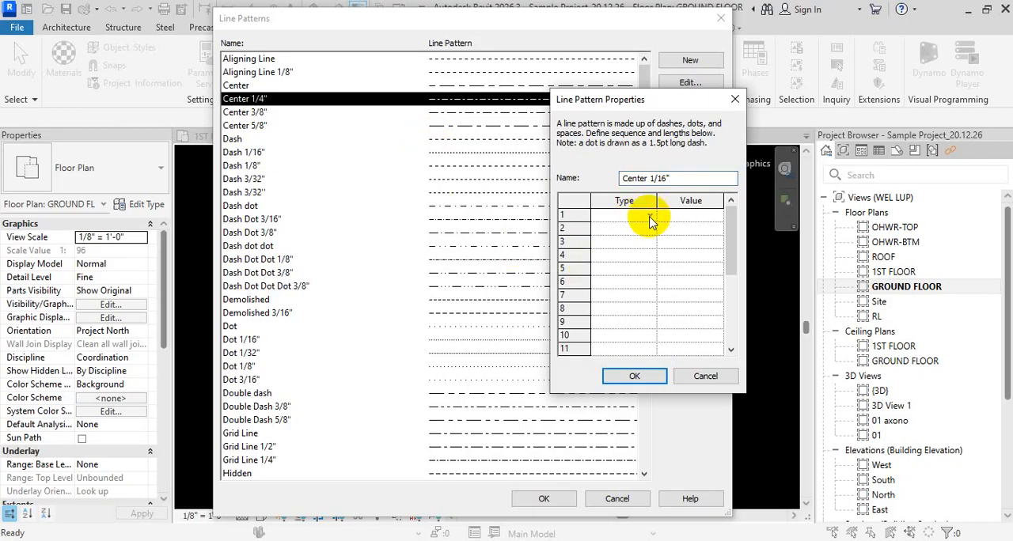
click(649, 217)
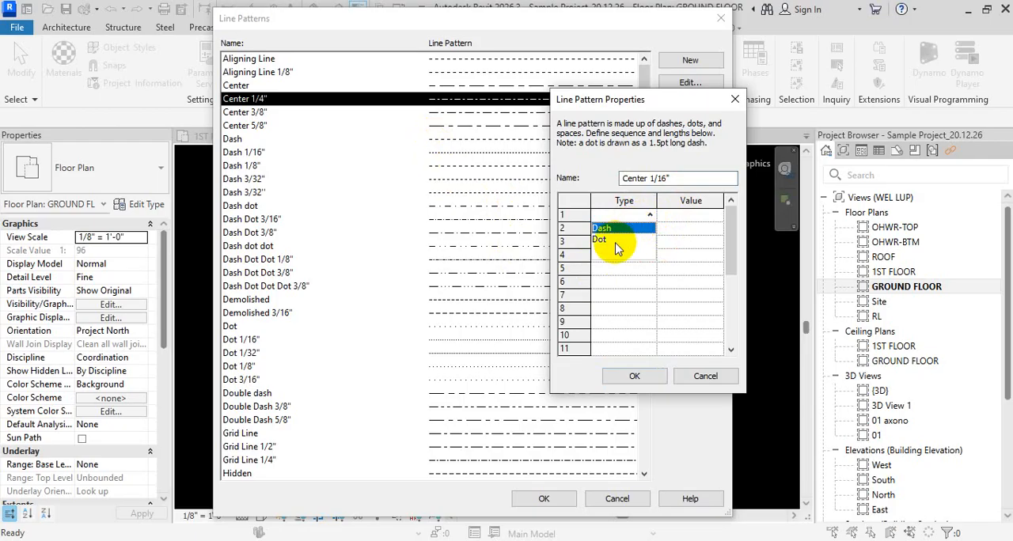
click(624, 228)
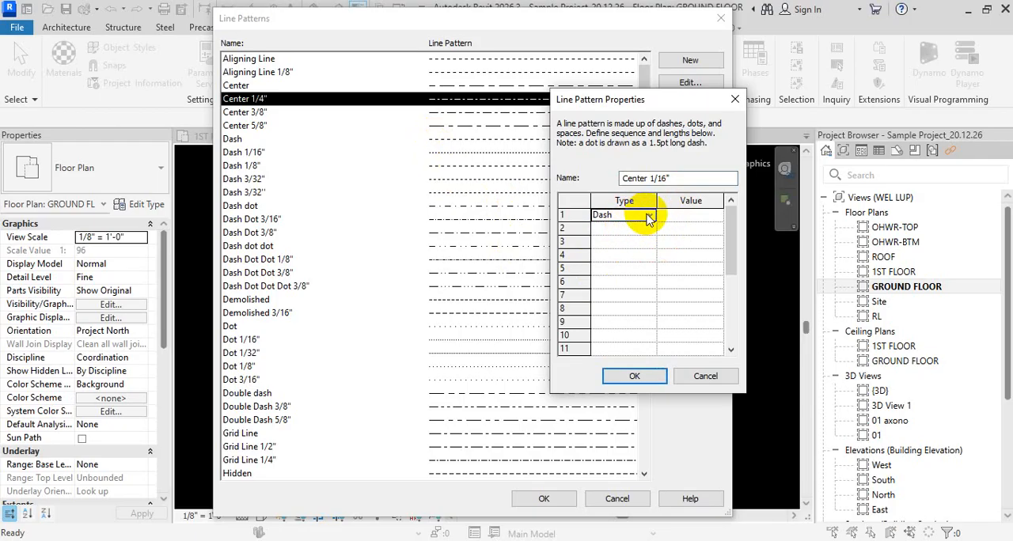
click(649, 216)
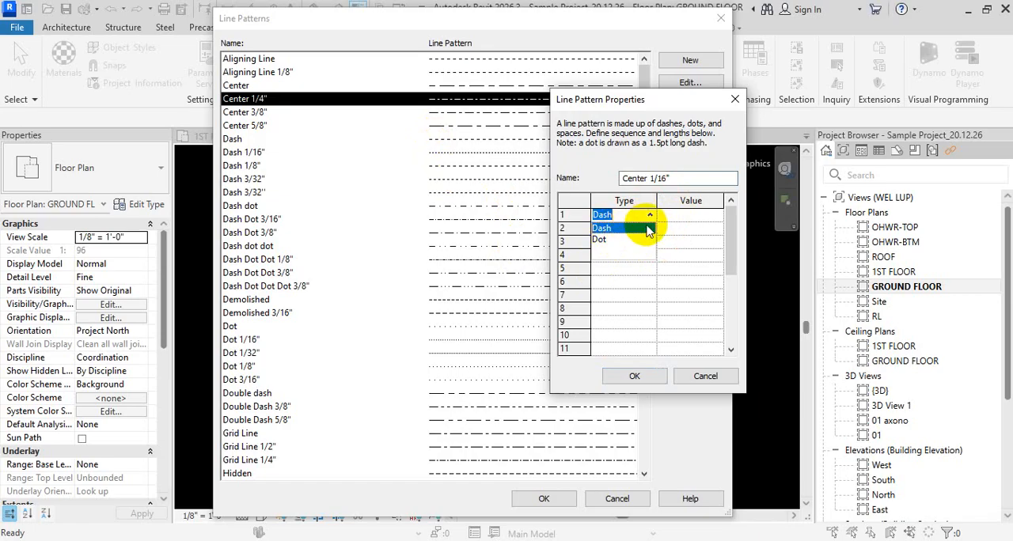
click(645, 228)
click(692, 218)
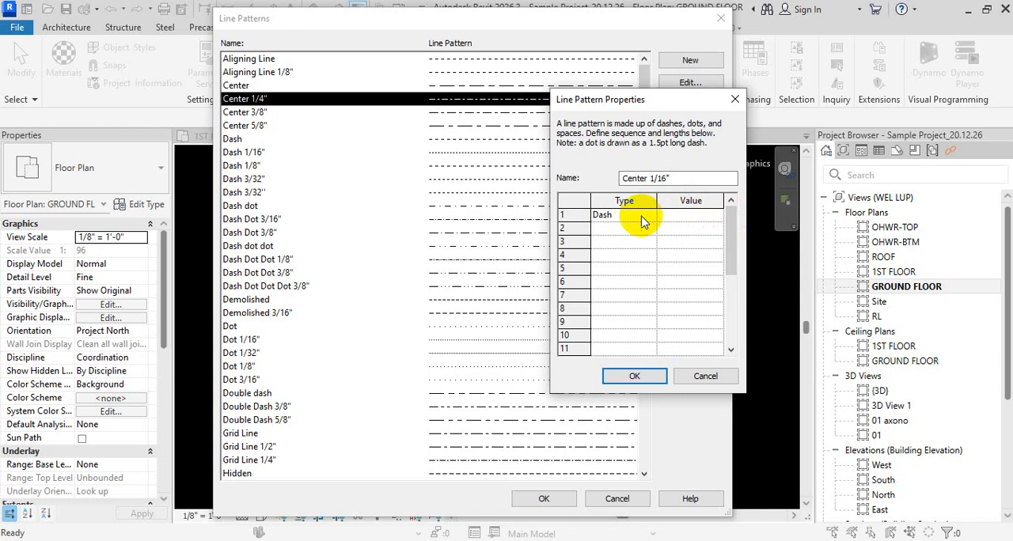
text(4/16)
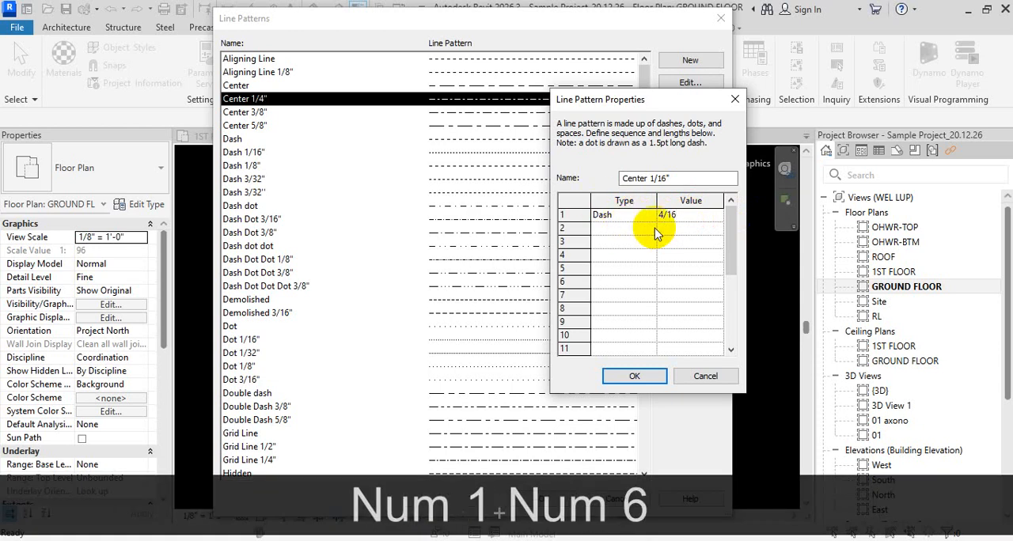
drag(679, 215, 558, 207)
text(1/16)
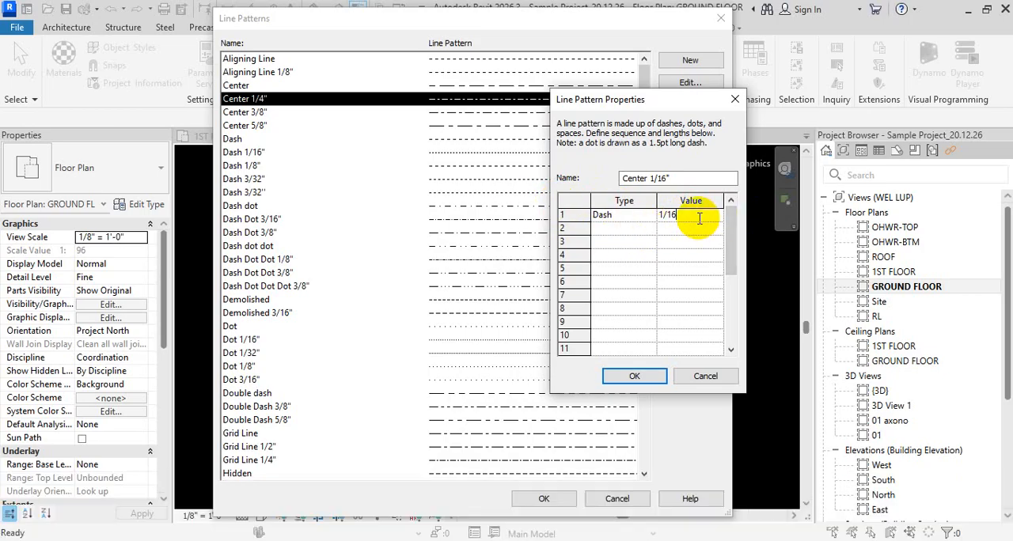
text(")
- Add a Space of 1/16" as the second element of the line pattern
click(643, 230)
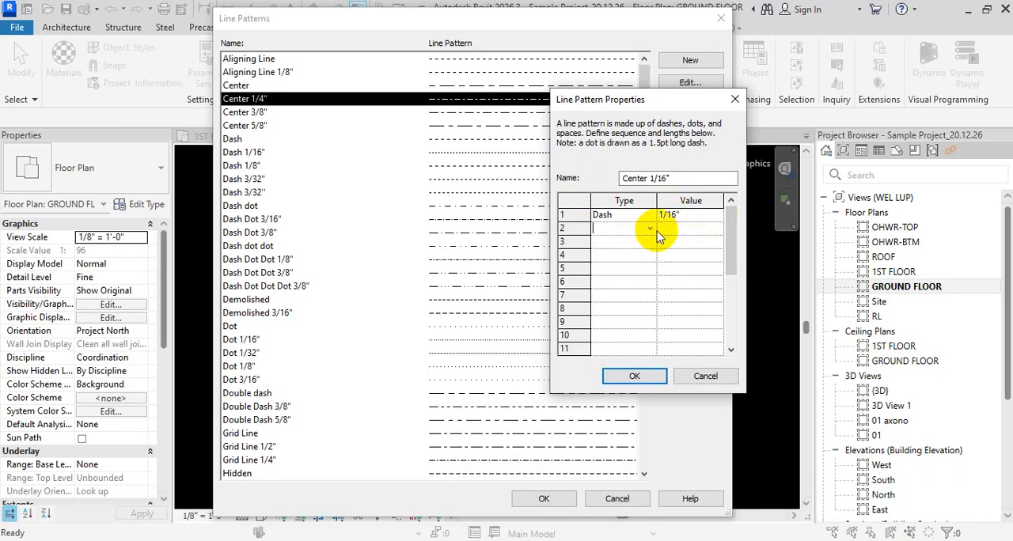
click(650, 229)
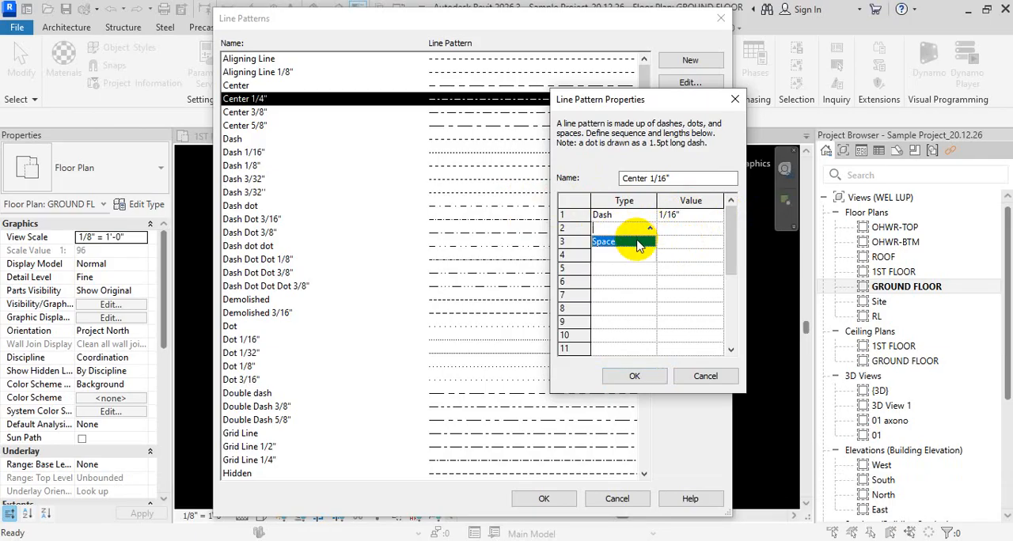
click(640, 246)
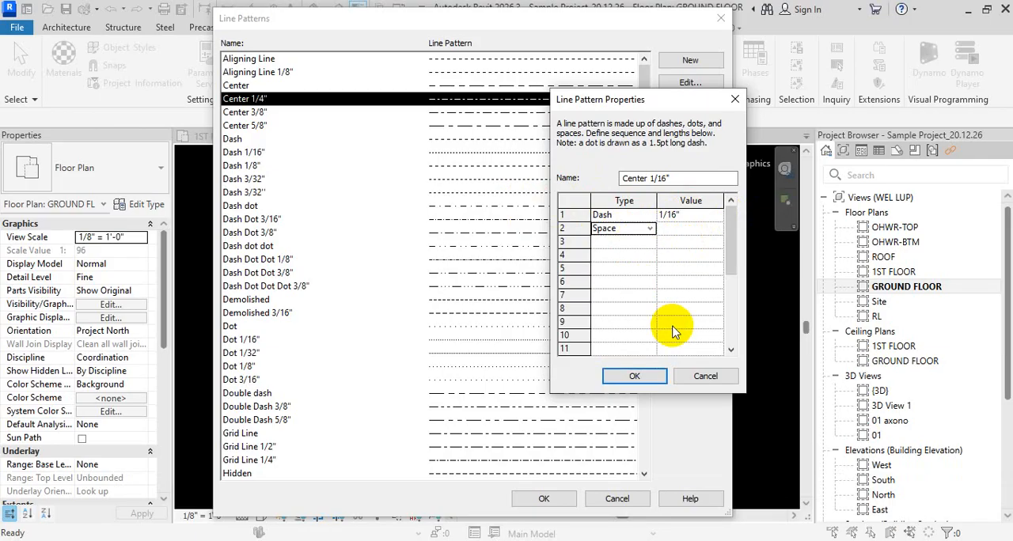
click(707, 228)
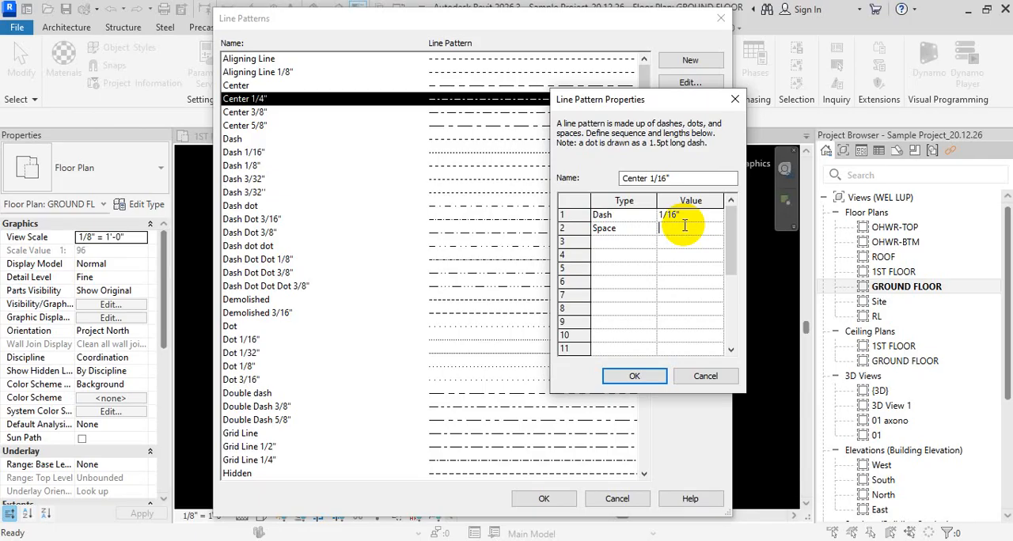
text(1/16)
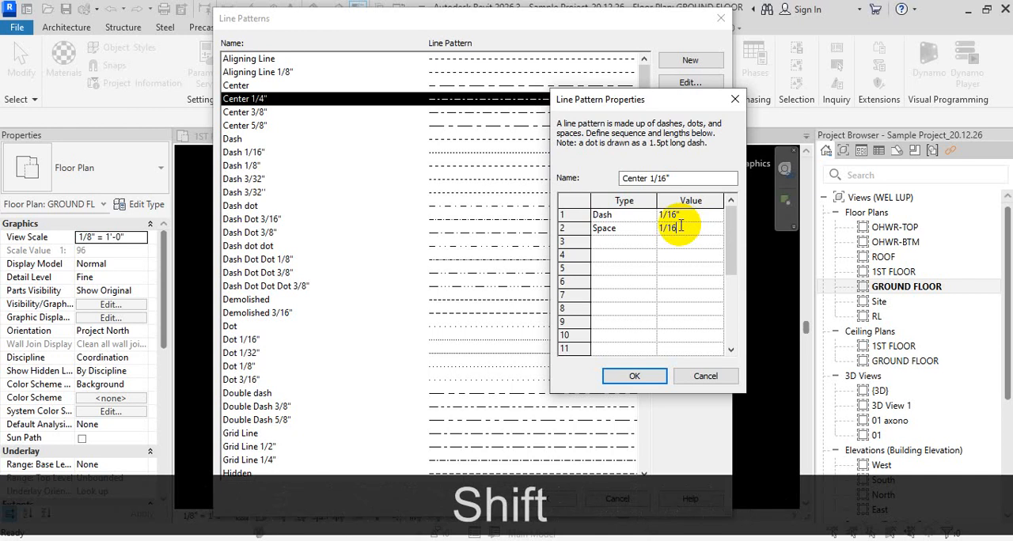
text(")
- Add a Dash of 1/32" as the third element of the line pattern
double_click(682, 226)
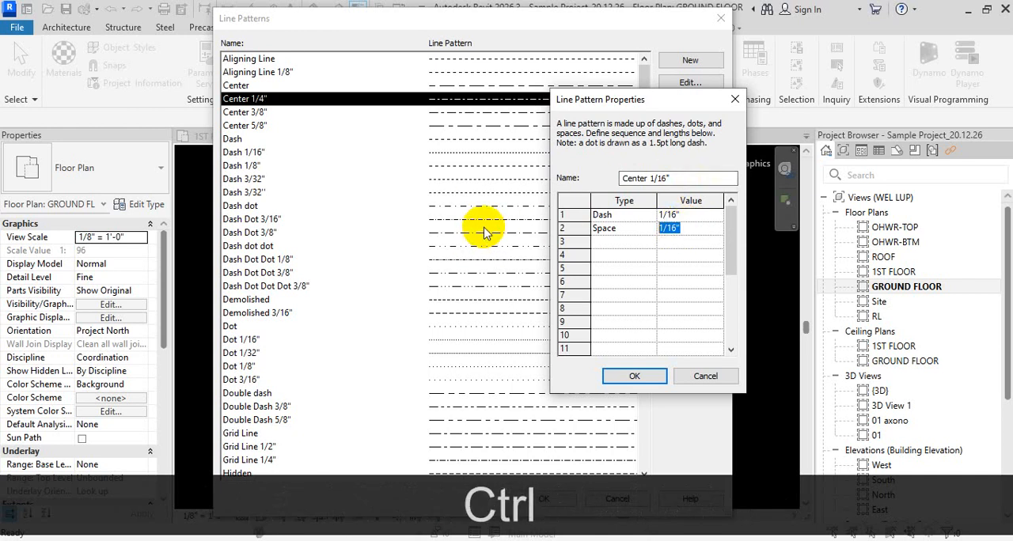
key(ctrl+c)
click(651, 241)
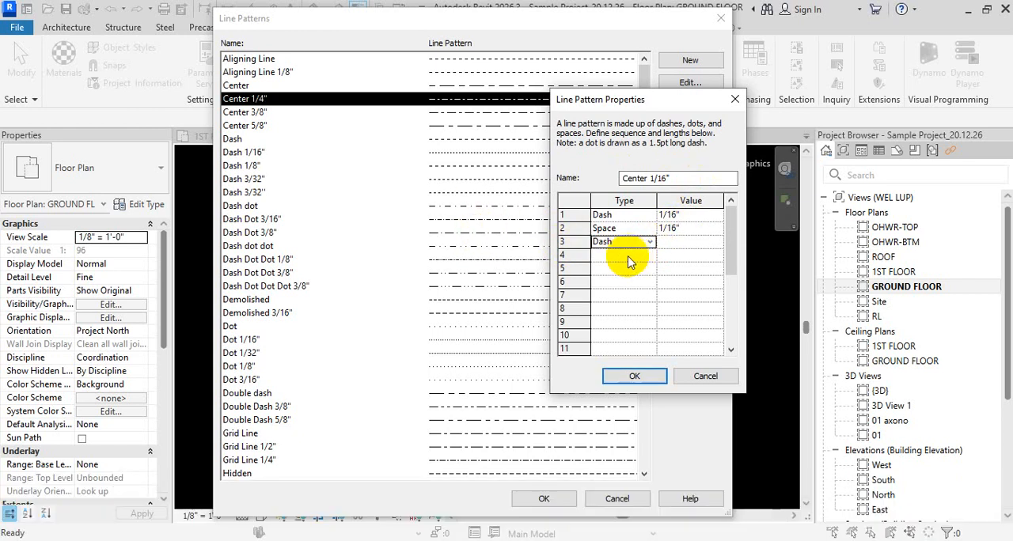
click(673, 242)
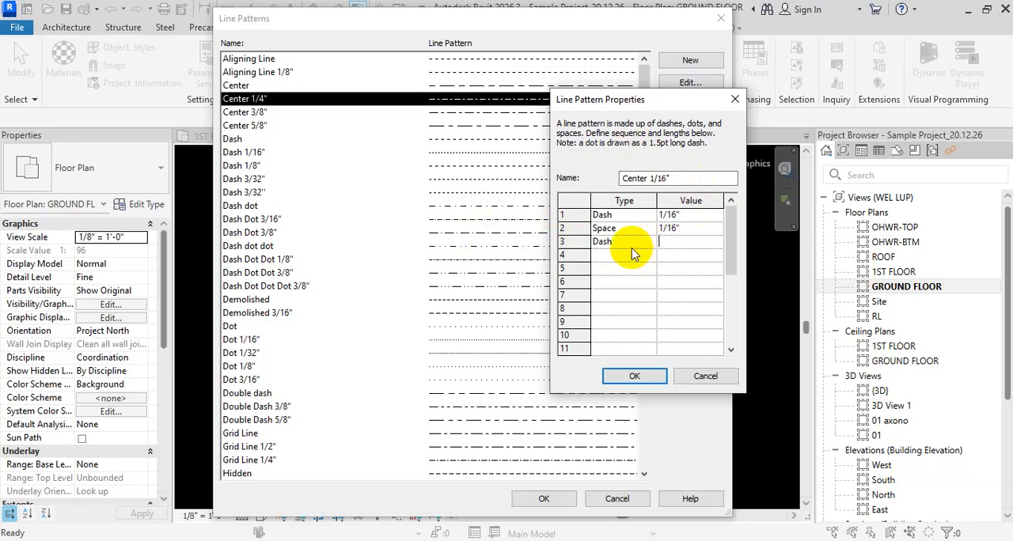
text(1/)
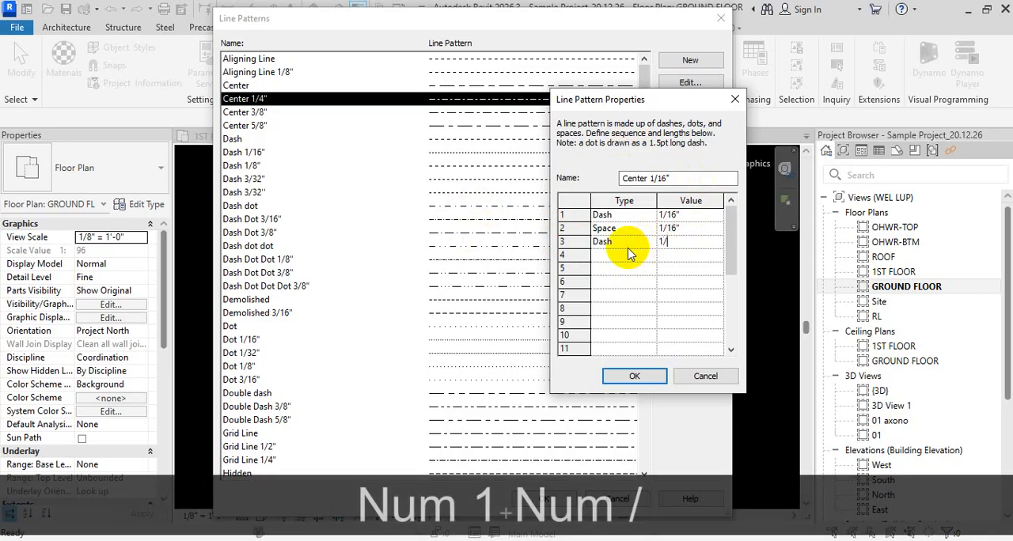
text(32")
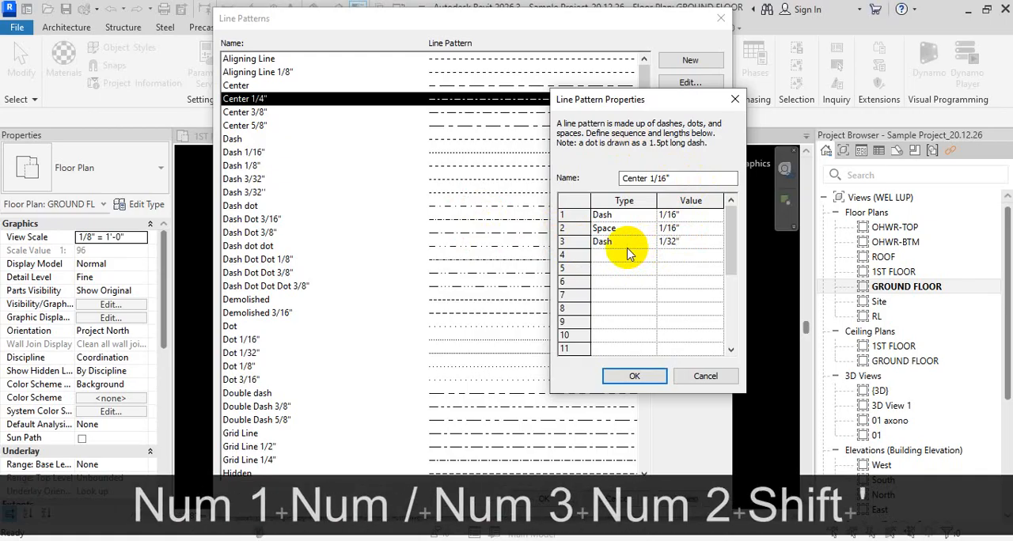
- Add a fourth element of type Space, reuse the second row's 1/16" value for it, and save the new pattern
click(643, 255)
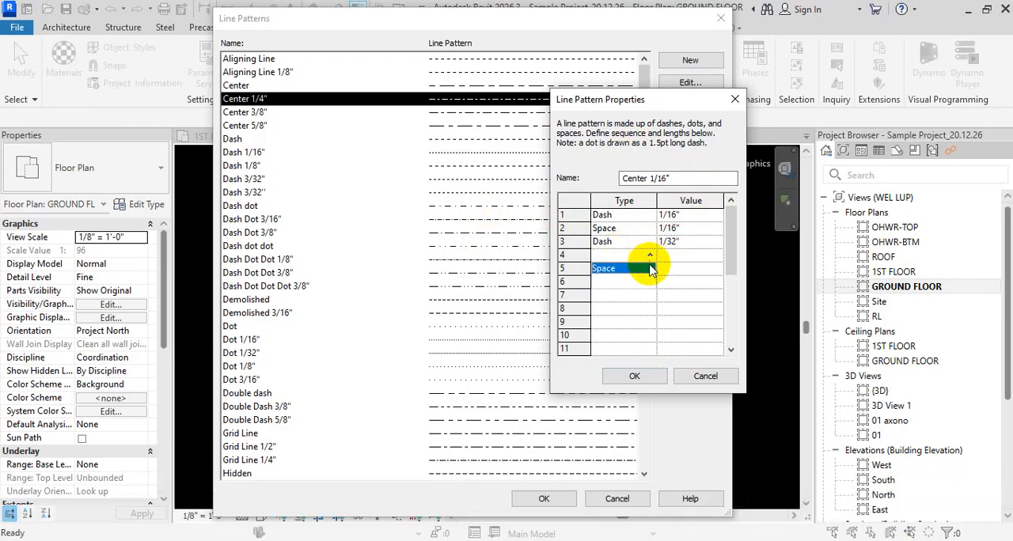
click(649, 270)
click(690, 228)
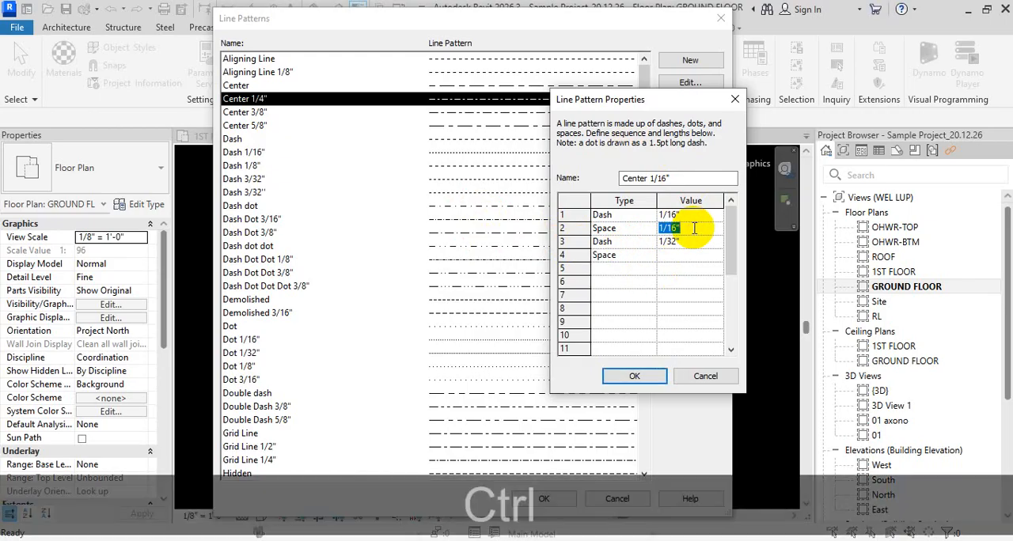
key(ctrl+c)
click(687, 255)
key(ctrl+v)
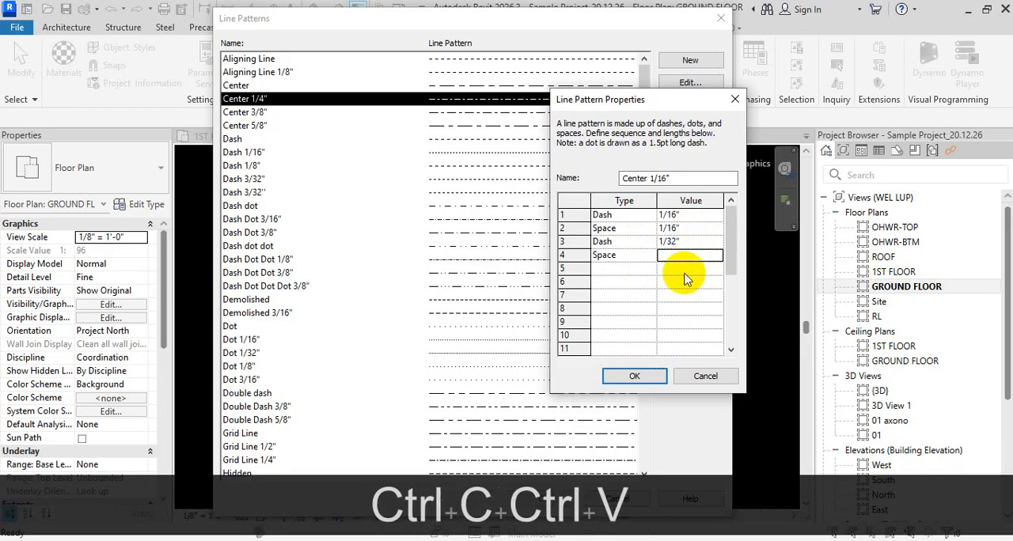
key(ctrl+v)
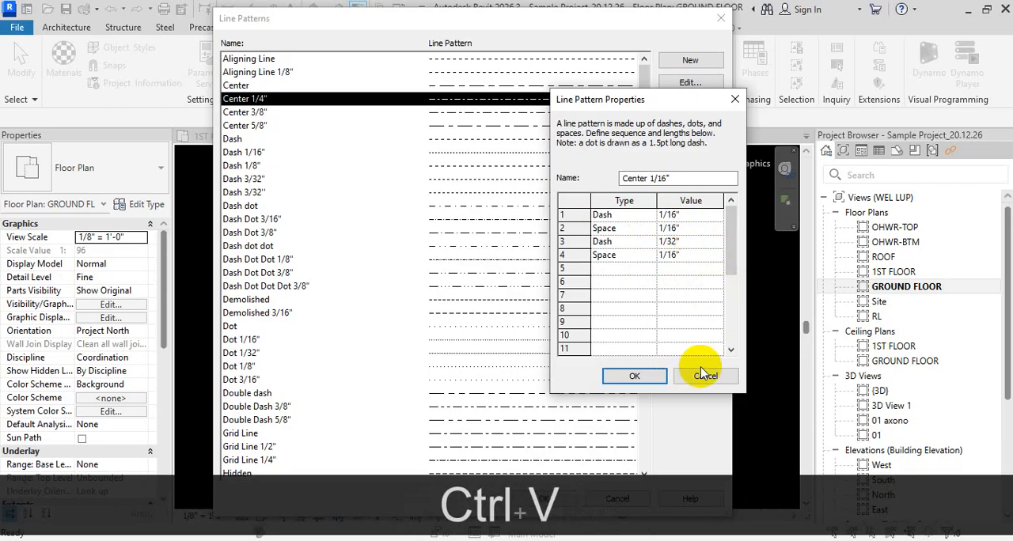
click(635, 377)
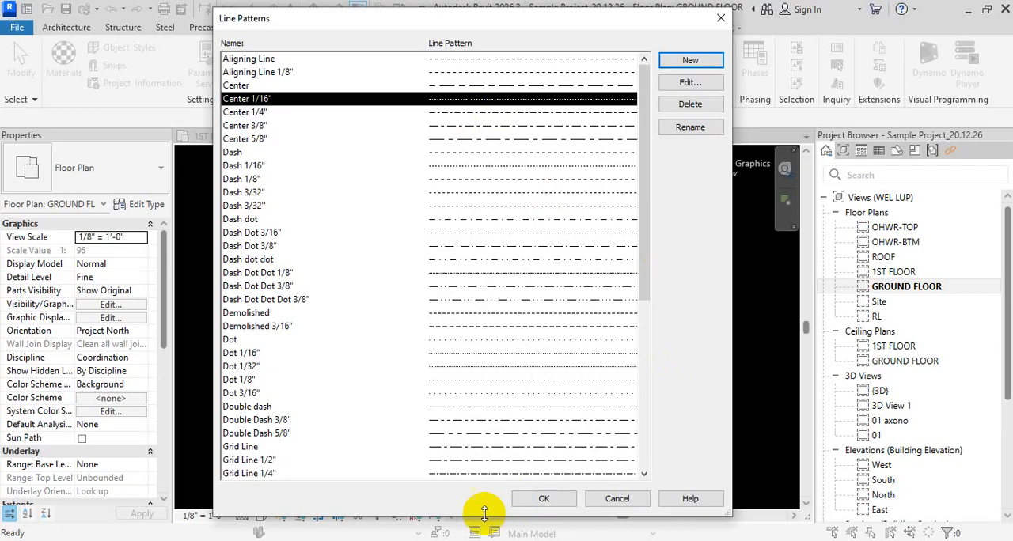
- Close the line patterns list and draw a horizontal detail line 40' long in the empty area beside the plan
click(544, 499)
scroll(606, 355, up, 2)
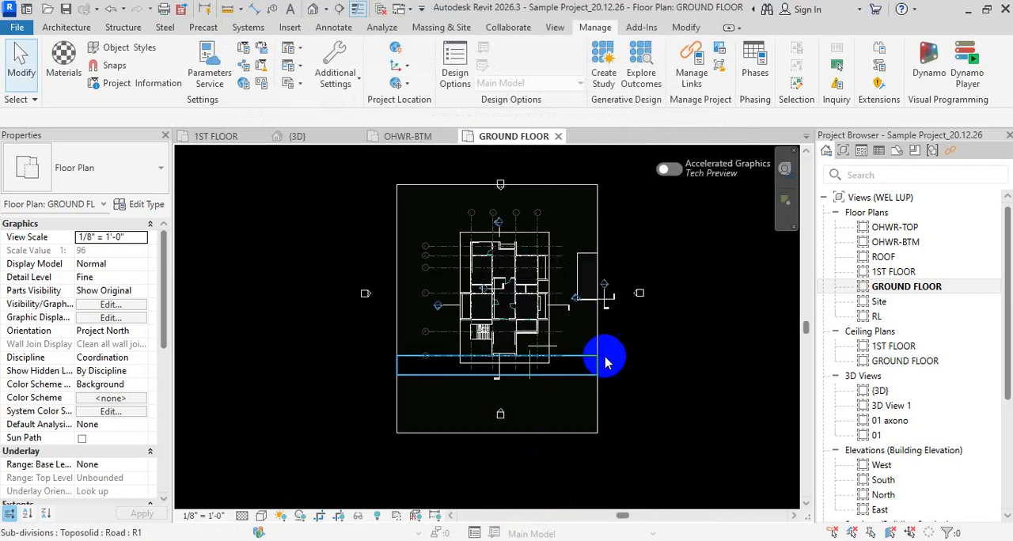
scroll(685, 320, up, 3)
middle_drag(685, 319, 550, 317)
key(d)
key(l)
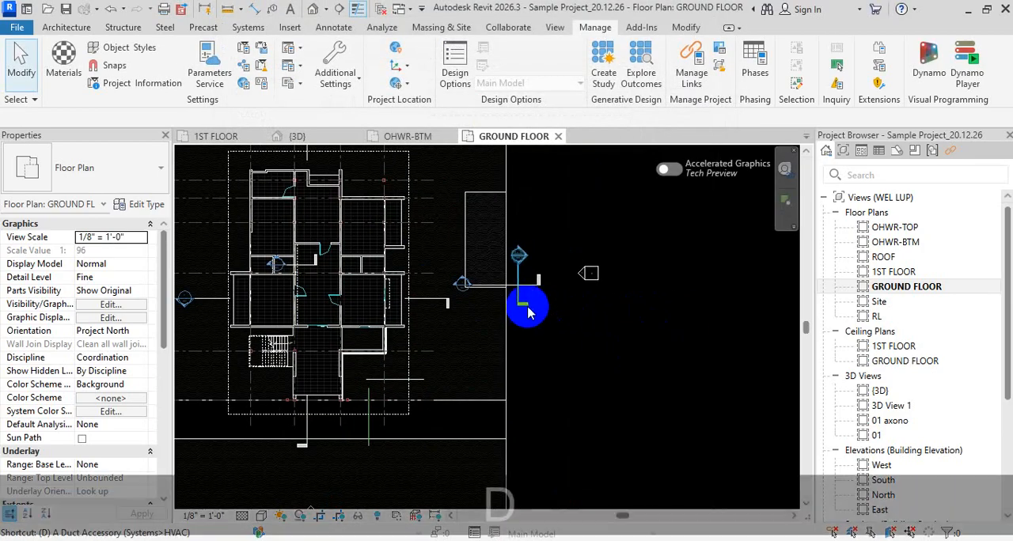
click(539, 327)
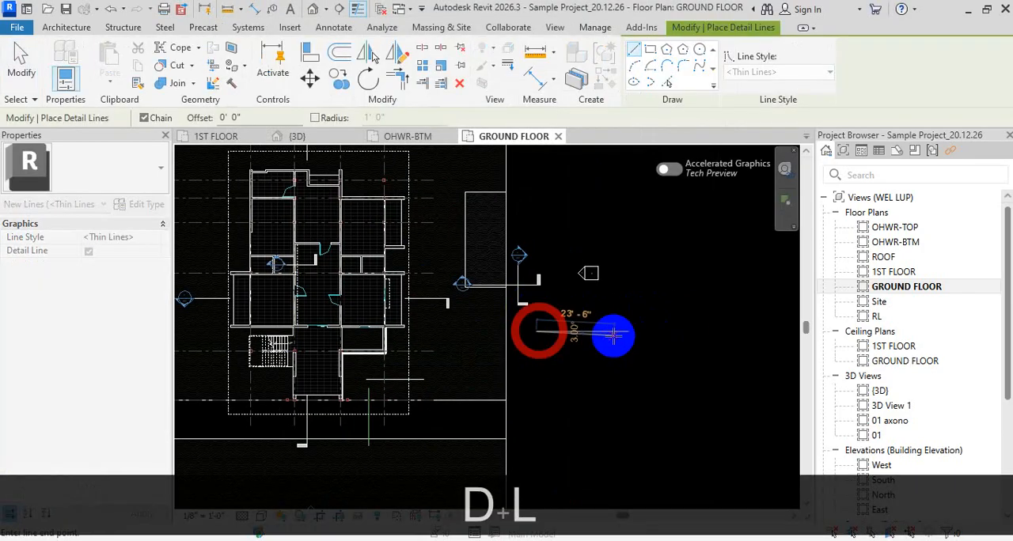
shift+click(667, 346)
key(Escape)
key(Escape)
key(Escape)
scroll(626, 340, up, 2)
key(Caps_Lock)
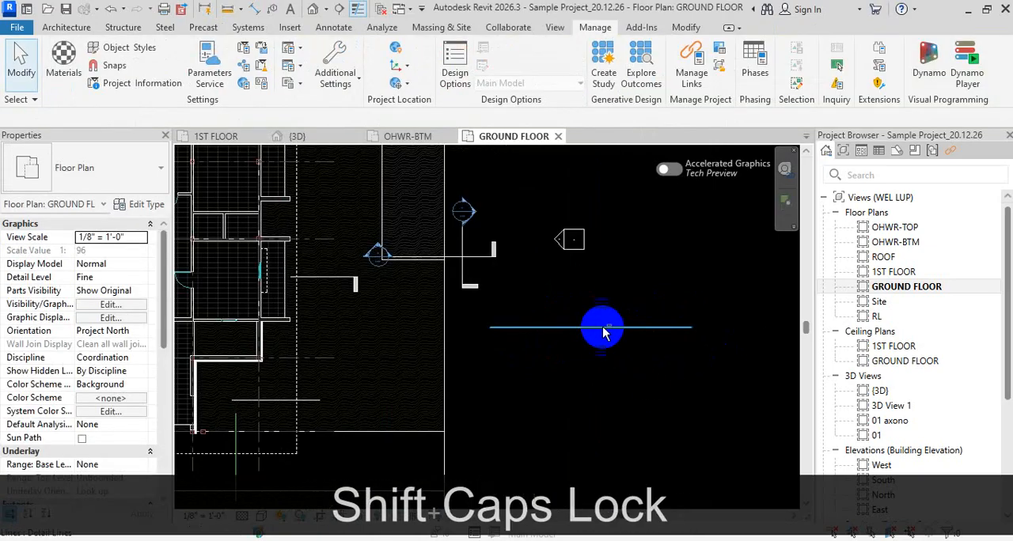
- Copy the new detail line to make a second parallel line about 5' 11" apart
click(570, 328)
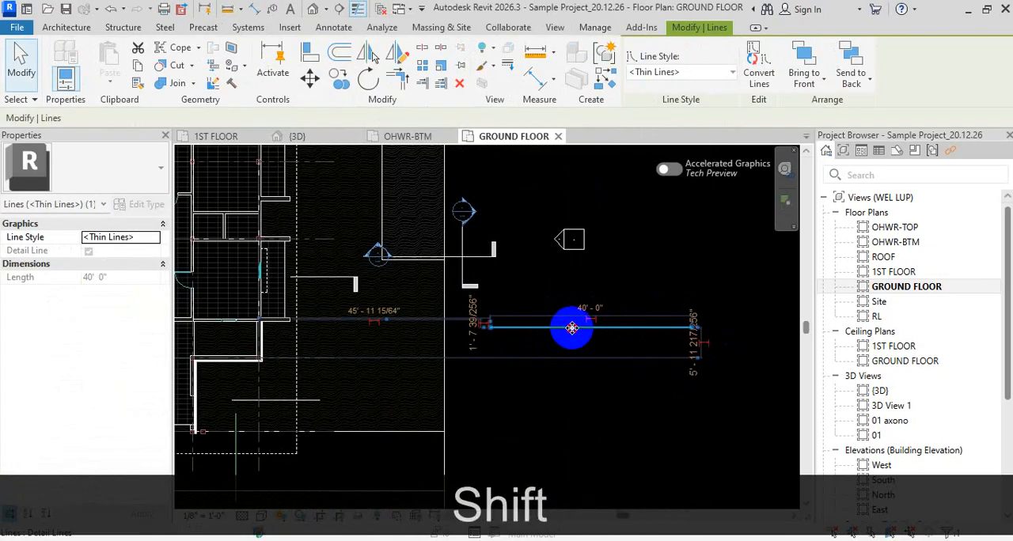
mouse_move(570, 328)
mouse_down()
mouse_move(574, 348)
mouse_move(577, 299)
mouse_move(576, 317)
mouse_up()
click(626, 428)
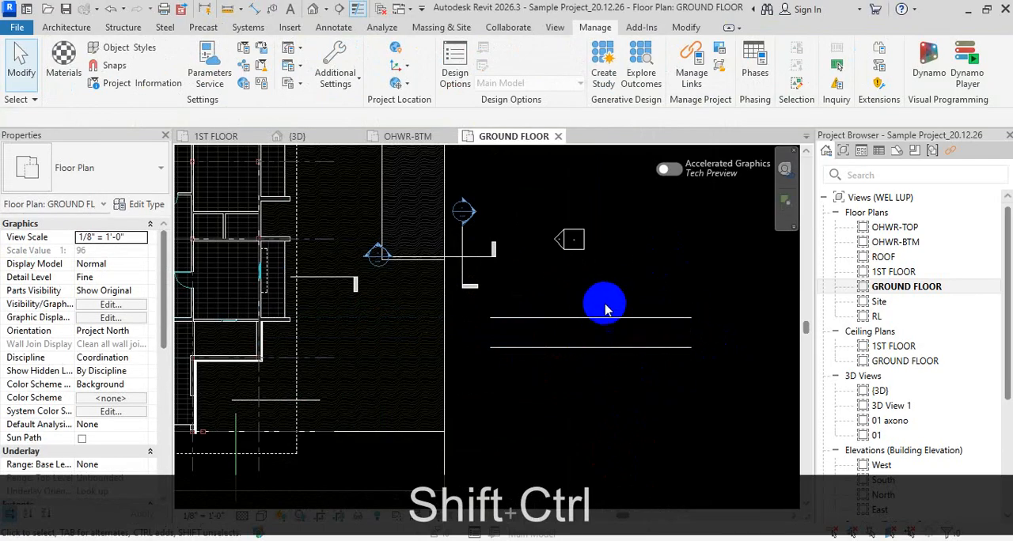
- Review the line styles available for the upper detail line without changing its style
click(592, 318)
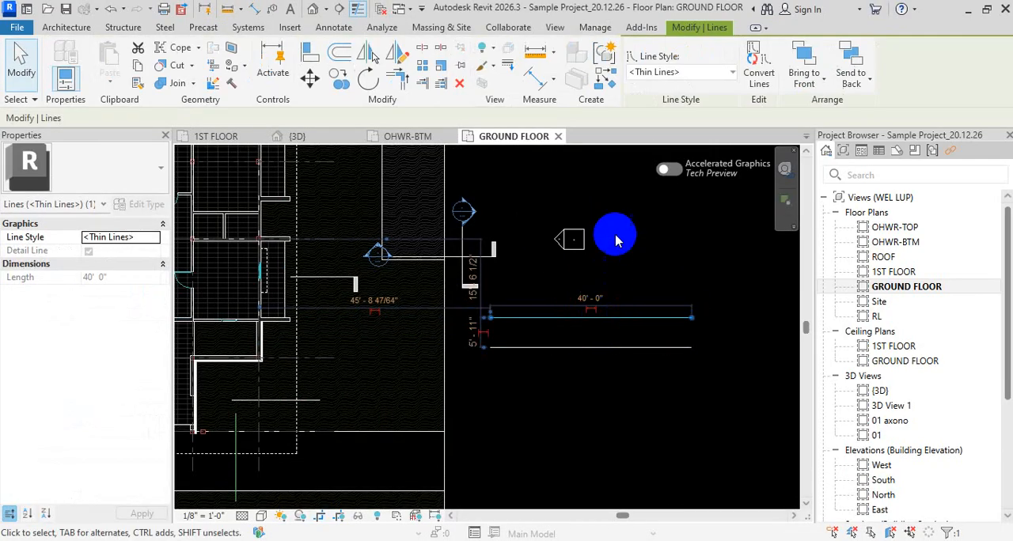
click(729, 72)
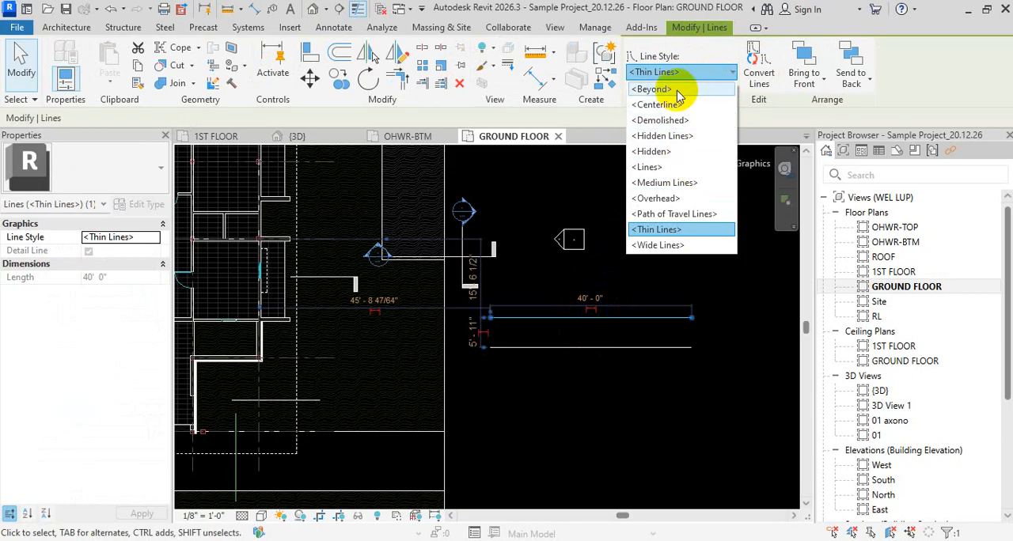
key(Escape)
key(Escape)
key(Escape)
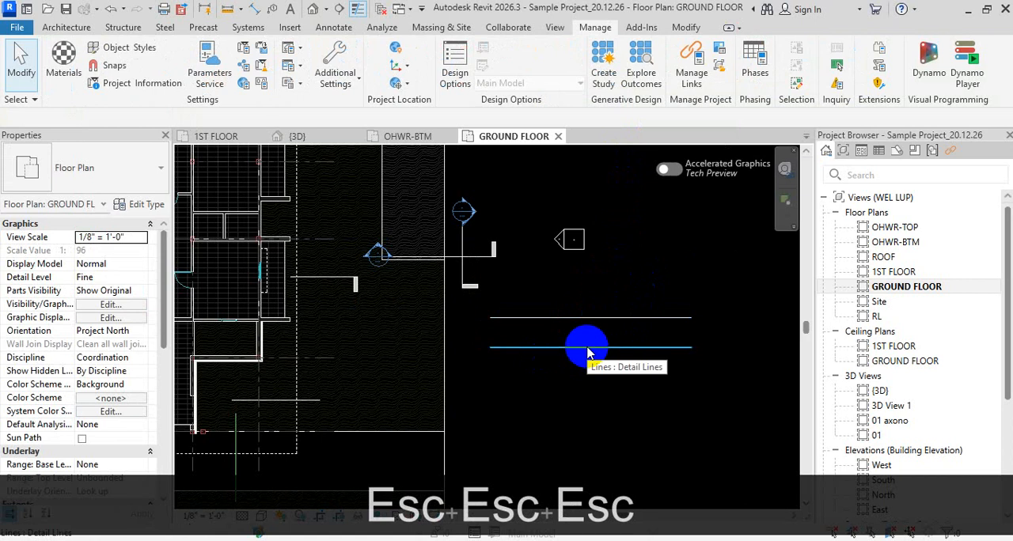
click(632, 323)
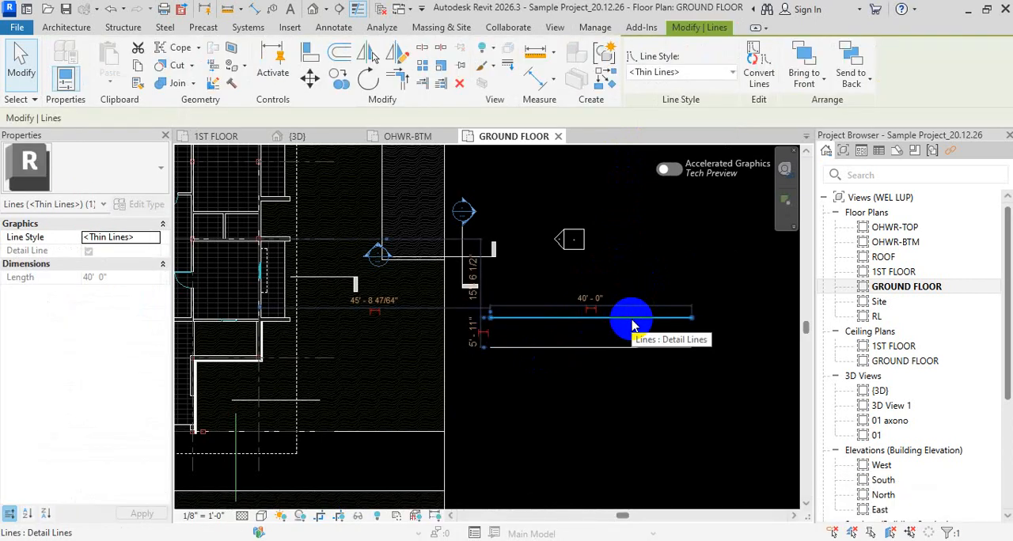
scroll(586, 309, down, 5)
key(Escape)
key(Escape)
key(Escape)
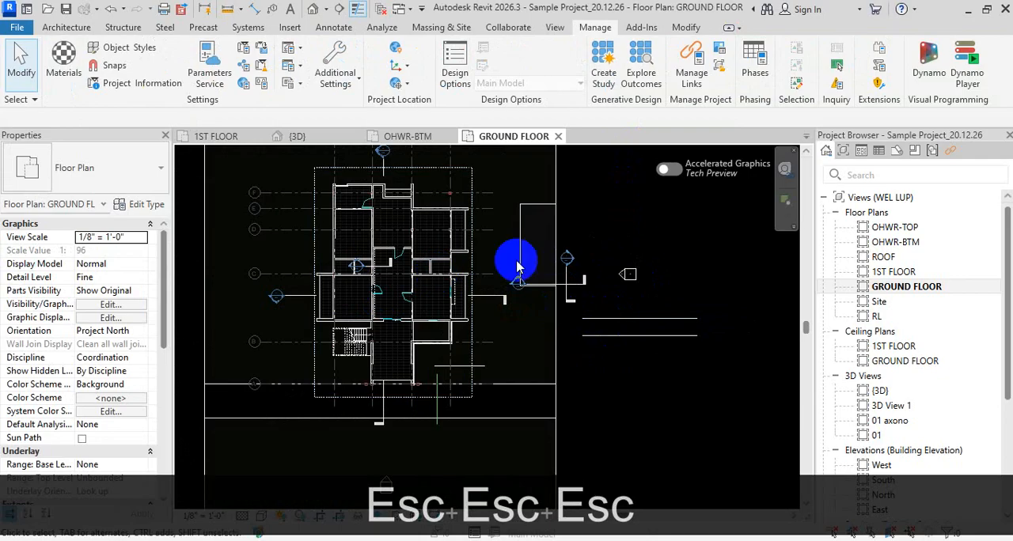
- Open the project's Line Styles settings and expand the Lines category
middle_drag(516, 268, 320, 301)
click(66, 27)
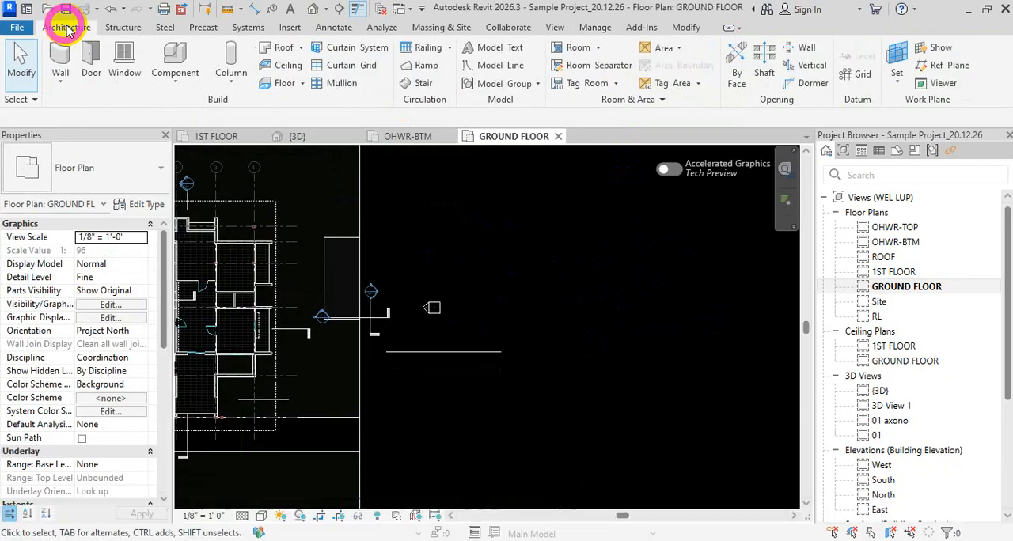
click(687, 29)
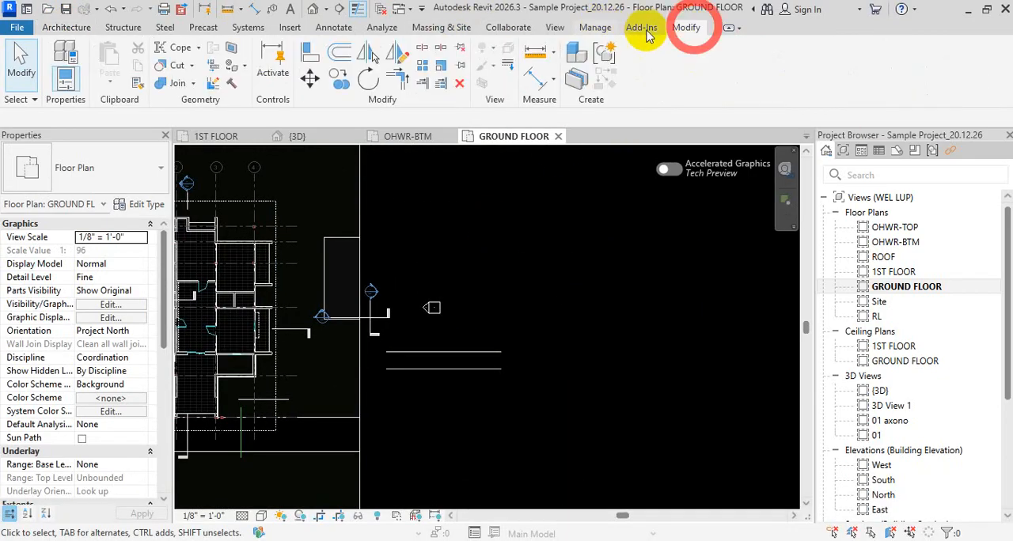
click(596, 28)
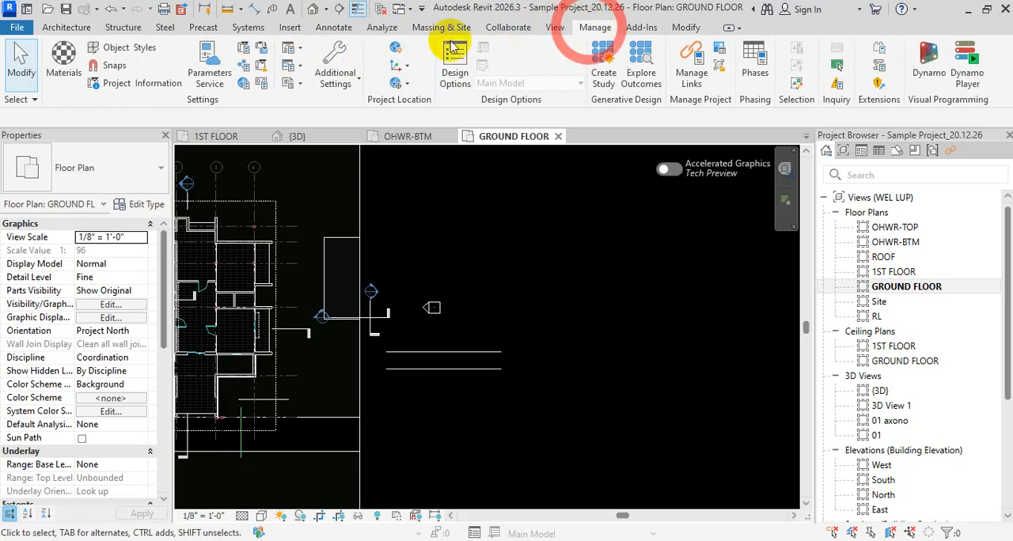
click(333, 62)
click(365, 108)
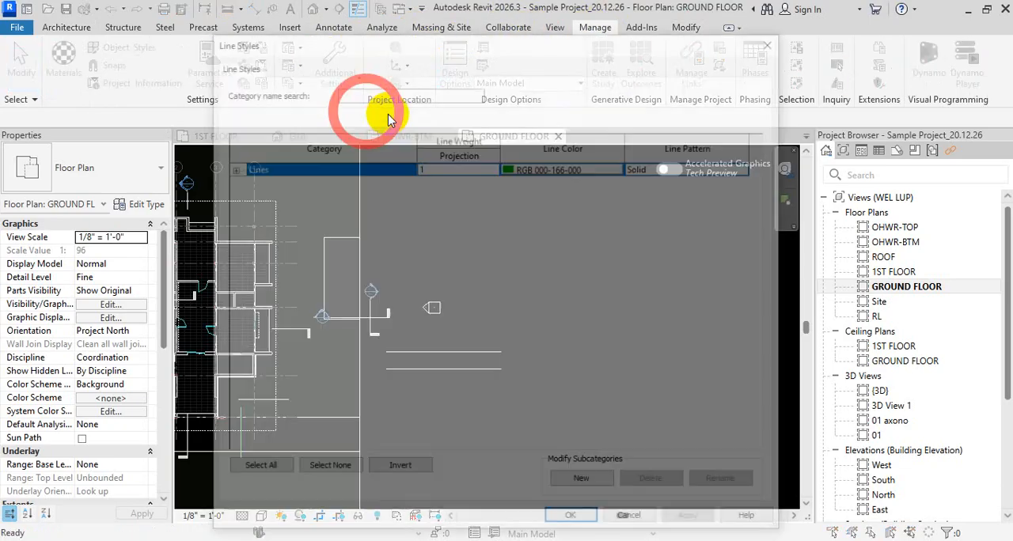
click(228, 170)
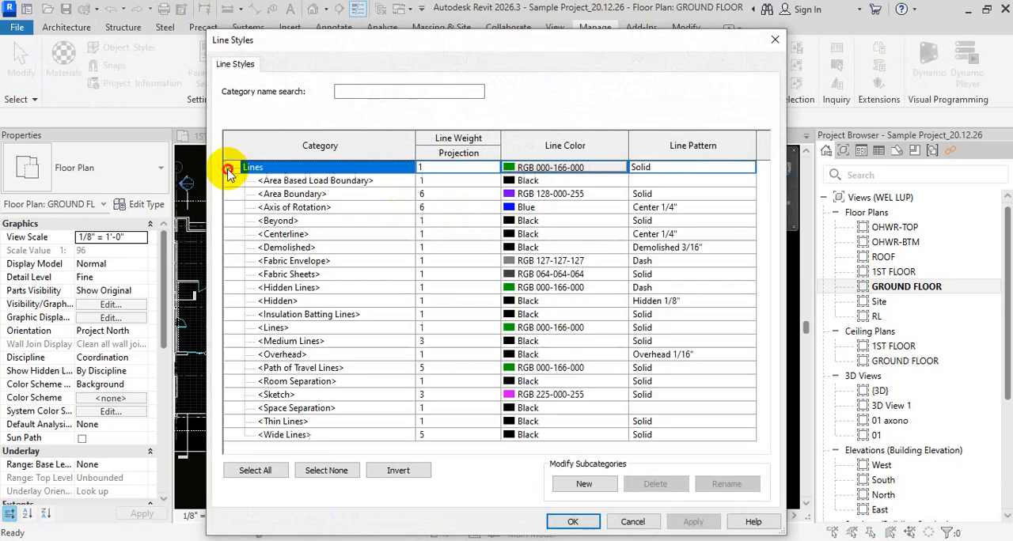
- Examine the line patterns assigned to the Axis of Rotation and Centerline styles
click(714, 209)
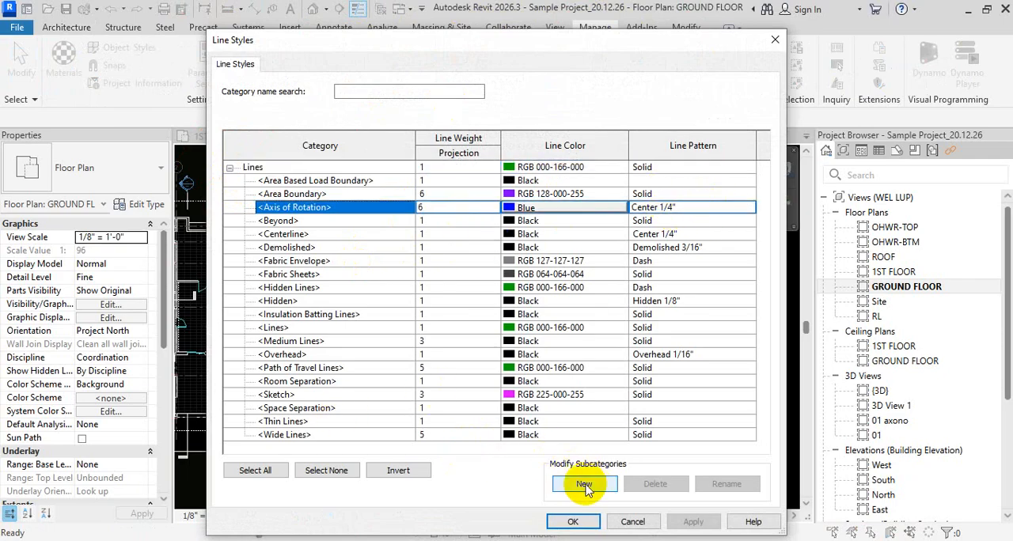
click(342, 233)
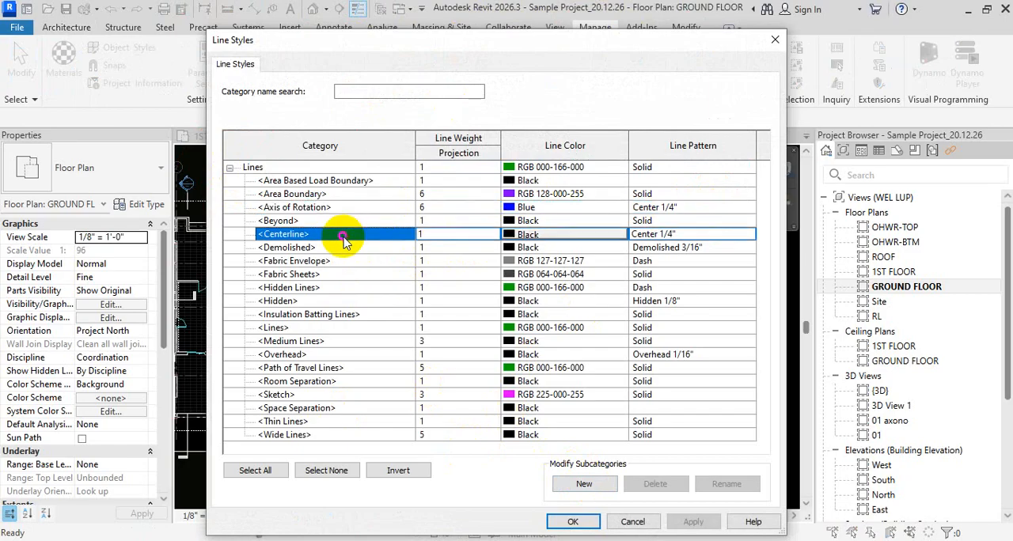
click(705, 234)
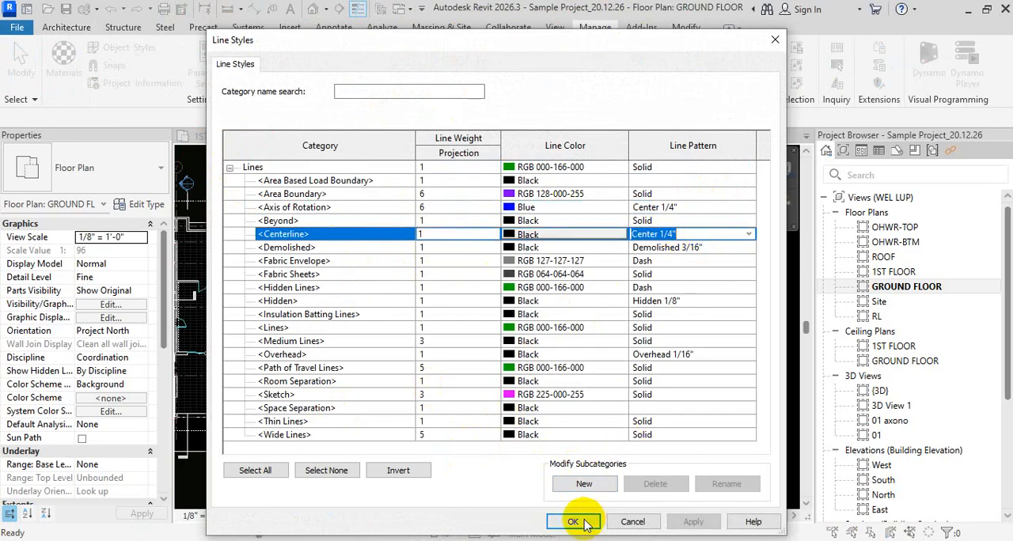
- Create a new subcategory of Lines named Centerline-1
click(596, 485)
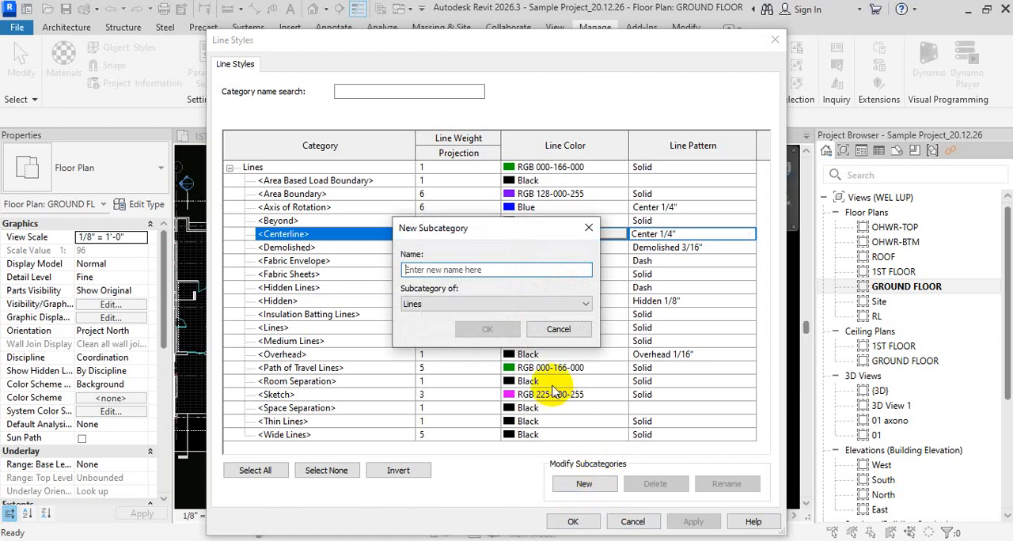
click(474, 270)
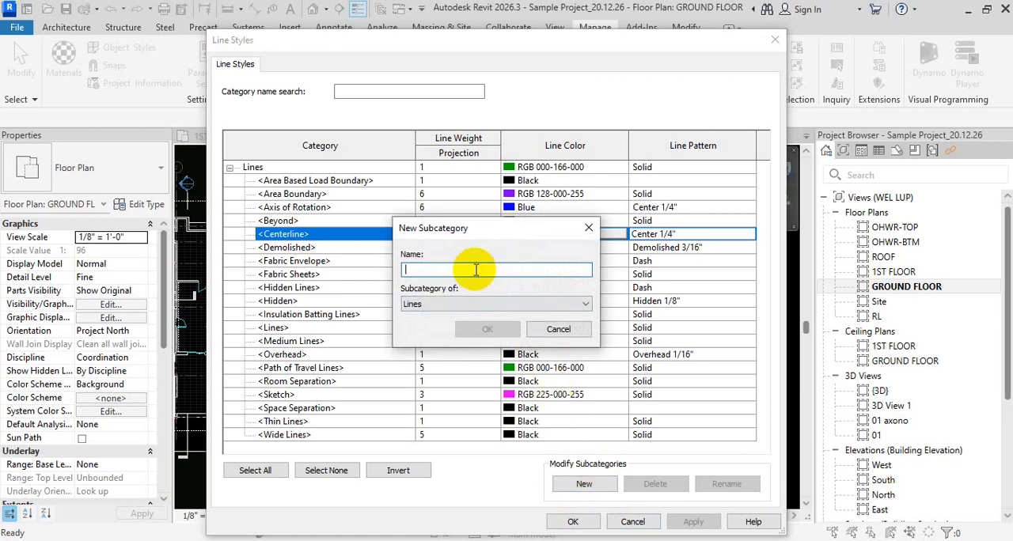
text(cE)
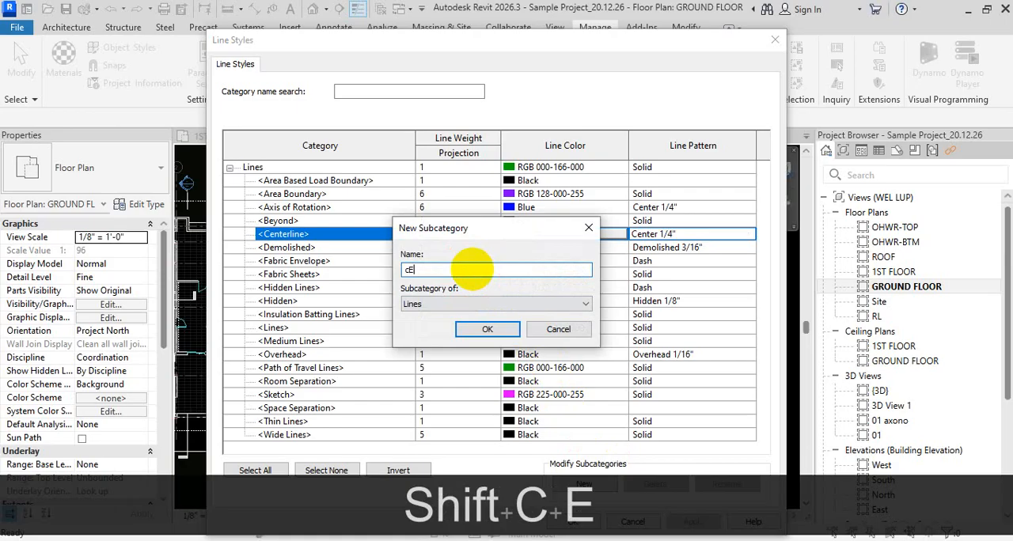
text(NTERL)
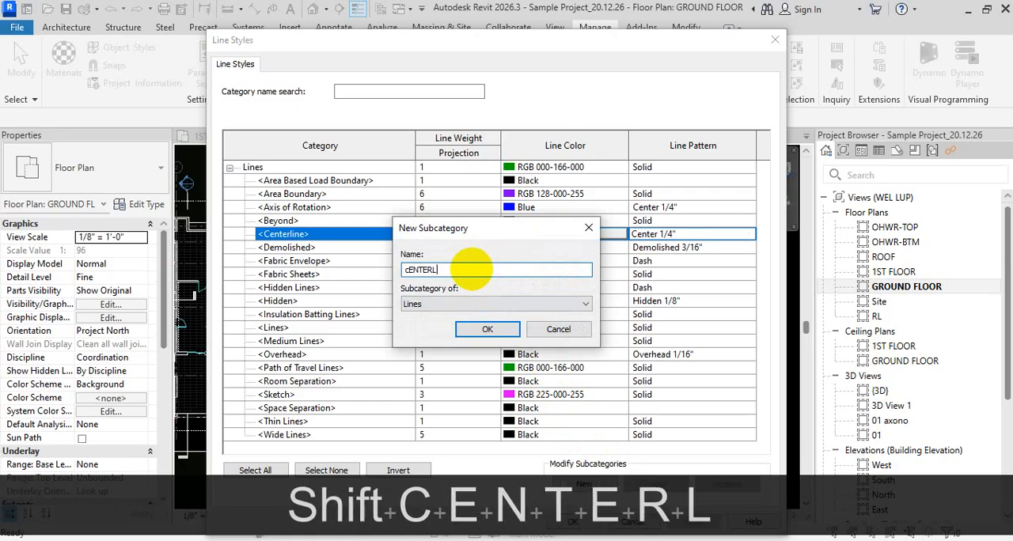
text(INE)
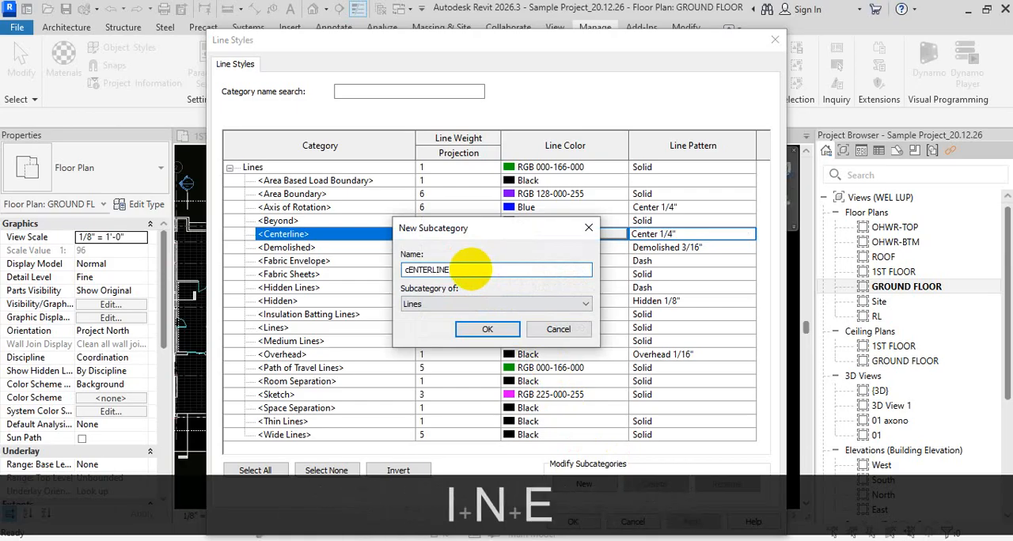
double_click(463, 270)
key(Caps_Lock)
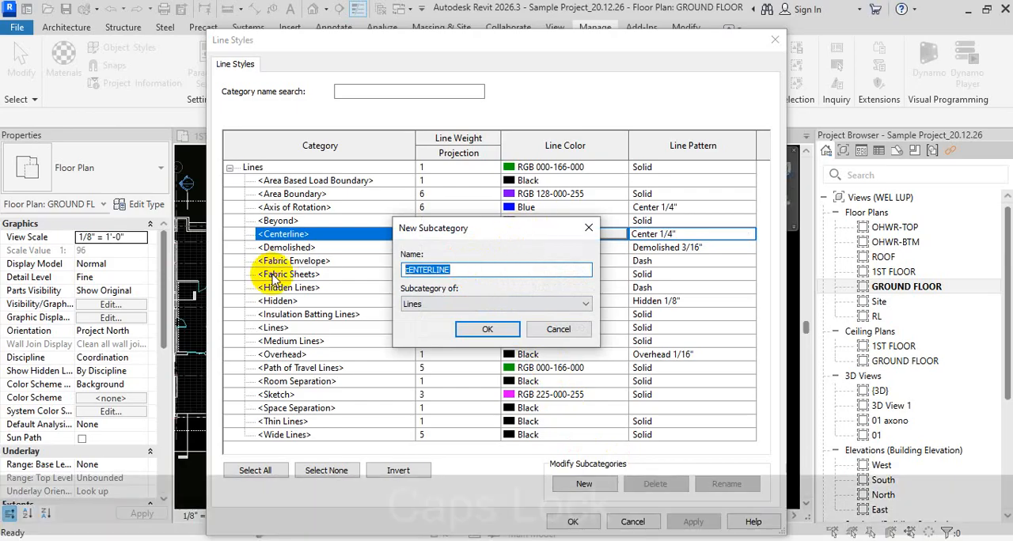
text(Cen)
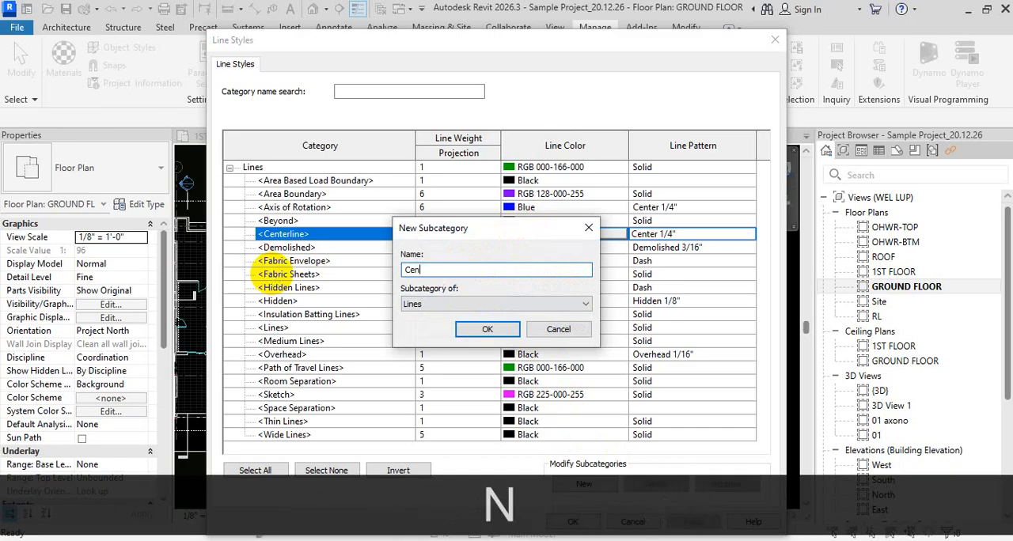
text(terline)
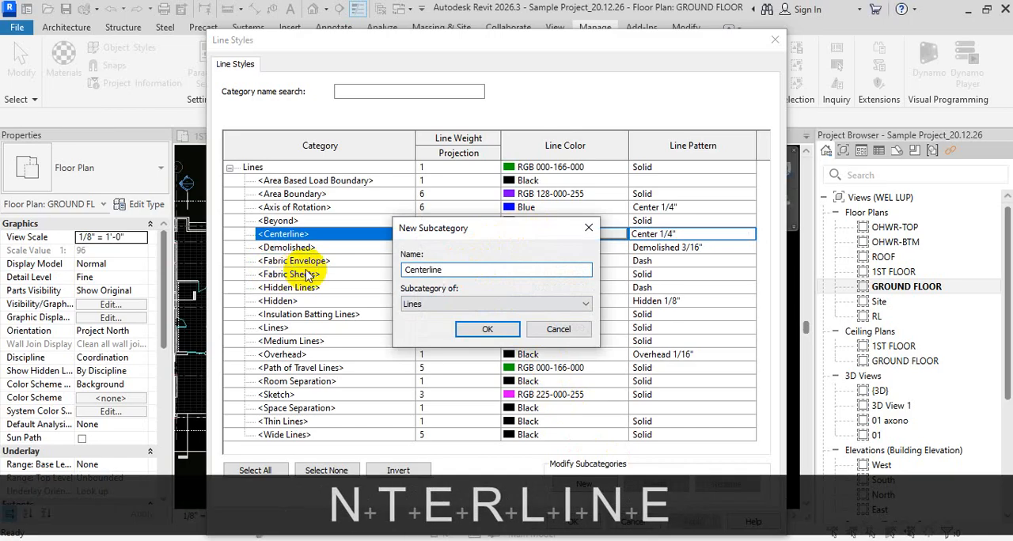
text(-1)
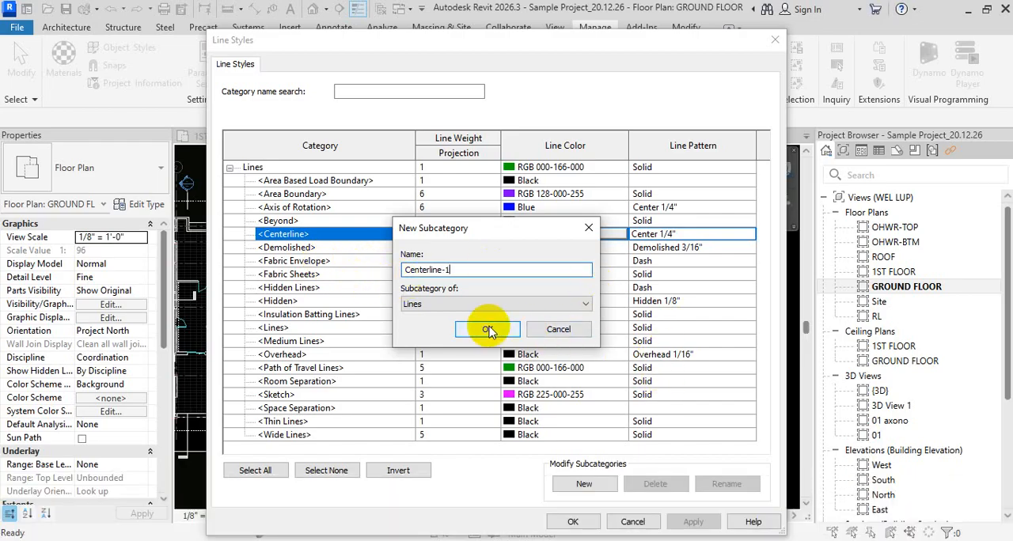
click(489, 331)
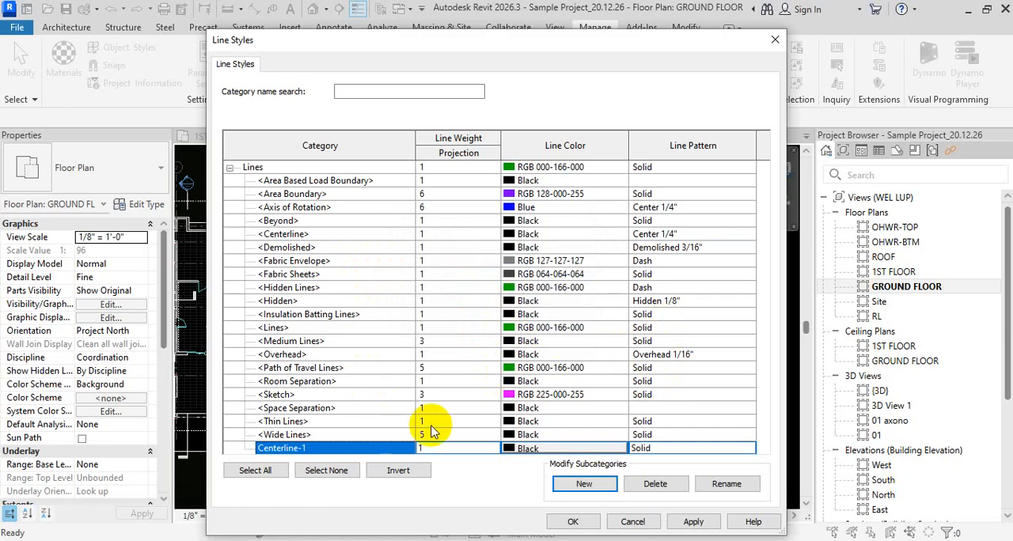
- Assign the Center 1/16" line pattern to the Centerline-1 style
click(750, 449)
click(750, 449)
scroll(707, 468, down, 5)
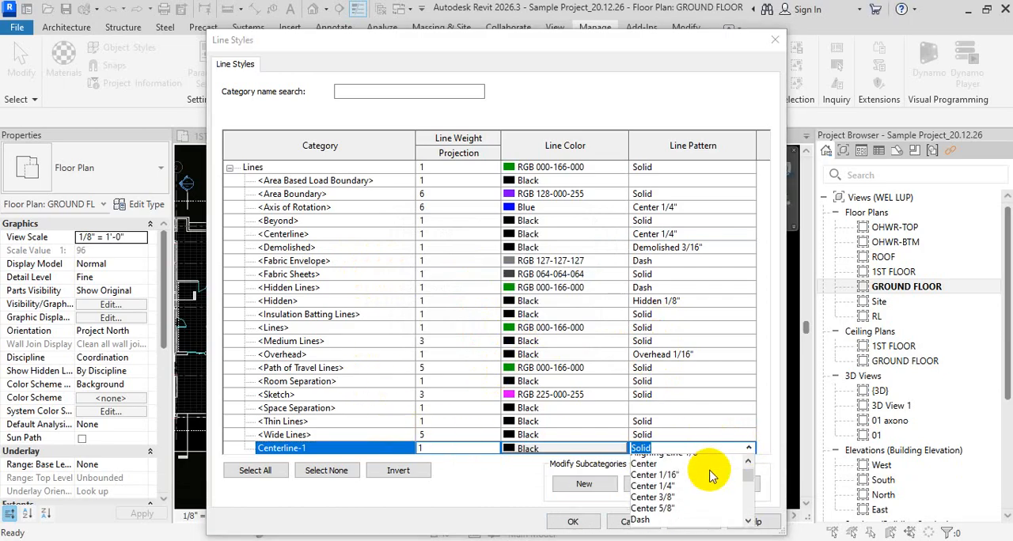
scroll(702, 473, up, 5)
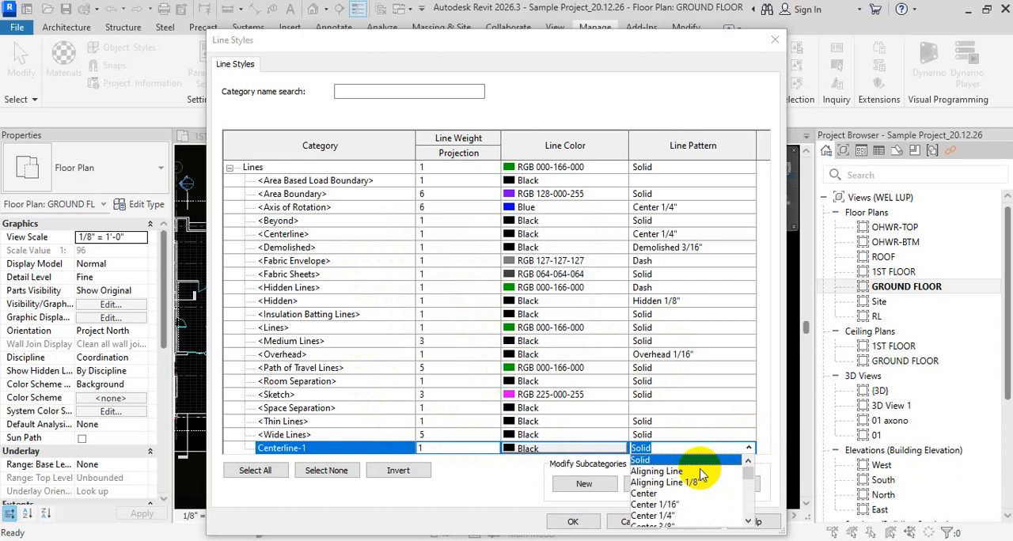
text(Center)
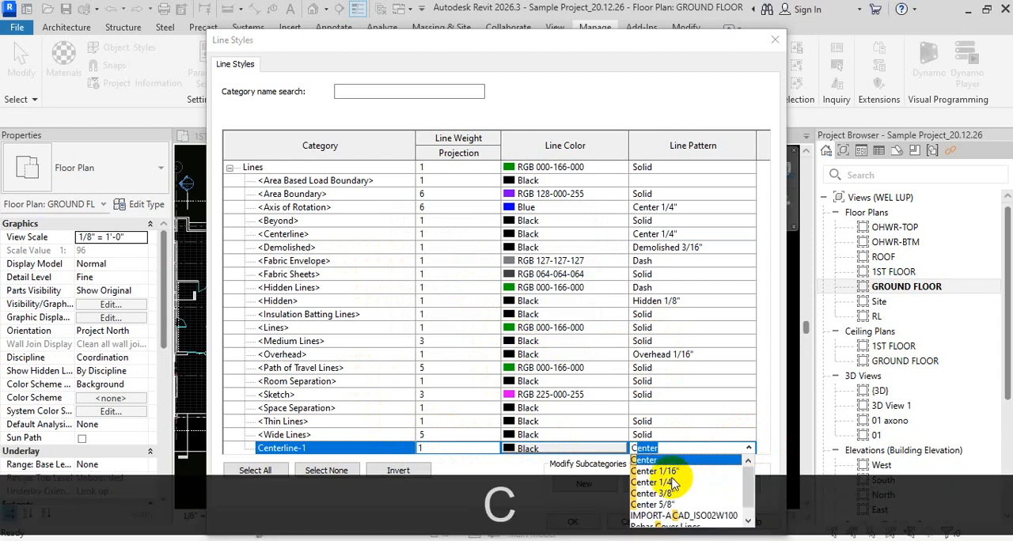
click(656, 471)
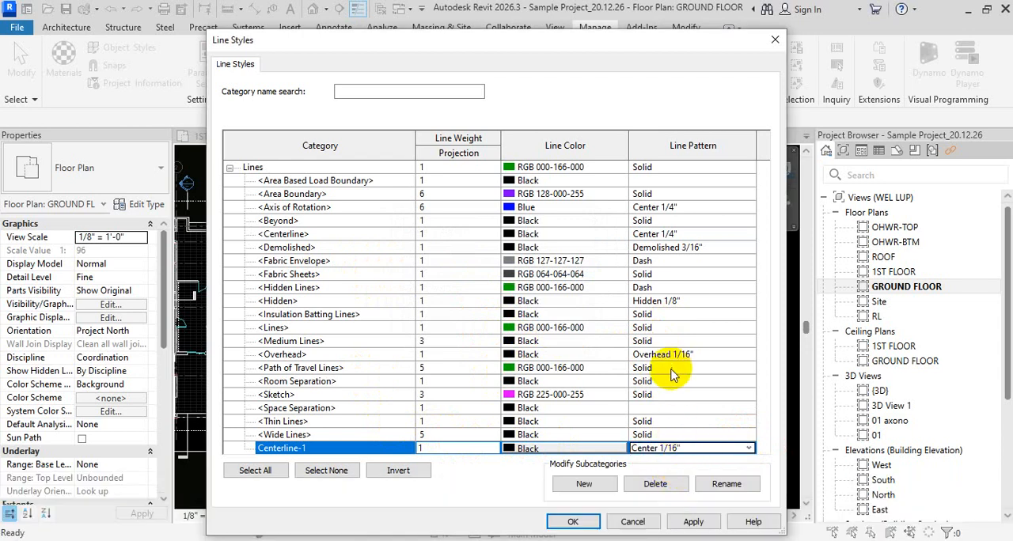
- Set the line color of the Centerline-1 style to Cyan
click(507, 448)
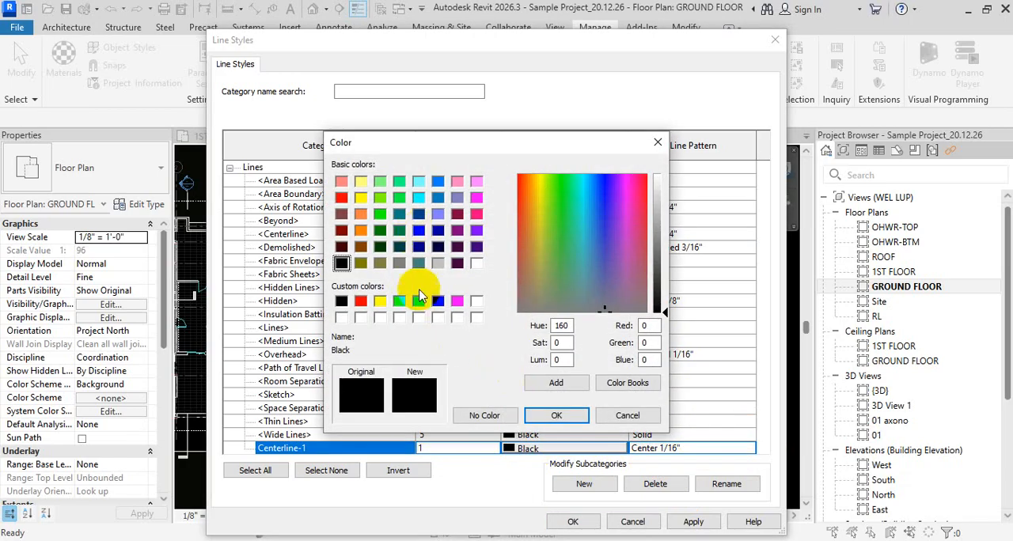
click(418, 301)
click(555, 415)
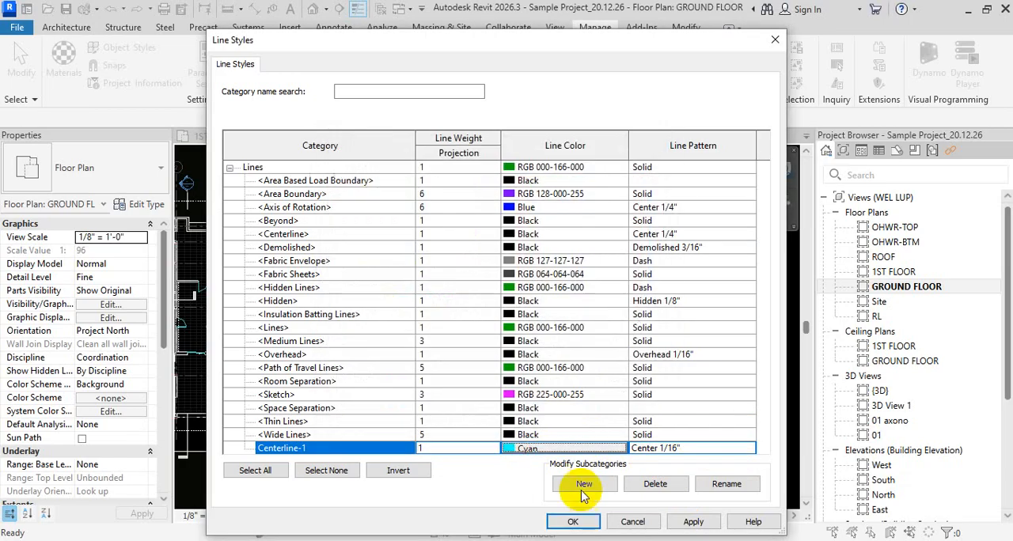
- Accept the line style settings and assign the Centerline-1 style to the upper of the two detail lines beside the plan
click(573, 521)
middle_drag(510, 363, 546, 367)
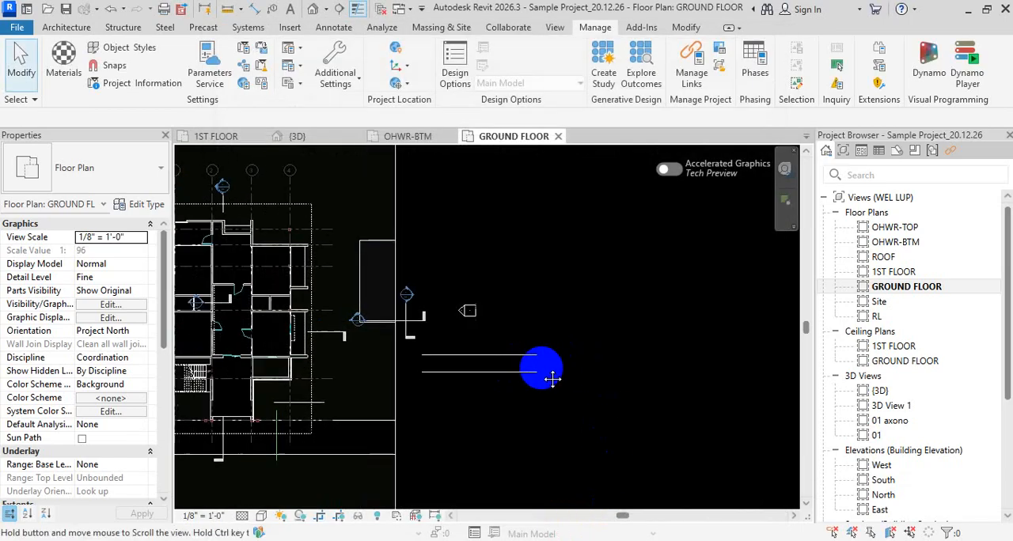
click(519, 362)
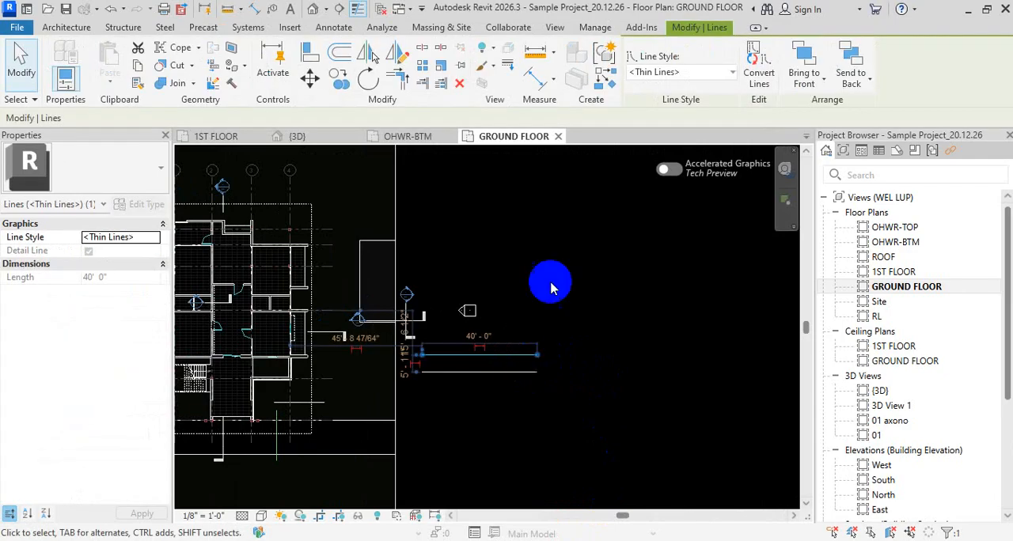
click(727, 76)
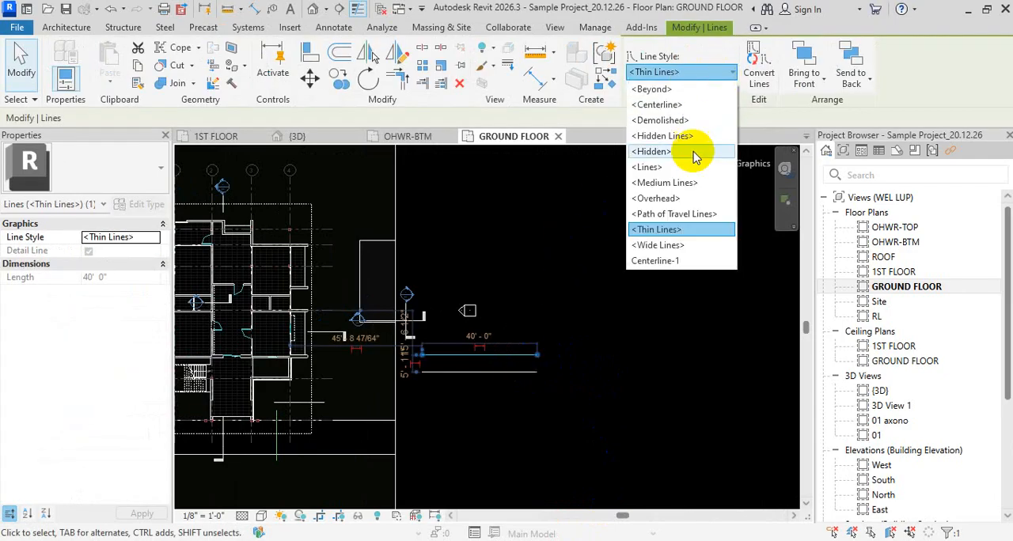
click(678, 262)
click(626, 369)
scroll(491, 362, up, 5)
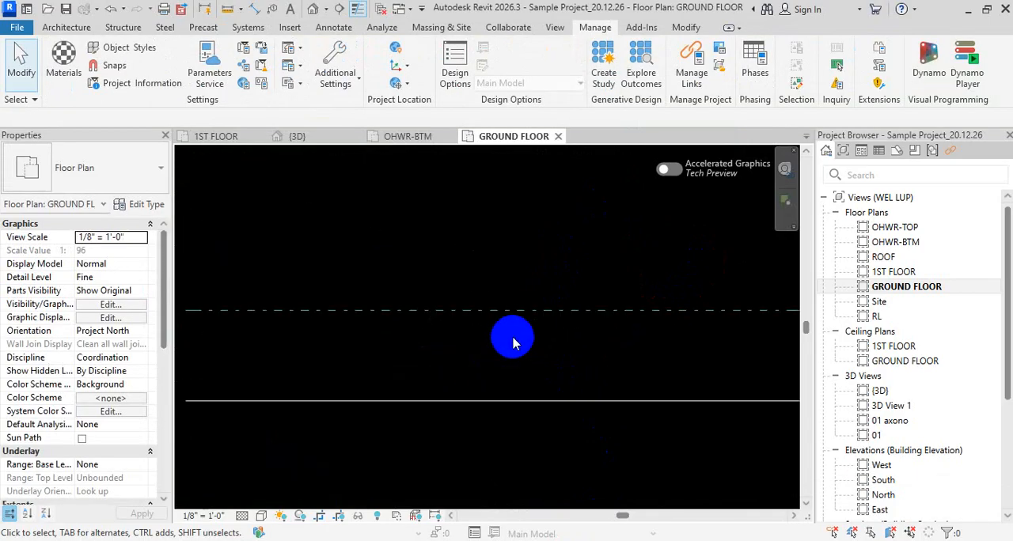
scroll(513, 342, down, 3)
- Nudge the lower detail line upward, closer to the upper one
click(517, 372)
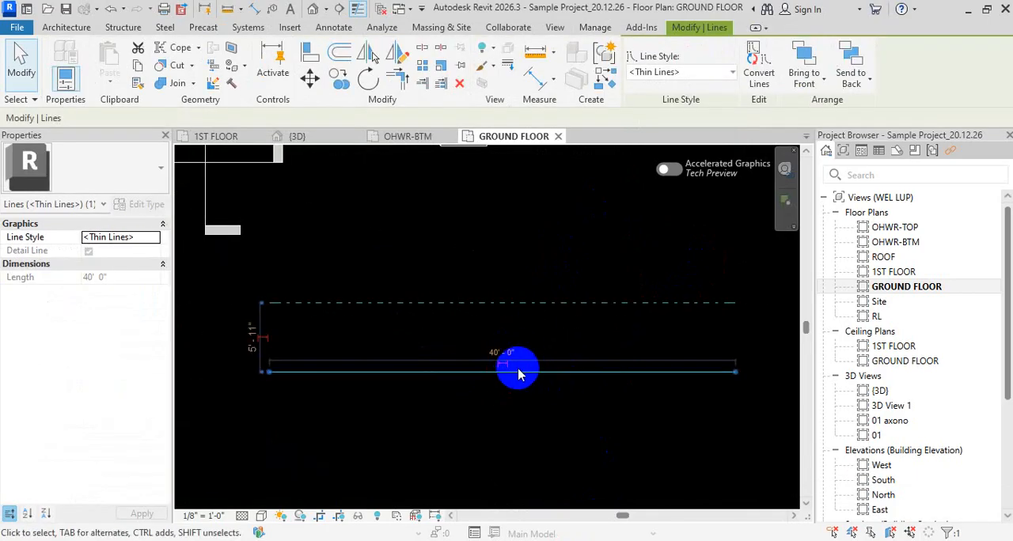
key(Up)
key(Up)
key(Up)
key(Up)
key(Up)
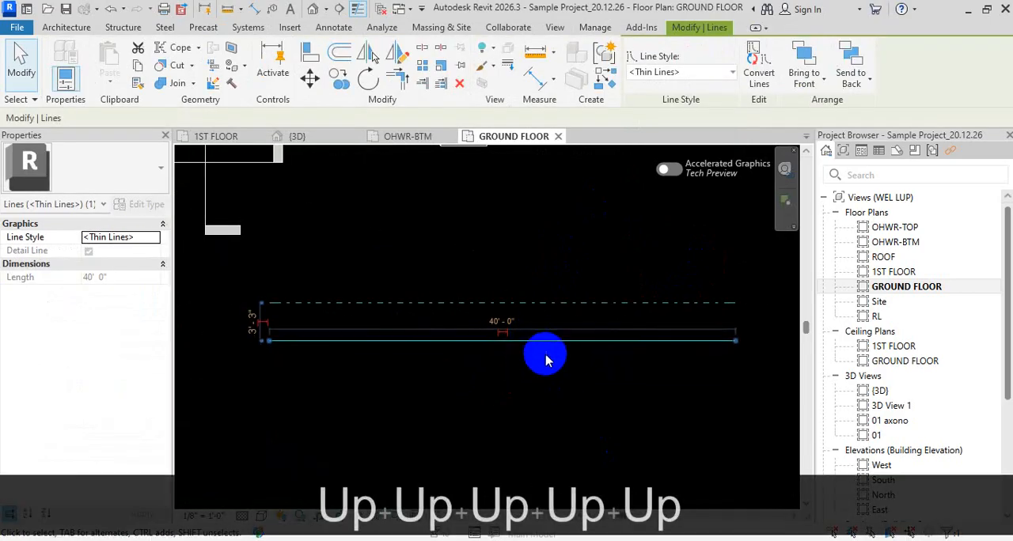
key(Up)
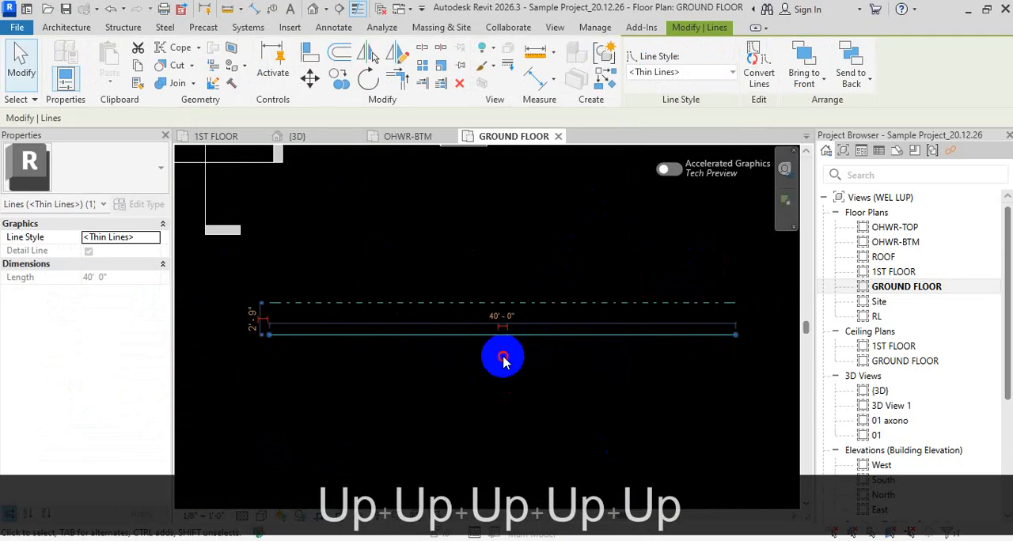
- Assign the <Centerline> style to the lower detail line
click(503, 360)
click(552, 335)
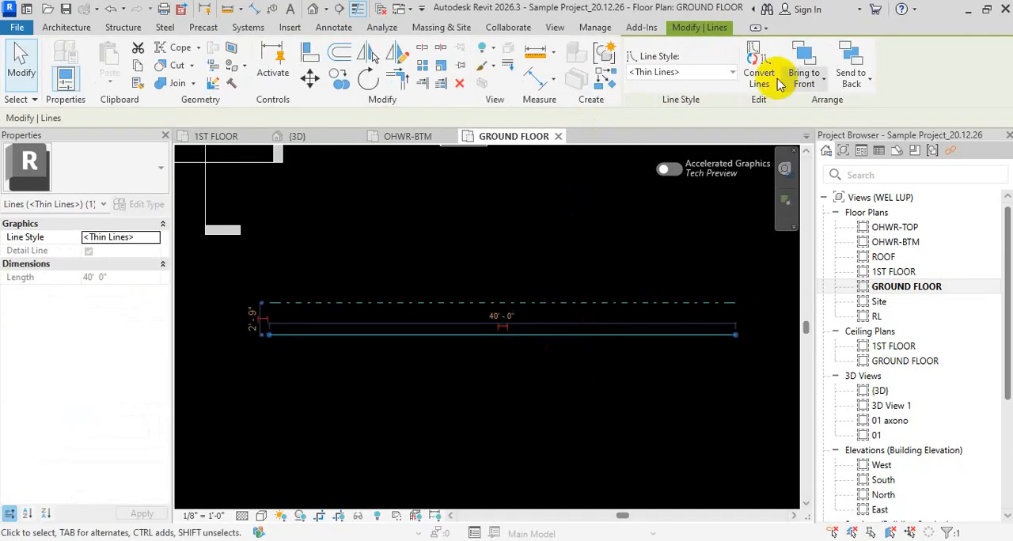
click(727, 72)
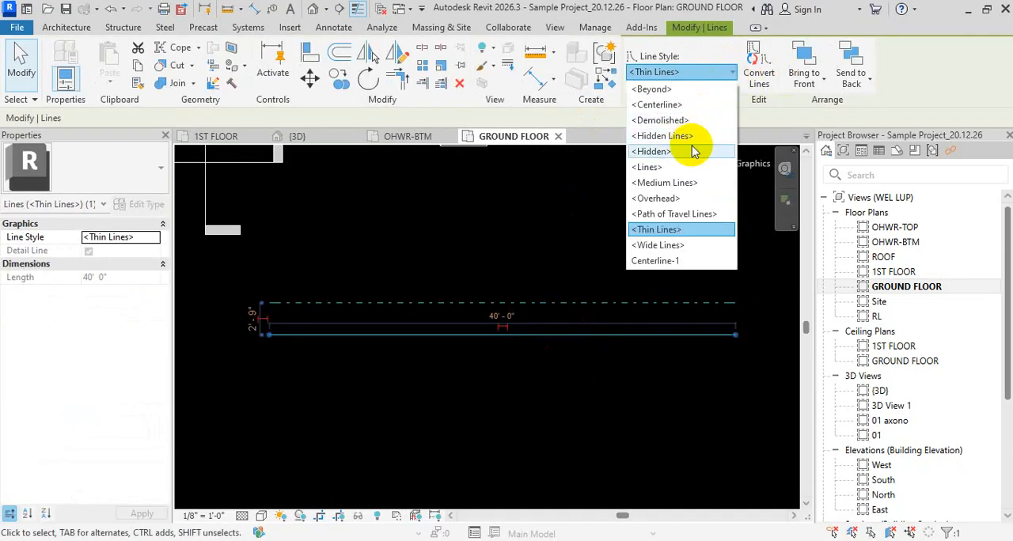
click(688, 105)
click(621, 405)
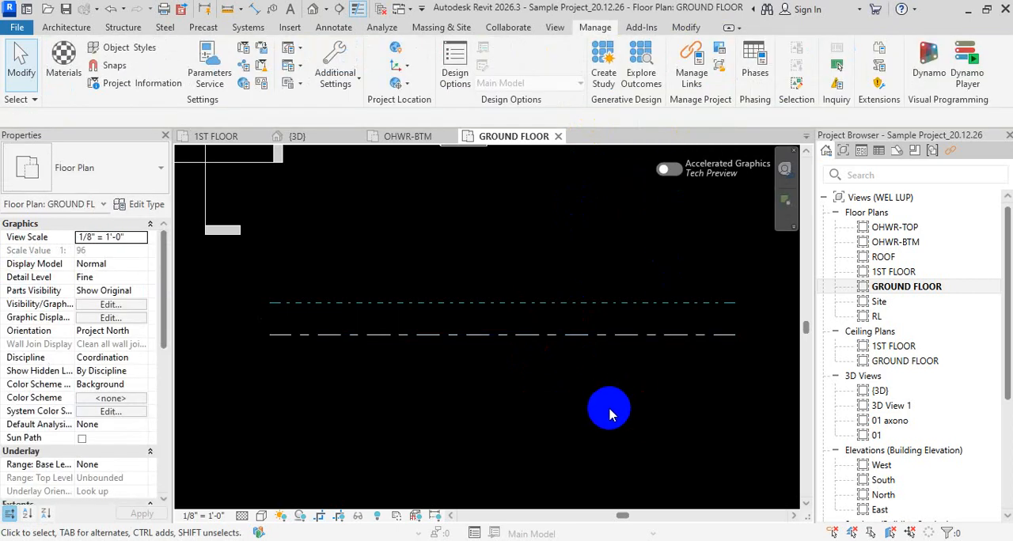
- Compare the dash patterns of the two detail lines up close, toggling the thin lines display
drag(608, 415, 486, 203)
scroll(545, 337, up, 2)
click(558, 400)
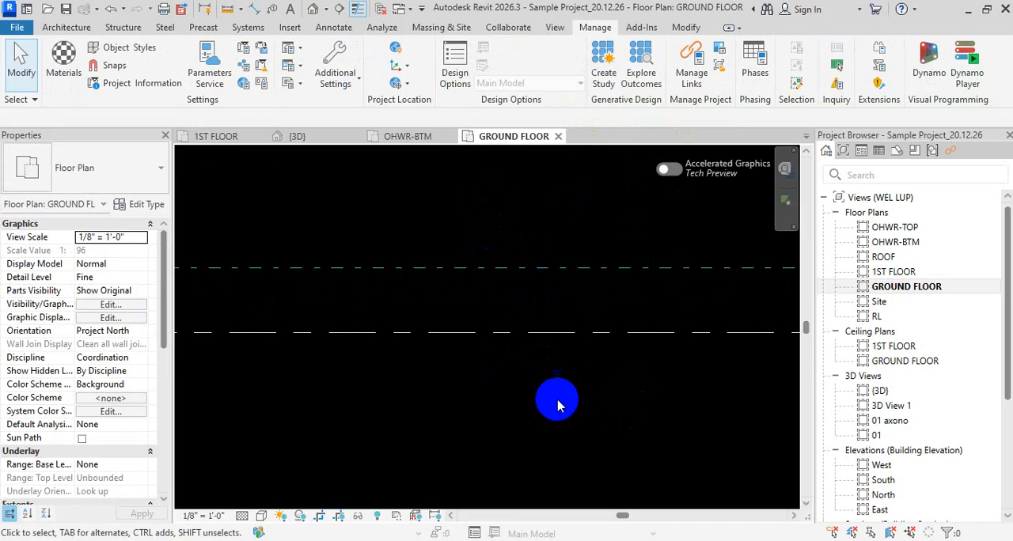
key(t)
key(l)
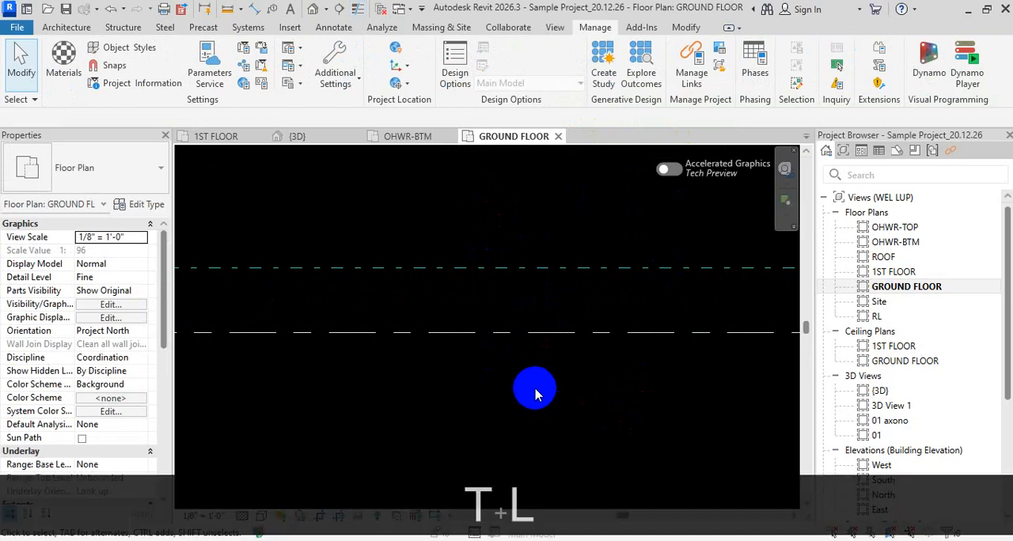
key(Escape)
key(Escape)
scroll(558, 391, down, 1)
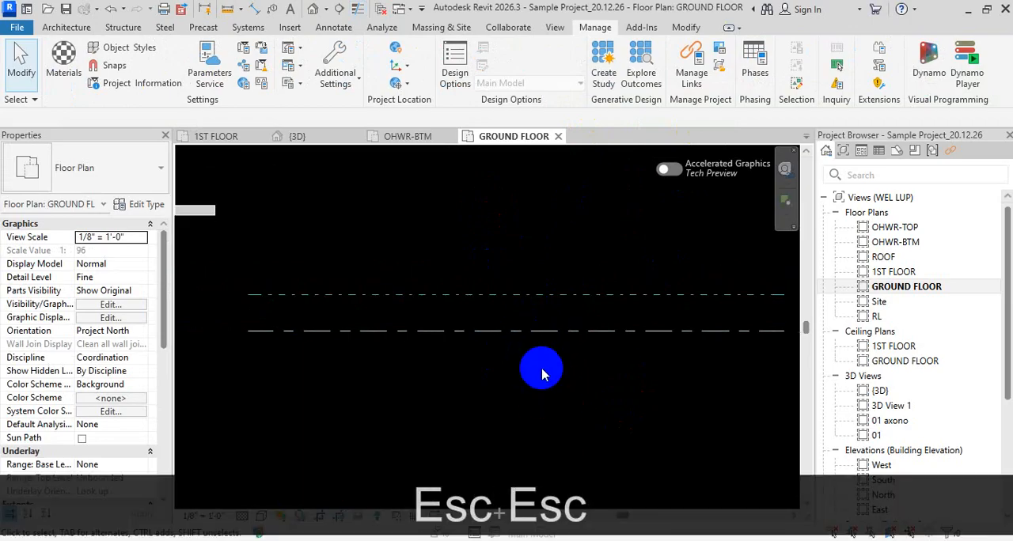
drag(544, 381, 472, 223)
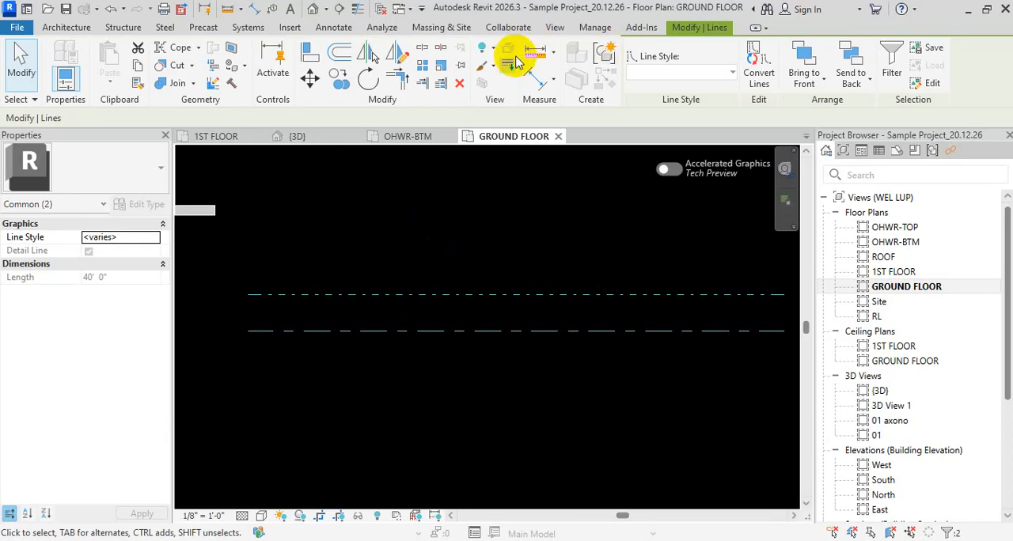
click(546, 247)
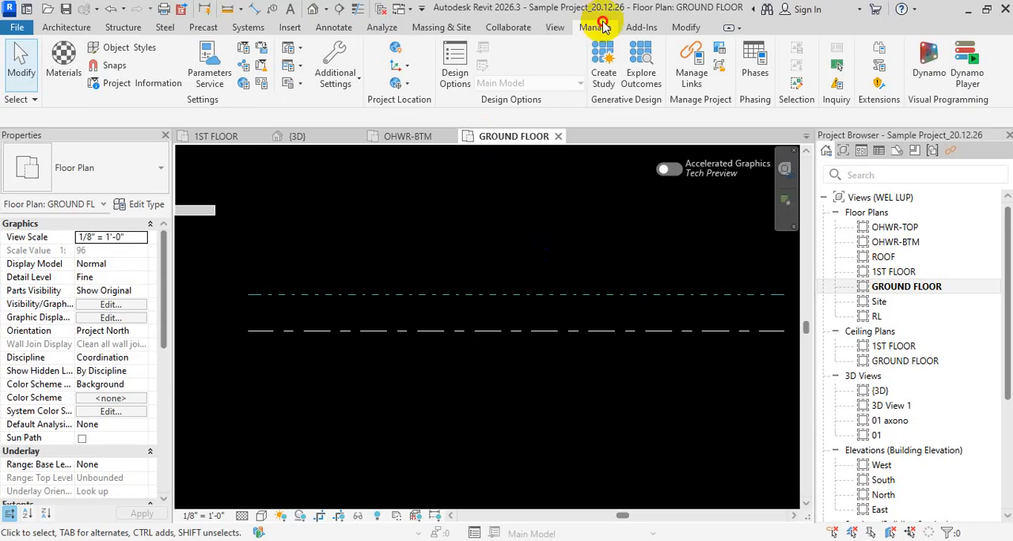
- Look through the drafting fill patterns available in the project, including Crosshatch and Diagonal down
click(335, 54)
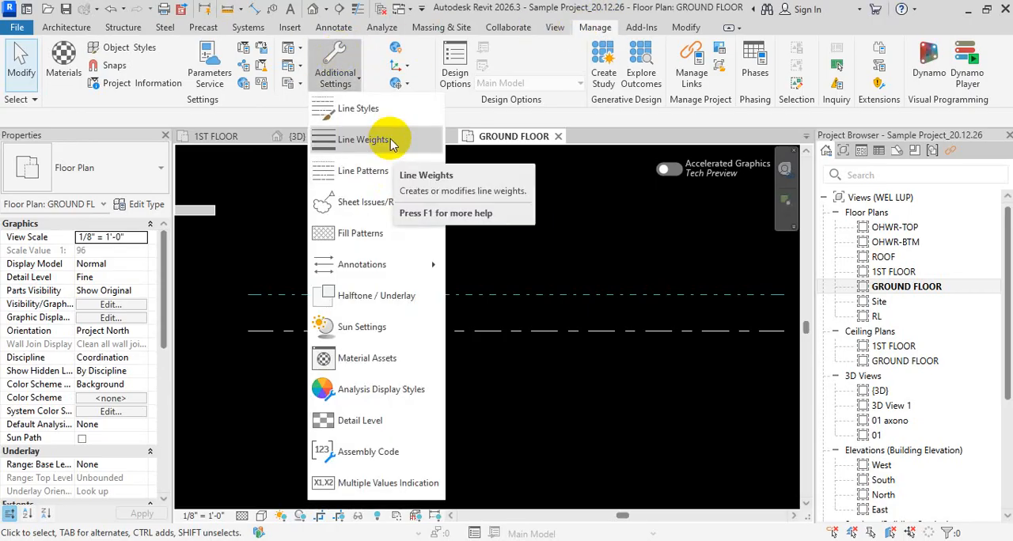
click(378, 231)
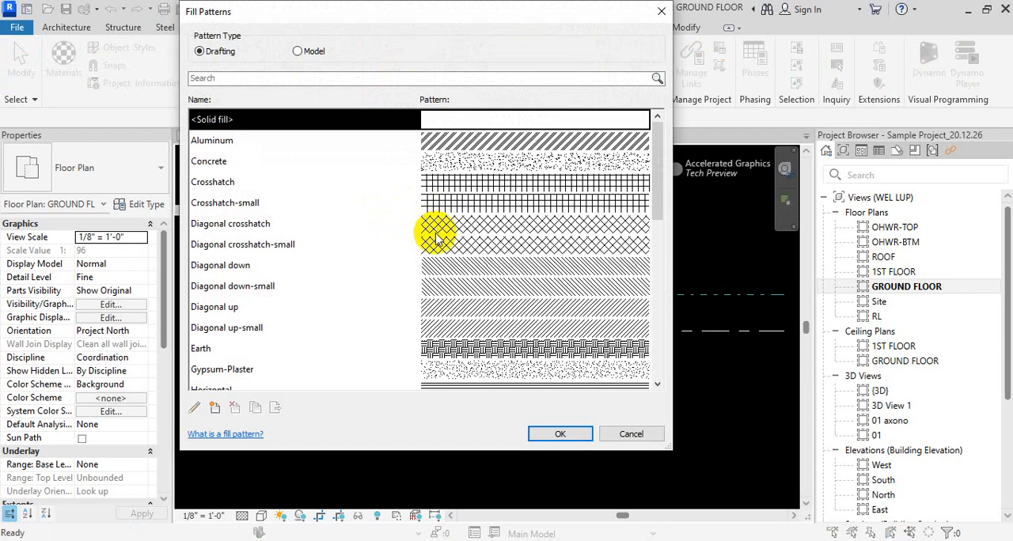
scroll(370, 212, down, 10)
scroll(369, 229, up, 10)
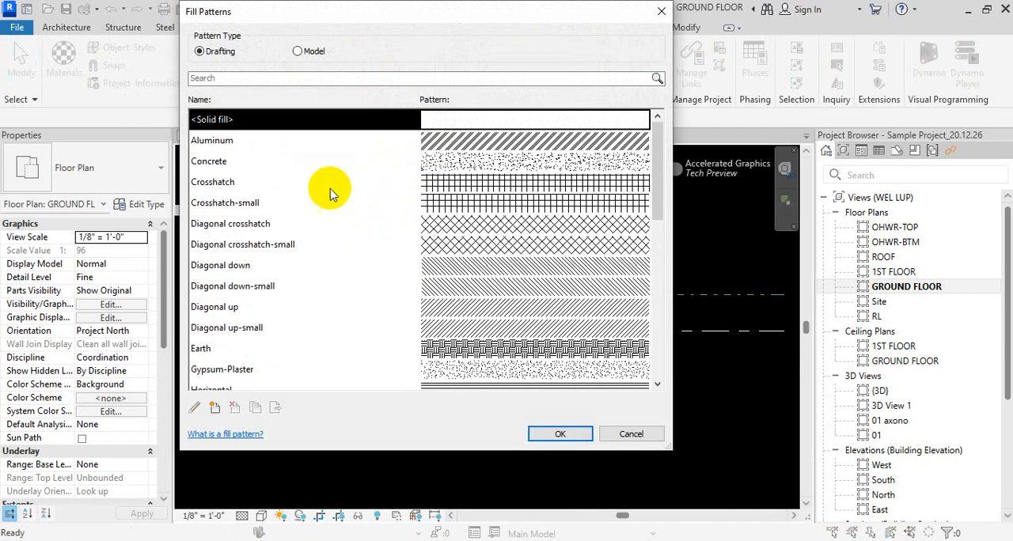
click(309, 184)
click(346, 264)
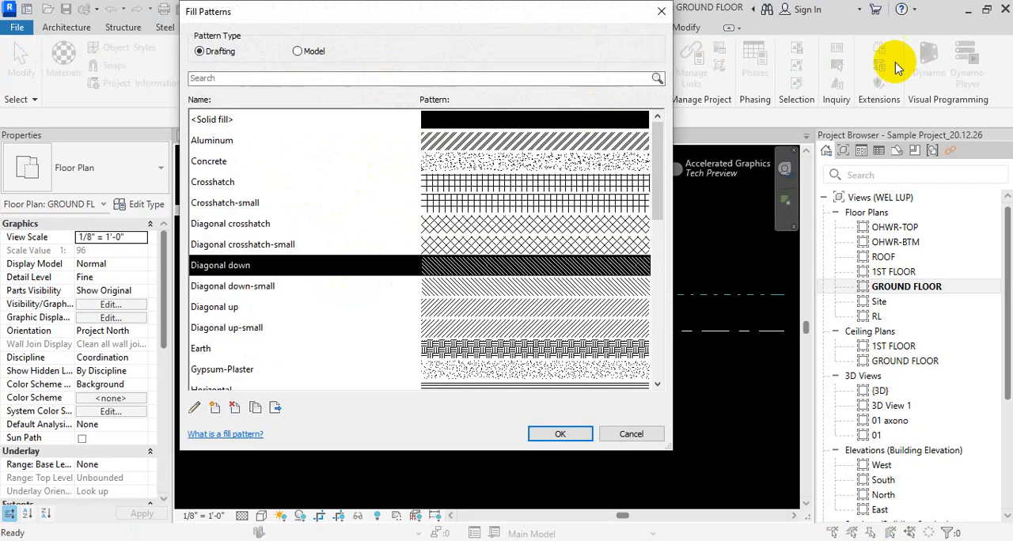
scroll(625, 356, down, 10)
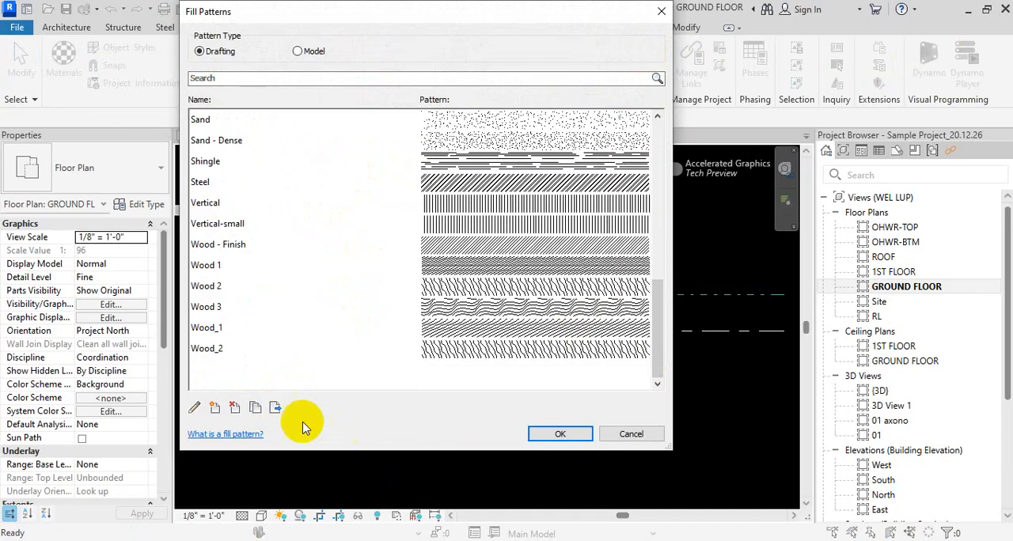
- Examine the basic settings and host layer orientation options for a new drafting fill pattern without creating one
click(214, 410)
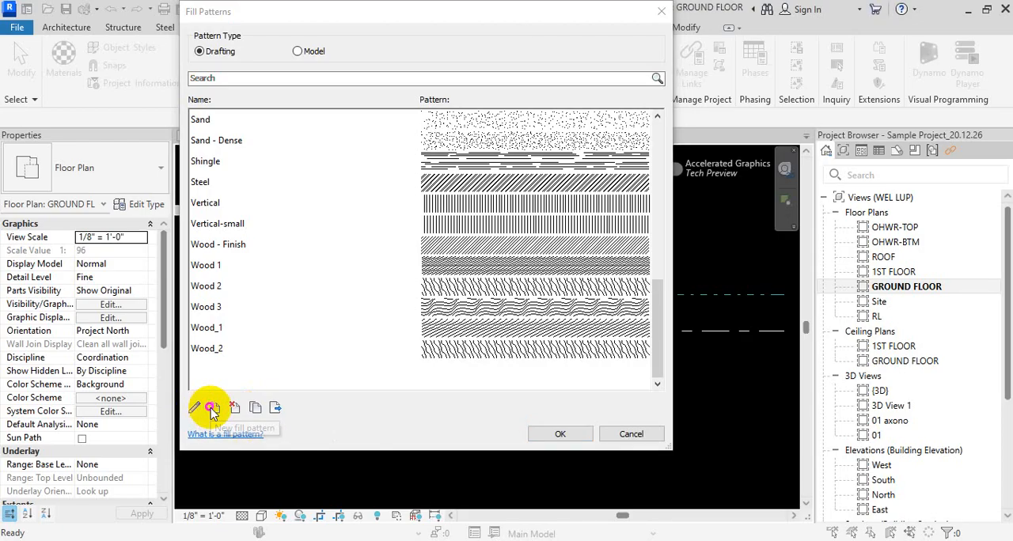
key(Escape)
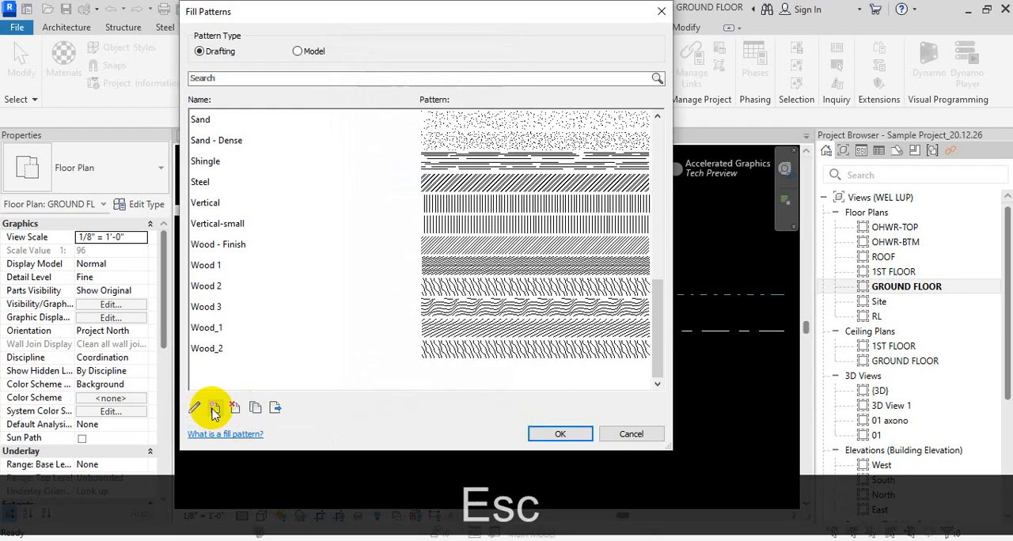
click(213, 410)
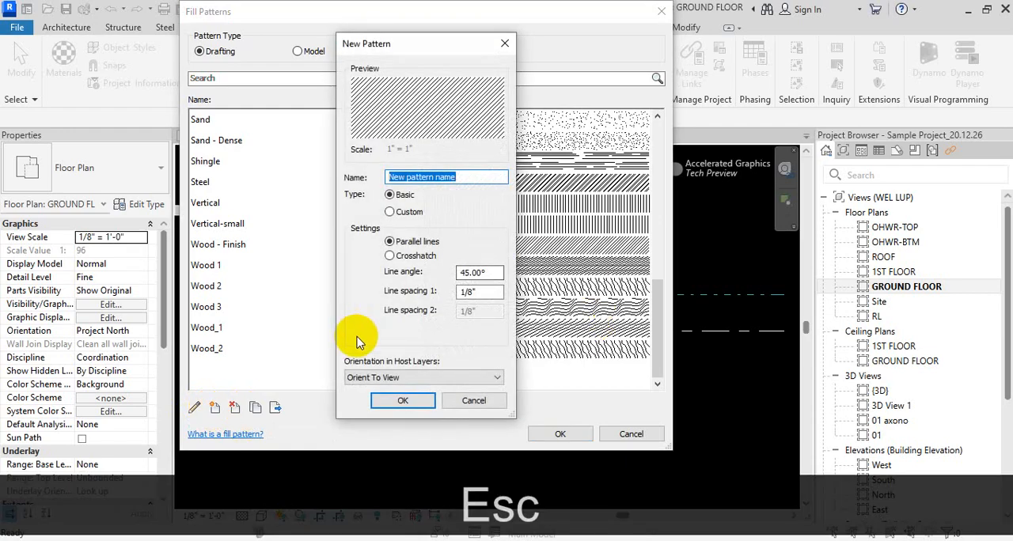
click(485, 378)
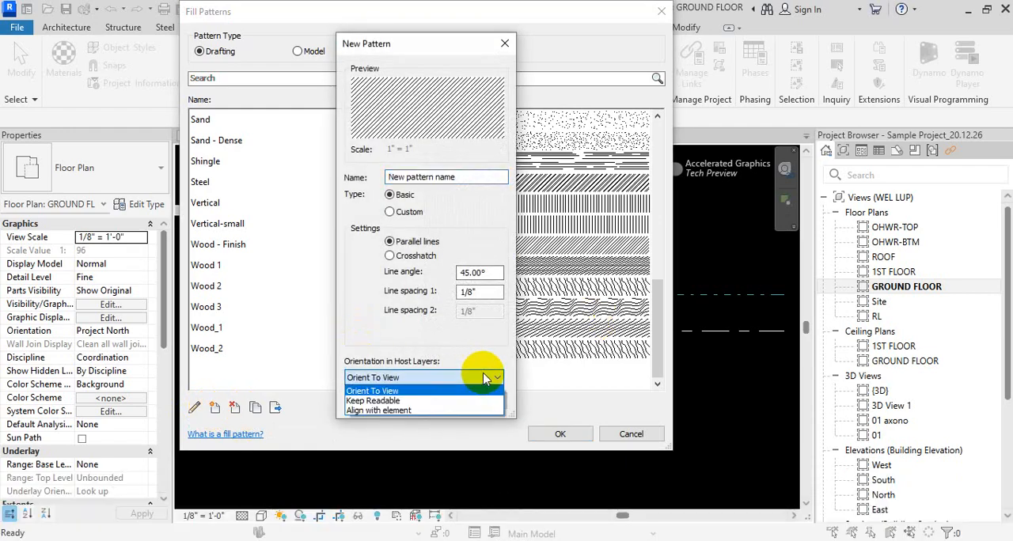
click(462, 343)
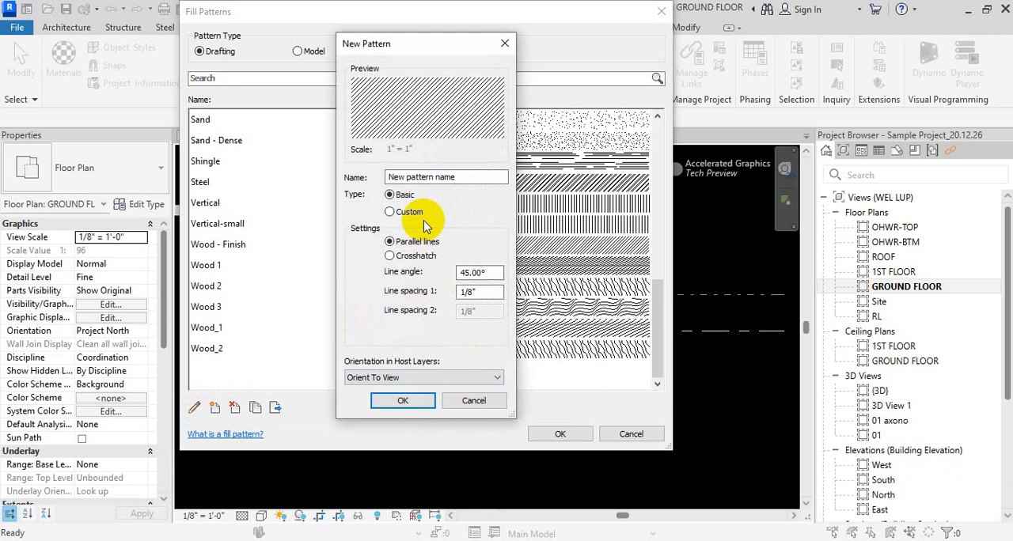
key(Escape)
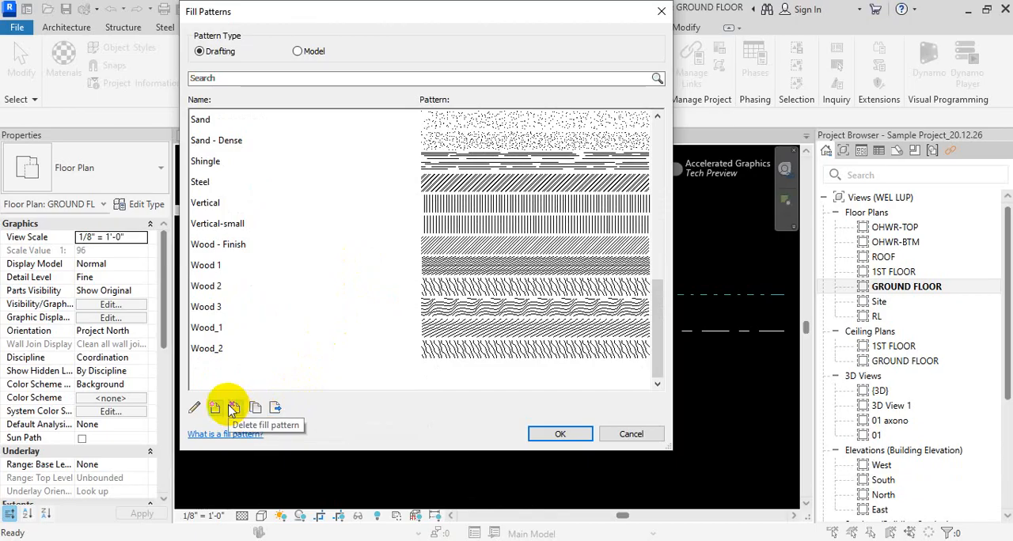
scroll(368, 285, up, 8)
click(380, 267)
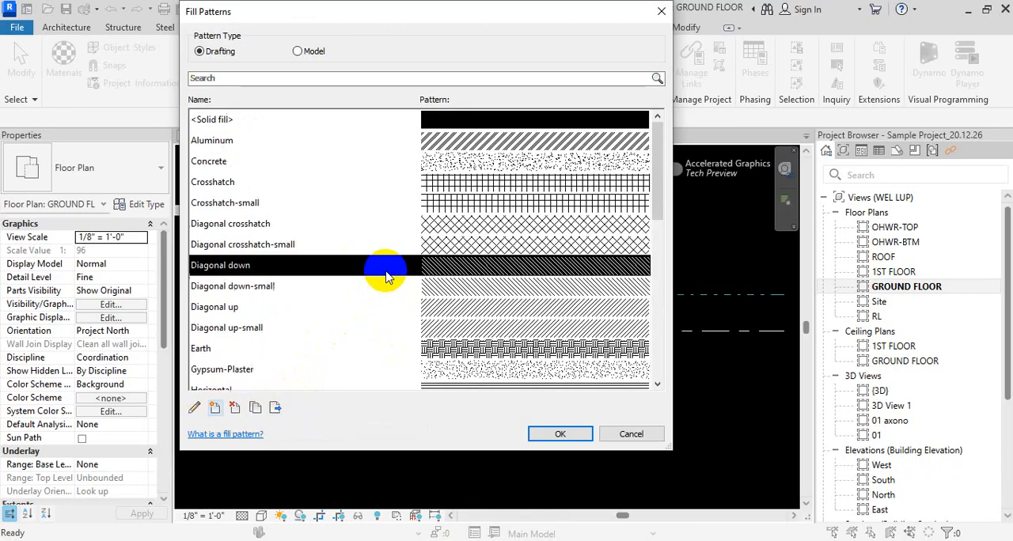
click(662, 11)
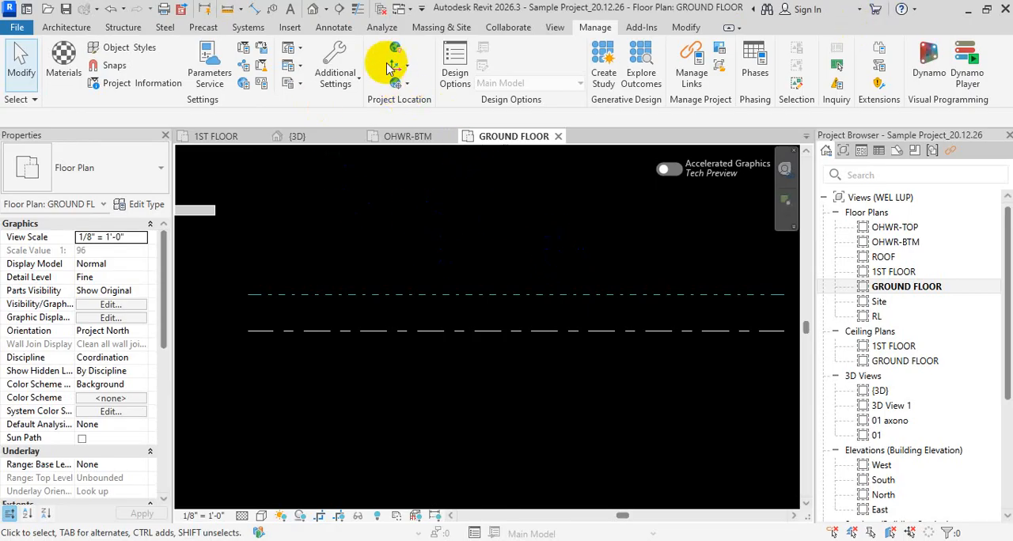
- Examine the Custom type settings for a new drafting fill pattern and its hatch pattern (*.pat) file import, without creating one
click(336, 57)
click(366, 238)
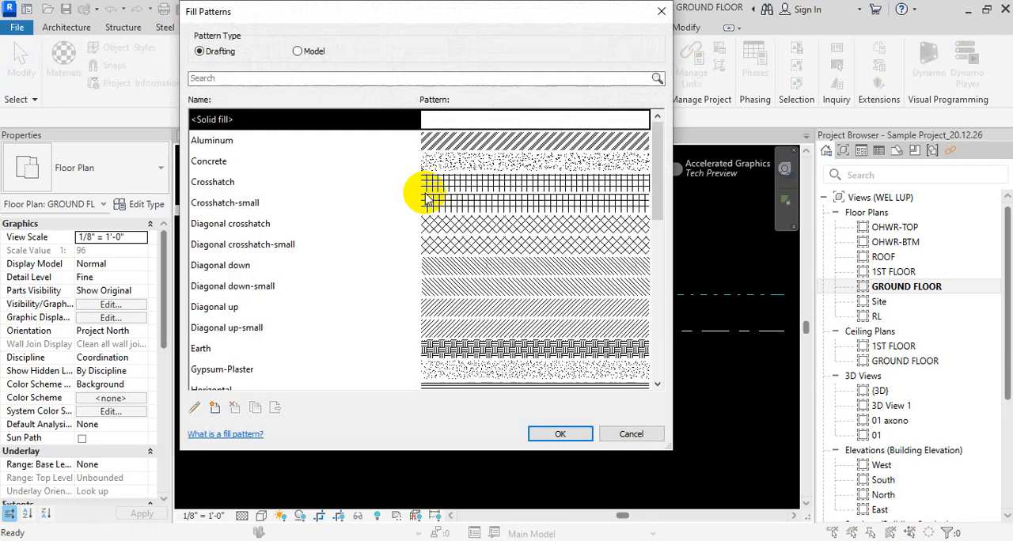
click(215, 408)
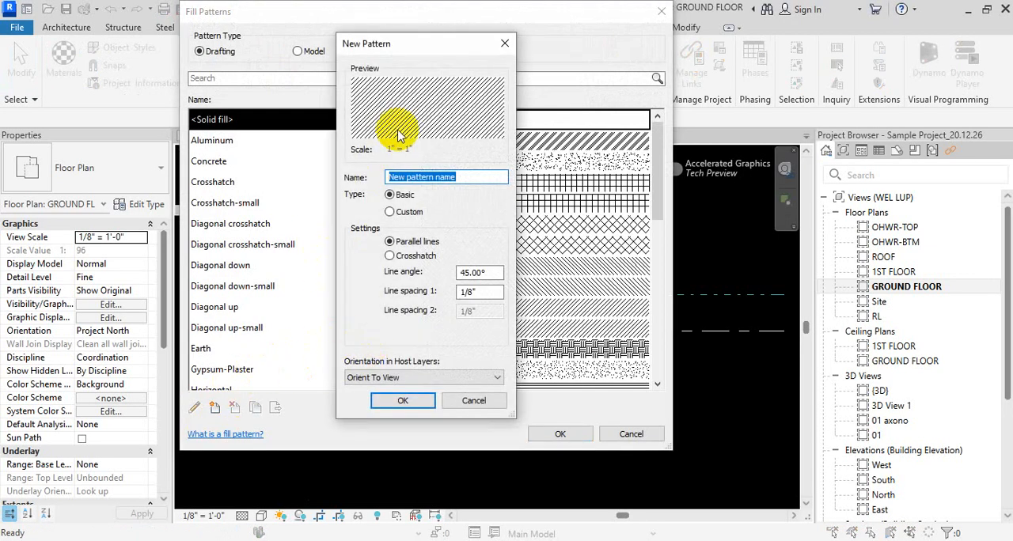
click(402, 212)
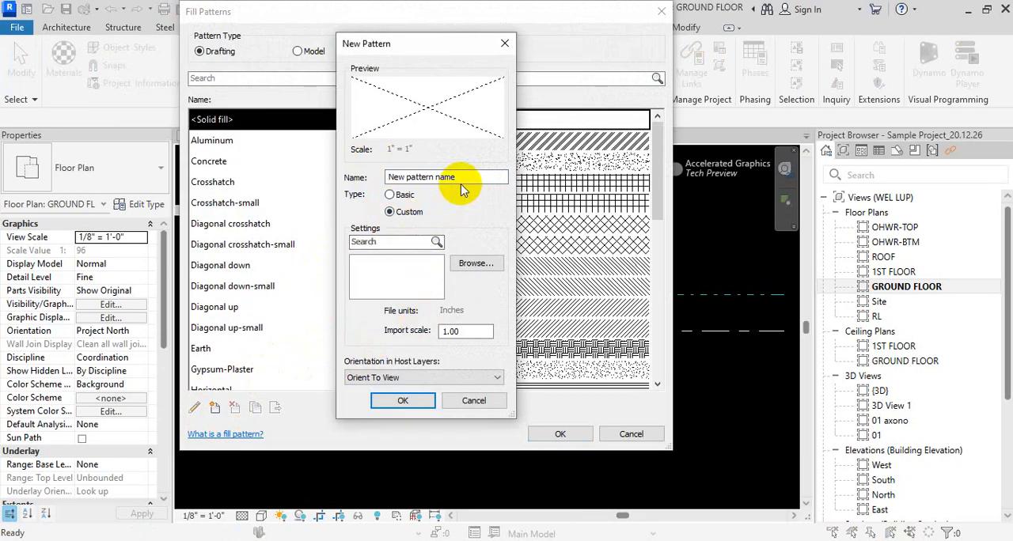
click(476, 264)
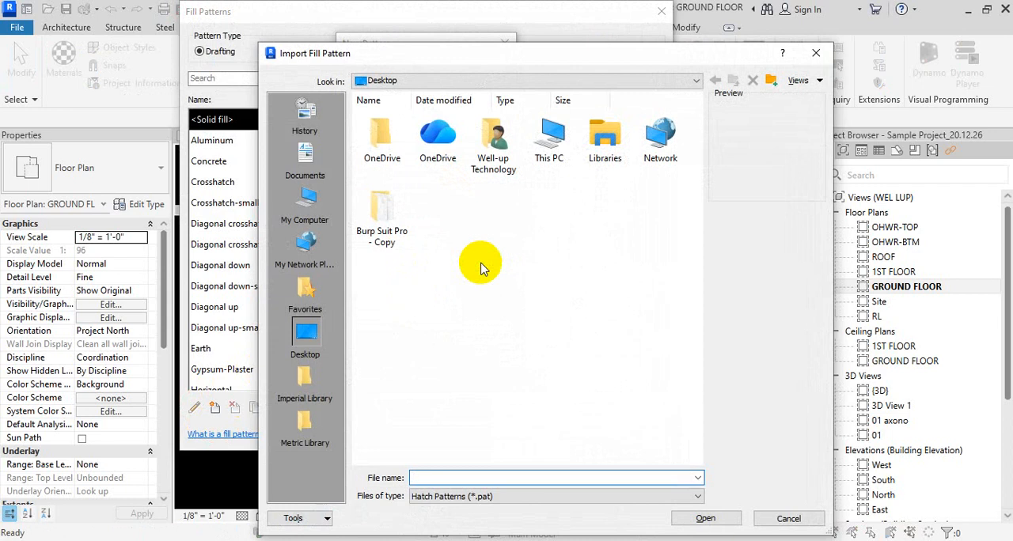
key(Escape)
key(Escape)
key(Escape)
key(Escape)
key(Escape)
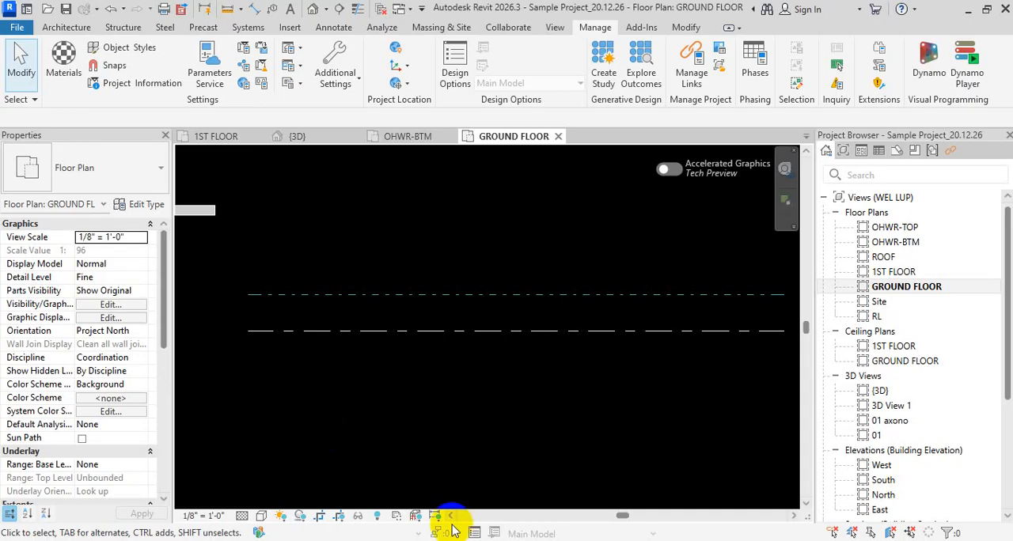
key(Escape)
key(Escape)
key(Escape)
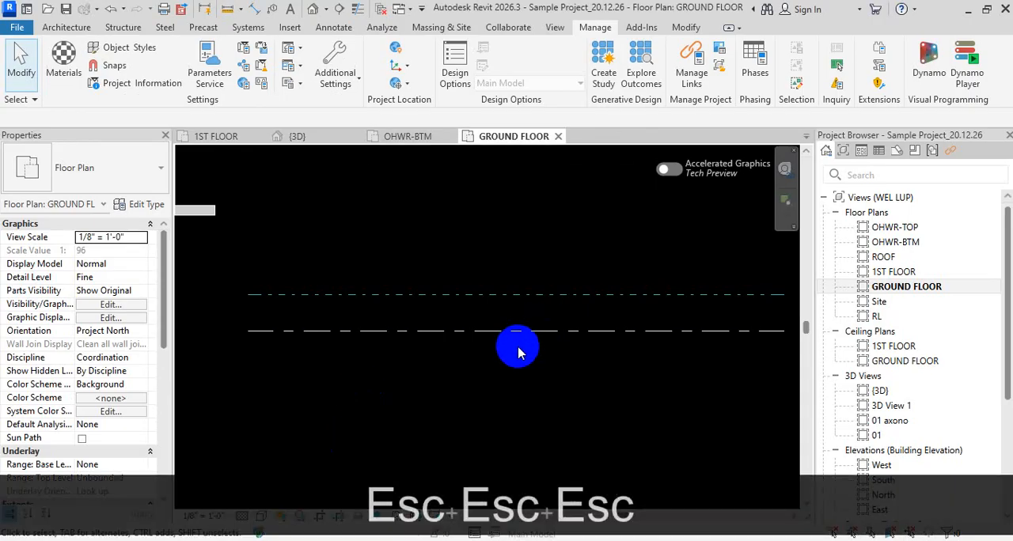
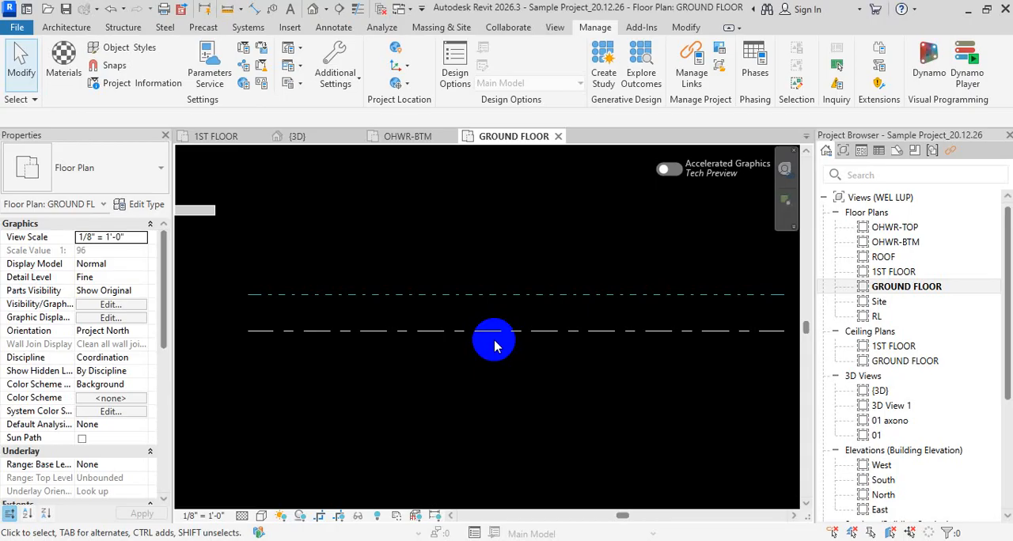
- Launch AutoCAD 2022 - English
key(Escape)
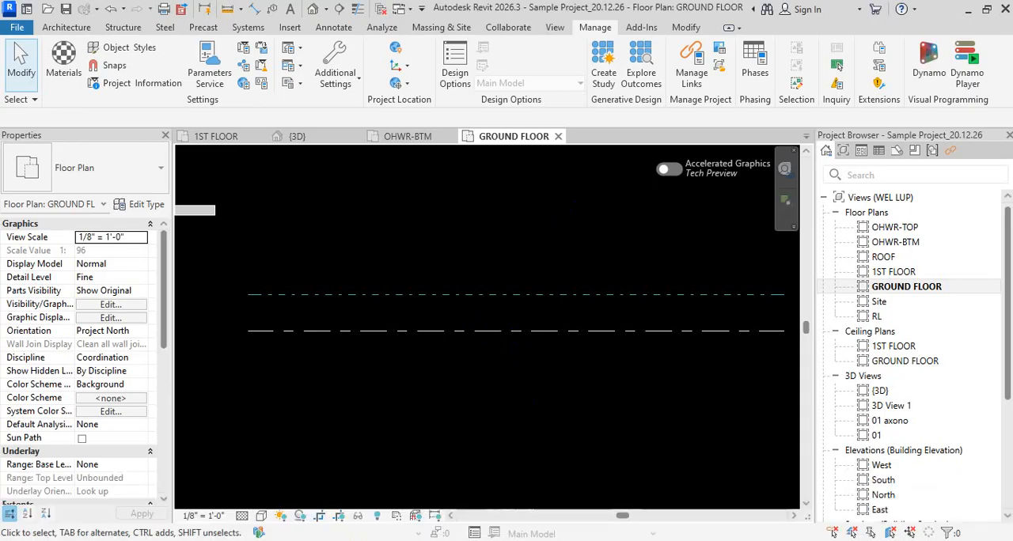
click(9, 531)
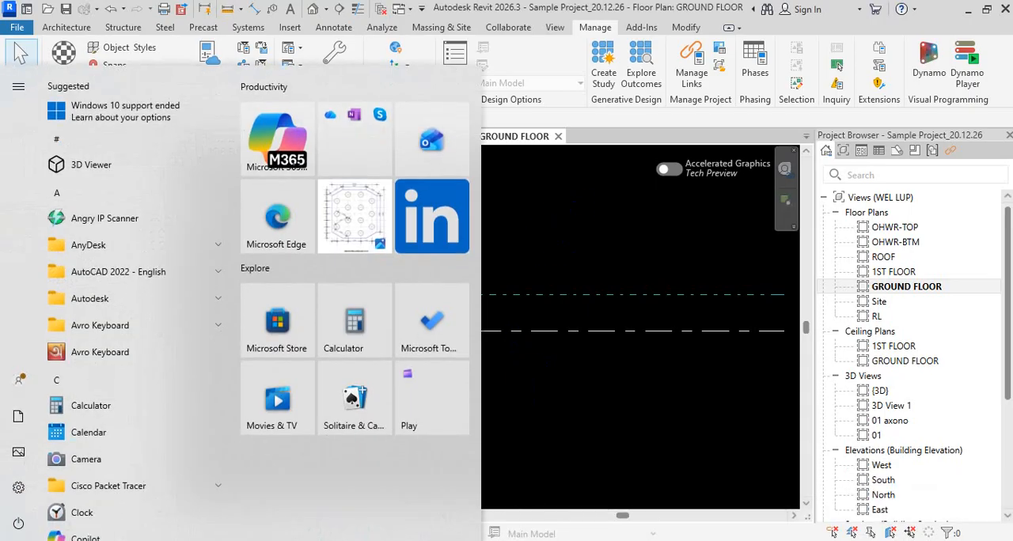
text(cad)
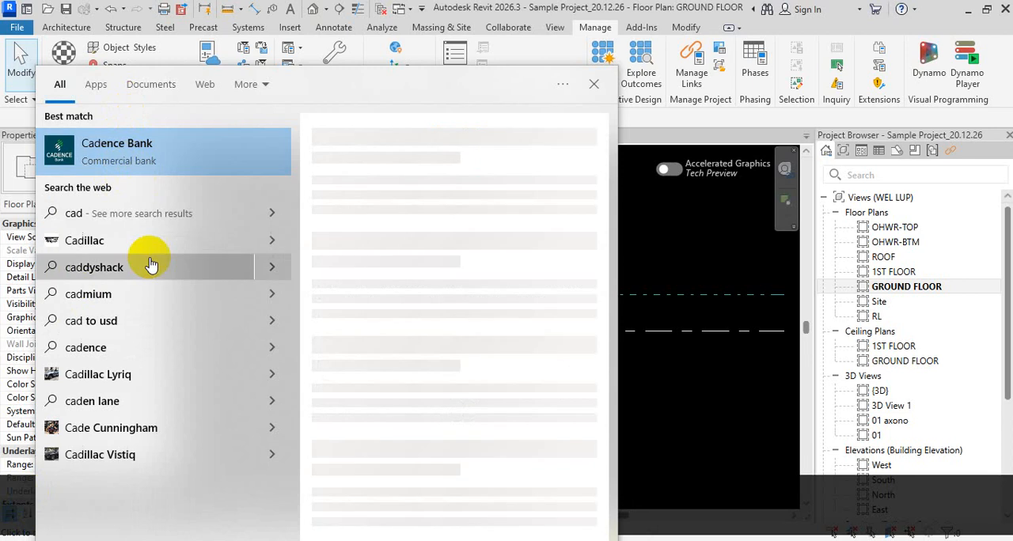
key(BackSpace)
key(BackSpace)
key(BackSpace)
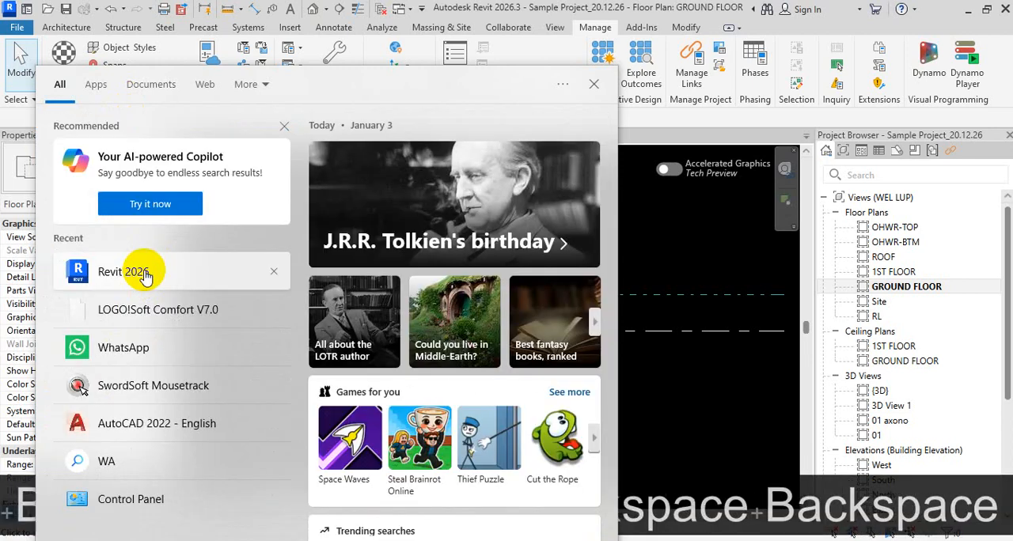
key(BackSpace)
text(a)
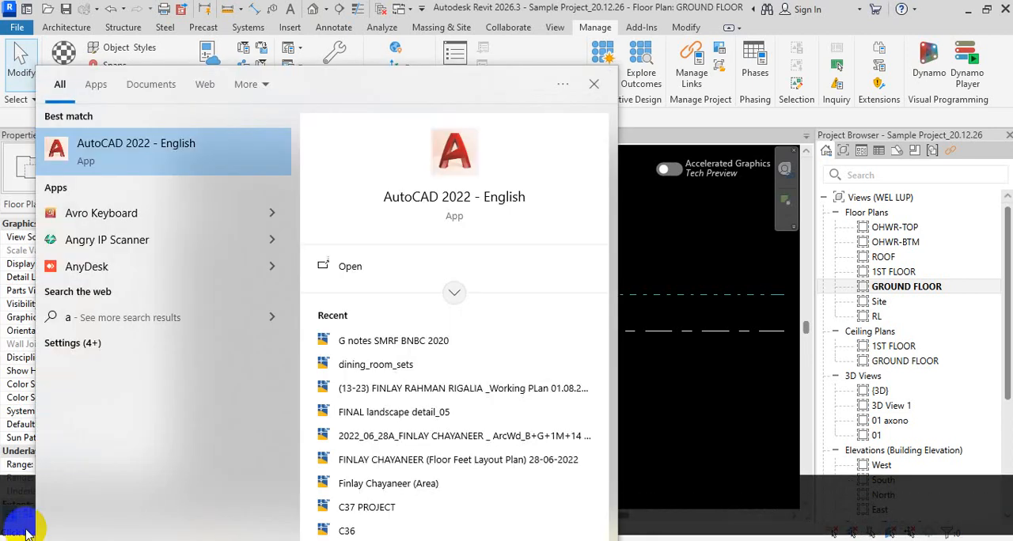
text(uto)
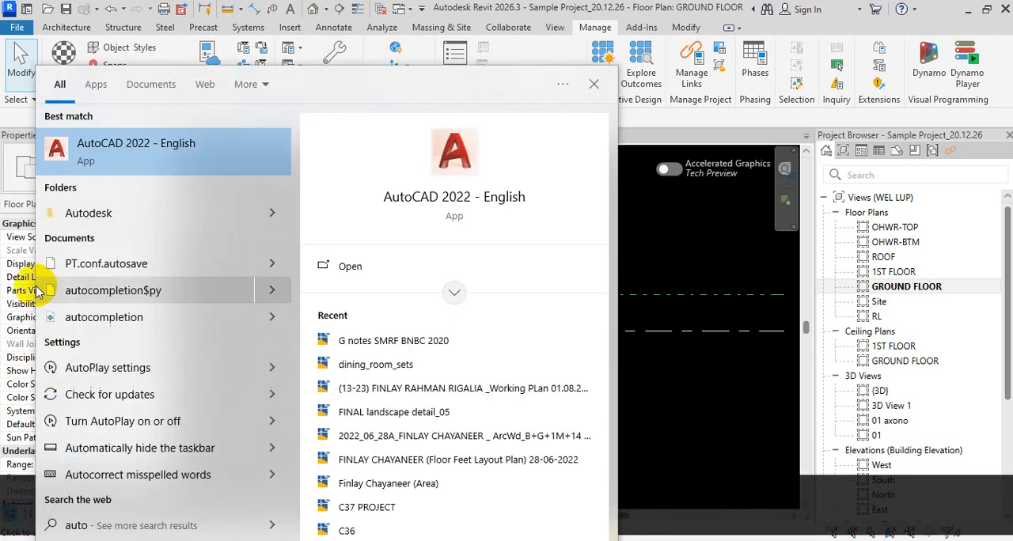
click(148, 148)
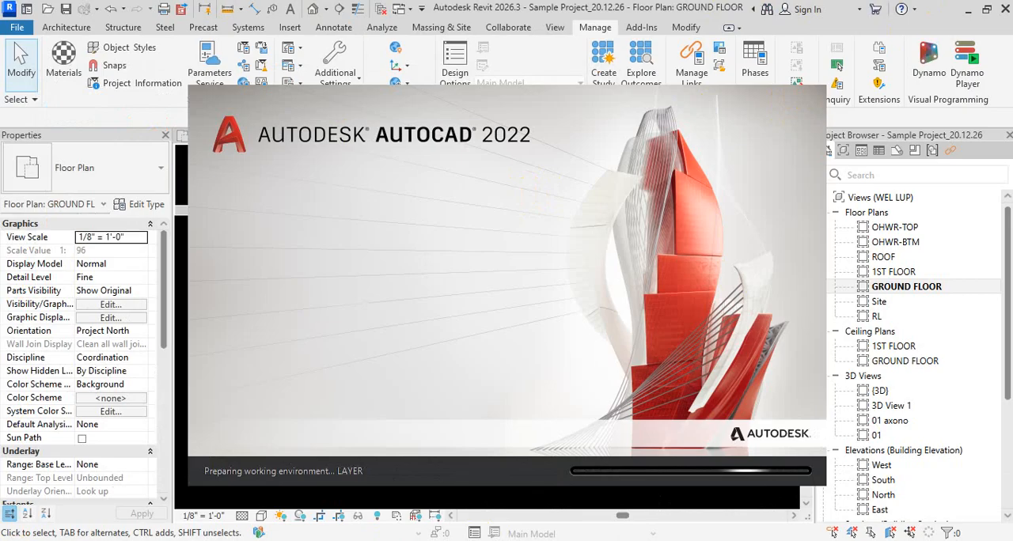
- Switch to Google Chrome and search Google for ".pat"
key(super)
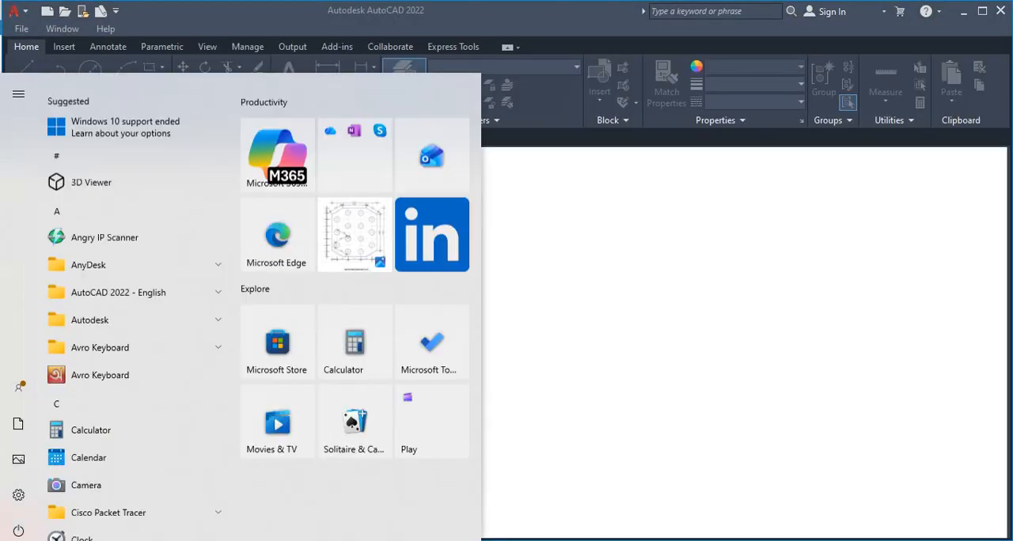
text(goo)
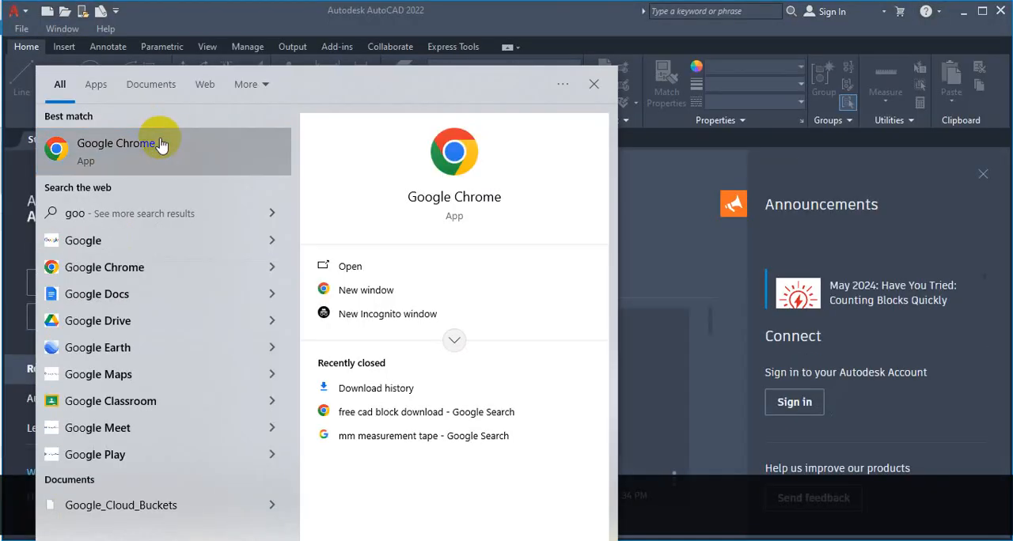
click(161, 145)
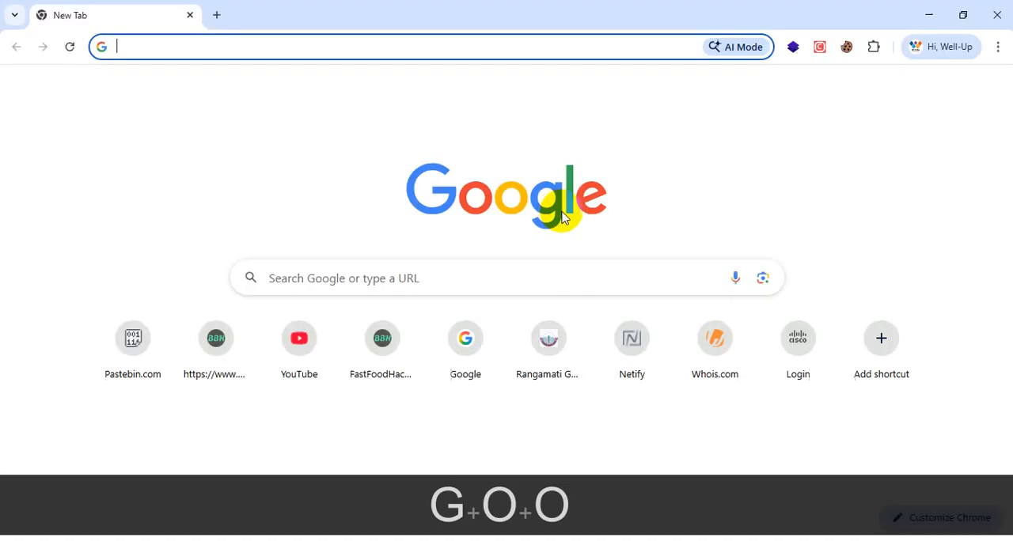
click(370, 277)
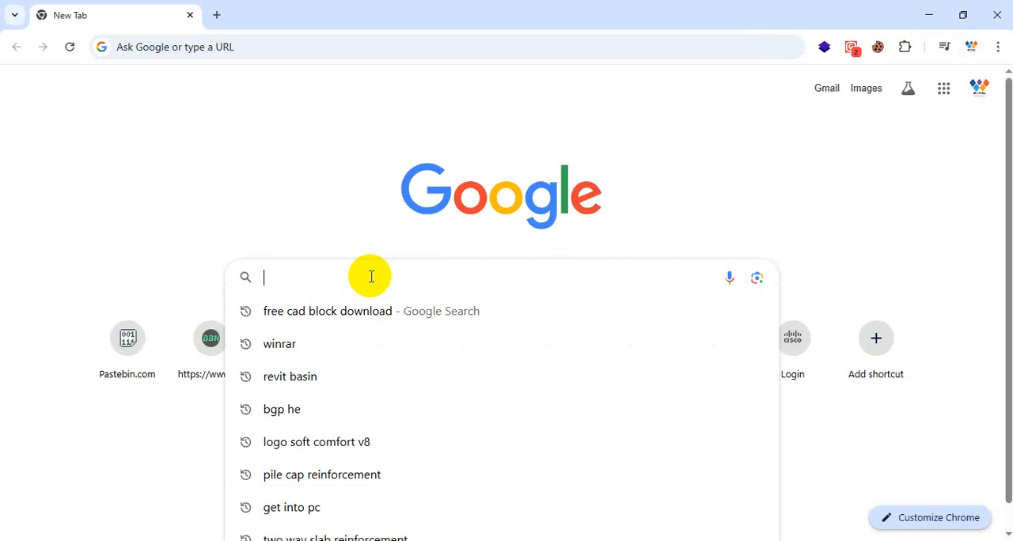
text(.paty)
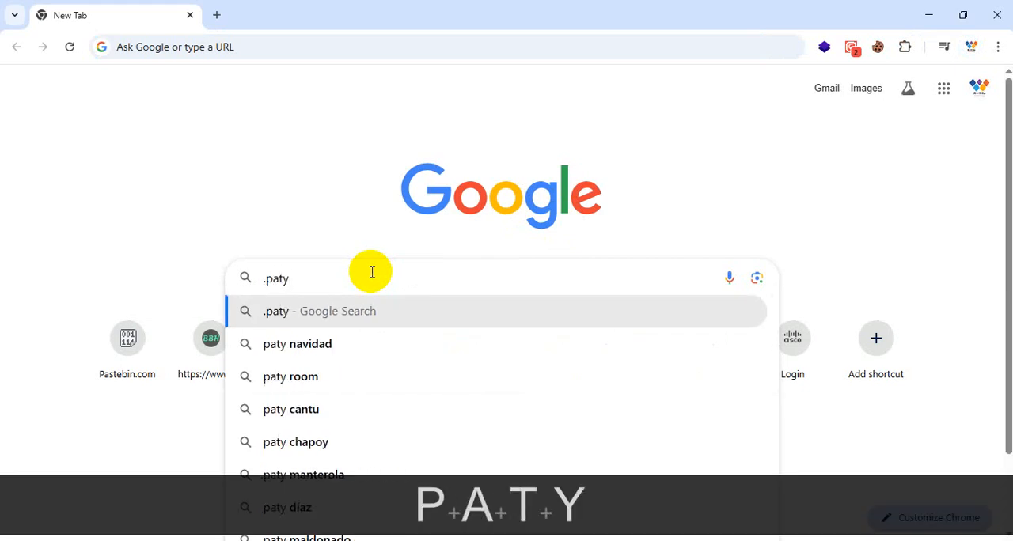
key(BackSpace)
key(Return)
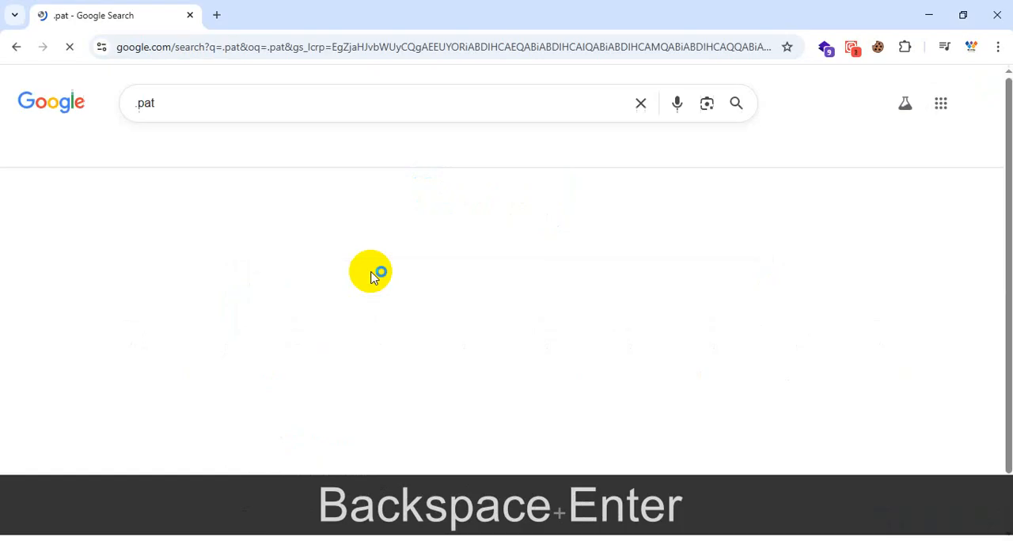
- Refine the pattern file search and open the free Revit hatch pattern download page on rvtfiles.com
click(236, 103)
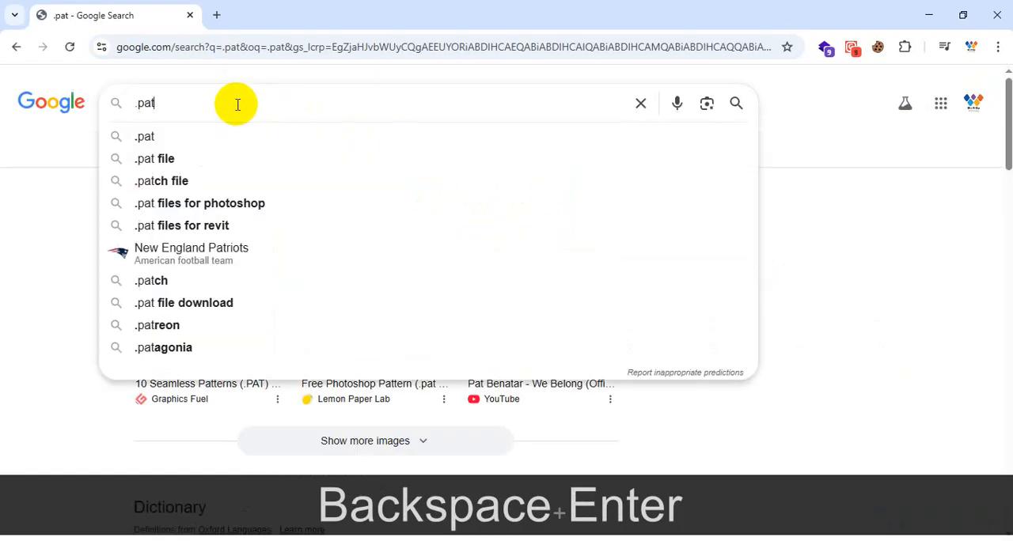
click(202, 183)
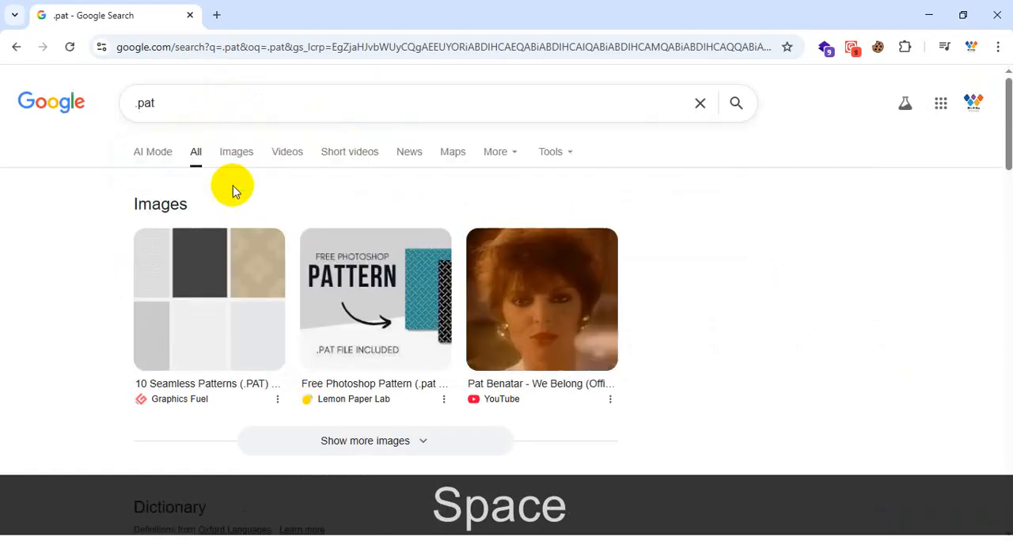
click(255, 236)
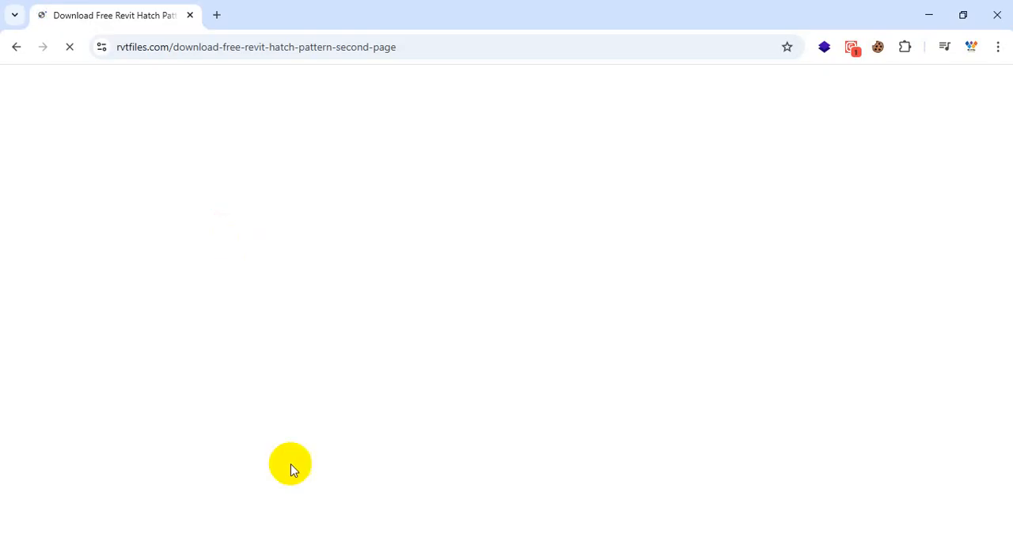
- Switch to WhatsApp and open the fuel tank "Floor Plan - OT--BS--PRES" DWG from the RVTA -25001 group chat in AutoCAD
key(super)
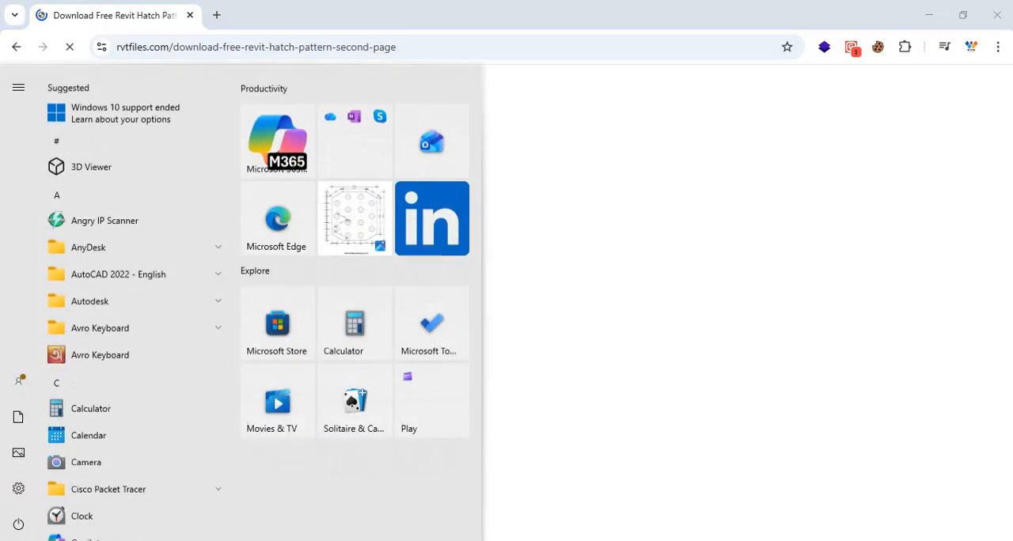
text(wh)
click(172, 134)
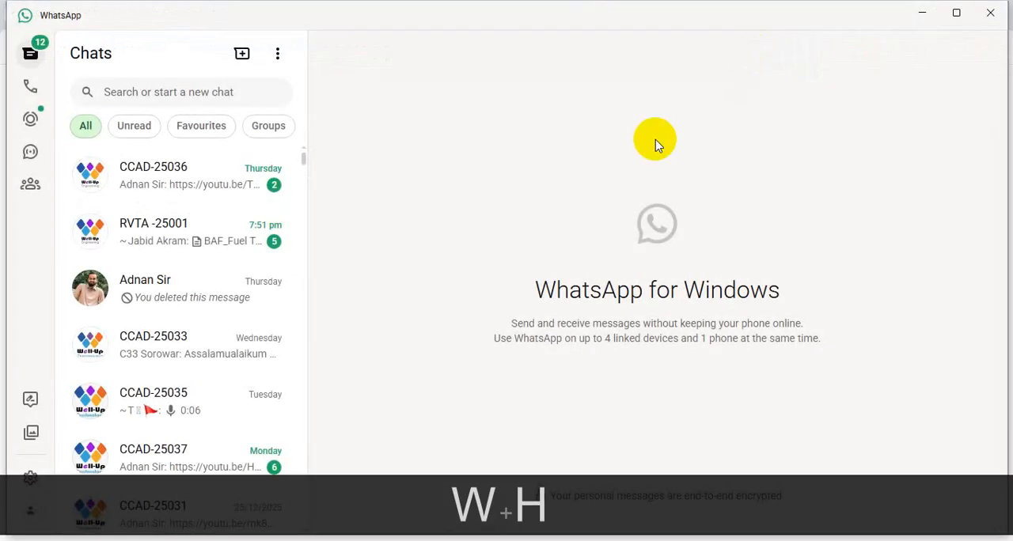
click(275, 251)
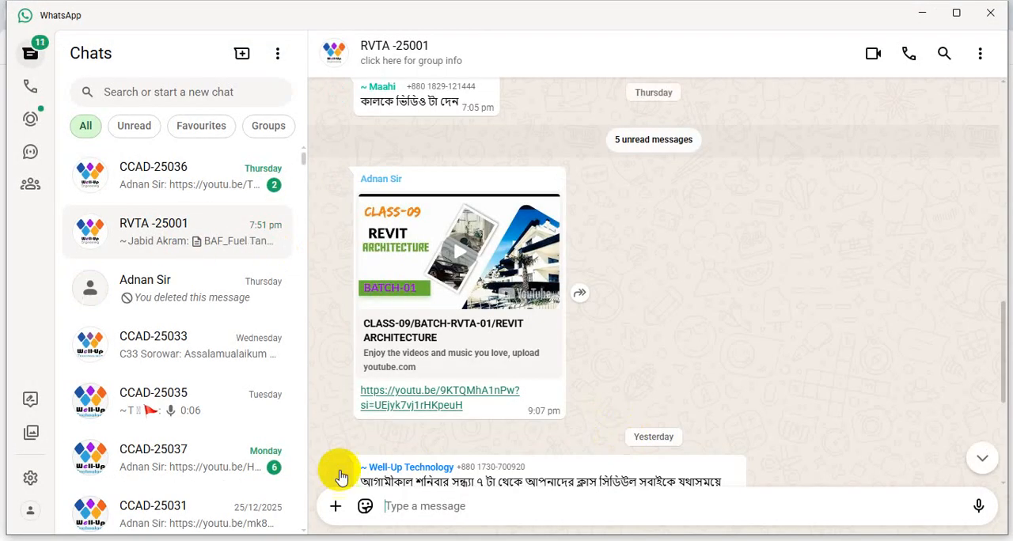
scroll(592, 406, down, 4)
click(425, 464)
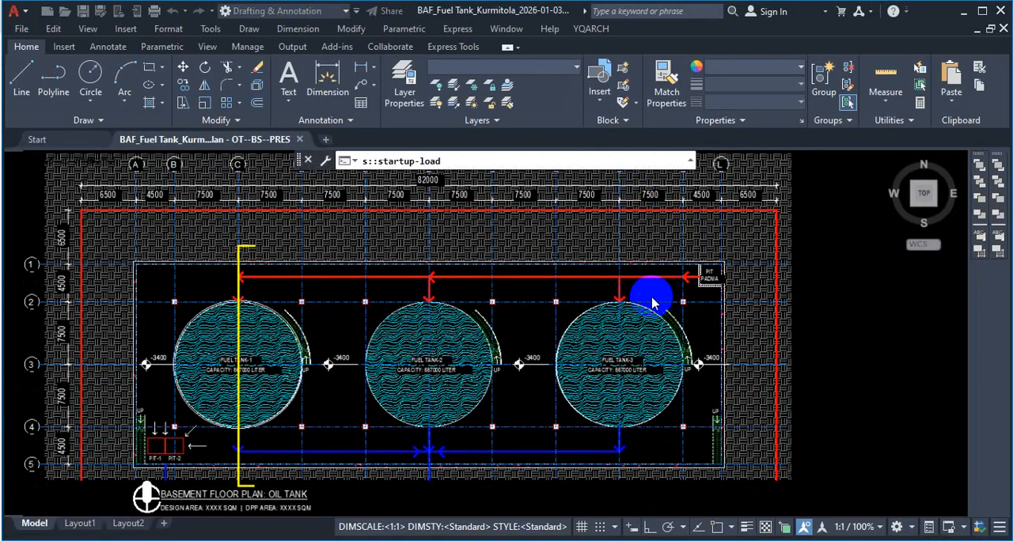
- Examine the hatch patterns around the three fuel tanks and the property line block in the basement floor plan
click(899, 281)
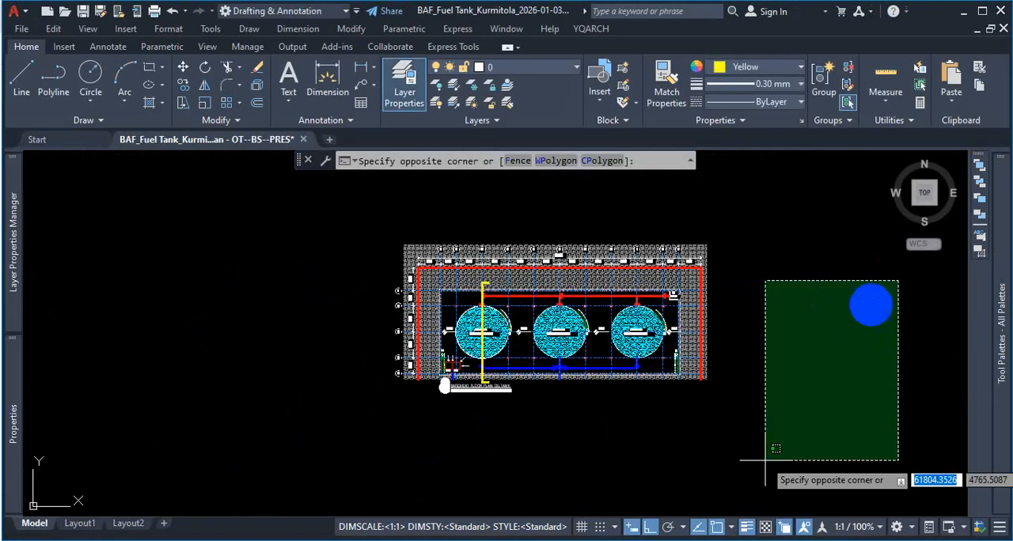
click(823, 311)
key(Escape)
key(Escape)
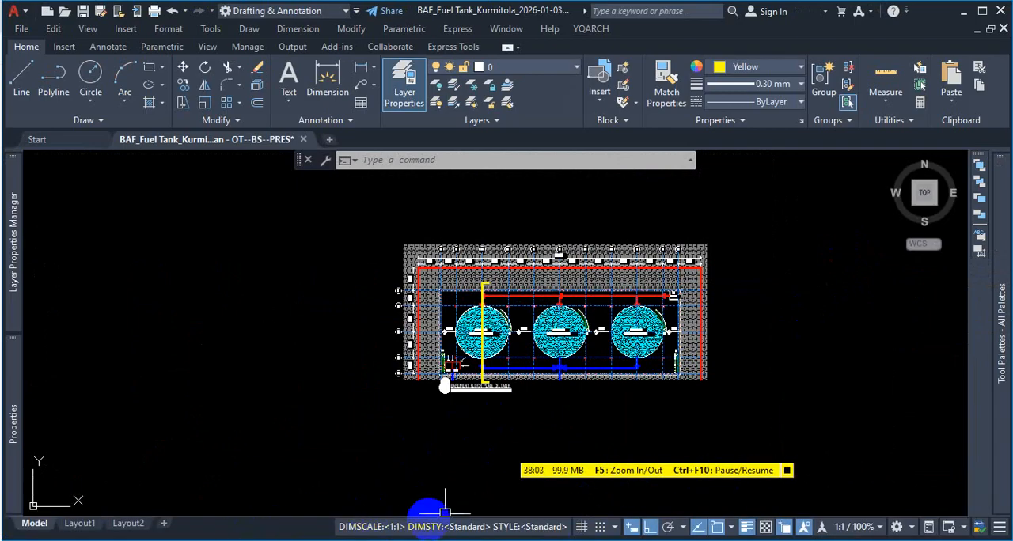
scroll(606, 301, up, 8)
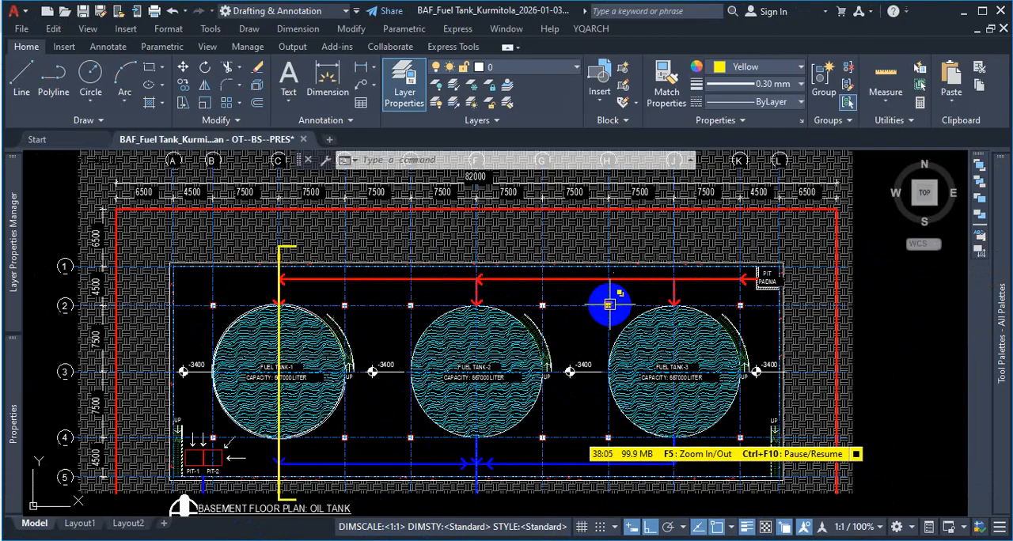
scroll(610, 317, down, 9)
scroll(616, 319, up, 2)
middle_click(616, 317)
middle_click(616, 317)
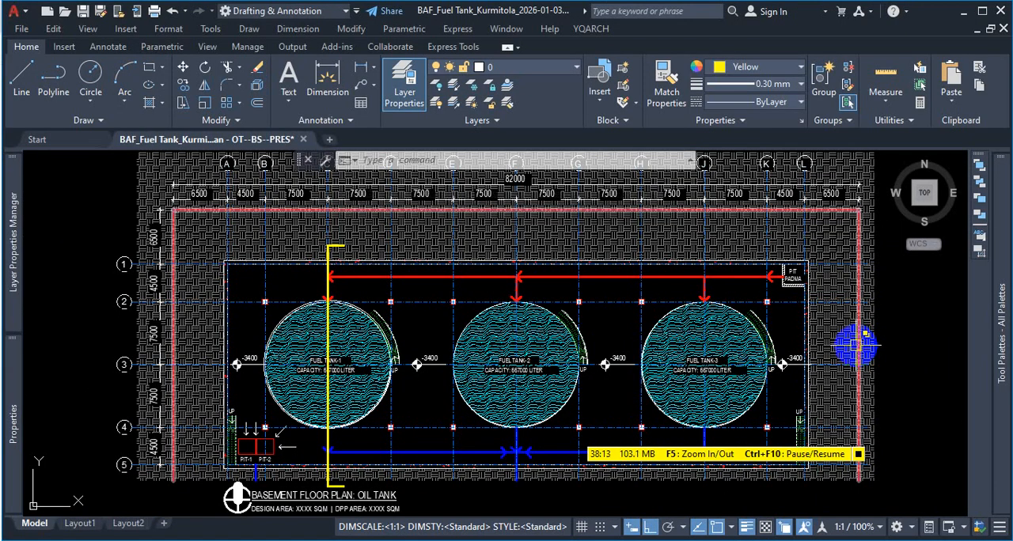
mouse_move(857, 345)
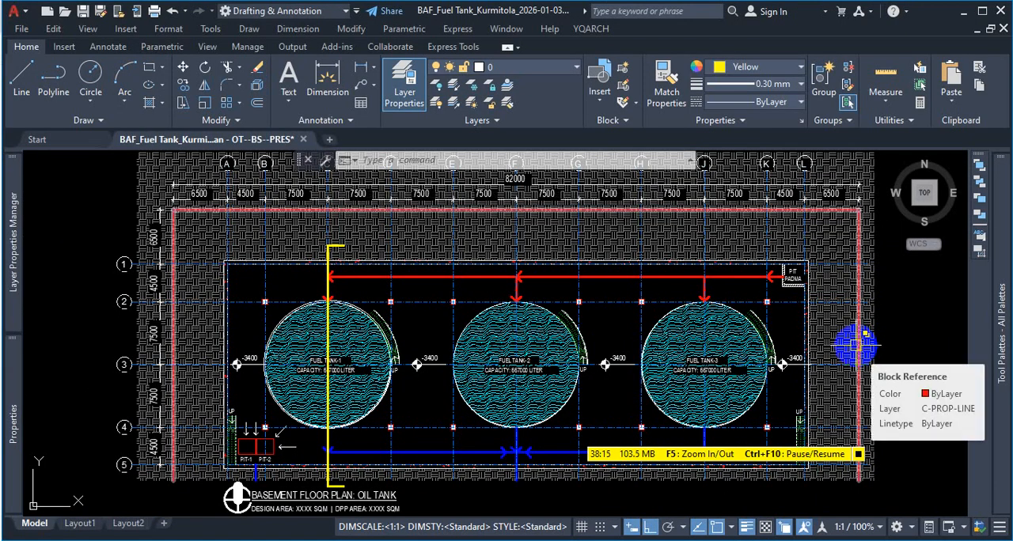
click(854, 345)
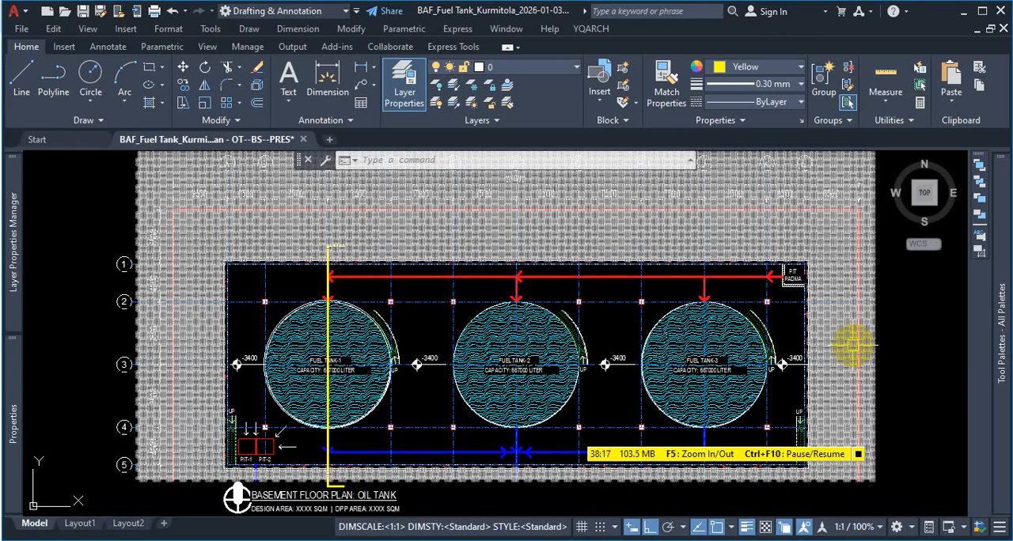
mouse_move(853, 345)
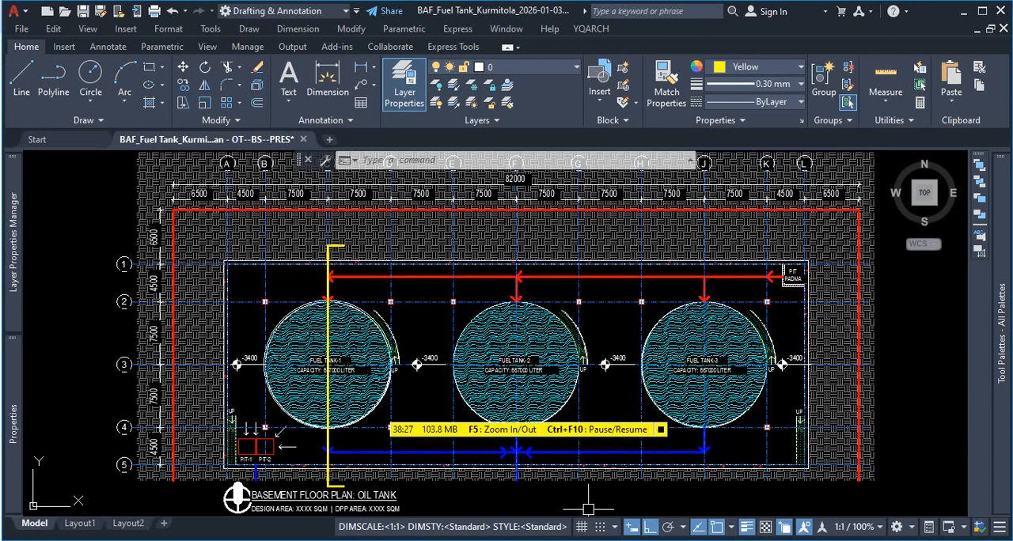
- Return to WhatsApp, download the fuel tank "Section - Section 3" DWG from the group chat and open it in AutoCAD
key(alt+Tab)
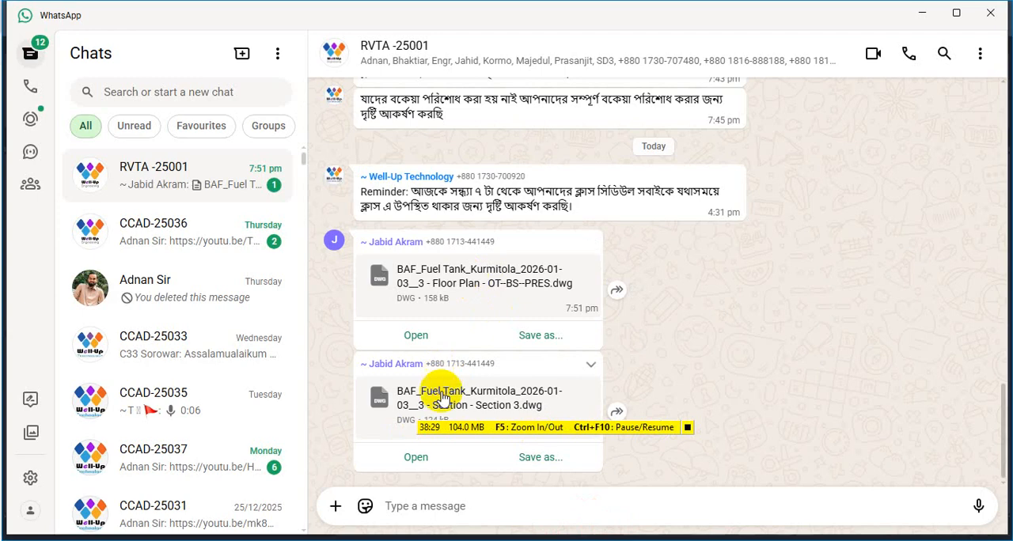
click(442, 404)
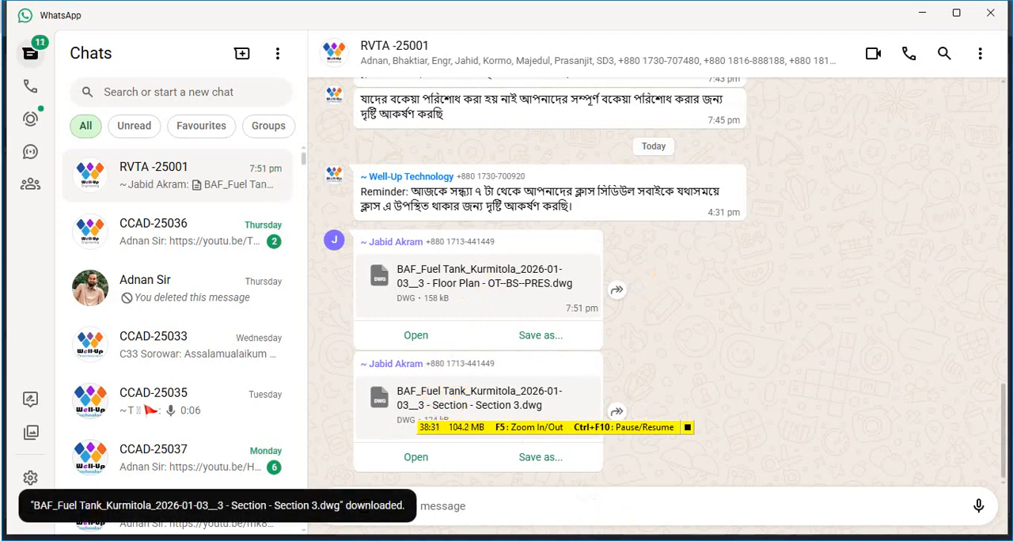
click(475, 540)
click(530, 539)
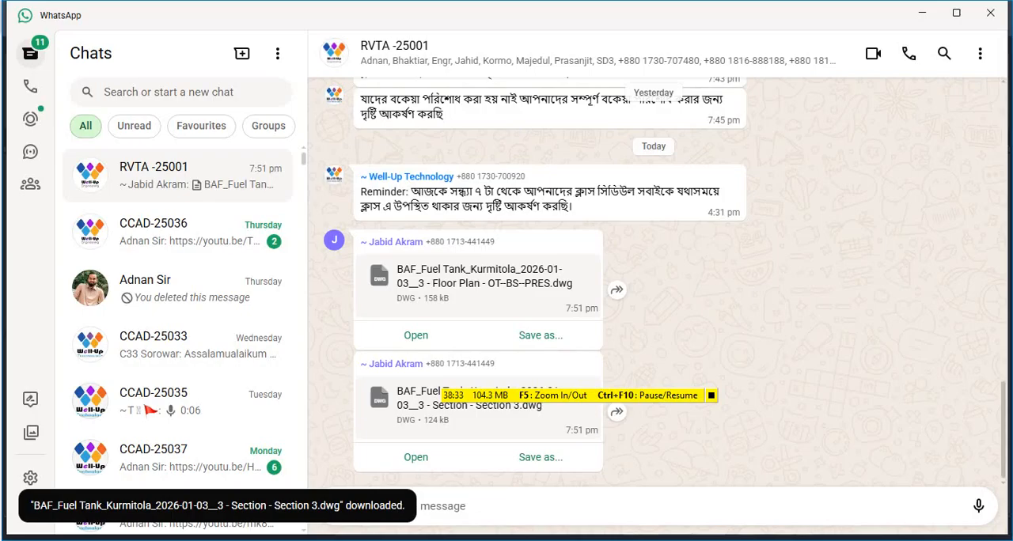
click(414, 457)
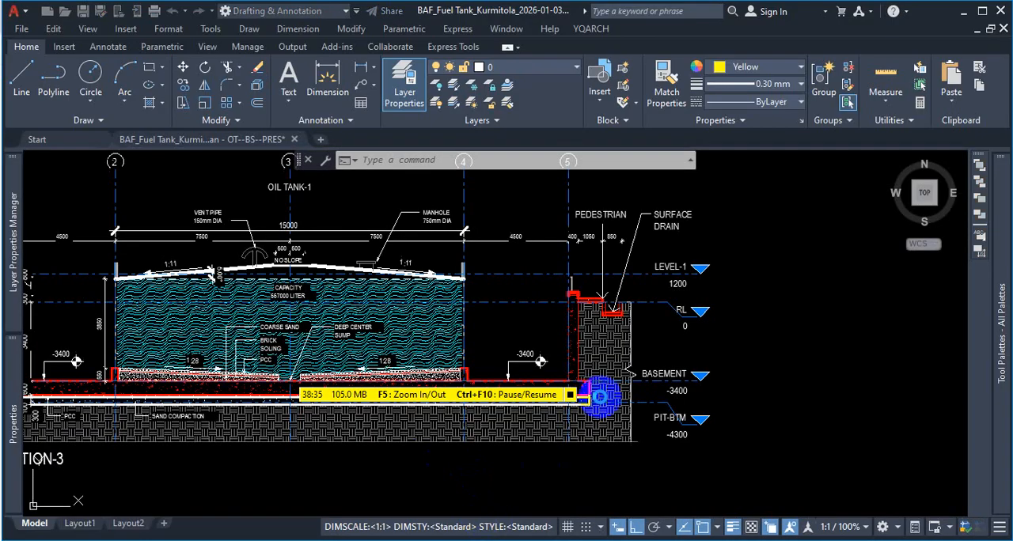
- Hide the floating command line covering the oil tank section and view the whole section drawing
middle_click(823, 258)
middle_click(823, 258)
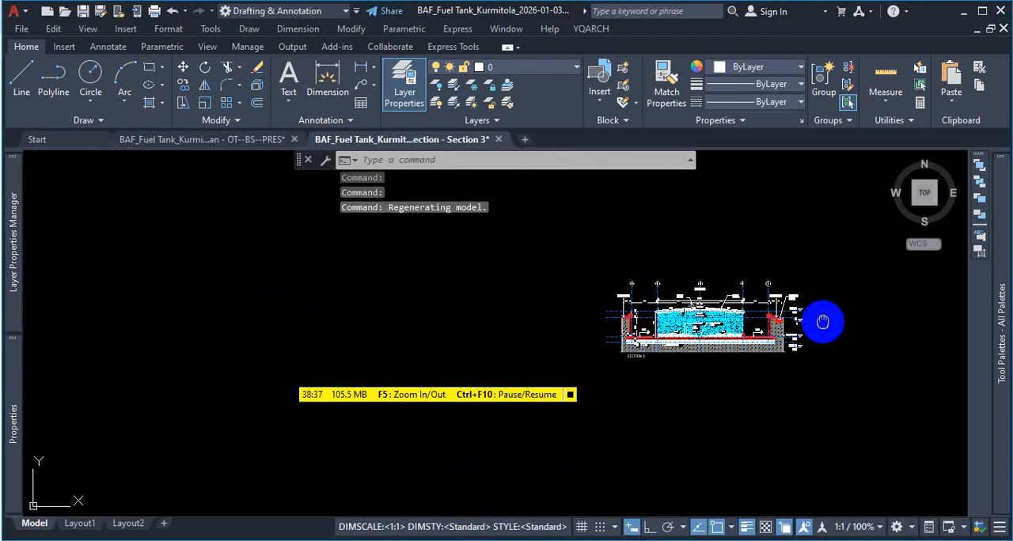
scroll(823, 261, up, 6)
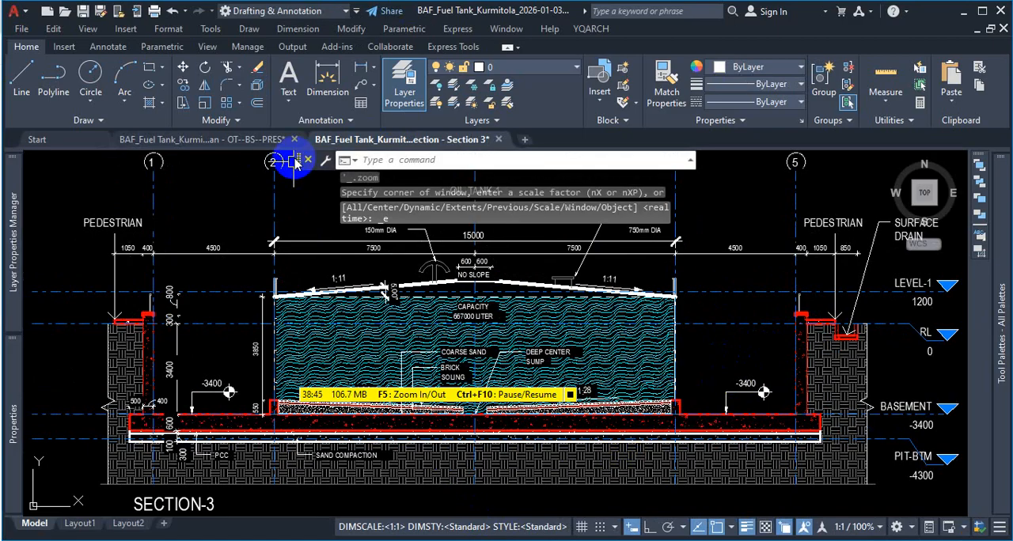
drag(297, 162, 344, 162)
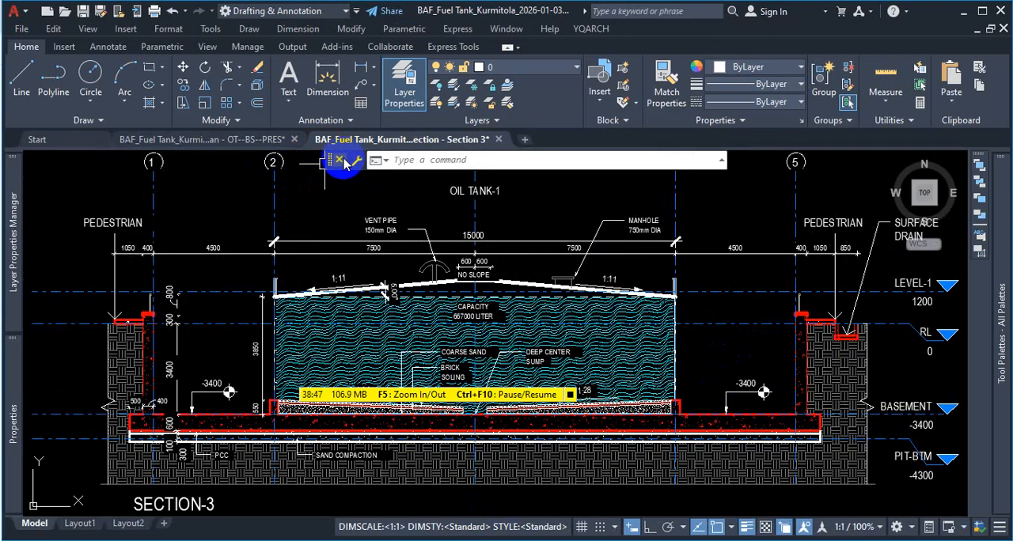
click(341, 161)
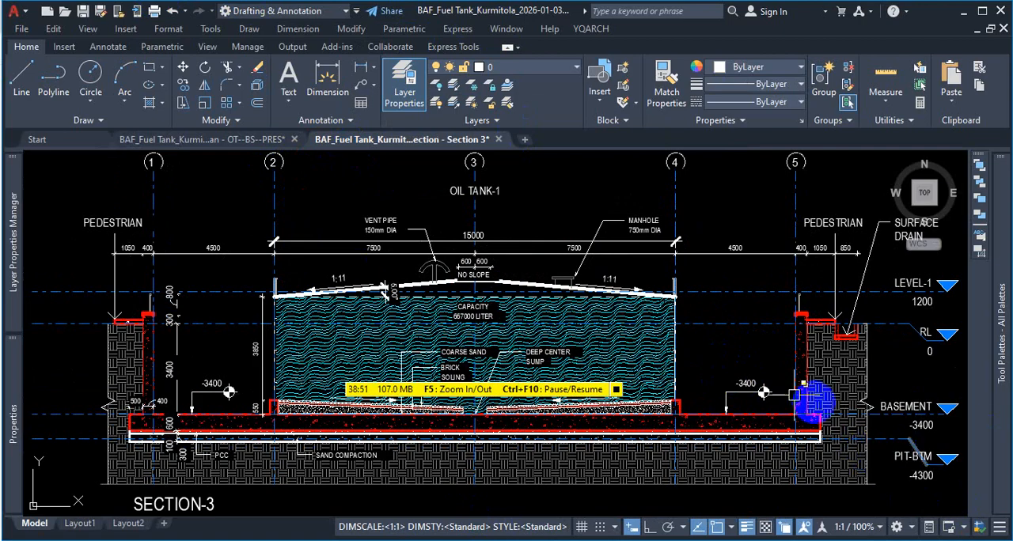
scroll(765, 390, down, 2)
scroll(816, 429, up, 2)
middle_click(817, 428)
middle_click(817, 428)
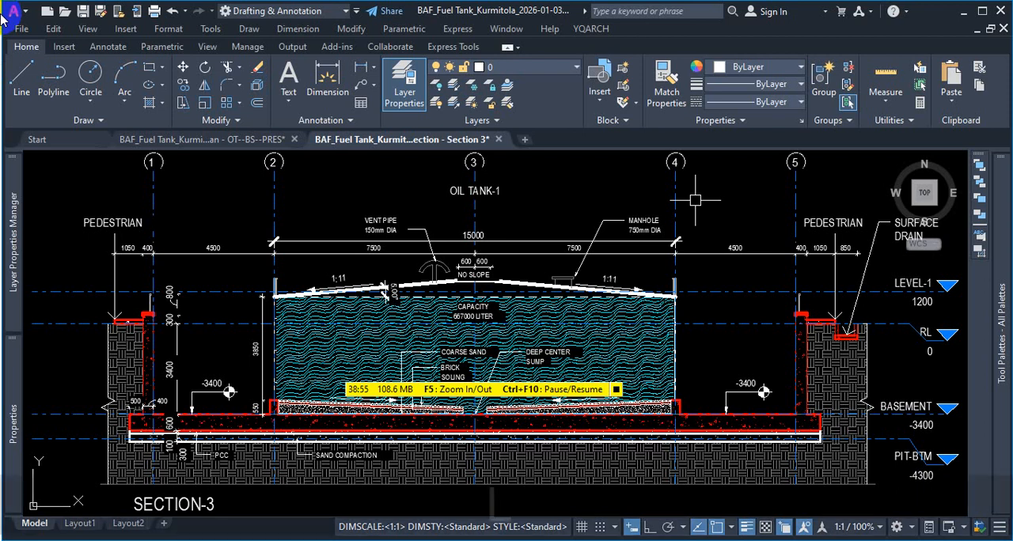
- Set the linetype scale (LTS) of the section drawing to 50 and turn off the lineweight display
text(lts)
key(Return)
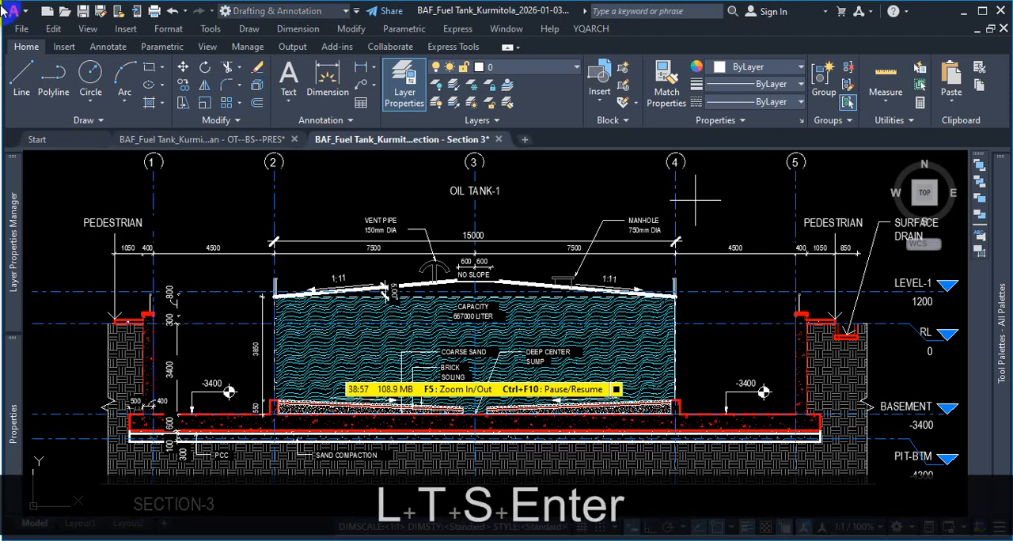
text(50)
key(Return)
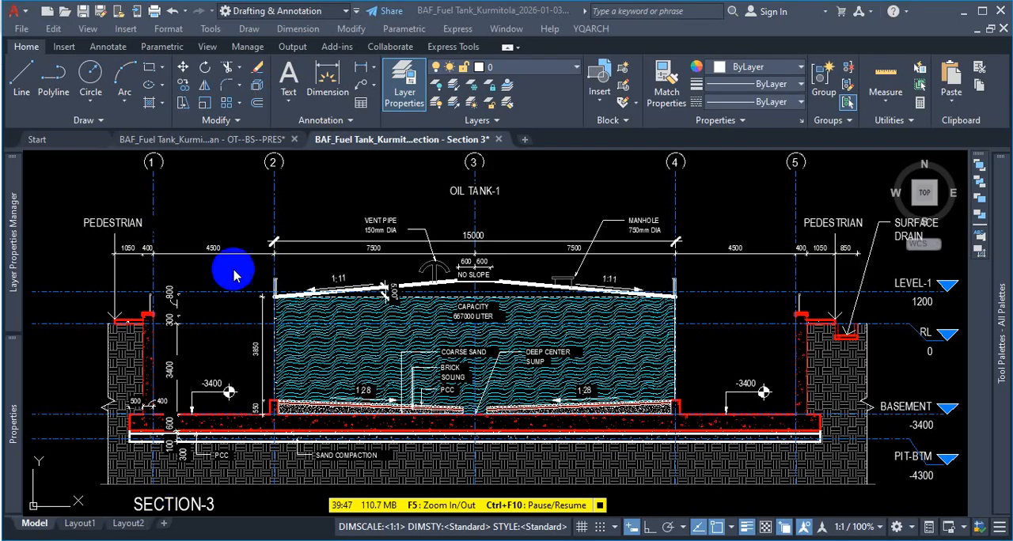
click(746, 527)
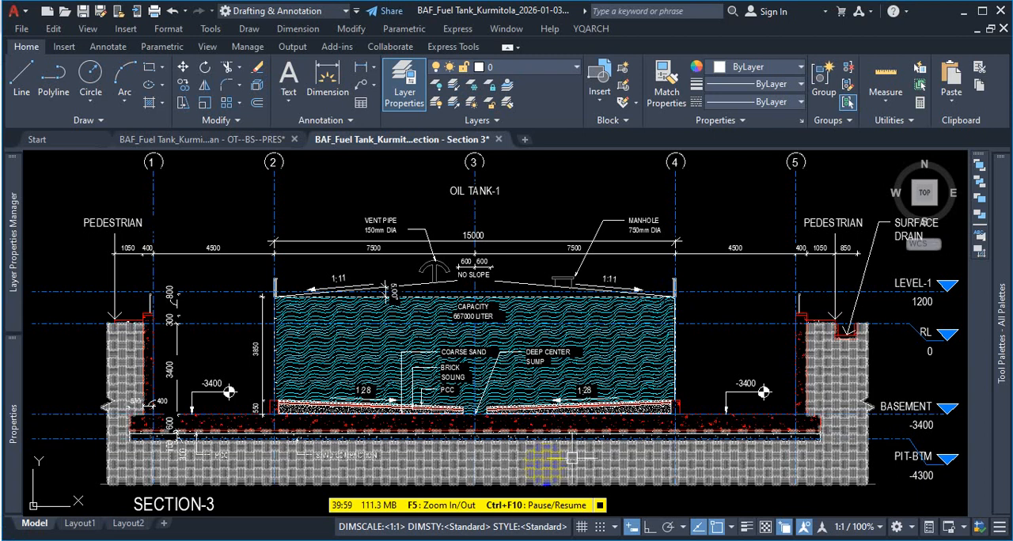
- Examine the hatch patterns of the PCC, brick soling, coarse sand, concrete and soil layers beneath the oil tank
scroll(848, 434, up, 6)
scroll(607, 245, up, 5)
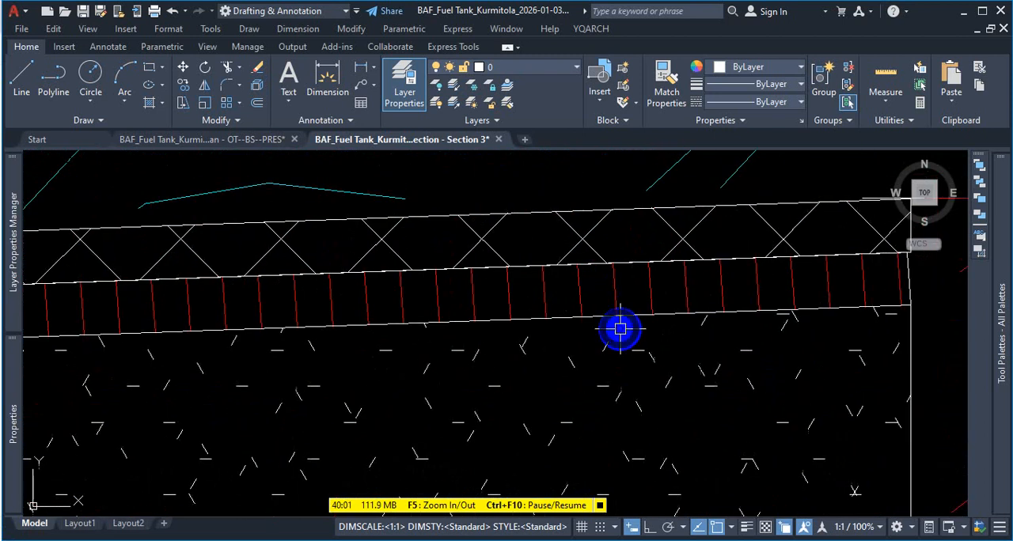
scroll(559, 326, down, 3)
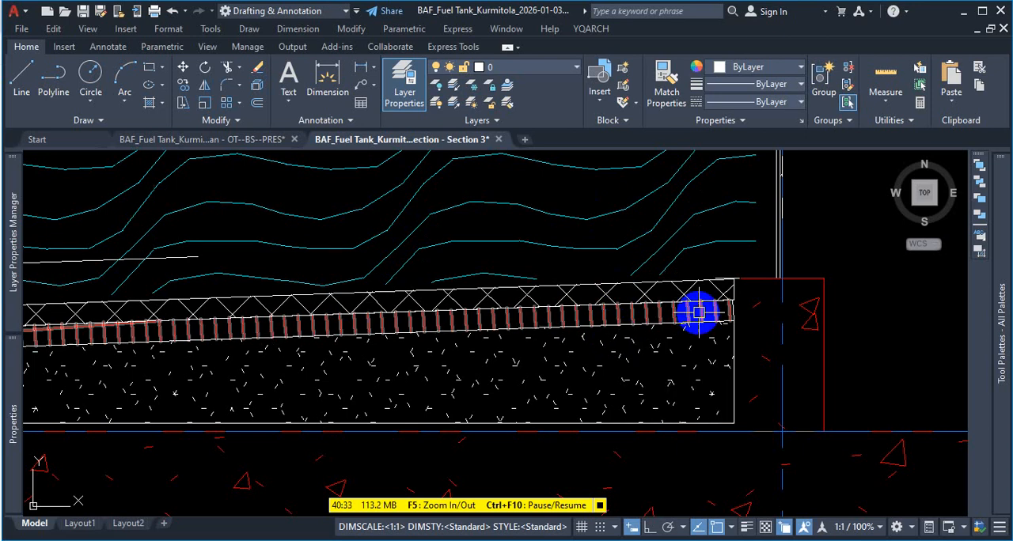
scroll(879, 333, down, 2)
scroll(810, 339, down, 5)
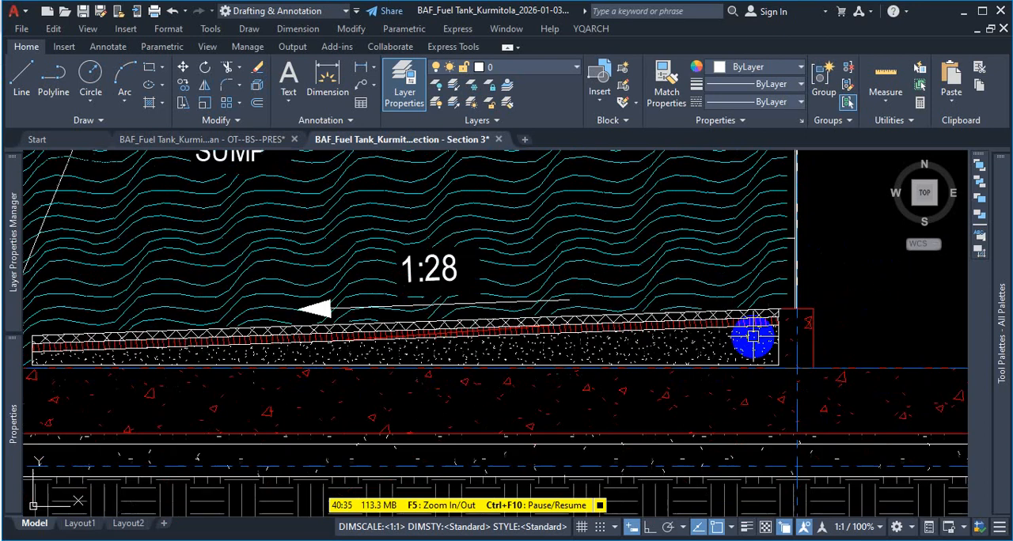
scroll(704, 354, down, 3)
scroll(640, 357, up, 2)
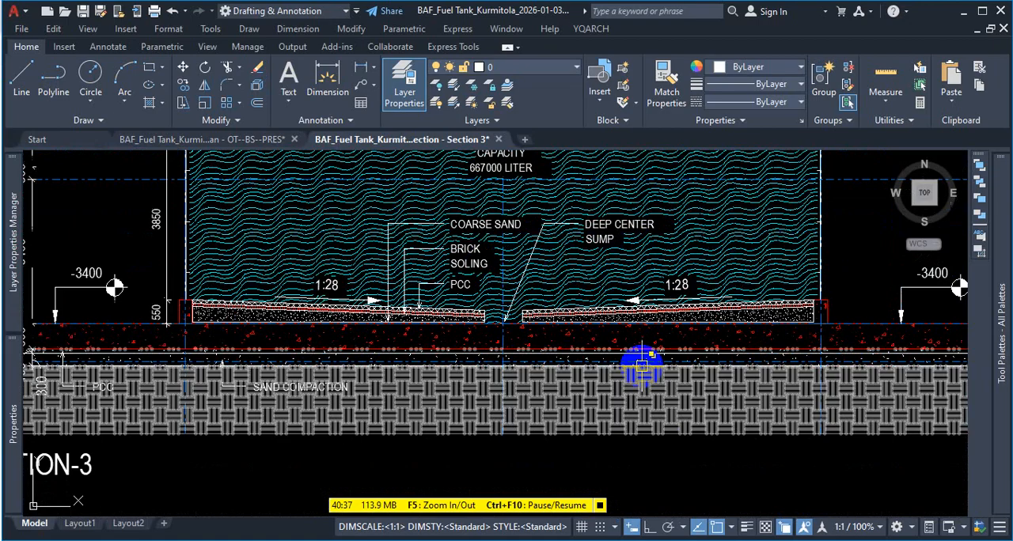
scroll(592, 318, up, 1)
scroll(595, 333, down, 3)
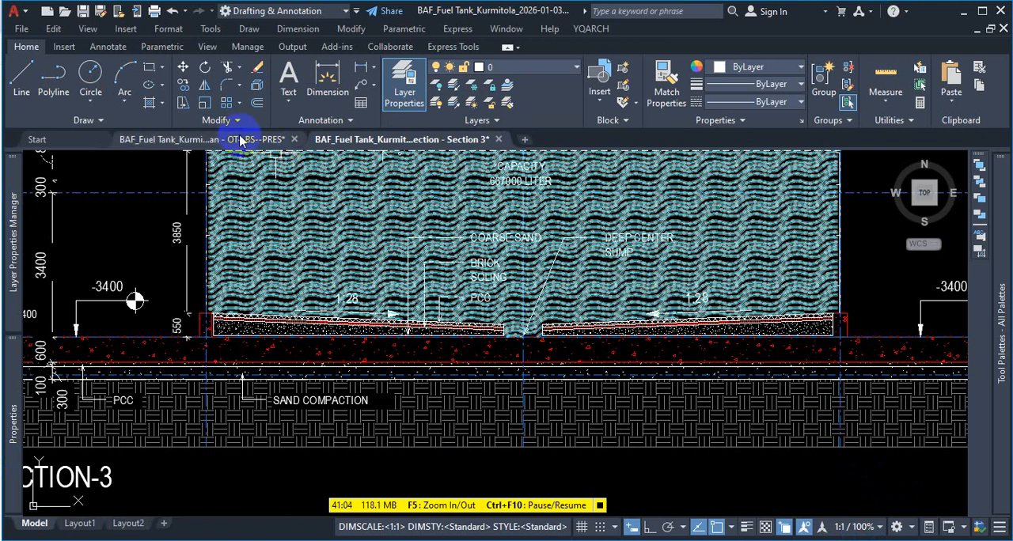
- Switch to the "Floor Plan - OT--BS--PRES" drawing and delete the yellow section polyline running through Fuel Tank-1
click(237, 139)
scroll(427, 206, down, 6)
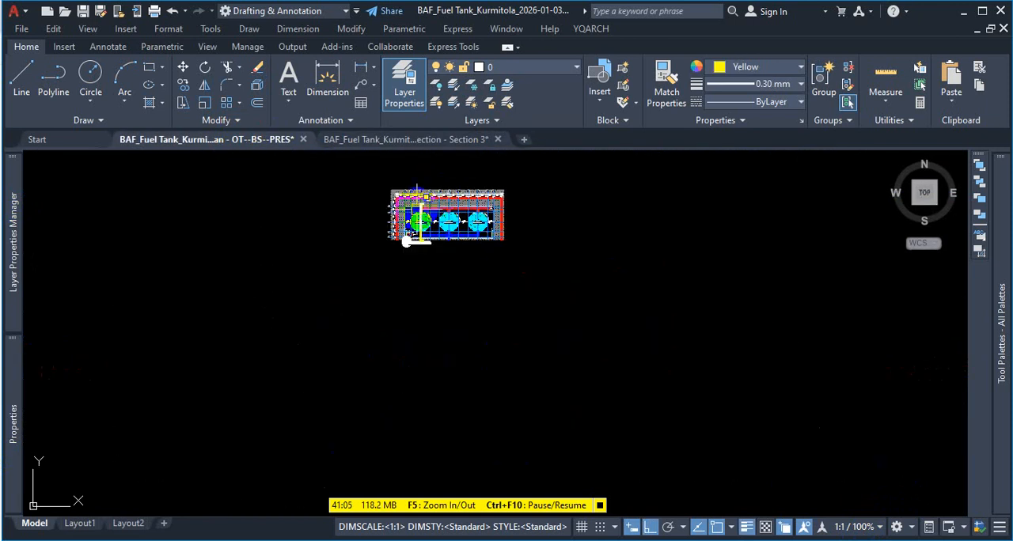
scroll(420, 210, up, 8)
scroll(424, 229, up, 5)
scroll(410, 318, down, 5)
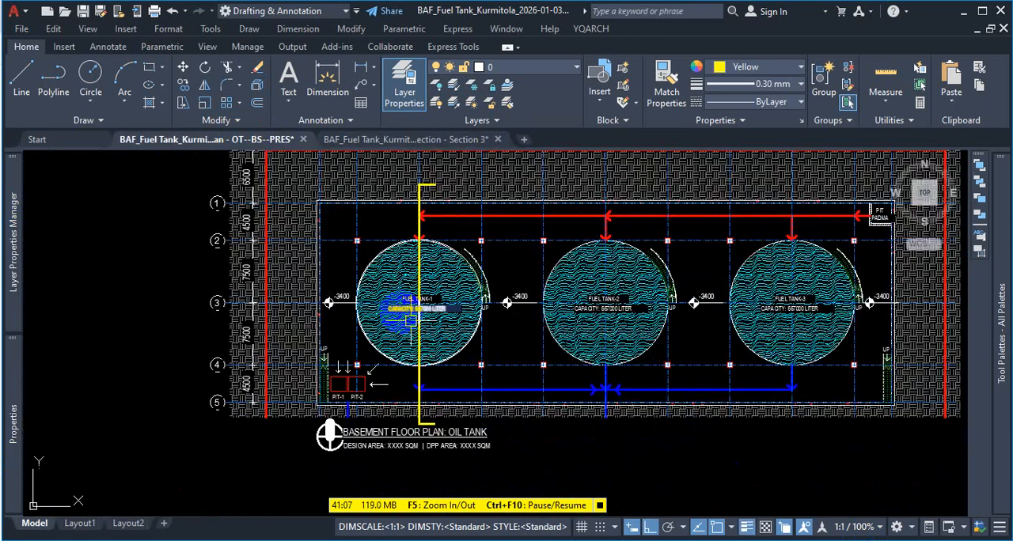
scroll(410, 424, up, 4)
click(437, 410)
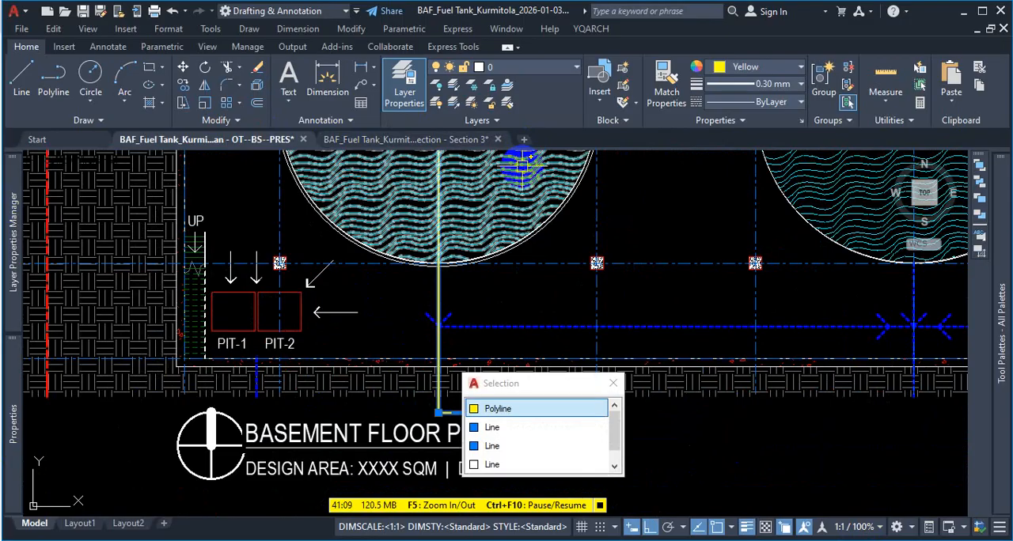
key(Delete)
- Examine the wavy tank hatches, the dashed blue pipelines and the soil hatch across the basement floor plan
scroll(468, 358, down, 4)
scroll(515, 303, up, 2)
middle_drag(568, 322, 526, 317)
scroll(538, 404, up, 2)
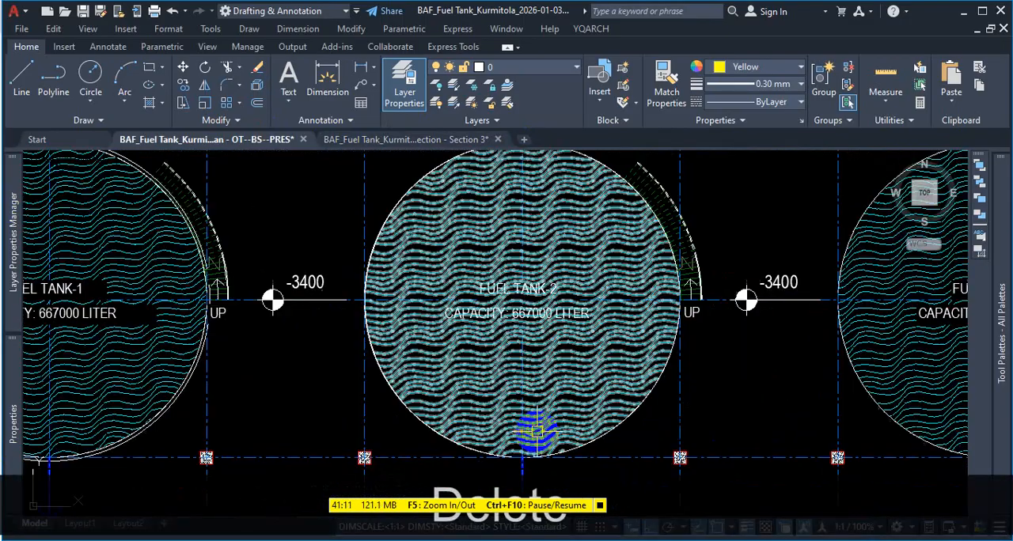
scroll(537, 431, up, 5)
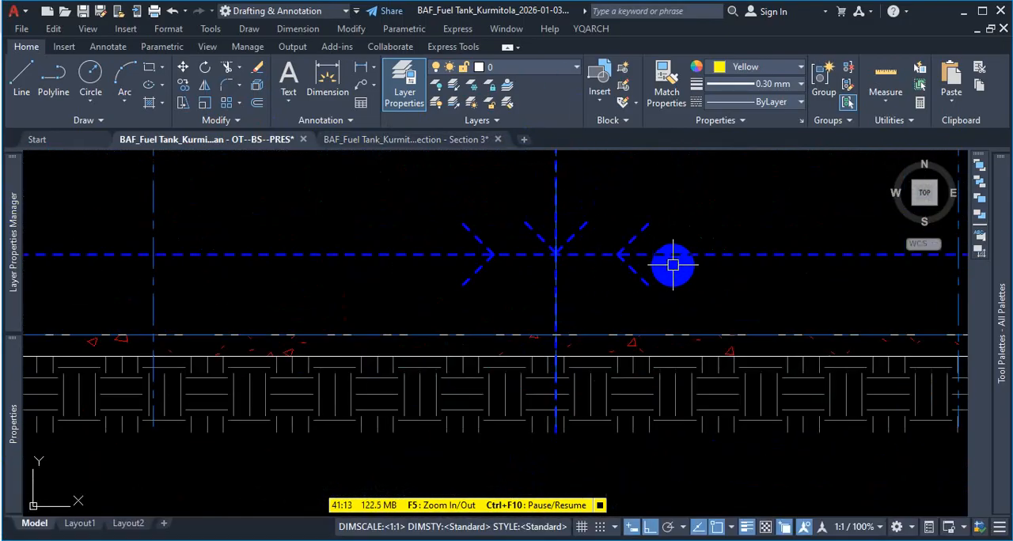
scroll(617, 290, down, 7)
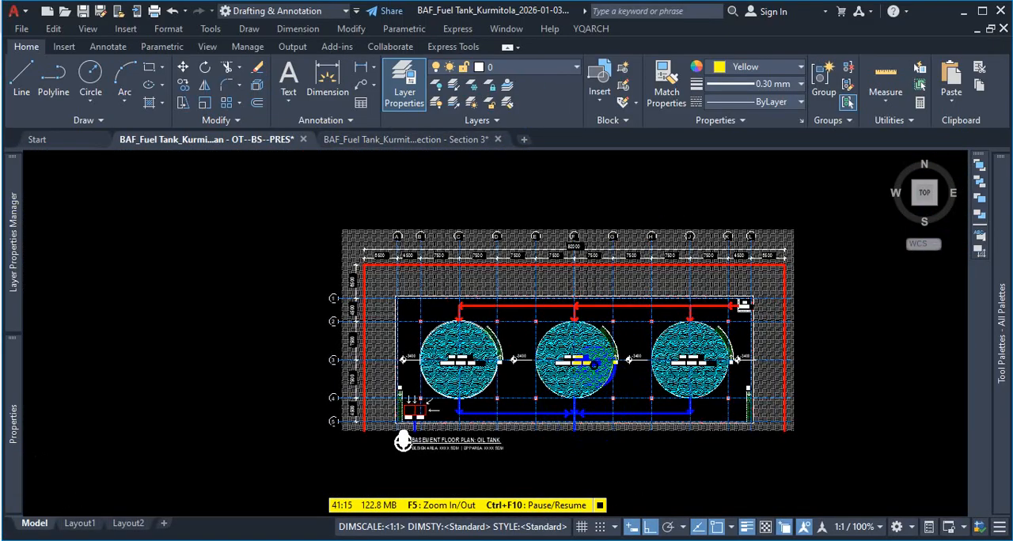
scroll(594, 364, up, 2)
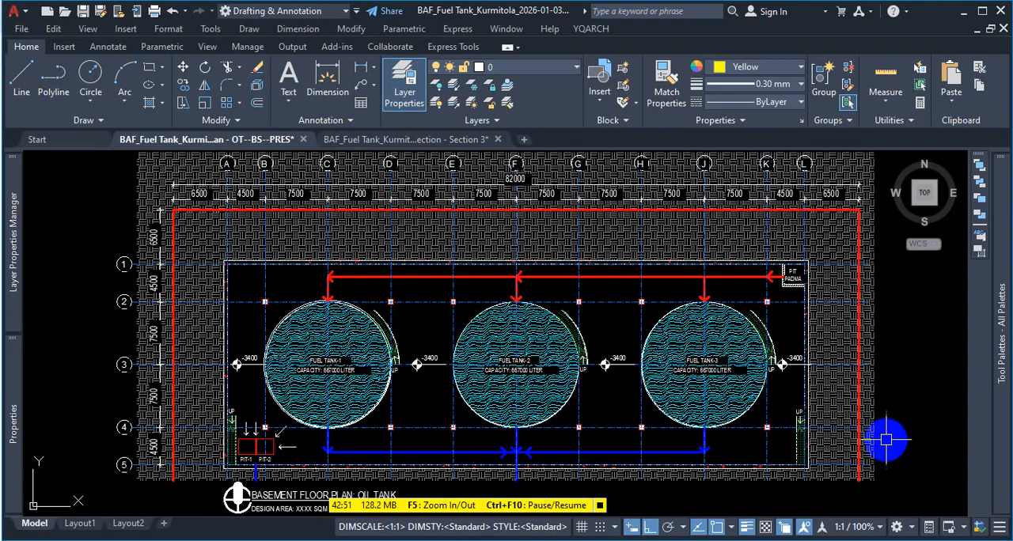
- Close the floor plan drawing without saving its changes and try to close the Section 3 drawing
click(984, 14)
click(1005, 27)
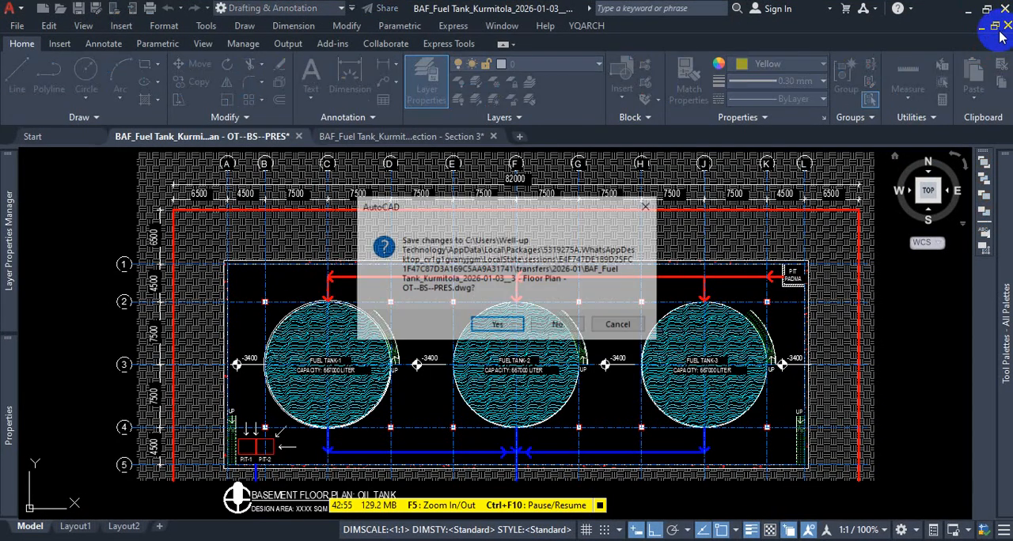
click(557, 324)
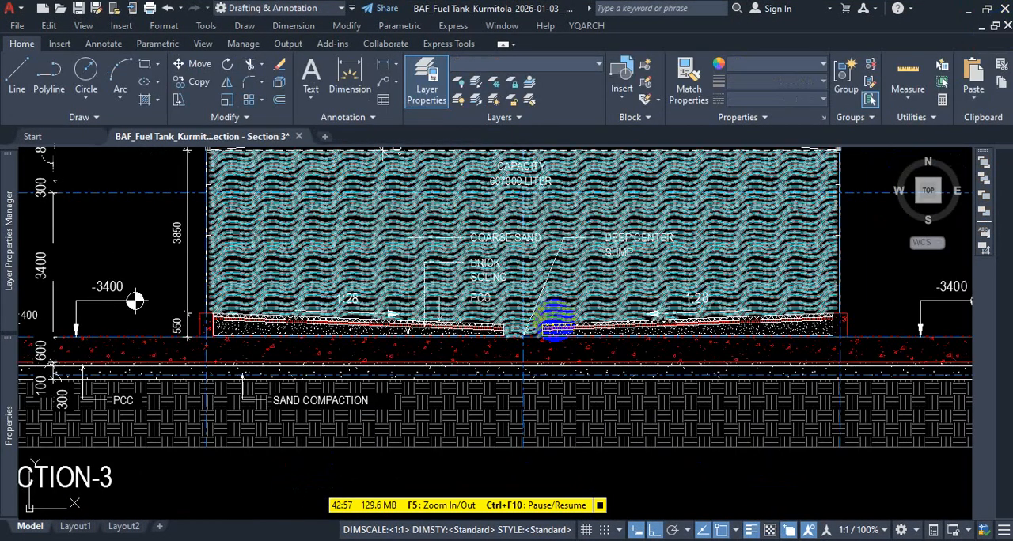
click(1006, 27)
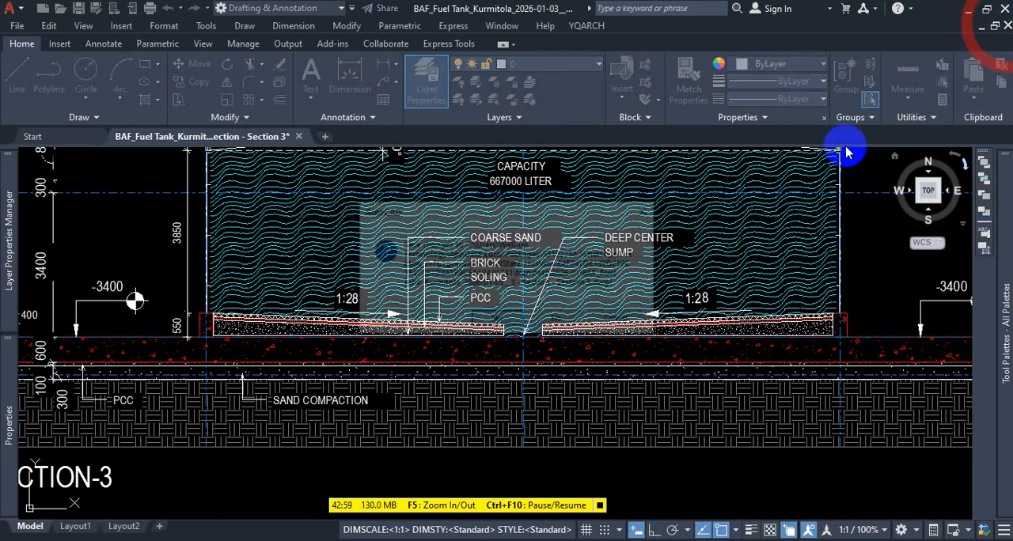
key(Escape)
key(Escape)
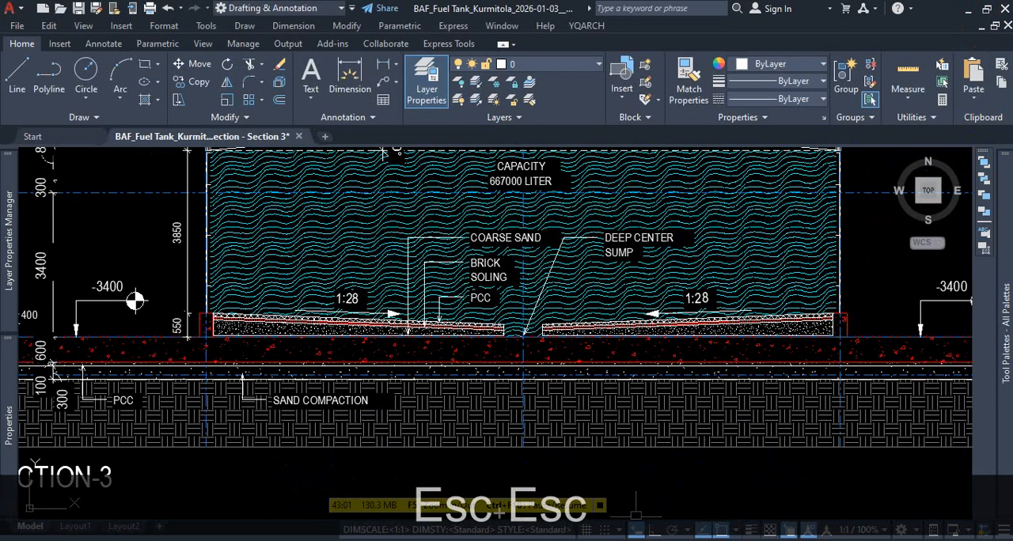
- Switch to Revit and set temporary dimensions to measure from wall Faces and from door and window Openings
click(591, 539)
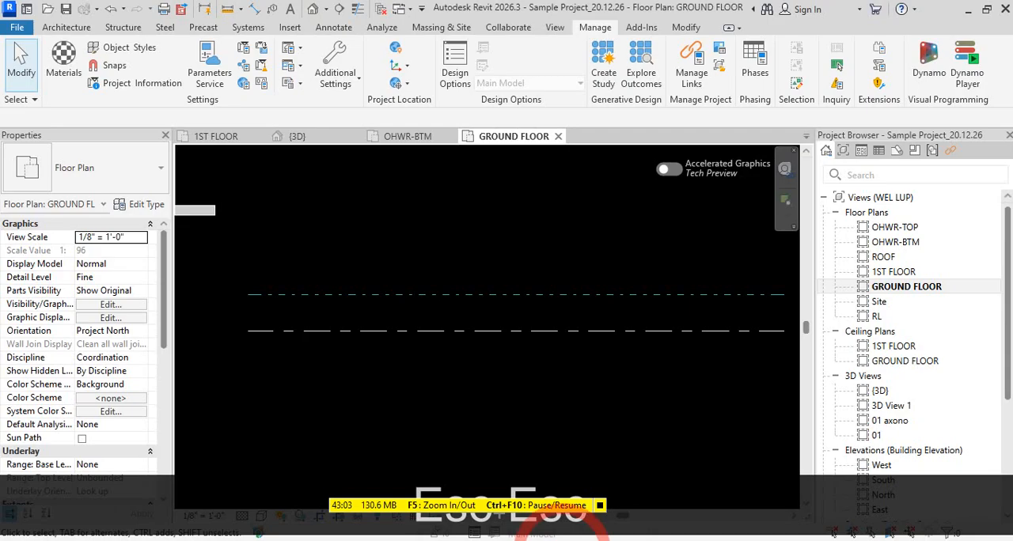
scroll(356, 293, down, 2)
middle_drag(503, 326, 519, 369)
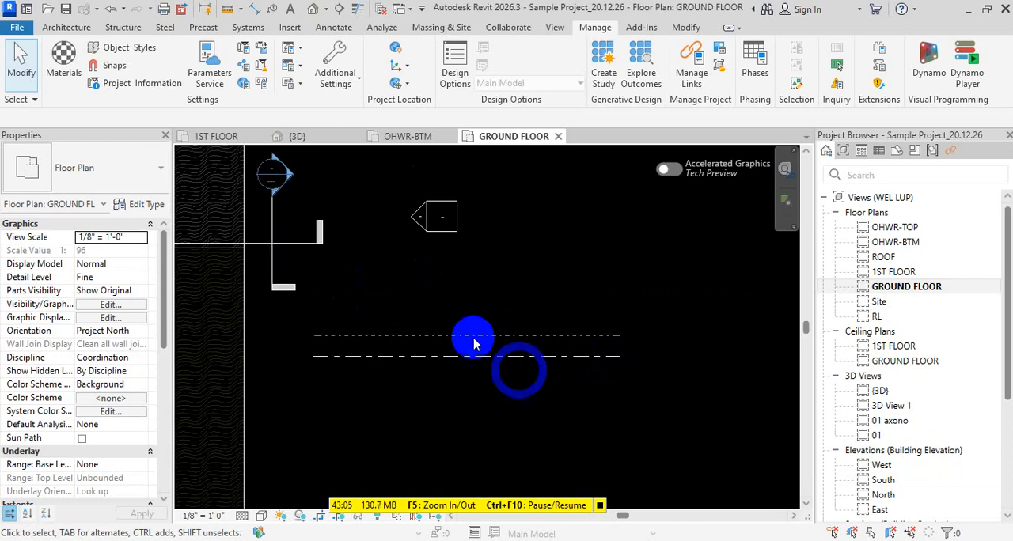
click(332, 78)
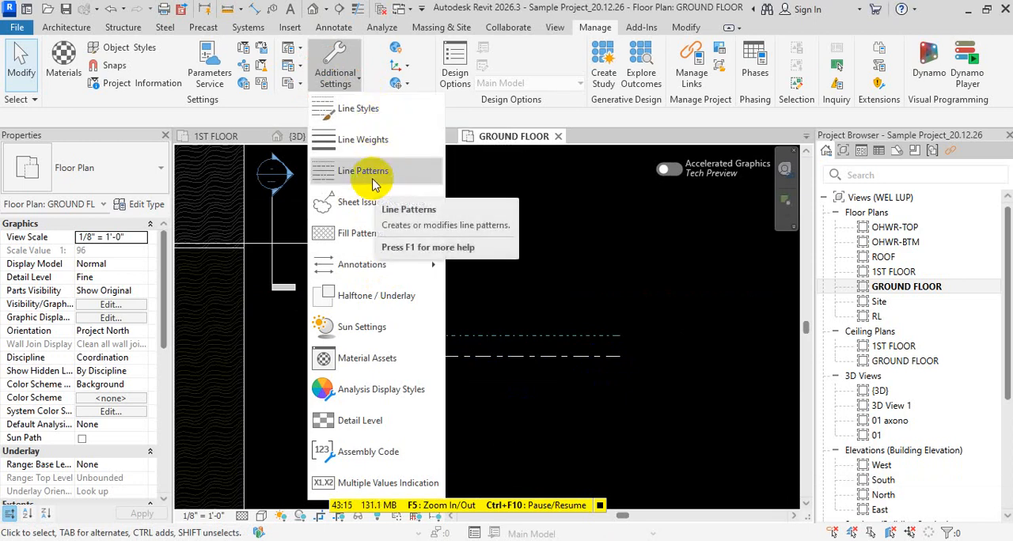
mouse_move(392, 268)
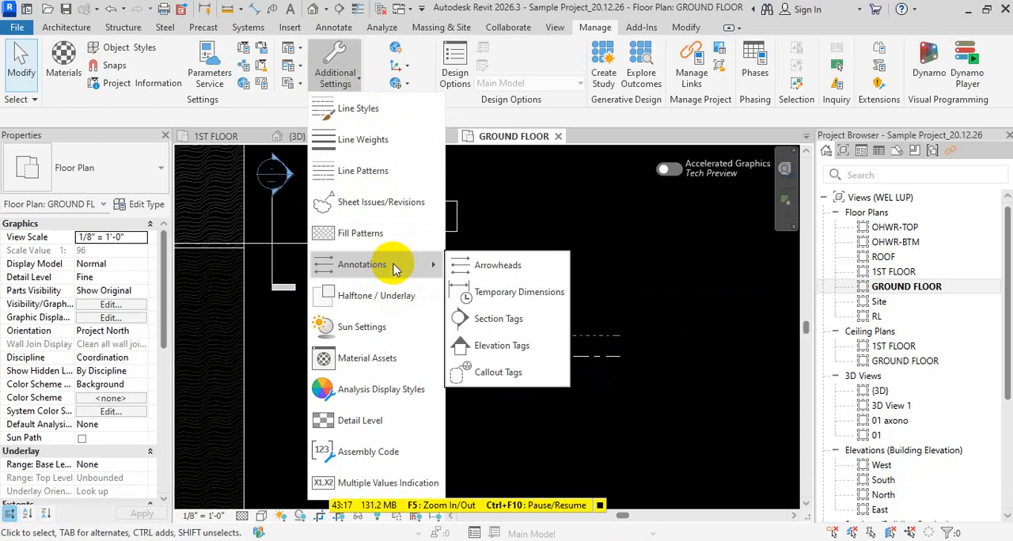
click(506, 293)
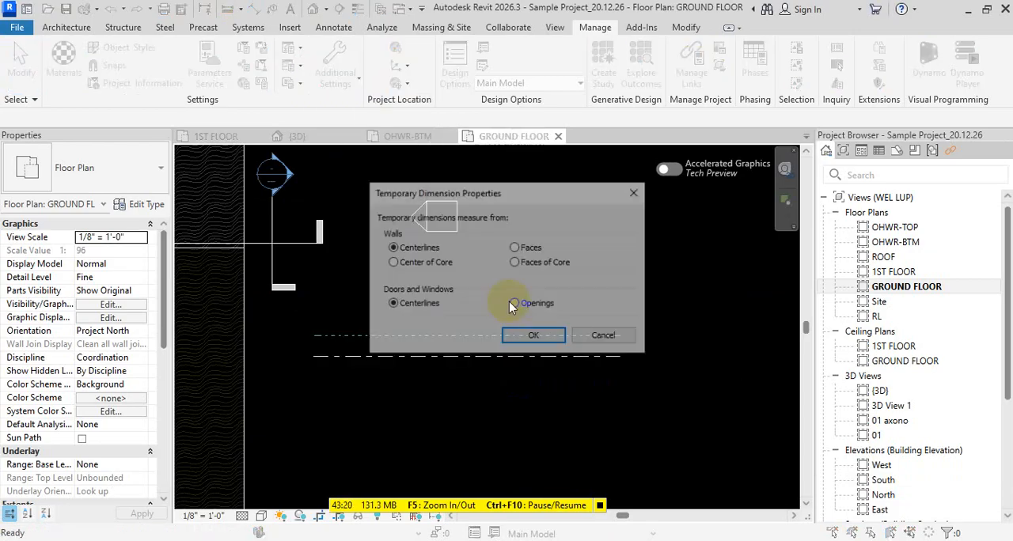
click(524, 247)
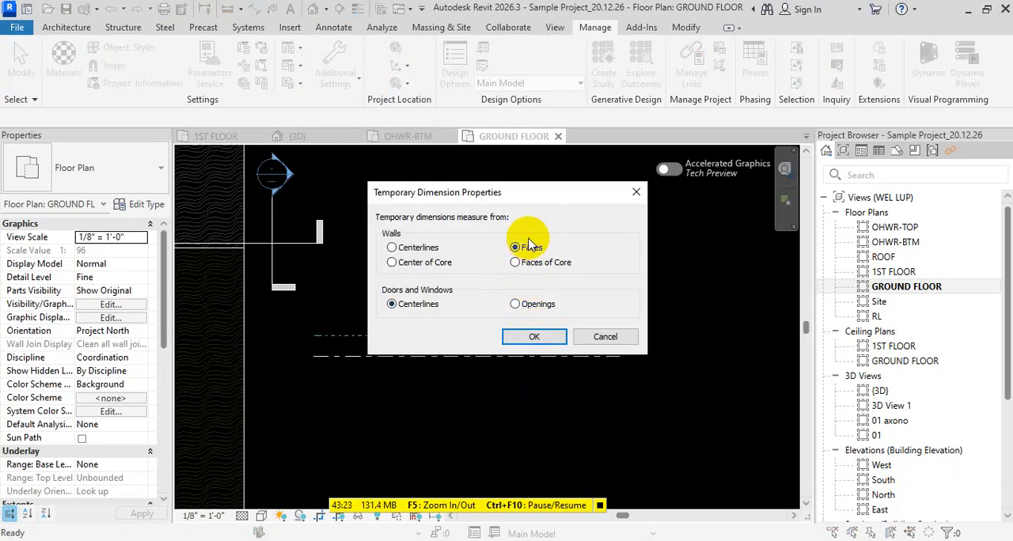
click(515, 304)
click(535, 337)
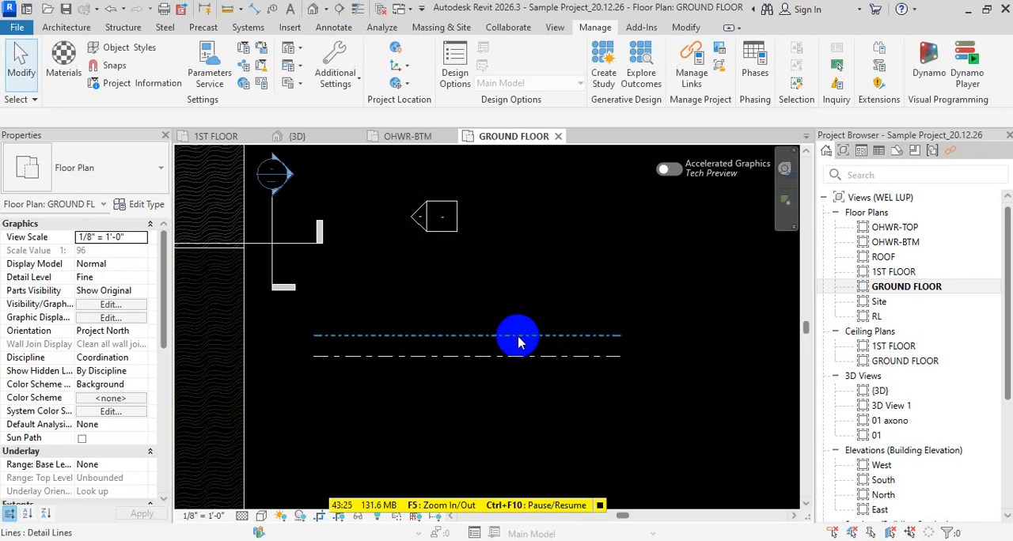
- Select the green Centerline-1 detail line in the ground floor plan to inspect its temporary dimensions
click(523, 337)
scroll(623, 349, up, 4)
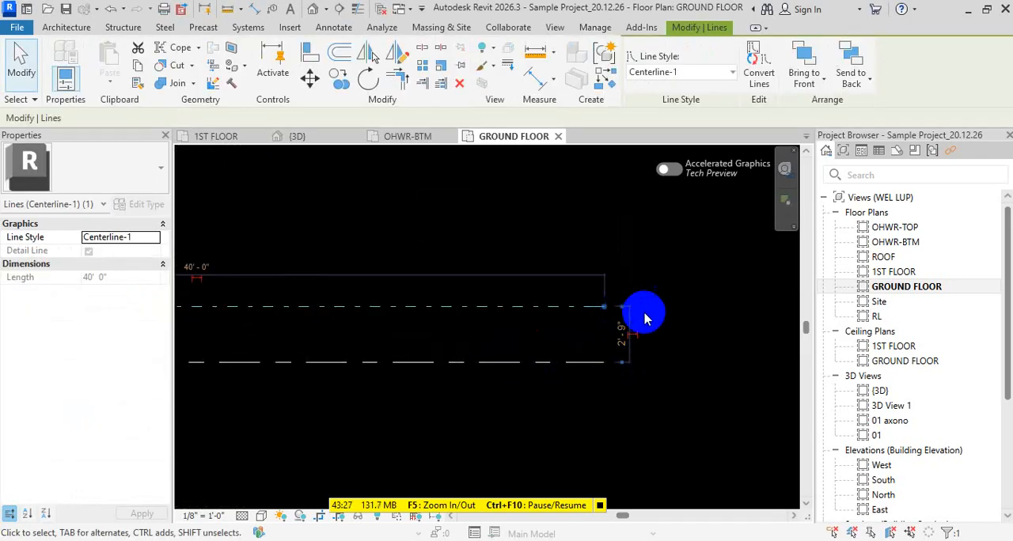
scroll(617, 325, down, 3)
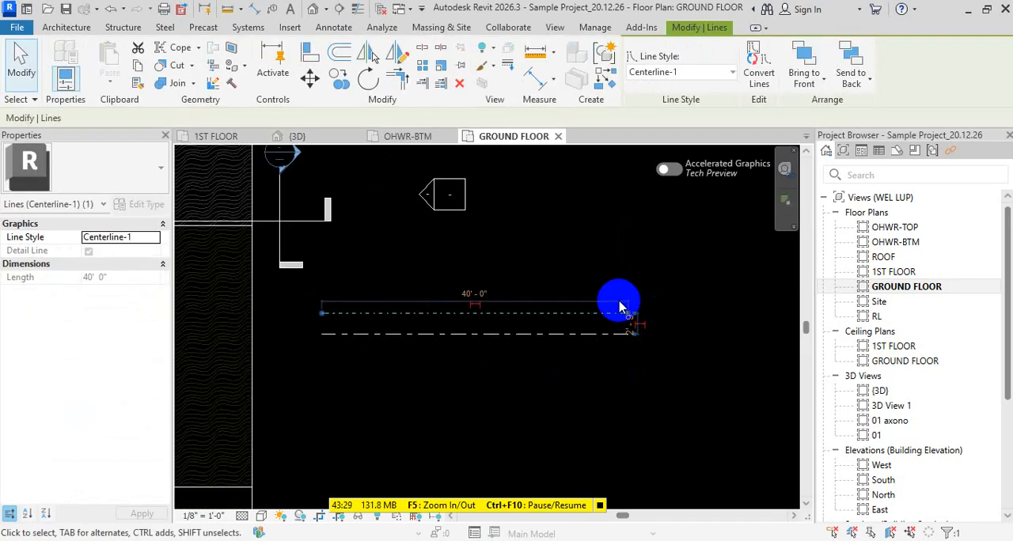
middle_drag(618, 303, 625, 325)
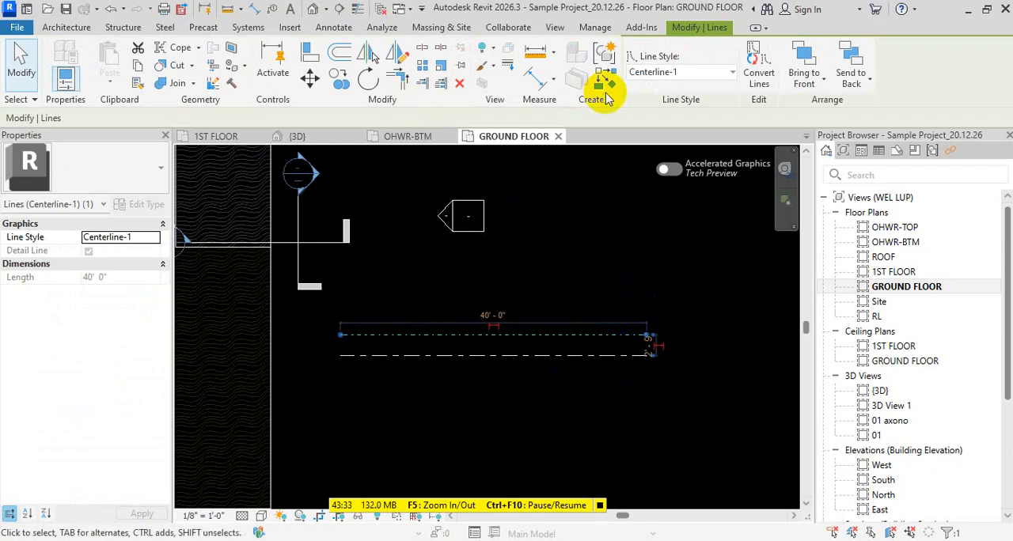
key(Escape)
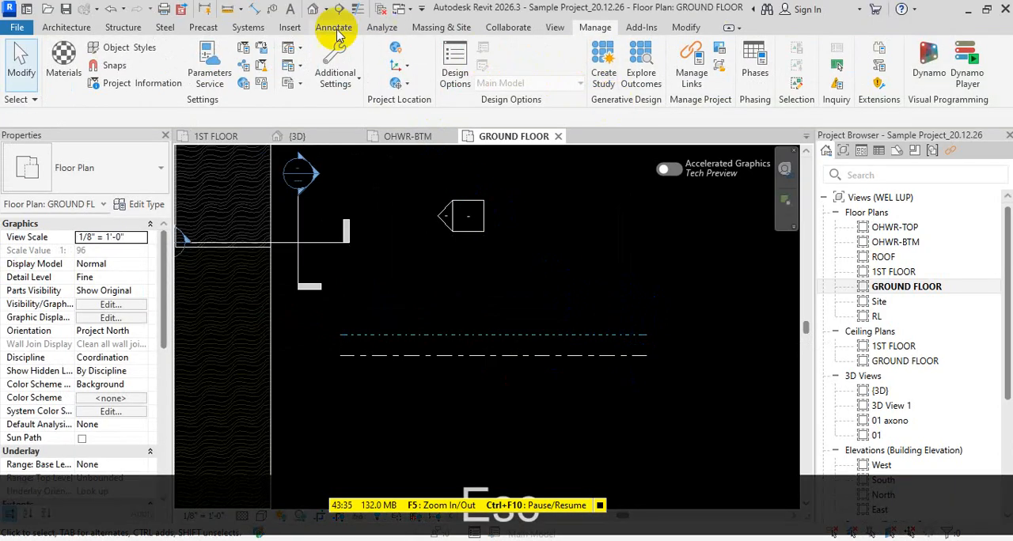
- Examine the available arrow styles for the Arrow 30 Degree arrowhead type and leave its settings without changes
click(318, 73)
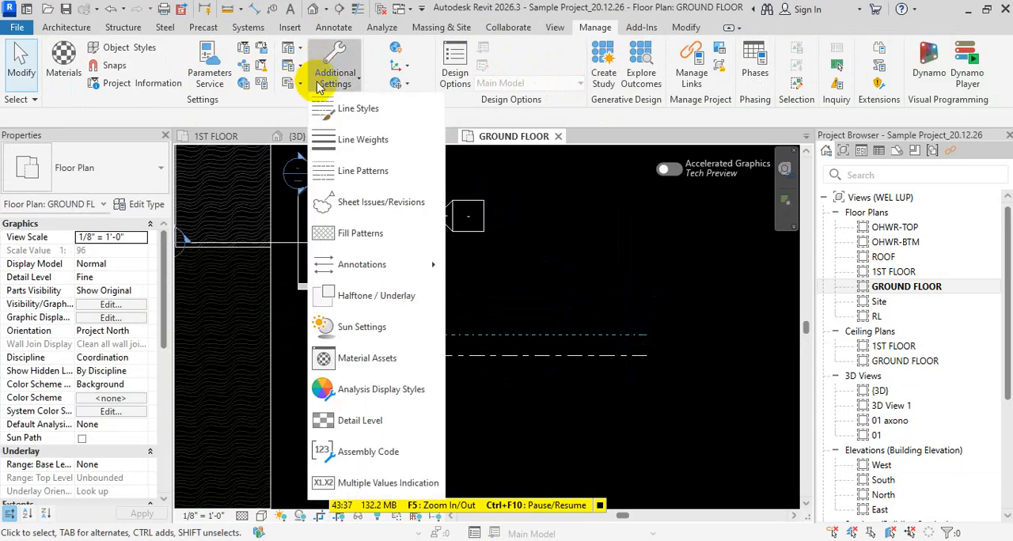
mouse_move(388, 264)
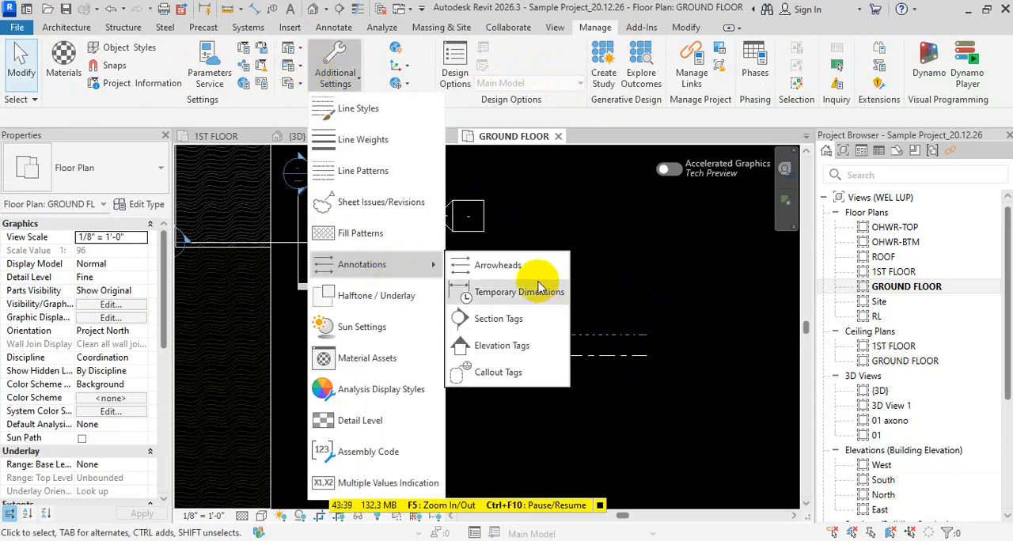
click(494, 272)
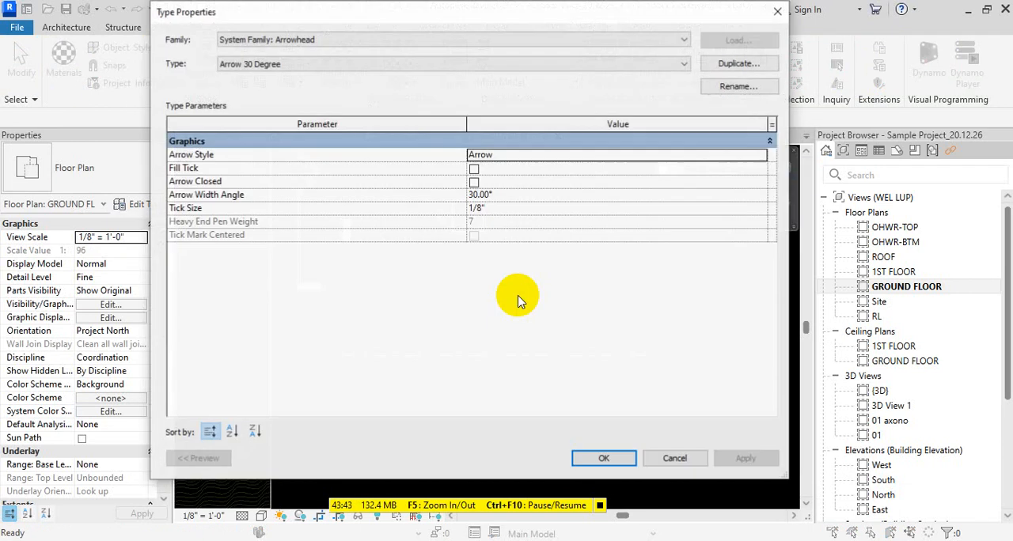
click(757, 154)
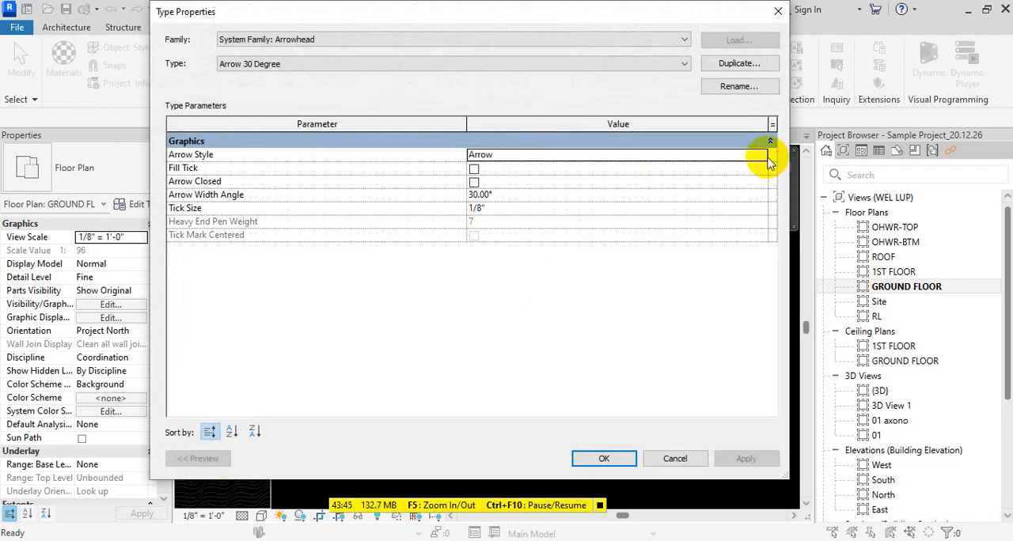
click(761, 155)
scroll(641, 190, up, 1)
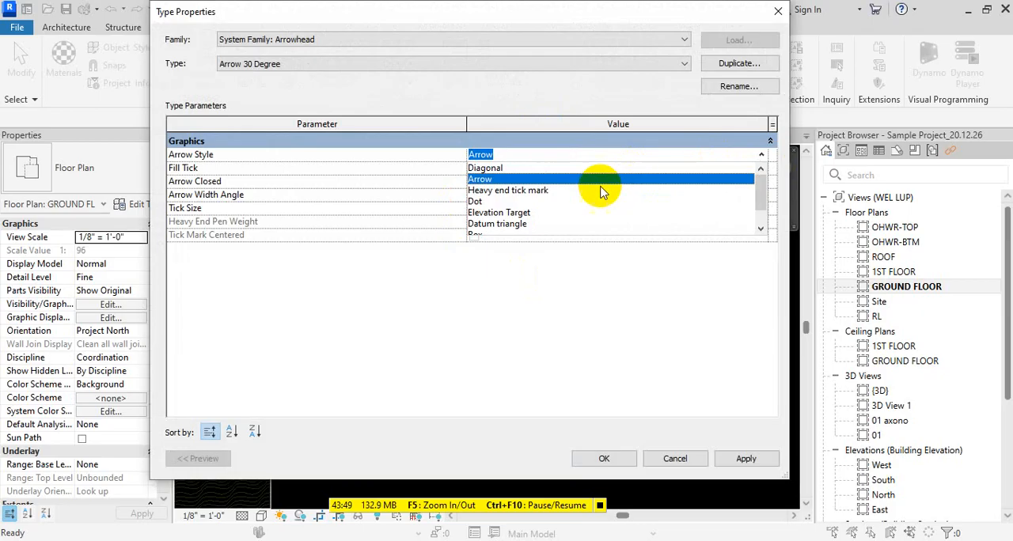
scroll(570, 188, down, 1)
scroll(537, 198, up, 1)
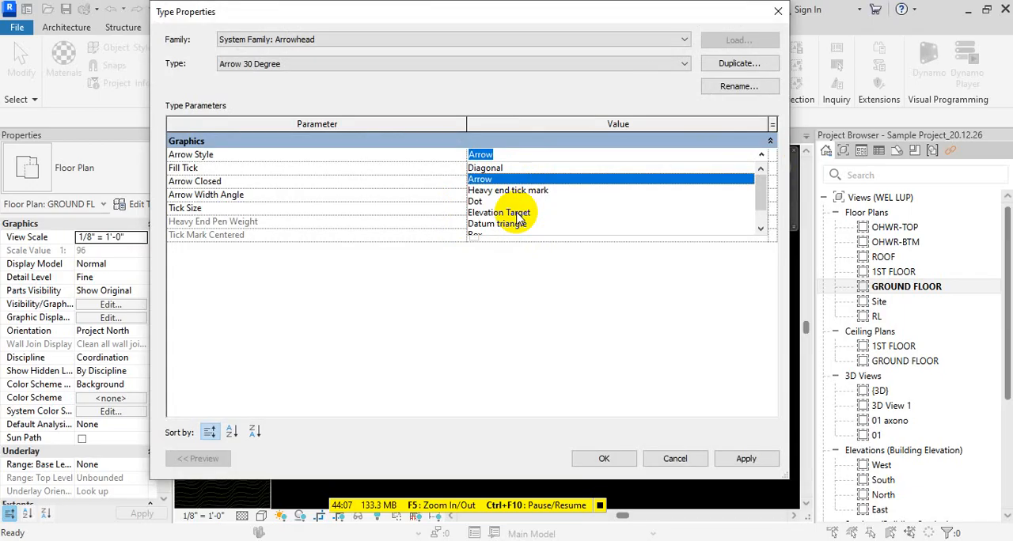
key(Escape)
key(Escape)
key(Escape)
key(Escape)
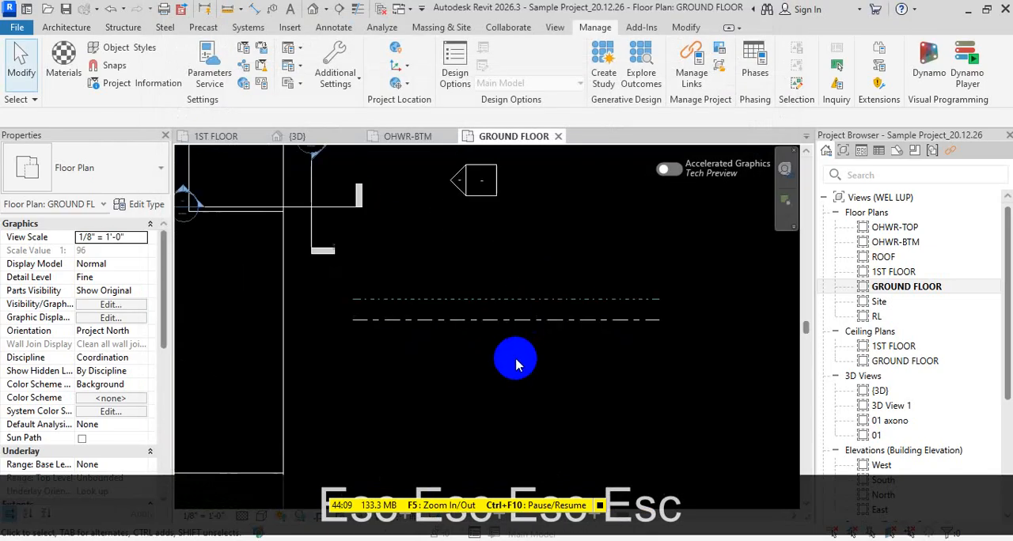
- Place an aligned dimension between the green dash-dot line and the white dashed line near their left ends
key(d)
key(i)
scroll(527, 333, up, 3)
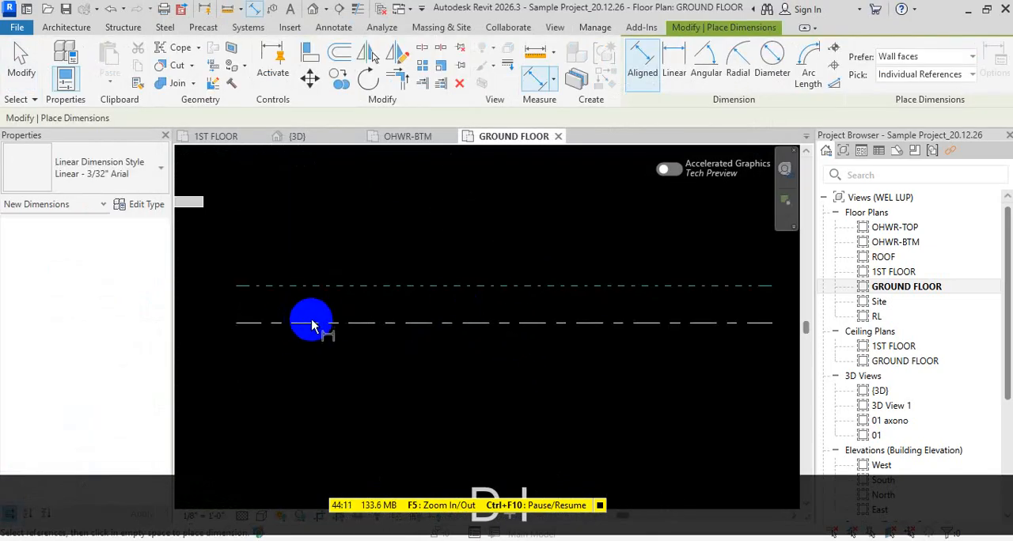
click(315, 285)
click(315, 323)
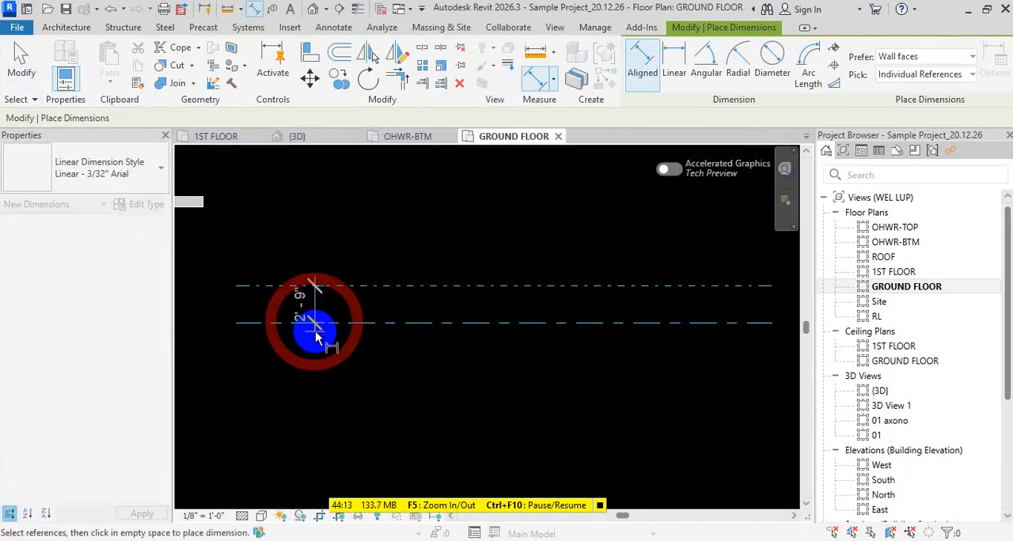
click(328, 349)
key(Escape)
key(Escape)
- Inspect the new dimension's ticks and its type's line weight, tick mark line weight and witness line settings
scroll(380, 262, up, 4)
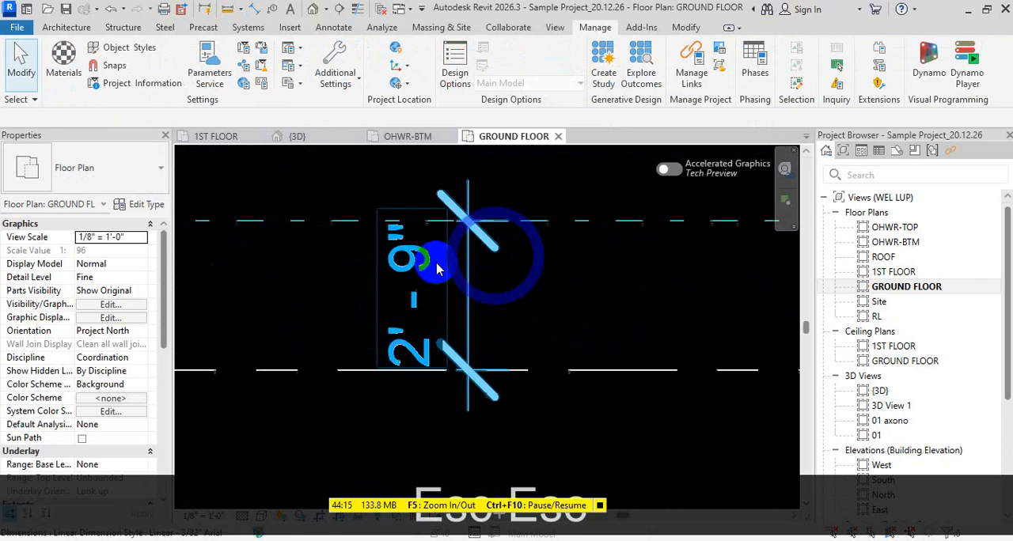
scroll(436, 270, up, 1)
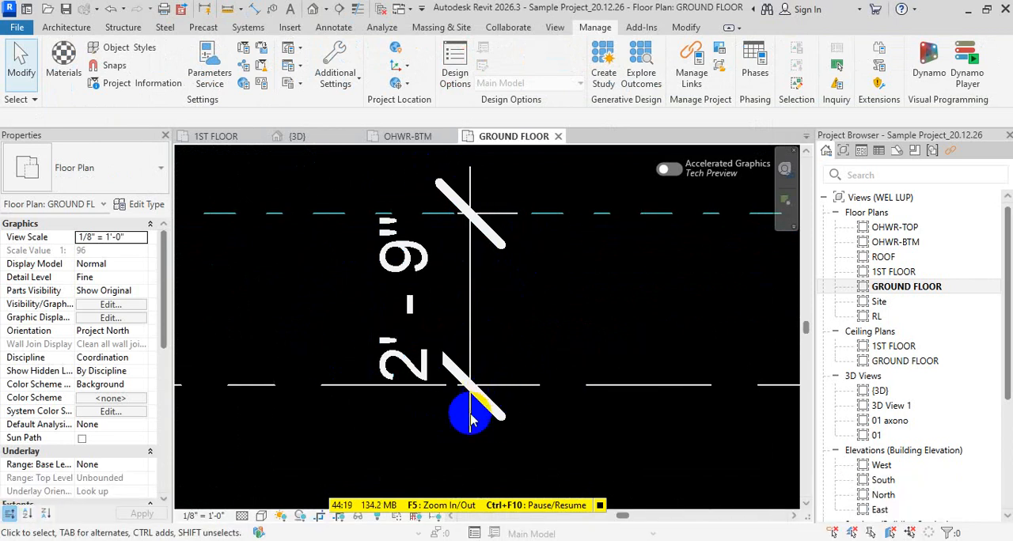
scroll(471, 420, down, 2)
scroll(448, 369, down, 1)
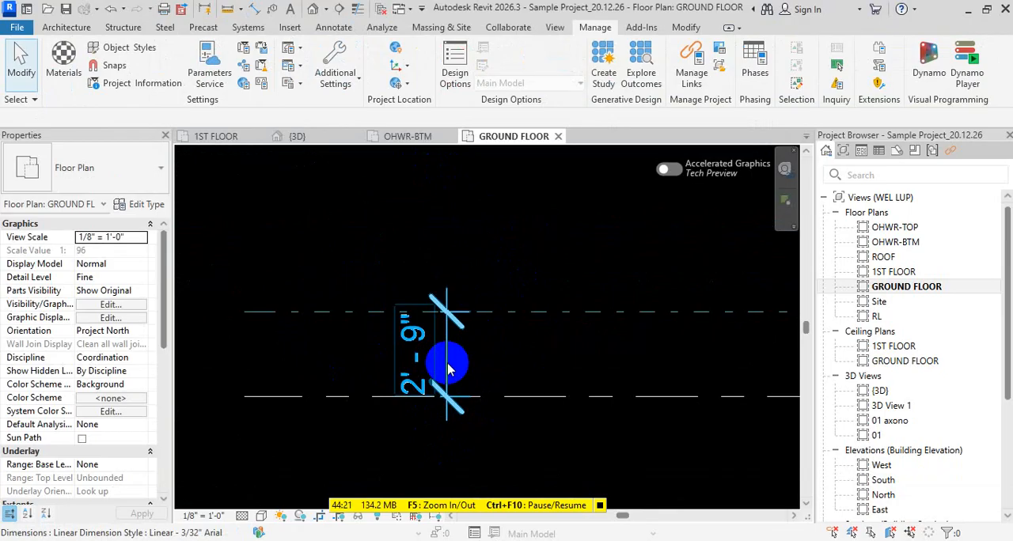
click(448, 369)
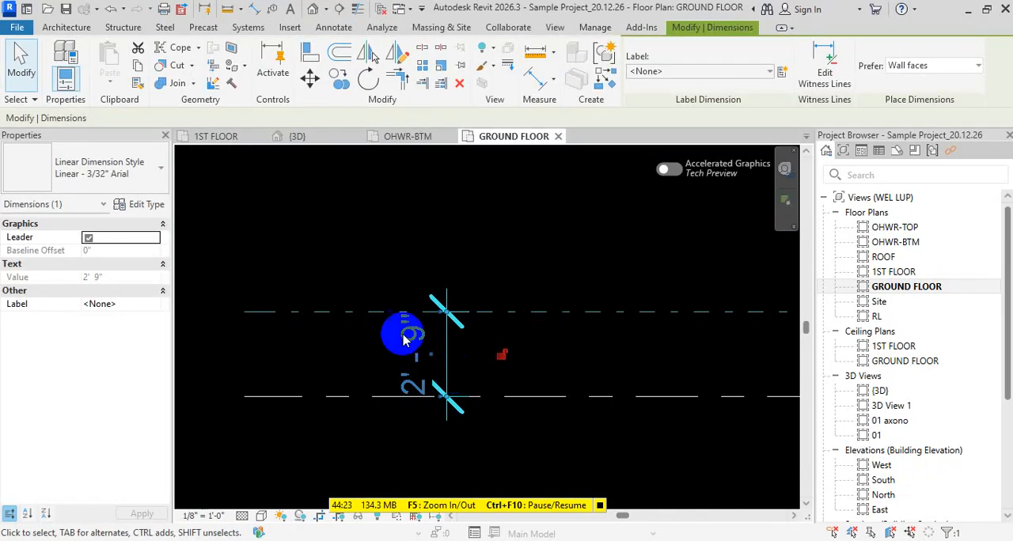
click(138, 205)
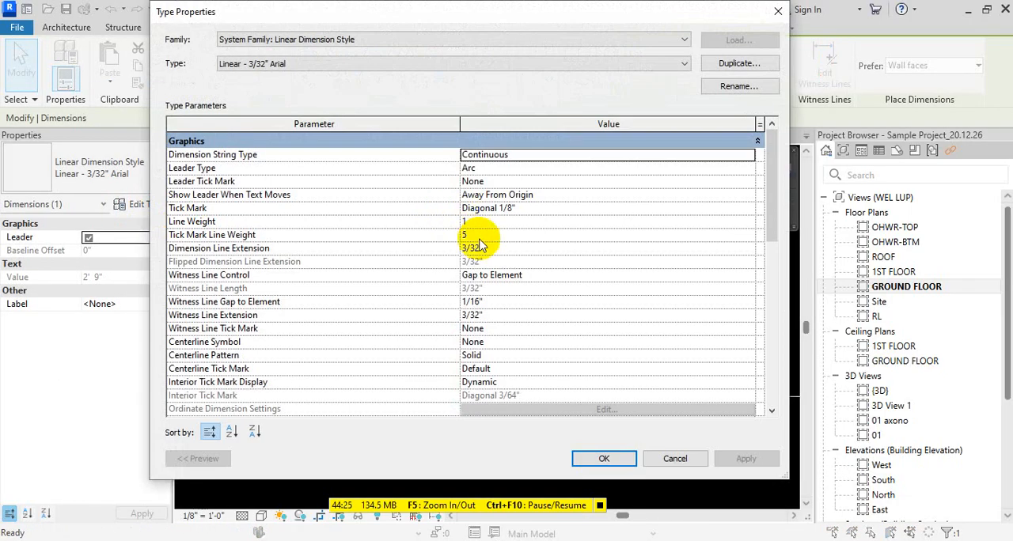
click(560, 222)
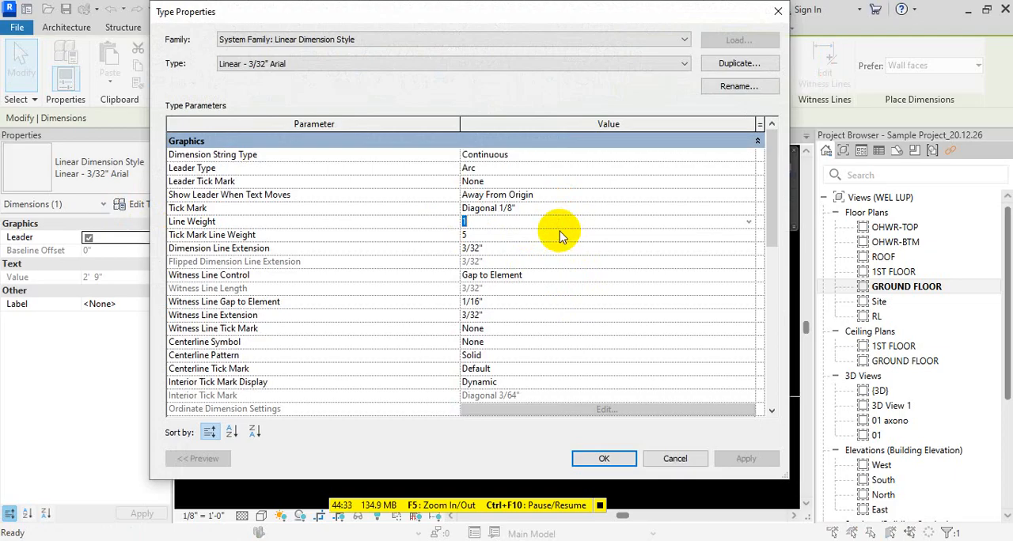
click(559, 231)
click(558, 277)
click(553, 301)
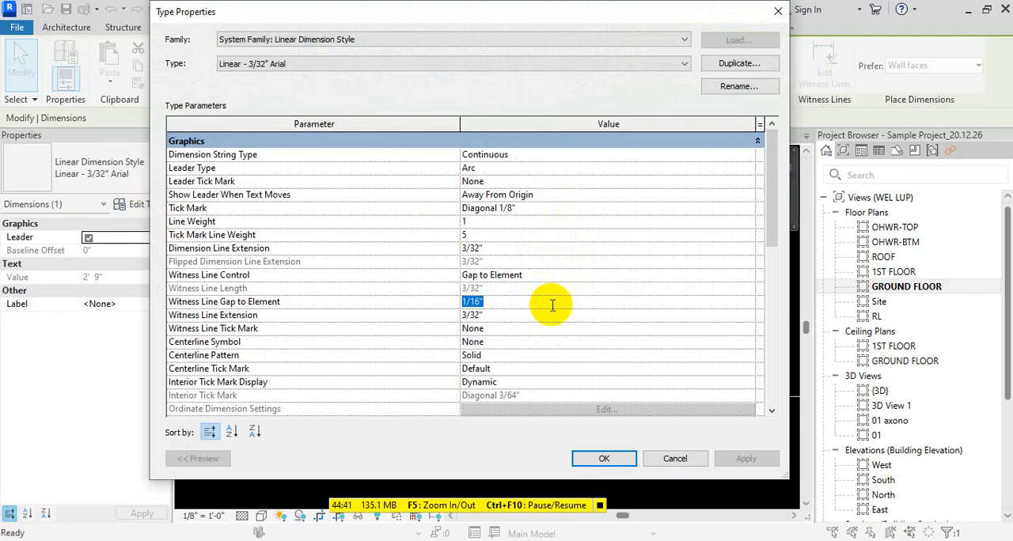
click(554, 316)
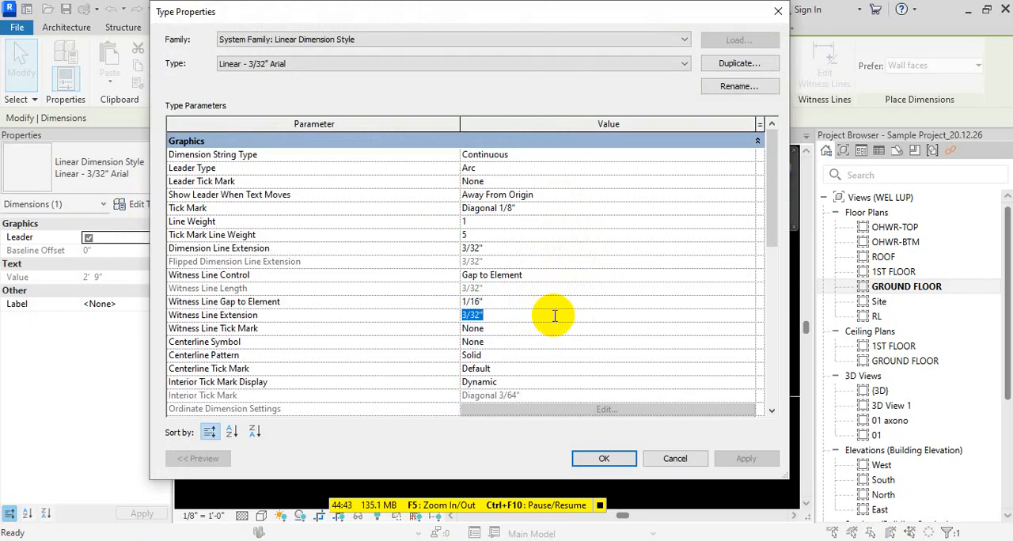
click(550, 302)
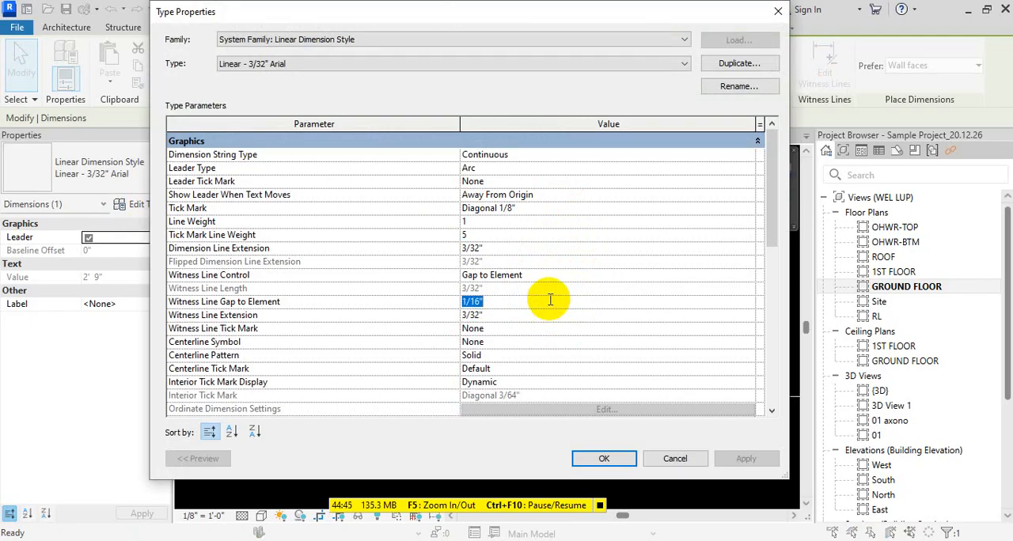
text(/)
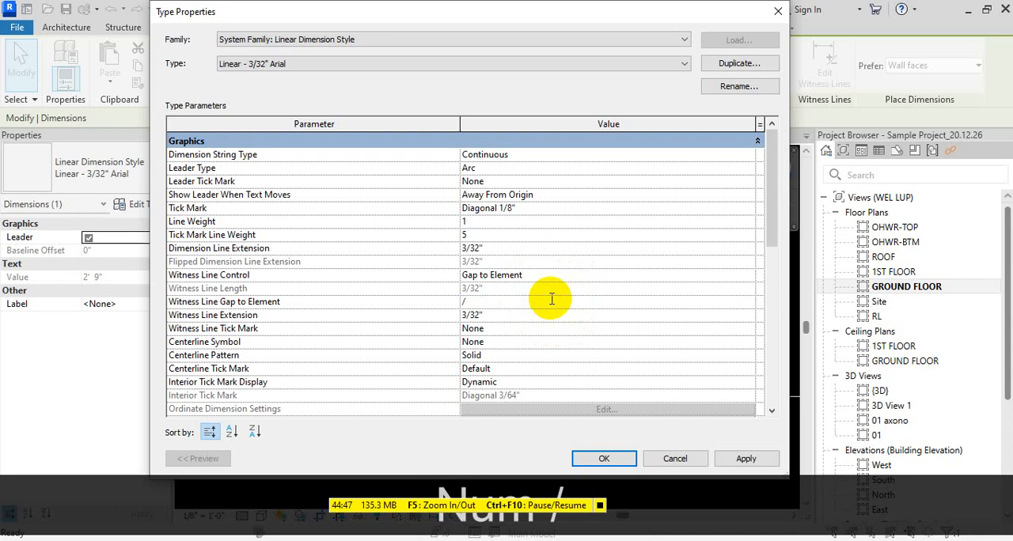
key(Escape)
click(742, 67)
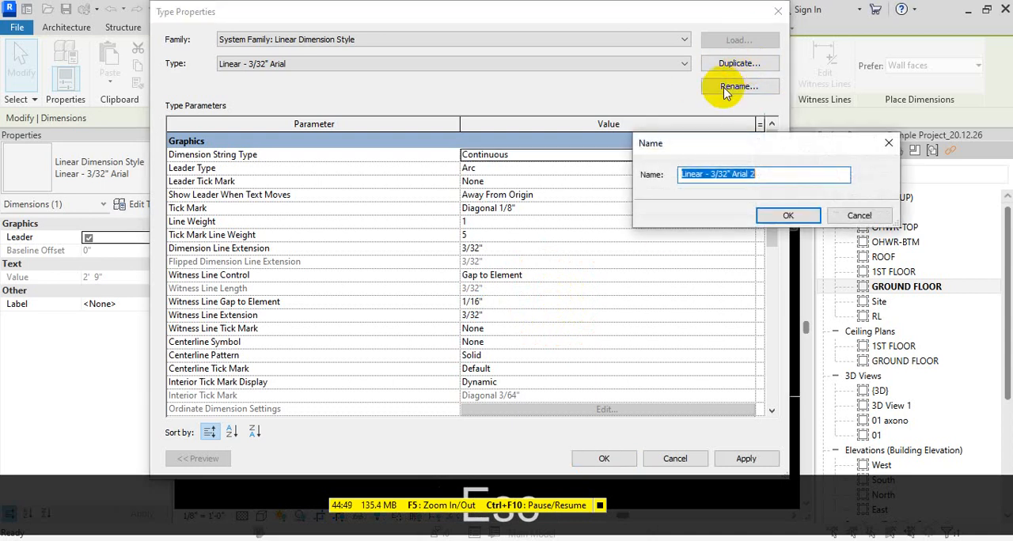
key(Escape)
key(Escape)
key(Escape)
- Try to copy the dimension by moving it farther right along the two lines, and dismiss the copy operation
key(shift)
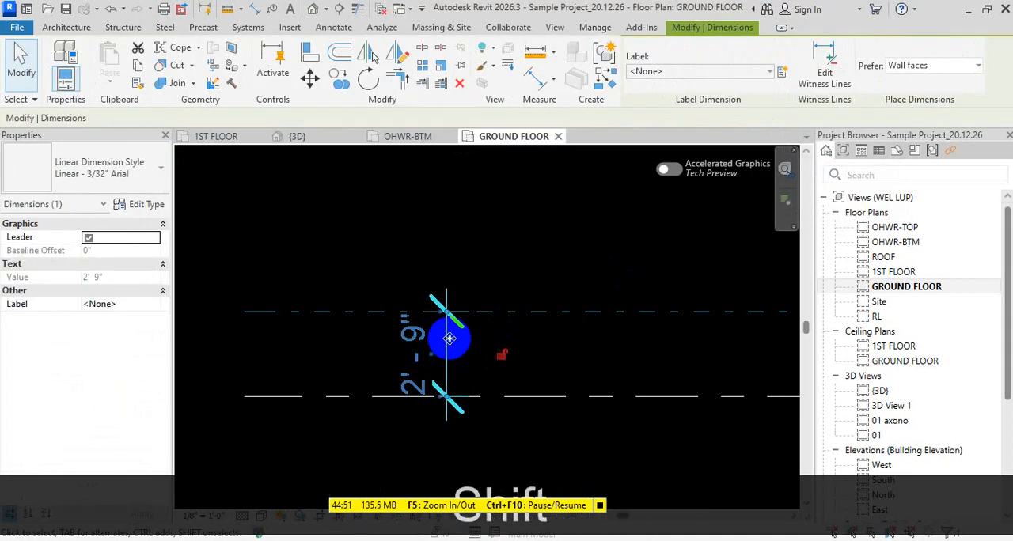
mouse_move(449, 339)
mouse_down()
mouse_move(552, 337)
mouse_move(435, 337)
mouse_up()
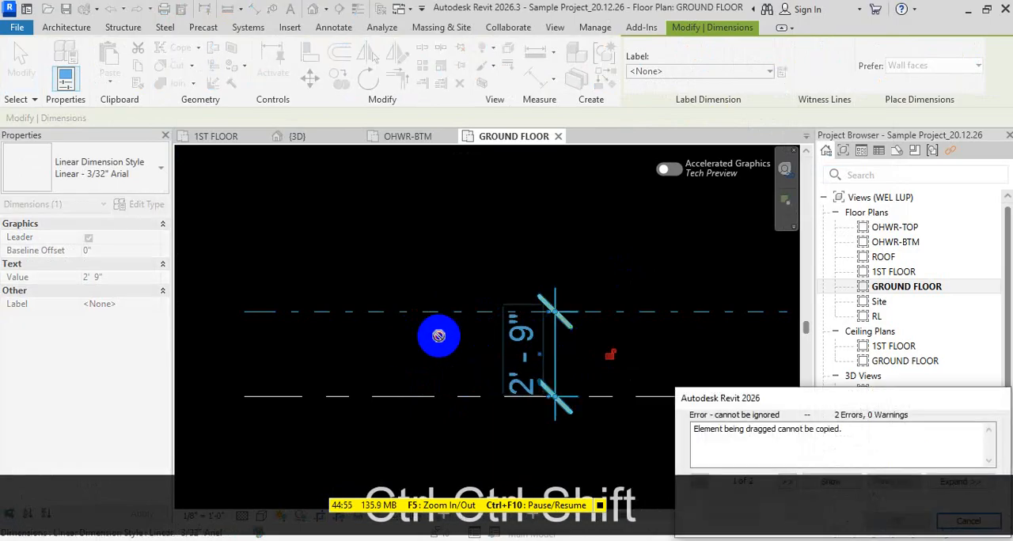
key(Escape)
key(Escape)
key(d)
key(s)
key(Escape)
key(Escape)
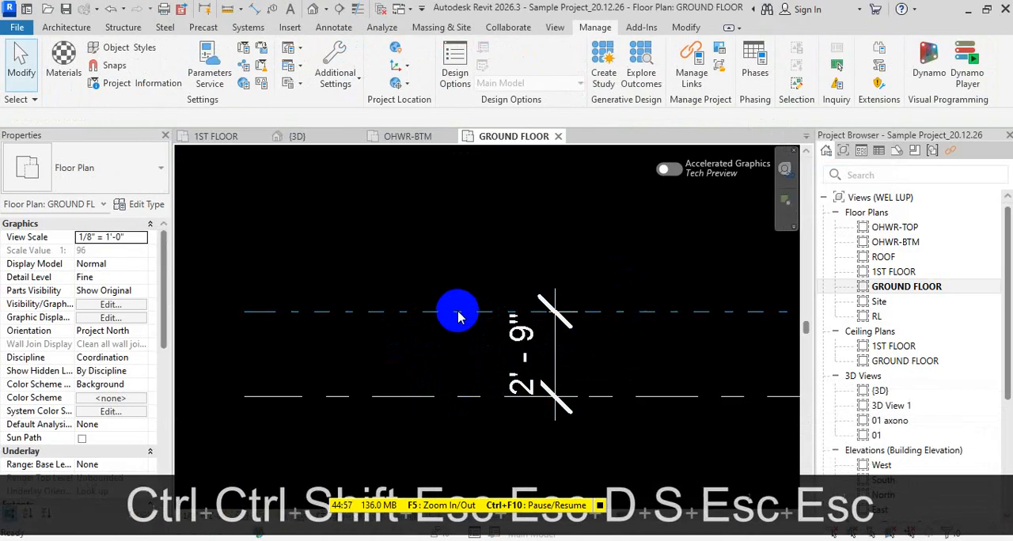
- Place a second aligned dimension between the two dashed lines, to the left of the existing dimension
key(d)
key(i)
click(415, 395)
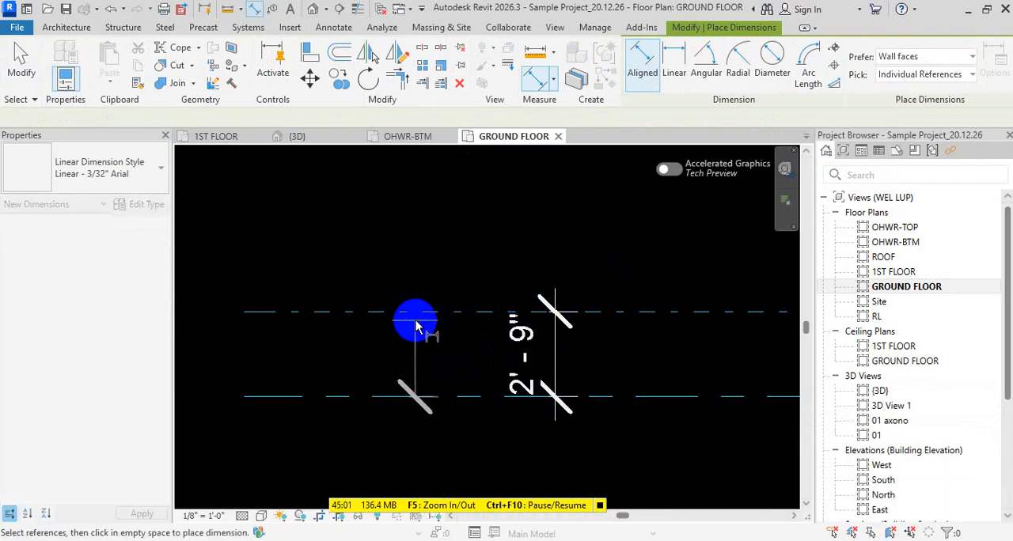
click(416, 319)
click(403, 398)
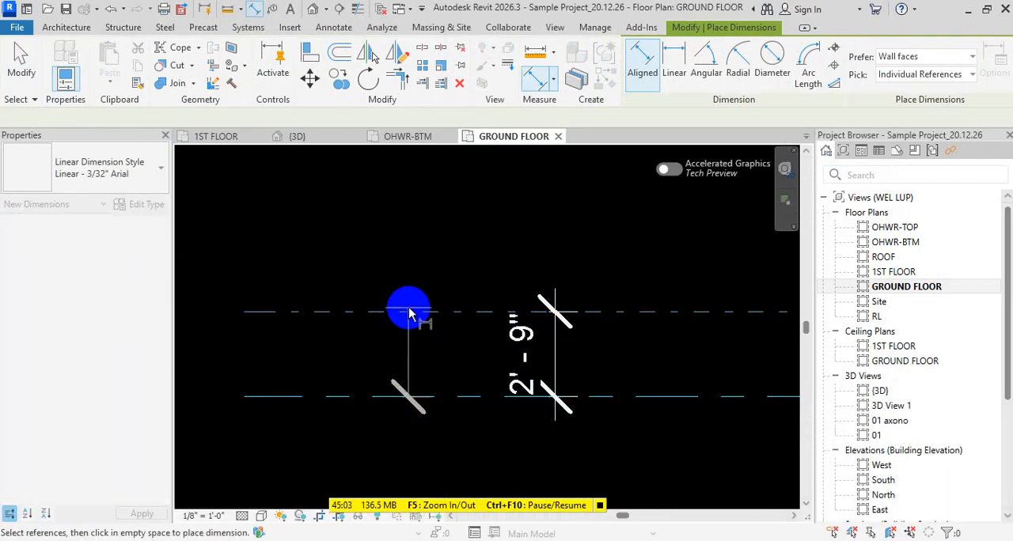
click(411, 311)
click(403, 342)
key(Escape)
key(Escape)
key(Escape)
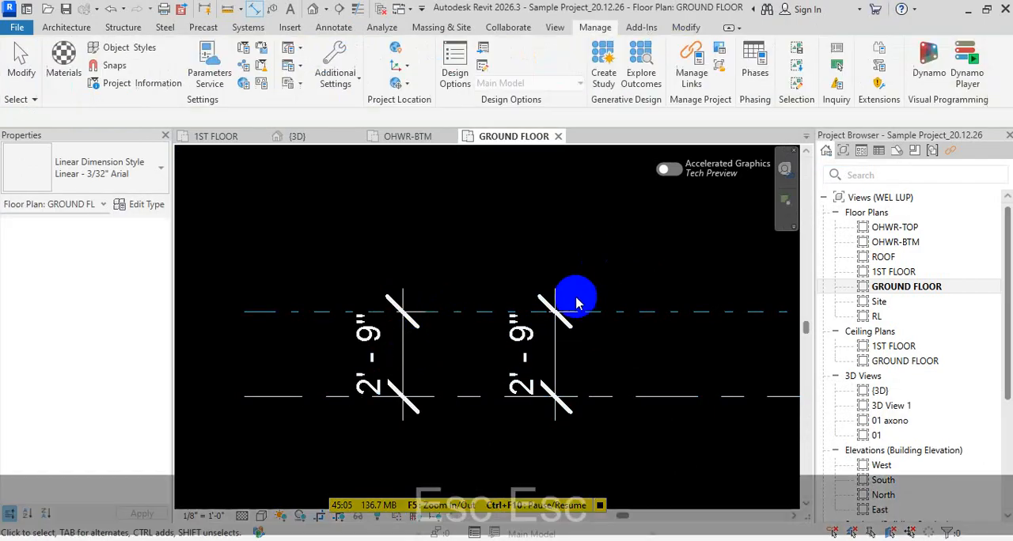
- Duplicate the right-hand dimension's type under the name Linear - 1/32" Arial and assign it to that dimension
click(561, 343)
click(147, 203)
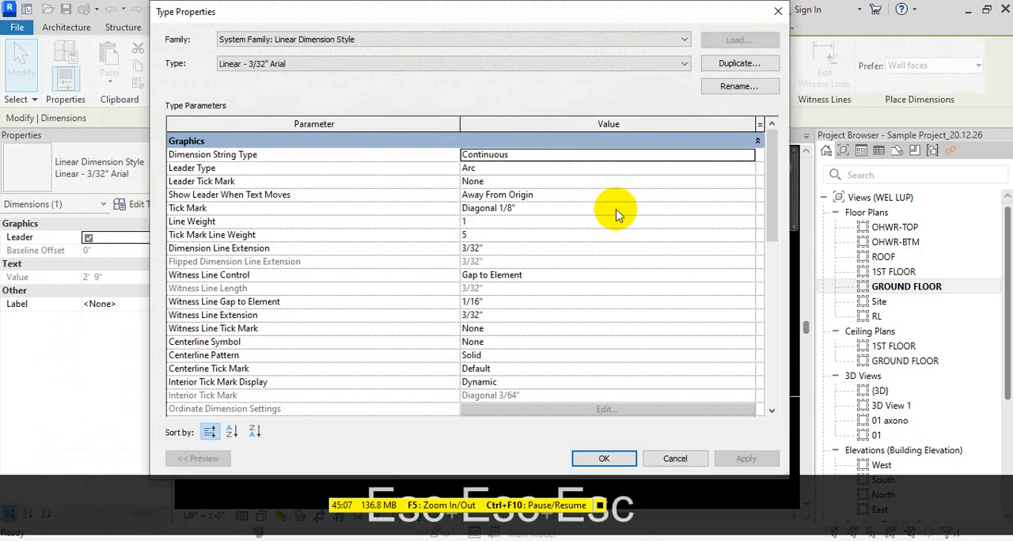
click(733, 64)
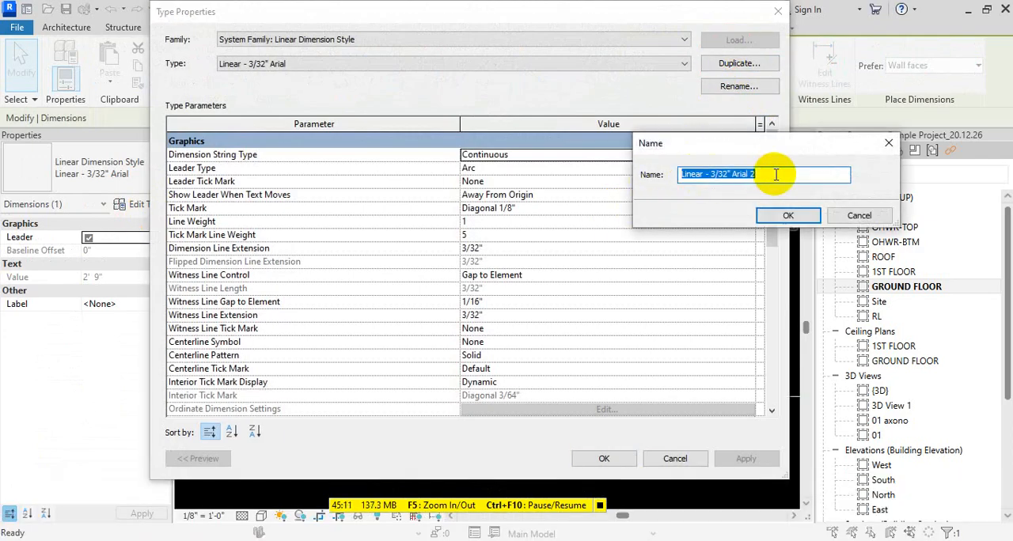
key(BackSpace)
key(BackSpace)
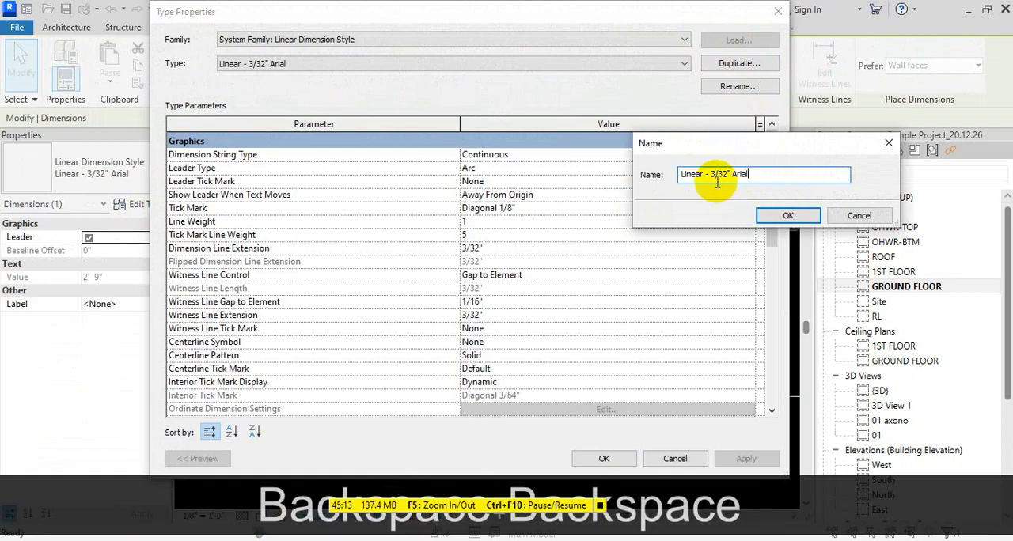
click(714, 177)
key(BackSpace)
text(1)
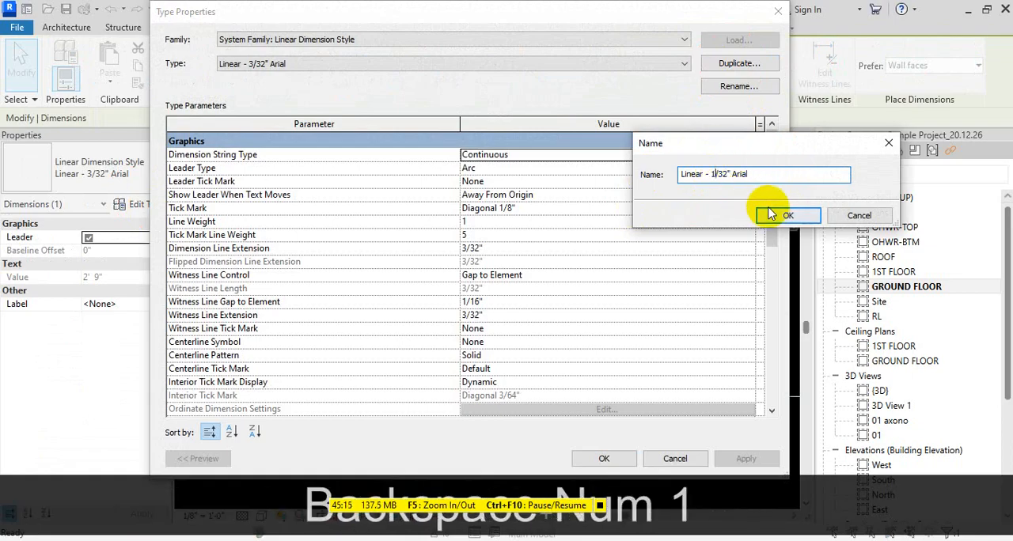
click(789, 215)
click(604, 459)
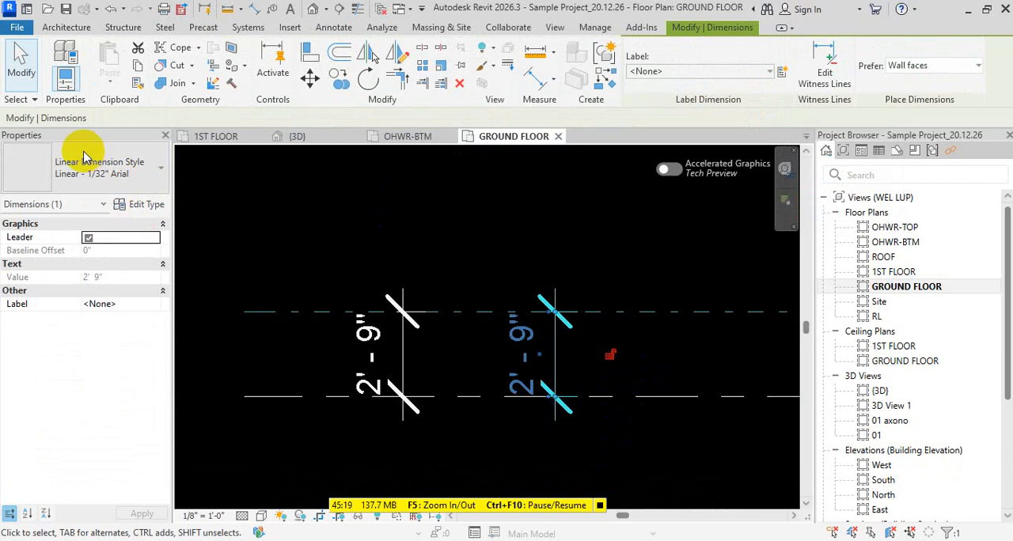
- Set the text size of the Linear - 1/32" Arial dimension type to 1/32"
click(146, 204)
scroll(500, 316, down, 4)
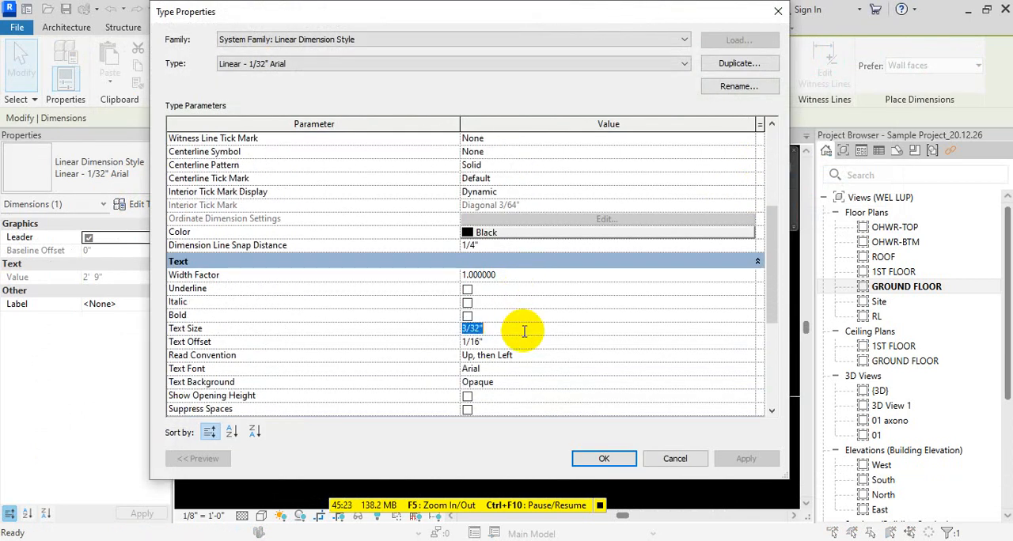
text(1/)
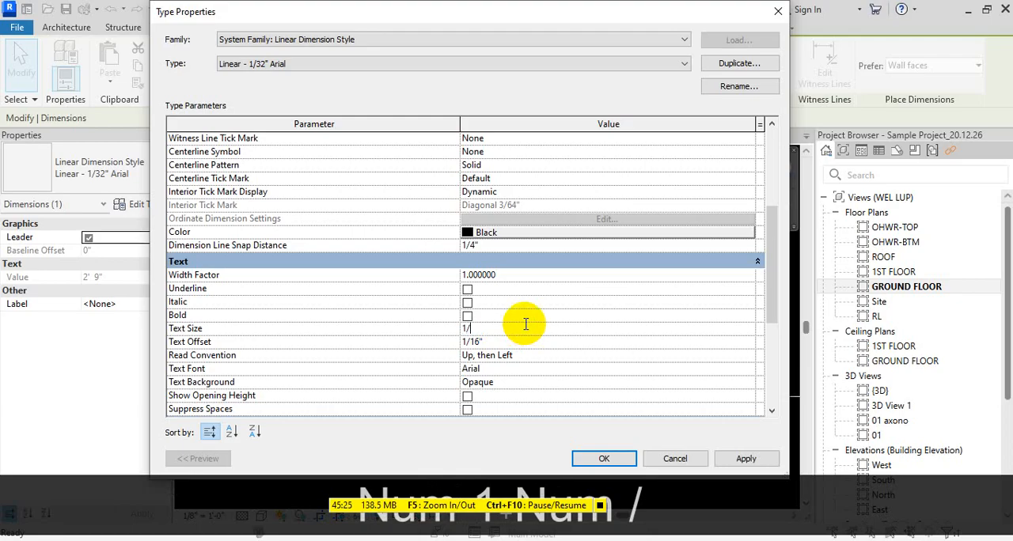
text(32")
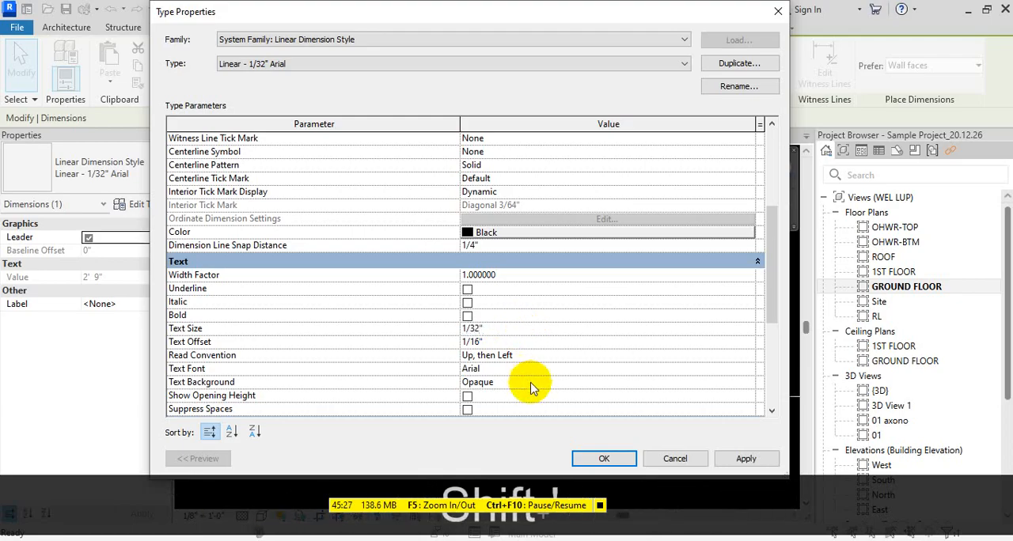
click(606, 459)
click(543, 376)
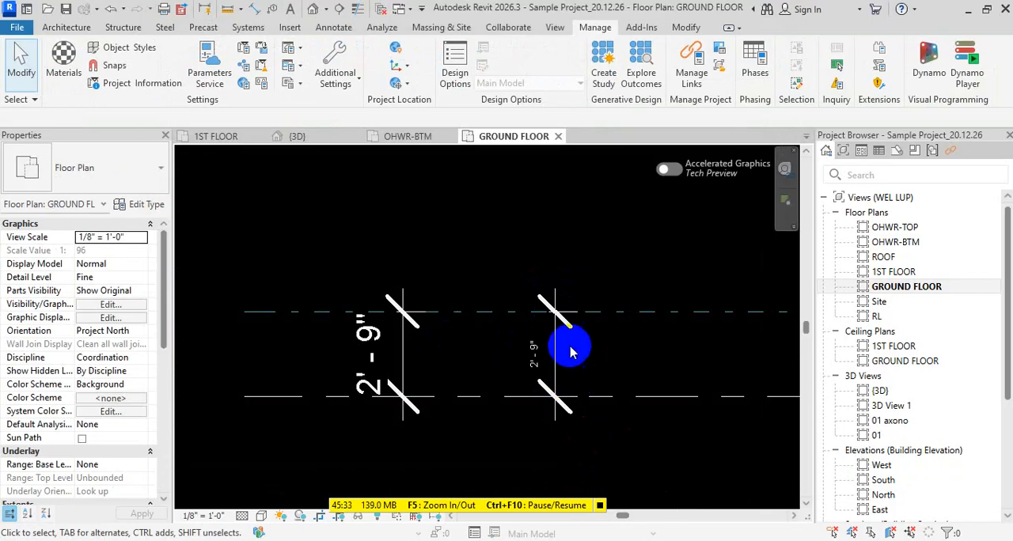
- Set the dimension line extension of the right-hand dimension's type to 1/32"
click(554, 353)
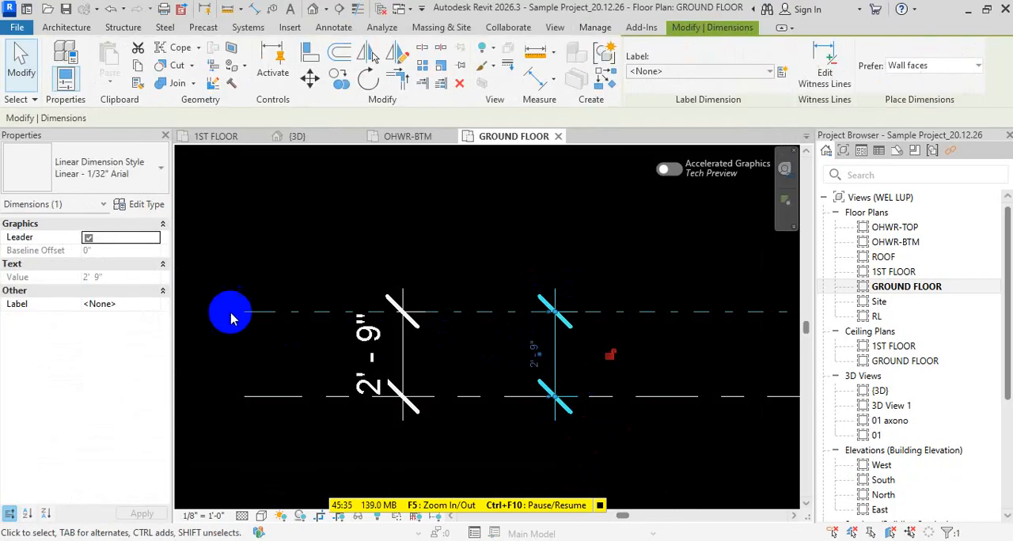
click(150, 204)
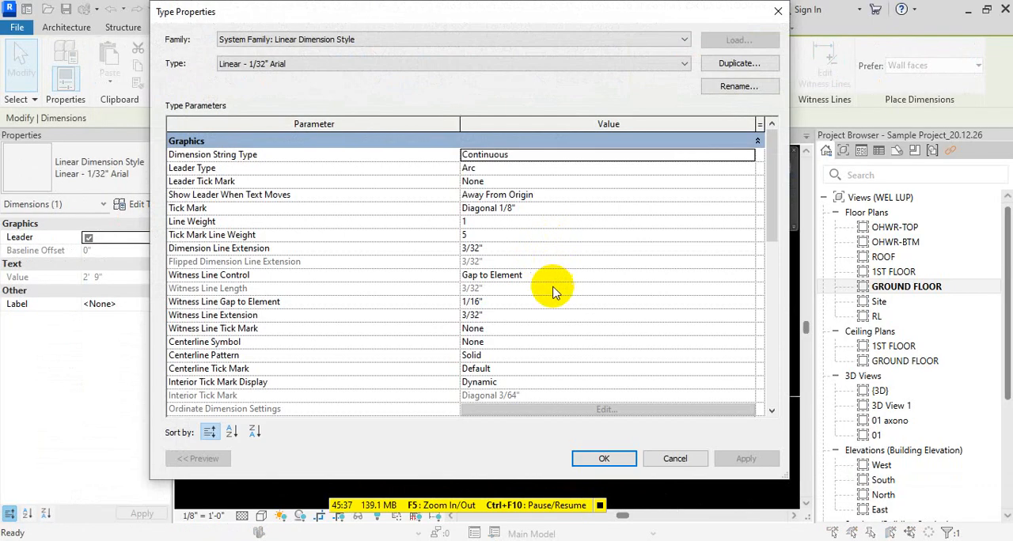
scroll(550, 315, down, 4)
scroll(549, 290, up, 2)
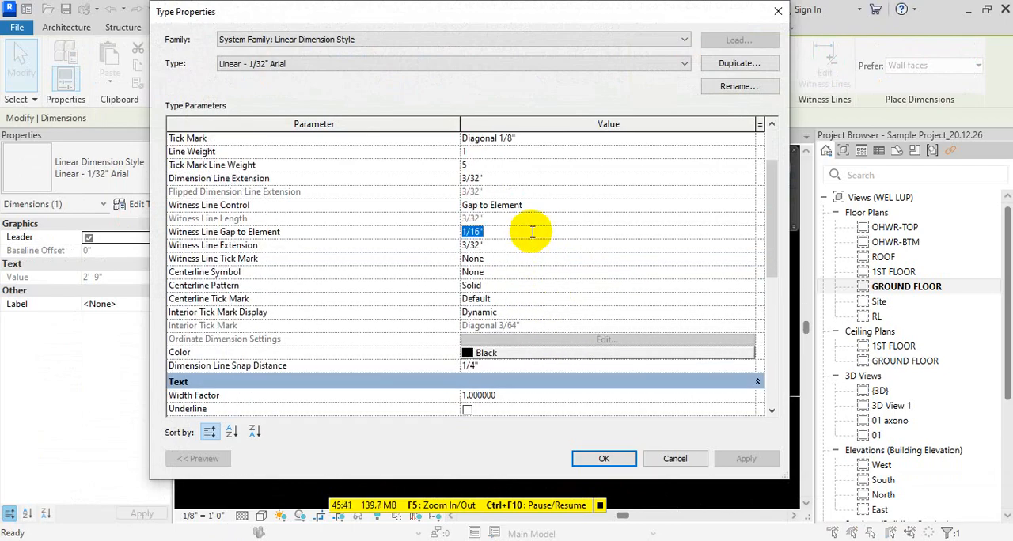
scroll(544, 226, up, 2)
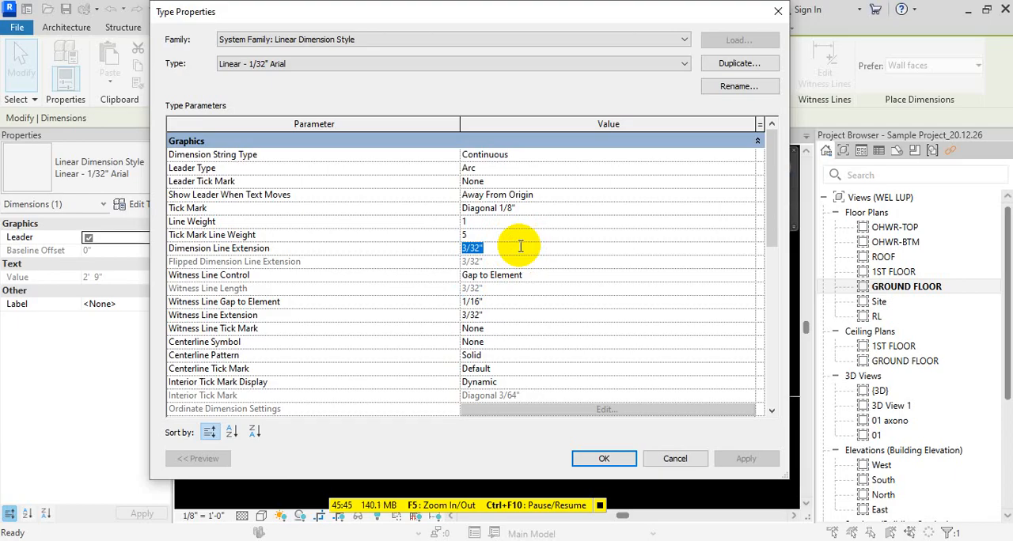
text(1)
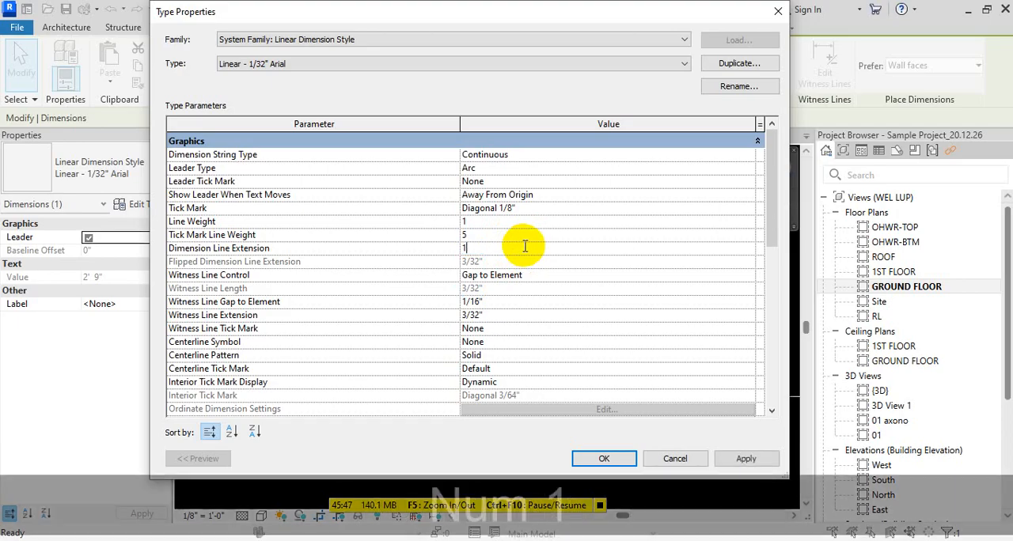
text(/32")
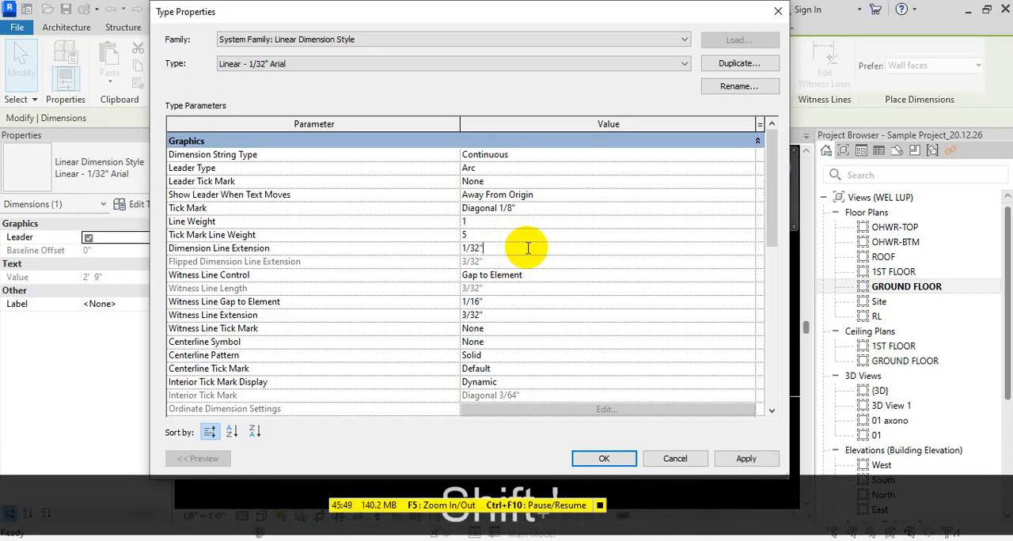
- Copy the 1/32" dimension line extension value into the witness line extension, apply the type changes and inspect the shortened extensions
key(shift+Home)
key(ctrl+c)
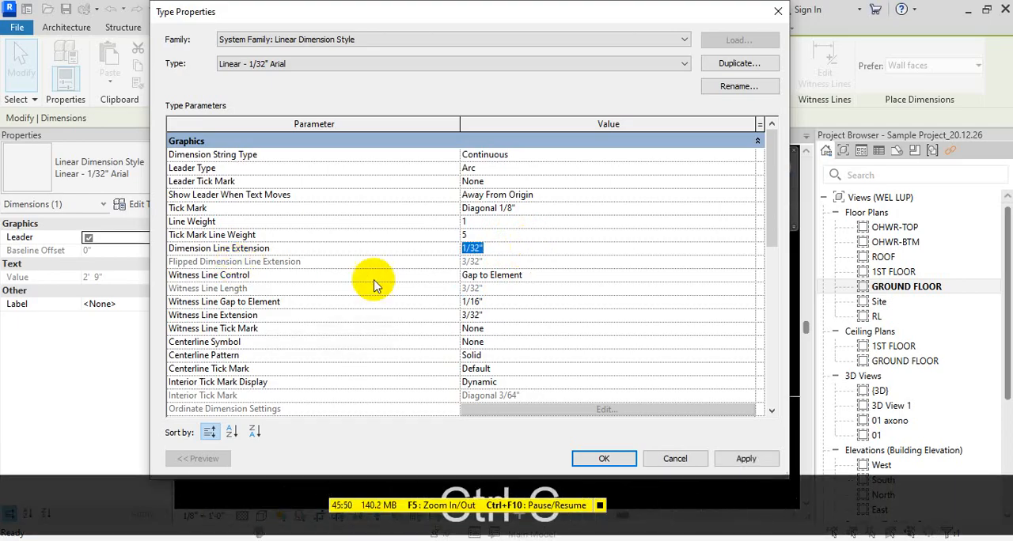
click(522, 315)
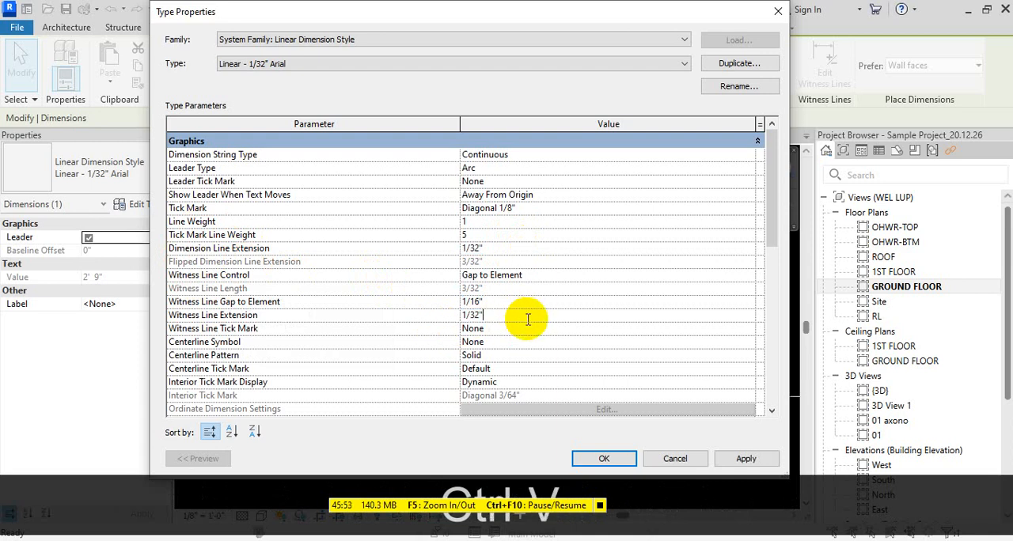
click(614, 453)
click(604, 459)
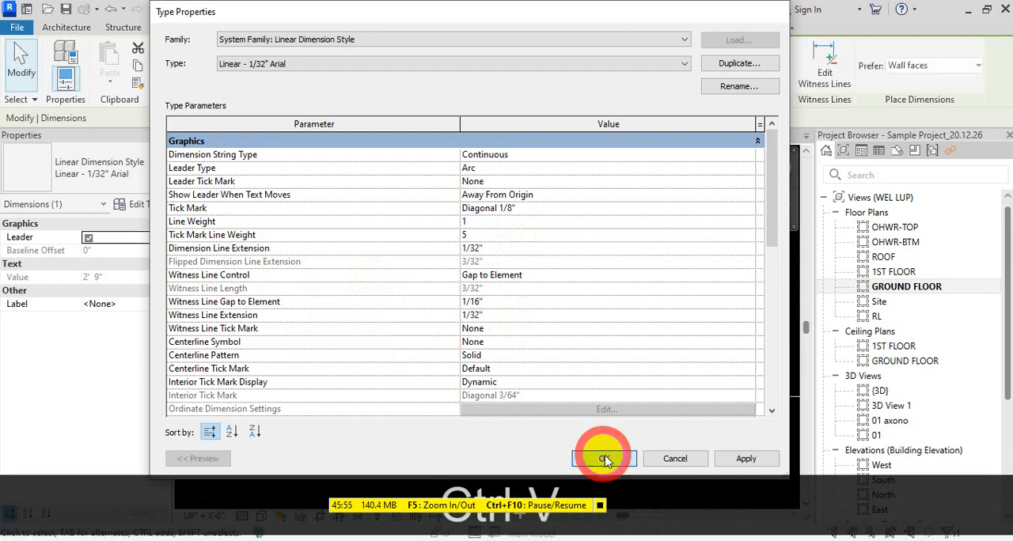
key(Escape)
scroll(546, 445, up, 5)
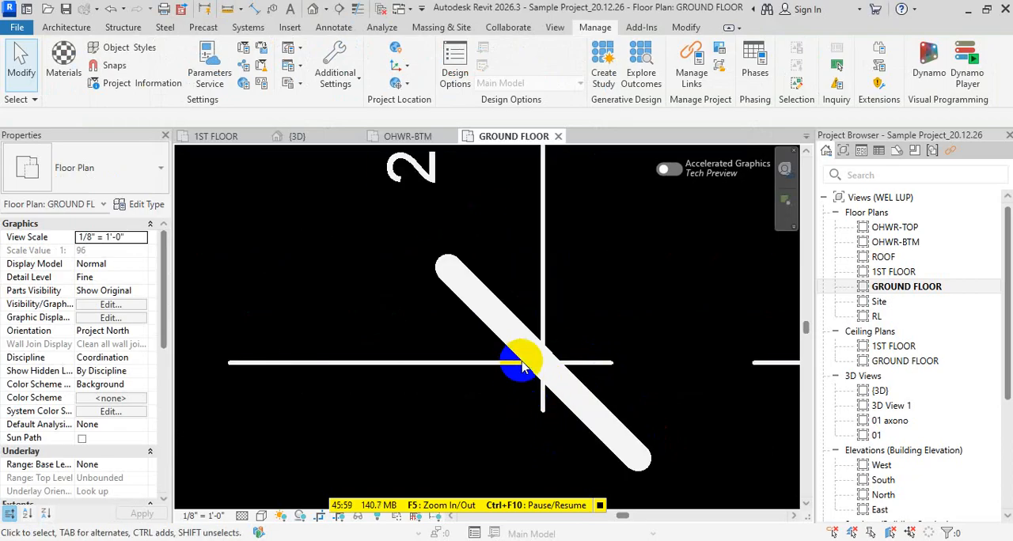
scroll(527, 392, down, 3)
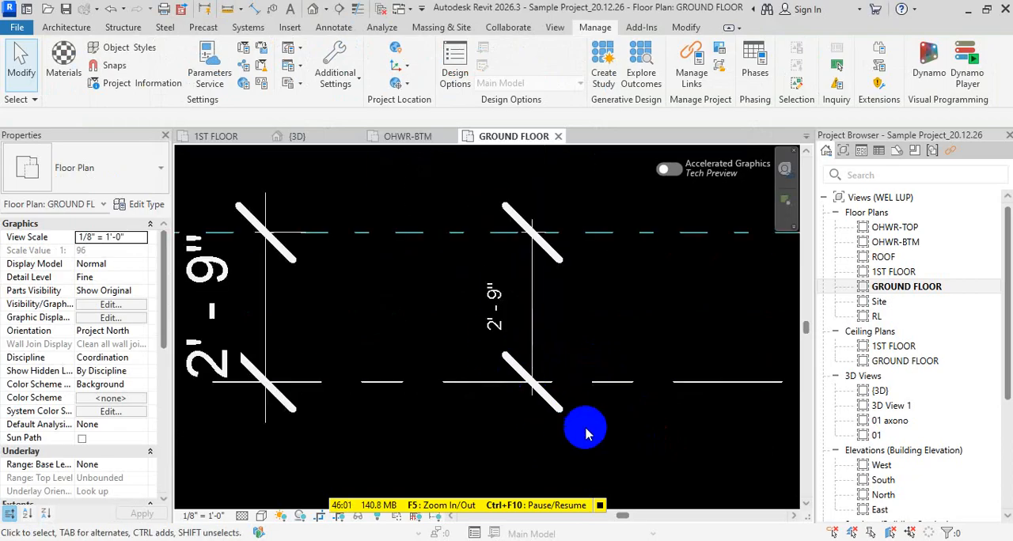
scroll(564, 404, down, 2)
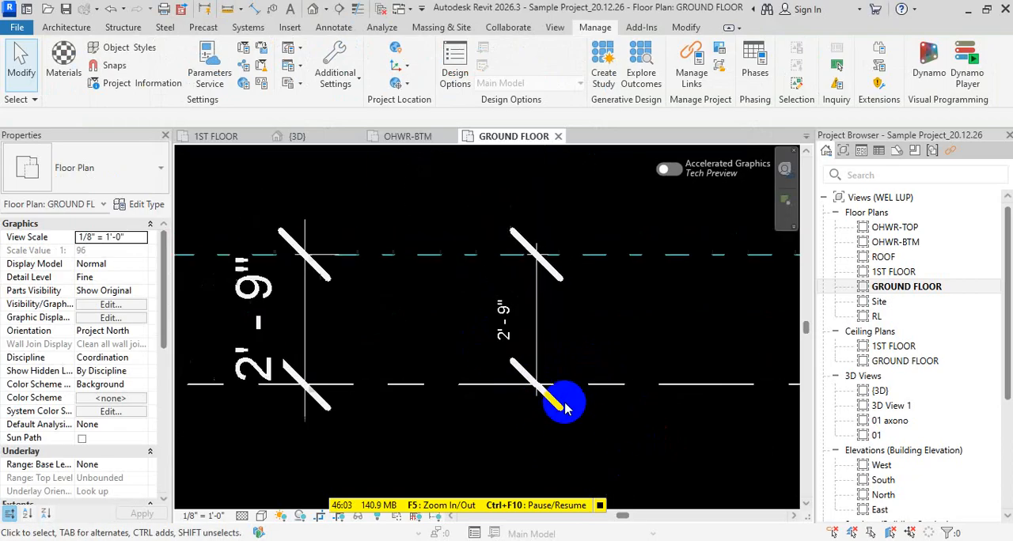
- Try Dot Filled 1/16" as the tick mark of the right-hand dimension's type, and undo the change
click(548, 323)
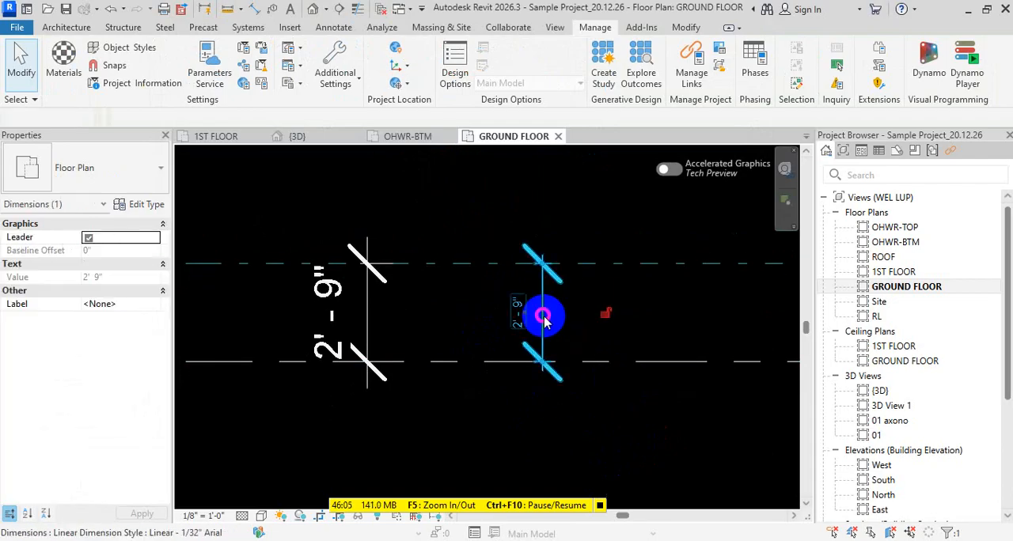
click(148, 169)
key(Escape)
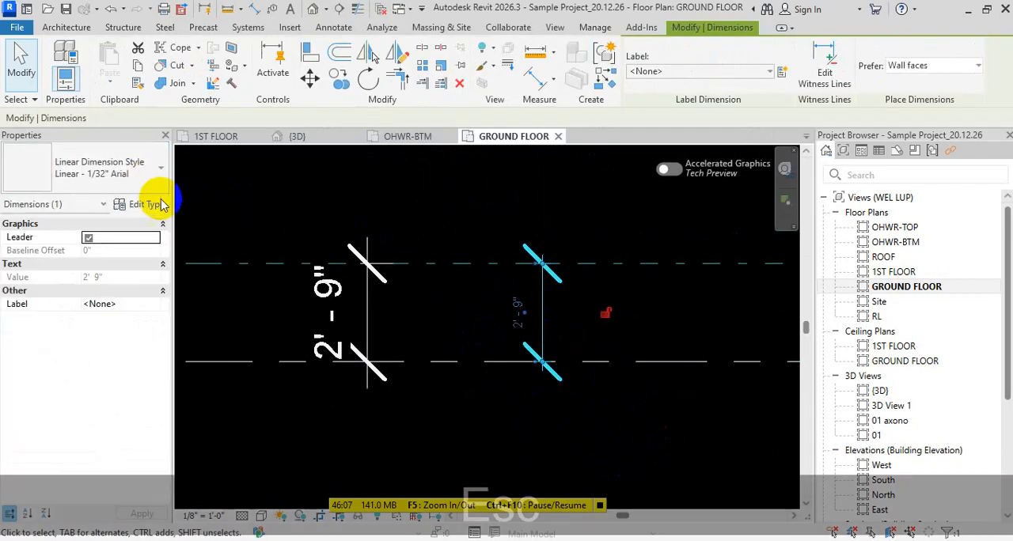
click(144, 205)
scroll(572, 286, down, 3)
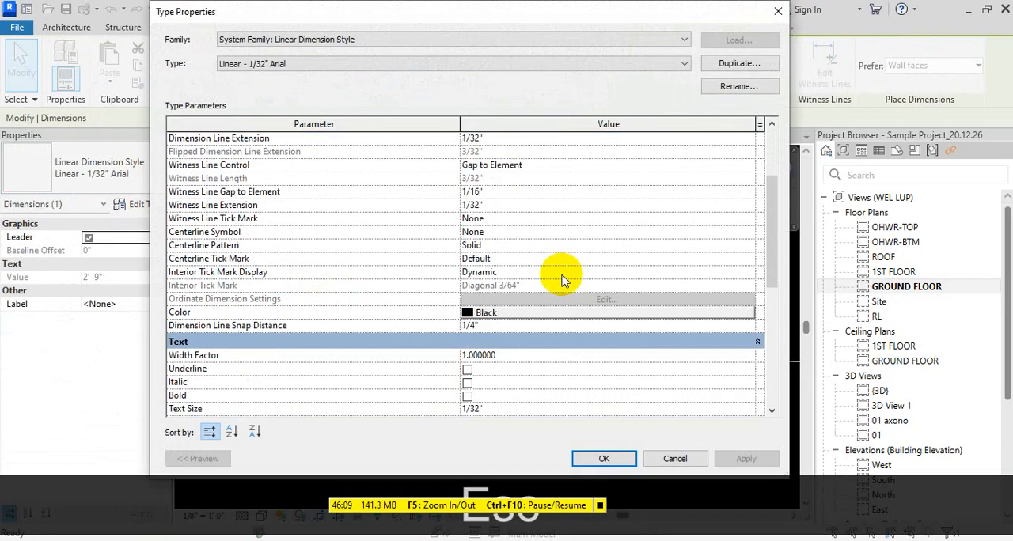
scroll(554, 276, up, 3)
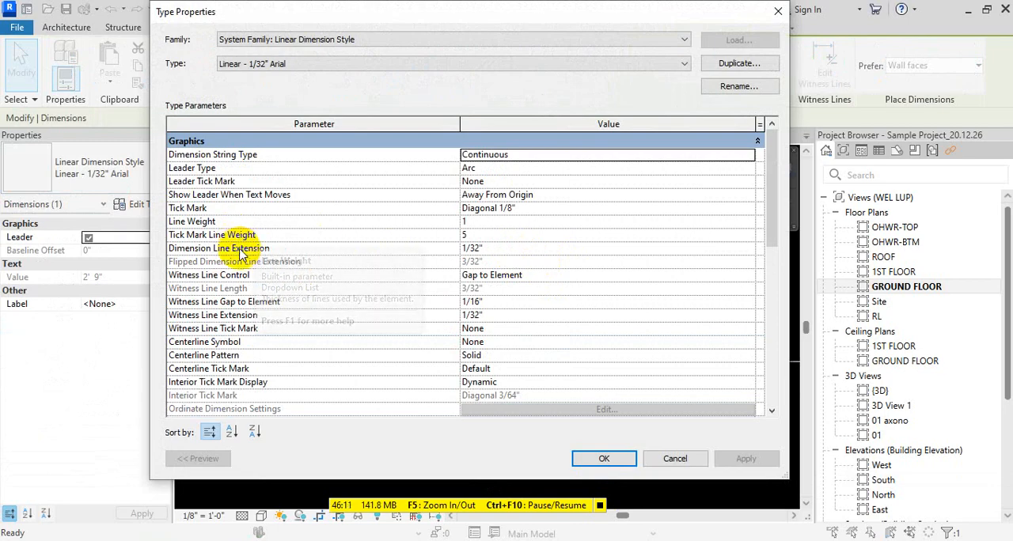
click(292, 214)
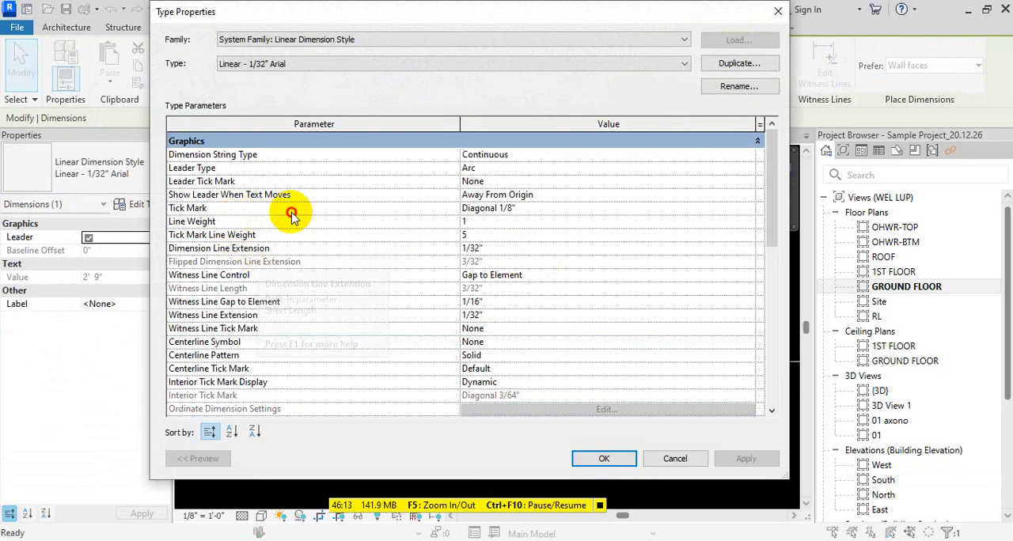
click(526, 208)
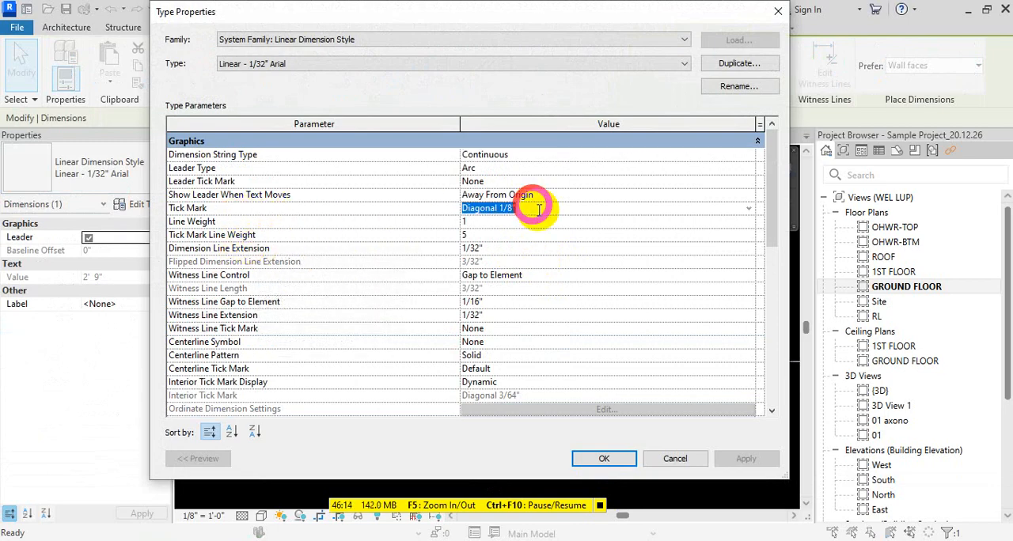
click(749, 208)
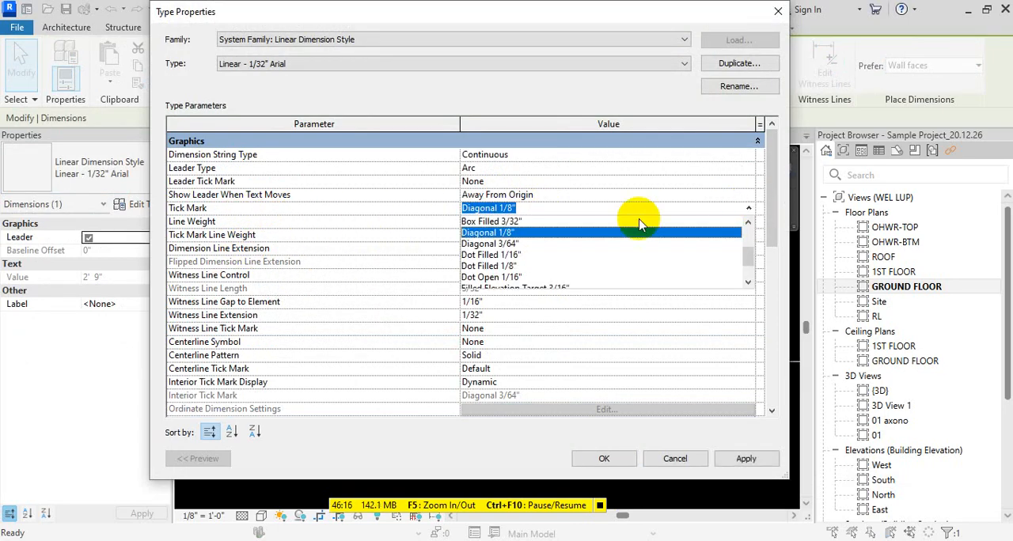
click(522, 261)
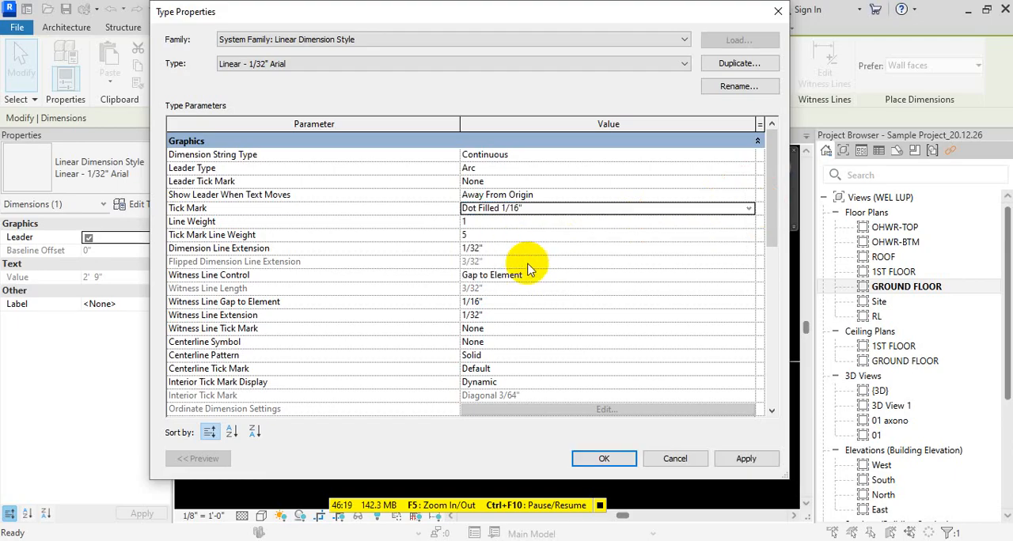
click(604, 458)
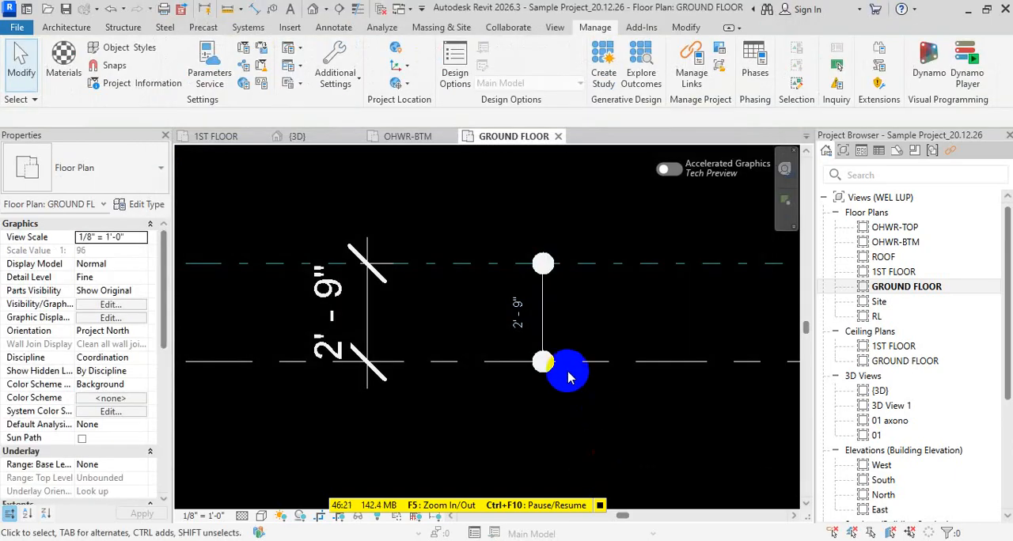
click(543, 310)
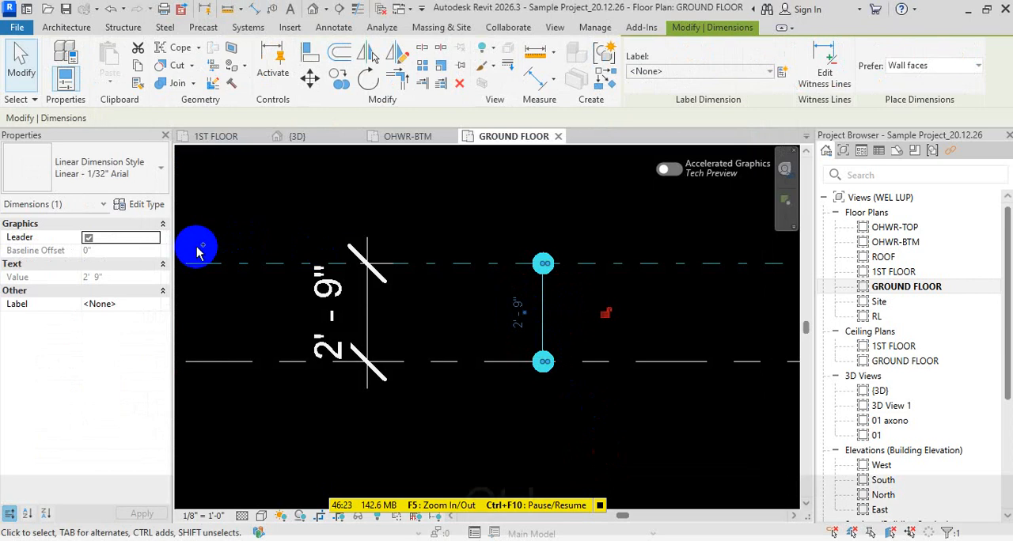
key(ctrl+z)
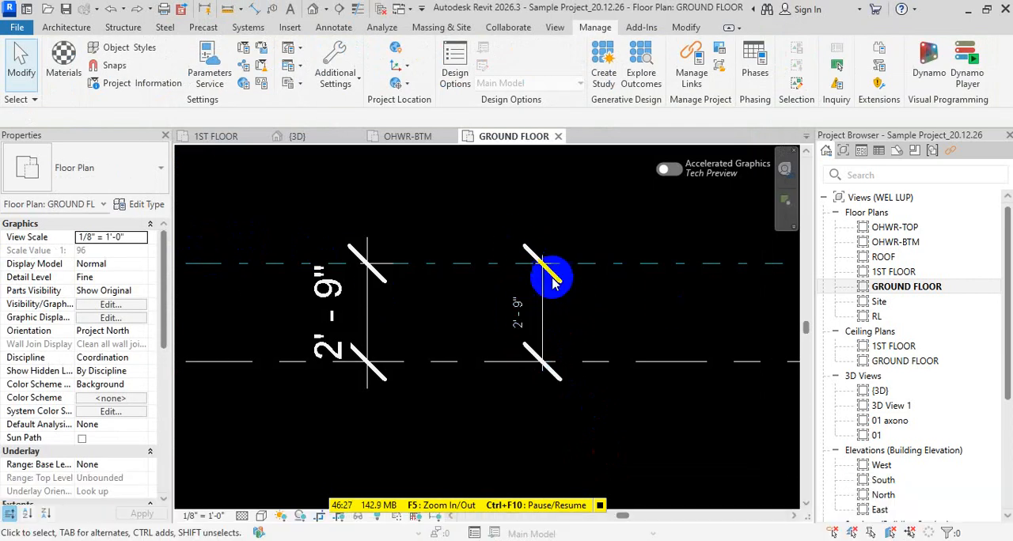
- Change the tick mark of the right-hand dimension's type to Diagonal 3/64" and inspect the ticks
click(539, 318)
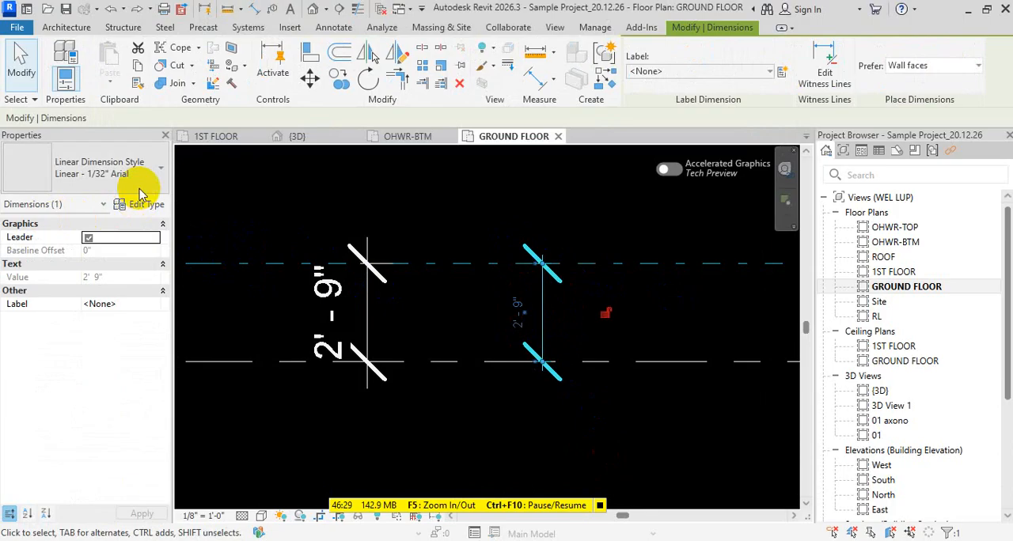
click(147, 205)
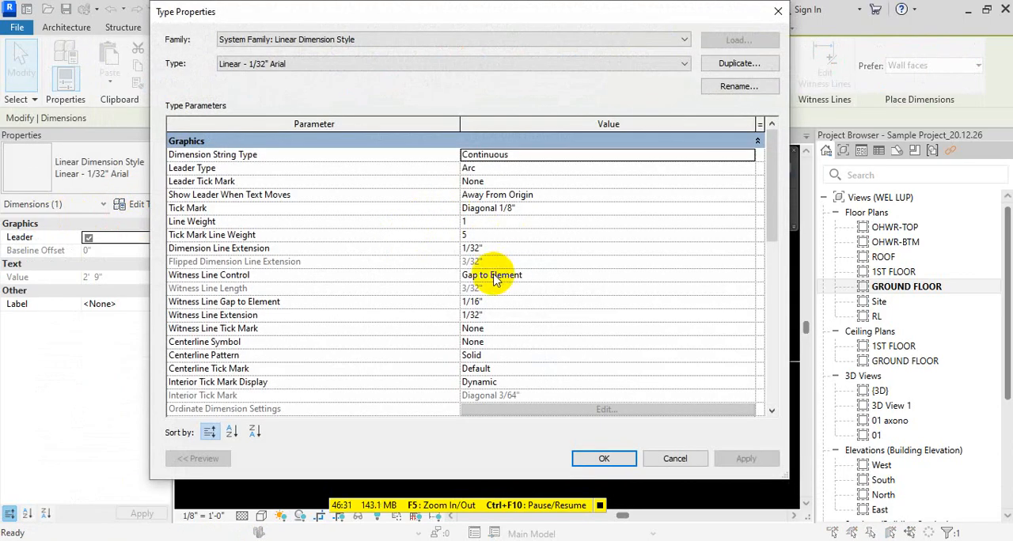
click(752, 197)
click(750, 197)
key(Escape)
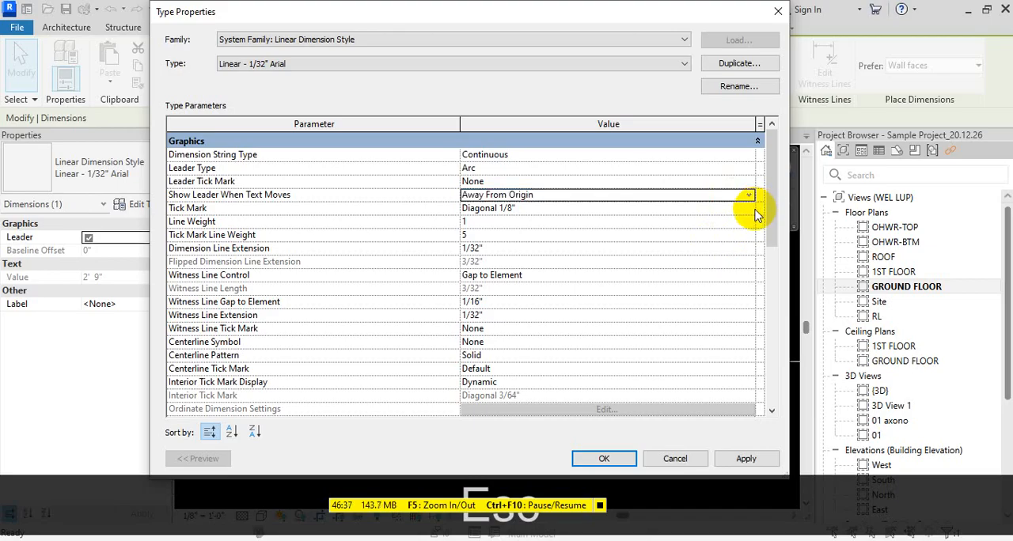
click(752, 209)
scroll(643, 243, up, 2)
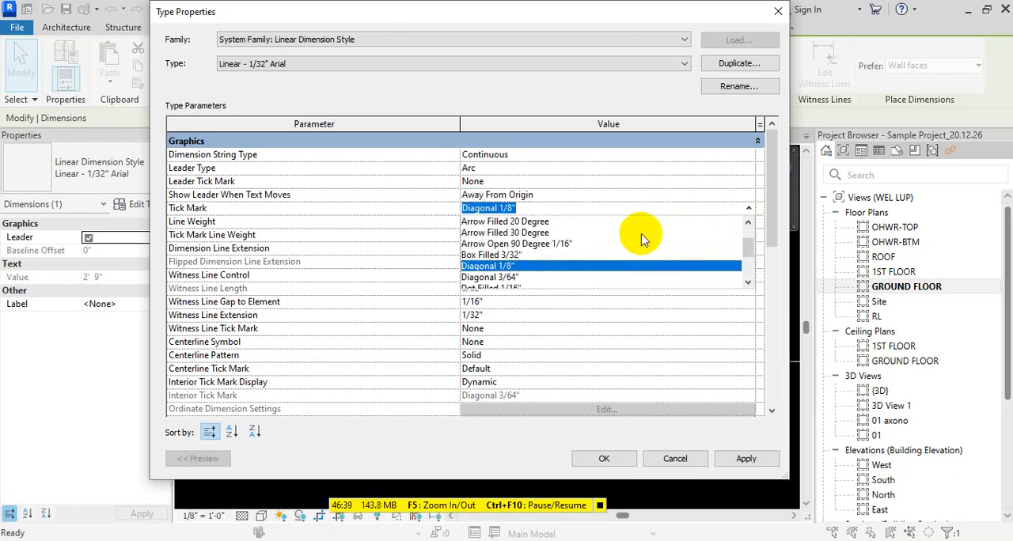
scroll(643, 243, down, 2)
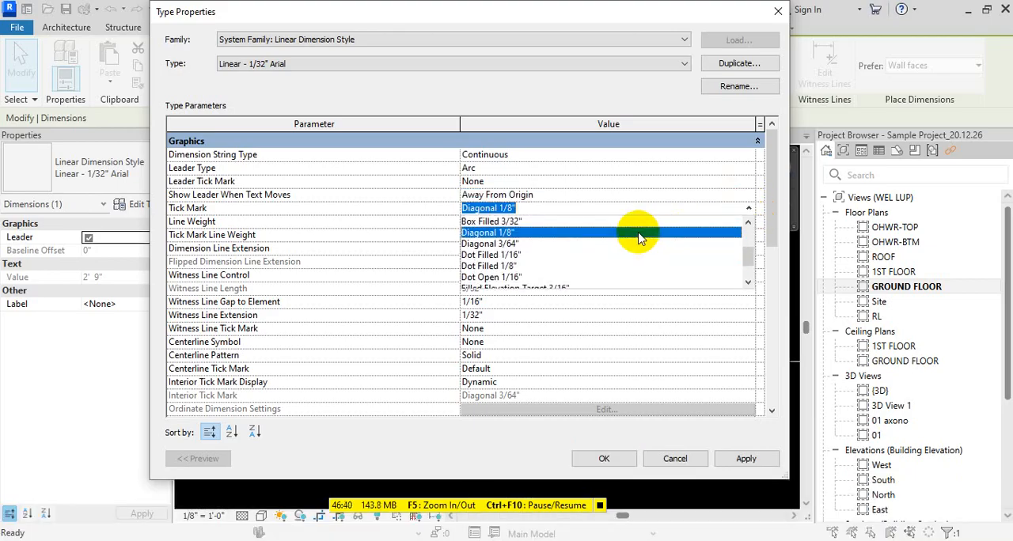
click(507, 244)
click(604, 459)
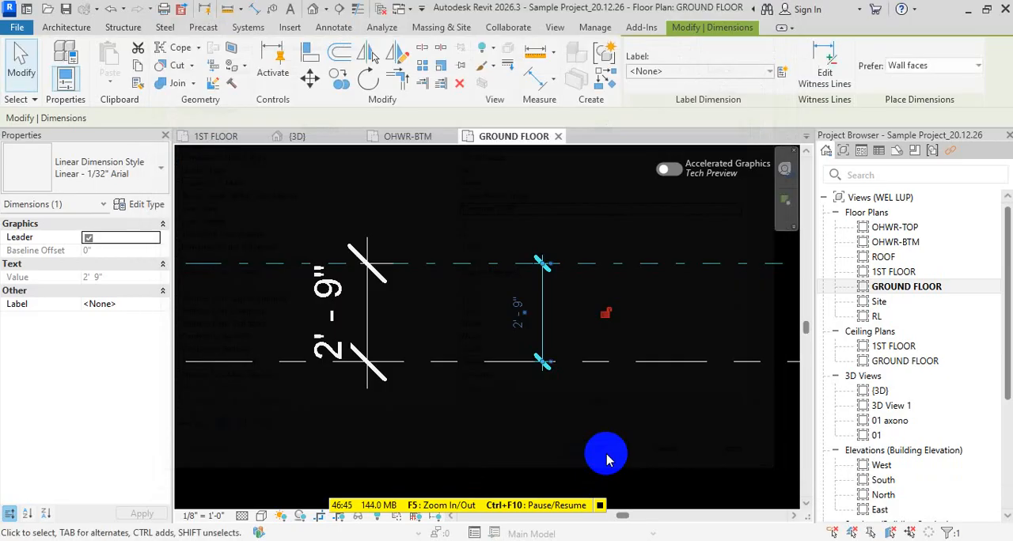
click(606, 459)
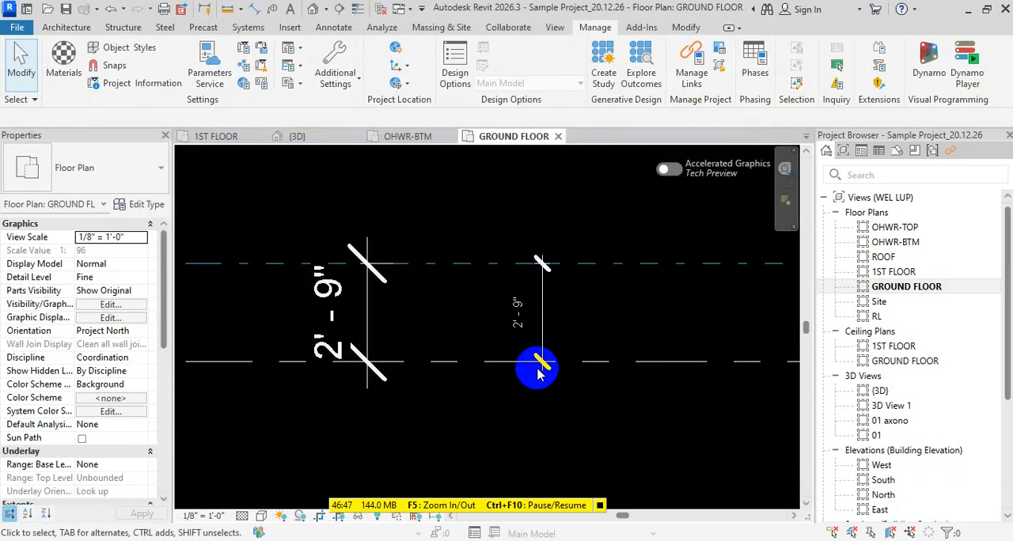
scroll(558, 330, up, 1)
scroll(606, 316, down, 1)
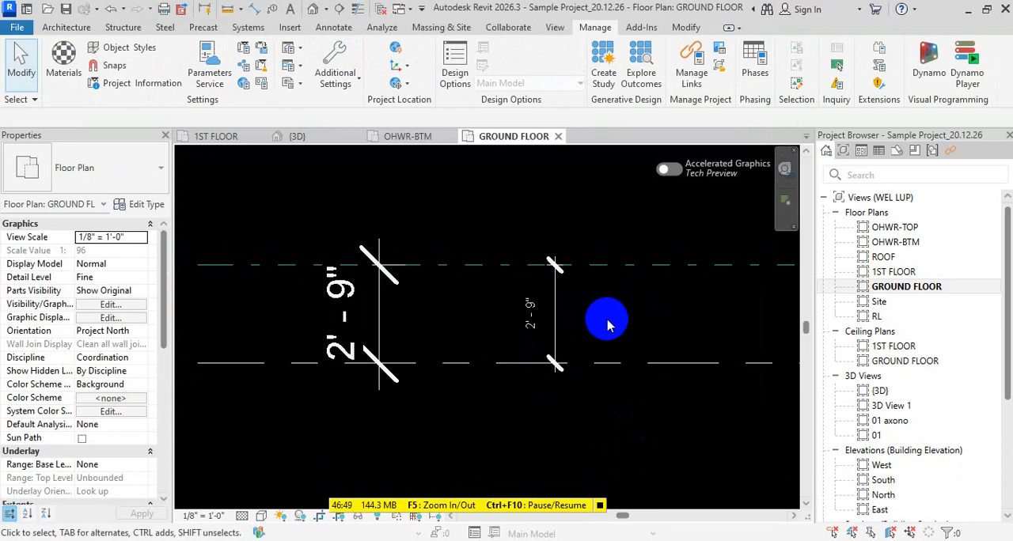
- Try to set the line weight of the right-hand dimension's type to .5
scroll(546, 273, up, 1)
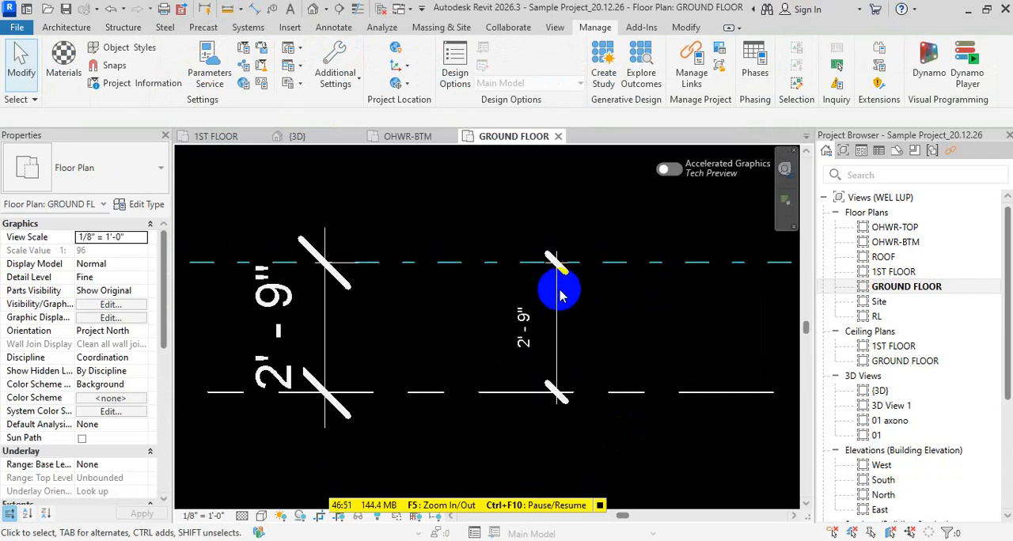
click(556, 297)
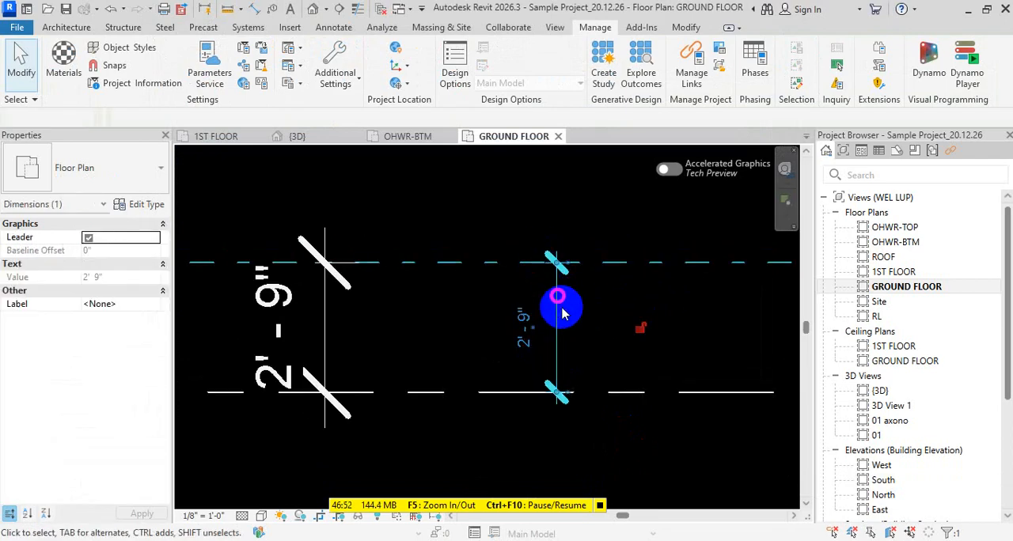
click(145, 203)
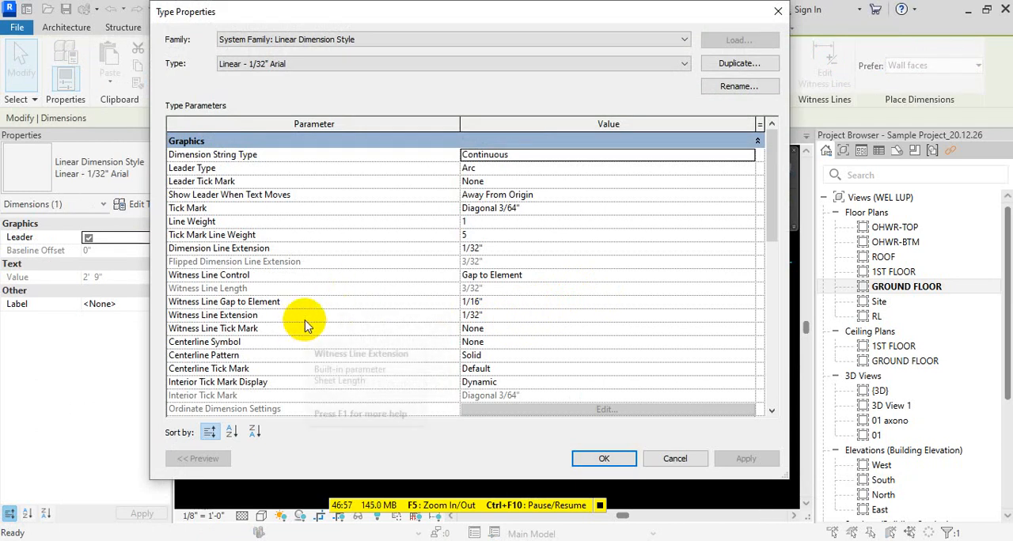
scroll(307, 325, down, 1)
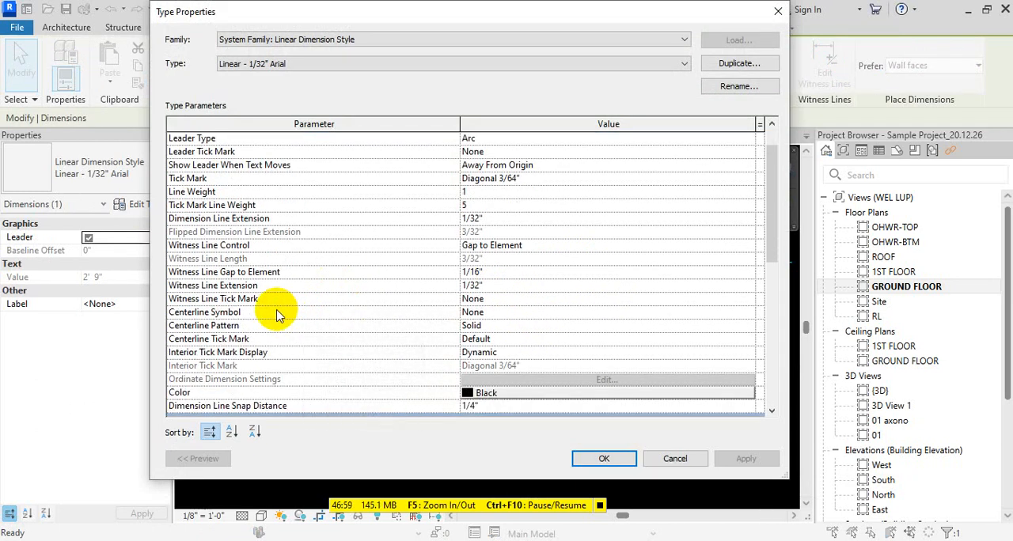
scroll(277, 293, up, 1)
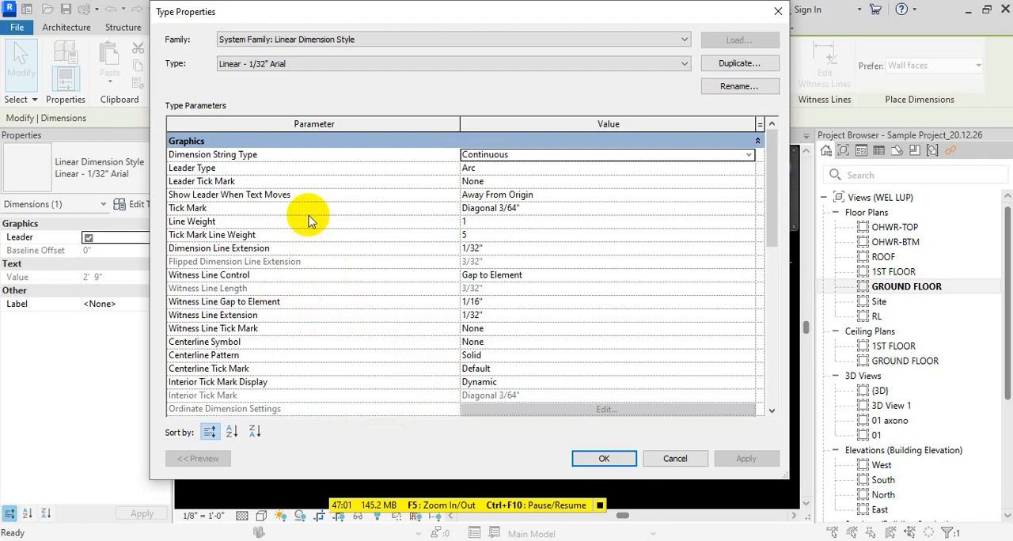
click(489, 223)
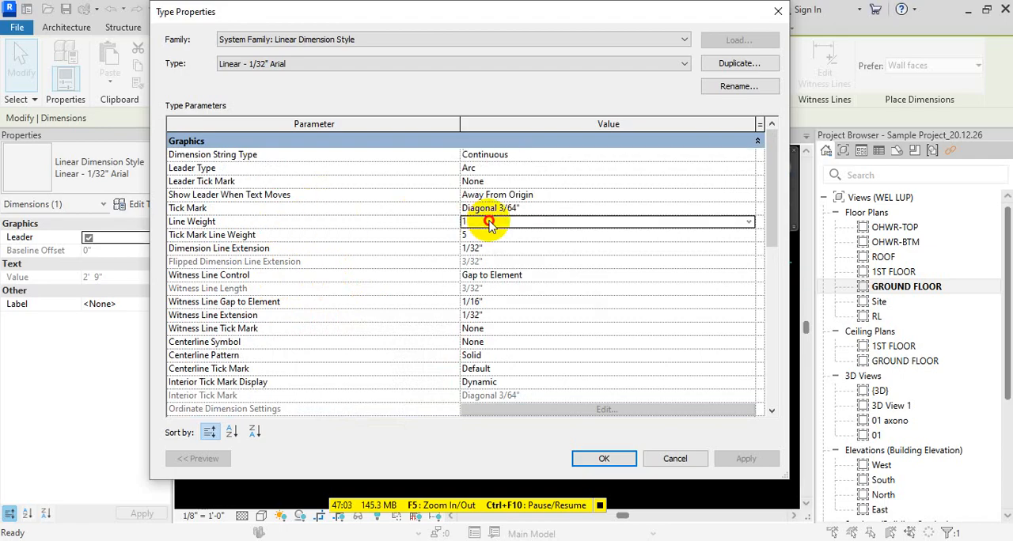
text(.5)
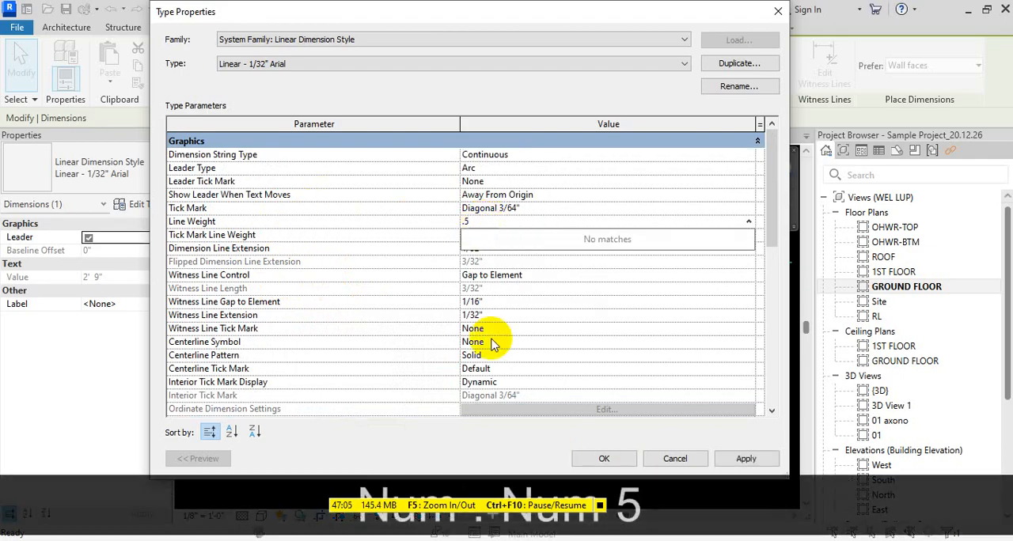
click(601, 459)
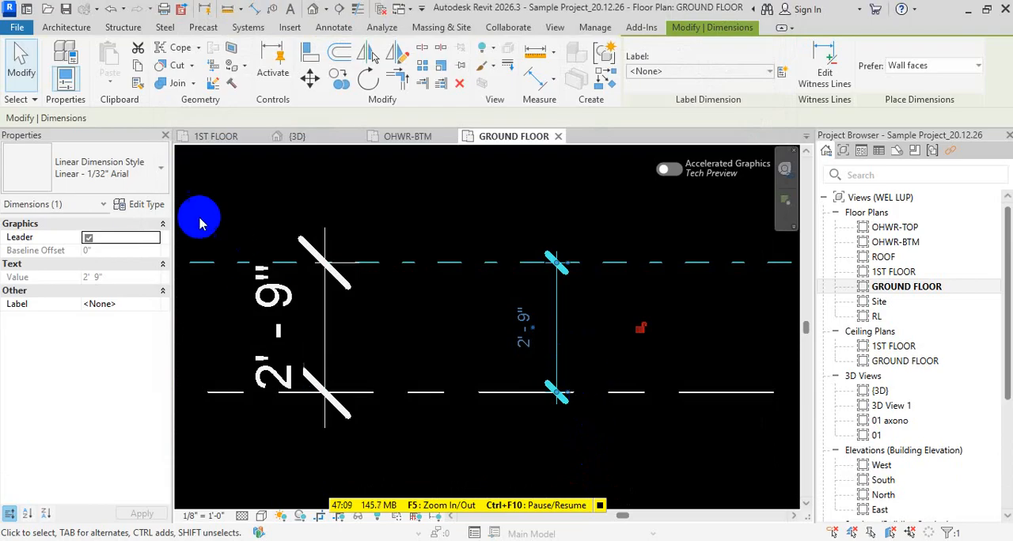
- Set the tick mark line weight of the right-hand dimension's type to 2 and compare its ticks with the left-hand dimension's
click(141, 205)
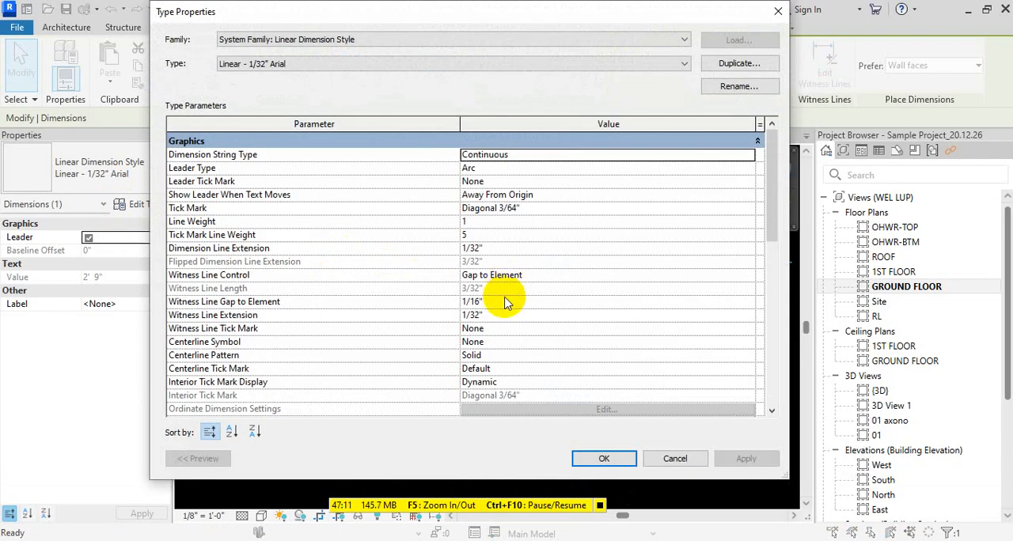
click(493, 235)
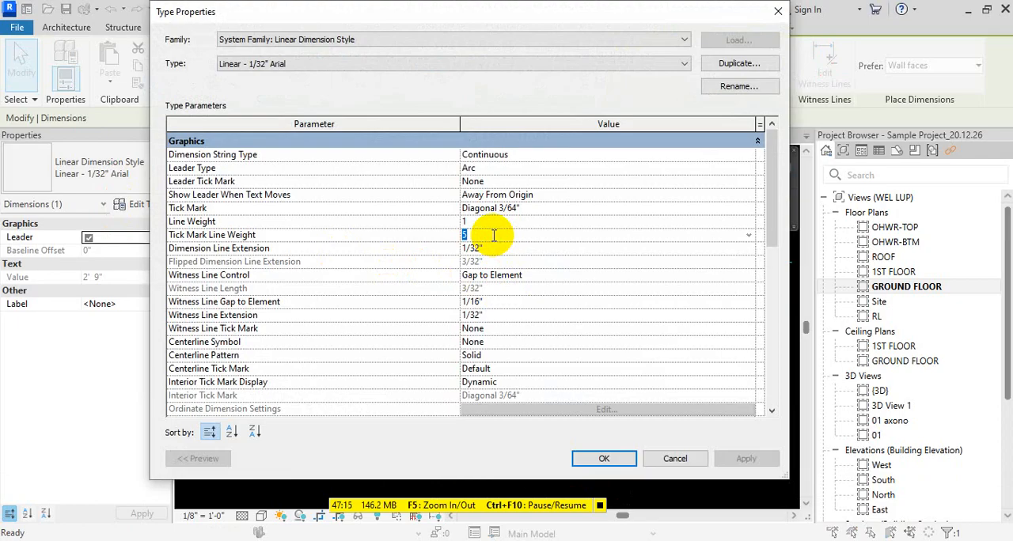
text(2)
click(606, 460)
click(604, 458)
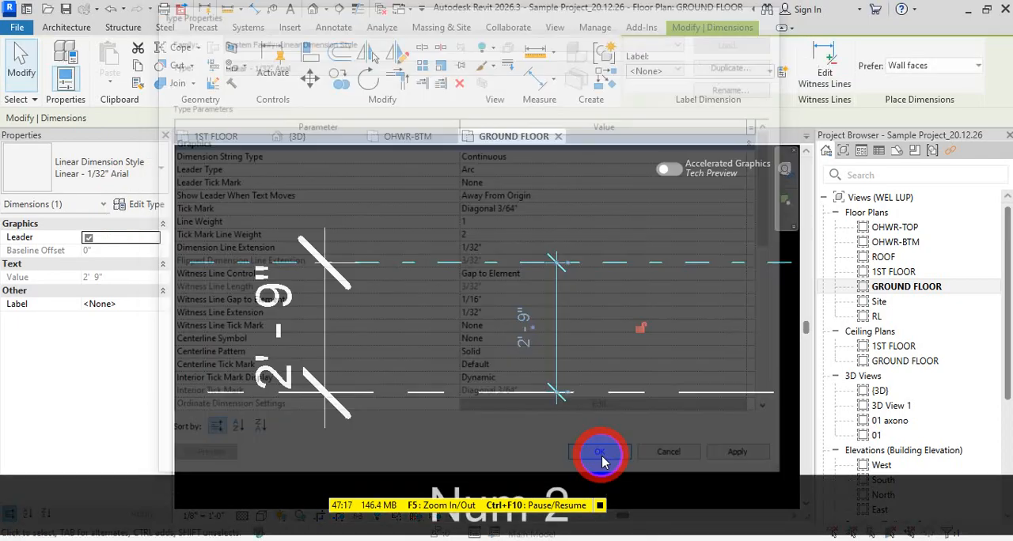
click(603, 444)
scroll(561, 438, up, 3)
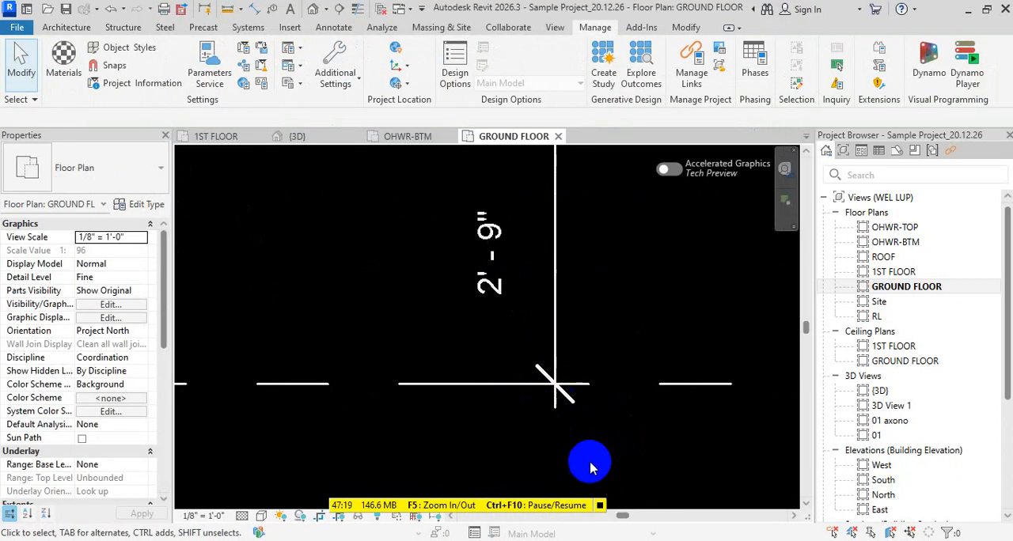
scroll(583, 445, down, 2)
middle_drag(559, 422, 522, 400)
scroll(522, 400, down, 2)
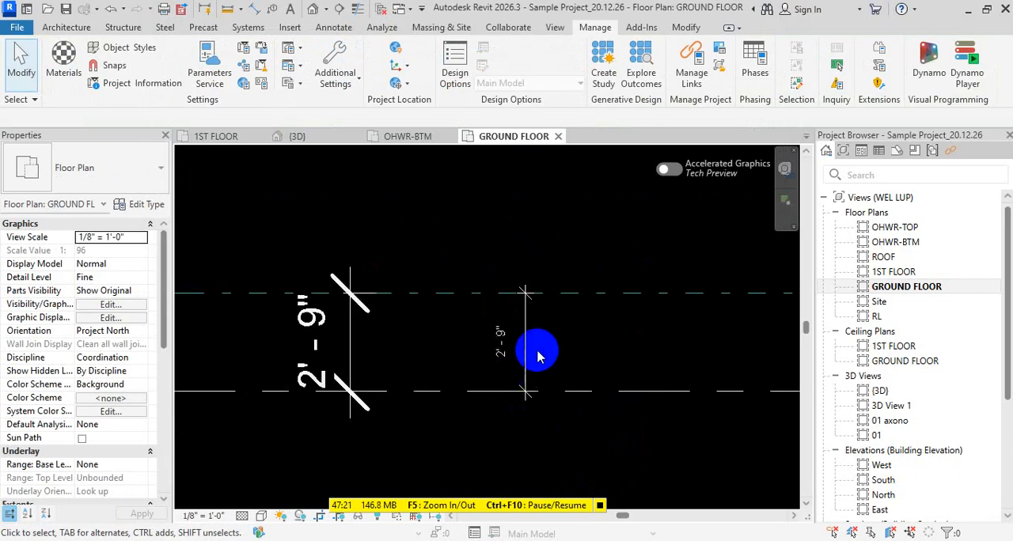
scroll(537, 350, up, 2)
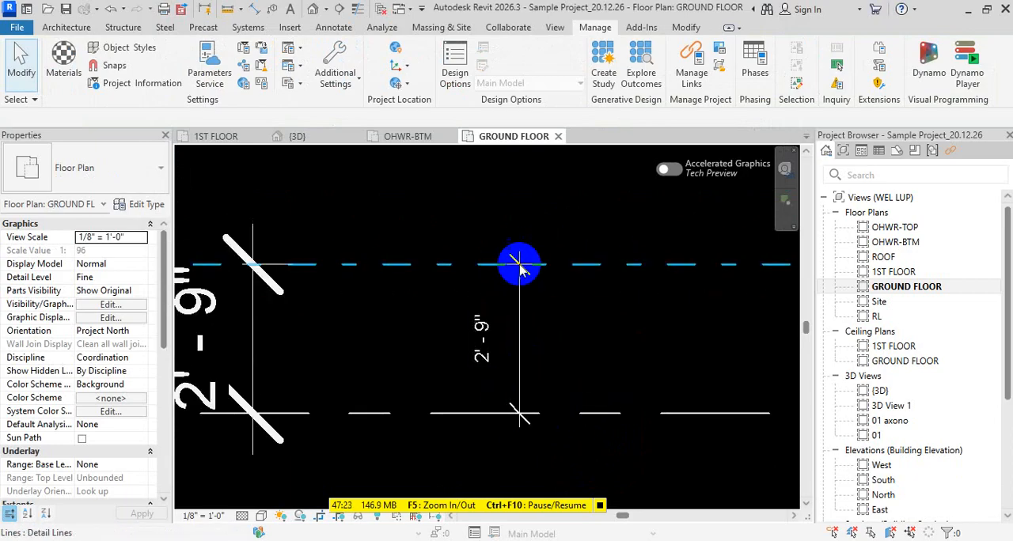
scroll(528, 293, down, 1)
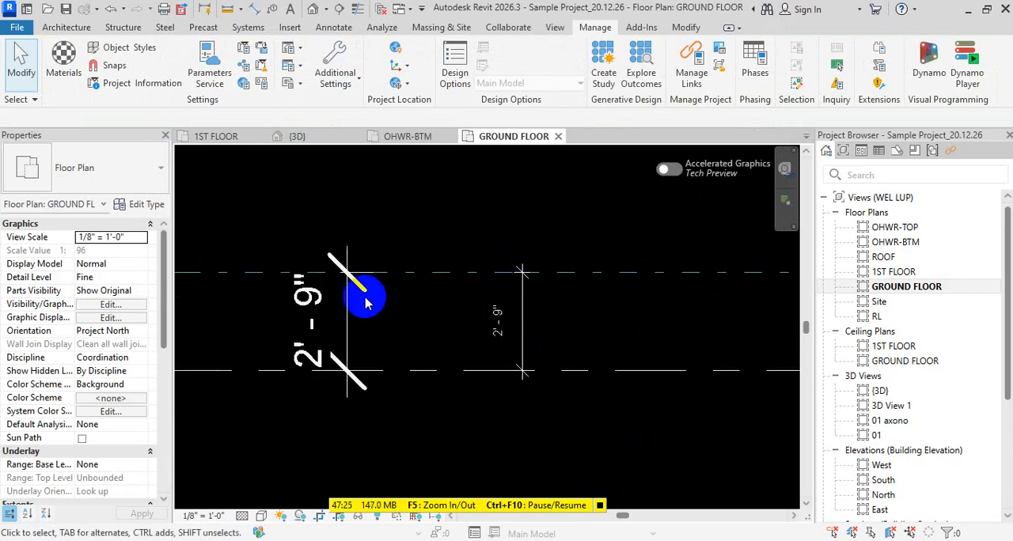
middle_drag(529, 315, 450, 357)
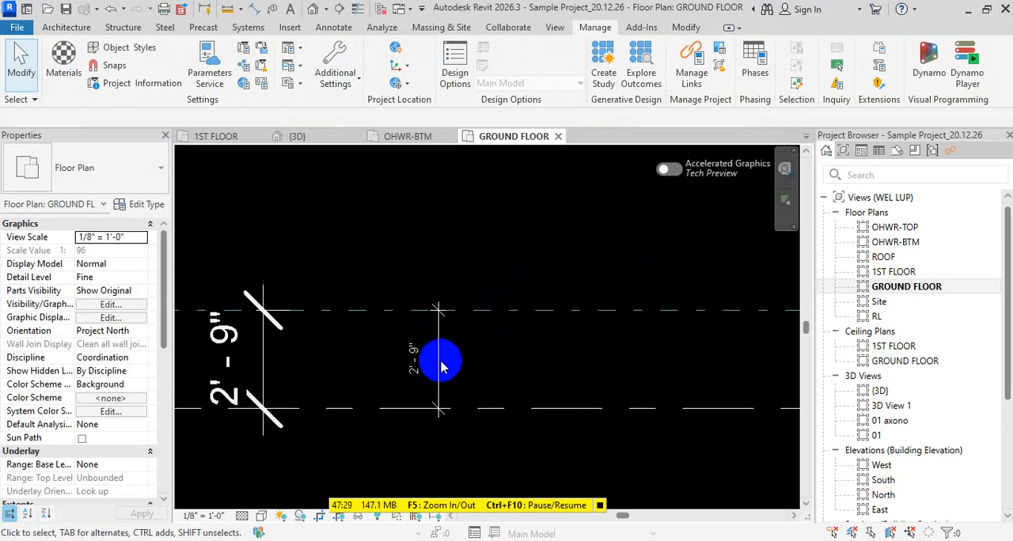
- Place a third aligned dimension between the two horizontal dashed lines, to the right of the existing dimensions
click(440, 364)
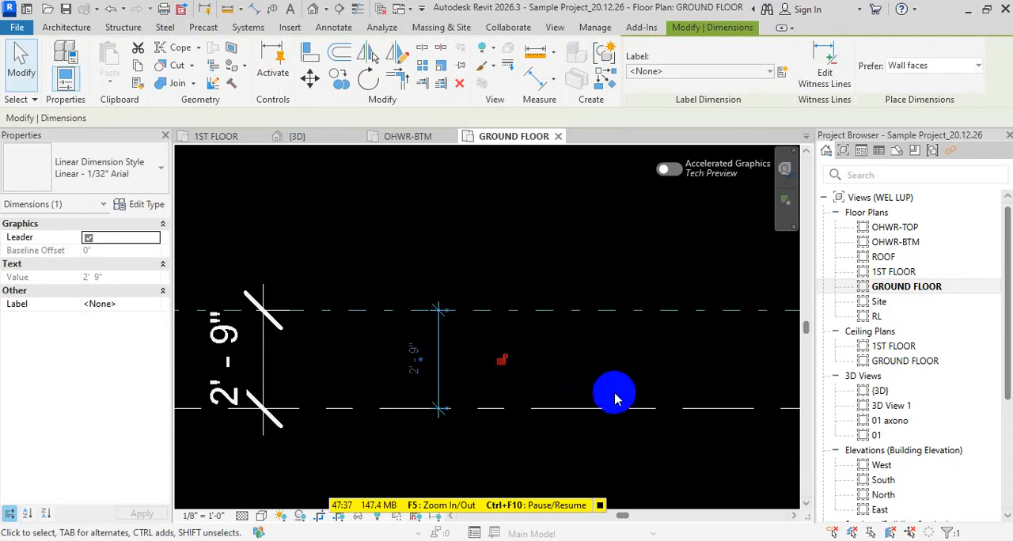
key(Escape)
key(d)
key(i)
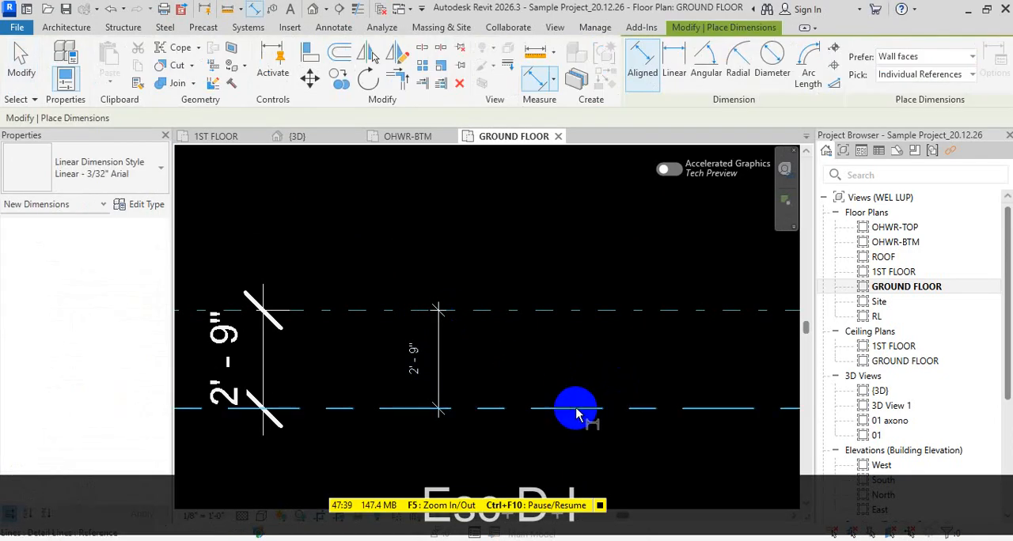
click(575, 408)
click(587, 311)
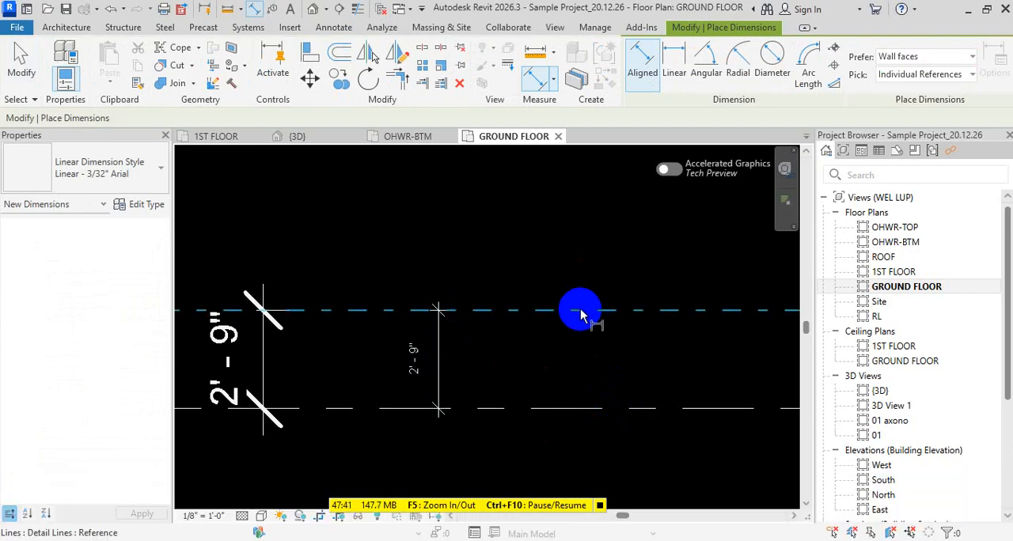
click(589, 369)
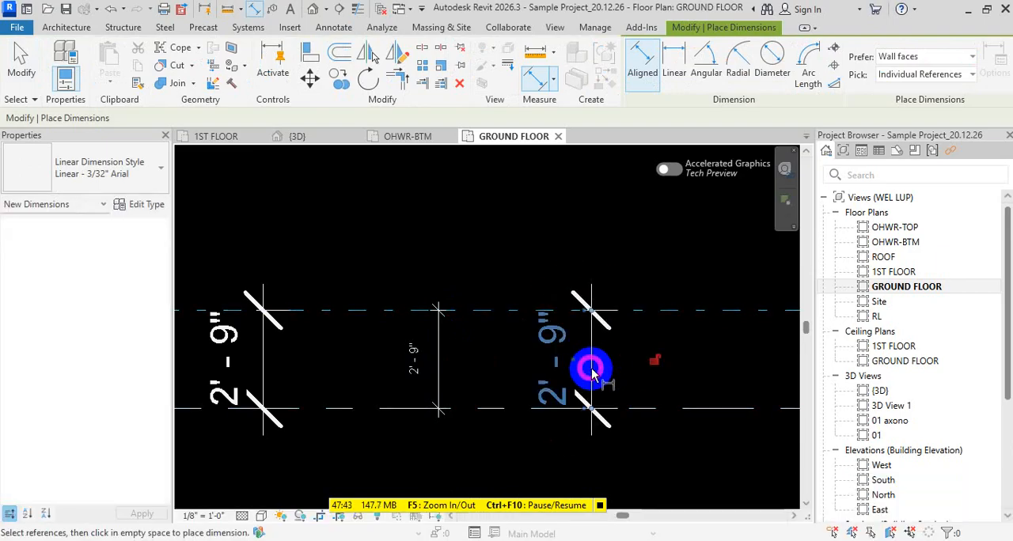
key(Escape)
key(Escape)
key(Escape)
- Change the new right-hand dimension's type to Linear - 1/32" Arial
click(564, 360)
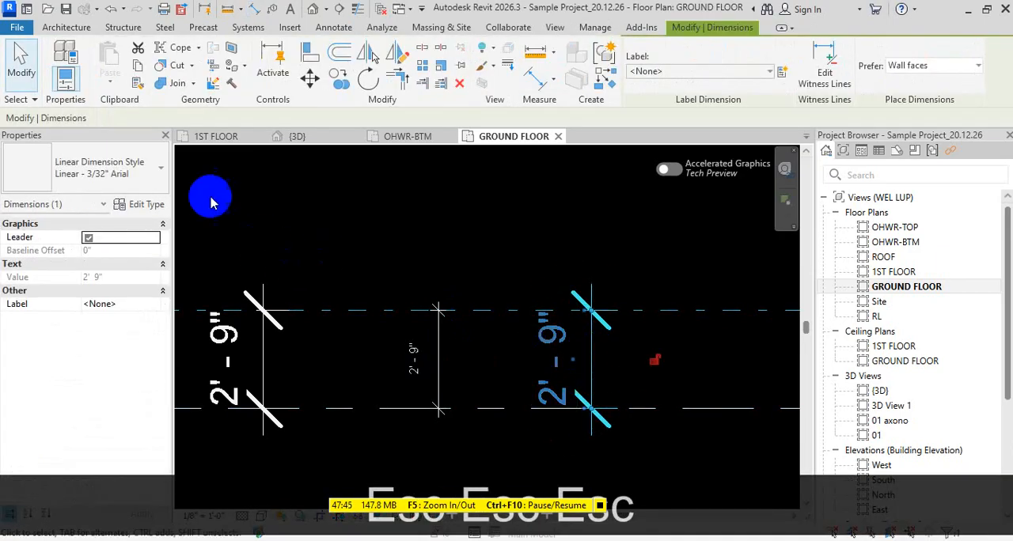
click(146, 181)
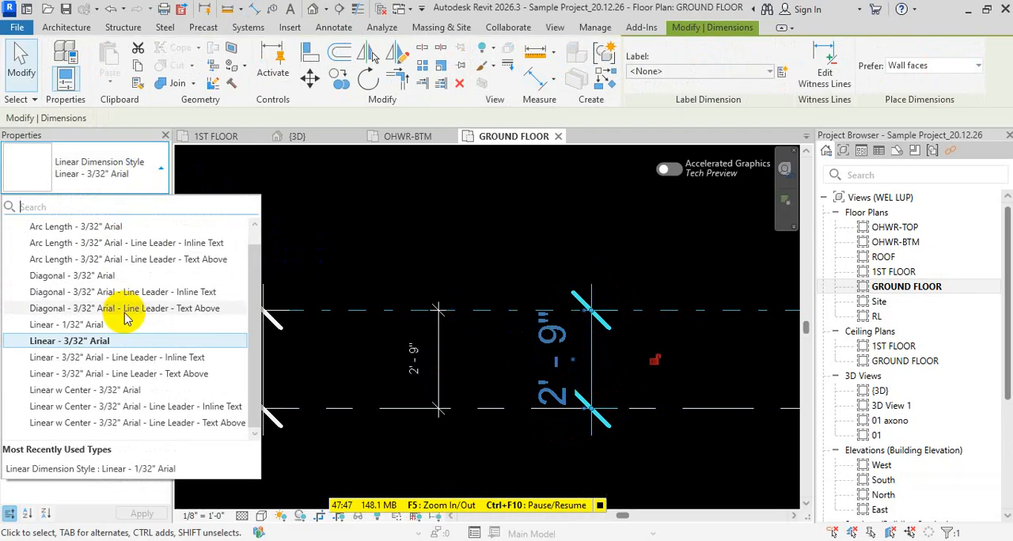
click(69, 324)
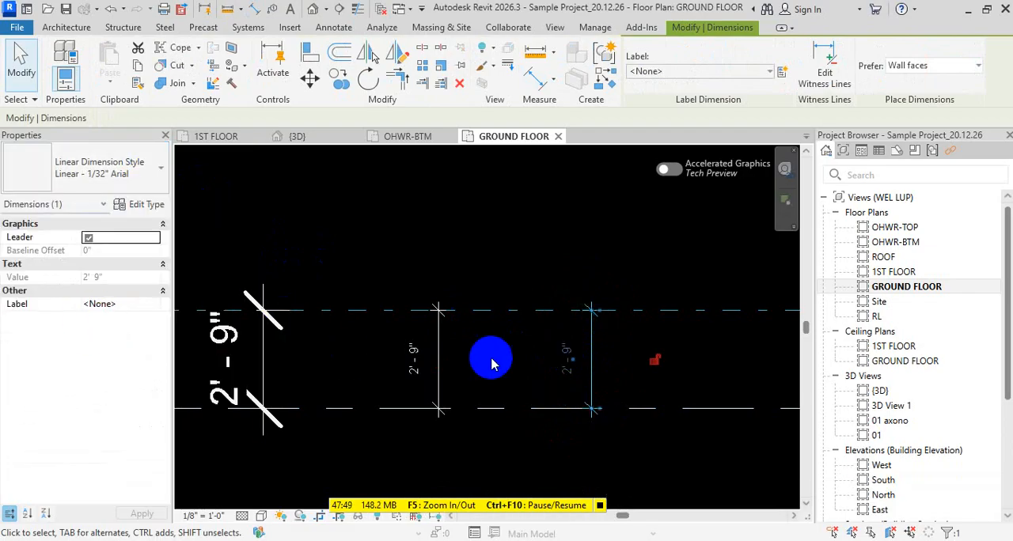
- Duplicate the new dimension's type as Linear - 1/32" Arial 2 and apply it to that dimension
click(146, 204)
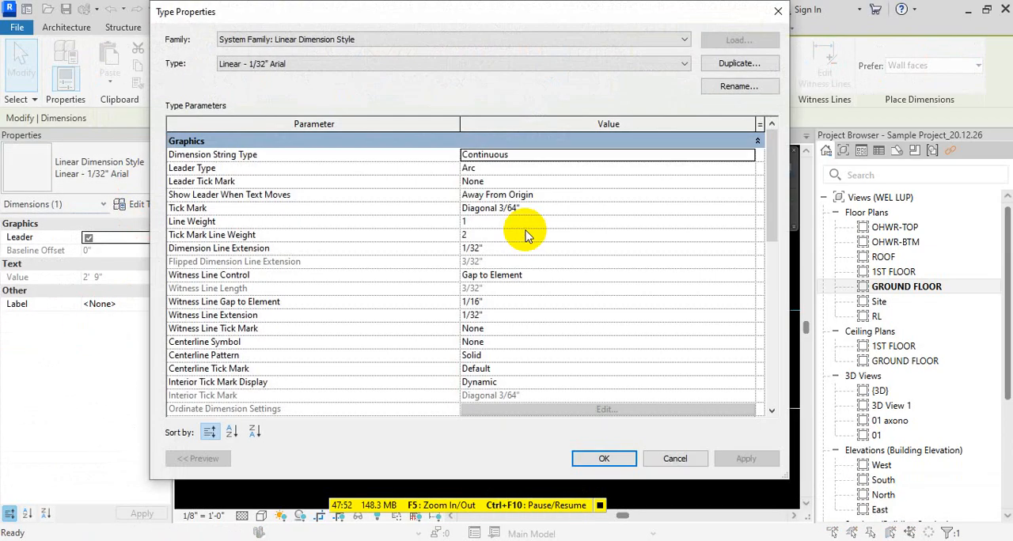
click(738, 87)
click(795, 174)
text(2" Arial 2)
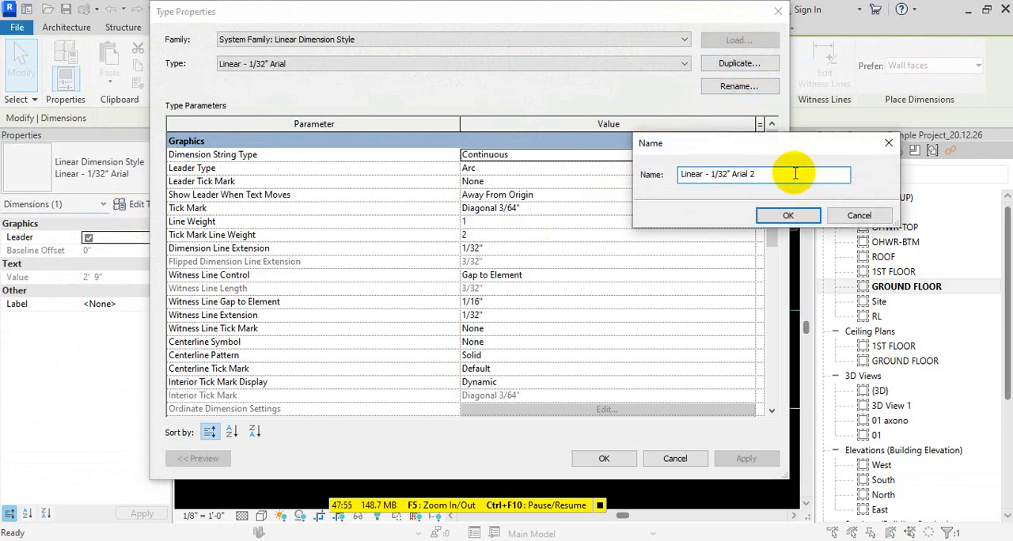
click(787, 215)
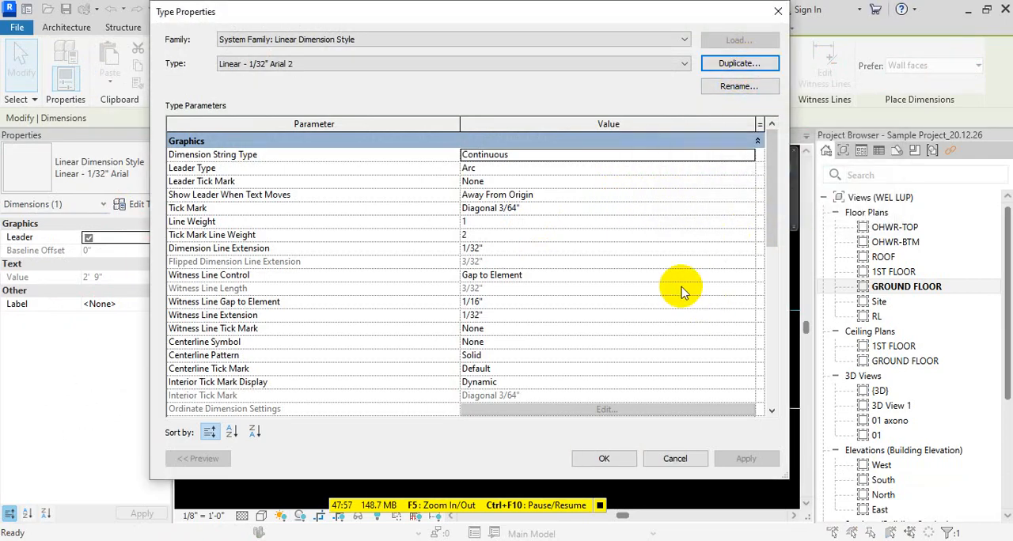
click(605, 460)
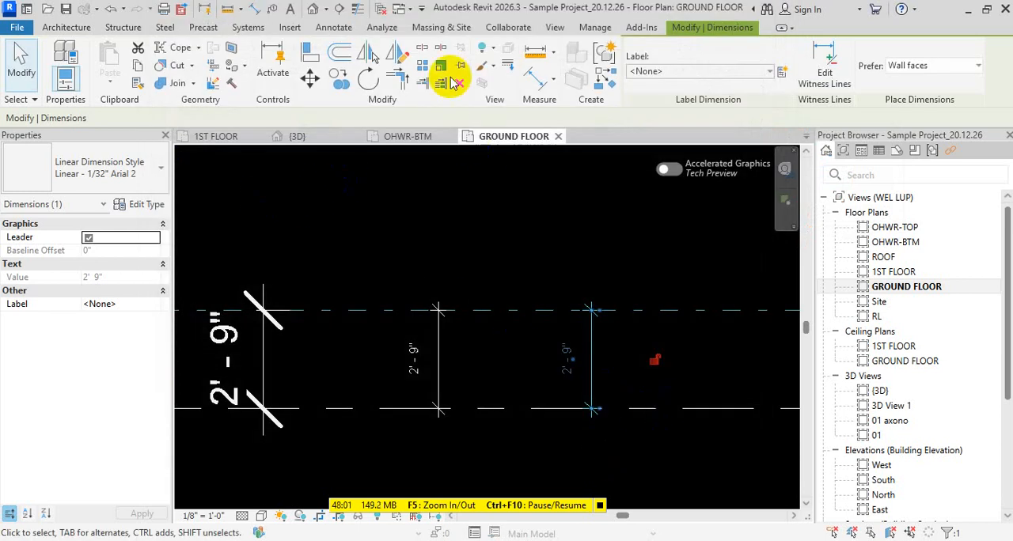
key(Escape)
key(Escape)
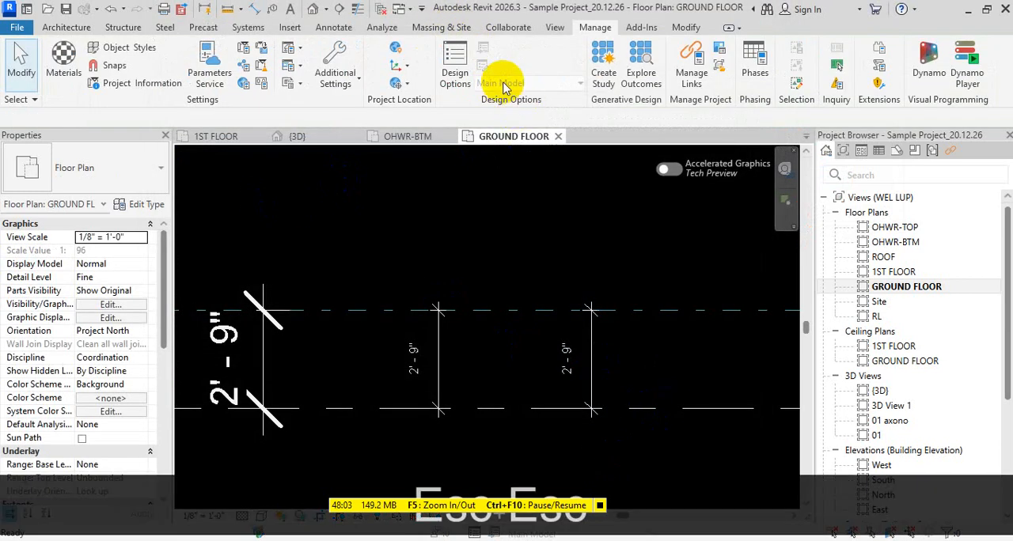
- Duplicate the Diagonal 1/8" arrowhead type as Diagonal 1/16" in the annotation arrowhead settings
click(595, 27)
click(334, 69)
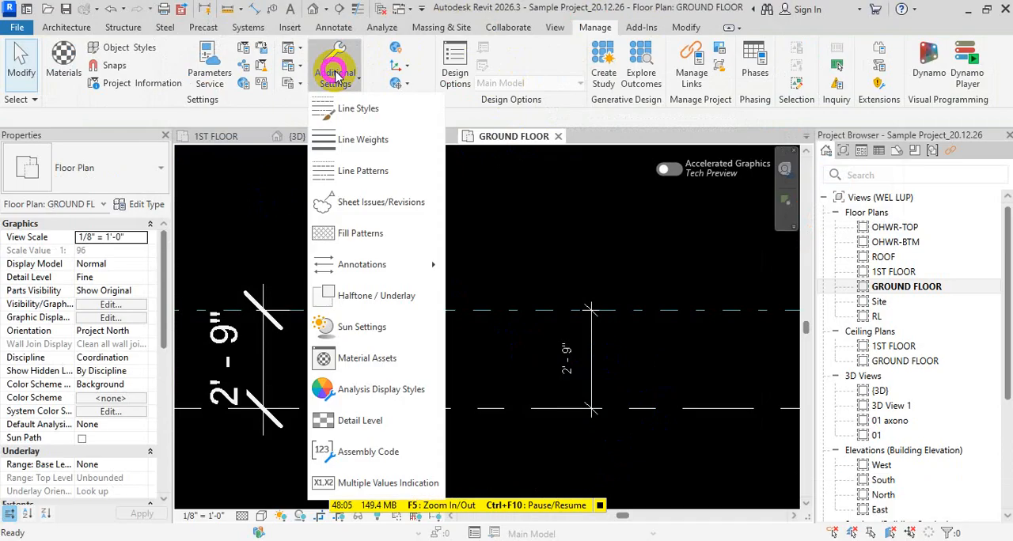
click(371, 270)
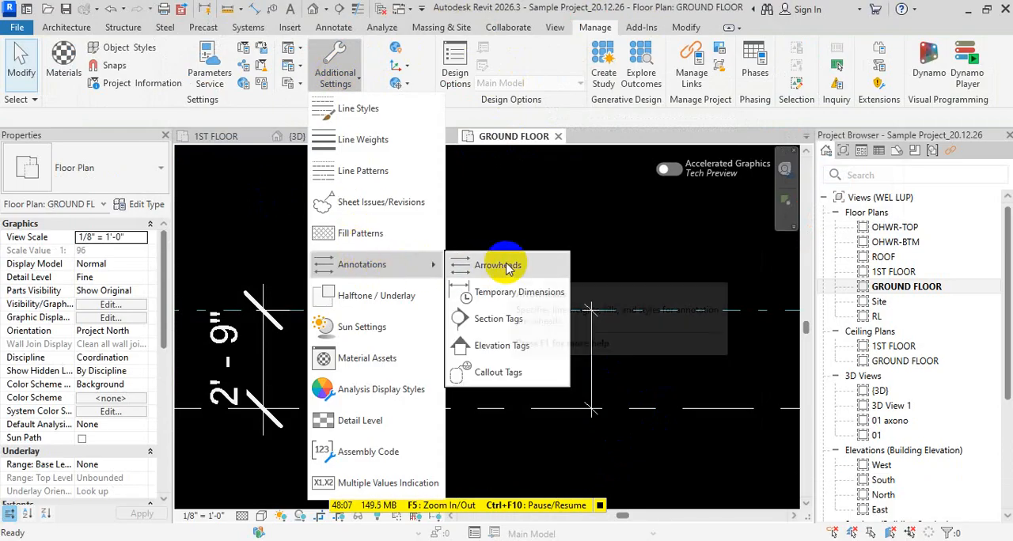
click(498, 266)
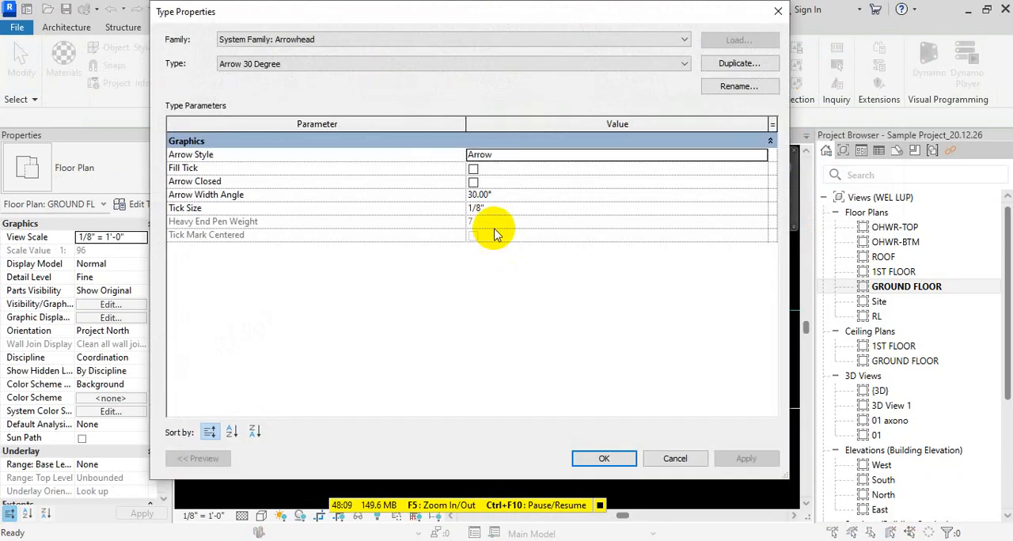
click(684, 64)
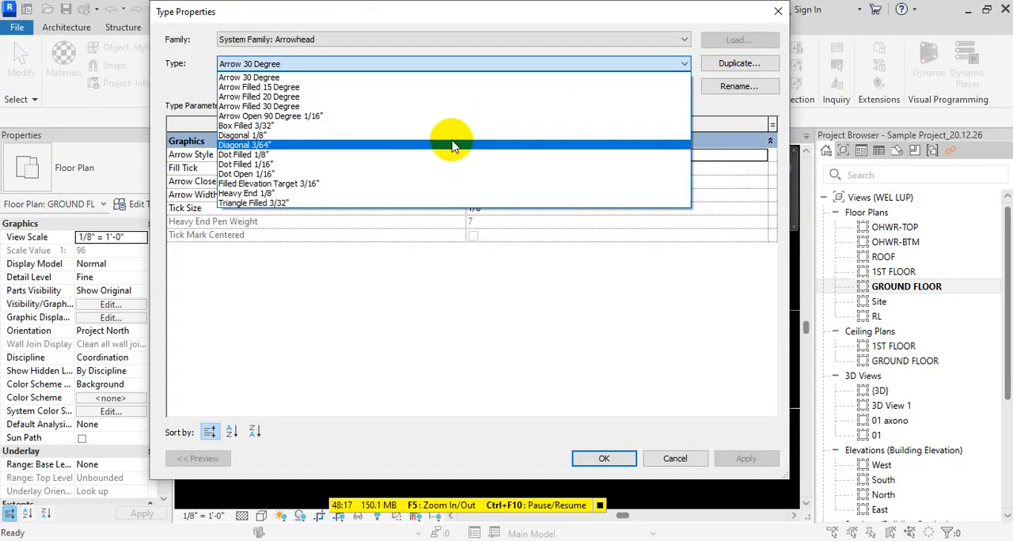
click(451, 136)
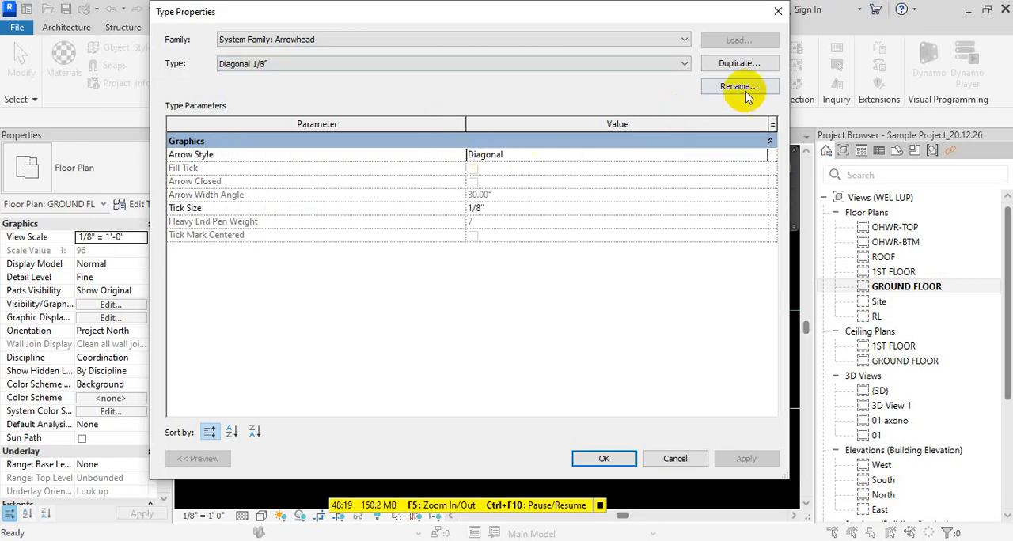
click(736, 63)
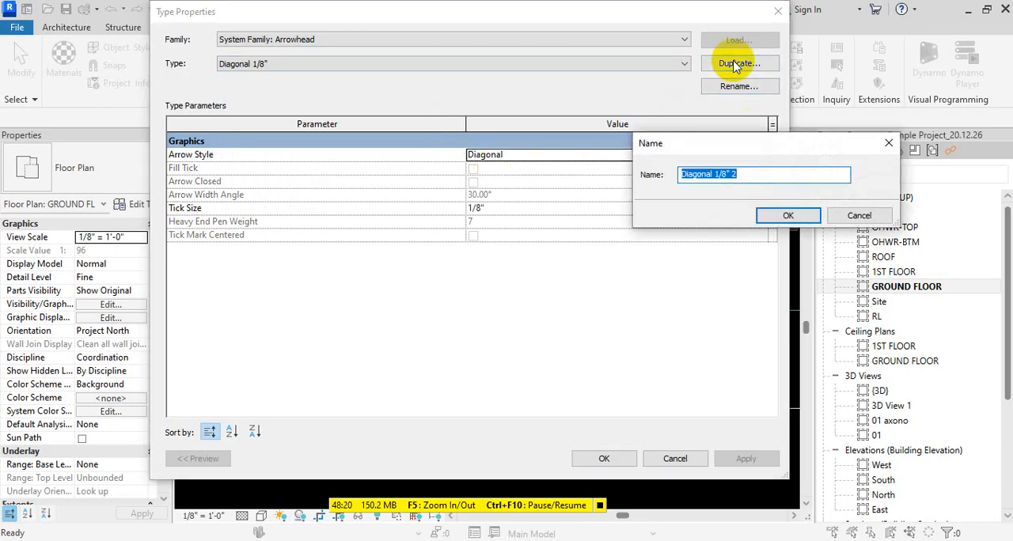
click(740, 174)
key(BackSpace)
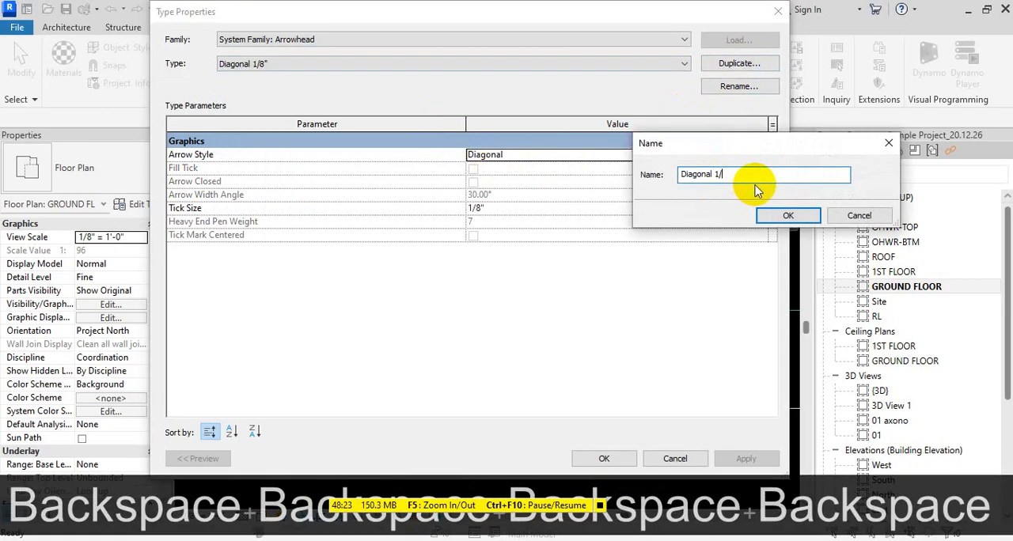
text(16")
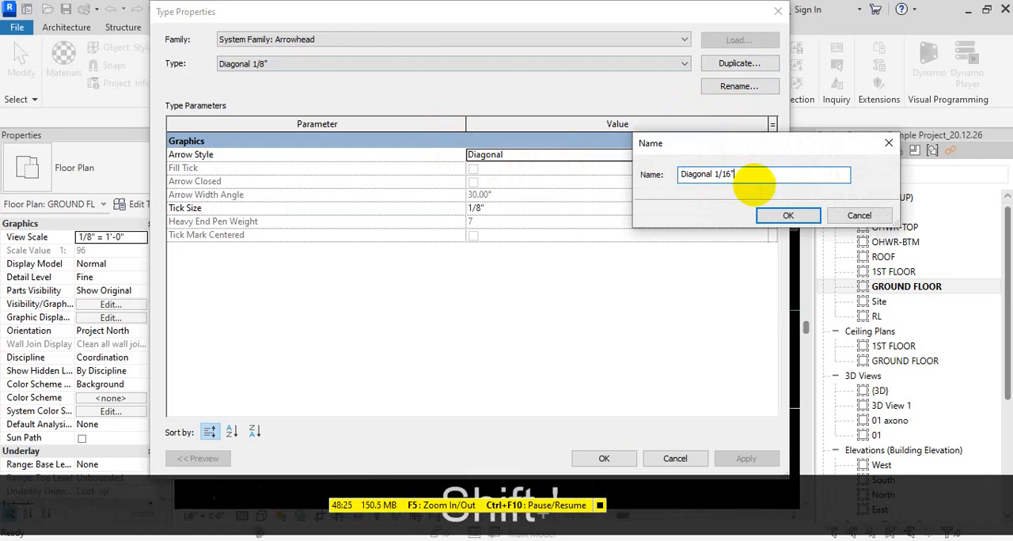
click(775, 215)
- Set the tick size of the Diagonal 1/16" arrowhead type to 1/16" and accept the type properties
click(536, 208)
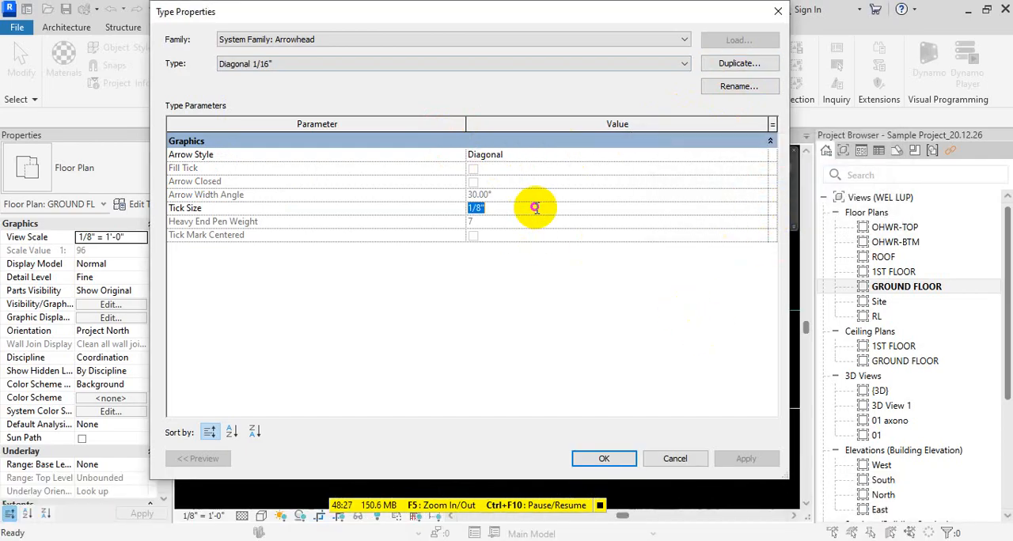
text(1/)
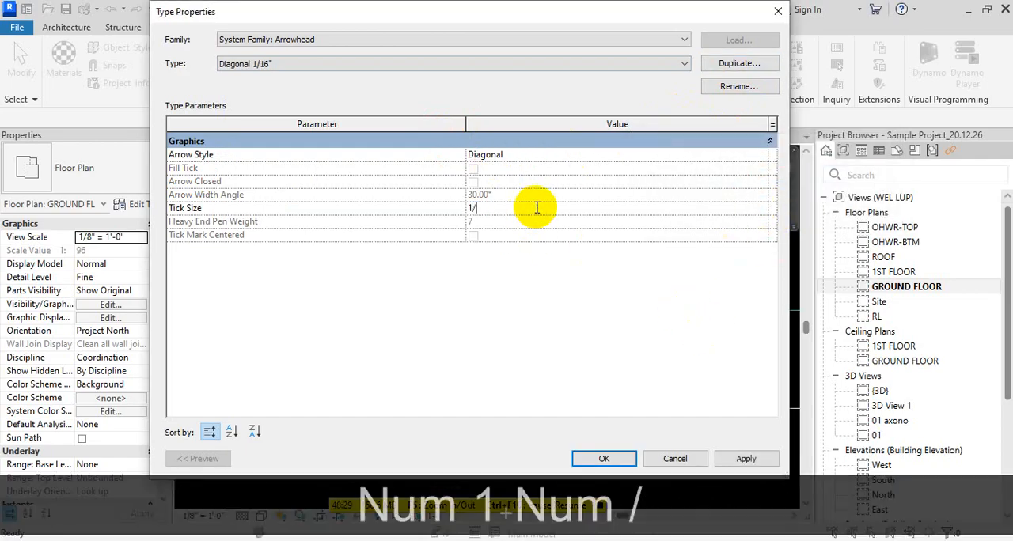
text(16")
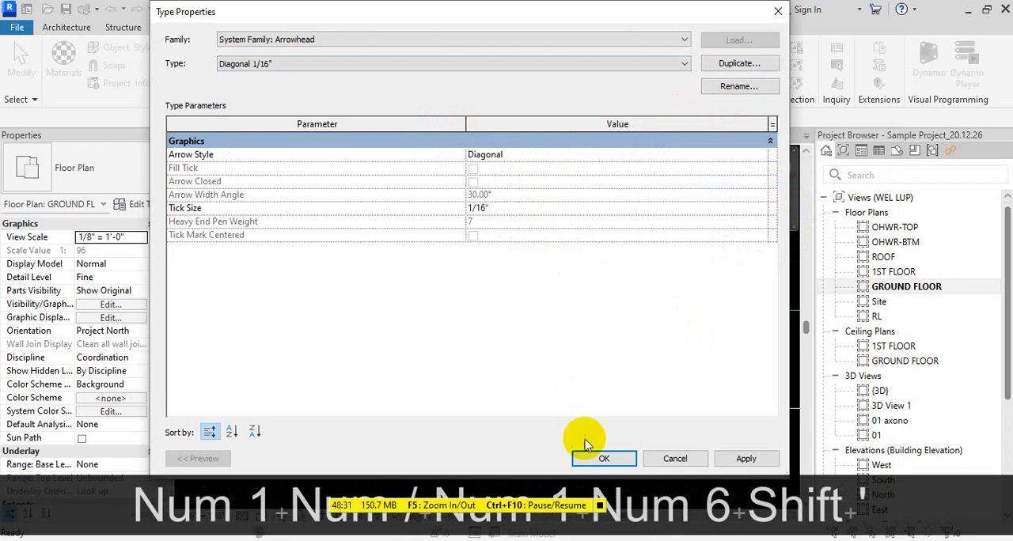
click(602, 456)
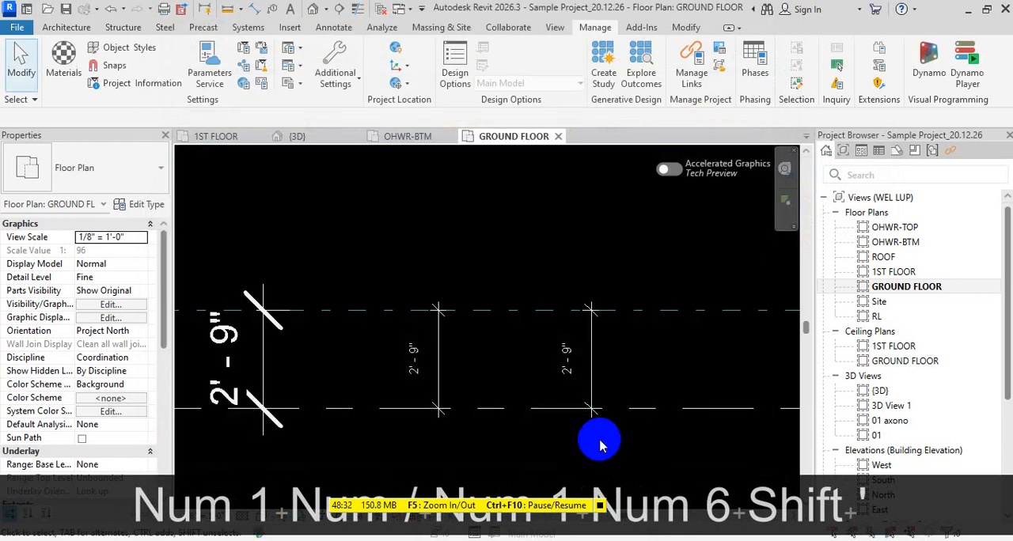
- Set the tick mark of the right-hand dimension's type, Linear - 1/32" Arial 2, to Diagonal 1/16"
click(592, 340)
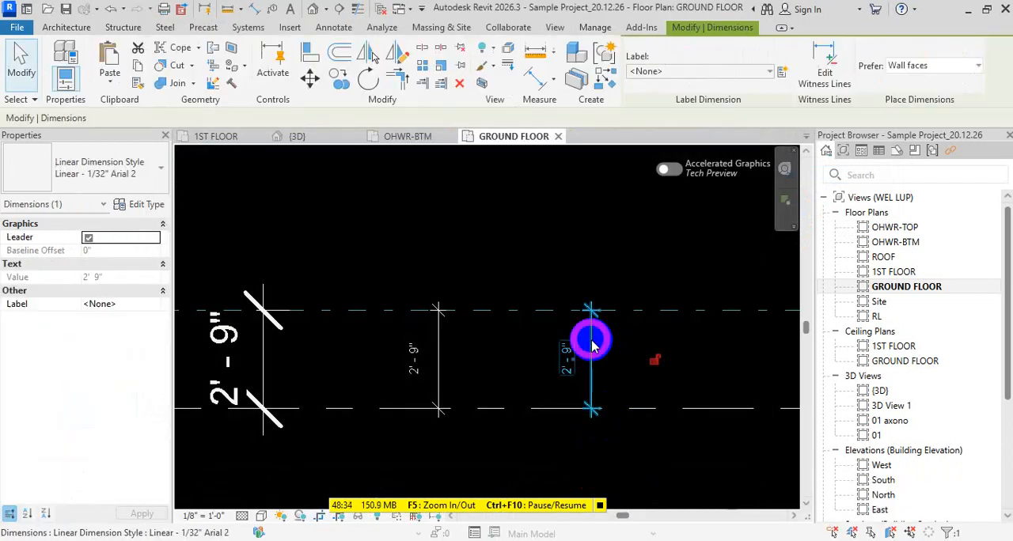
click(147, 205)
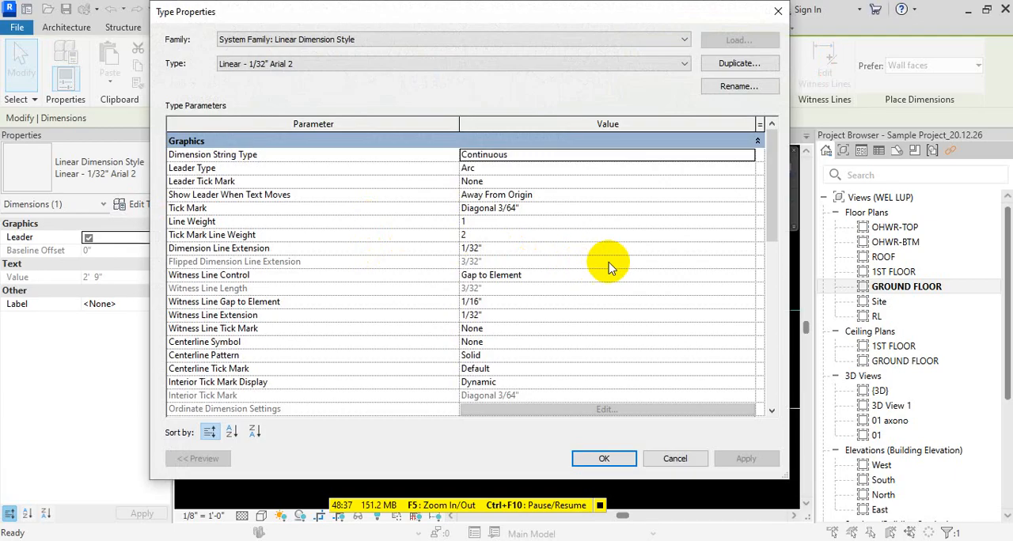
click(744, 207)
click(747, 208)
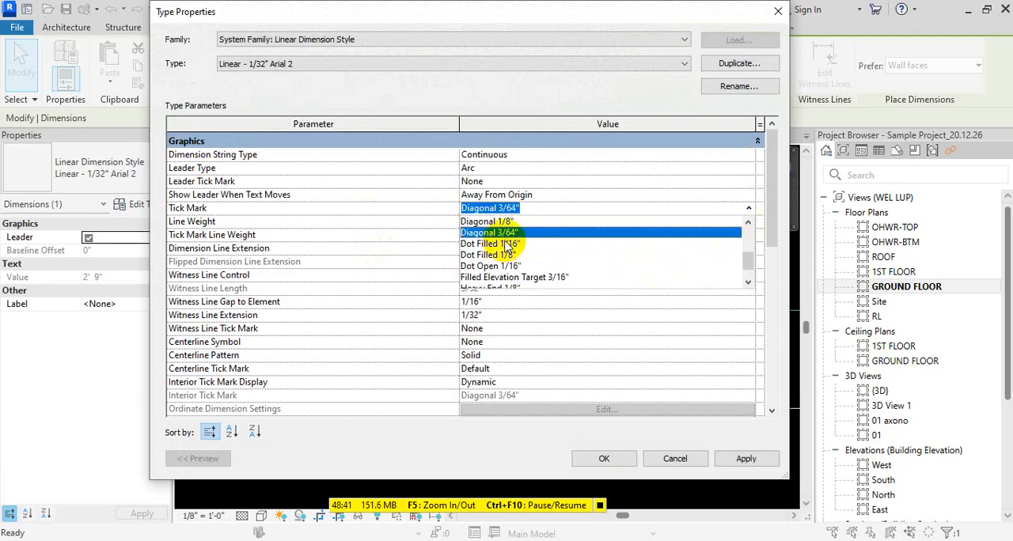
scroll(515, 252, up, 1)
scroll(524, 252, up, 1)
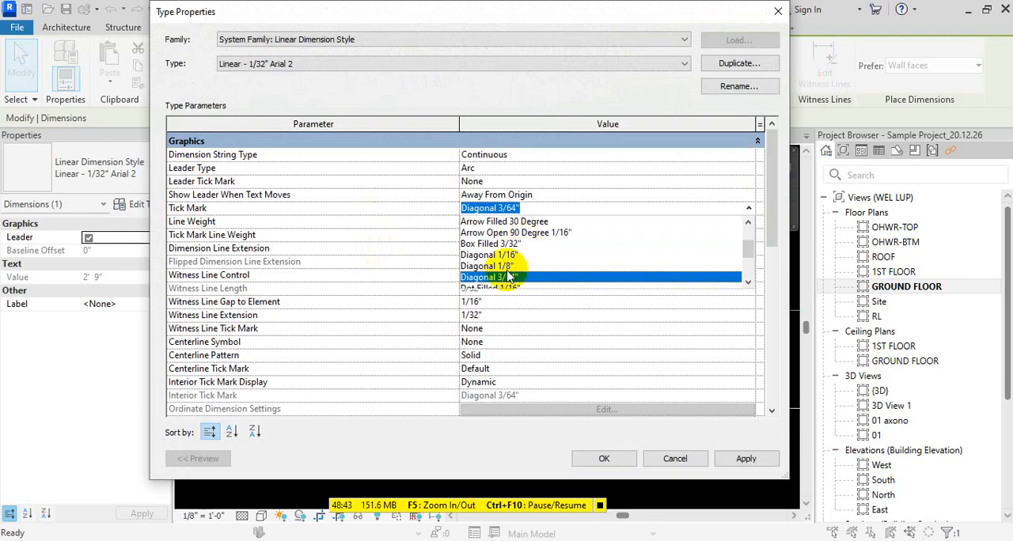
click(509, 253)
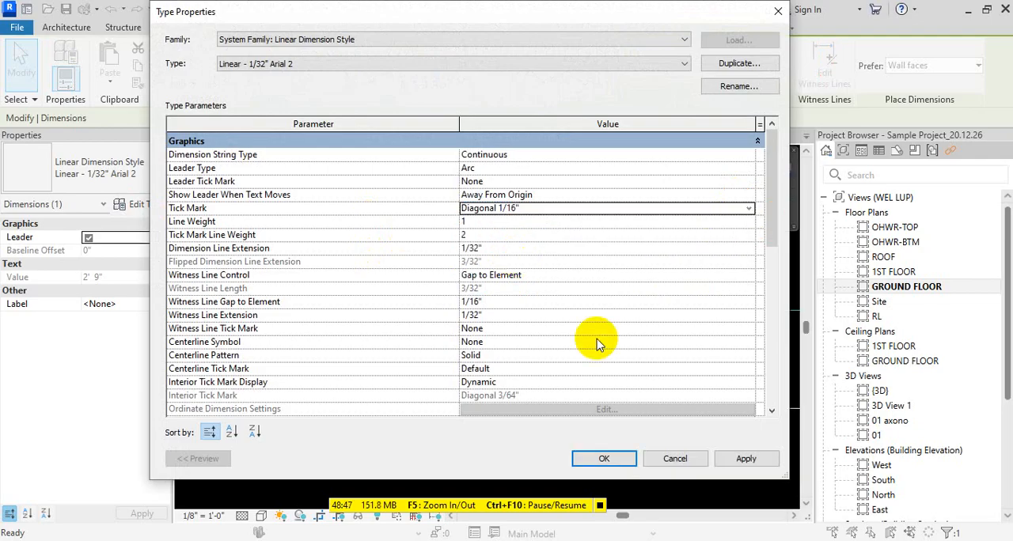
click(602, 463)
key(Escape)
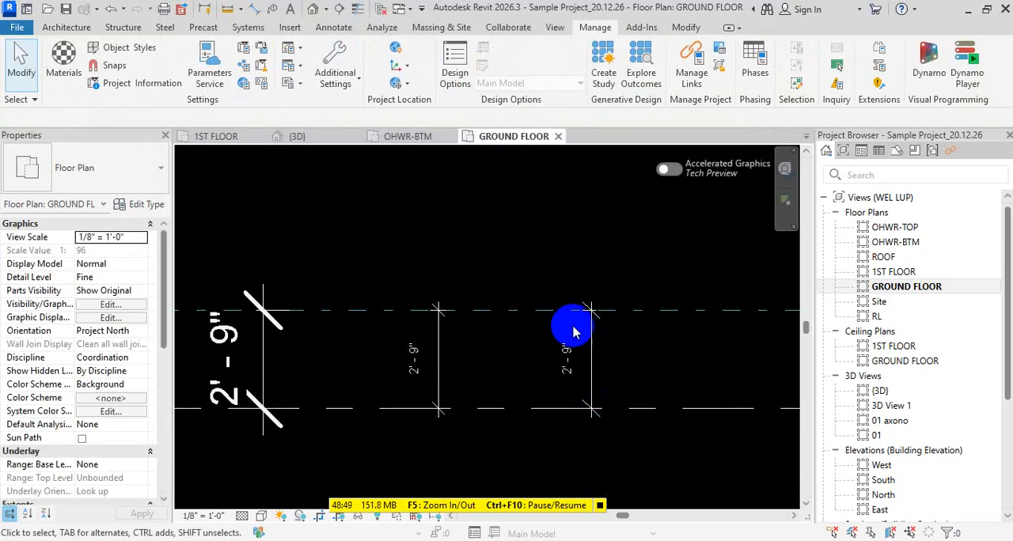
- Move the right-hand dimension close beside the middle dimension
scroll(572, 328, up, 1)
drag(597, 346, 441, 352)
click(544, 355)
scroll(543, 355, down, 1)
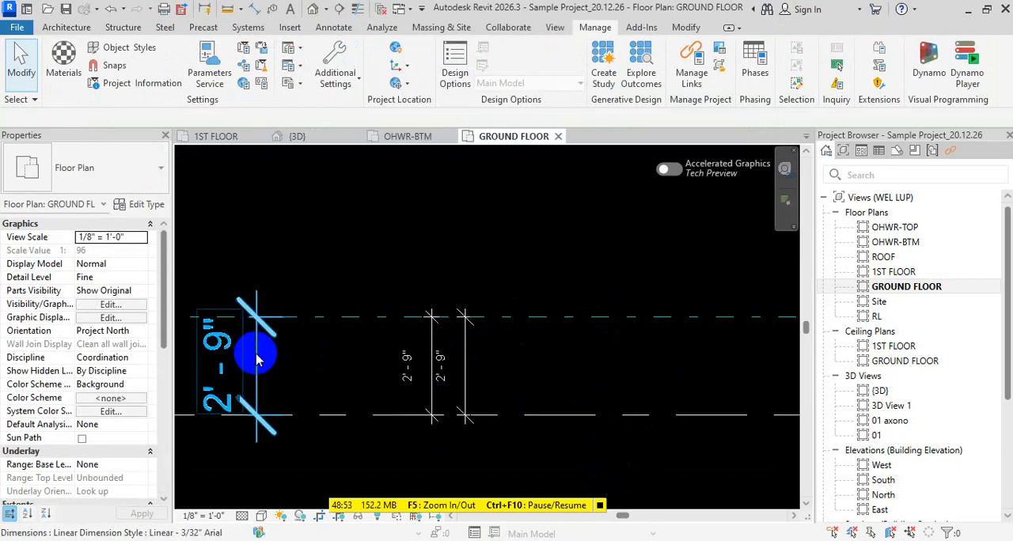
- Move the large left-hand dimension close to the two small ones and compare the tick marks of all three
click(258, 354)
drag(257, 354, 377, 352)
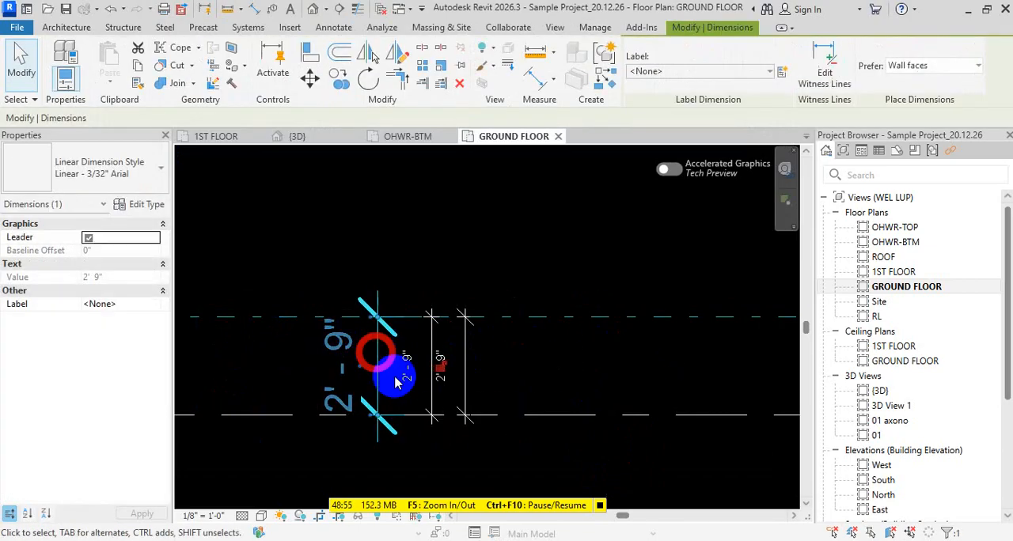
click(463, 445)
scroll(452, 357, up, 2)
scroll(420, 301, up, 1)
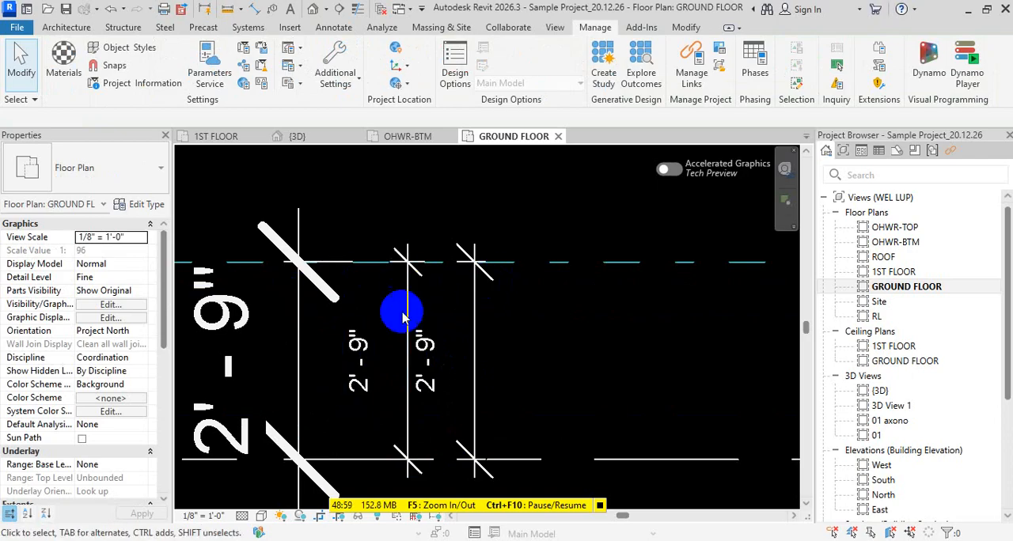
scroll(614, 313, down, 2)
scroll(612, 311, down, 1)
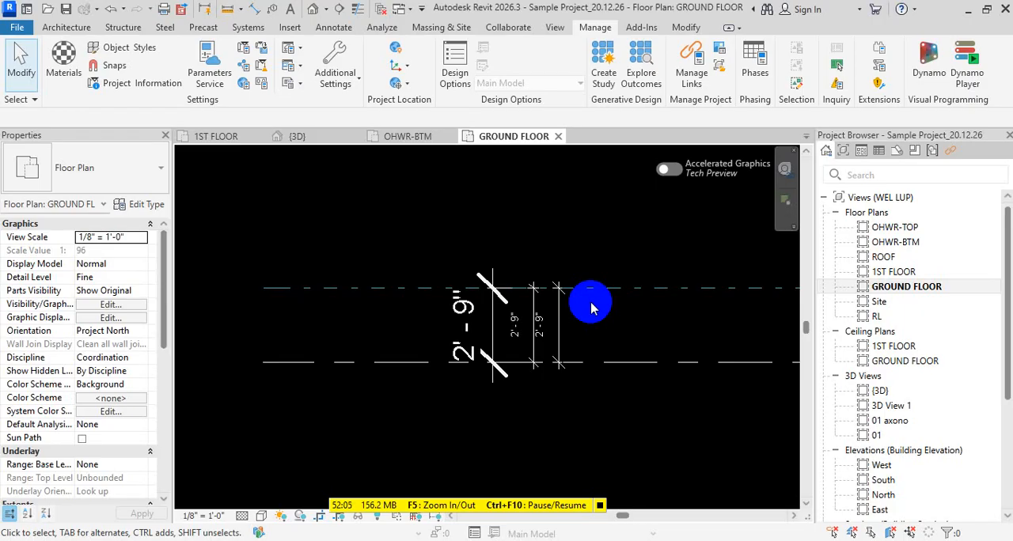
- Place a 1/4" Arial text note reading "asdsdfdfefe" over the dashed lines, to the right of the dimensions
scroll(542, 326, down, 8)
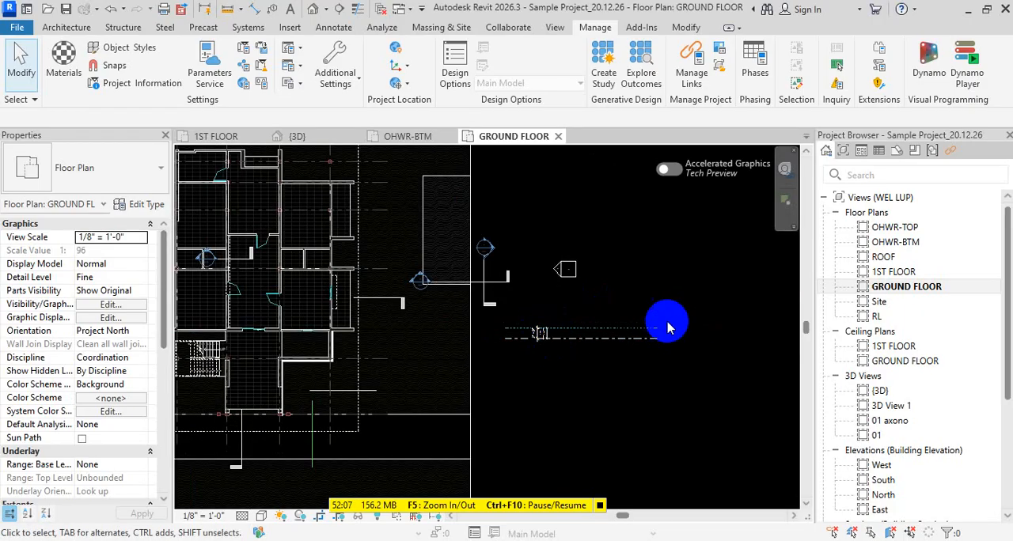
key(t)
key(x)
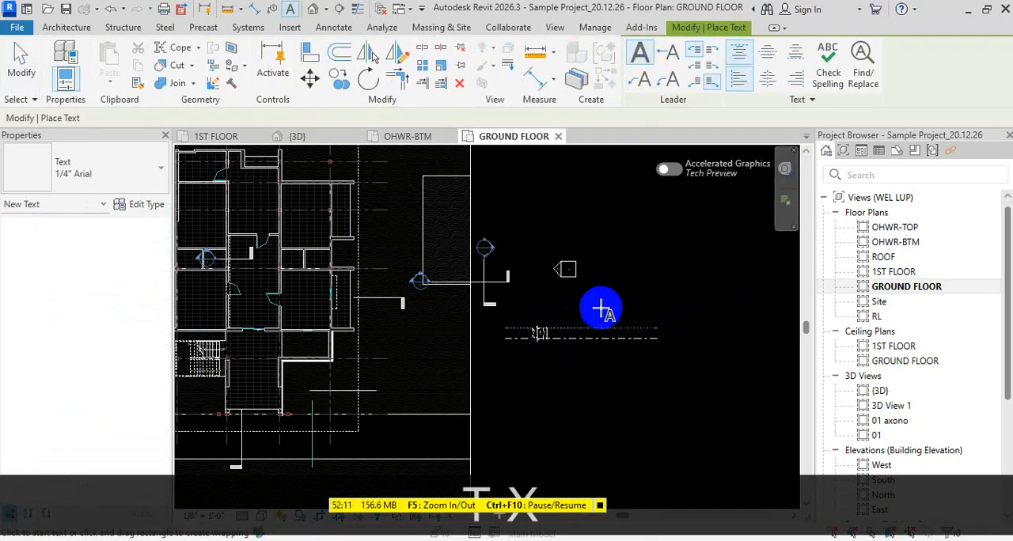
scroll(599, 310, up, 2)
click(578, 338)
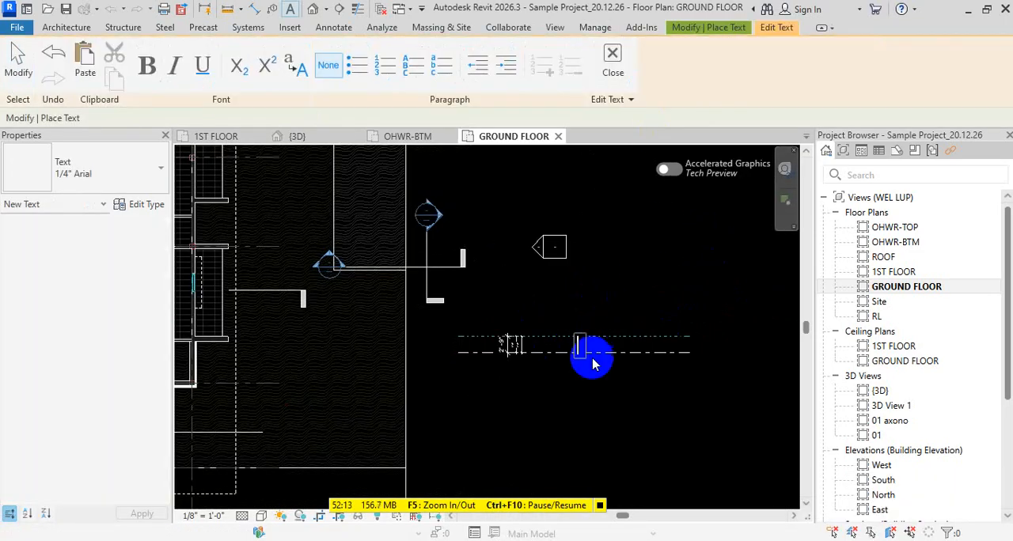
text(asdsdfdfefe)
key(Escape)
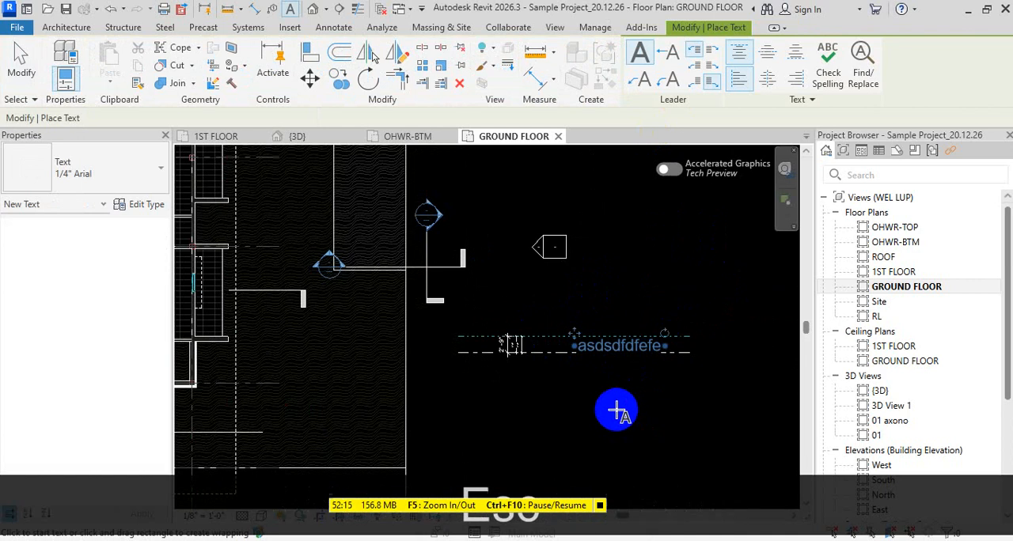
key(Escape)
key(Escape)
- Move the text note up into the empty area above the dashed lines
click(621, 353)
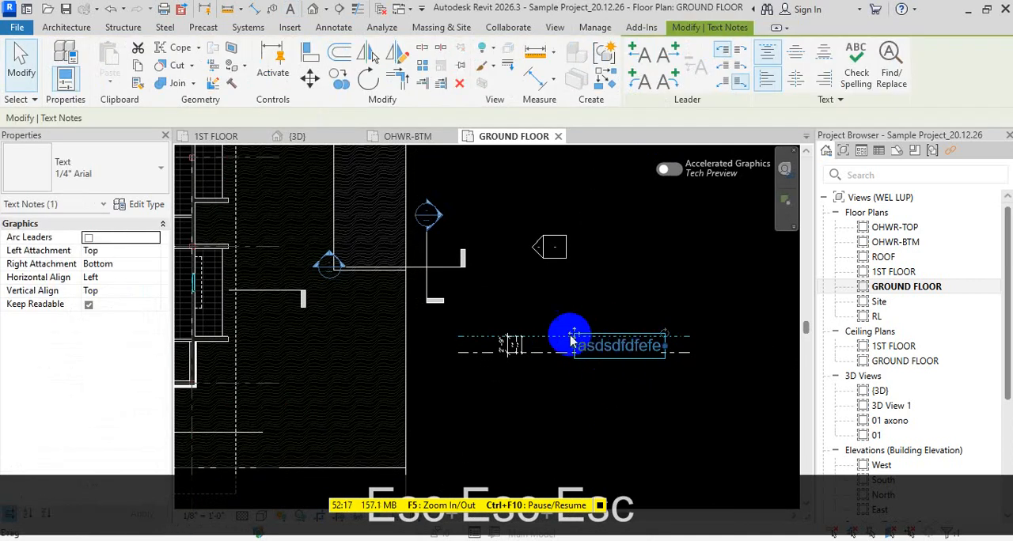
ctrl+drag(565, 335, 583, 301)
scroll(584, 301, up, 3)
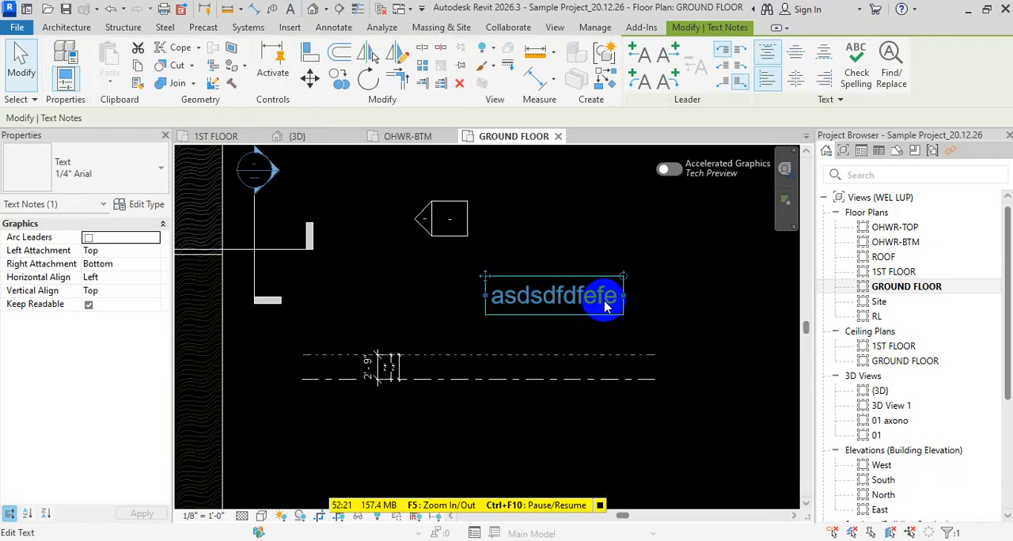
key(Escape)
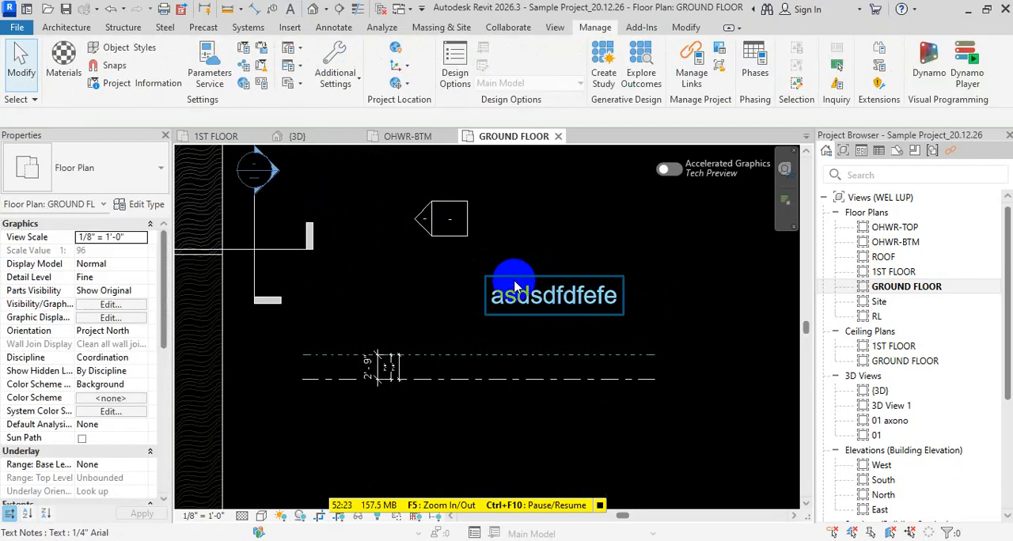
- Copy the "asdsdfdfefe" text note straight up to just above the original
click(489, 289)
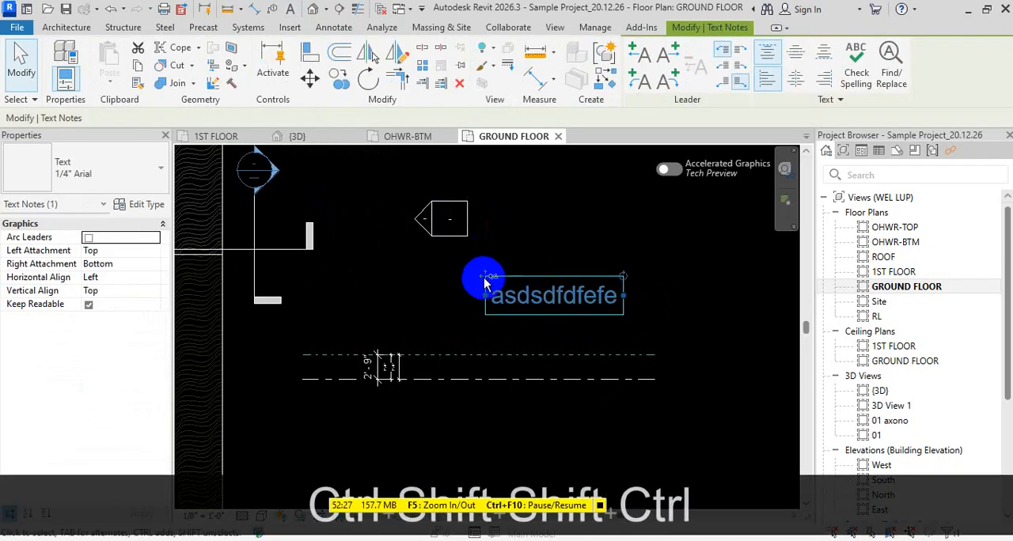
ctrl+drag(486, 275, 486, 220)
key(Escape)
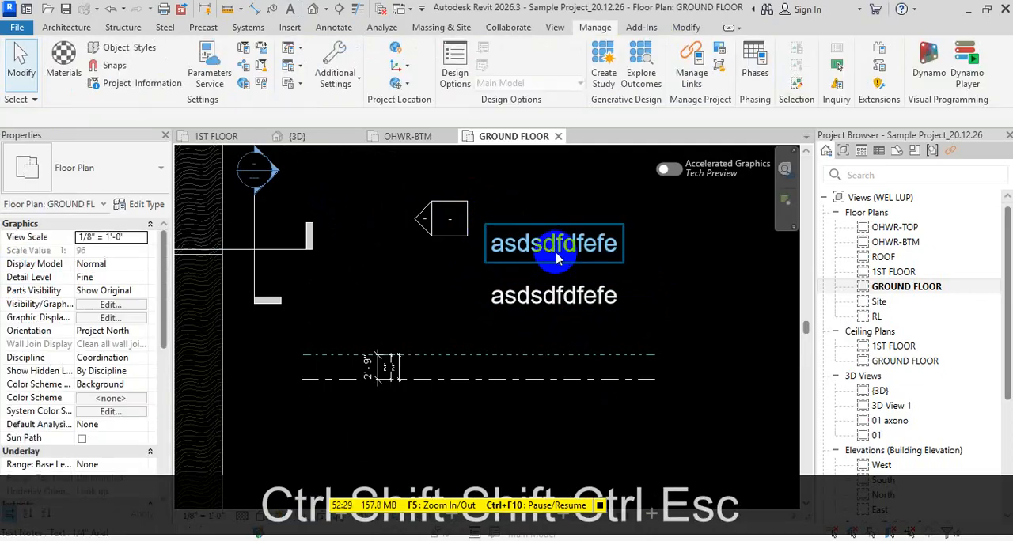
- Replace the upper text note's content with the uppercase text "DFEWERWR"
double_click(557, 245)
key(ctrl+a)
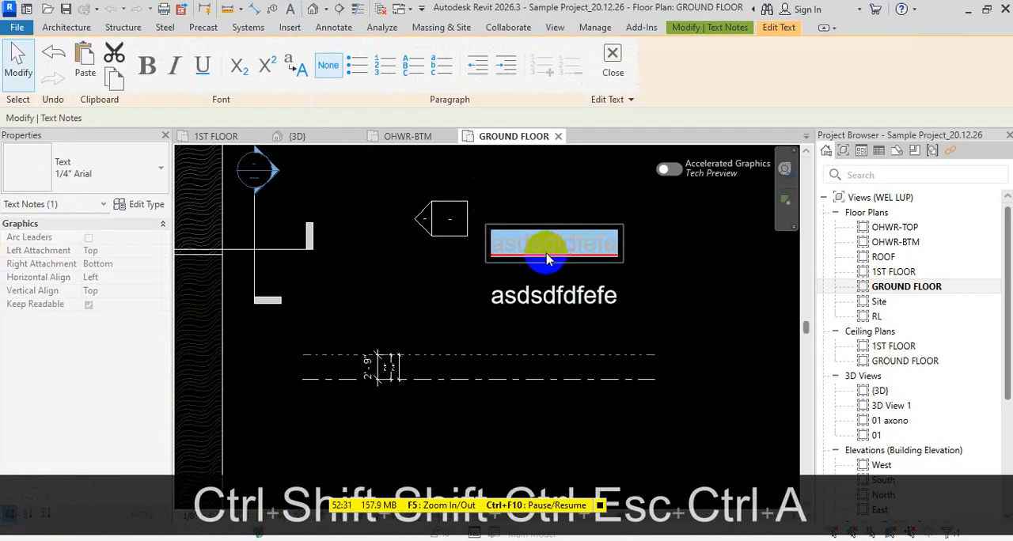
key(Caps_Lock)
text(DFEWERWR)
click(685, 291)
key(Escape)
key(Escape)
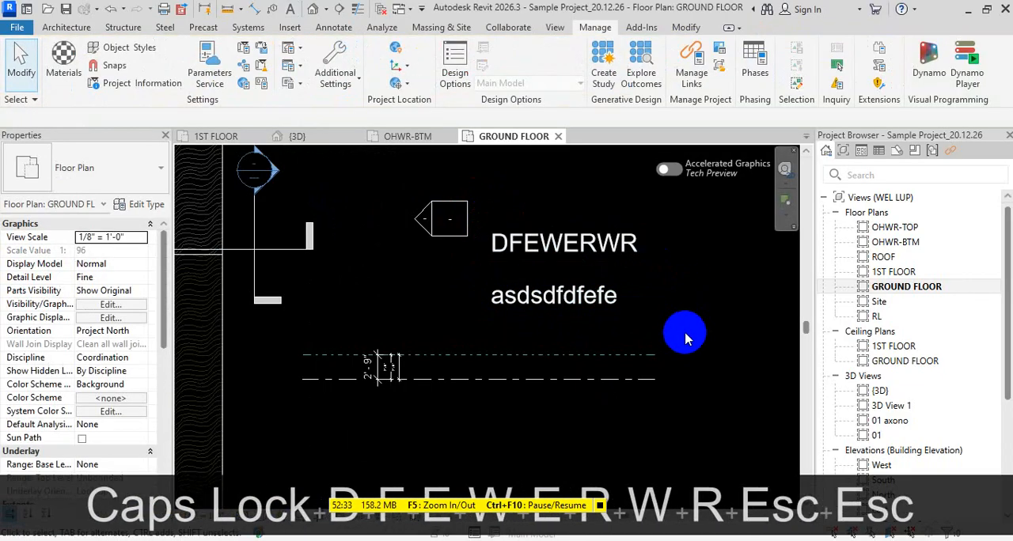
- Move the lower "asdsdfdfefe" text note horizontally to the right, clear of the upper note
scroll(686, 339, down, 2)
click(600, 311)
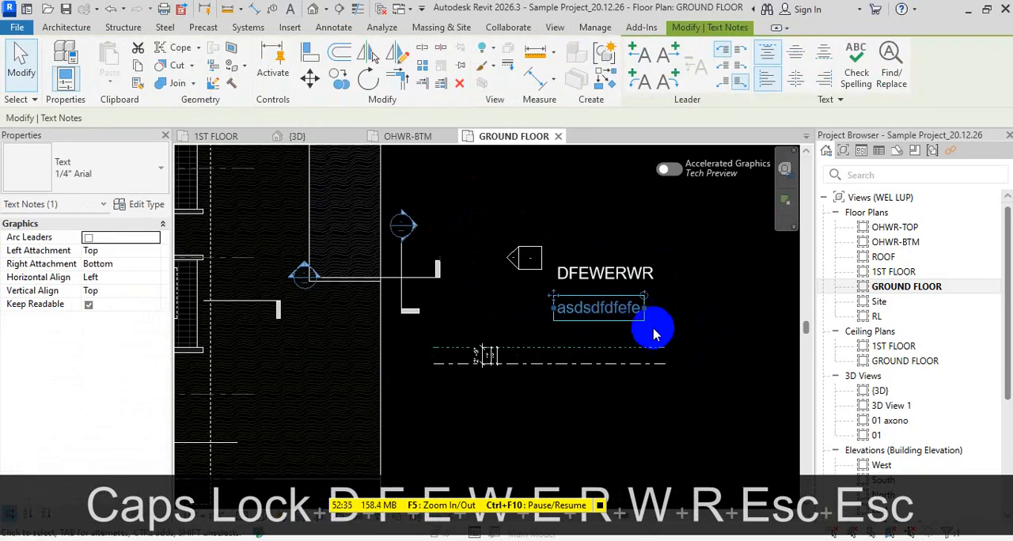
drag(570, 299, 667, 300)
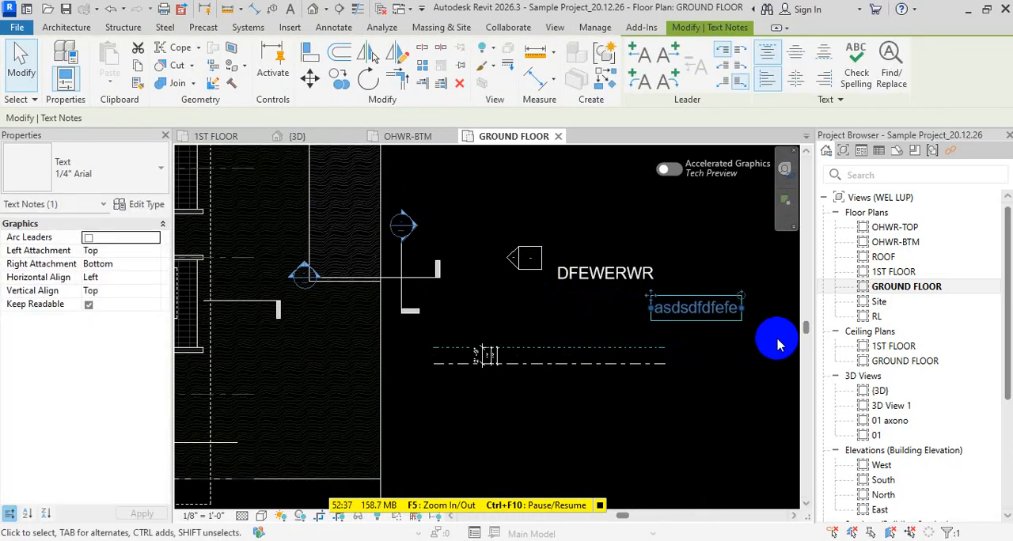
- Align the "DFEWERWR" and "asdsdfdfefe" text notes to each other by both their centers and their middles
mouse_move(778, 344)
mouse_down()
mouse_move(617, 219)
mouse_move(561, 224)
mouse_up()
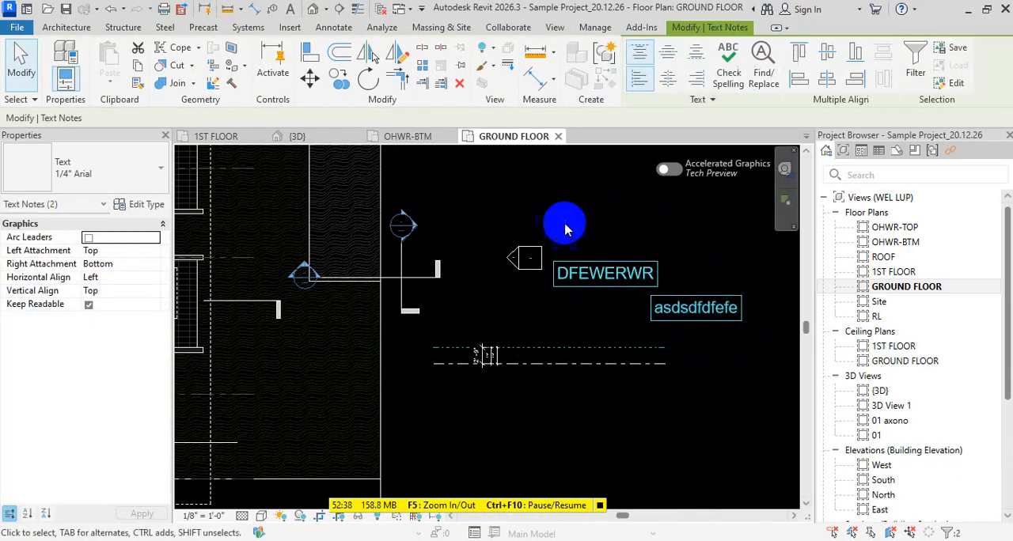
click(827, 80)
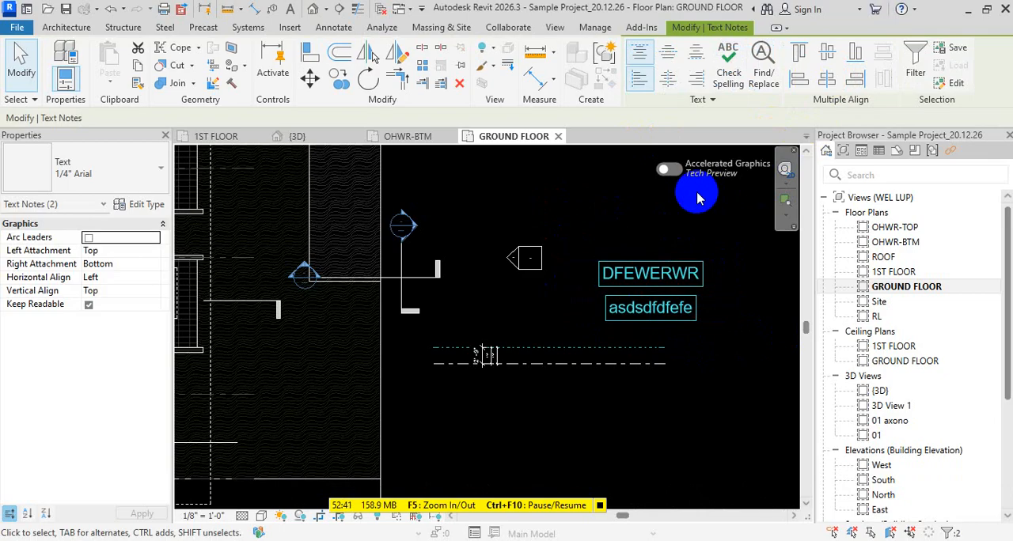
click(827, 56)
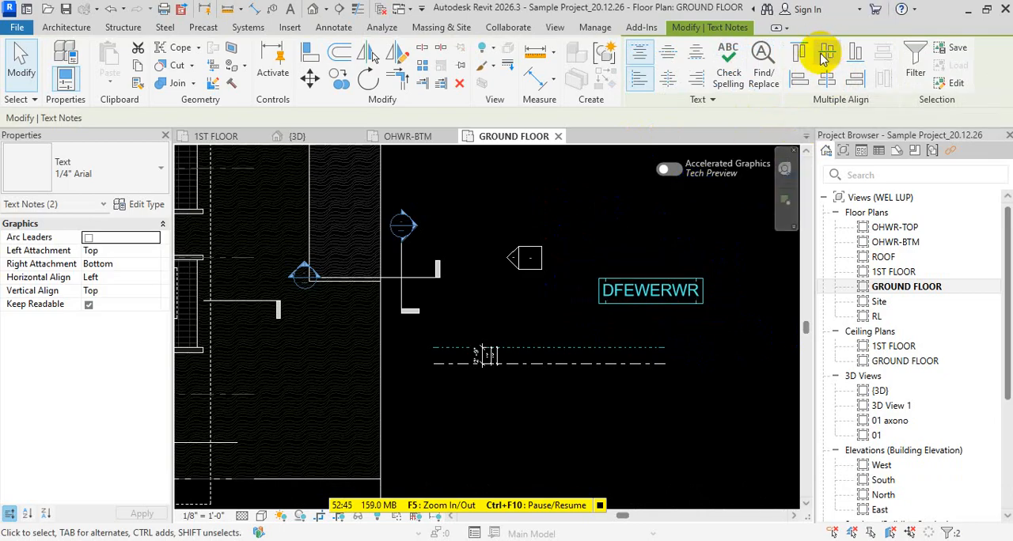
- Move the "asdsdfdfefe" note up and to the right of "DFEWERWR", and align both notes by their middles in one row
click(701, 331)
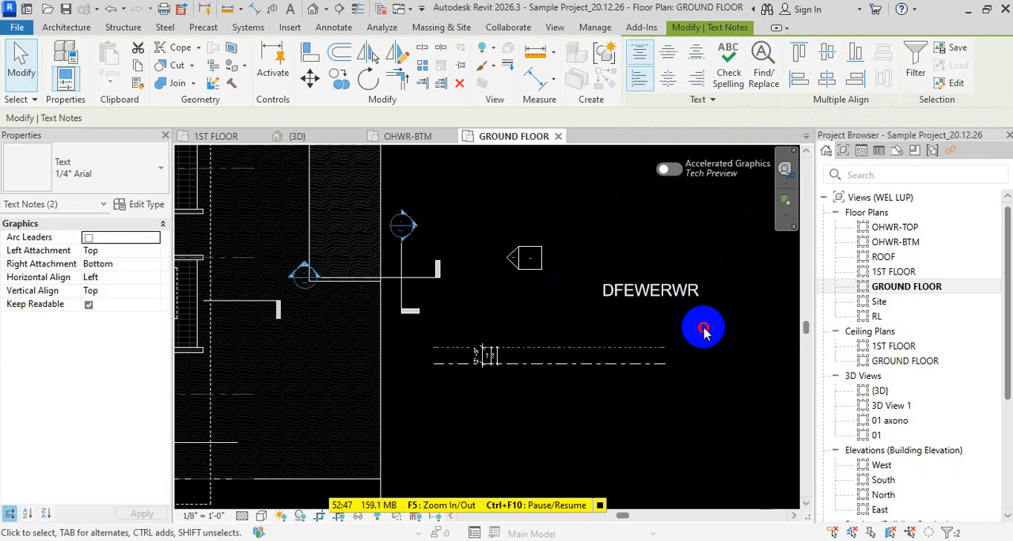
click(649, 295)
drag(583, 281, 600, 210)
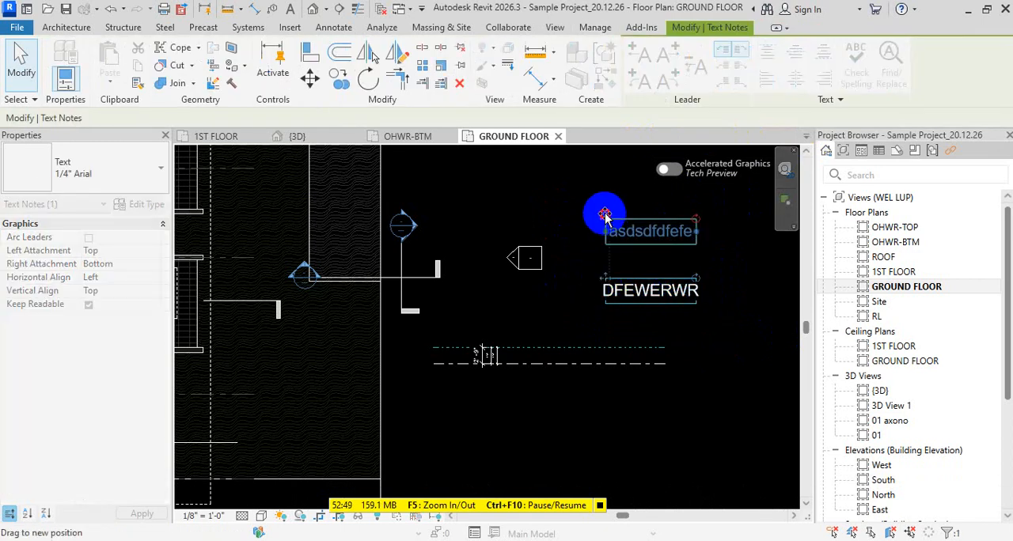
middle_drag(601, 232, 403, 255)
drag(403, 255, 602, 247)
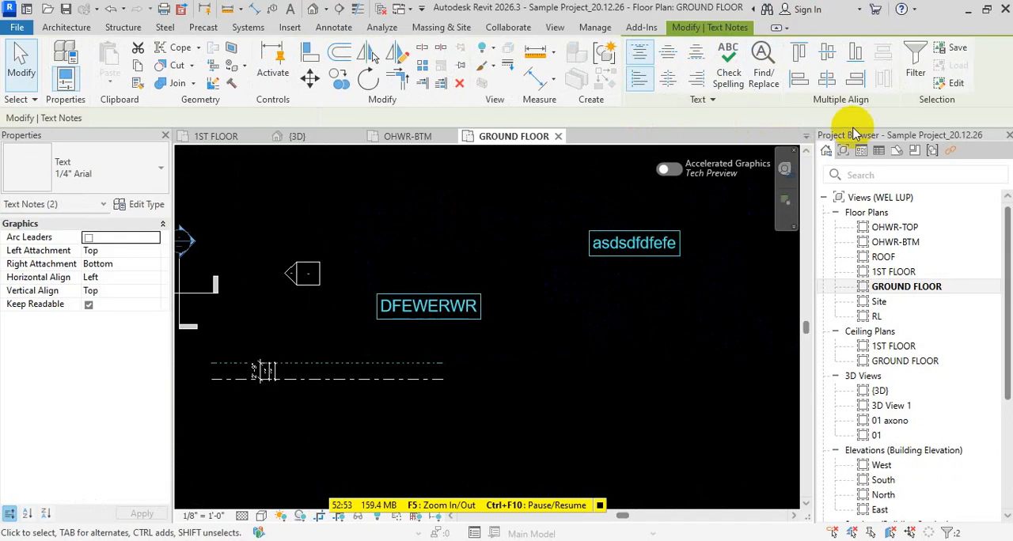
click(827, 57)
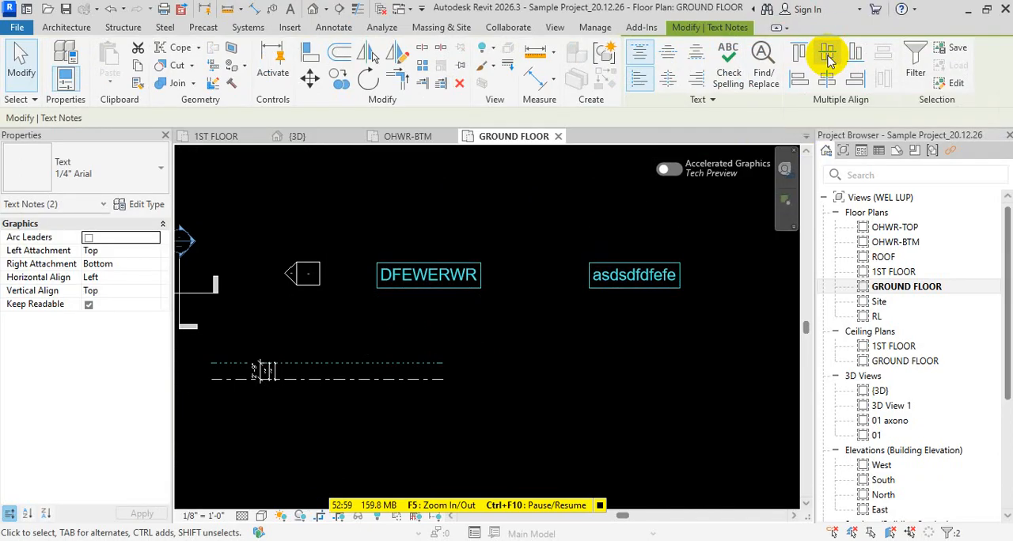
- Move the "asdsdfdfefe" text note down, below the level of the "DFEWERWR" note
click(661, 307)
click(579, 275)
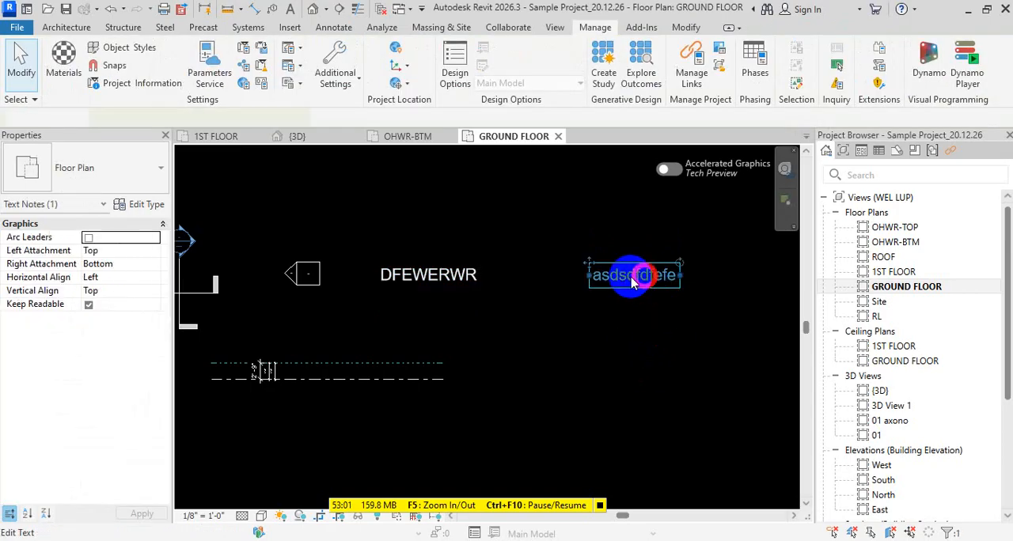
click(578, 275)
click(609, 271)
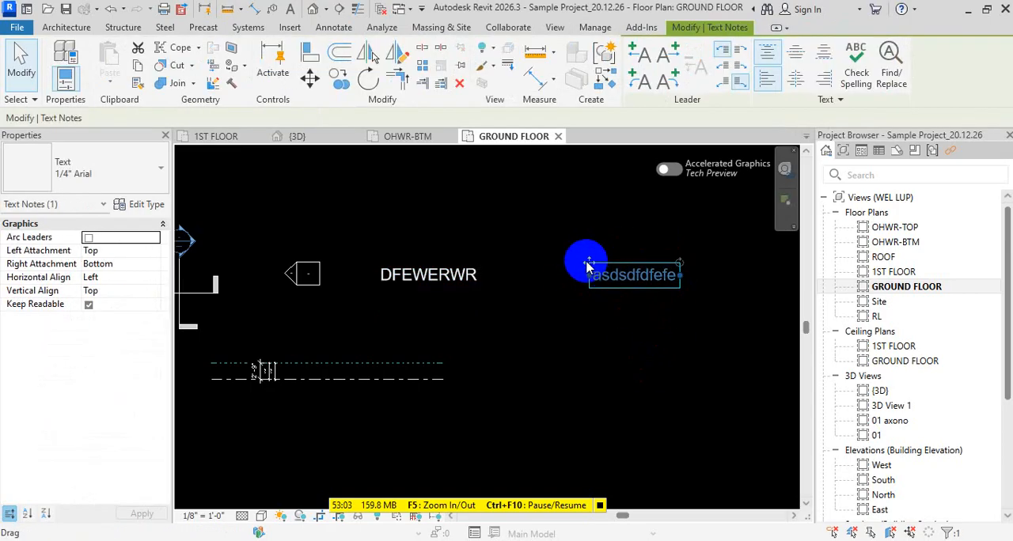
drag(587, 268, 592, 314)
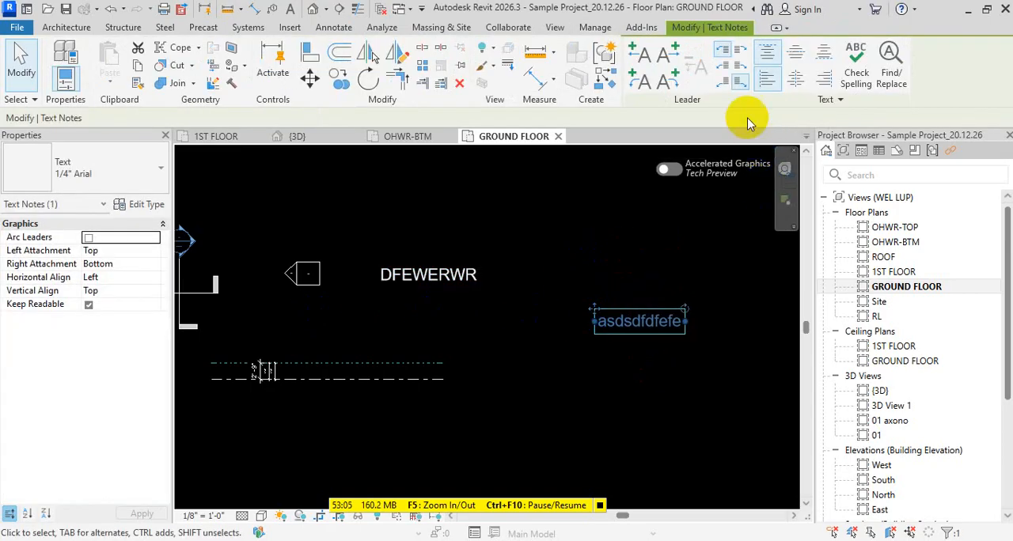
- Align both text notes by their centers so that "DFEWERWR" sits directly above "asdsdfdfefe"
drag(654, 351, 554, 271)
ctrl+click(464, 274)
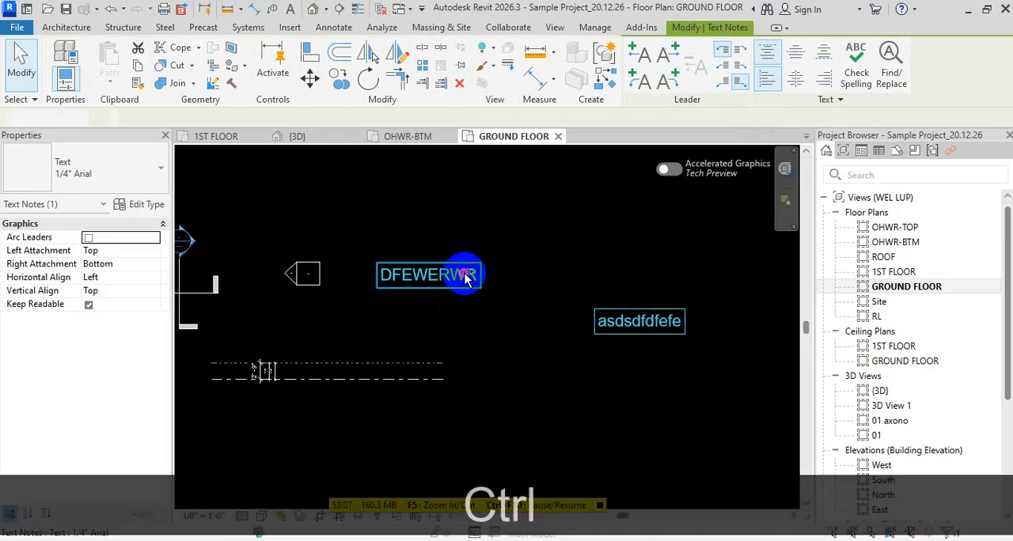
click(827, 52)
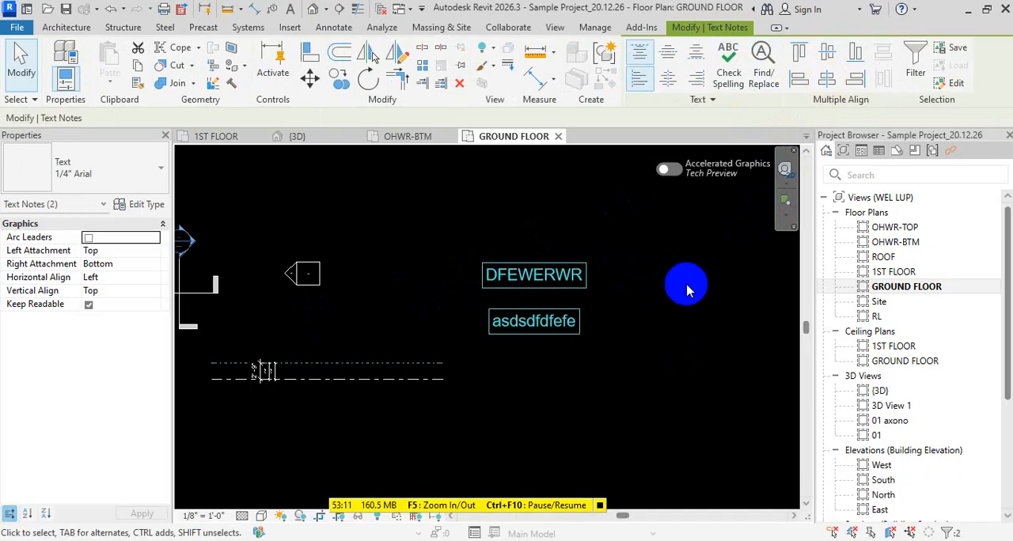
key(Escape)
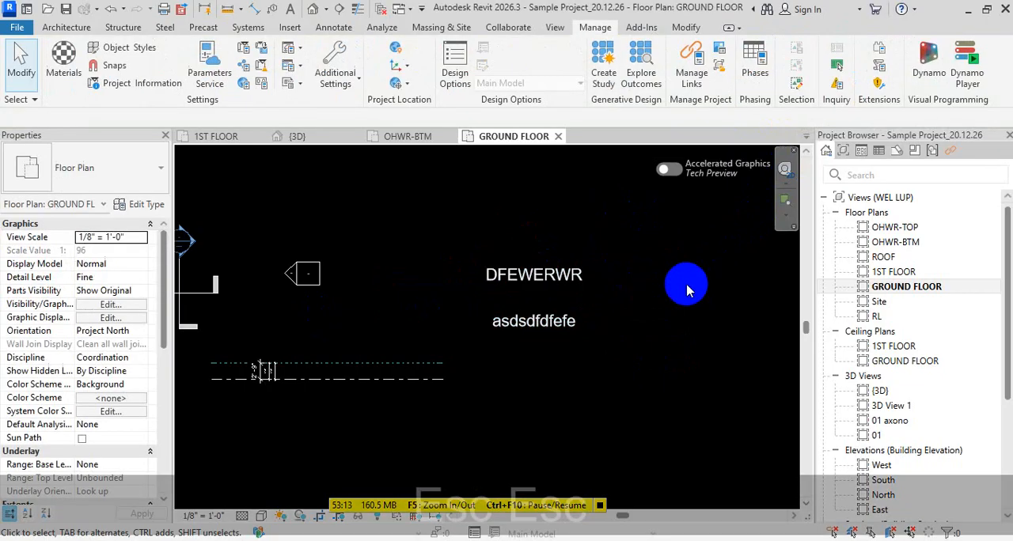
- Place a text note "FRERERER" with a horizontal one-segment leader above the "DFEWERWR" note
key(t)
key(x)
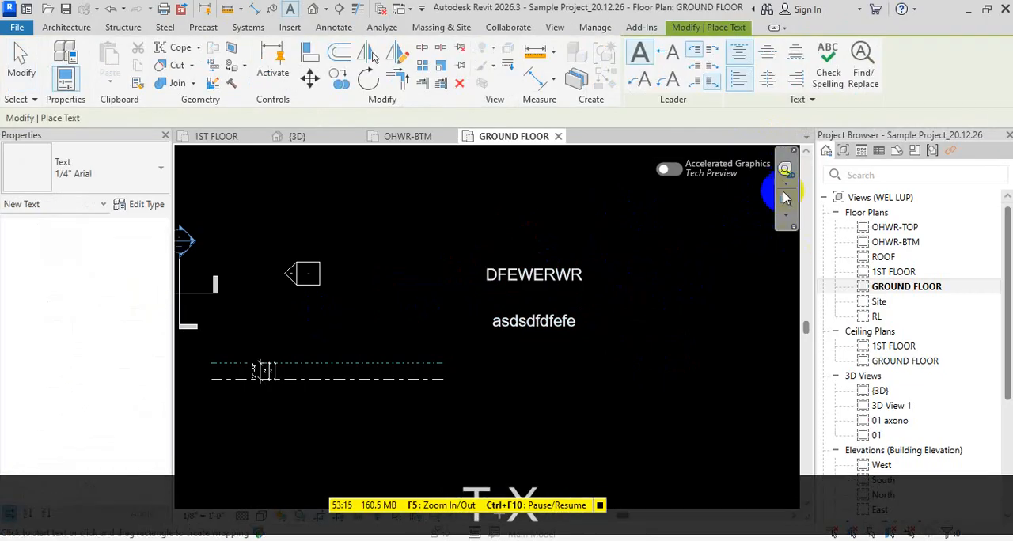
click(669, 55)
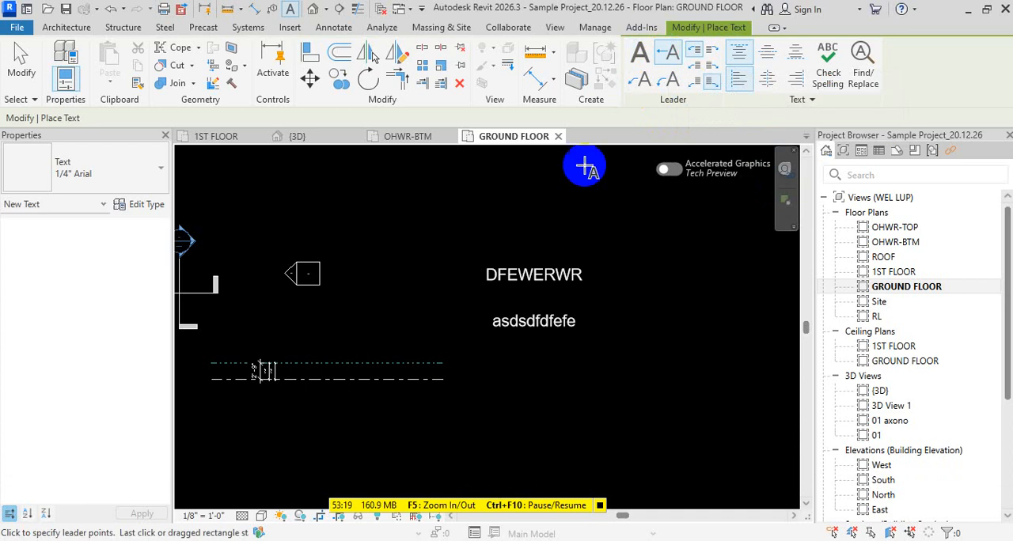
click(515, 210)
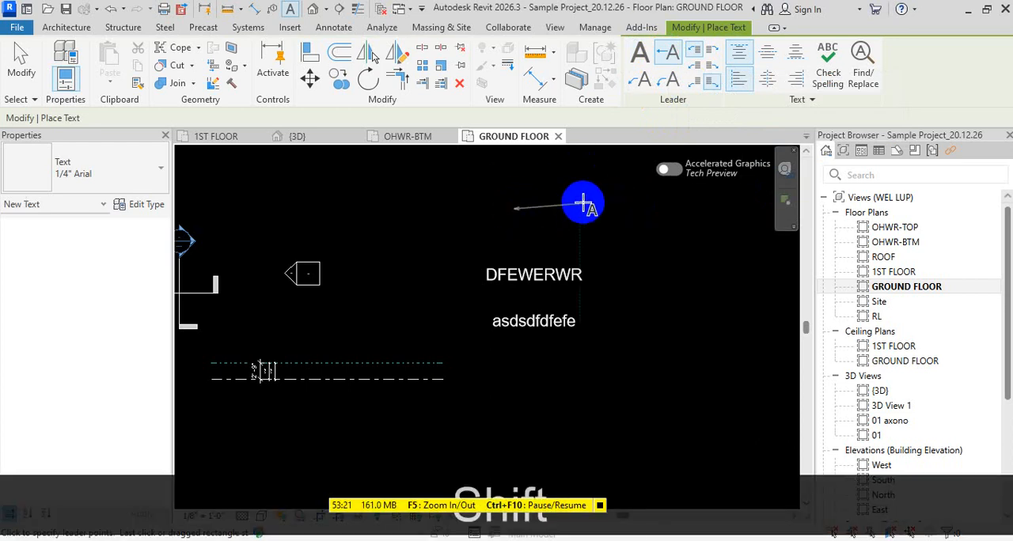
click(577, 209)
text(FRERERER)
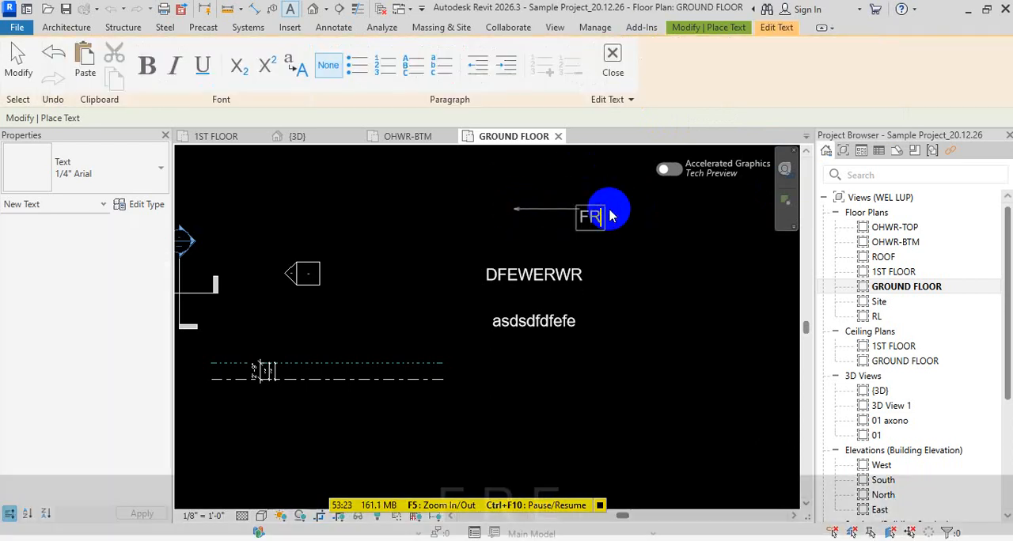
key(Escape)
key(Escape)
key(Escape)
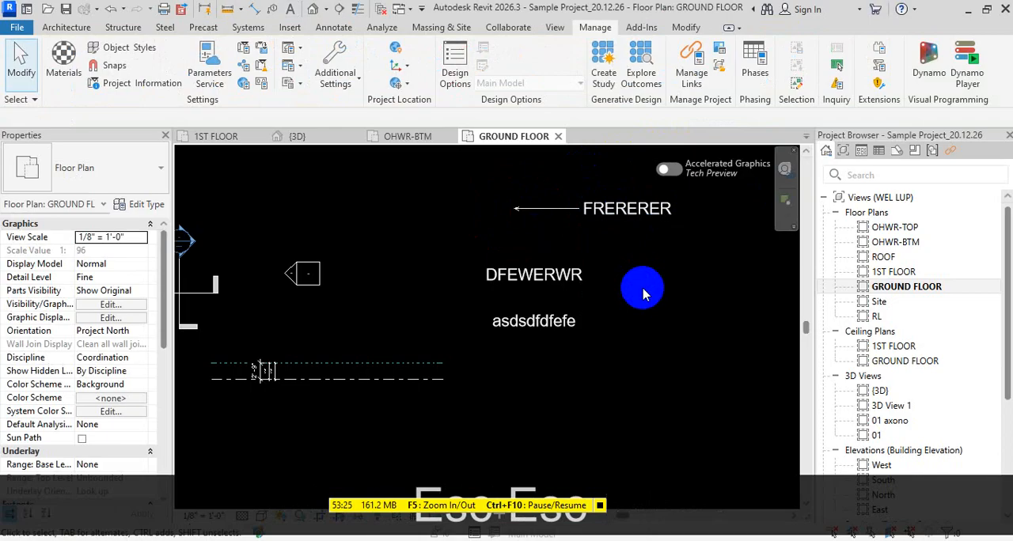
- Set the leader arrowhead of the "FRERERER" note's 1/4" Arial text type to Dot Filled 1/8"
click(586, 209)
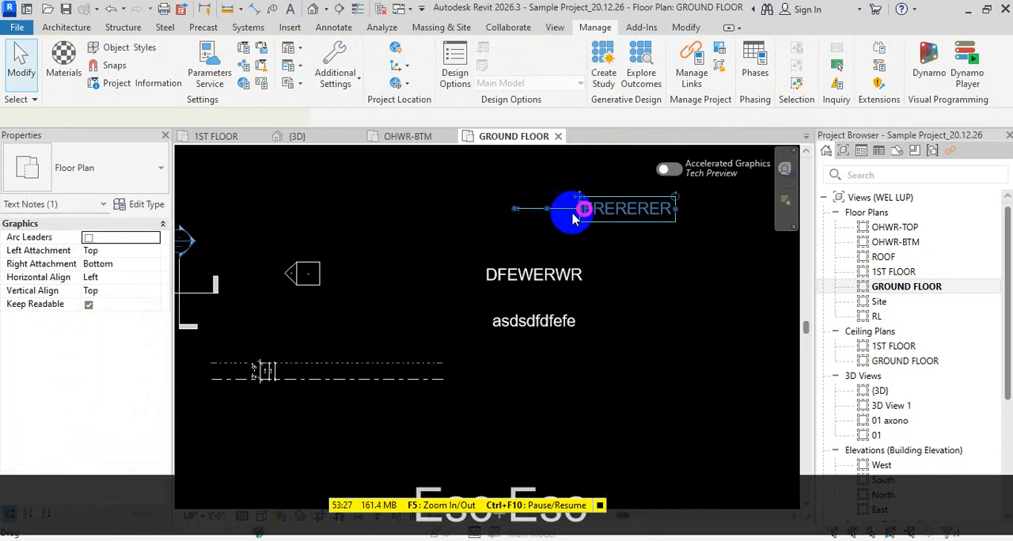
click(147, 208)
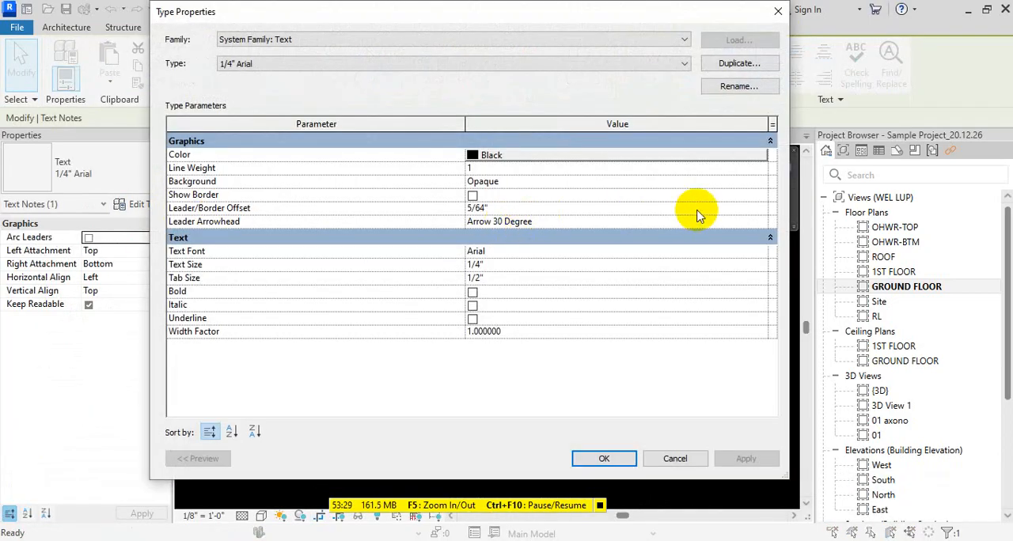
click(764, 223)
scroll(612, 264, down, 2)
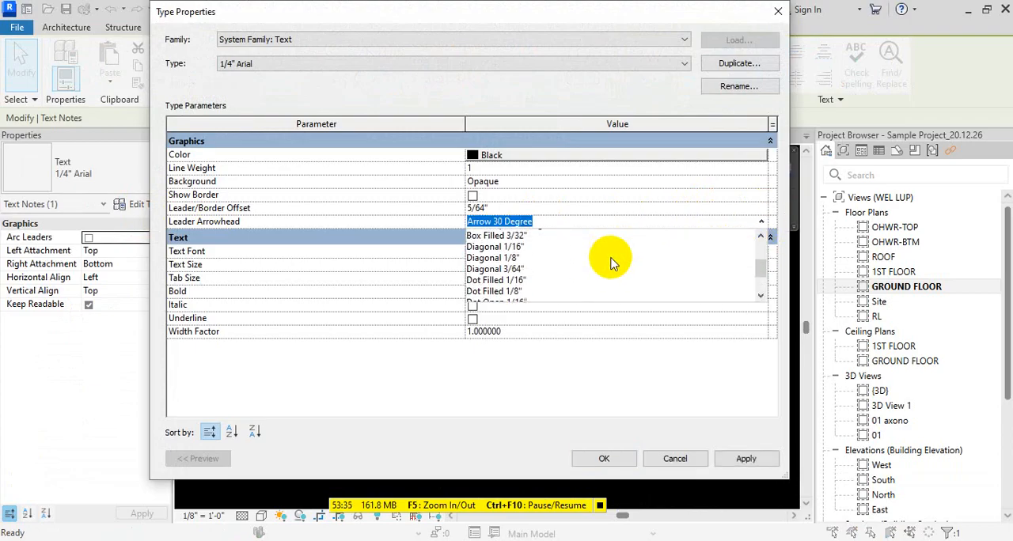
scroll(609, 263, down, 2)
click(519, 243)
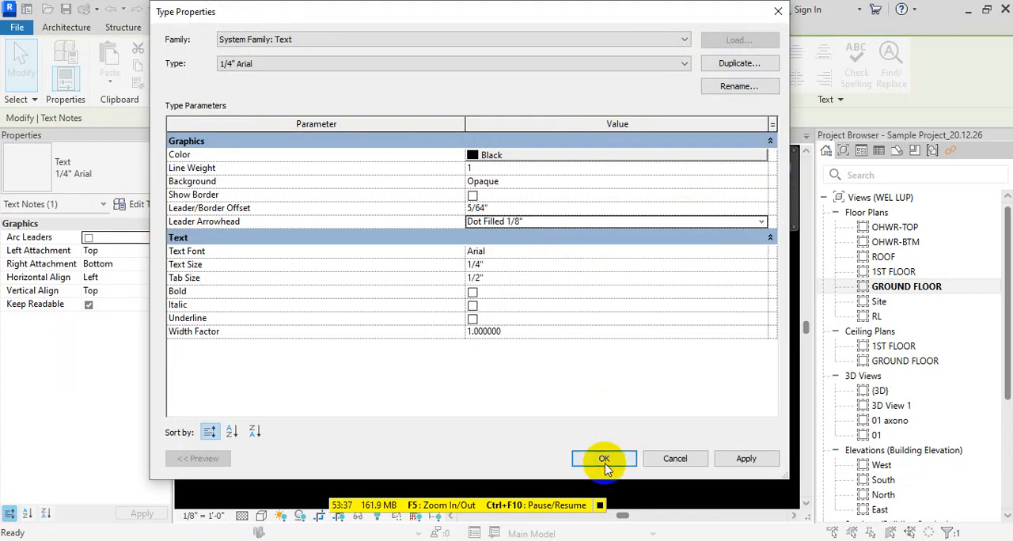
click(604, 460)
click(609, 451)
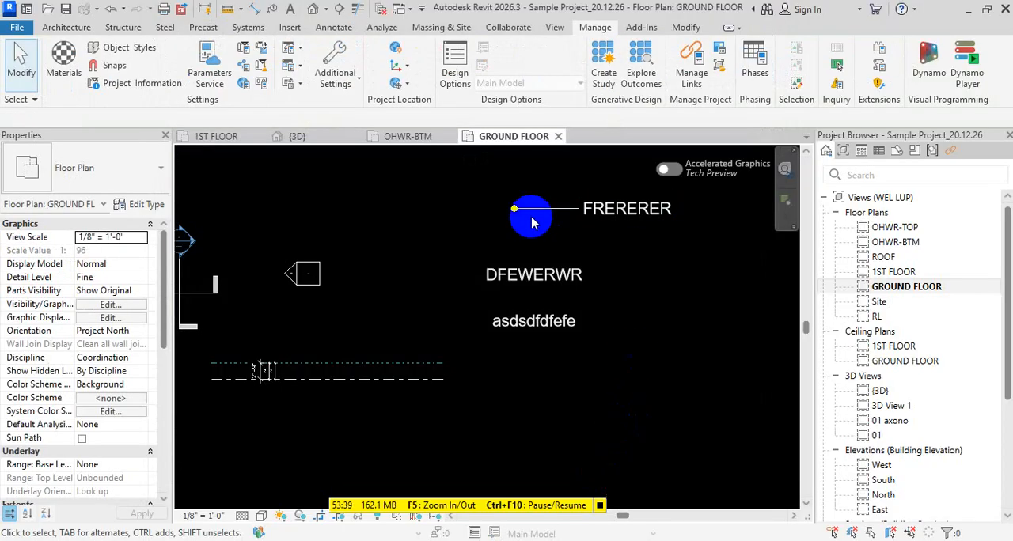
scroll(623, 199, up, 2)
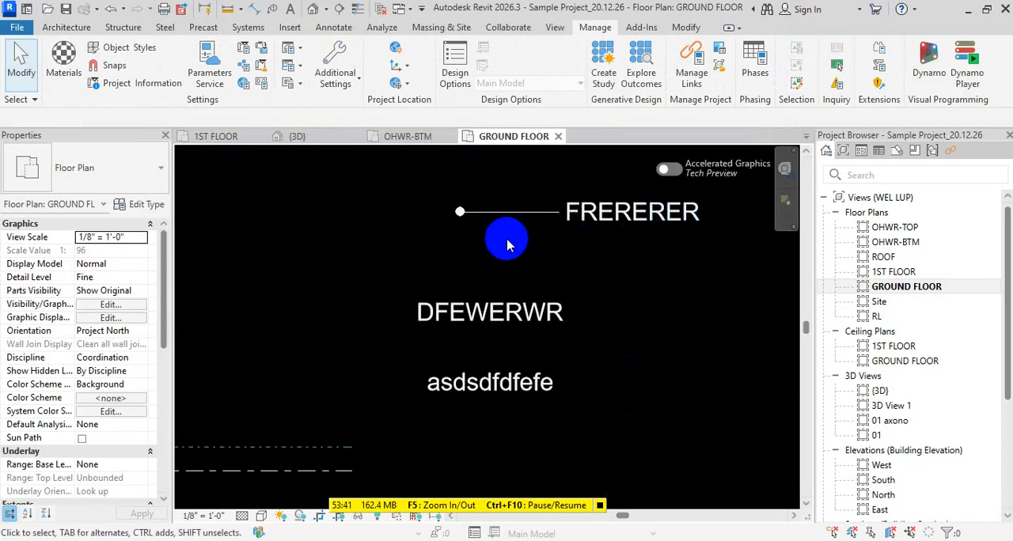
scroll(499, 248, down, 1)
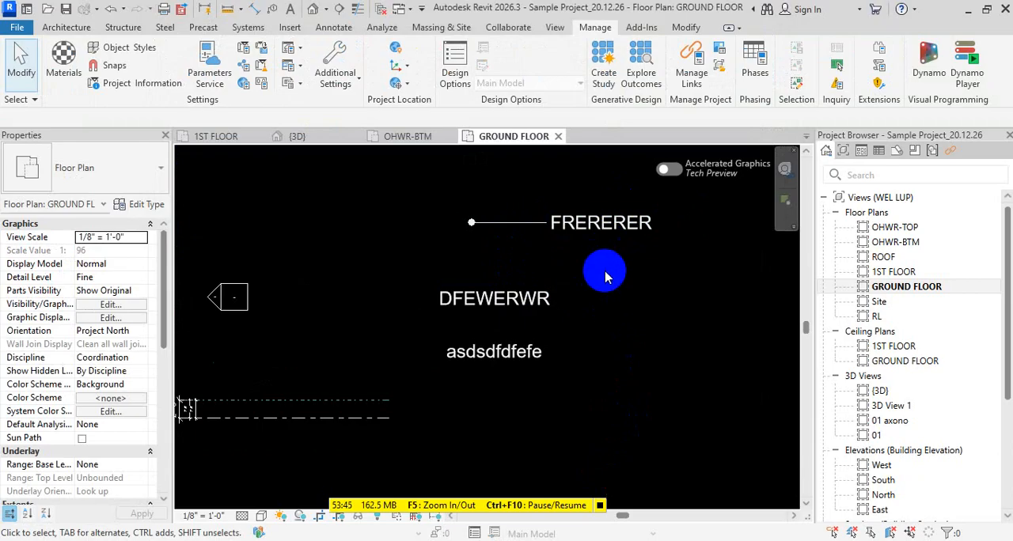
- Place a text note "ASASSQA" with a two-segment leader to the right of the "DFEWERWR" and "asdsdfdfefe" notes
click(625, 221)
key(c)
key(s)
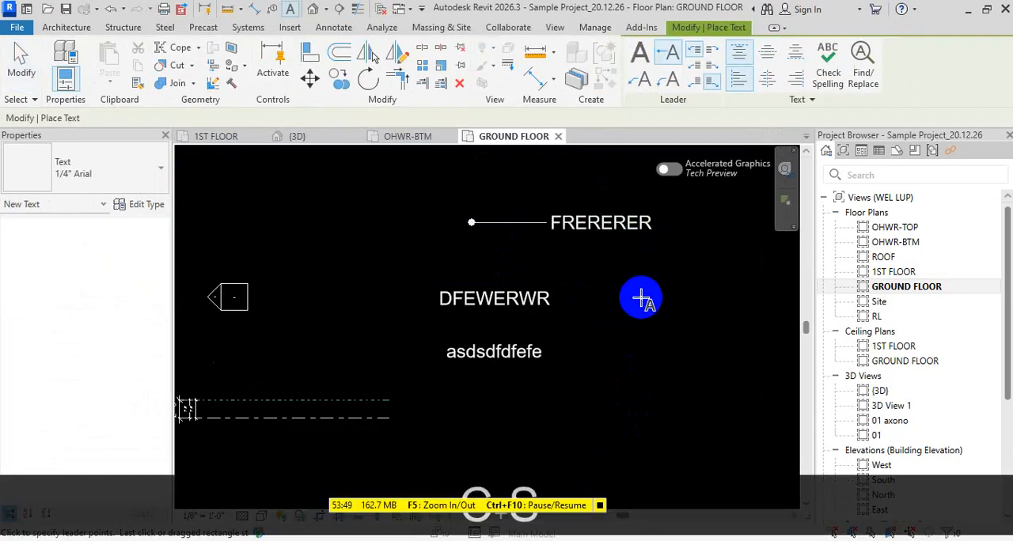
click(638, 80)
click(587, 376)
click(642, 311)
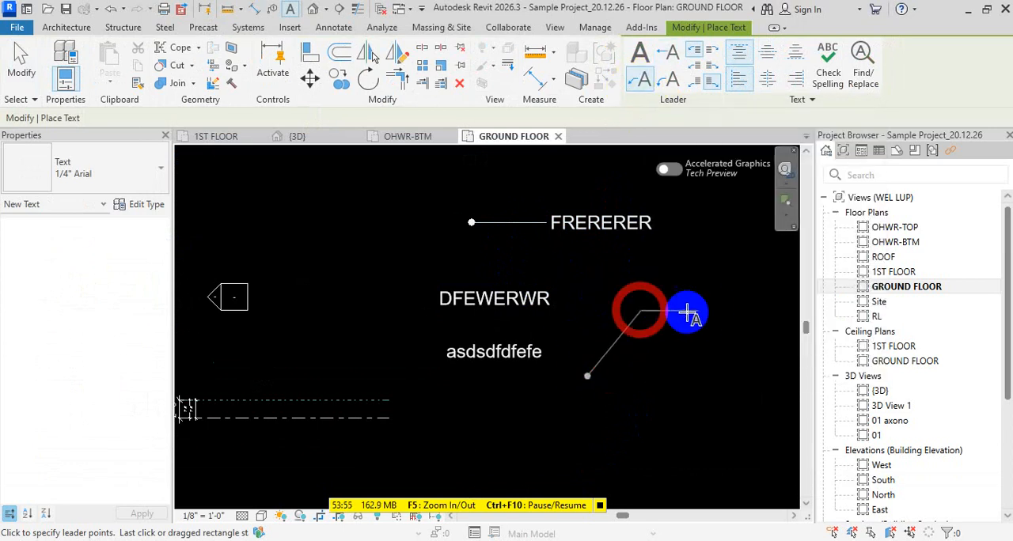
click(707, 313)
text(ASASSQA)
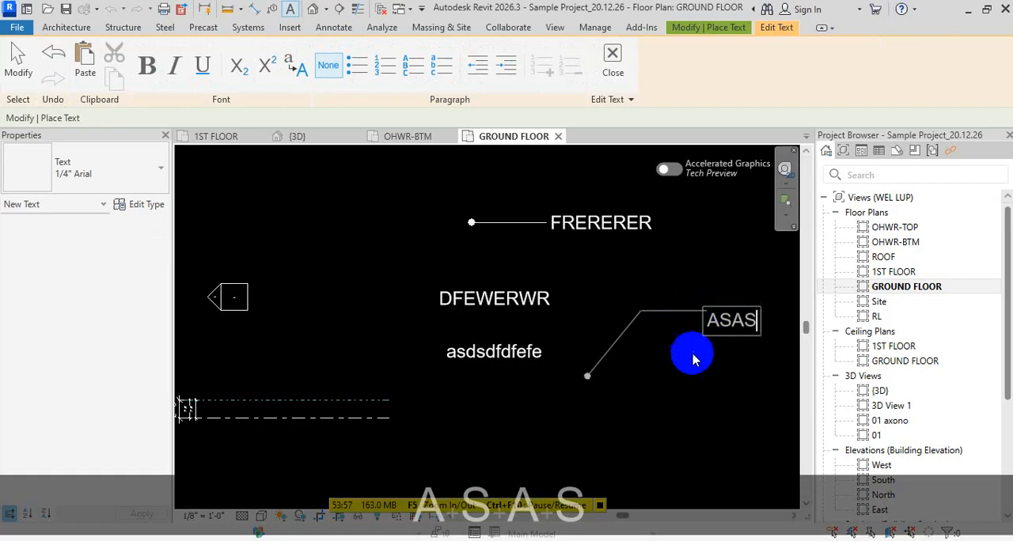
key(Escape)
scroll(617, 396, down, 2)
key(Escape)
key(Escape)
key(Escape)
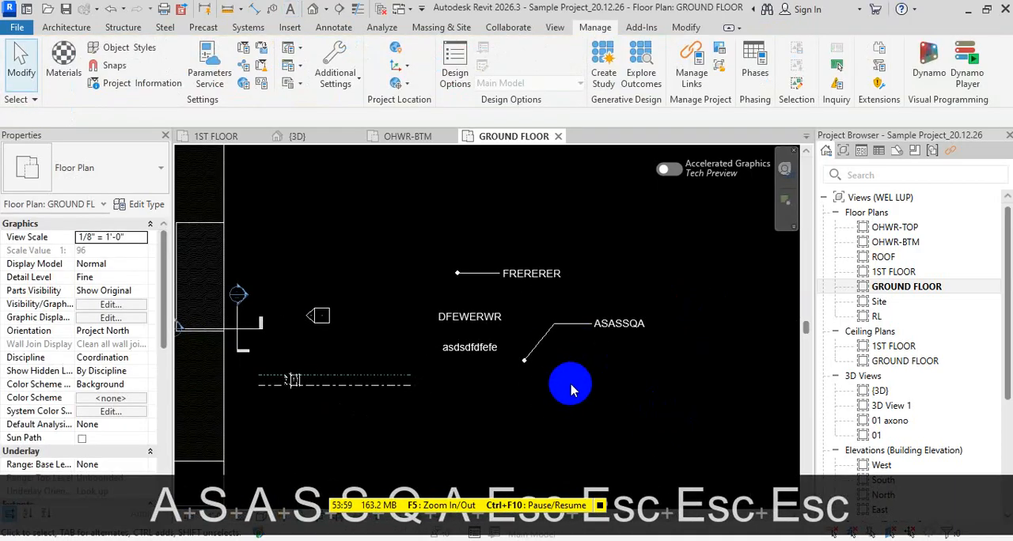
middle_drag(597, 371, 609, 356)
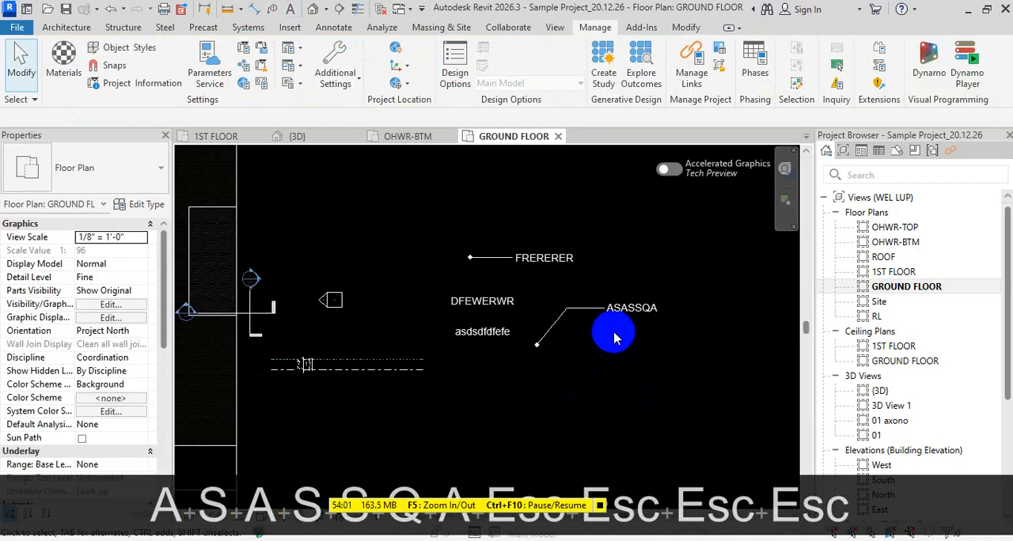
click(614, 307)
key(s)
key(a)
key(Escape)
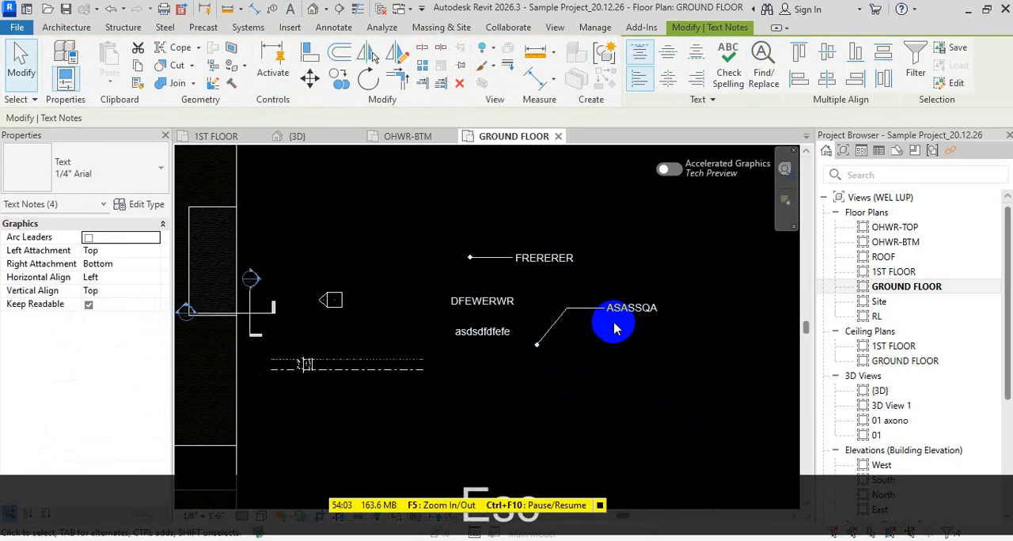
key(Escape)
click(614, 315)
key(c)
key(s)
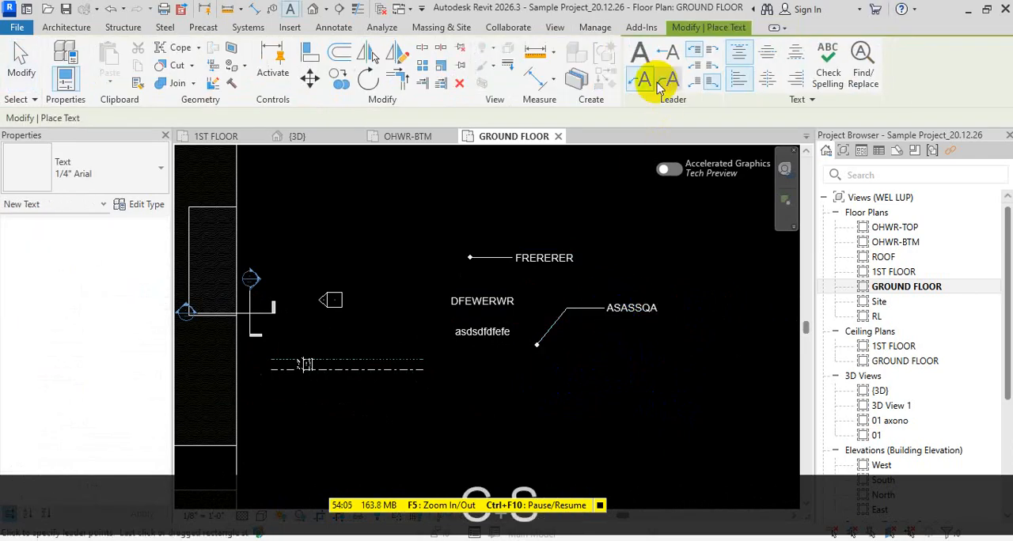
key(Escape)
key(Escape)
- Place a text note "WDWWEWE" with a curved leader below and to the right of the "ASASSQA" note
key(t)
key(x)
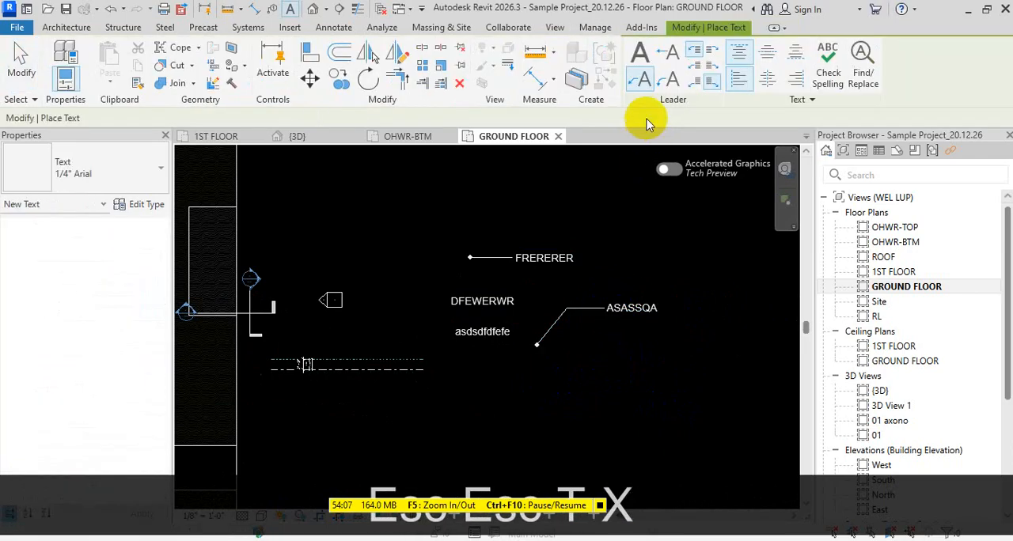
click(669, 82)
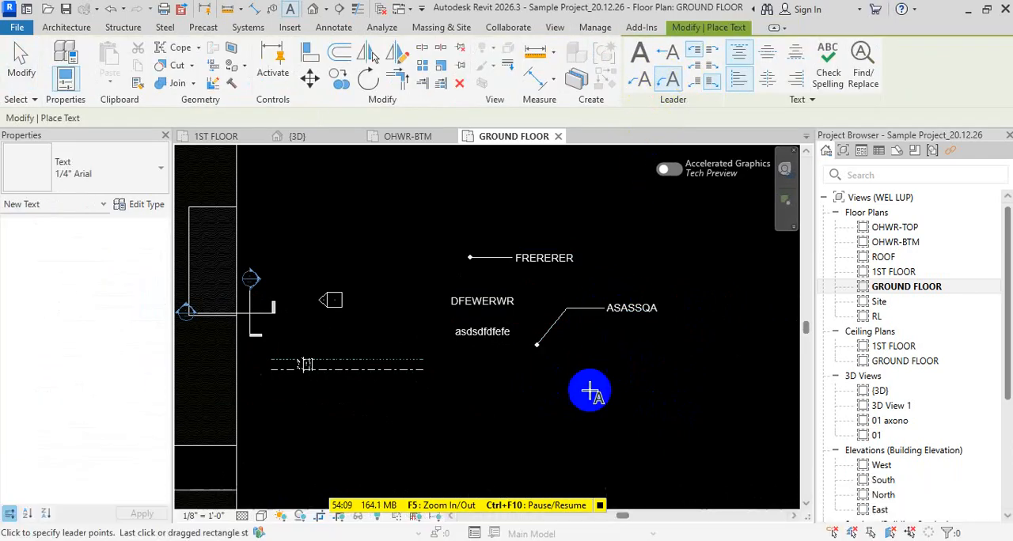
click(615, 392)
click(655, 357)
scroll(682, 363, up, 1)
text(WDW)
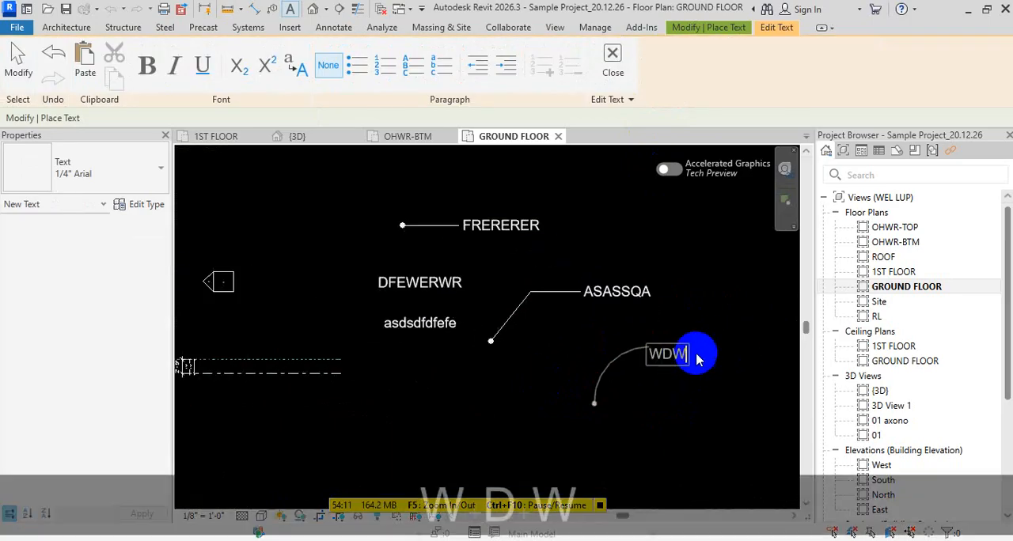
text(WEWE)
key(Escape)
key(Escape)
key(Escape)
scroll(452, 303, up, 1)
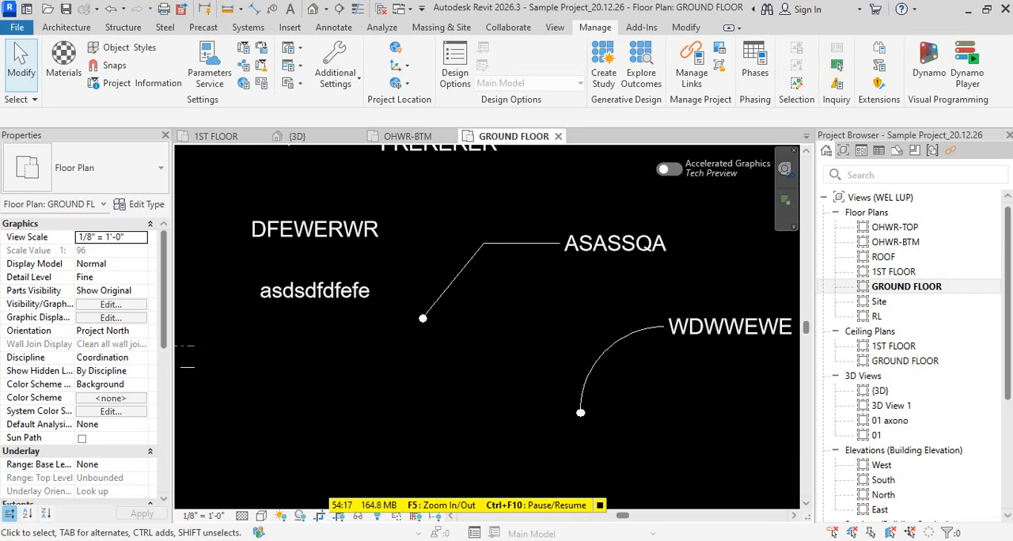
- Switch to WhatsApp and open the shared drawing "BAF_Fuel Tank_Kurmitola_2026-01-03__3 - Floor Plan - OT--BS--PRES.dwg" in AutoCAD
key(alt+Tab)
scroll(584, 331, down, 8)
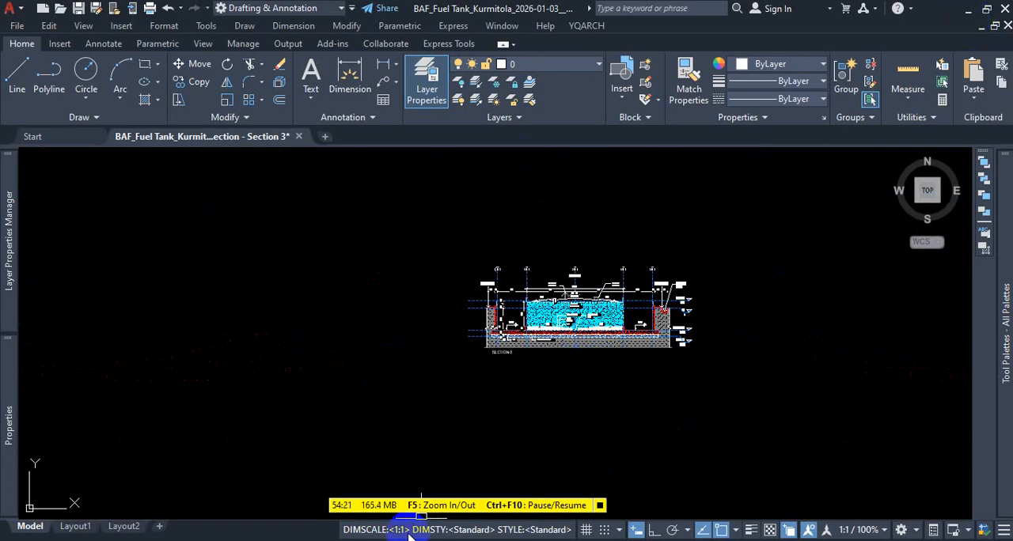
click(594, 540)
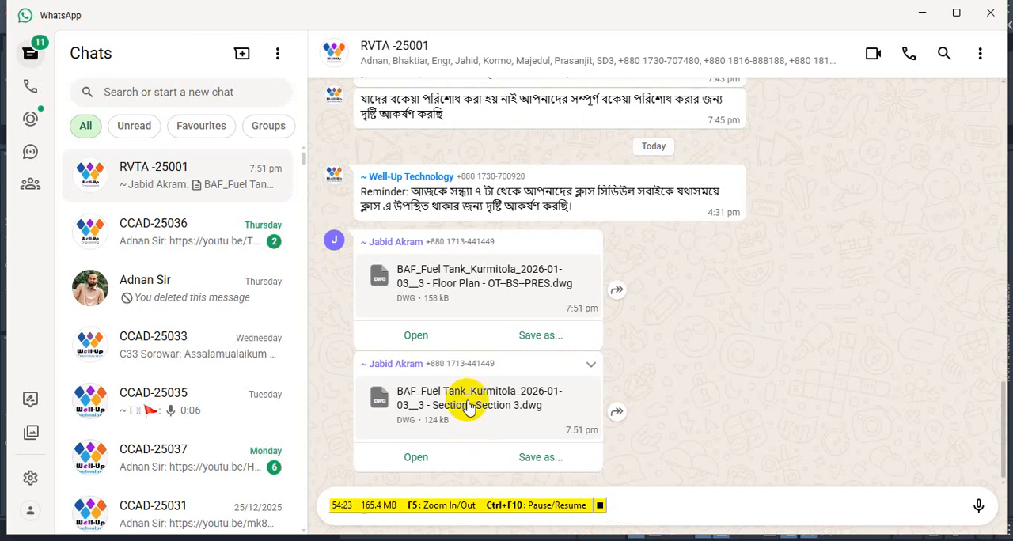
click(484, 286)
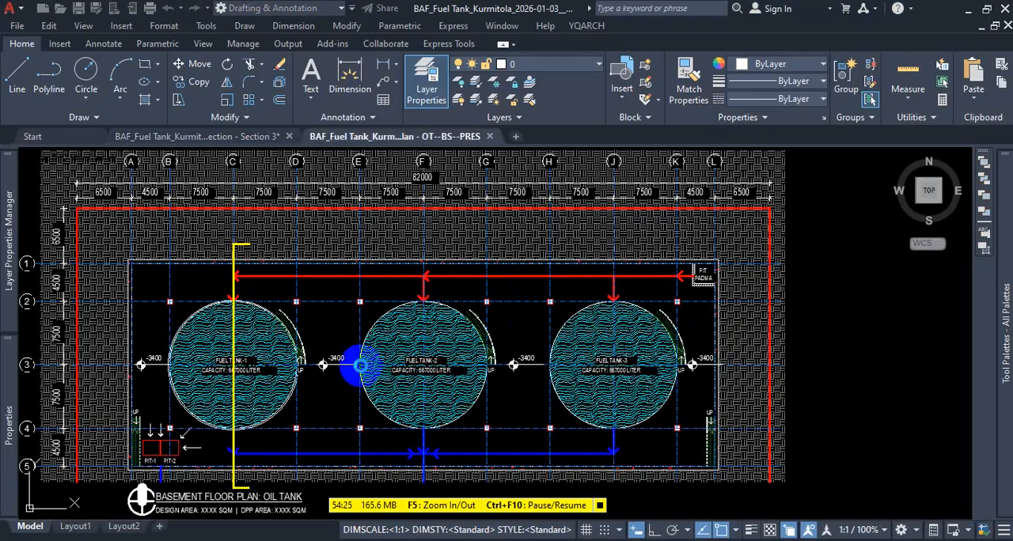
- Examine the basement floor plan of the oil tanks, including the tanks, flow arrows and hatched columns on grid line 4
scroll(459, 377, up, 5)
scroll(480, 419, down, 4)
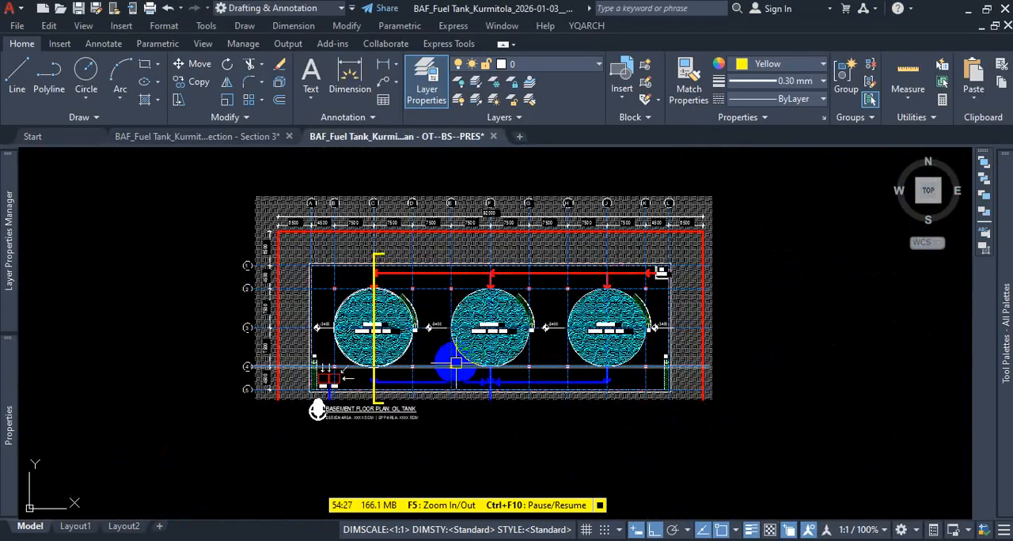
scroll(627, 365, up, 5)
scroll(627, 365, down, 5)
scroll(491, 410, up, 7)
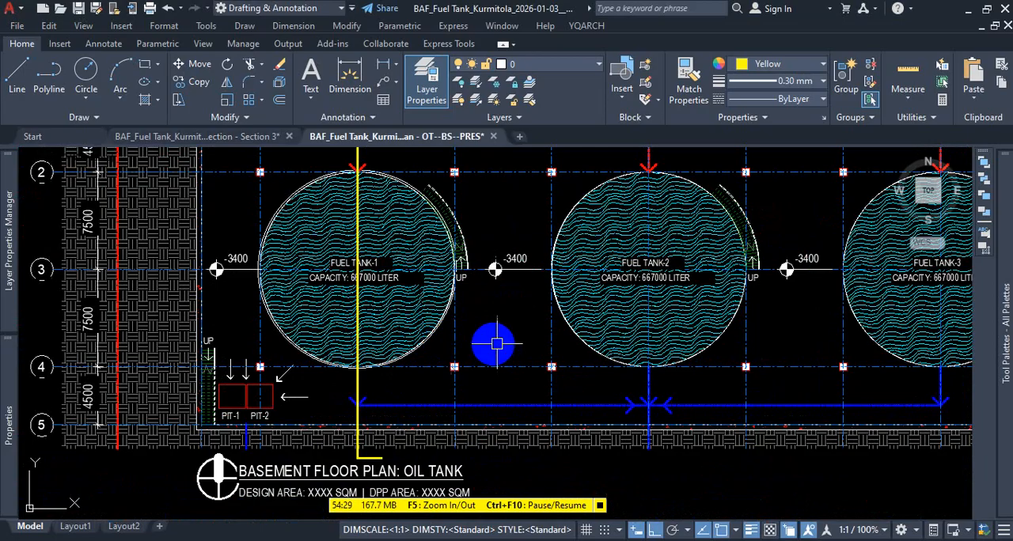
scroll(482, 386, down, 6)
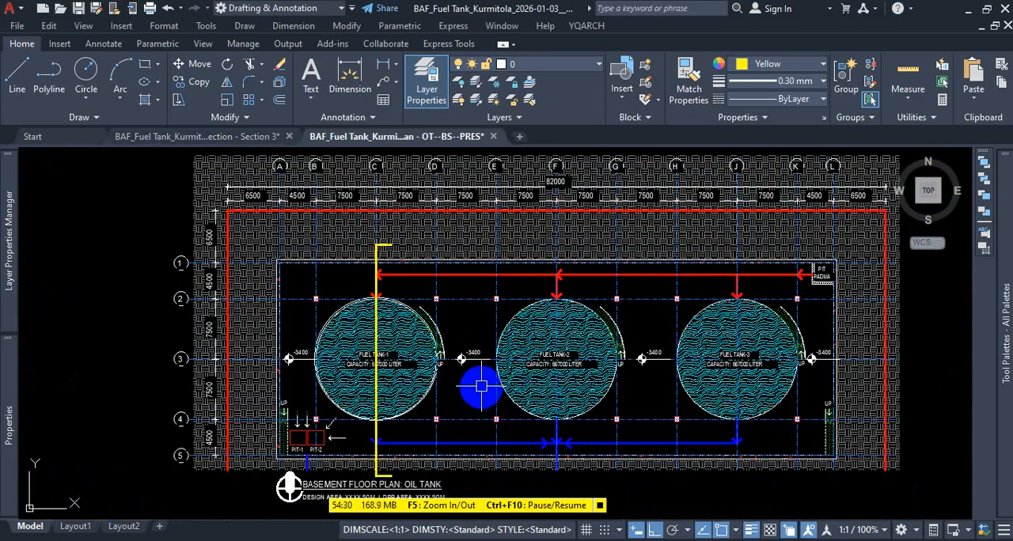
click(493, 136)
key(Escape)
key(Escape)
key(Escape)
scroll(503, 419, up, 2)
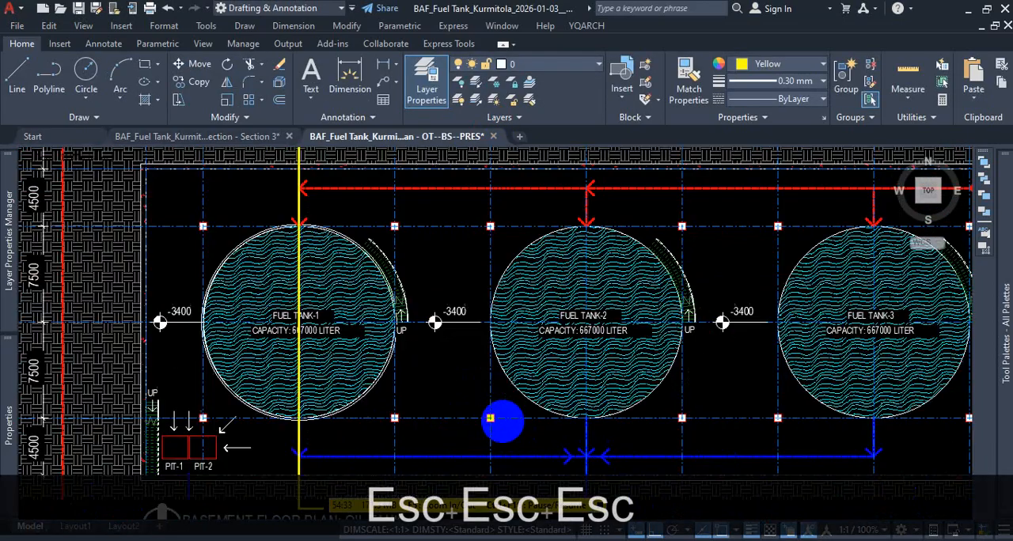
scroll(490, 418, up, 5)
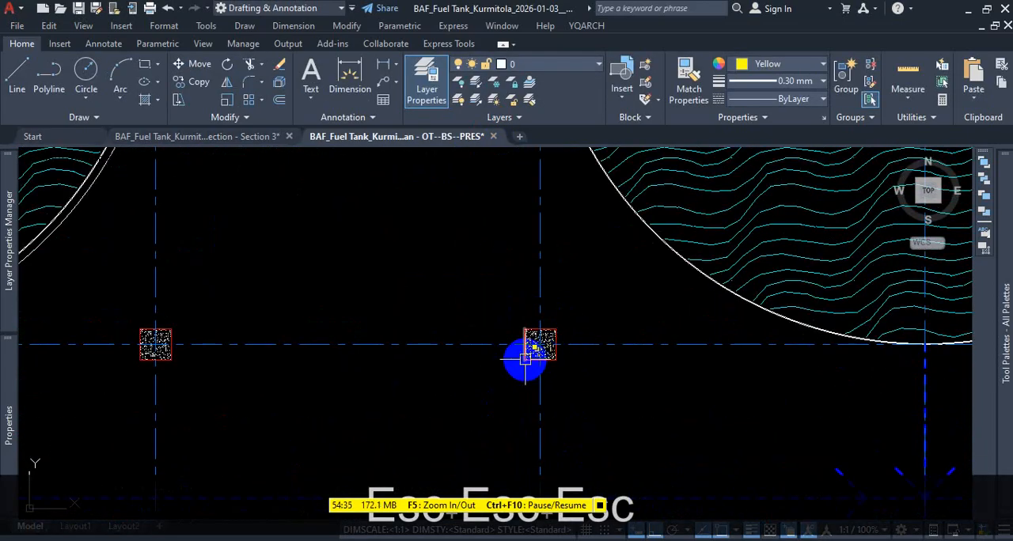
scroll(588, 471, down, 3)
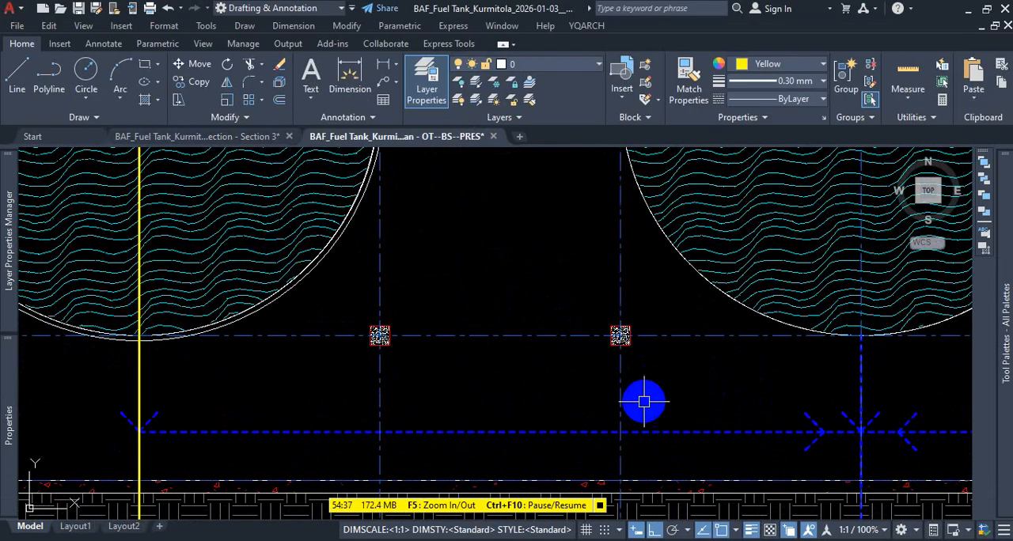
middle_drag(609, 263, 532, 282)
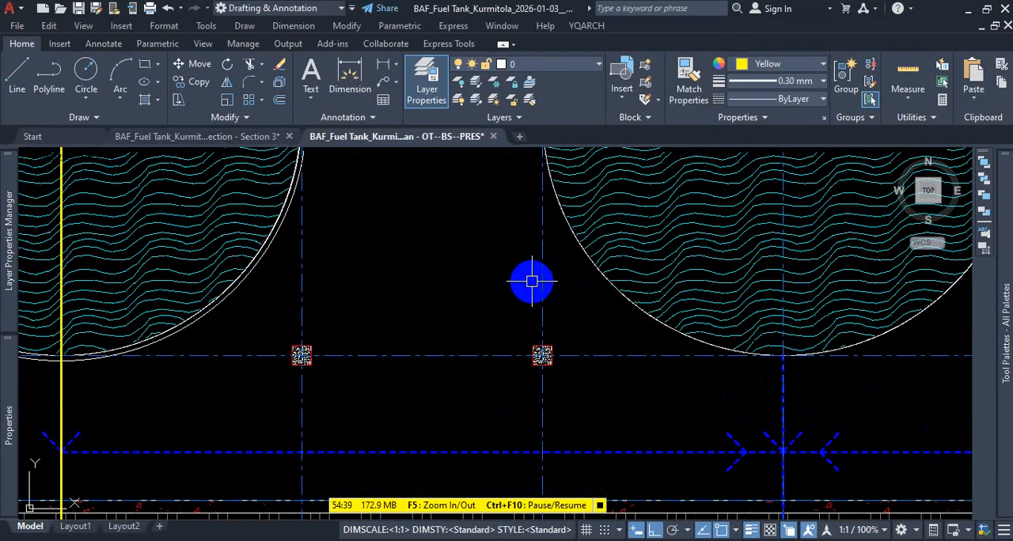
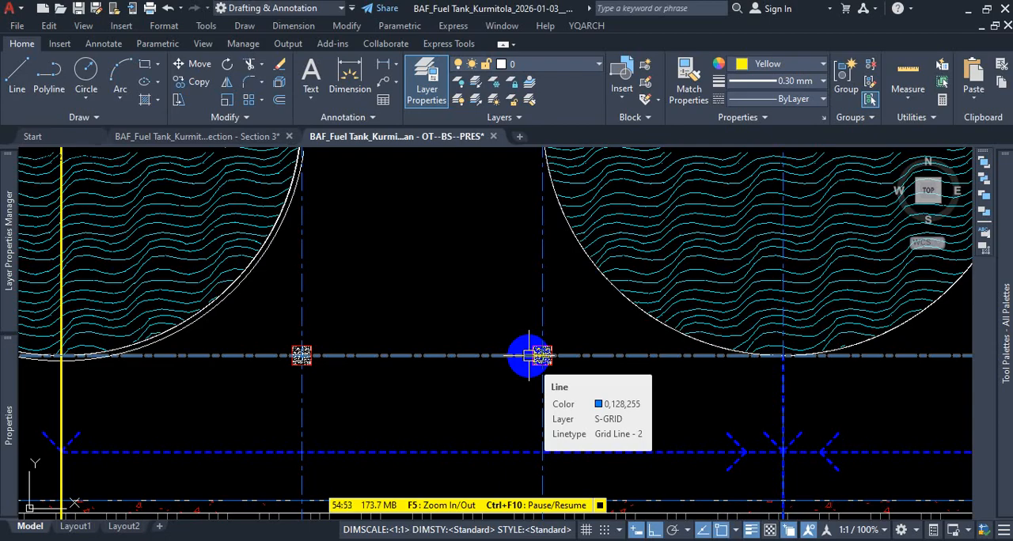
- Leave the AutoCAD drawing and the WhatsApp chat and switch back to the ground floor plan in Revit
click(972, 8)
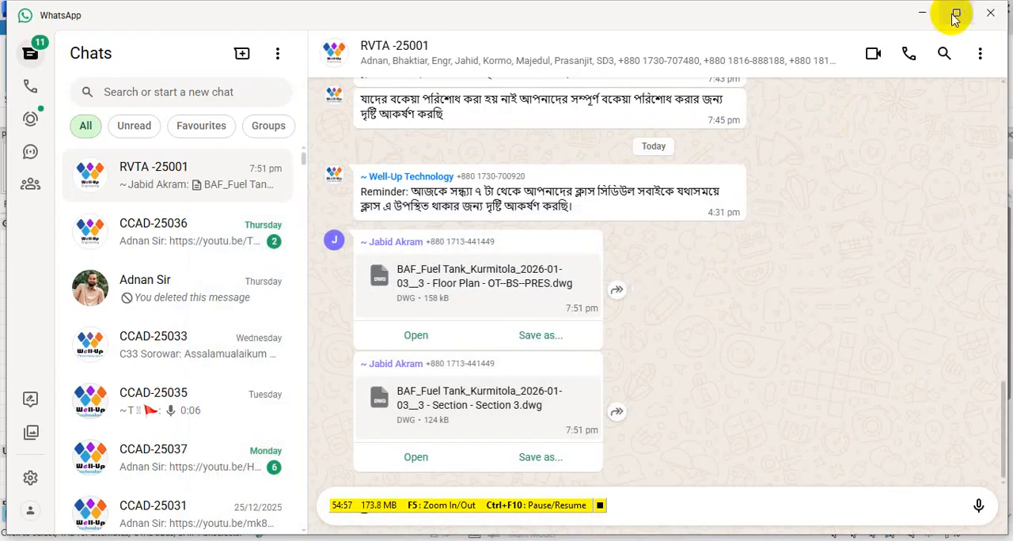
click(925, 13)
scroll(520, 256, down, 3)
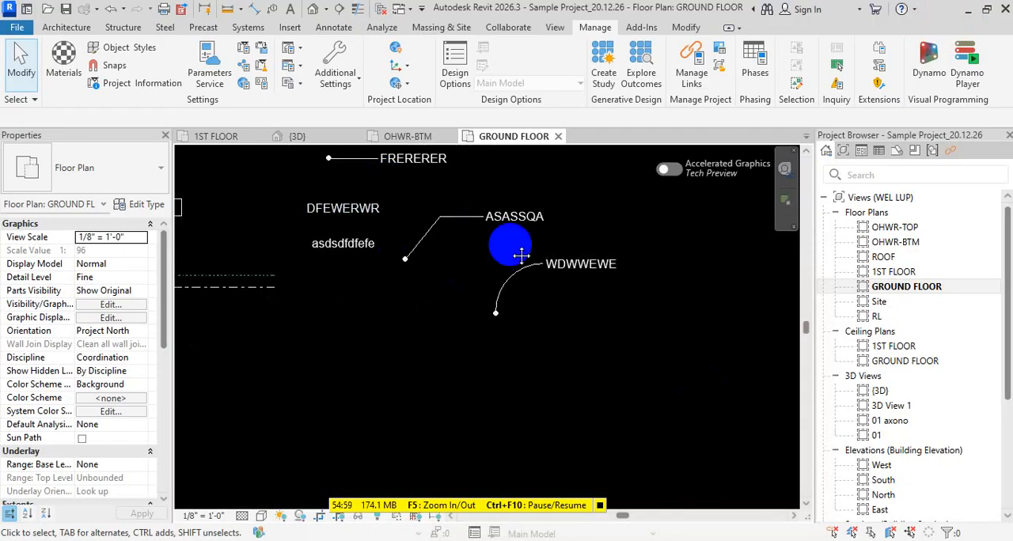
key(Escape)
key(t)
key(x)
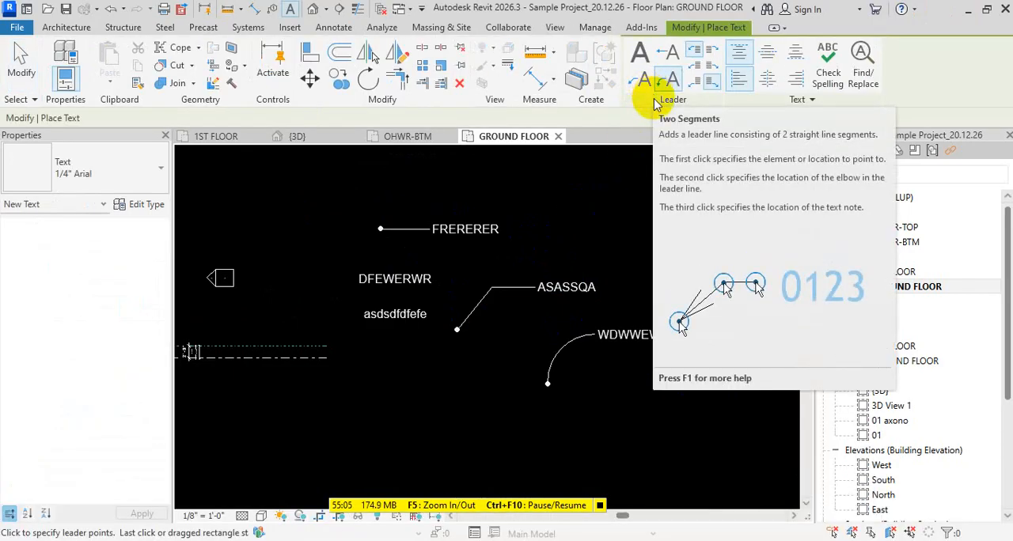
key(Escape)
key(Escape)
key(Escape)
key(Escape)
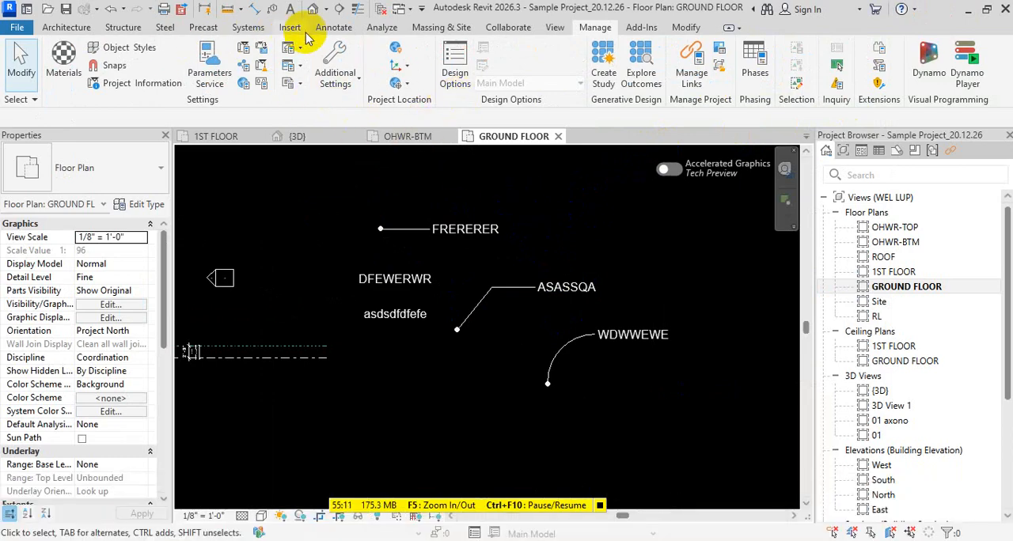
click(332, 30)
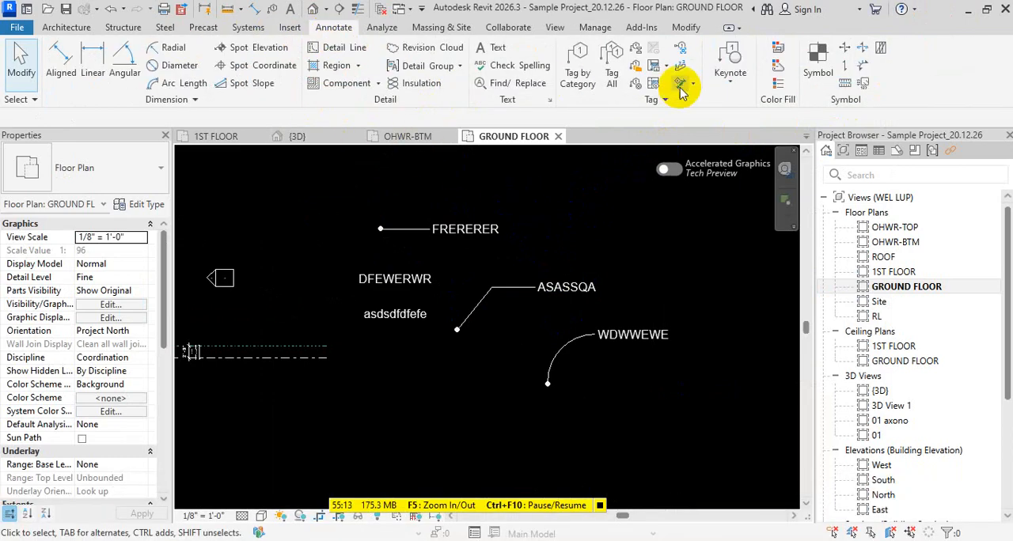
click(66, 27)
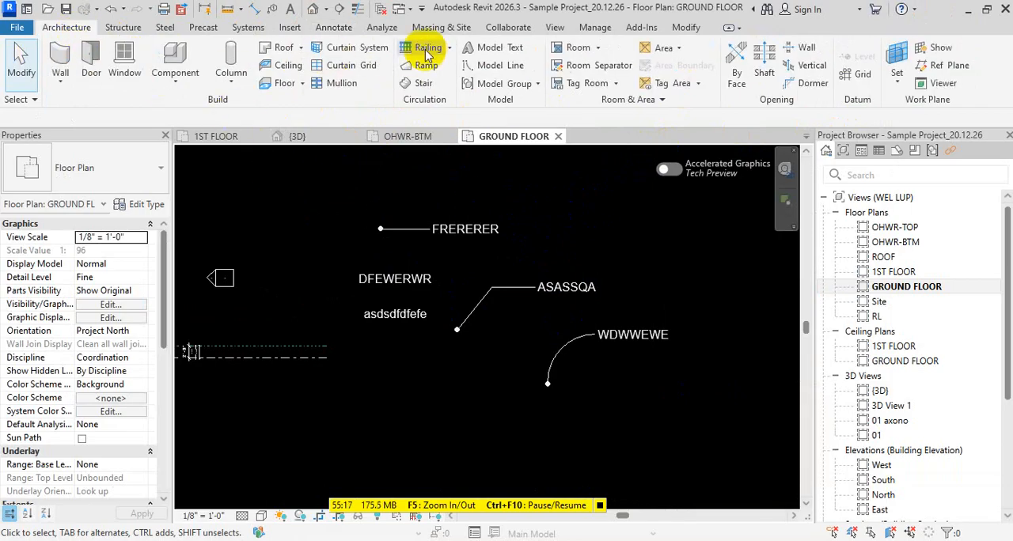
- Open the project's Fill Patterns settings and examine the list of drafting patterns from solid fill to the wood patterns
click(594, 27)
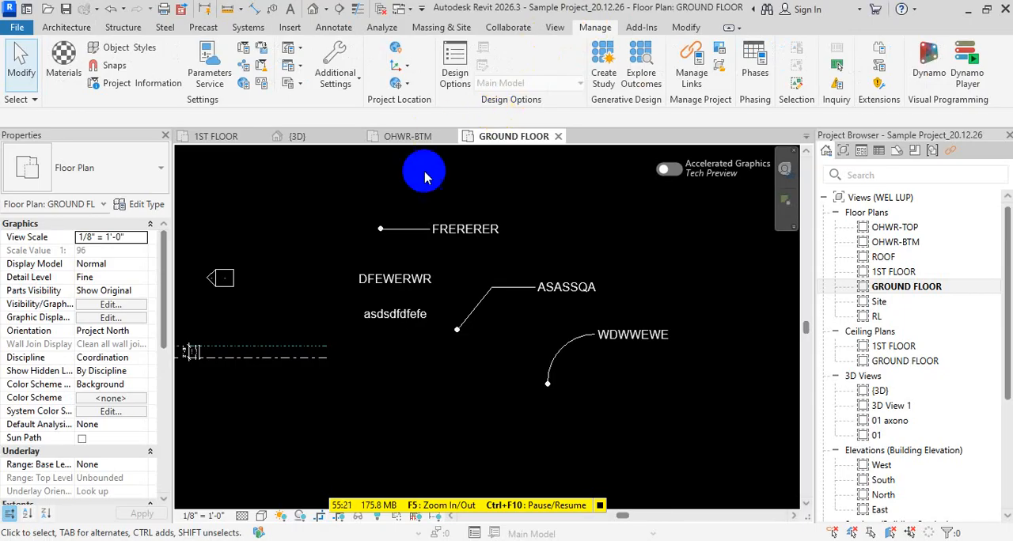
click(340, 82)
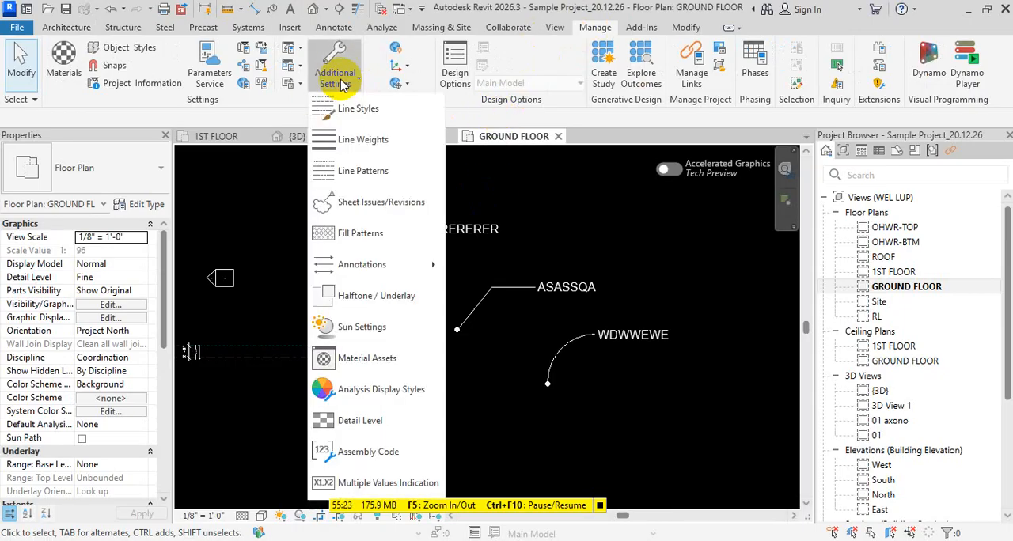
click(358, 234)
scroll(488, 161, down, 5)
scroll(467, 198, down, 2)
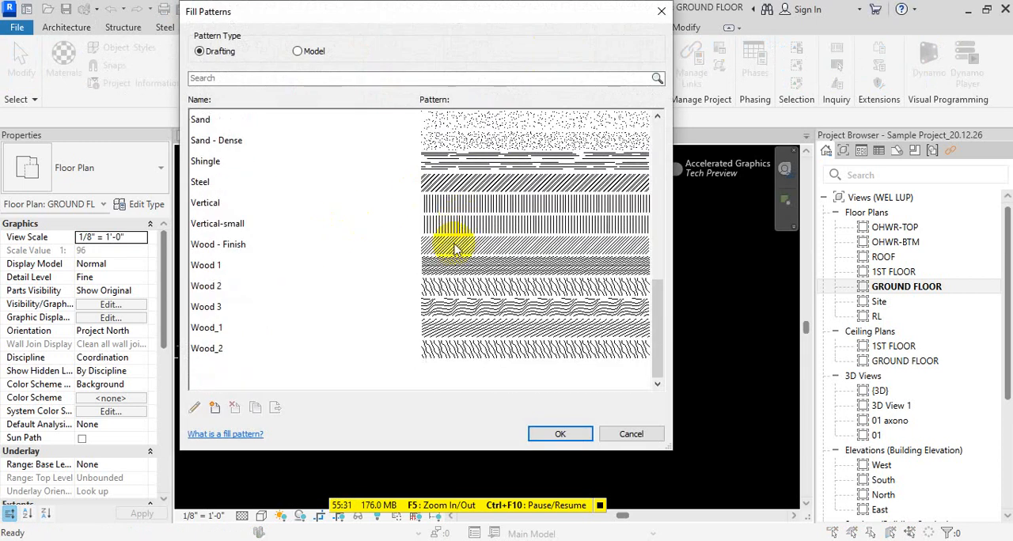
scroll(467, 253, up, 3)
scroll(499, 249, up, 4)
scroll(509, 246, down, 4)
scroll(509, 246, down, 3)
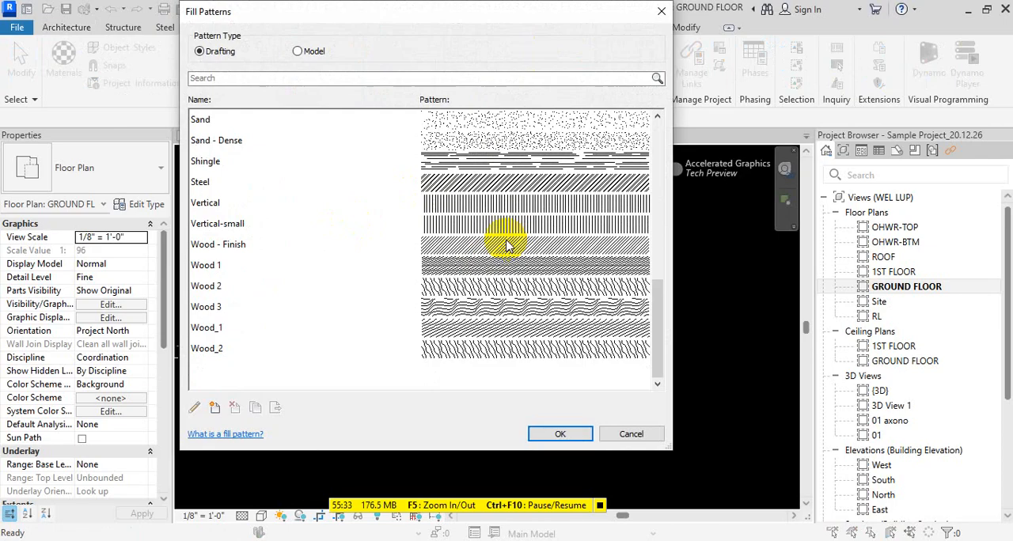
scroll(509, 246, up, 7)
scroll(509, 247, down, 10)
scroll(509, 246, up, 10)
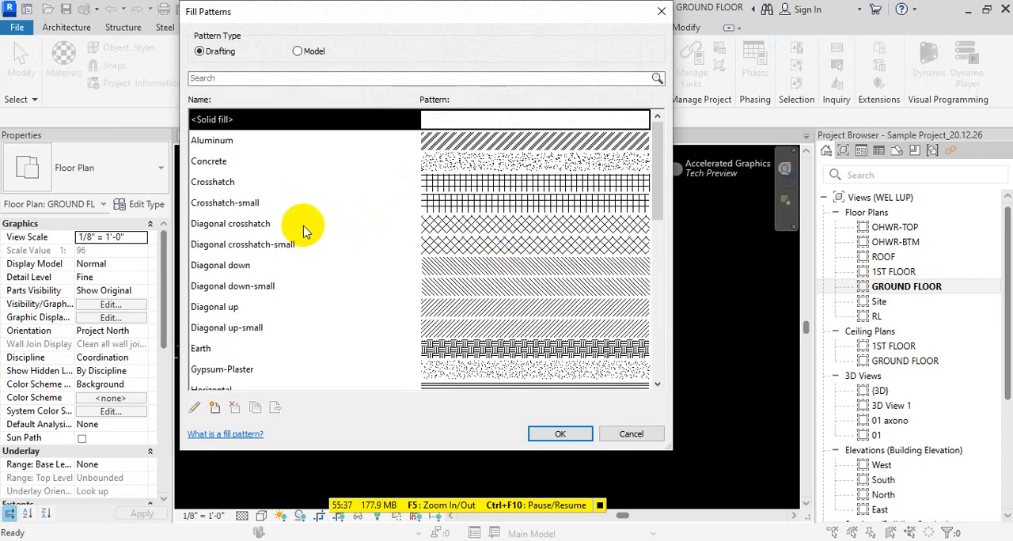
- Compare the drafting patterns with the model fill patterns, such as the tile, block, brick and ceiling patterns
click(299, 50)
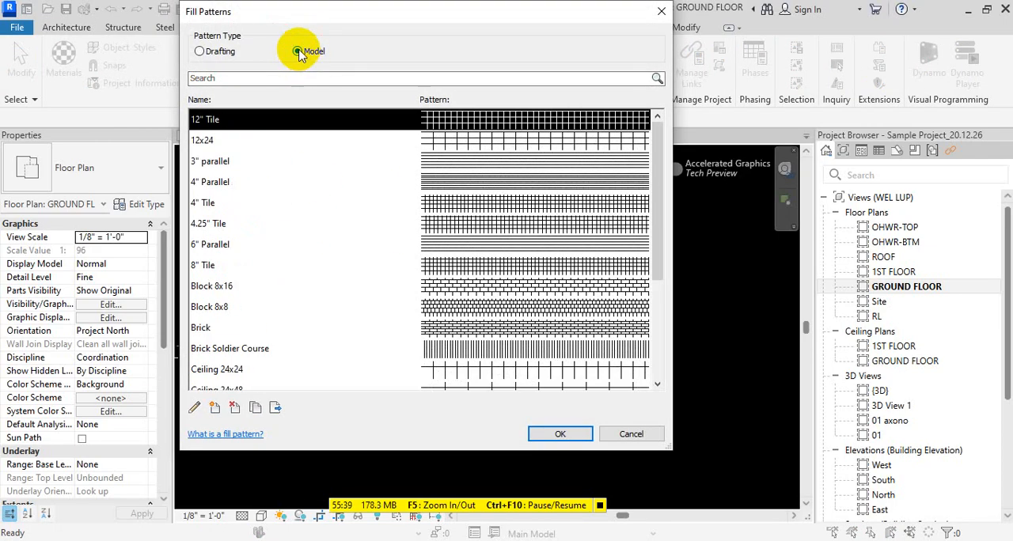
click(202, 52)
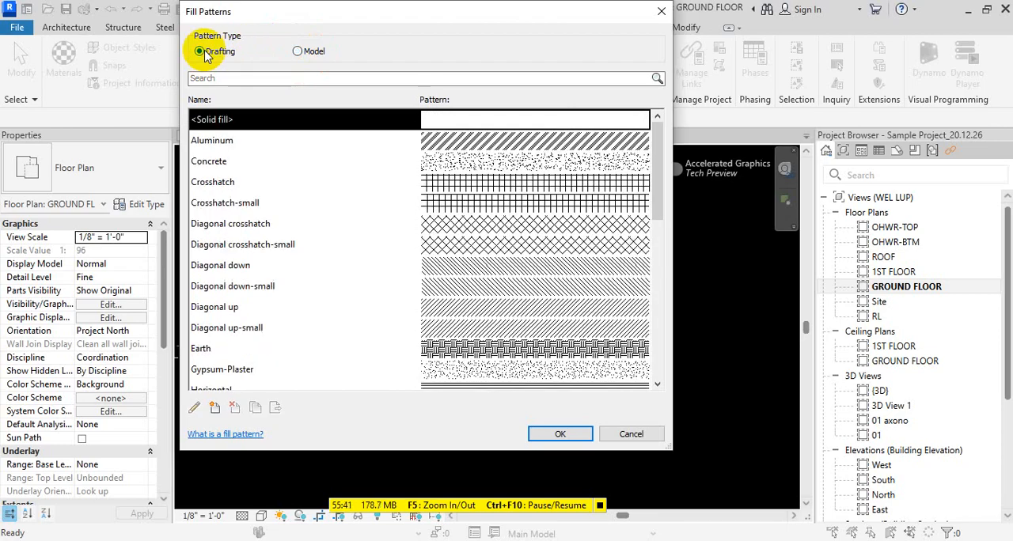
click(298, 51)
scroll(467, 219, down, 3)
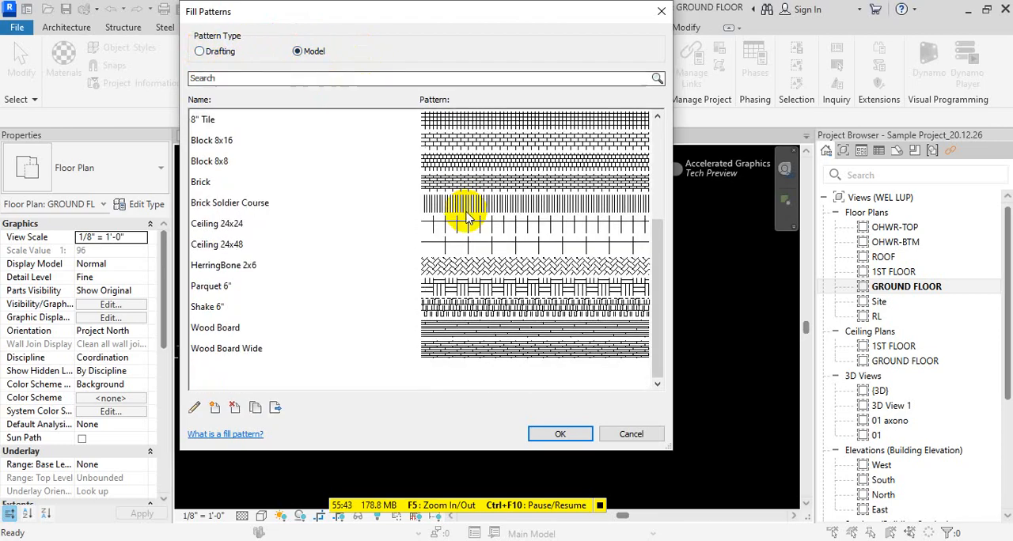
scroll(467, 220, up, 3)
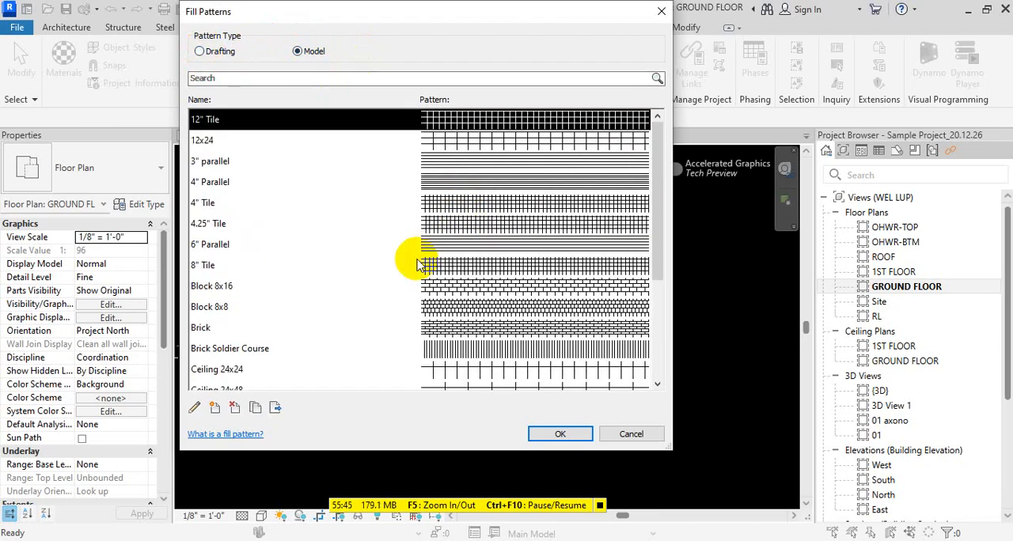
- Review the drafting patterns again, including Concrete and Horizontal-small, view the properties of Masonry - Brick, and close the settings without changes
click(213, 51)
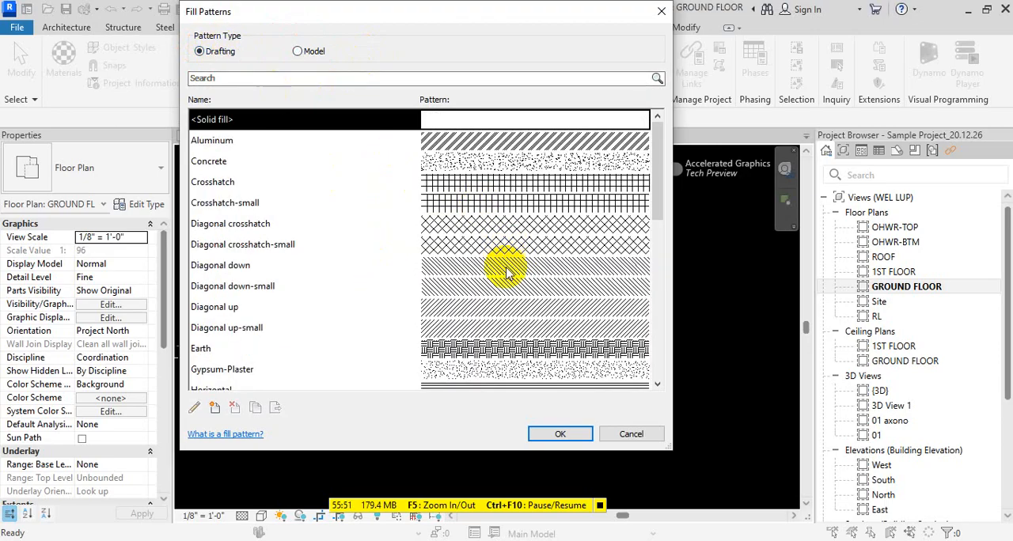
scroll(507, 273, down, 4)
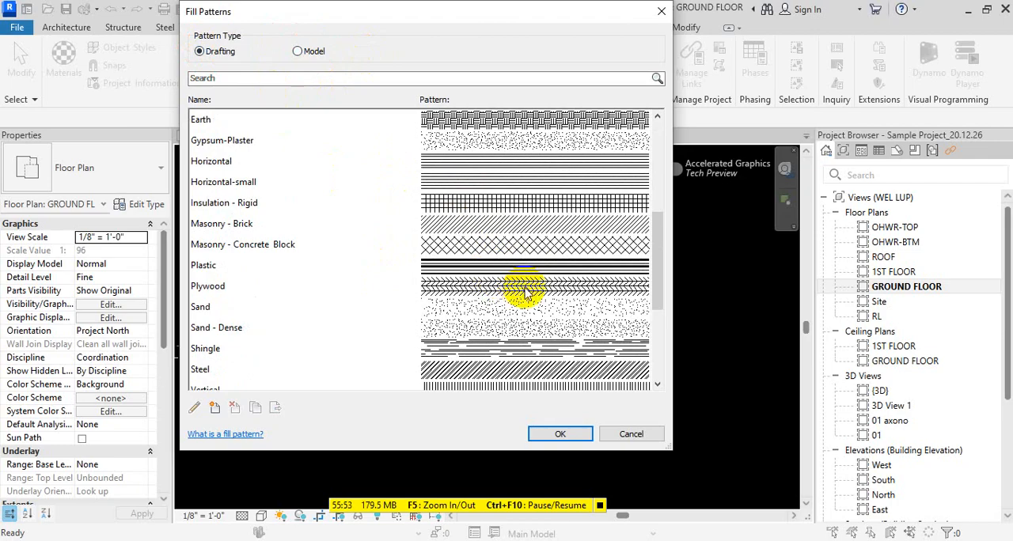
scroll(546, 304, up, 4)
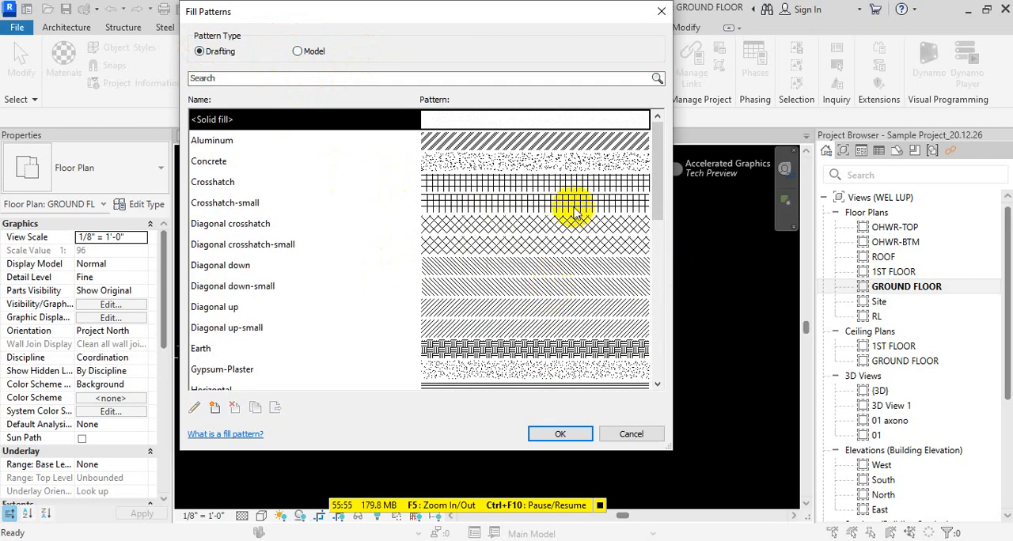
click(568, 161)
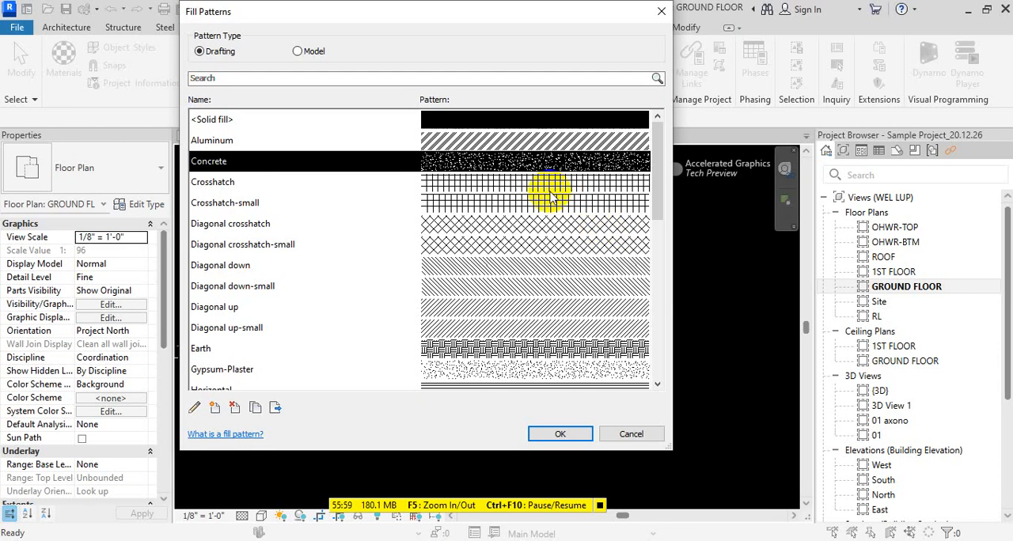
scroll(515, 289, down, 7)
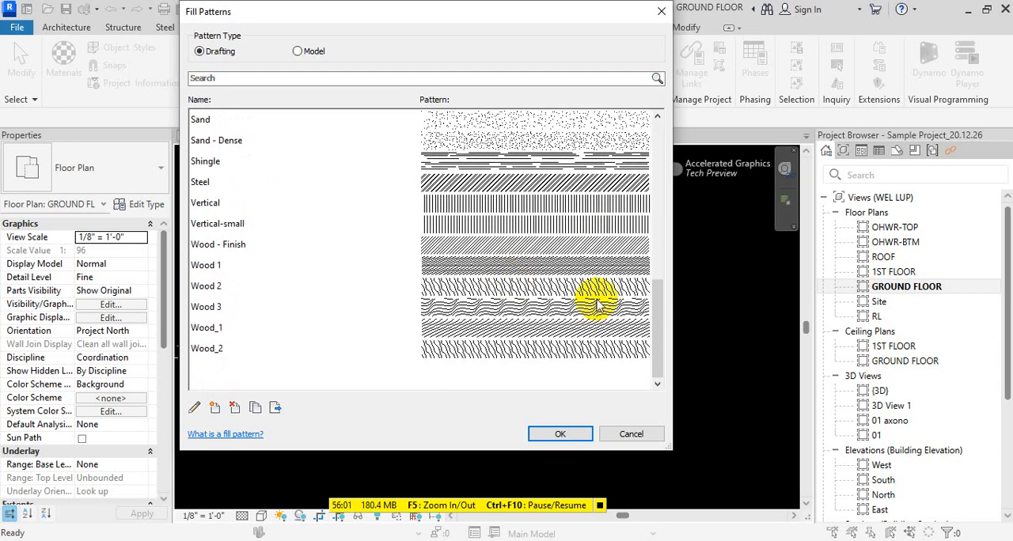
scroll(598, 305, up, 3)
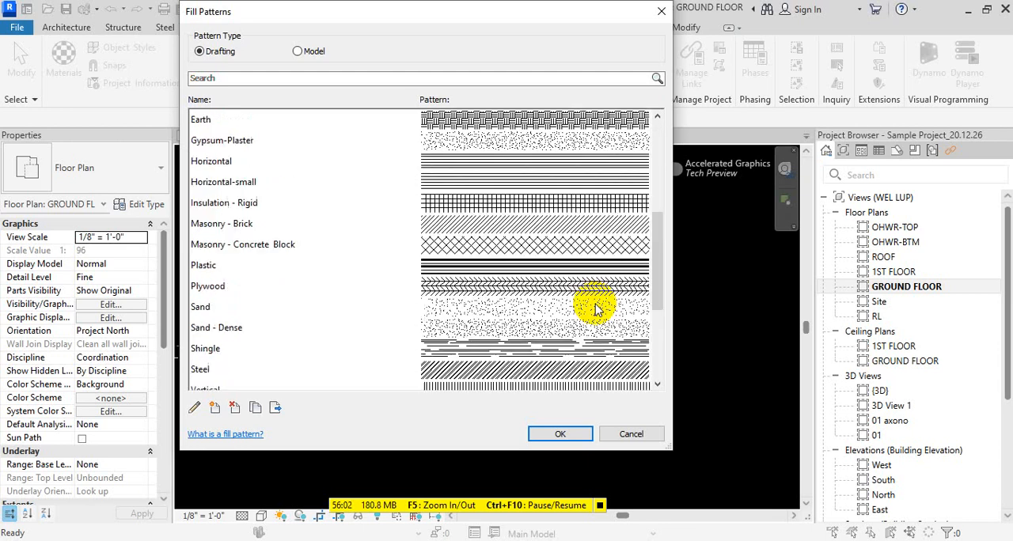
click(565, 183)
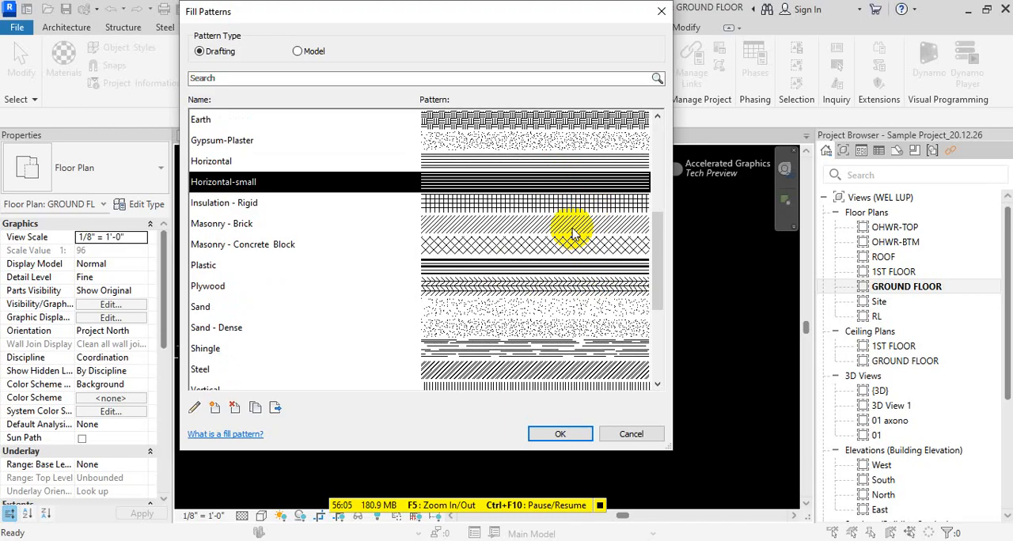
click(573, 228)
double_click(573, 229)
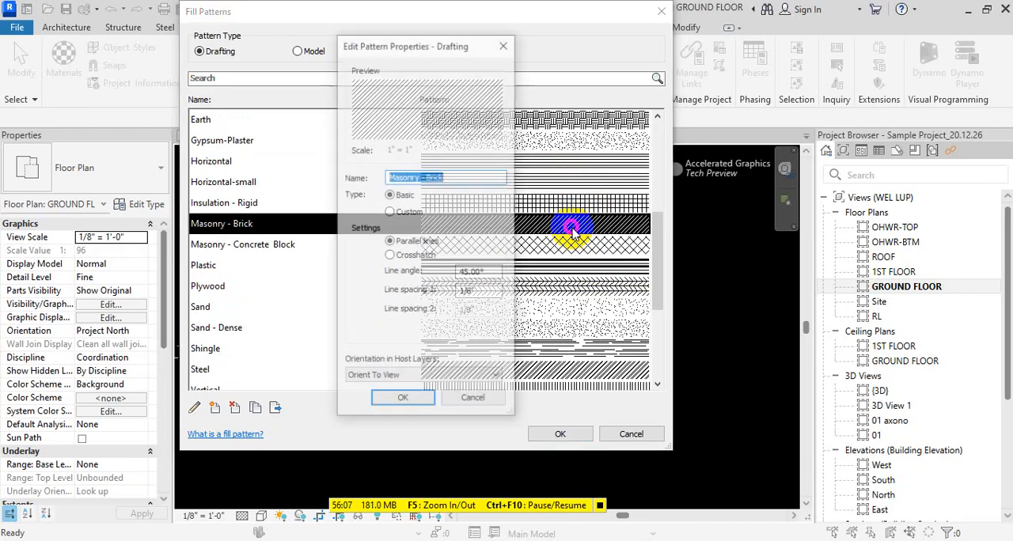
key(Escape)
key(Escape)
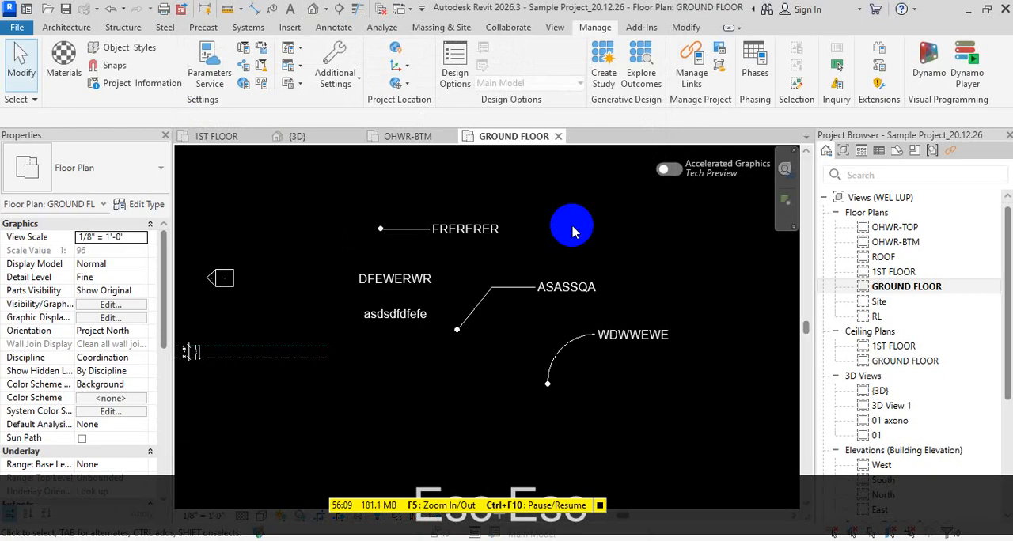
- Reopen the Fill Patterns settings and duplicate the Vertical-small drafting pattern, accepting the default name and settings
click(334, 70)
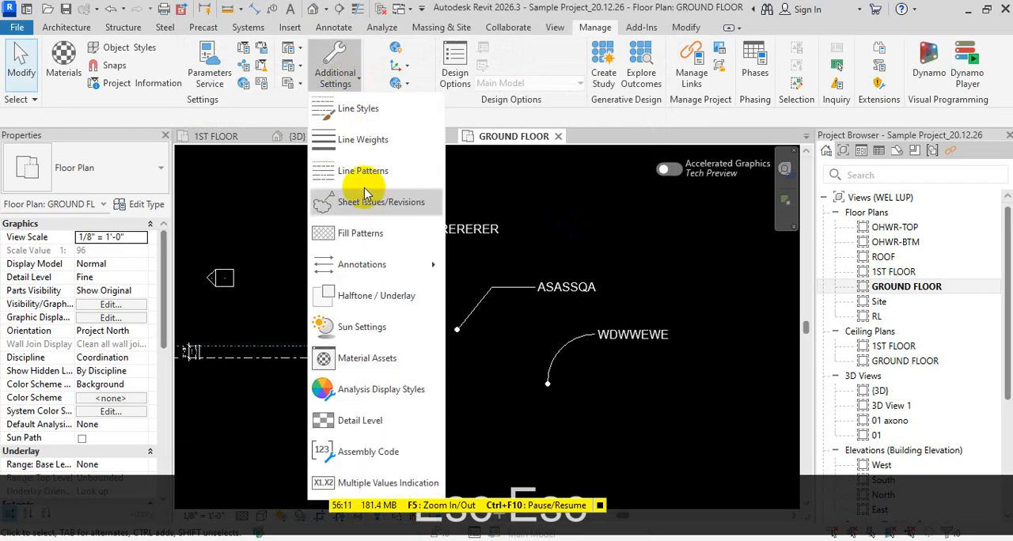
click(380, 232)
scroll(547, 285, down, 10)
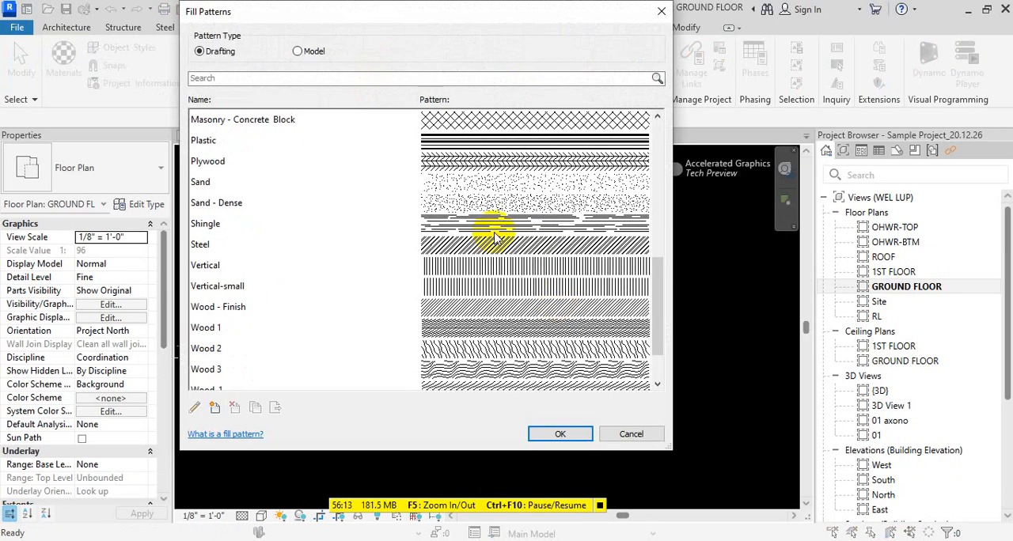
click(567, 225)
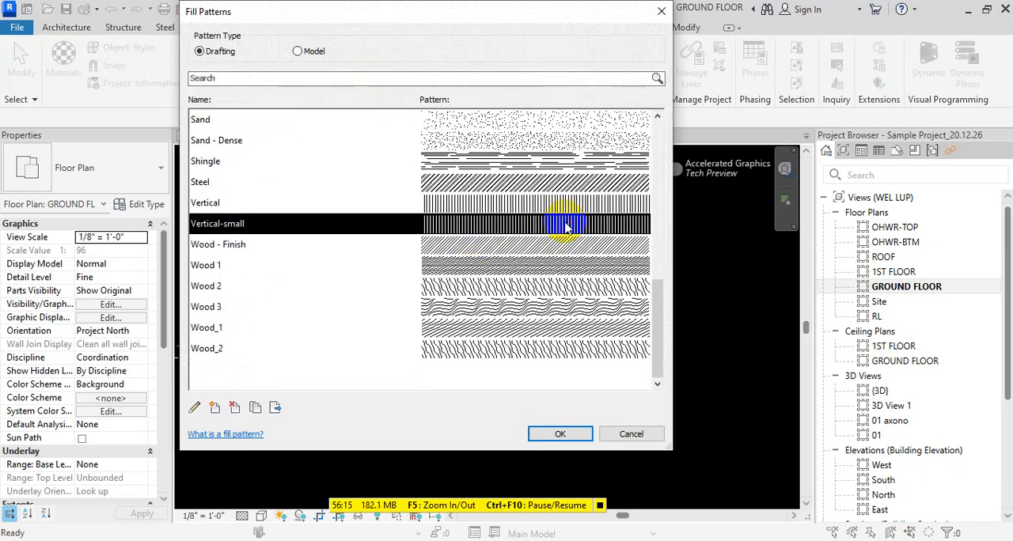
click(256, 408)
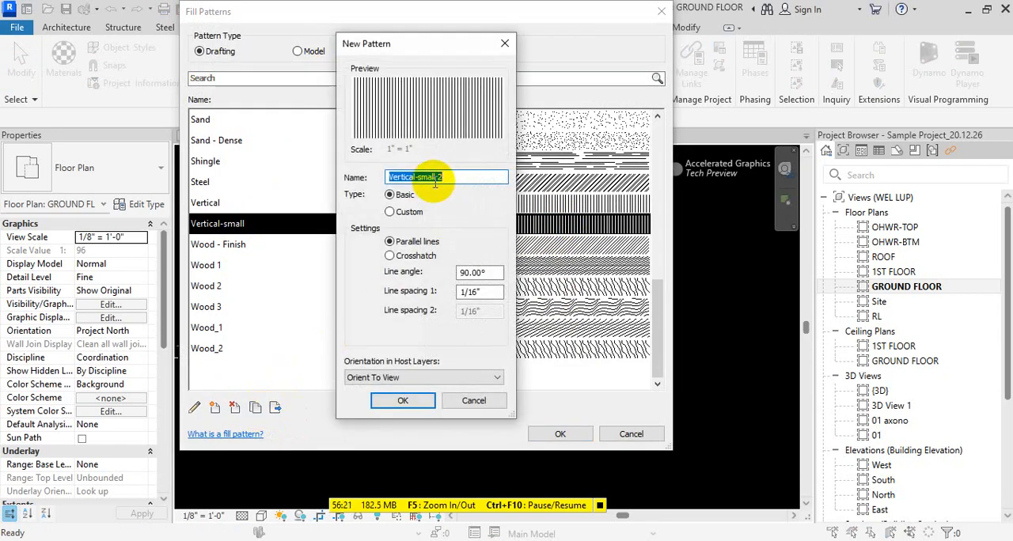
click(388, 402)
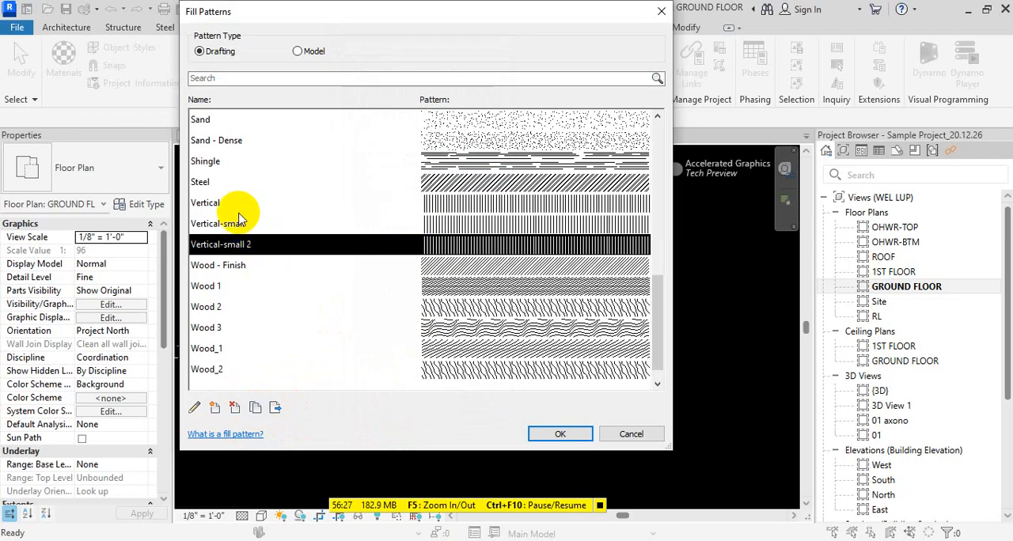
- Set line spacing 1 of the Vertical-small 2 drafting pattern to 1/32"
click(507, 252)
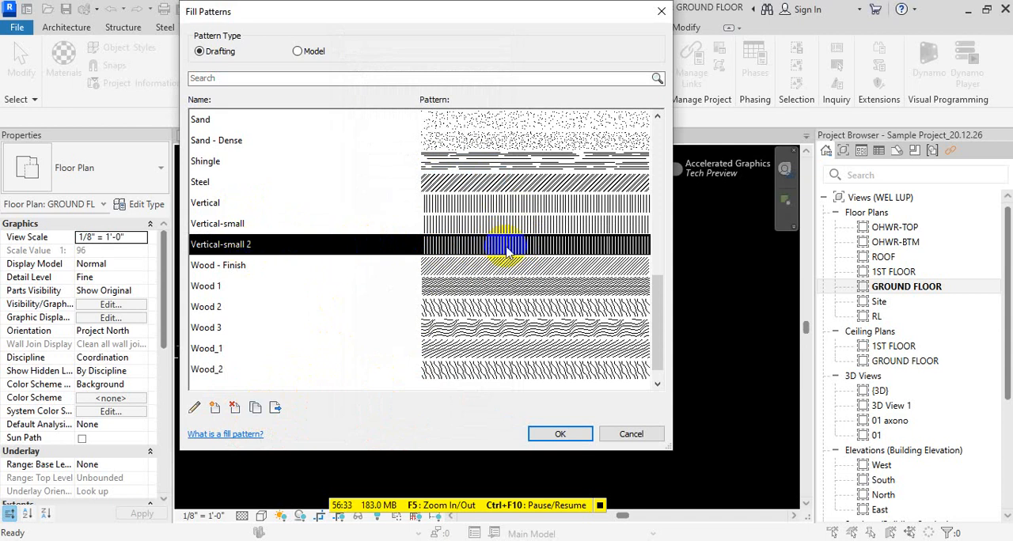
double_click(565, 252)
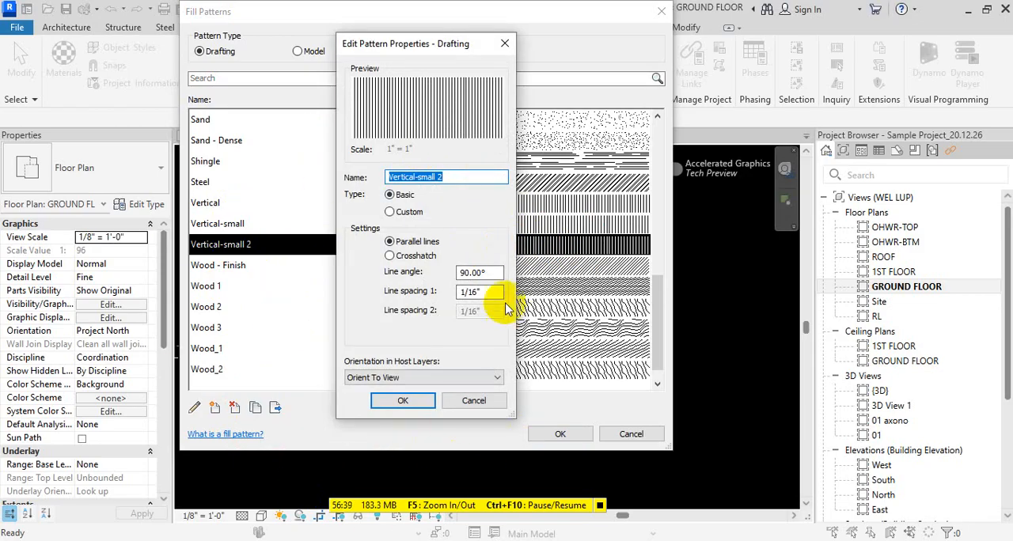
drag(494, 293, 295, 296)
text(1)
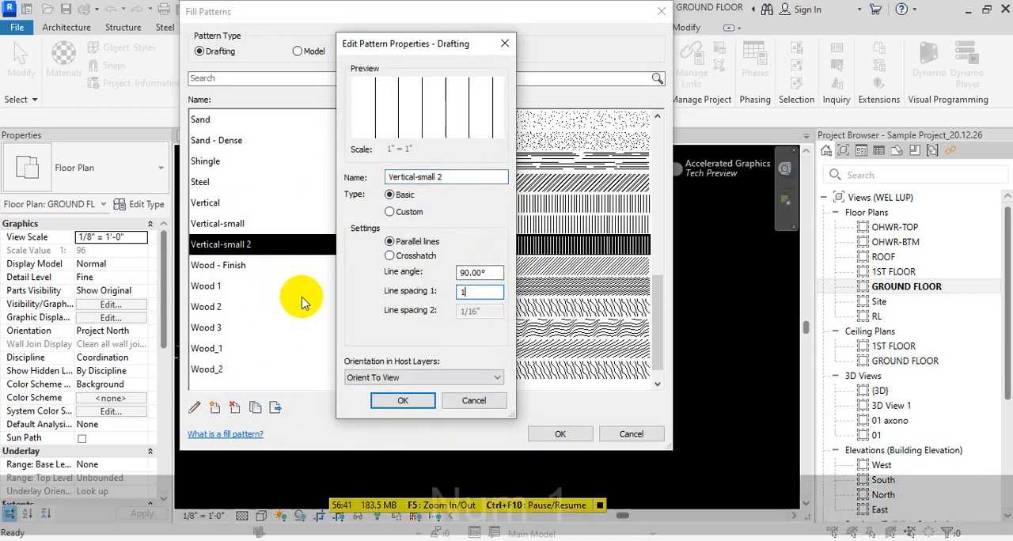
text(/32)
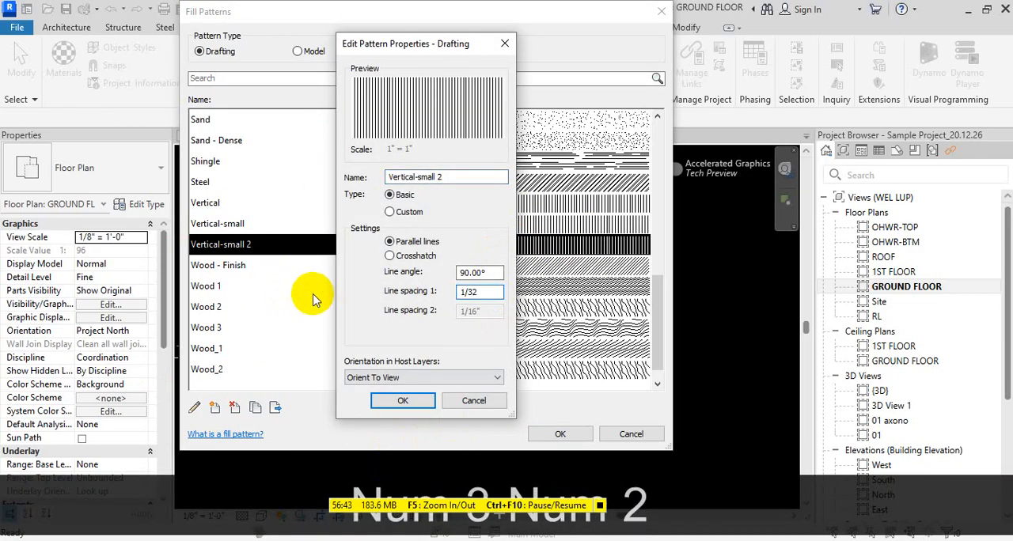
click(403, 400)
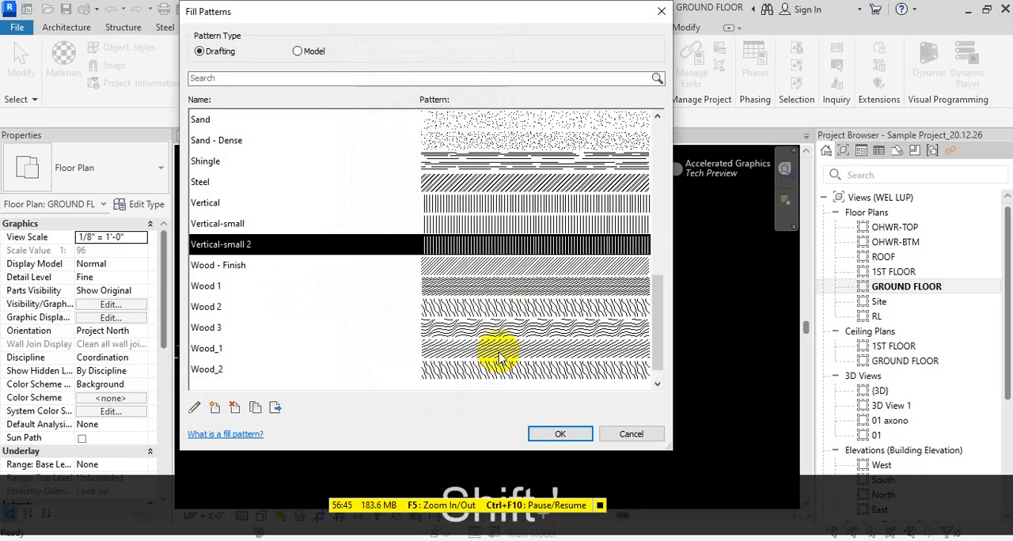
- Review the properties of the Vertical-small 2 drafting pattern and accept the Fill Patterns settings
double_click(526, 245)
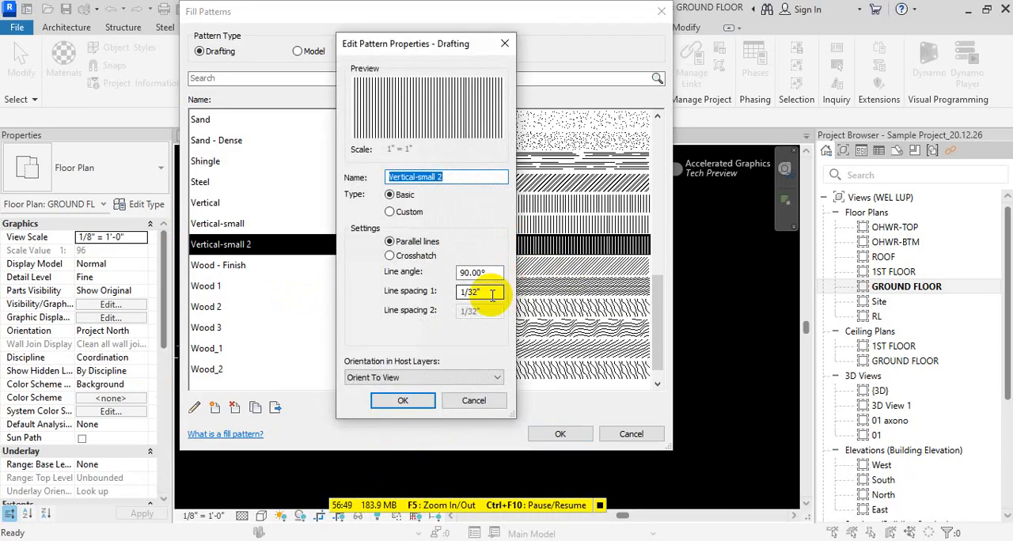
click(401, 403)
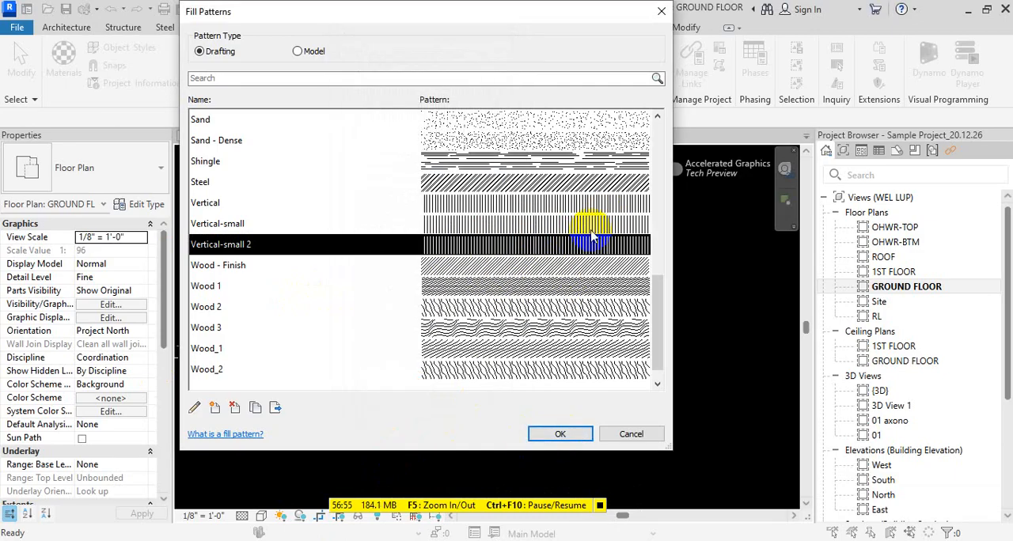
click(563, 433)
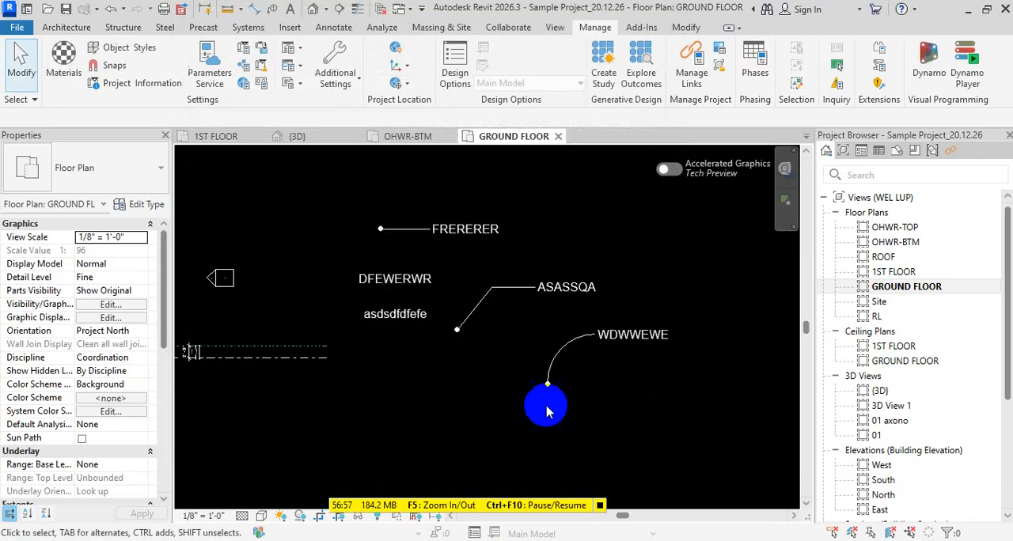
key(f)
key(r)
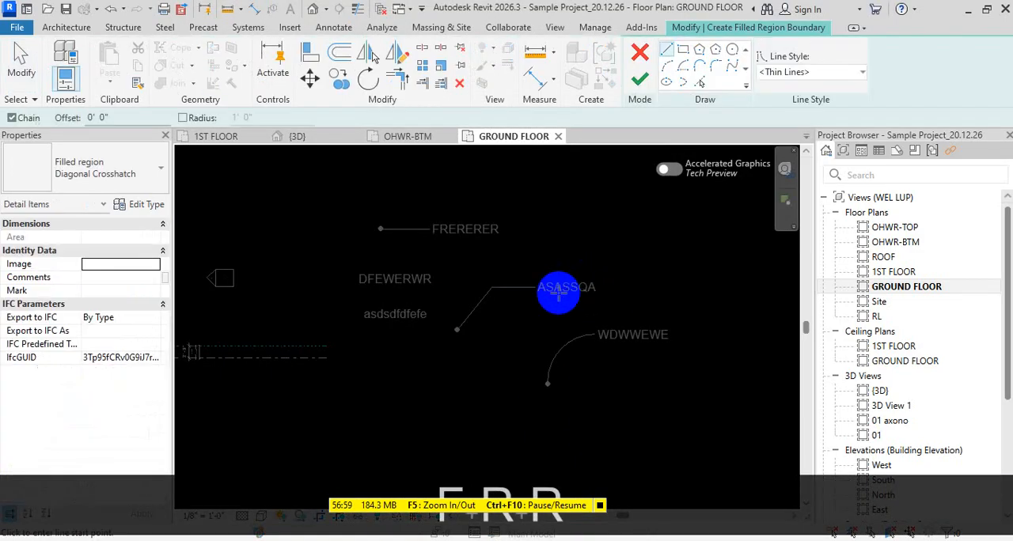
middle_click(505, 249)
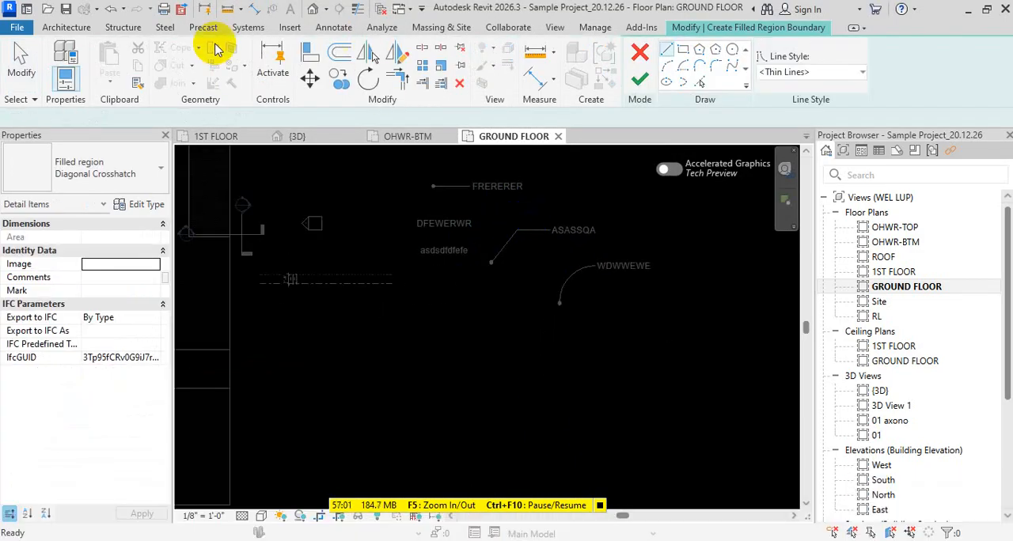
key(Escape)
key(Escape)
key(Escape)
click(341, 30)
click(464, 241)
key(Escape)
key(Escape)
key(Escape)
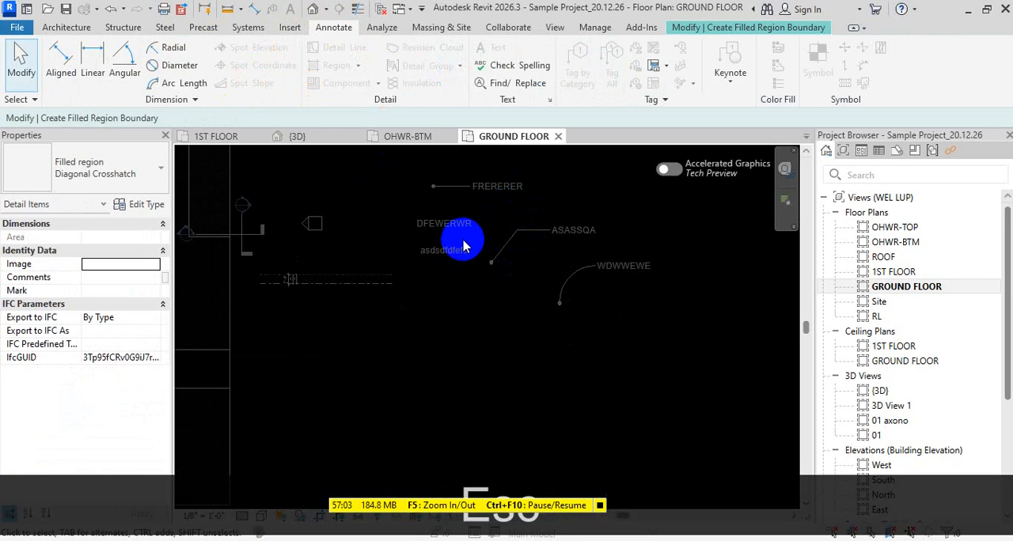
click(772, 26)
click(641, 55)
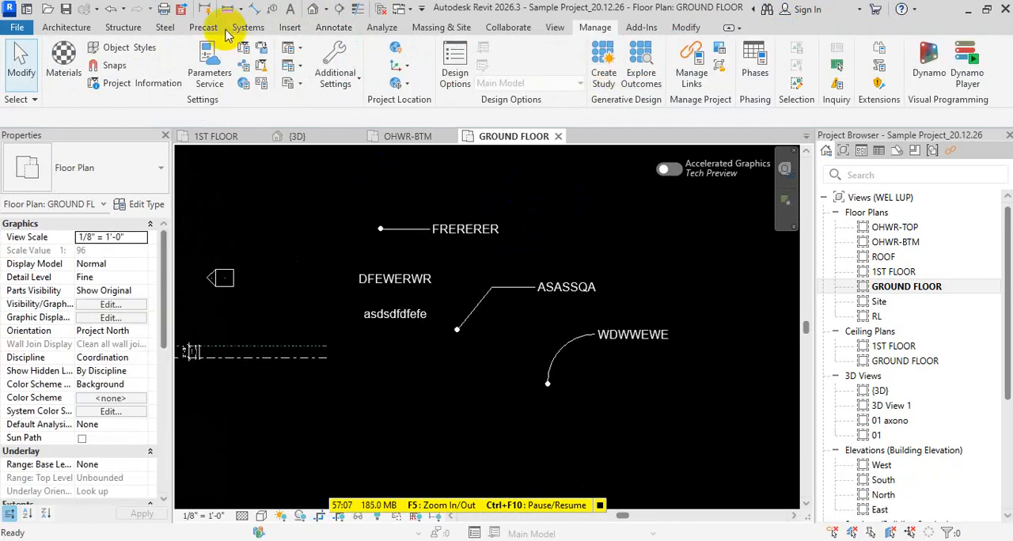
- Create a rectangular filled region of about 586 SF below the WDWWEWE text note, using the Diagonal Crosshatch type
click(336, 28)
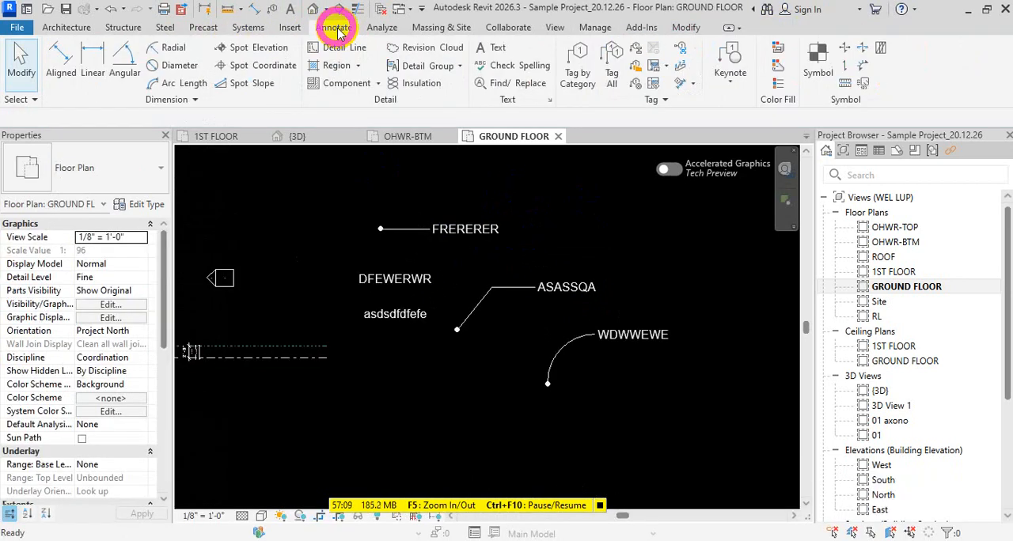
click(336, 67)
scroll(321, 319, down, 2)
click(440, 314)
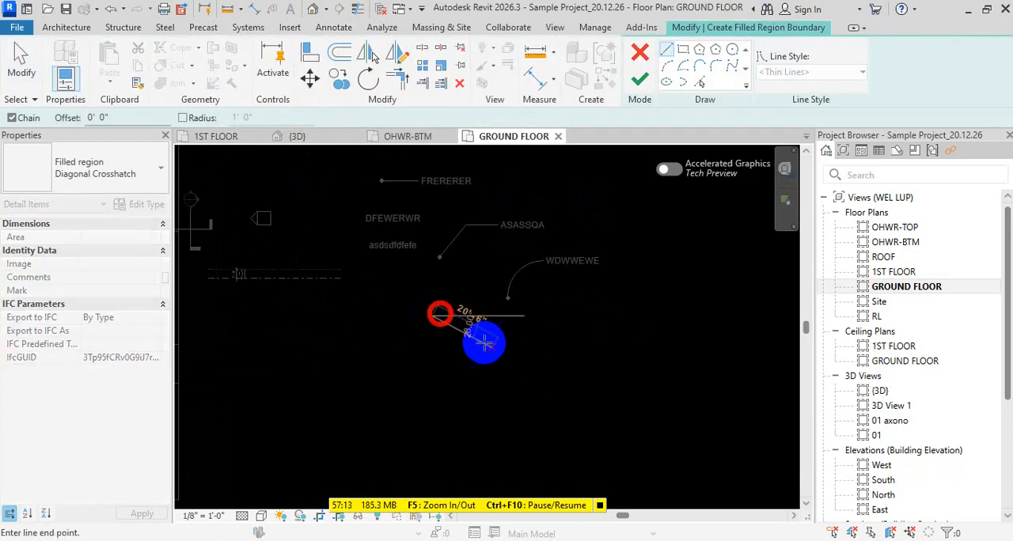
click(683, 49)
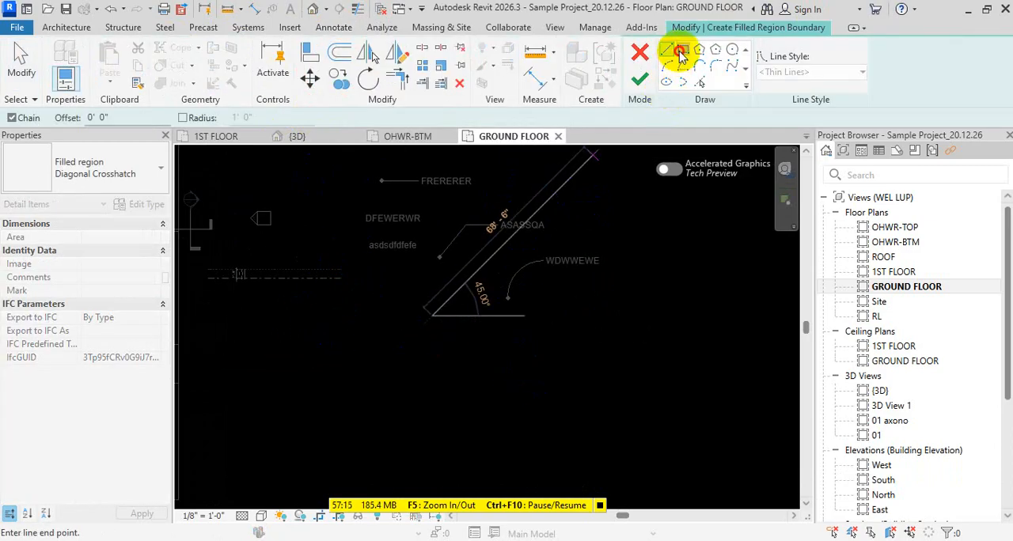
click(449, 339)
click(559, 392)
key(Escape)
key(Escape)
click(640, 78)
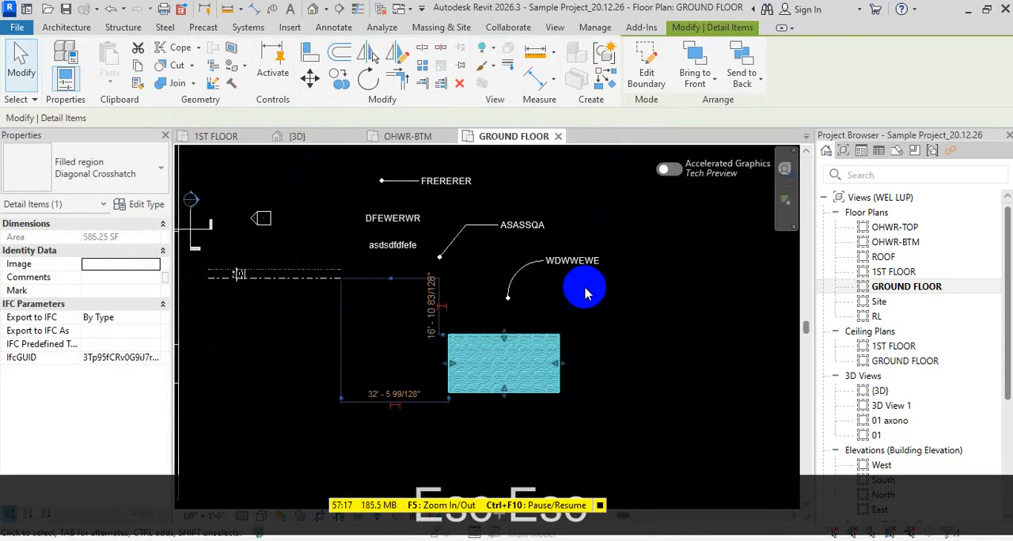
scroll(487, 372, up, 3)
key(Escape)
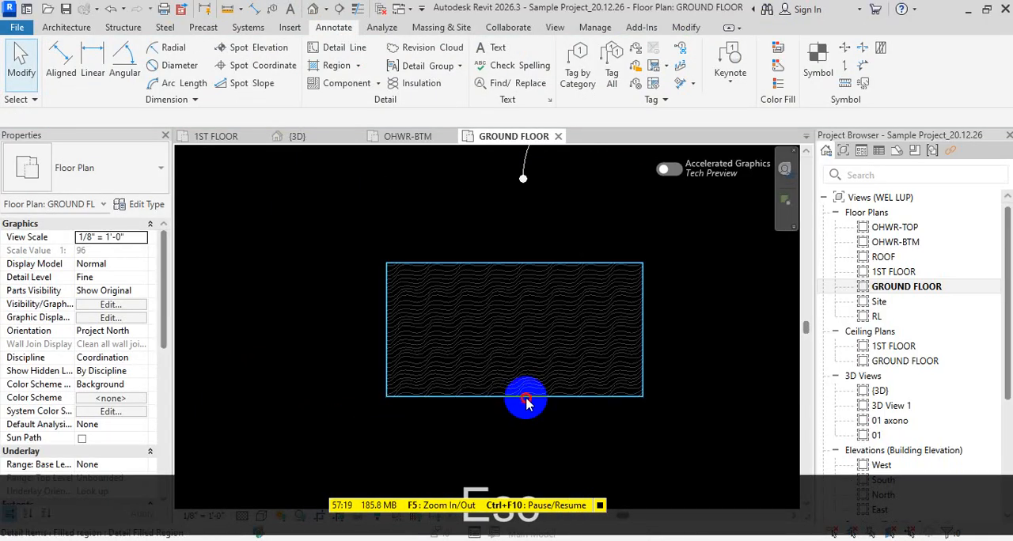
- Set the foreground fill pattern of the filled region's type to the Vertical-small drafting pattern
click(527, 402)
click(145, 204)
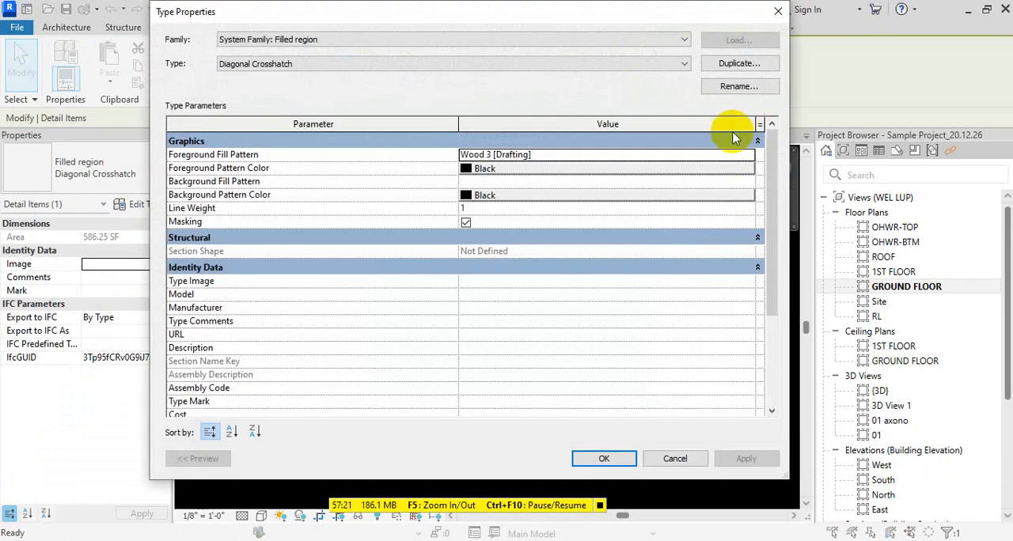
click(744, 154)
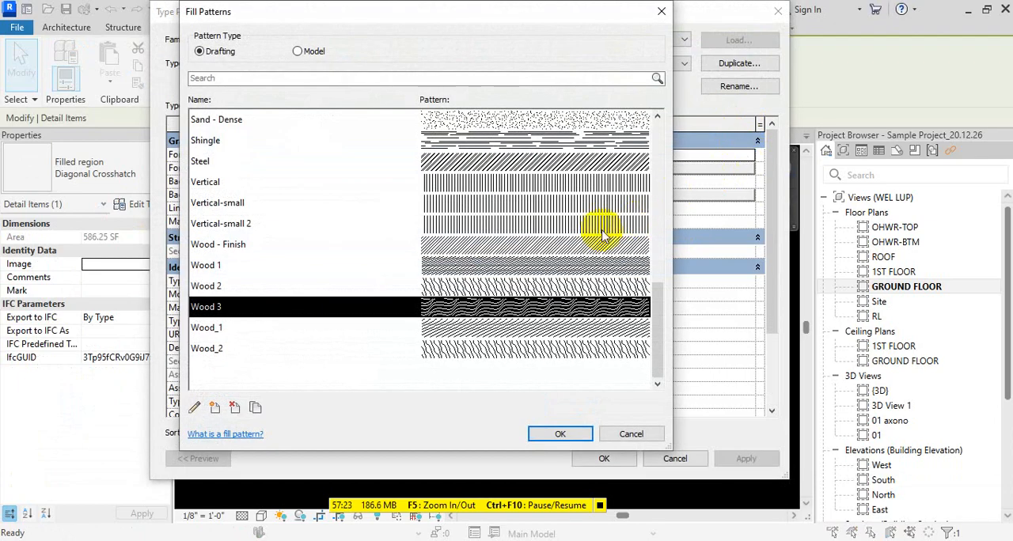
click(515, 226)
click(513, 205)
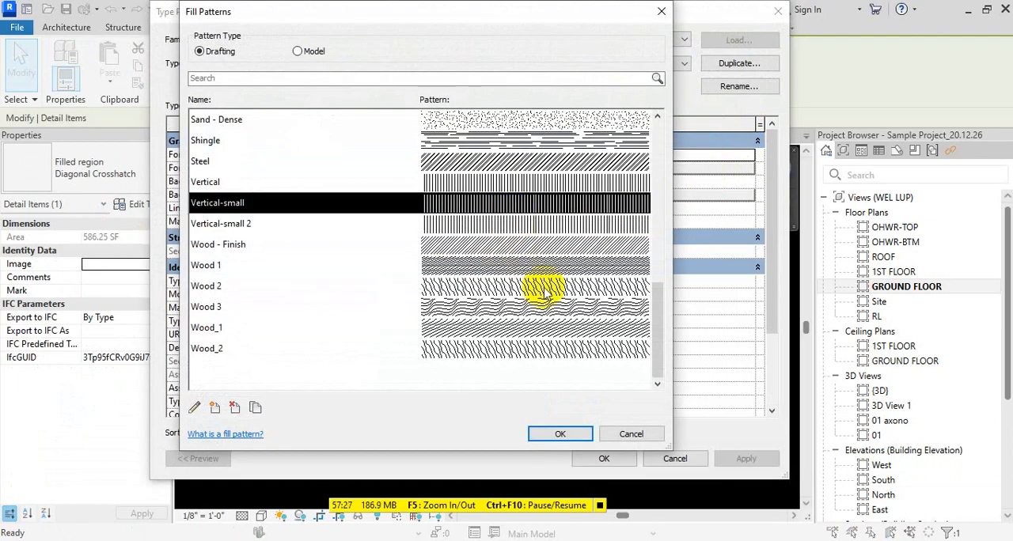
click(559, 434)
click(604, 459)
key(Escape)
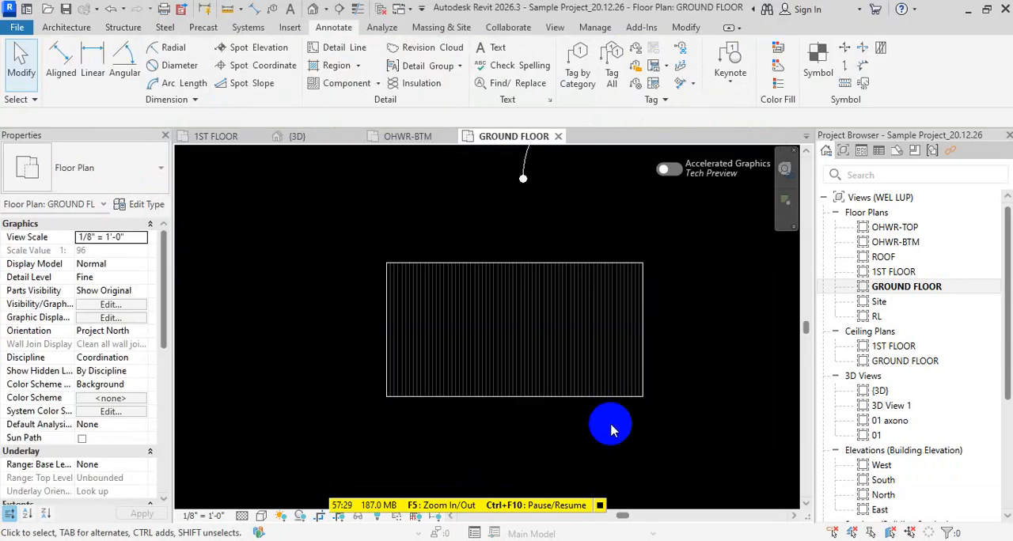
- Copy the filled region horizontally so the copy sits just to the right of the original
click(611, 396)
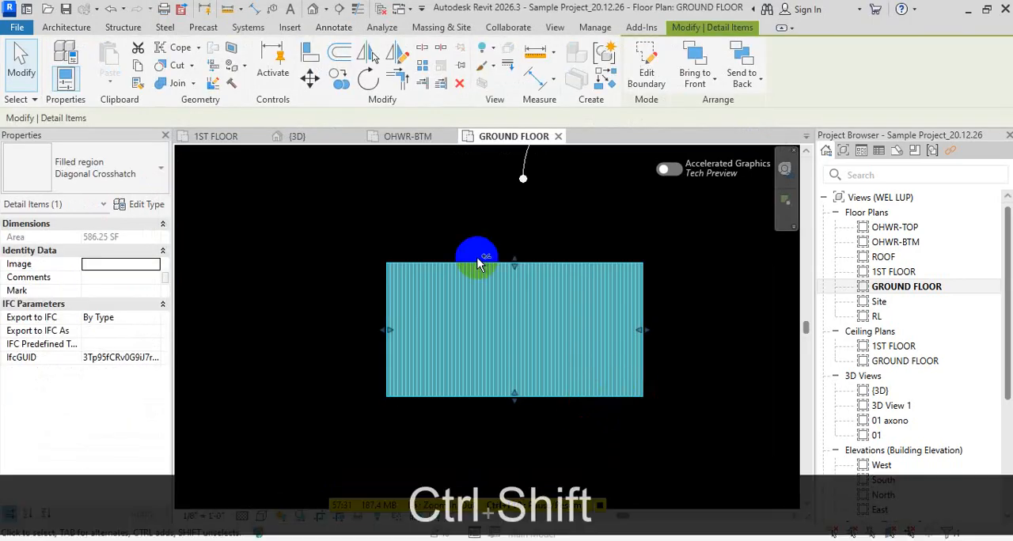
ctrl+drag(470, 272, 738, 267)
middle_drag(701, 365, 522, 370)
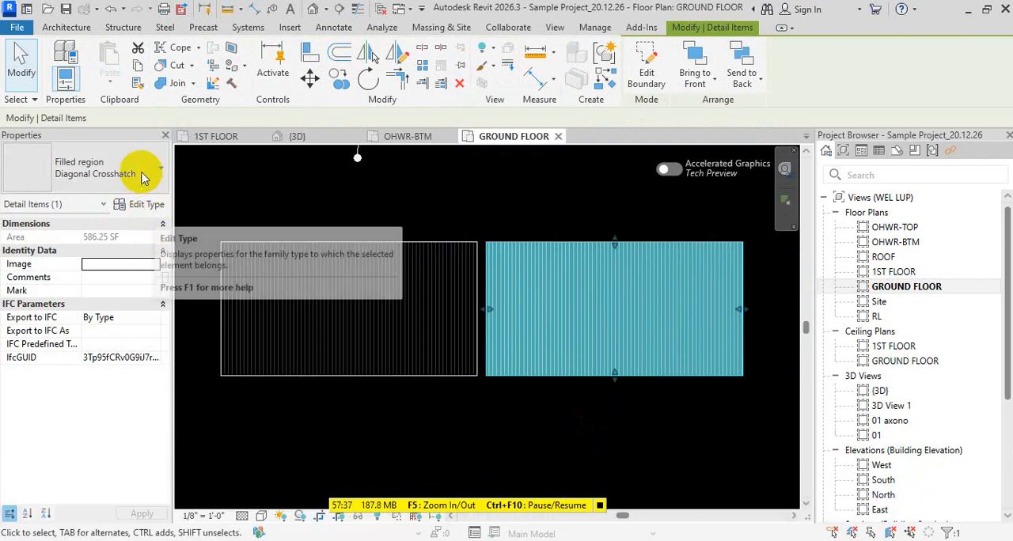
- Duplicate the copied region's type as Diagonal Crosshatch 2 and set its foreground fill pattern to Vertical-small 2
click(142, 205)
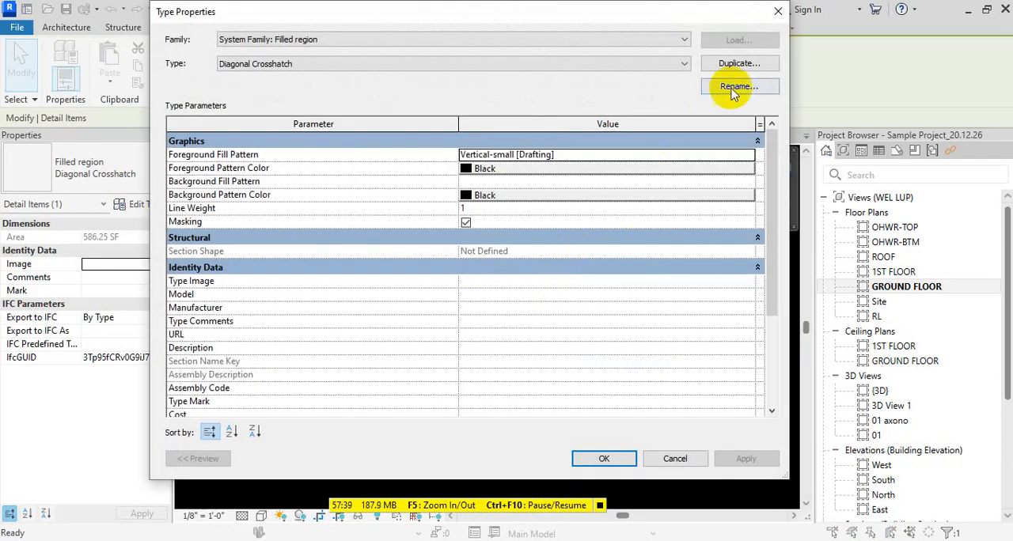
click(735, 63)
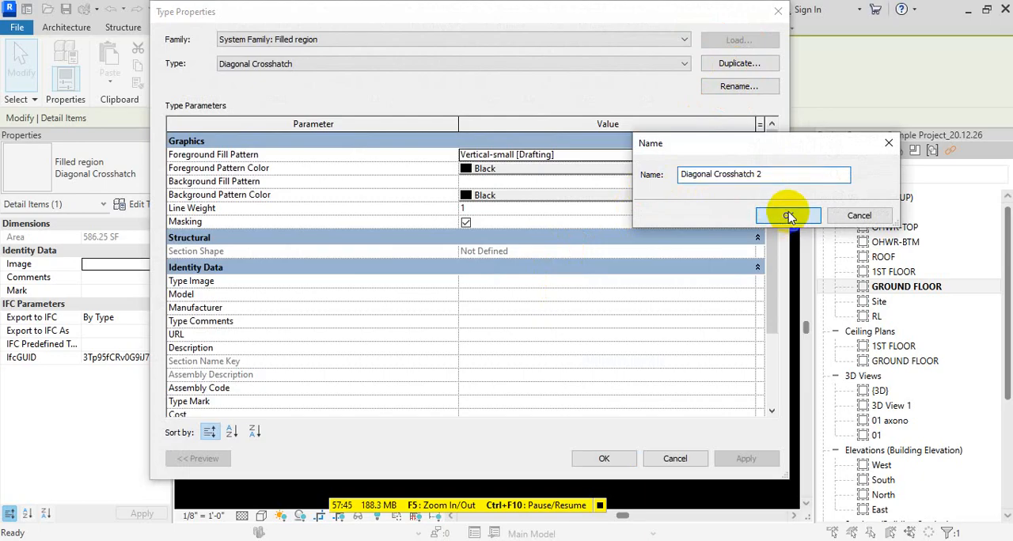
click(789, 216)
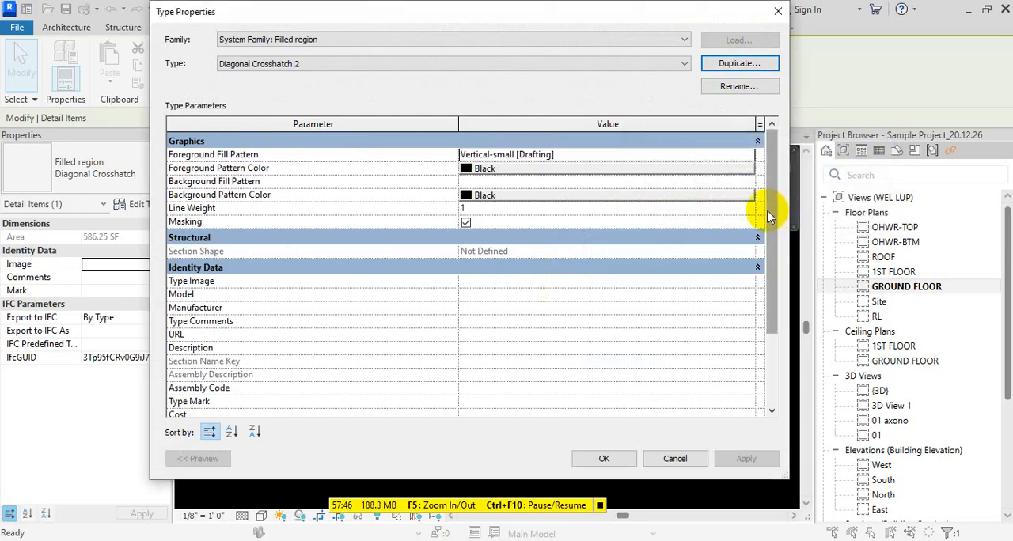
click(749, 156)
click(590, 266)
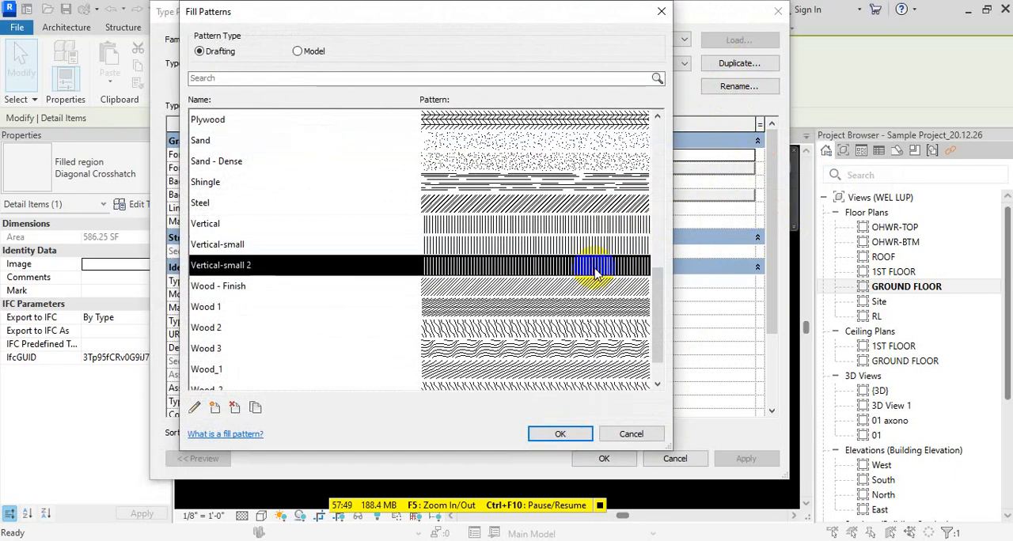
click(560, 435)
click(604, 459)
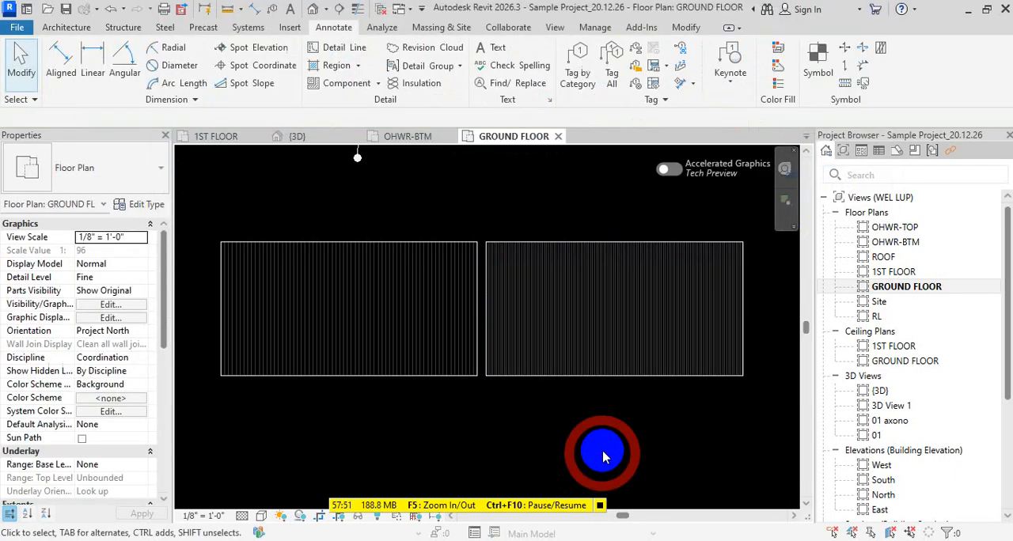
- Compare the line spacing of the two filled regions up close, and delete both regions
scroll(480, 362, up, 5)
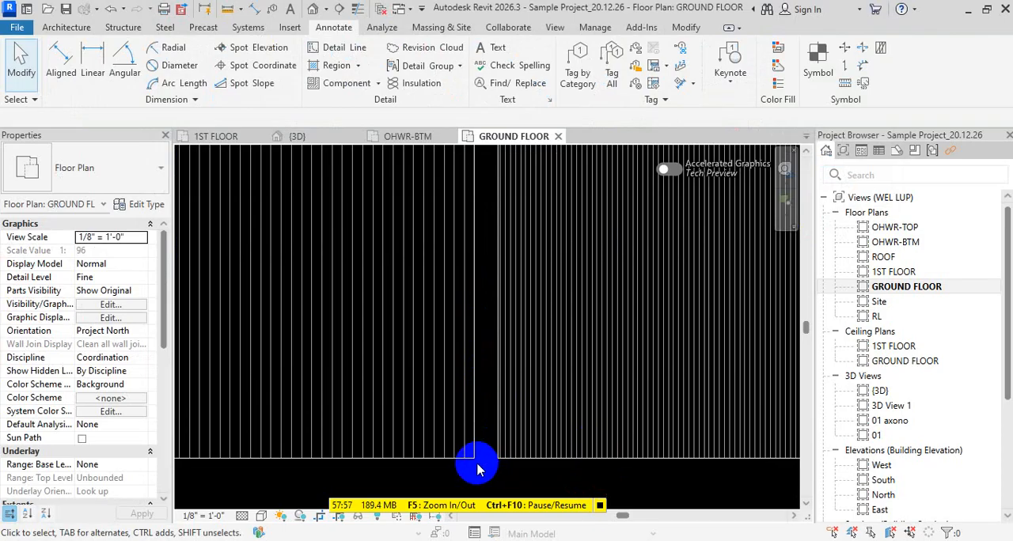
scroll(476, 467, down, 4)
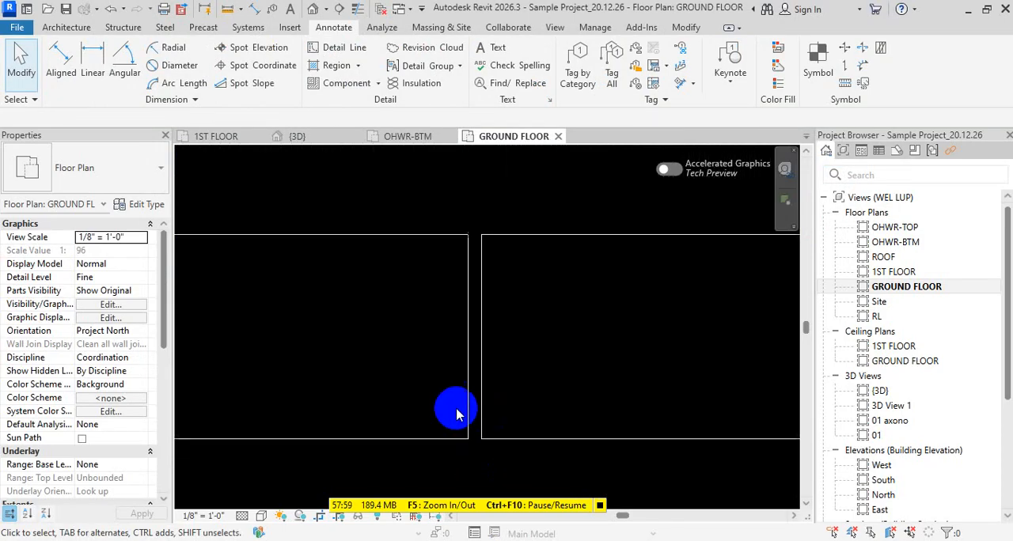
scroll(491, 432, up, 4)
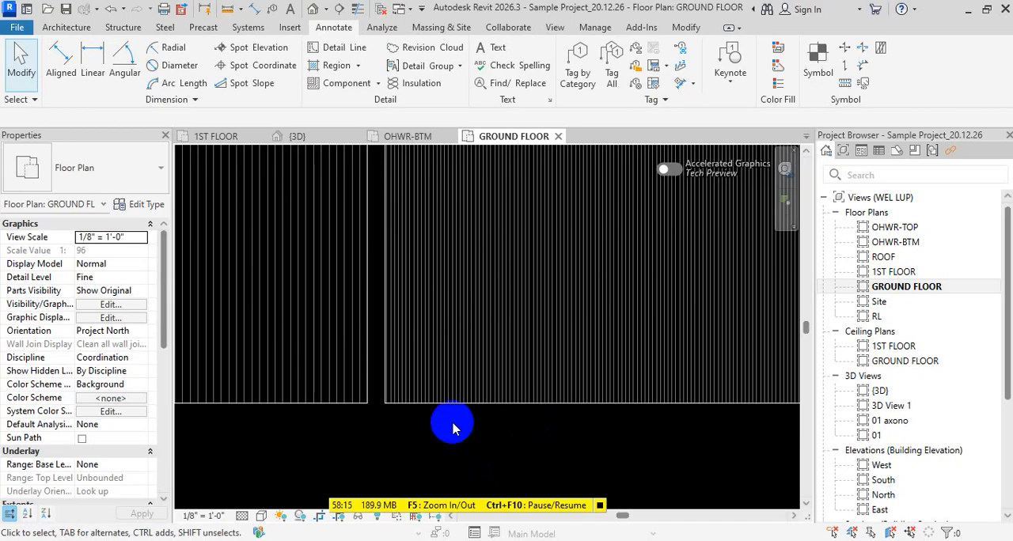
key(Escape)
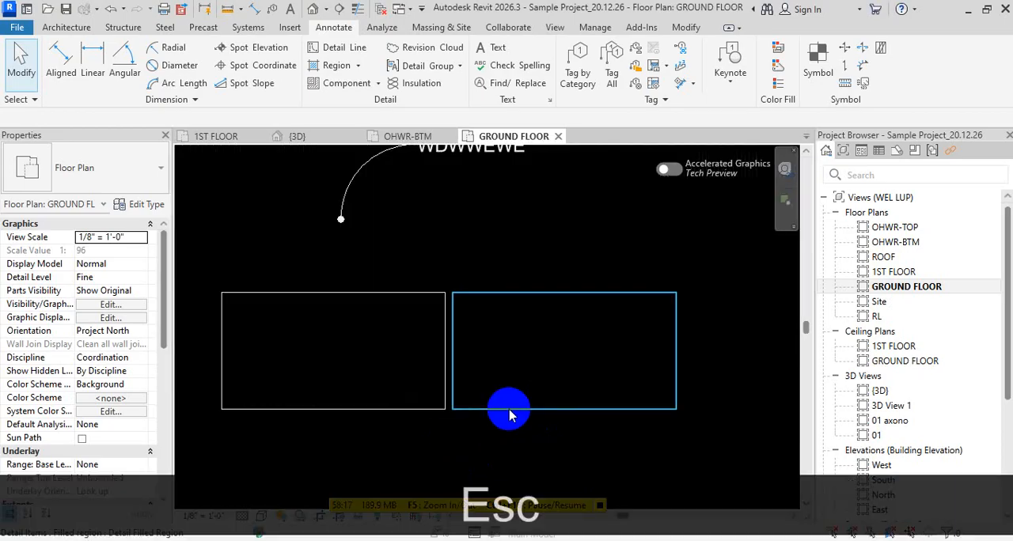
middle_drag(468, 428, 478, 352)
click(389, 294)
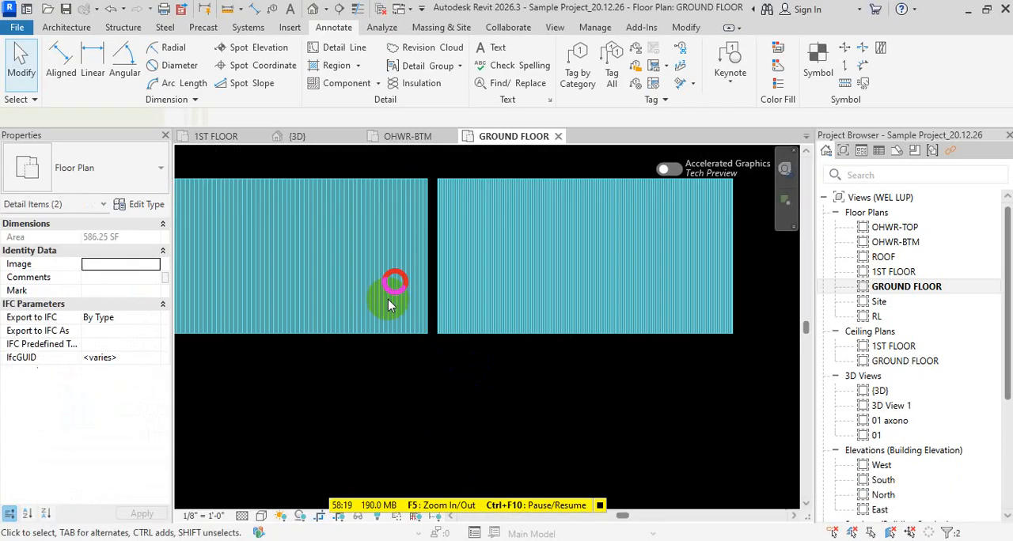
key(Delete)
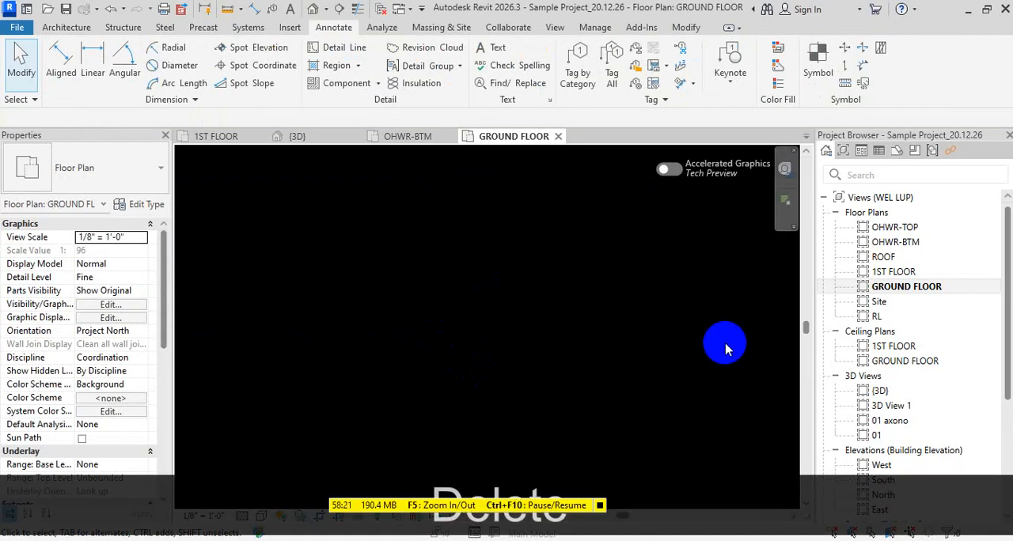
- Switch to the browser and File Explorer to view the rvtfiles.com hatch patterns and the tile pattern file in the Revit Architecture 2026 folder
click(498, 540)
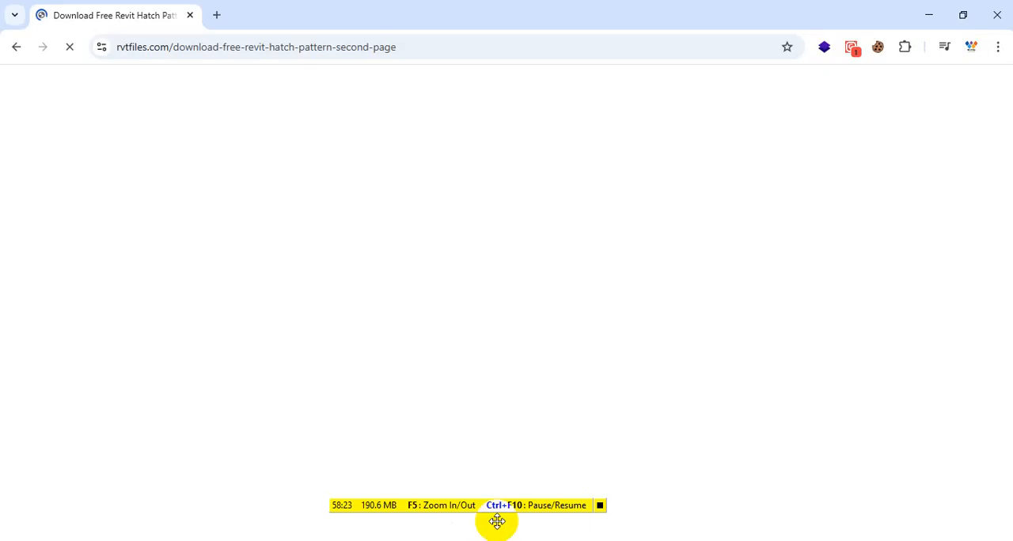
click(264, 158)
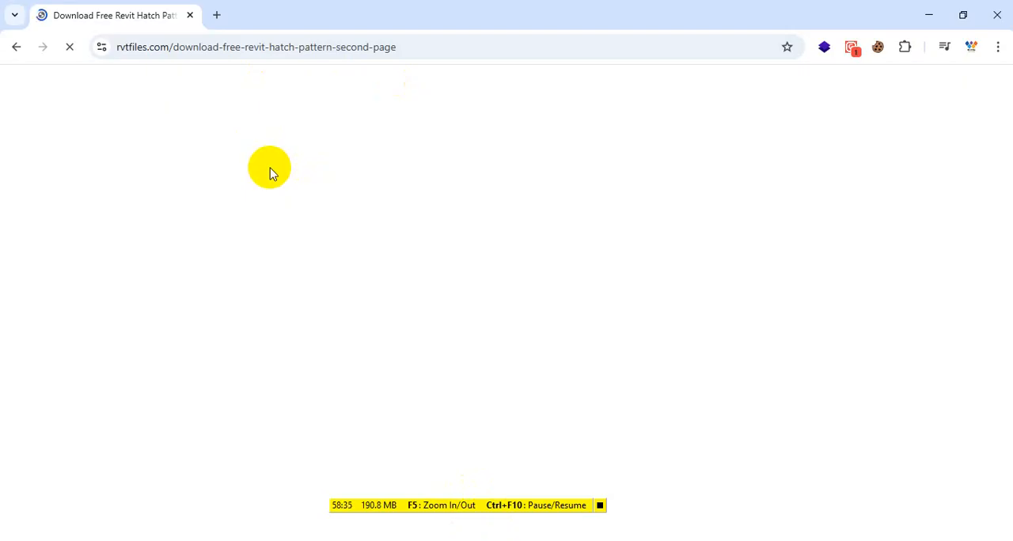
click(600, 506)
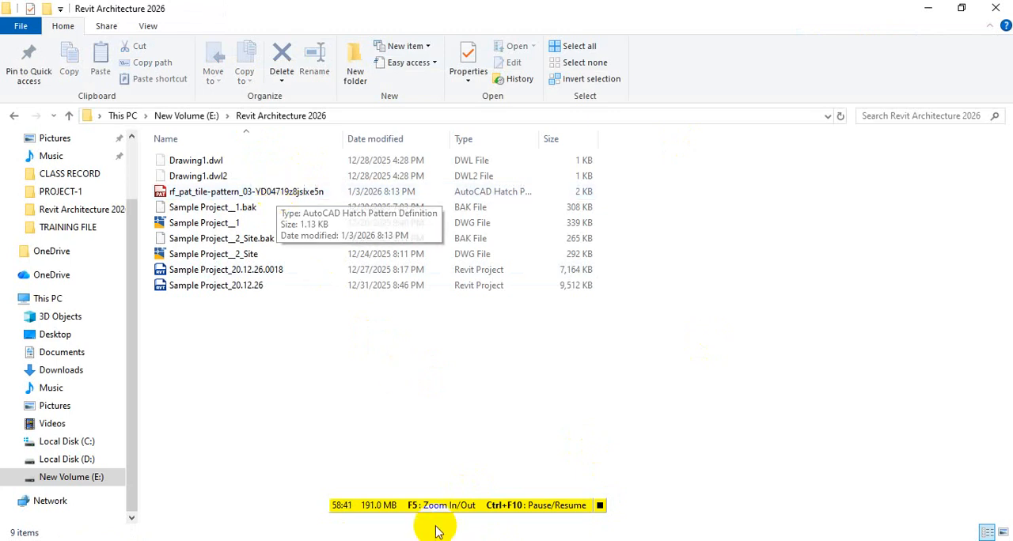
click(484, 540)
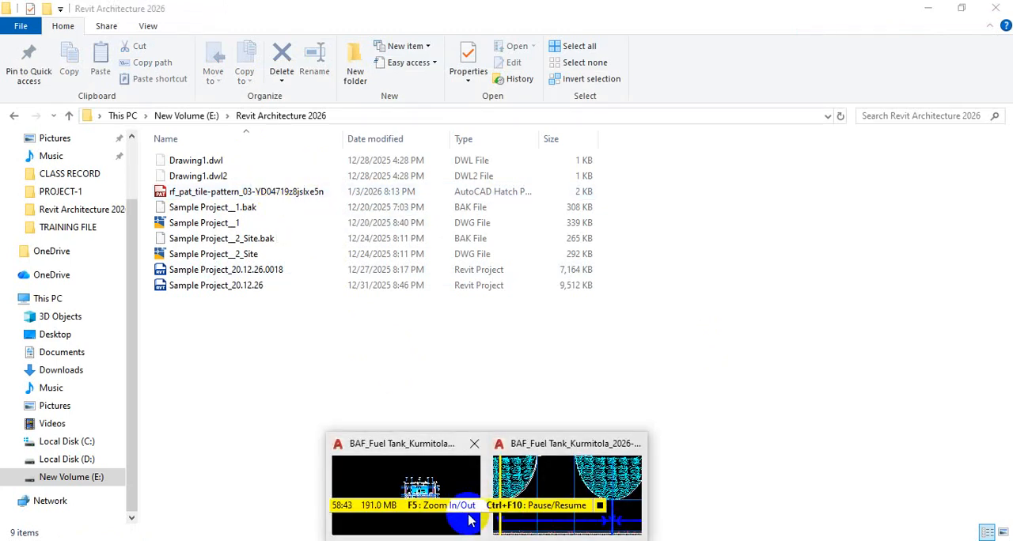
click(451, 540)
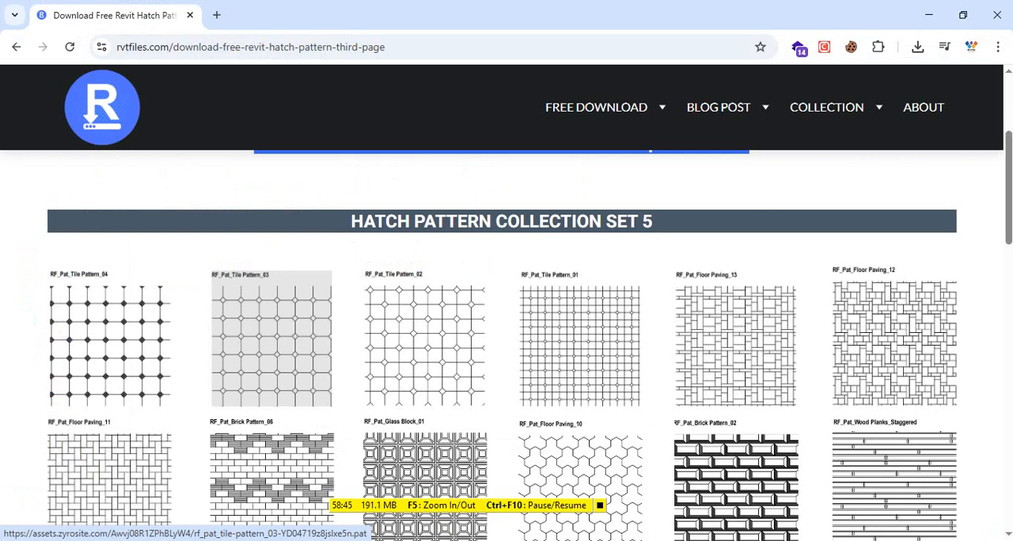
click(929, 15)
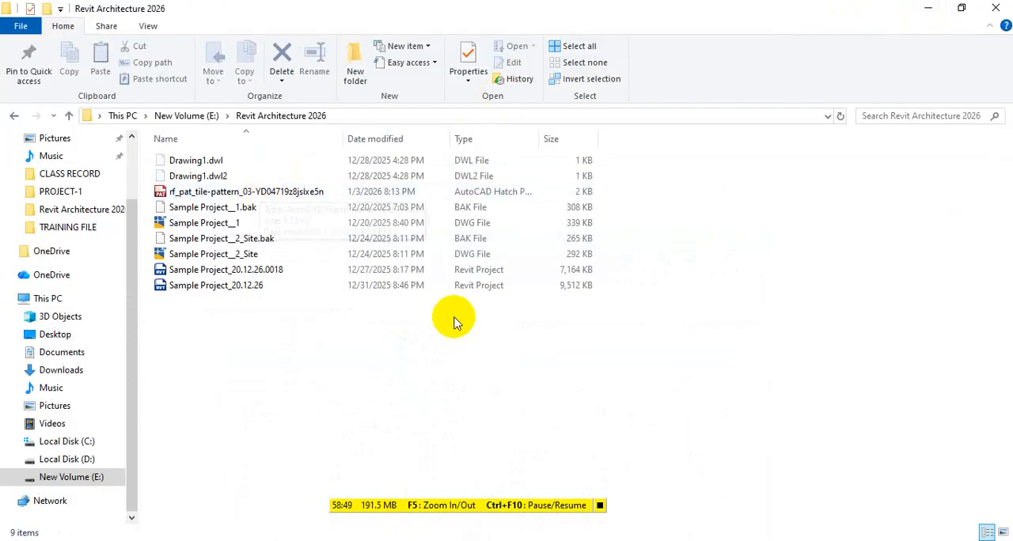
- Switch back to Revit and bring the empty area beside the ground floor plan, below the sample text notes, into view
click(568, 540)
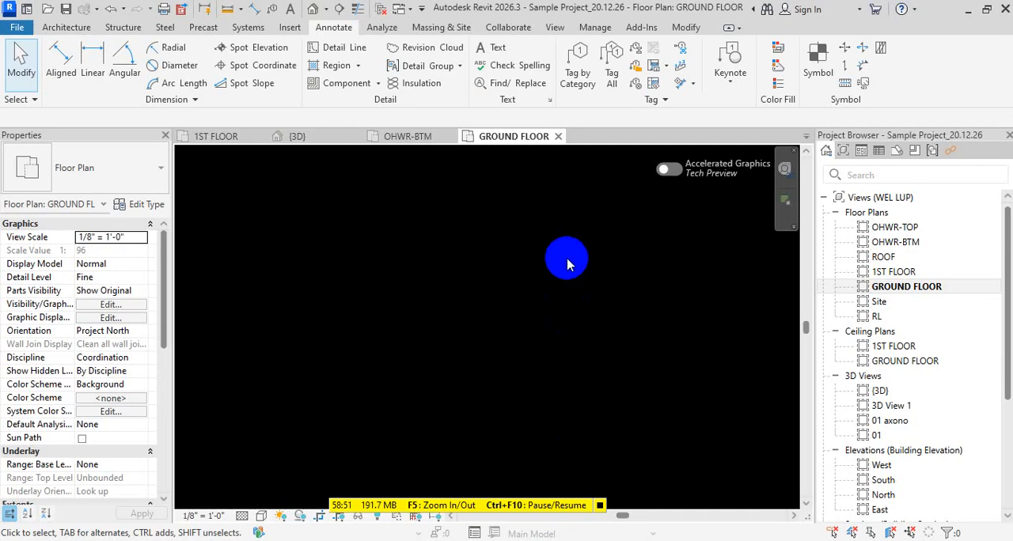
middle_click(559, 262)
middle_click(559, 263)
scroll(367, 260, up, 7)
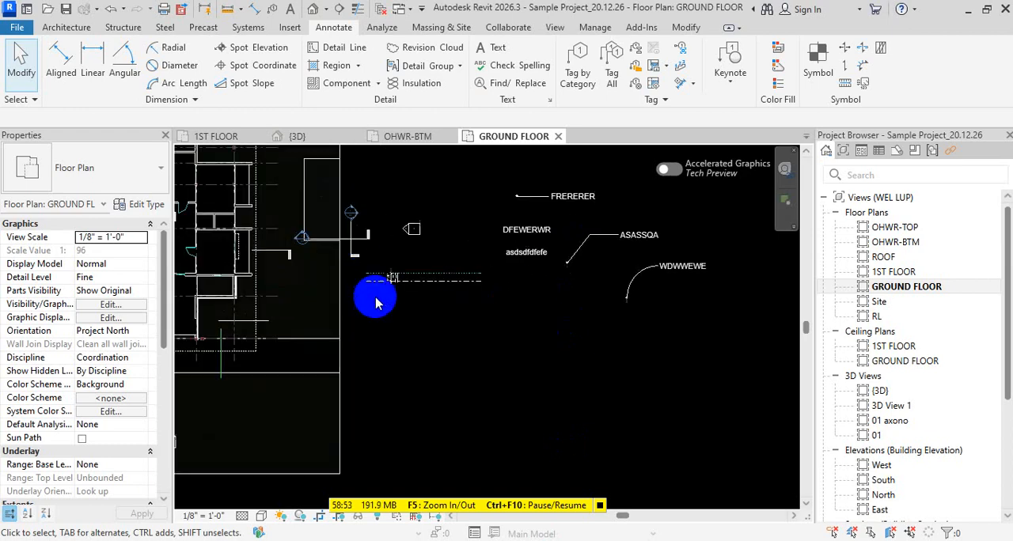
middle_drag(375, 299, 570, 302)
scroll(546, 323, down, 2)
mouse_move(579, 341)
middle_down()
mouse_move(444, 326)
mouse_move(512, 402)
middle_up()
scroll(479, 333, up, 3)
scroll(534, 336, down, 3)
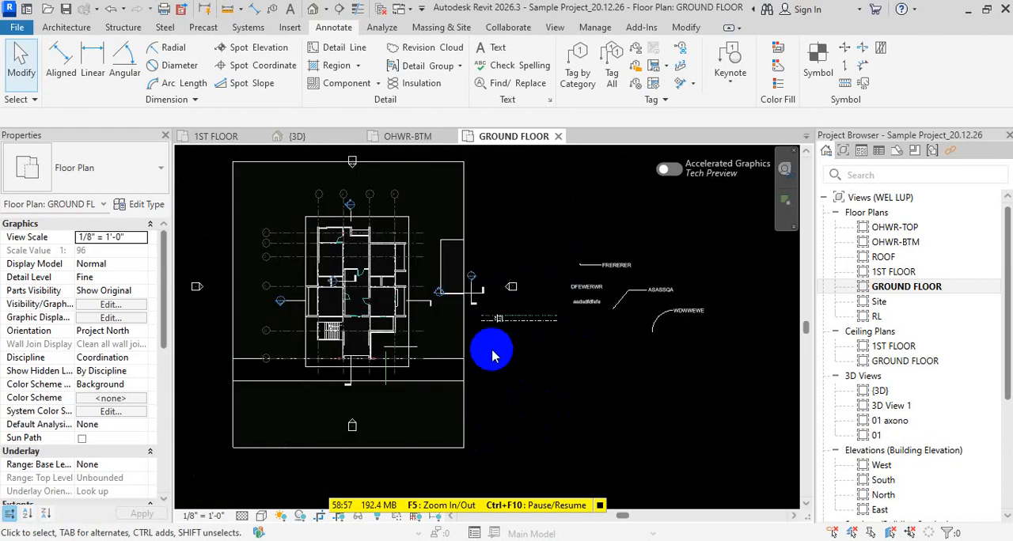
scroll(464, 260, up, 6)
scroll(469, 261, down, 3)
key(f)
key(r)
key(r)
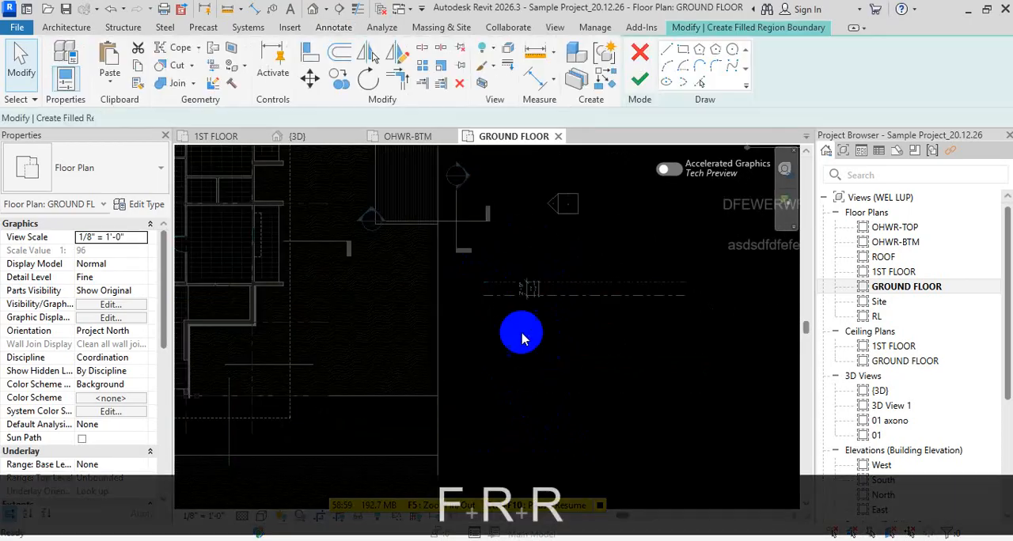
click(532, 345)
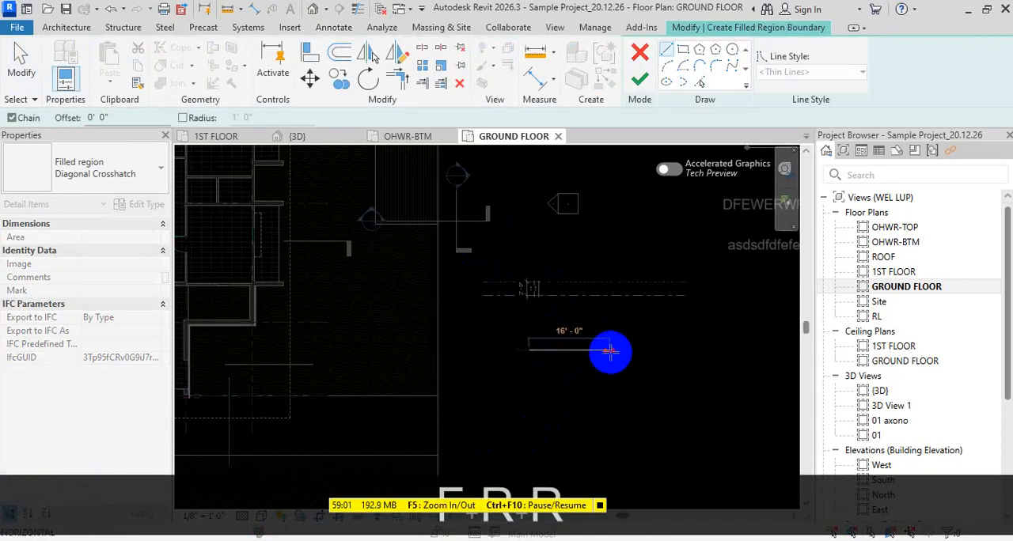
key(Escape)
key(Escape)
key(Escape)
click(640, 52)
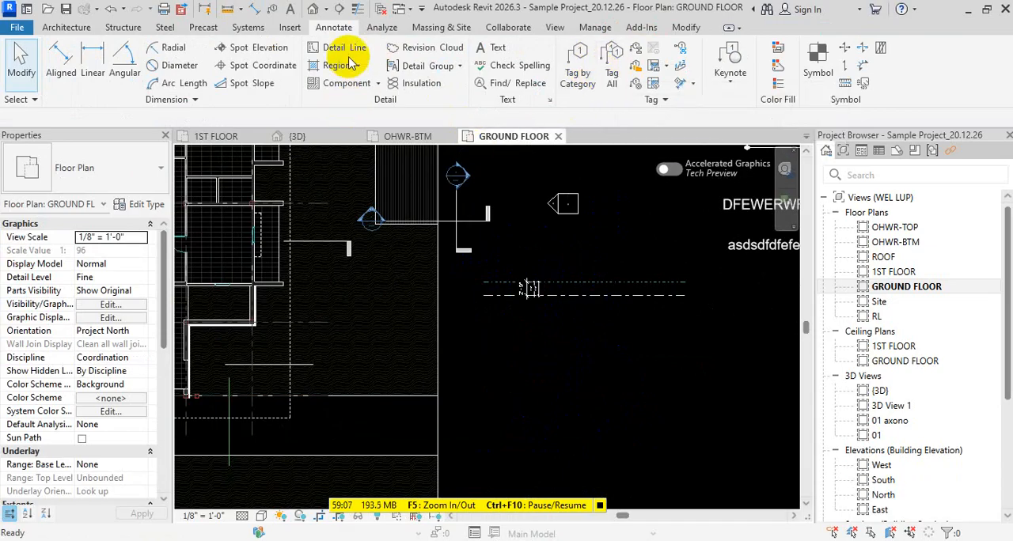
- Open the drafting fill patterns settings and start a new fill pattern of the Custom type
click(595, 30)
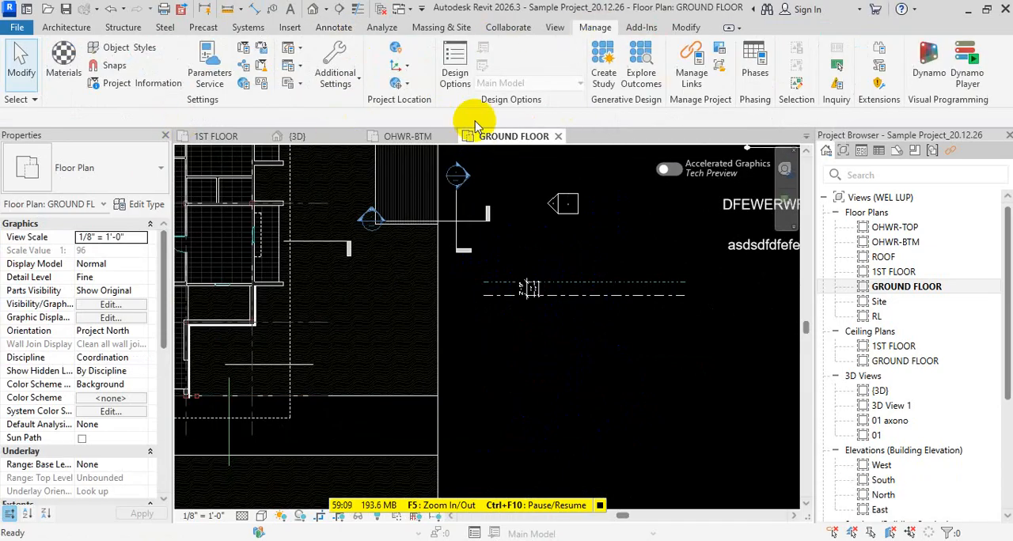
click(334, 76)
click(372, 235)
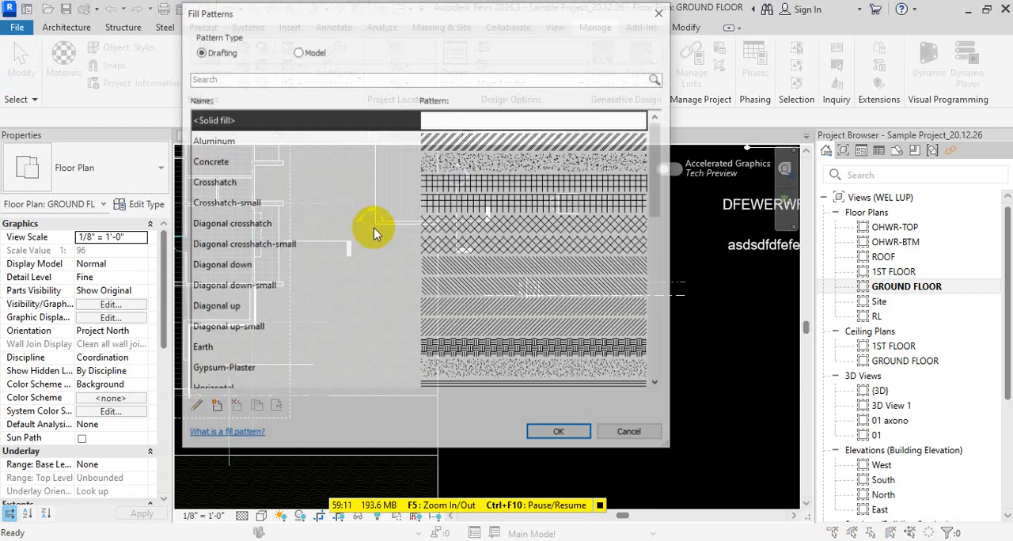
drag(462, 26, 591, 46)
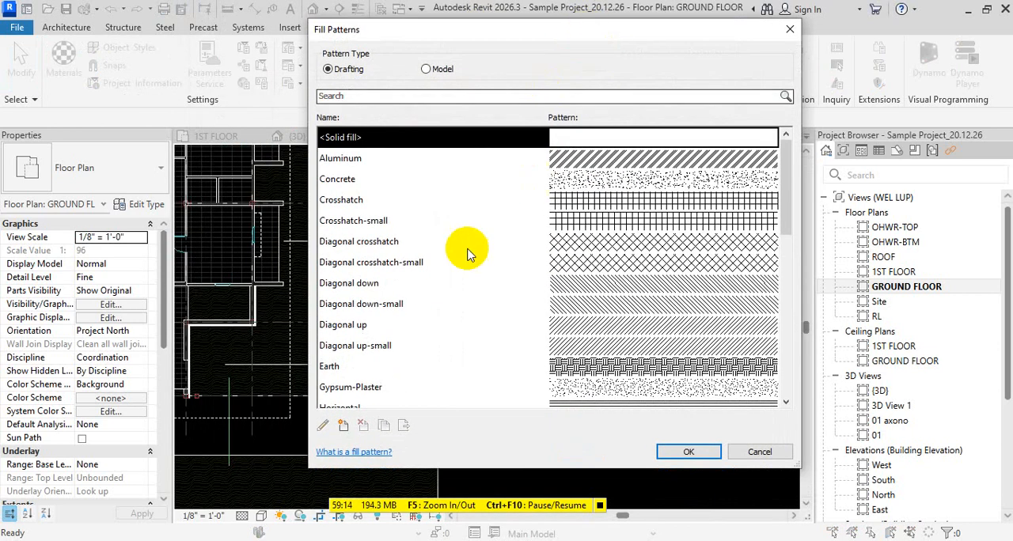
click(344, 427)
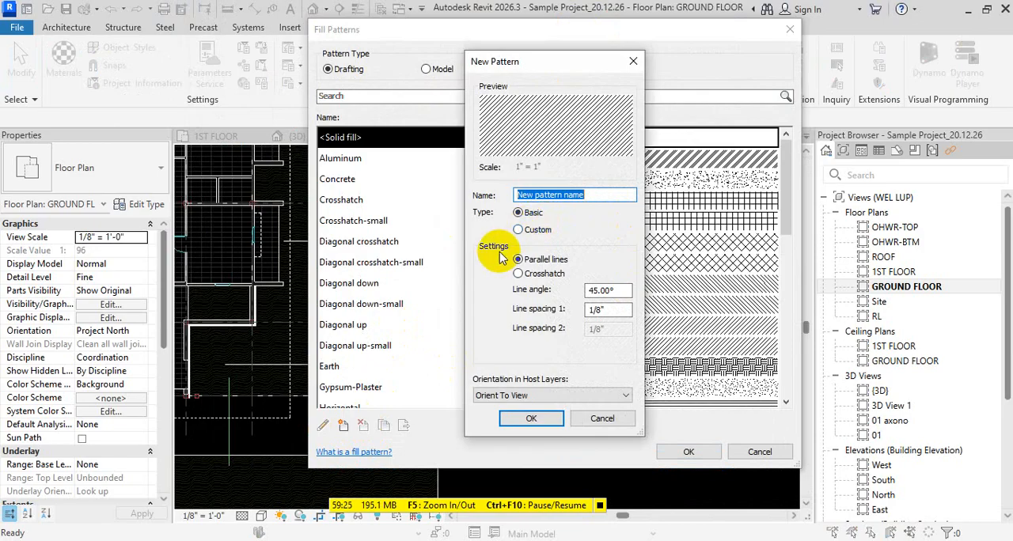
click(519, 230)
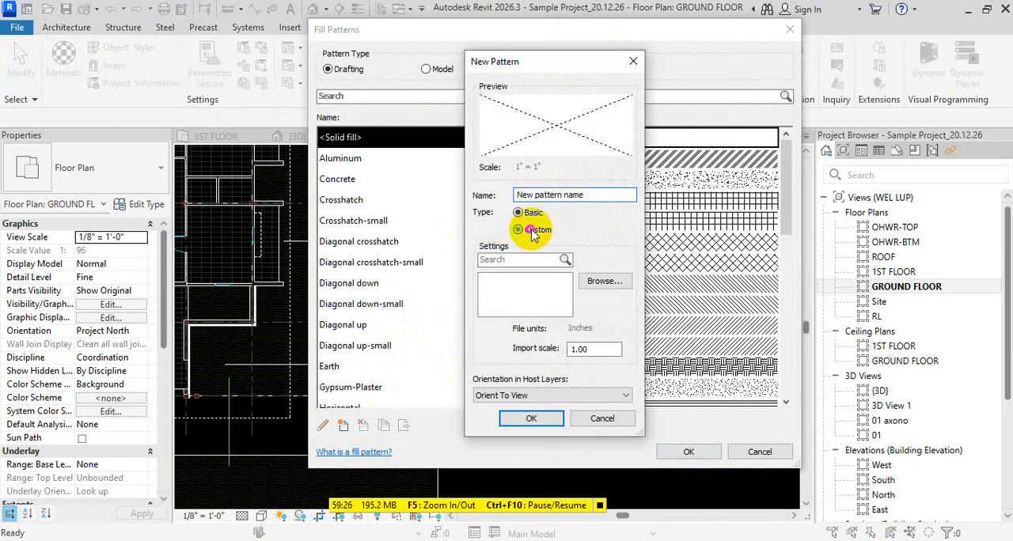
- Import the rf_pat_tile-pattern_03 hatch file from the Revit Architecture 2026 folder on drive E and save it as RF_Pat_Tile Pattern_03
click(602, 281)
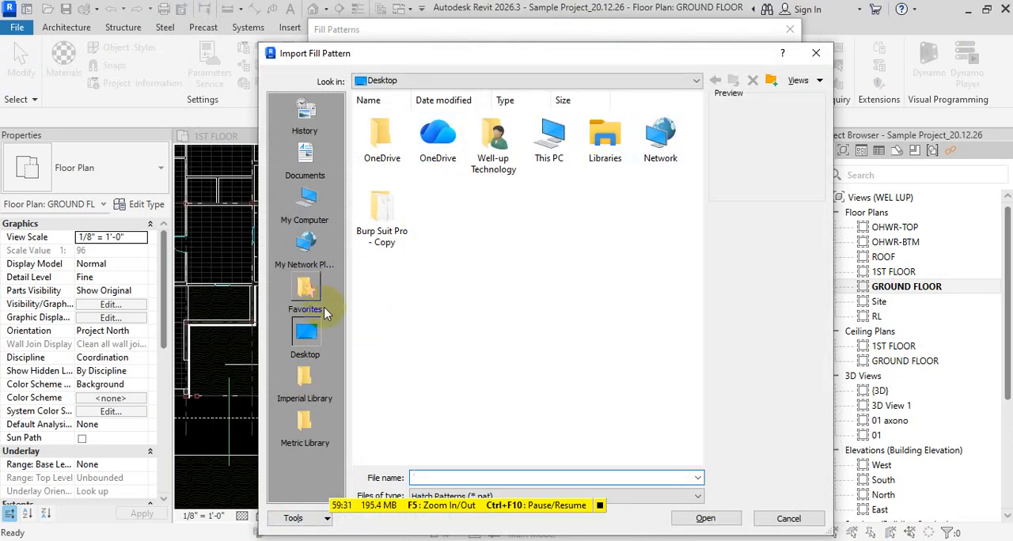
click(308, 202)
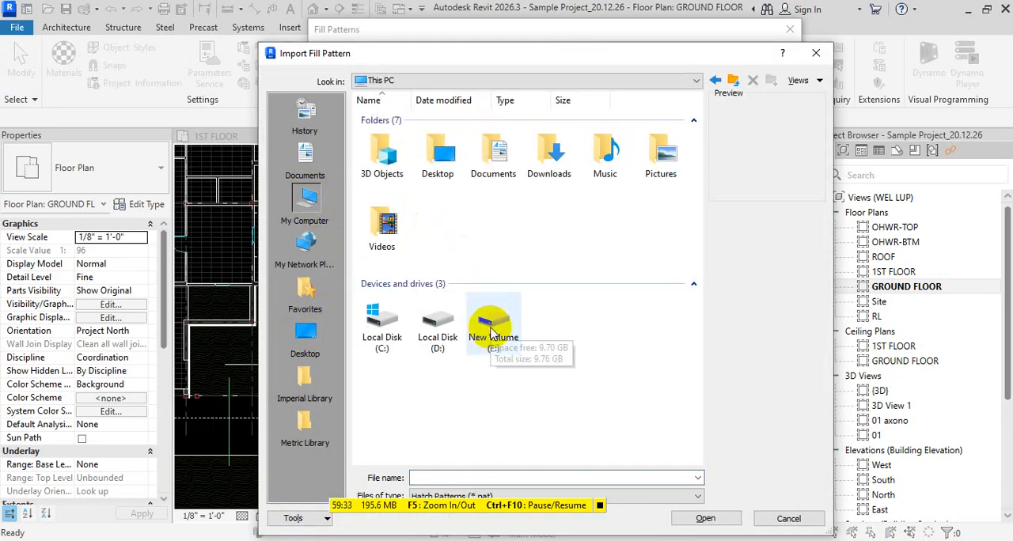
click(481, 301)
double_click(505, 326)
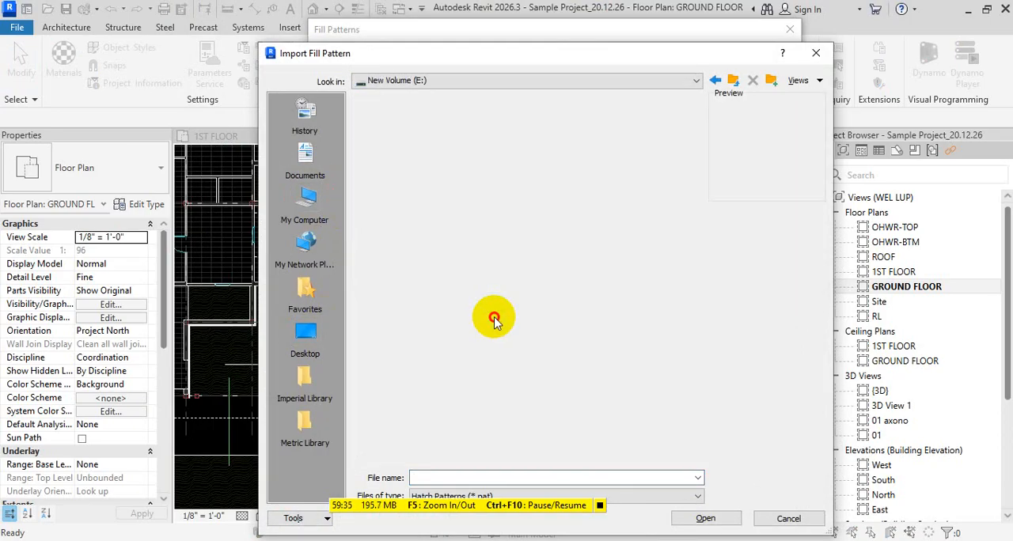
double_click(436, 144)
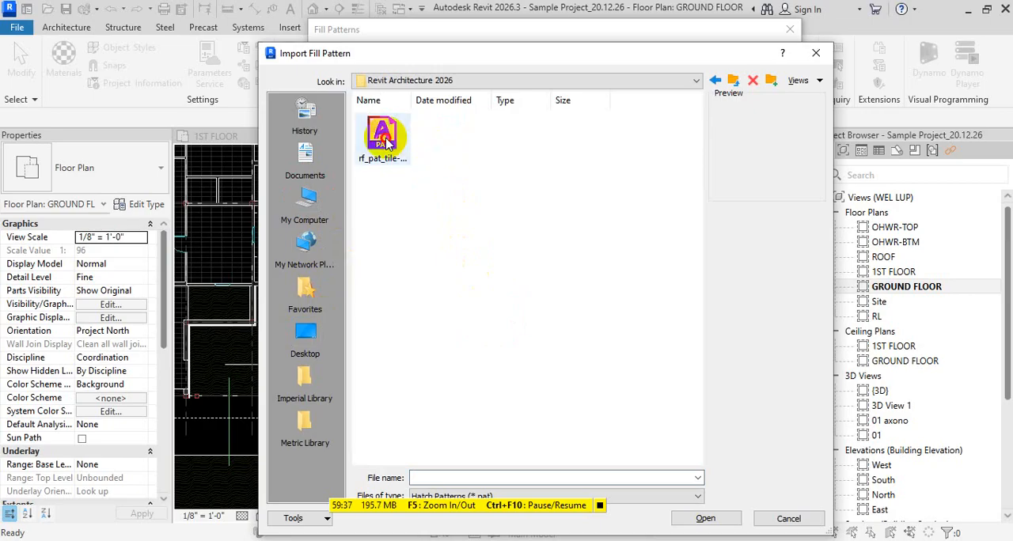
click(412, 149)
double_click(412, 149)
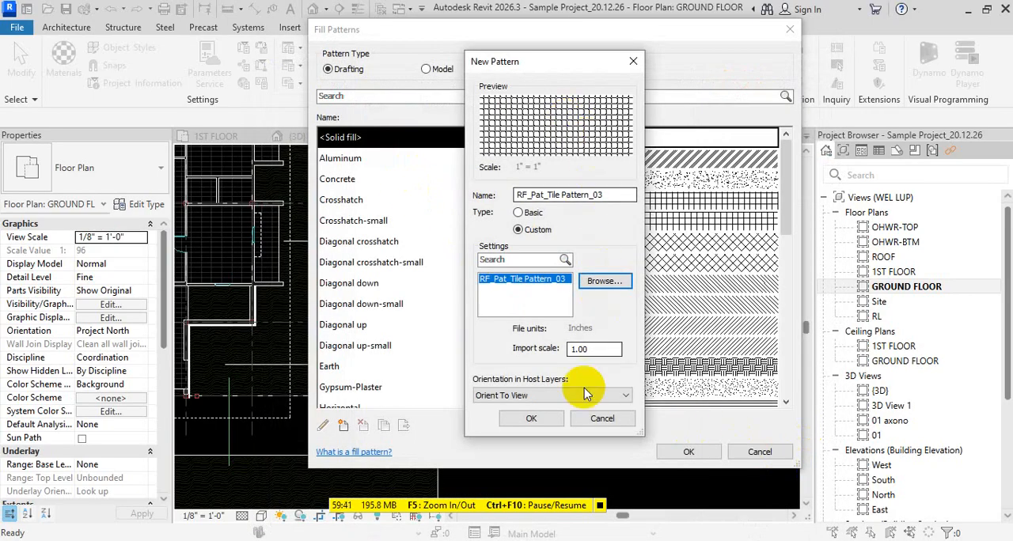
click(528, 417)
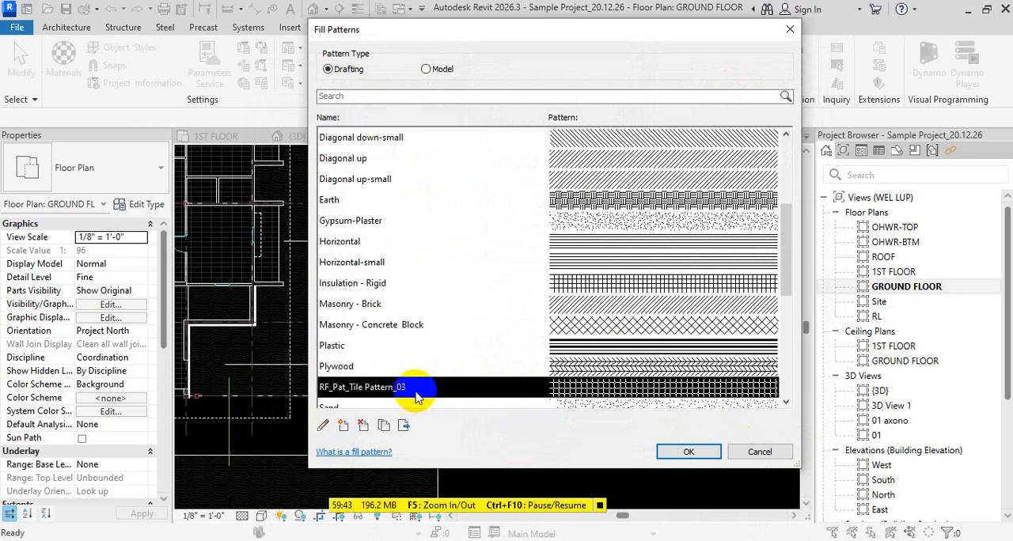
click(685, 453)
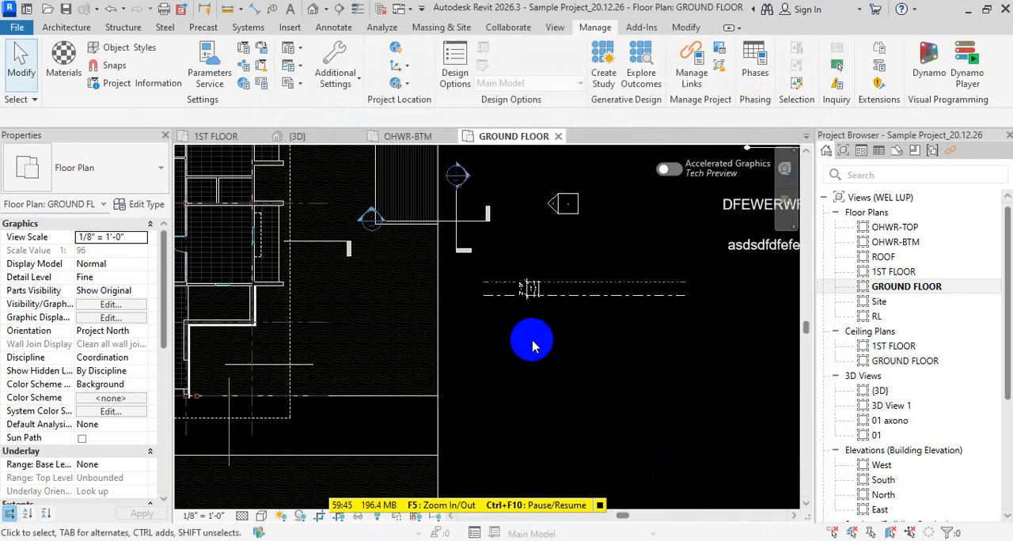
- Create a rectangular filled region about 20' wide just below the dashed detail lines beside the floor plan
key(f)
key(r)
key(r)
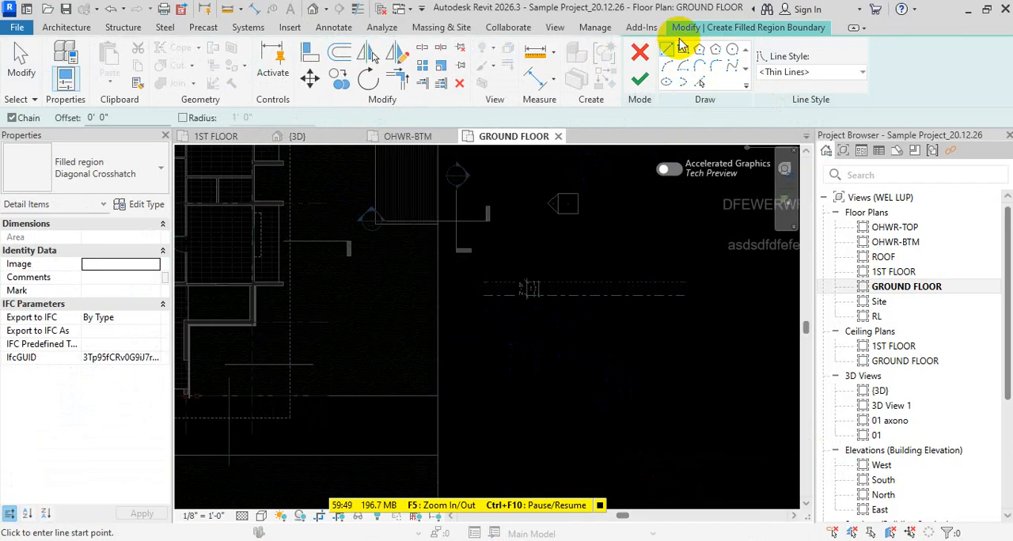
click(683, 49)
click(505, 320)
click(599, 415)
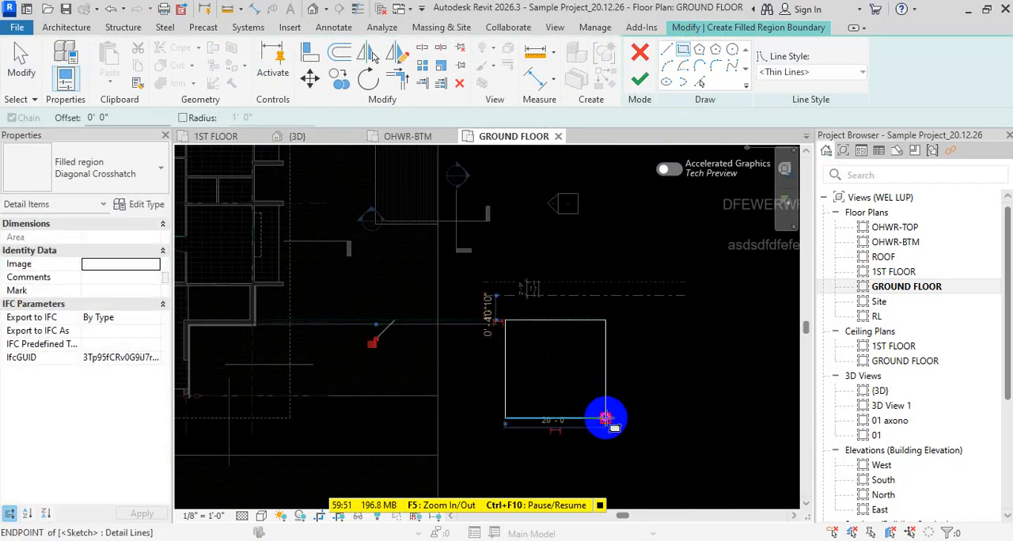
key(Escape)
key(Escape)
key(Escape)
scroll(570, 380, up, 2)
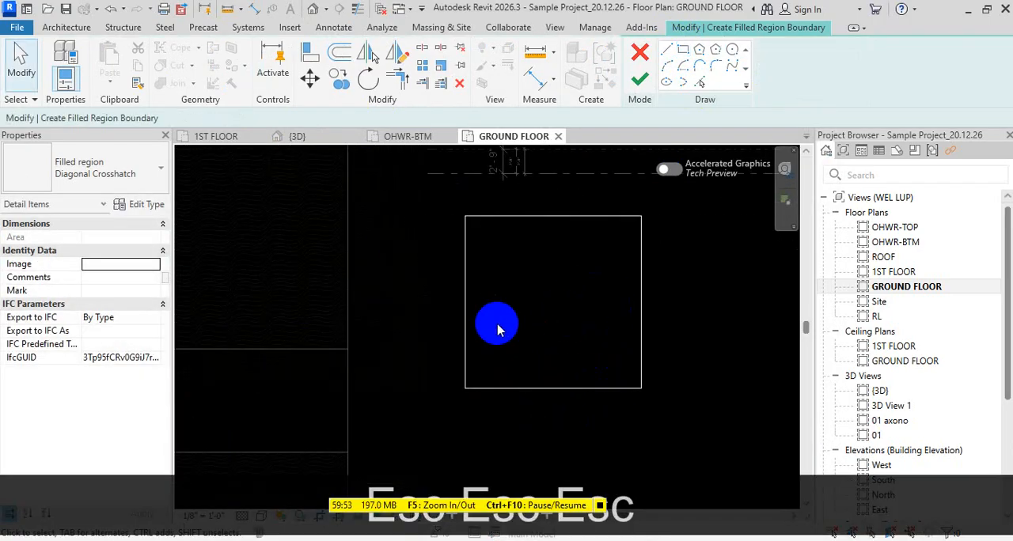
click(639, 80)
- Set the foreground fill pattern of the Diagonal Crosshatch region type to RF_Pat_Tile Pattern_03 and view the result up close
click(136, 205)
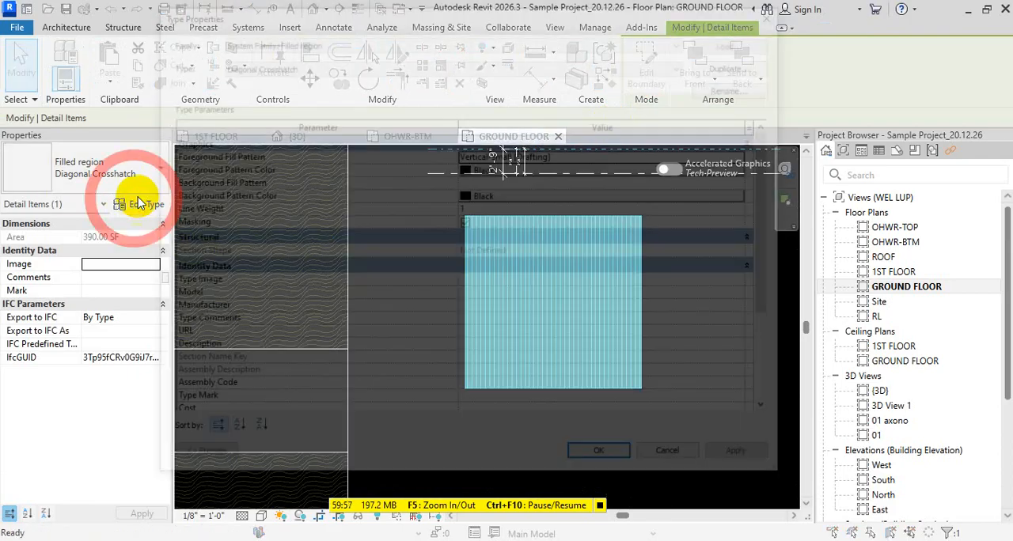
click(749, 156)
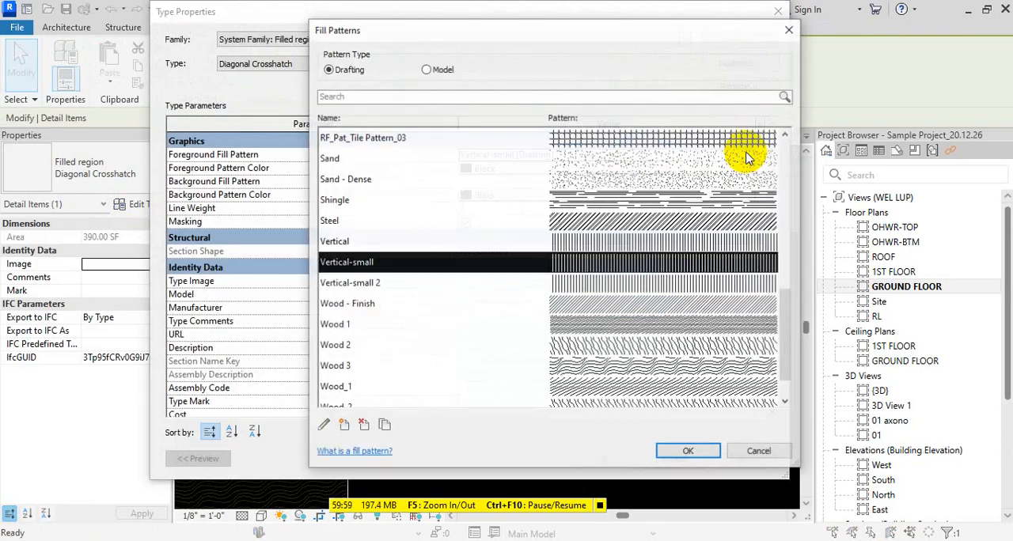
scroll(497, 273, down, 1)
scroll(495, 273, up, 4)
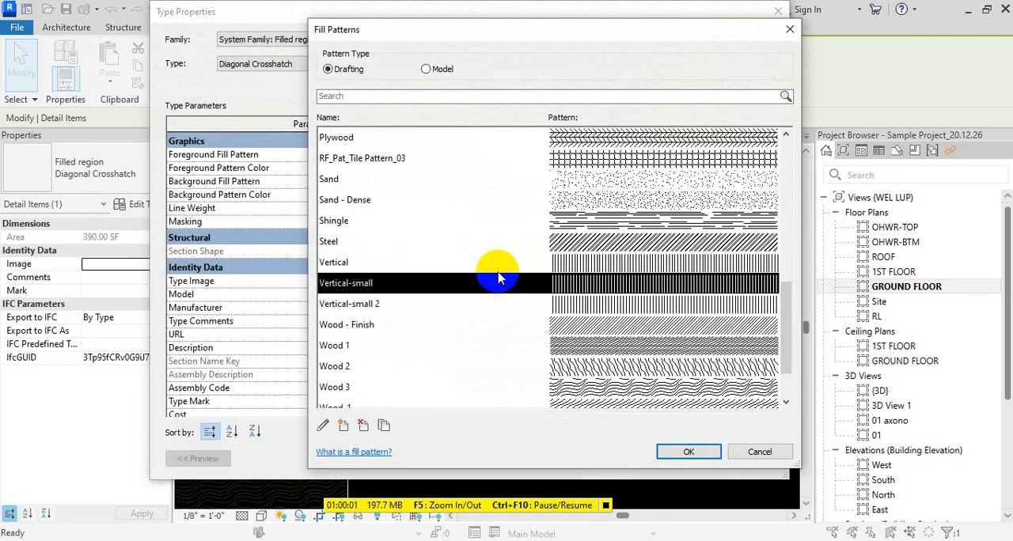
scroll(420, 238, down, 2)
click(372, 221)
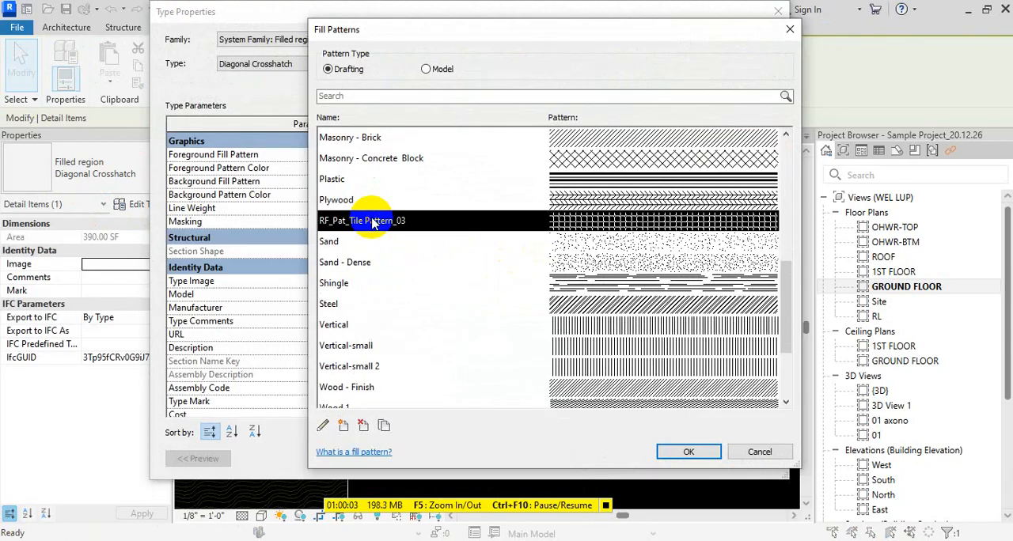
click(689, 452)
click(604, 460)
click(660, 435)
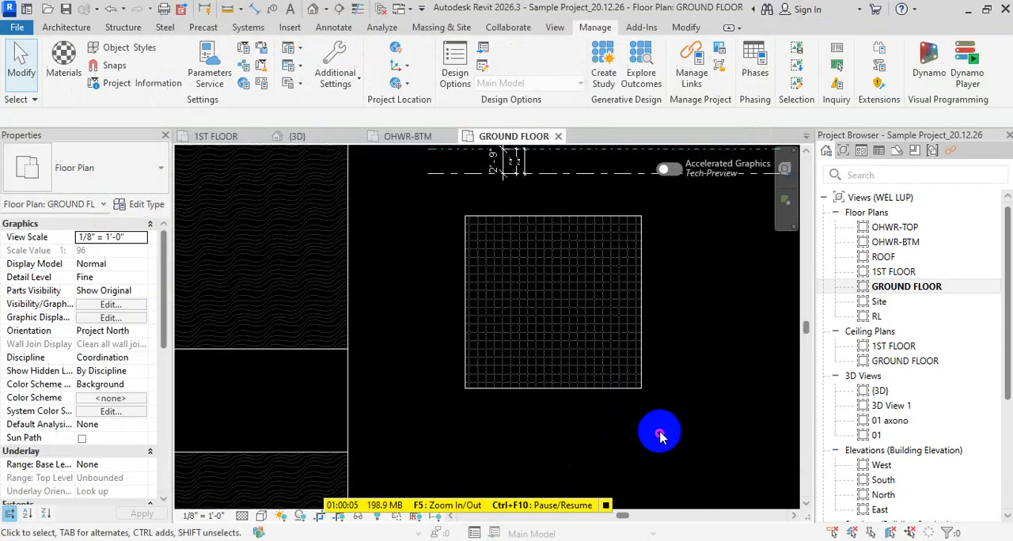
scroll(564, 330, up, 2)
scroll(615, 349, up, 1)
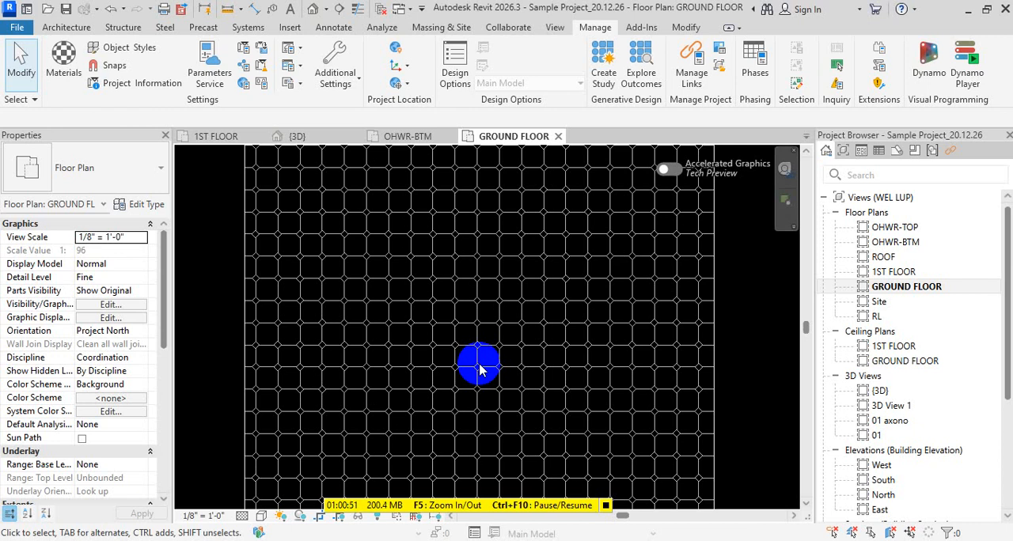
- Create a similar filled region with a circular boundary beside the square tile-patterned region
key(Escape)
scroll(536, 319, down, 3)
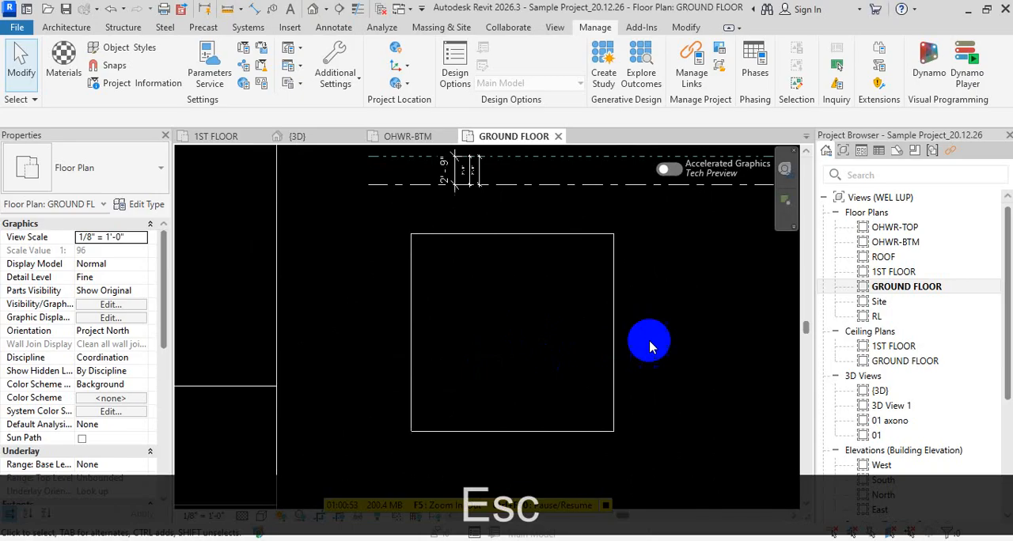
click(617, 336)
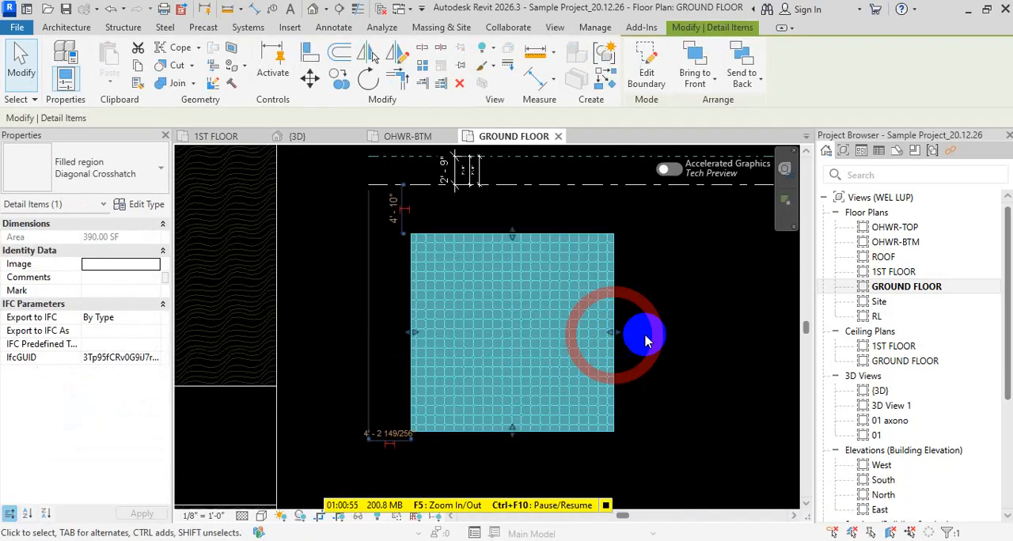
key(c)
key(s)
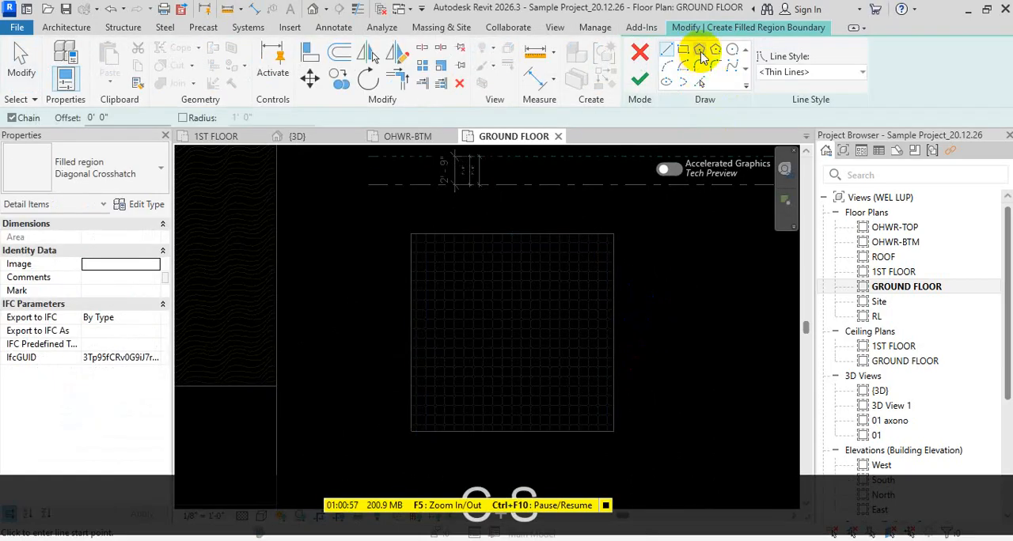
click(732, 49)
click(714, 321)
click(714, 381)
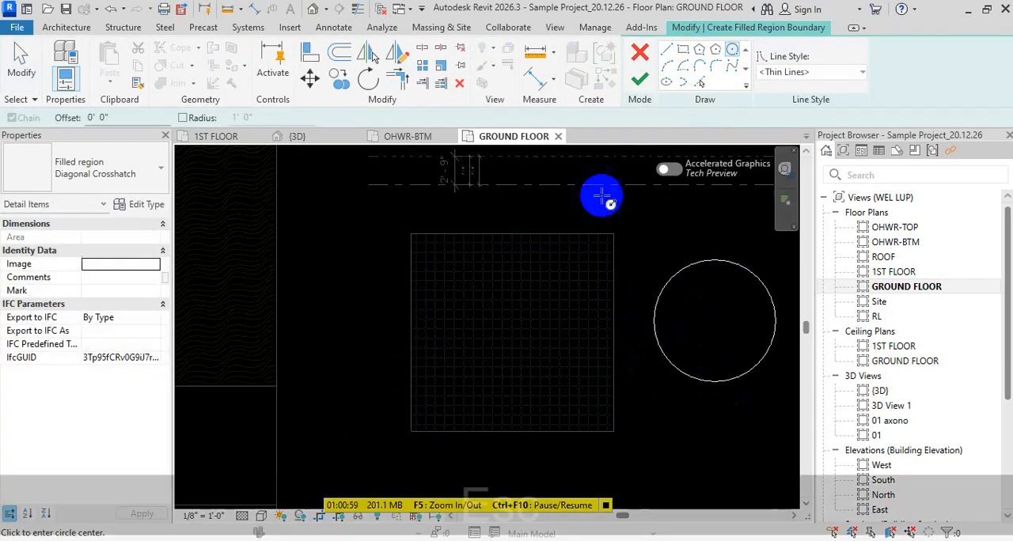
key(Escape)
key(Escape)
click(640, 79)
key(Escape)
- Examine the tile pattern in the circular and square filled regions at different zoom levels
scroll(696, 373, up, 2)
middle_drag(723, 430, 601, 443)
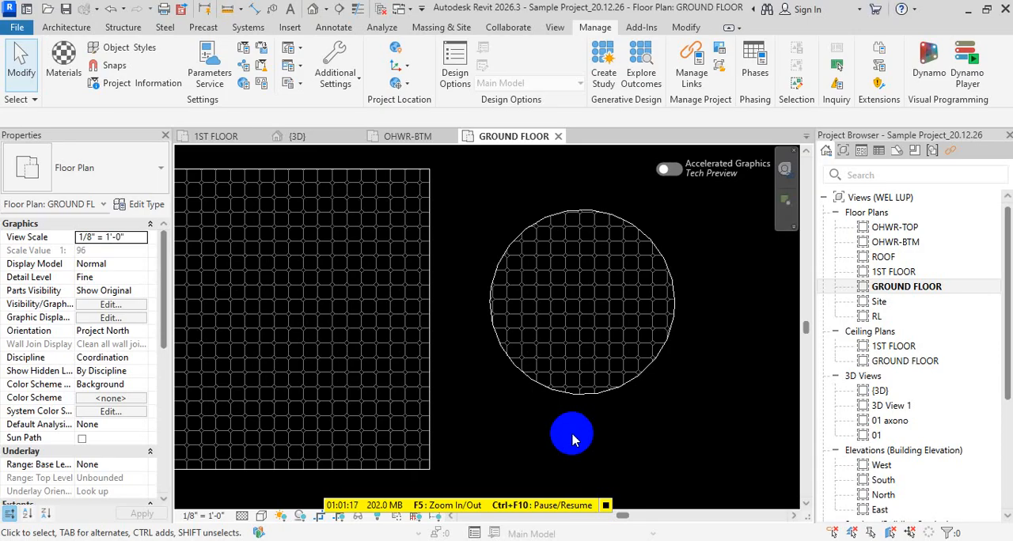
scroll(745, 257, down, 5)
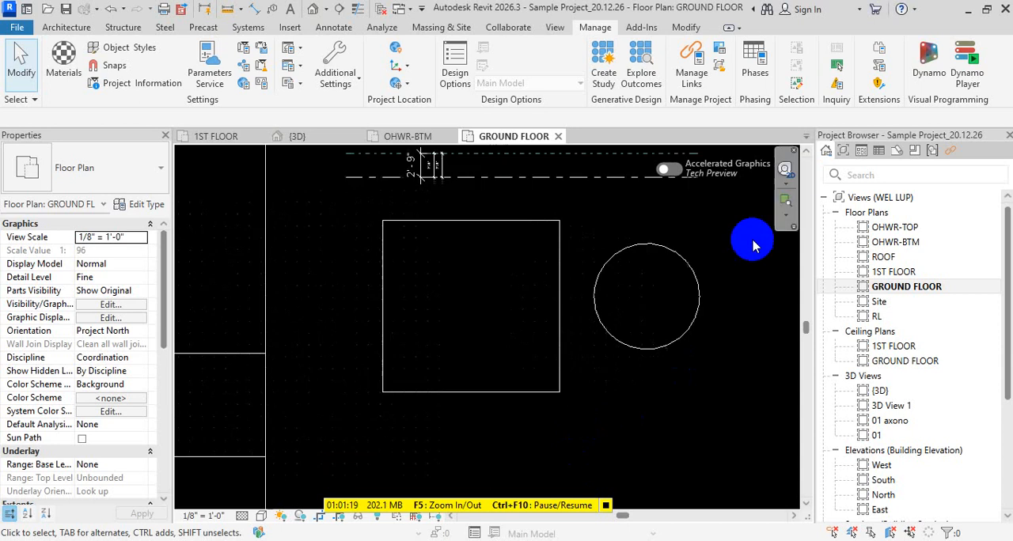
click(558, 365)
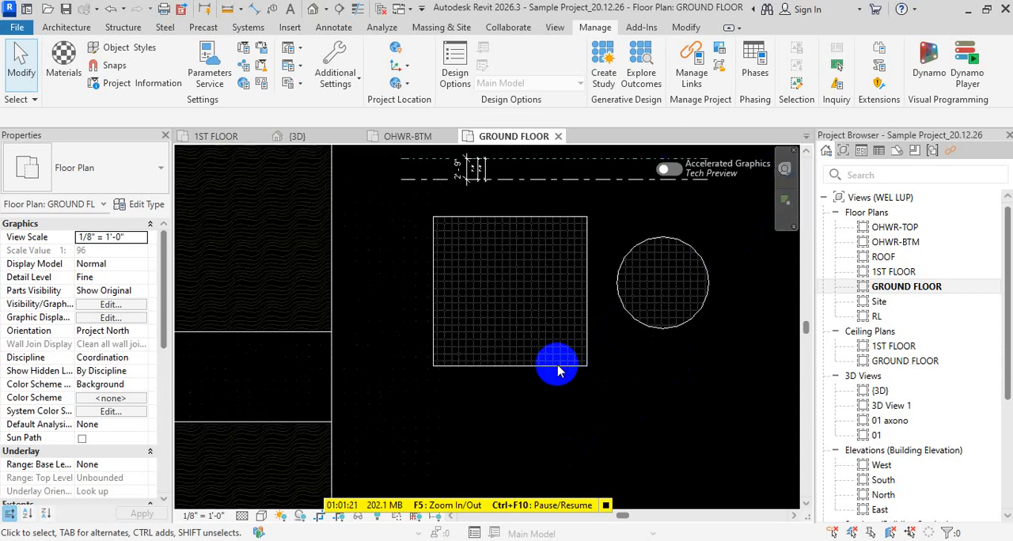
scroll(431, 349, up, 3)
key(Escape)
key(Escape)
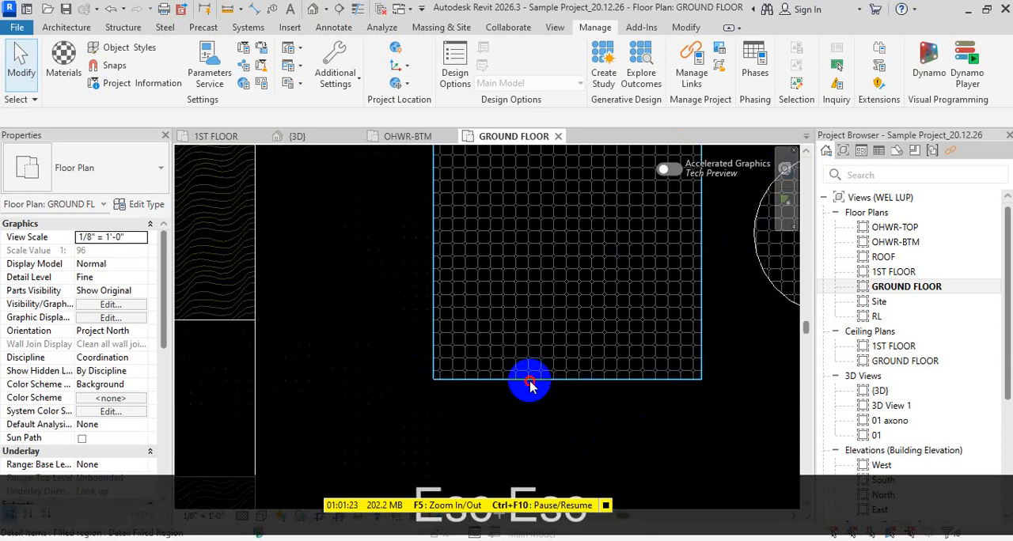
- Edit the square tile-patterned region's boundary and sketch a rectangle that overlaps and extends past its lower-right corner
double_click(529, 386)
click(682, 49)
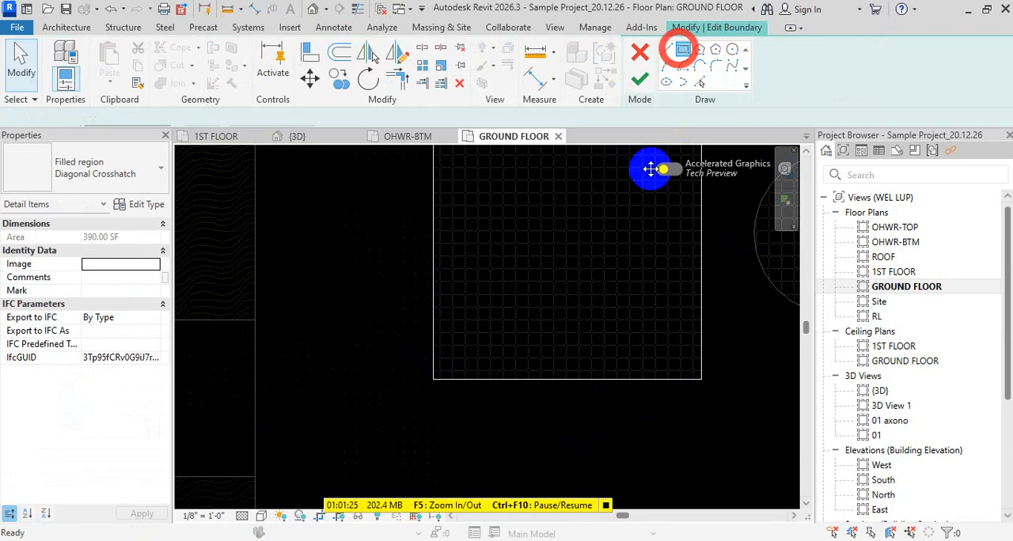
click(594, 231)
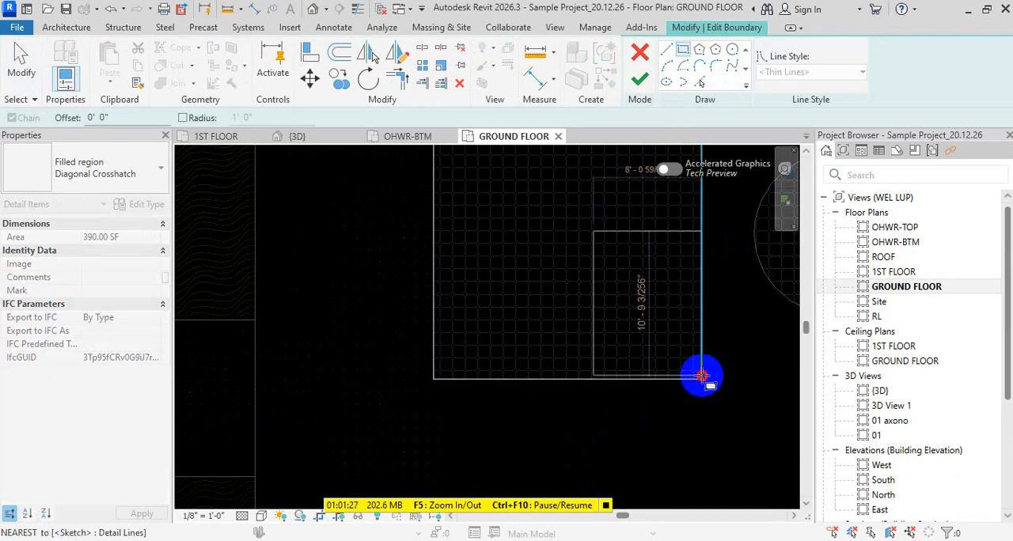
key(Escape)
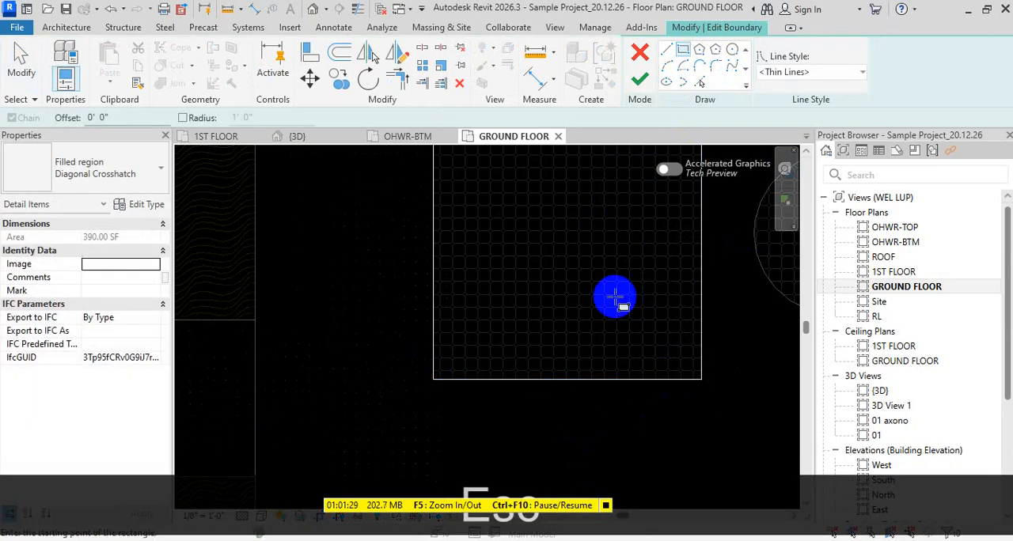
click(566, 223)
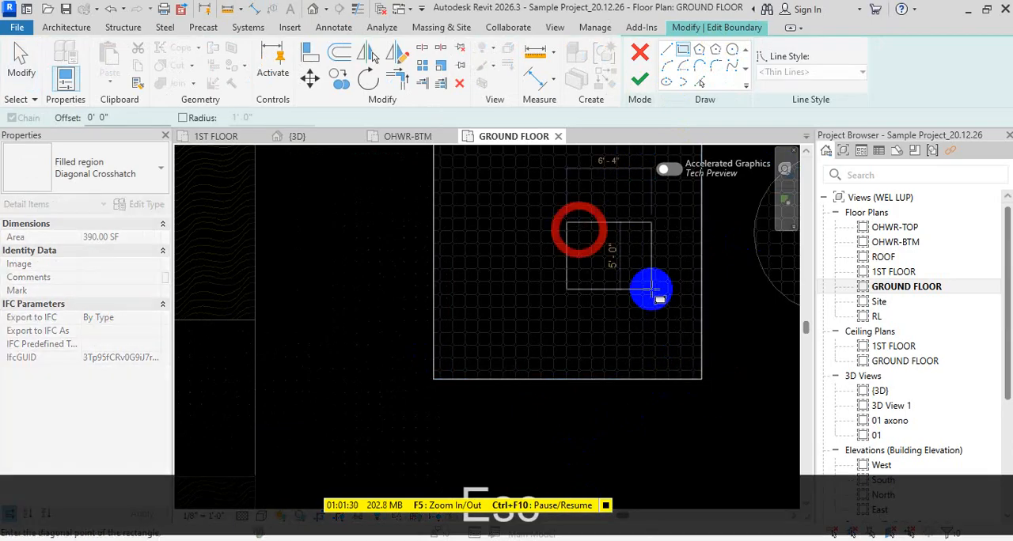
click(730, 388)
key(Escape)
key(Escape)
key(Escape)
key(Escape)
key(Escape)
- Trim the square's edges against the overlapping rectangle to form an L-shaped region outline
middle_drag(685, 371, 638, 459)
key(t)
key(r)
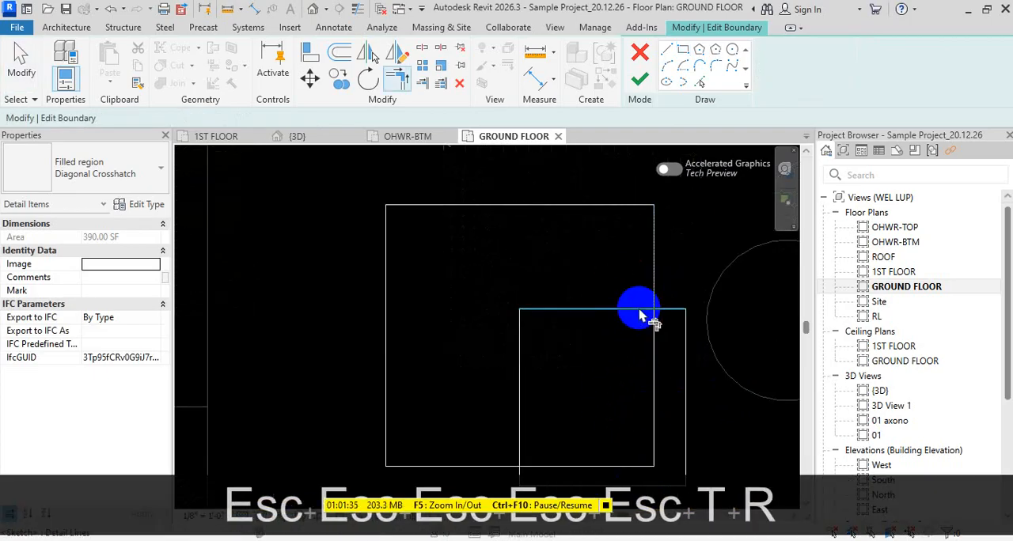
click(640, 309)
middle_drag(606, 419, 623, 293)
click(536, 329)
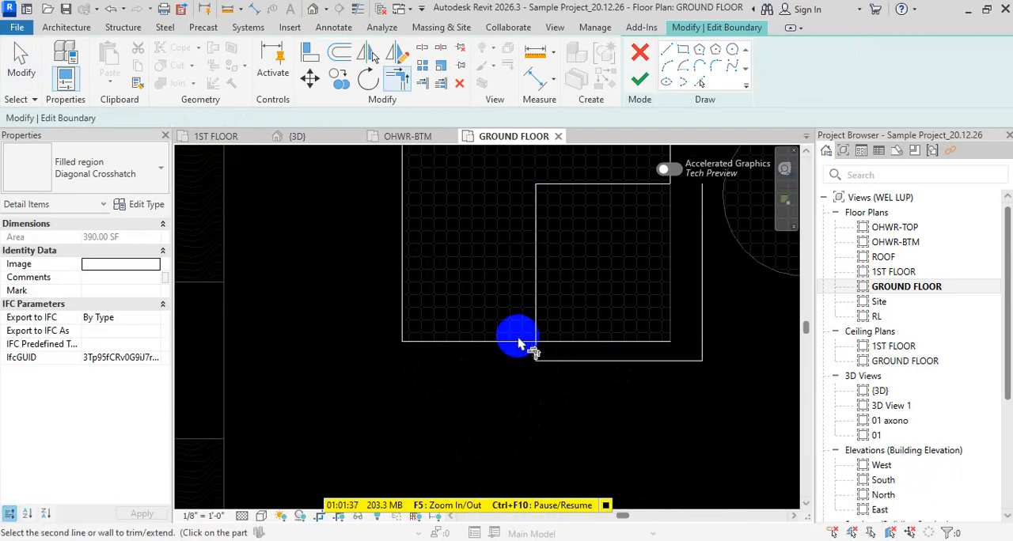
click(518, 344)
middle_drag(531, 369, 482, 421)
key(Escape)
key(Escape)
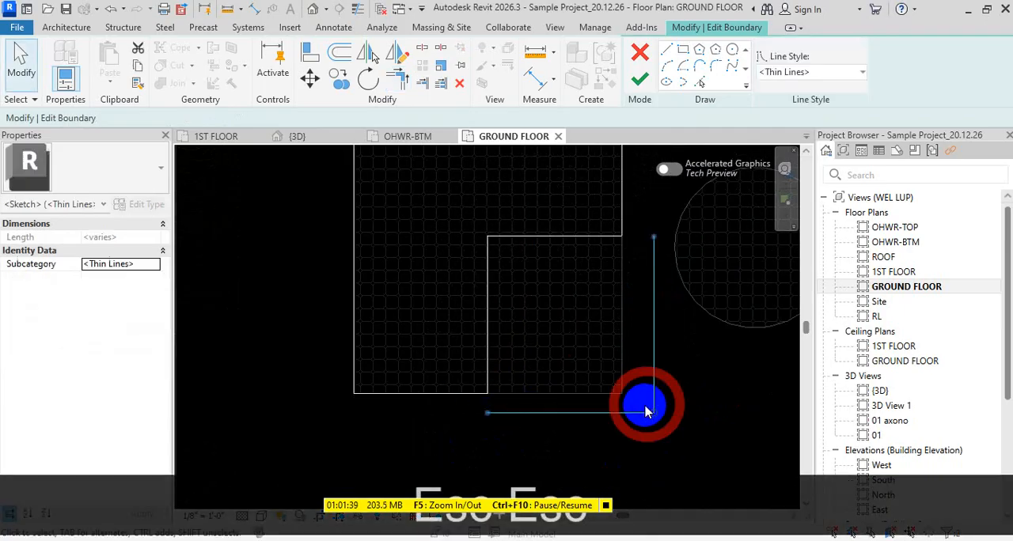
- Delete the two leftover rectangle lines and finish editing the region boundary without saving the project
key(Delete)
click(639, 80)
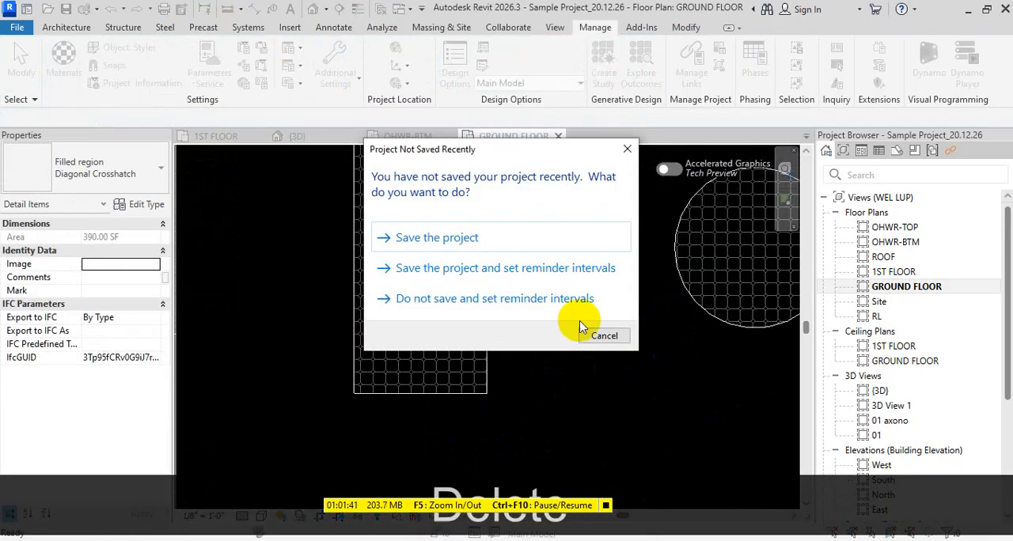
key(Escape)
scroll(565, 380, down, 2)
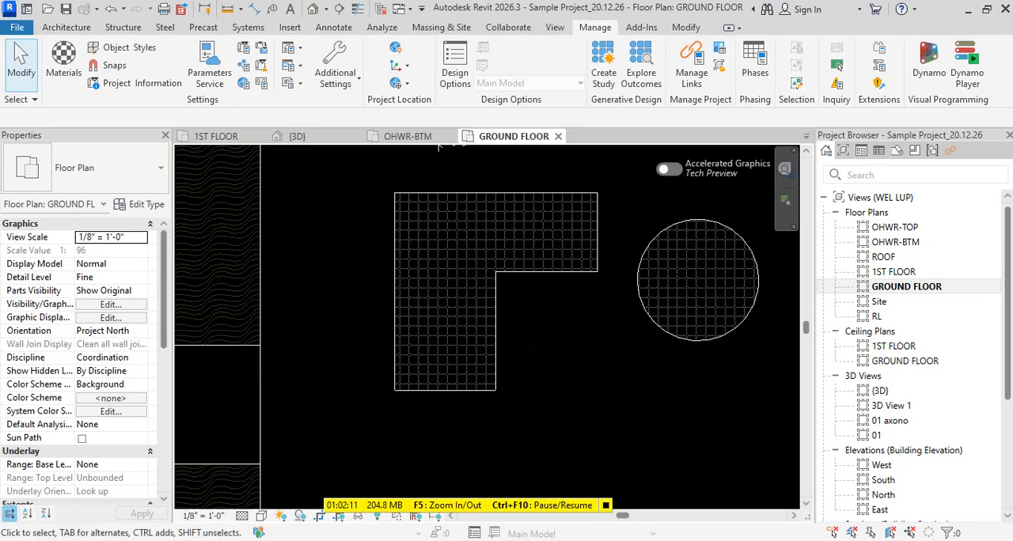
- Switch to AutoCAD with the fuel tank Section 3 drawing and show the empty area beside the section
mouse_move(463, 524)
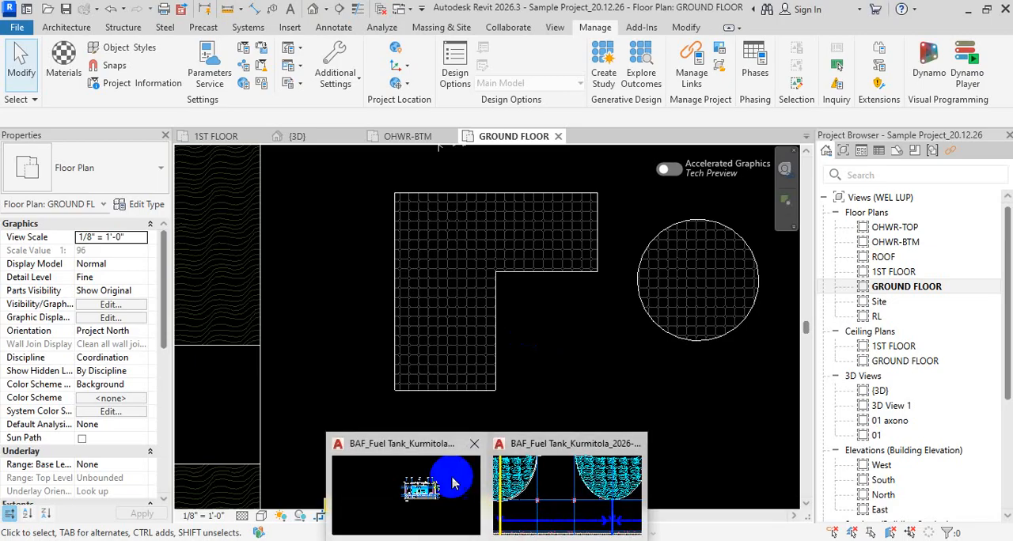
click(417, 491)
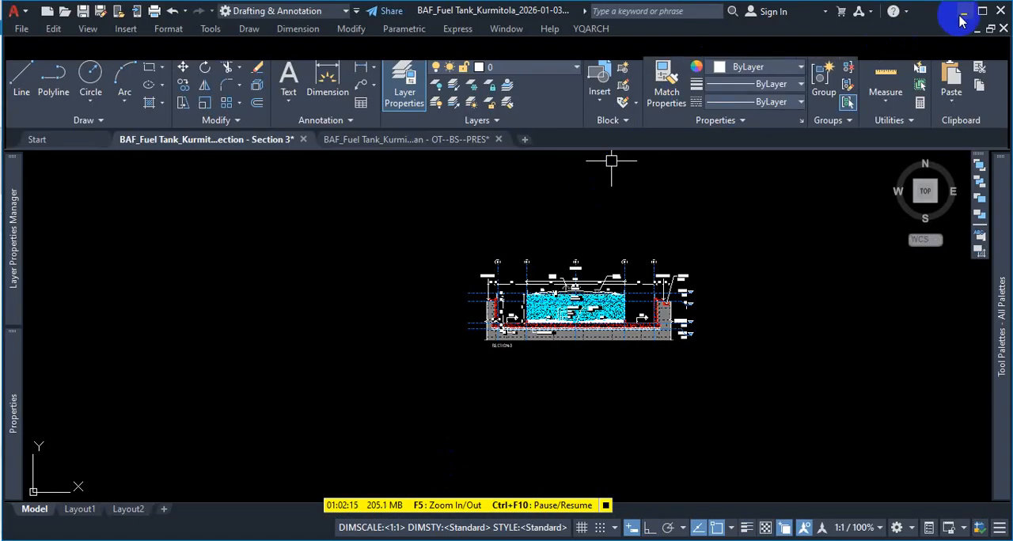
click(982, 11)
scroll(572, 267, down, 5)
middle_drag(734, 286, 570, 289)
- Sketch a random crossing zigzag polyline in the empty space beside the section drawing
text(PL)
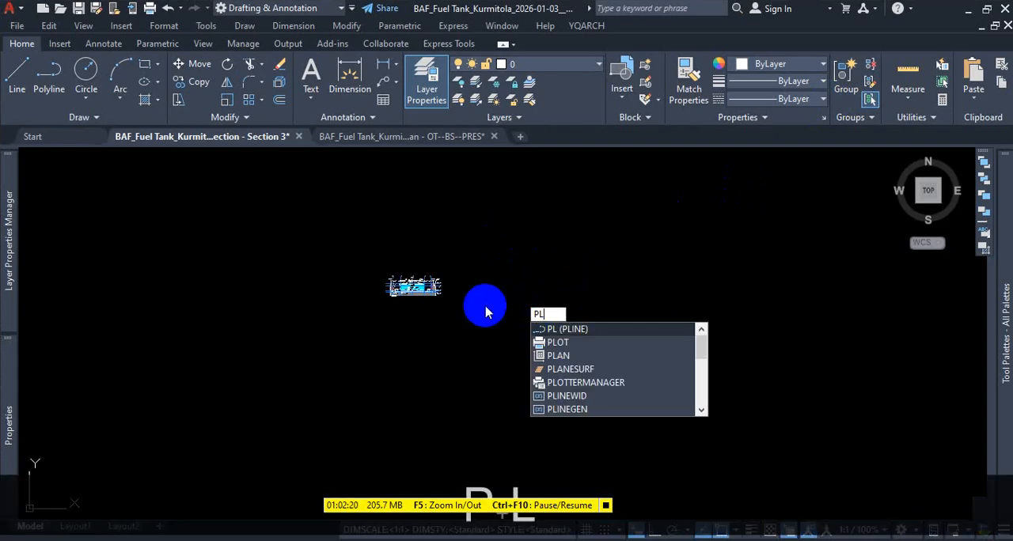
key(space)
scroll(525, 306, up, 5)
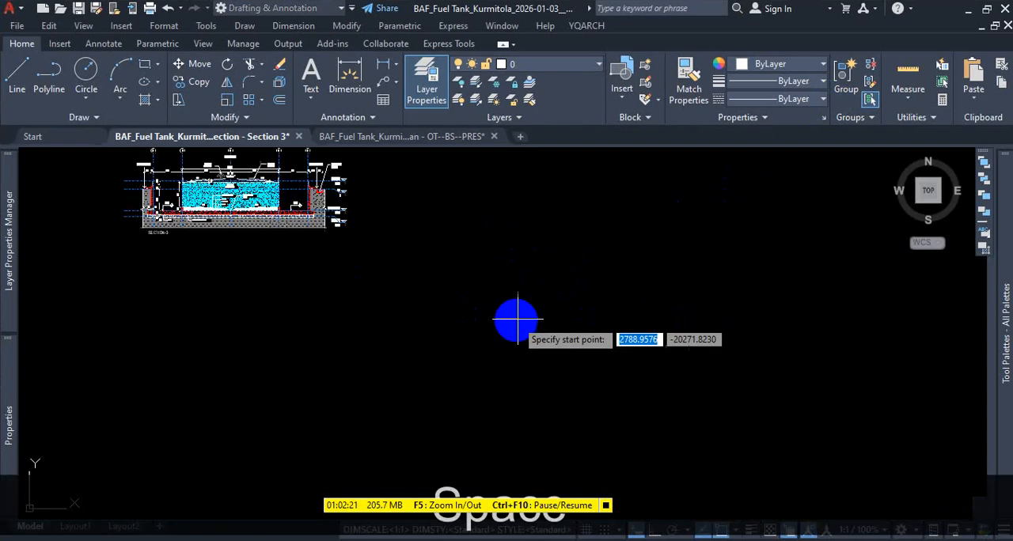
click(583, 317)
click(528, 246)
click(586, 283)
click(528, 319)
click(519, 257)
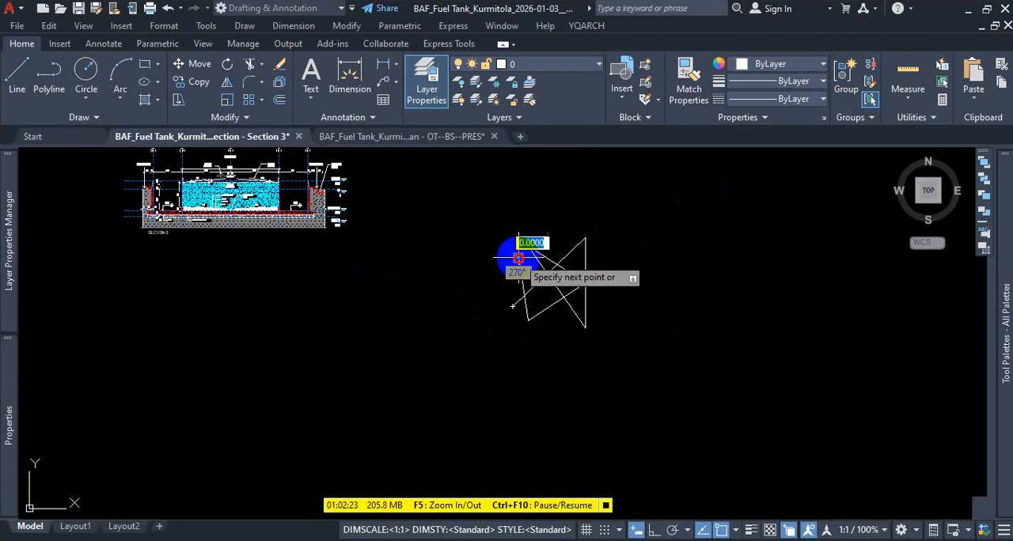
click(604, 272)
click(574, 334)
key(Escape)
key(Escape)
key(Escape)
- Select the zigzag polyline and review the file types offered for saving the drawing under another format, without saving
mouse_move(611, 384)
mouse_down()
mouse_move(478, 188)
mouse_move(454, 198)
mouse_up()
click(7, 8)
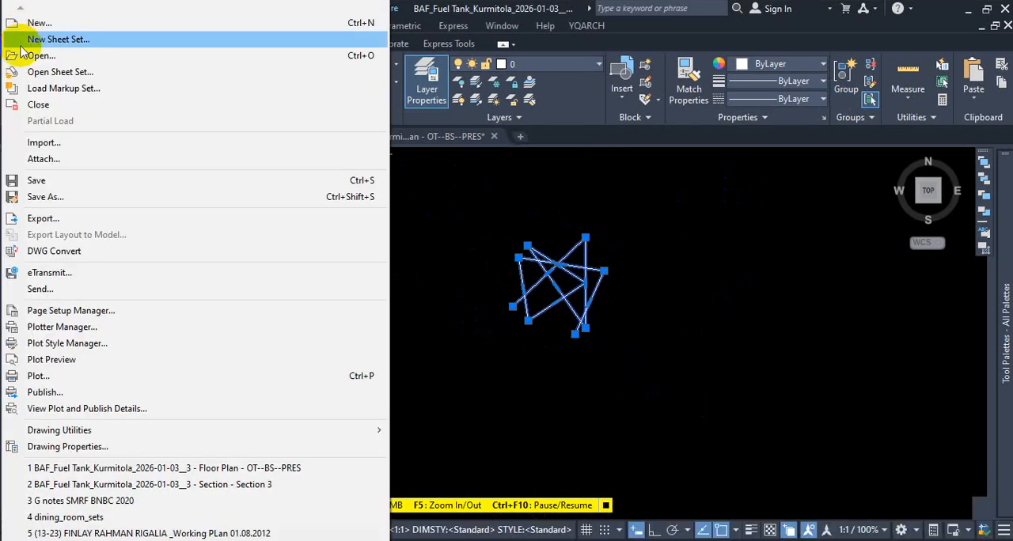
click(77, 205)
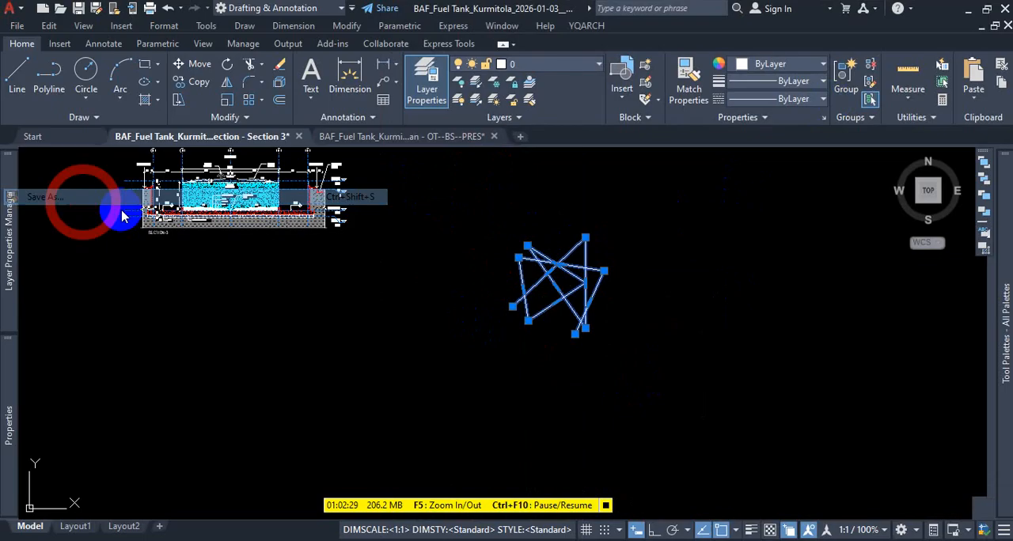
click(540, 441)
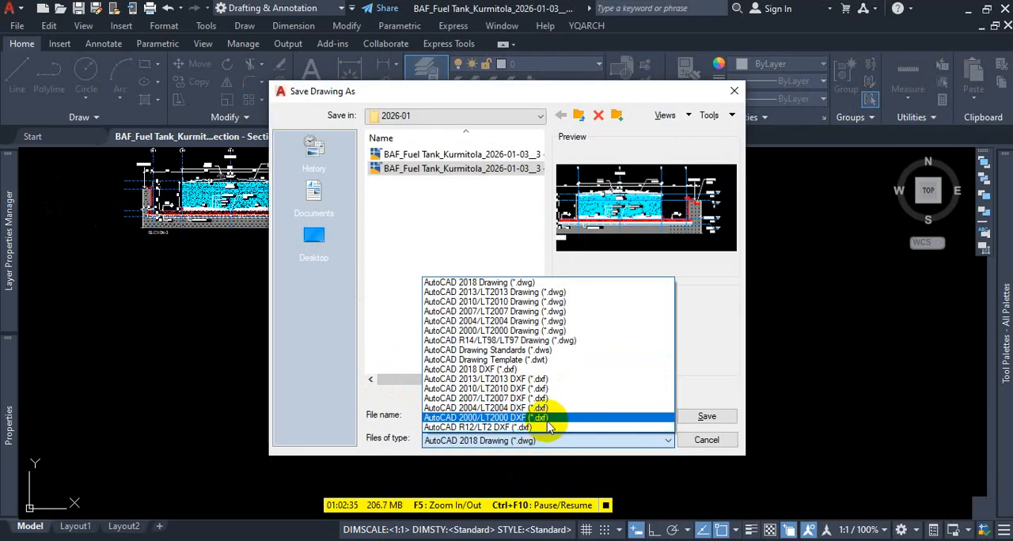
key(Escape)
key(Escape)
key(Escape)
key(Escape)
click(590, 310)
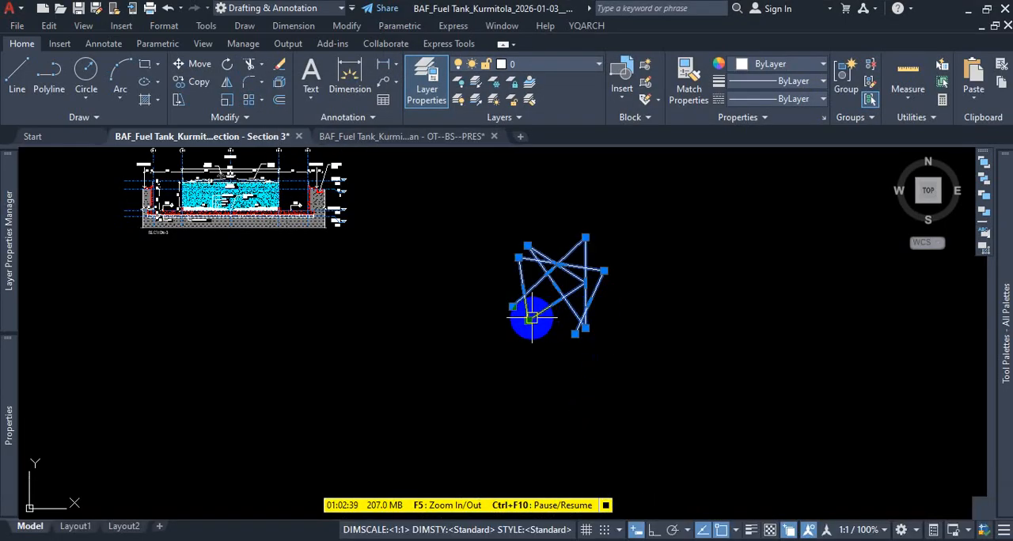
- Delete the zigzag polyline and switch back to the Revit ground floor plan
mouse_move(529, 321)
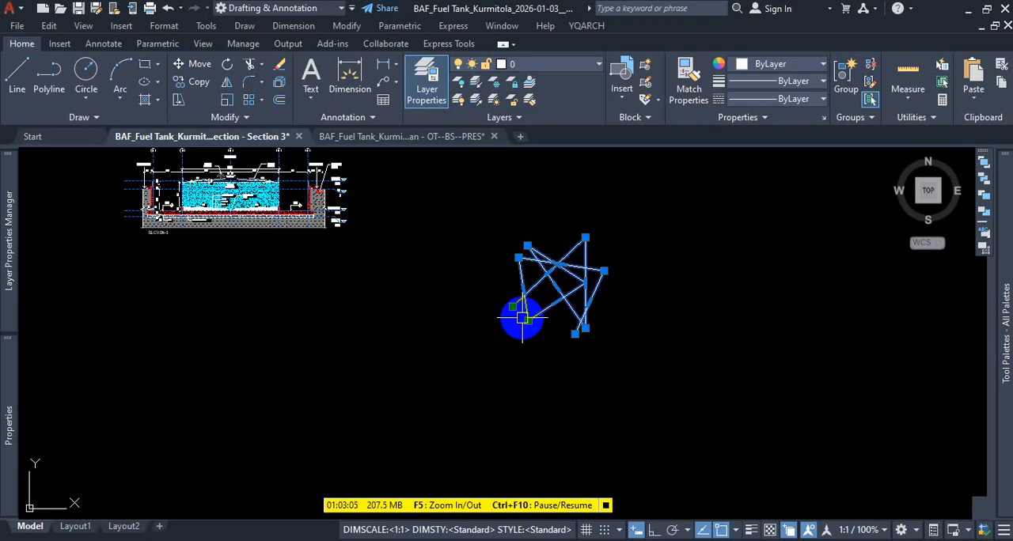
key(Escape)
key(Escape)
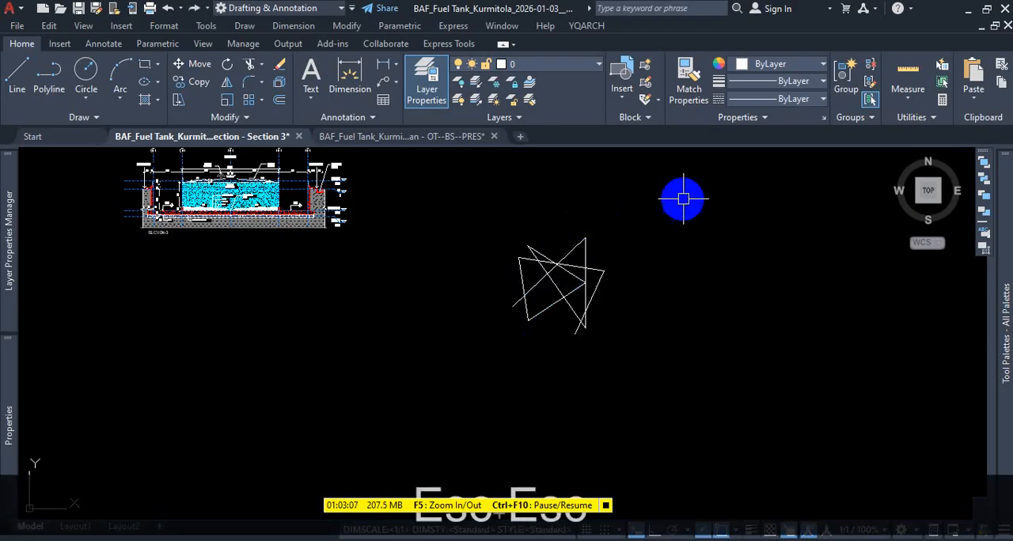
click(525, 278)
key(Delete)
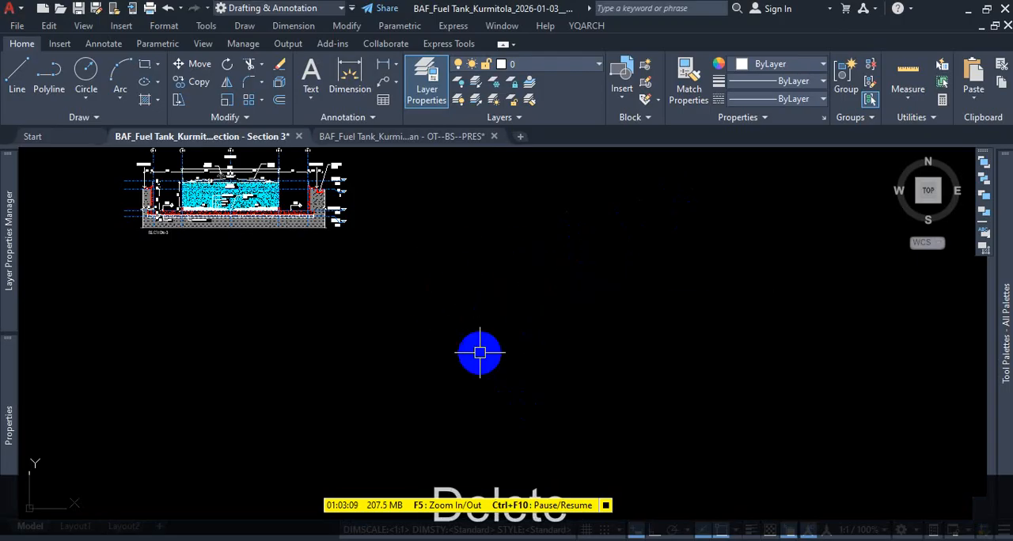
click(496, 540)
click(562, 540)
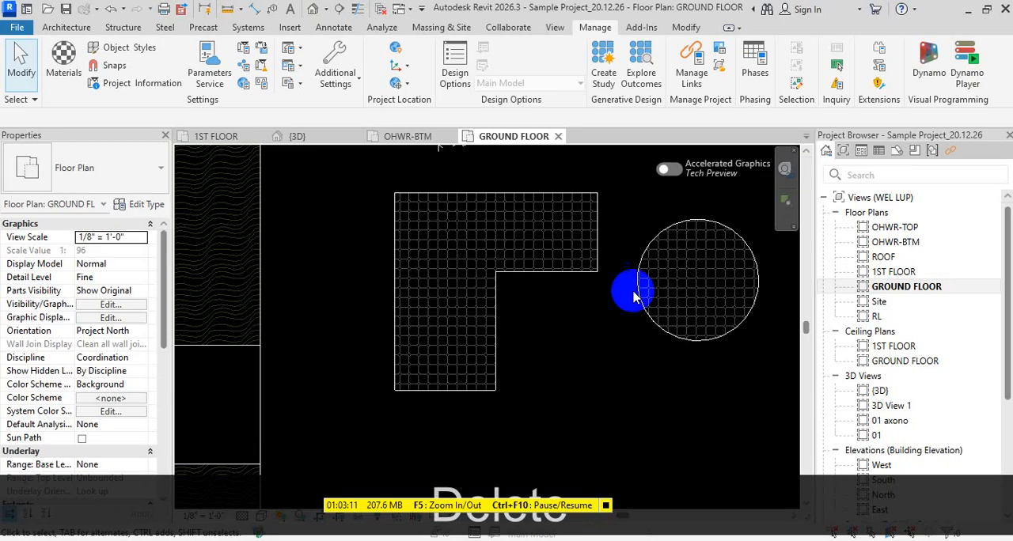
- Review the line and annotation entries in the additional settings and examine the model line weights table without changing it
click(333, 27)
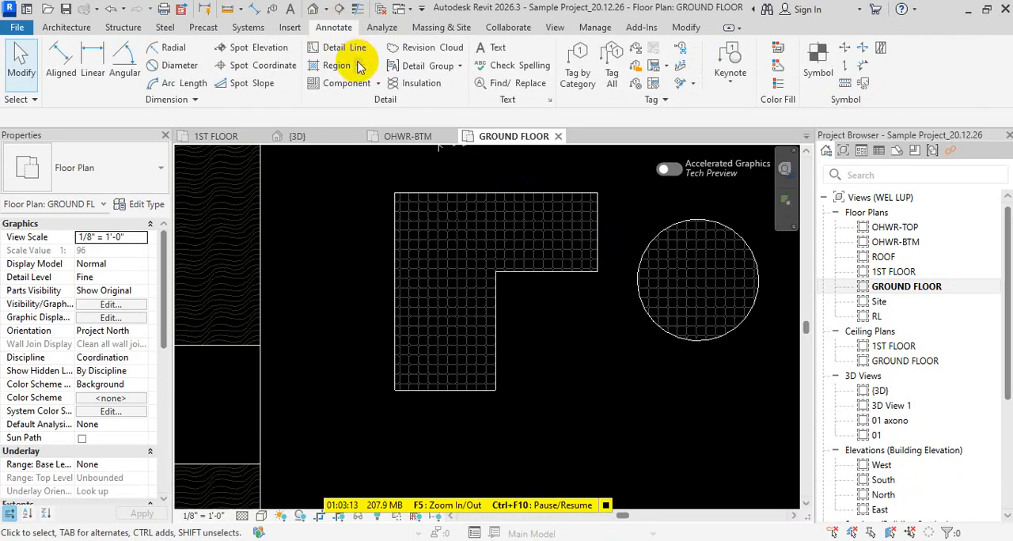
click(594, 27)
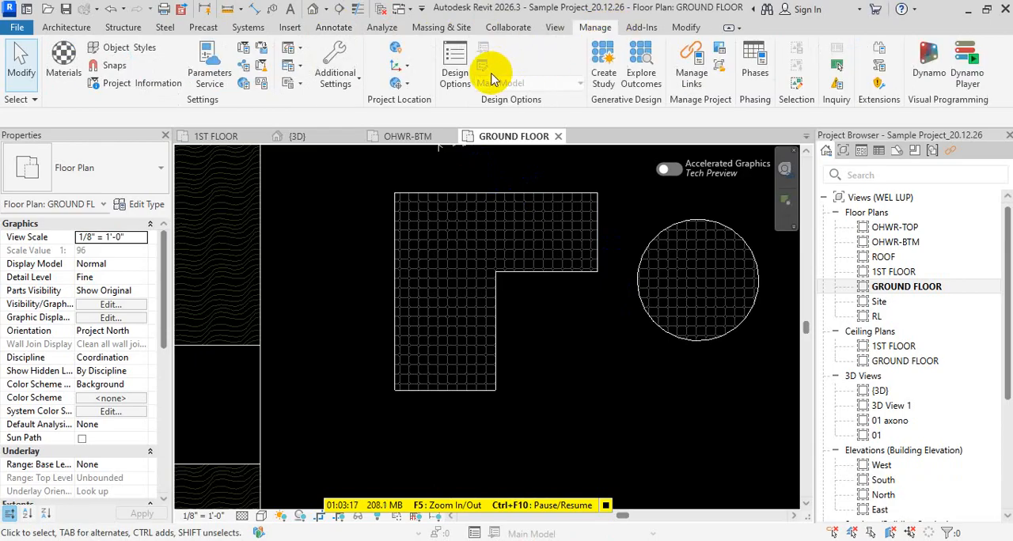
click(335, 76)
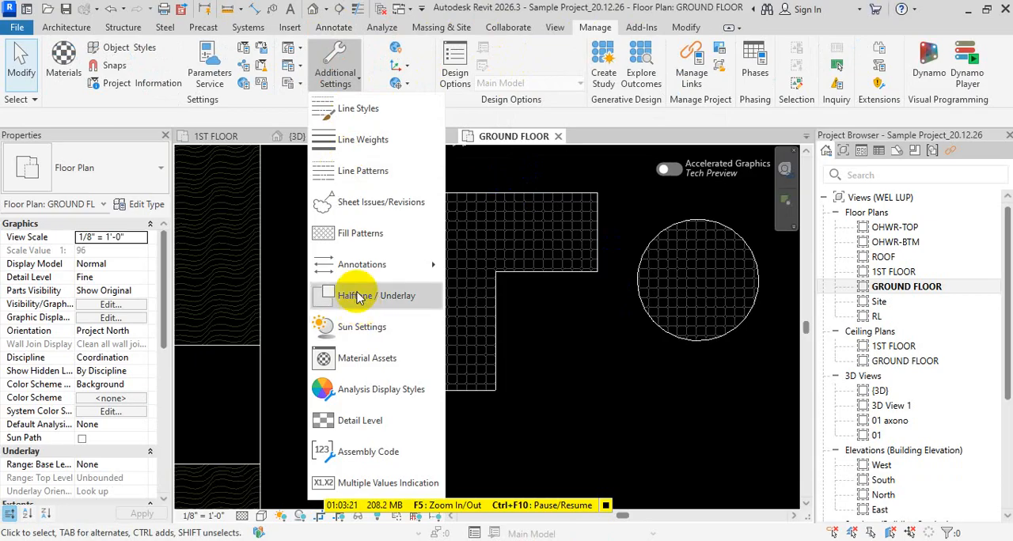
mouse_move(371, 264)
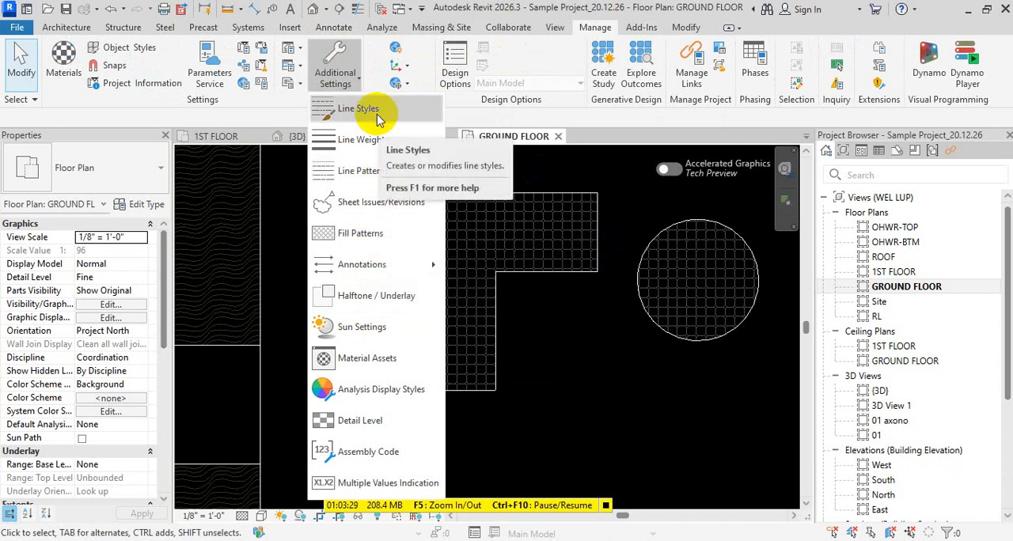
click(368, 139)
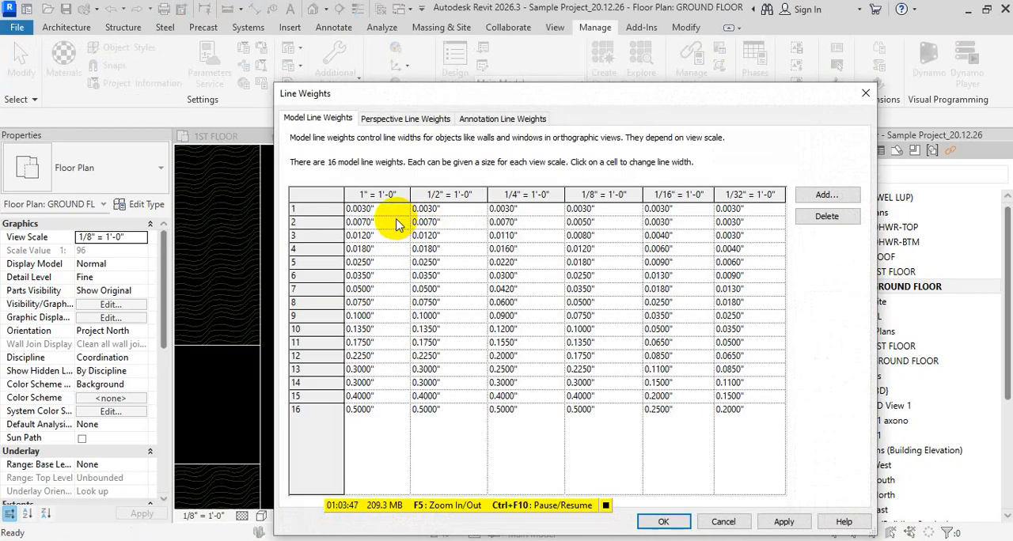
key(Escape)
key(Escape)
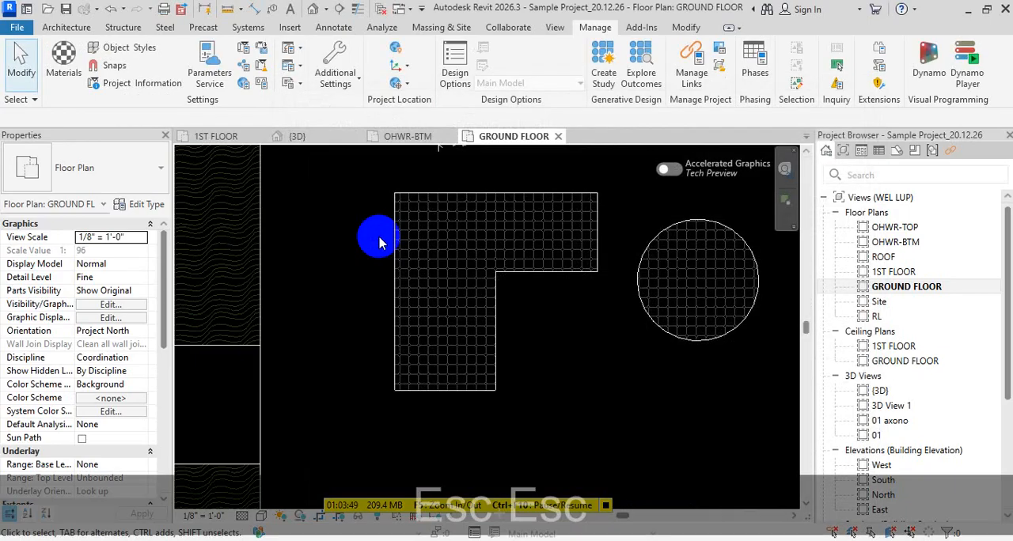
key(Escape)
key(Escape)
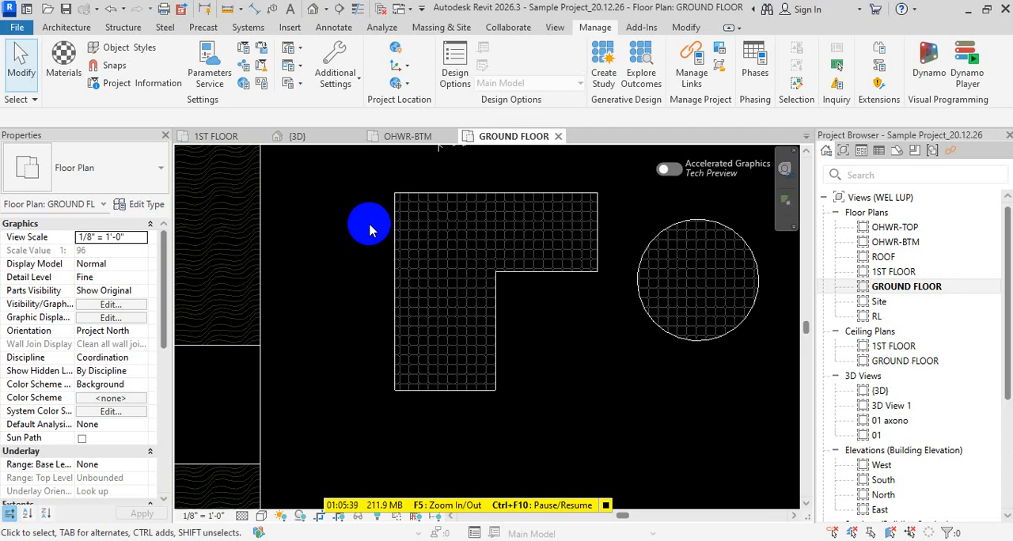
- Try adjusting the halftone brightness in the Halftone/Underlay settings, including a value of 53, and discard the changes
click(335, 75)
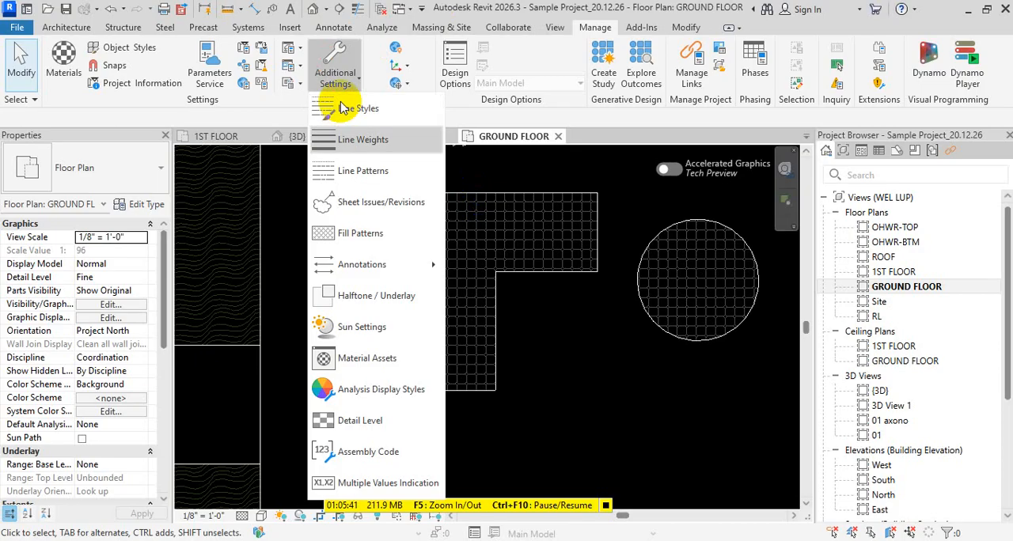
click(394, 294)
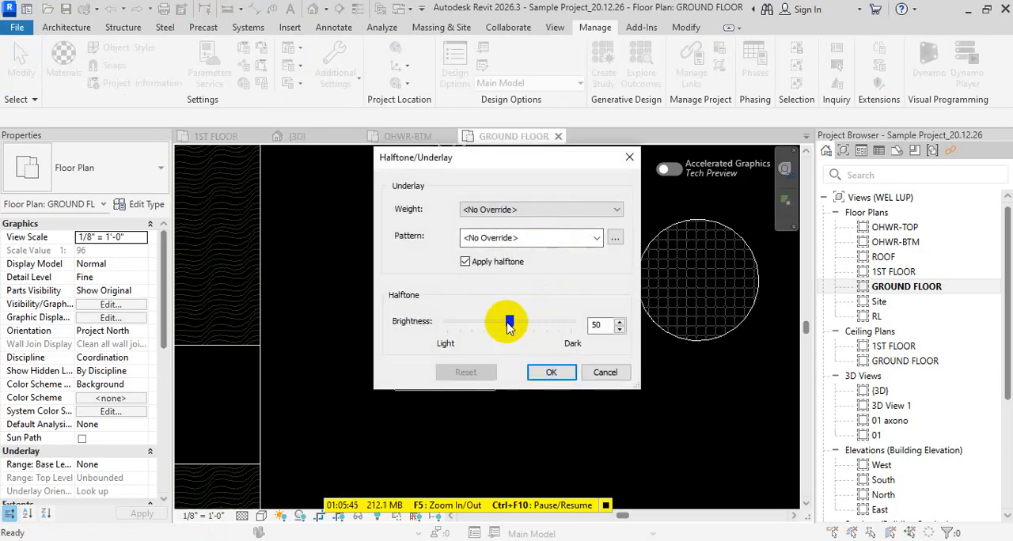
mouse_move(509, 324)
mouse_down()
mouse_move(533, 322)
mouse_move(475, 324)
mouse_move(512, 333)
mouse_up()
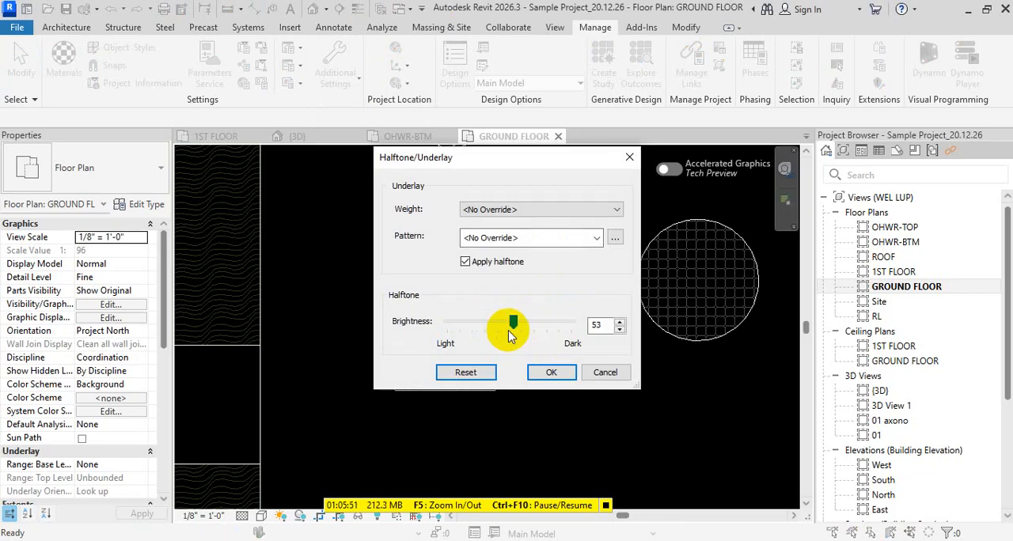
drag(511, 325, 491, 329)
click(605, 372)
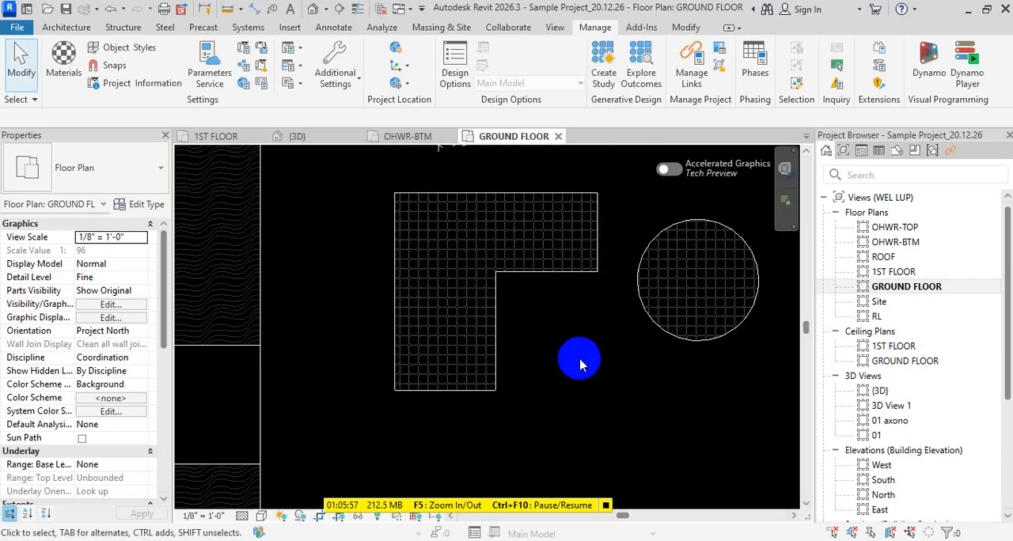
click(335, 72)
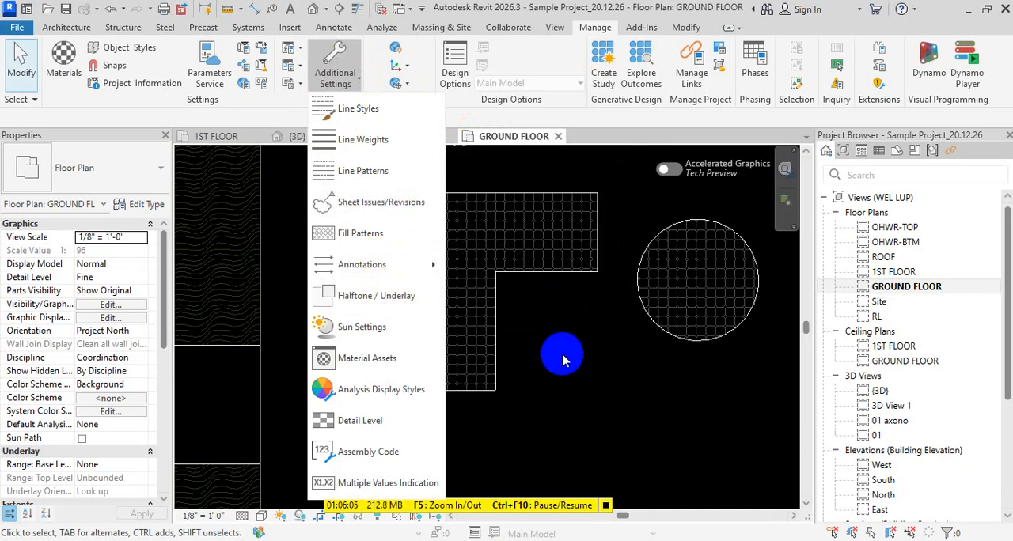
click(562, 348)
click(502, 346)
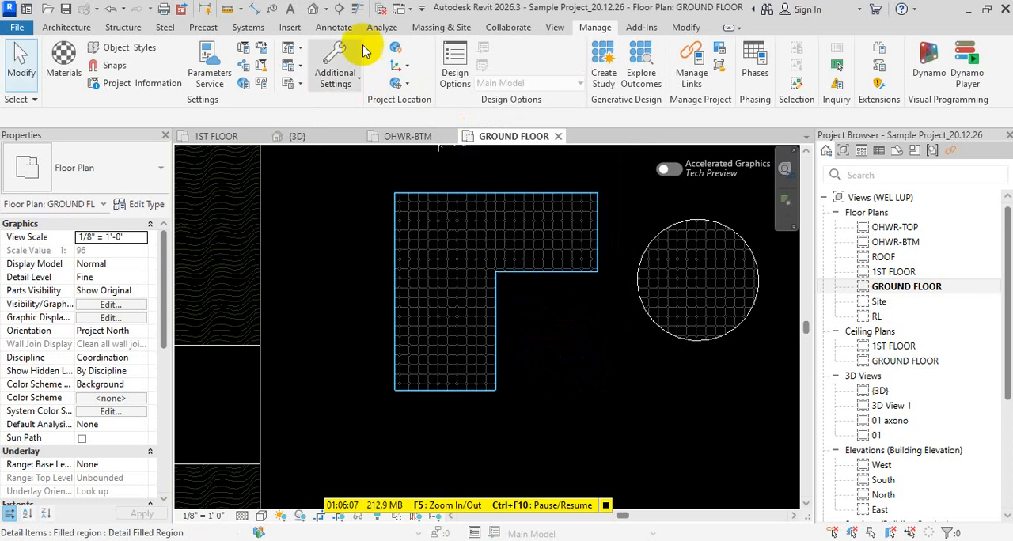
- Open the Project Information, enlarge its dialog, and review the issue date, status, client, address, project name and project number fields
click(139, 89)
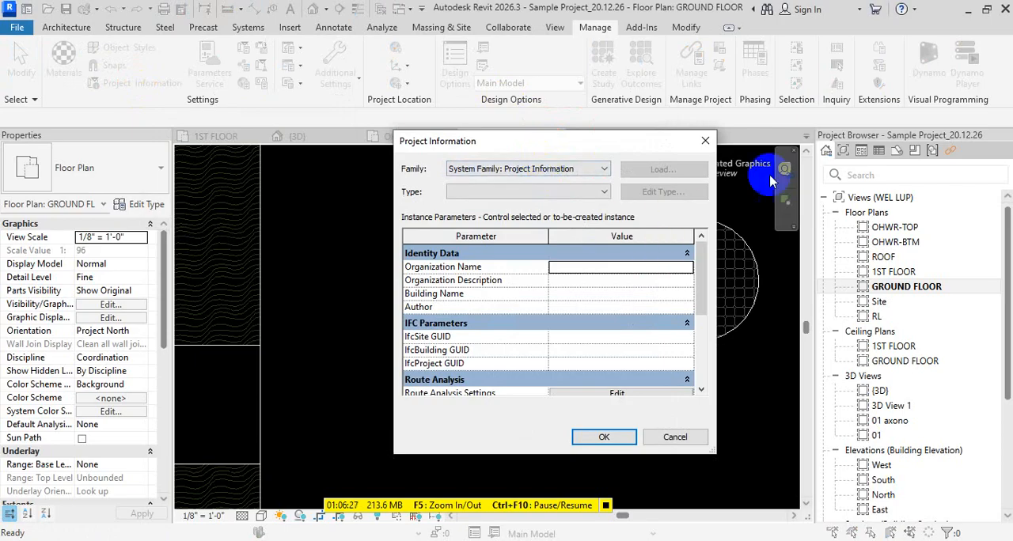
drag(665, 151, 592, 28)
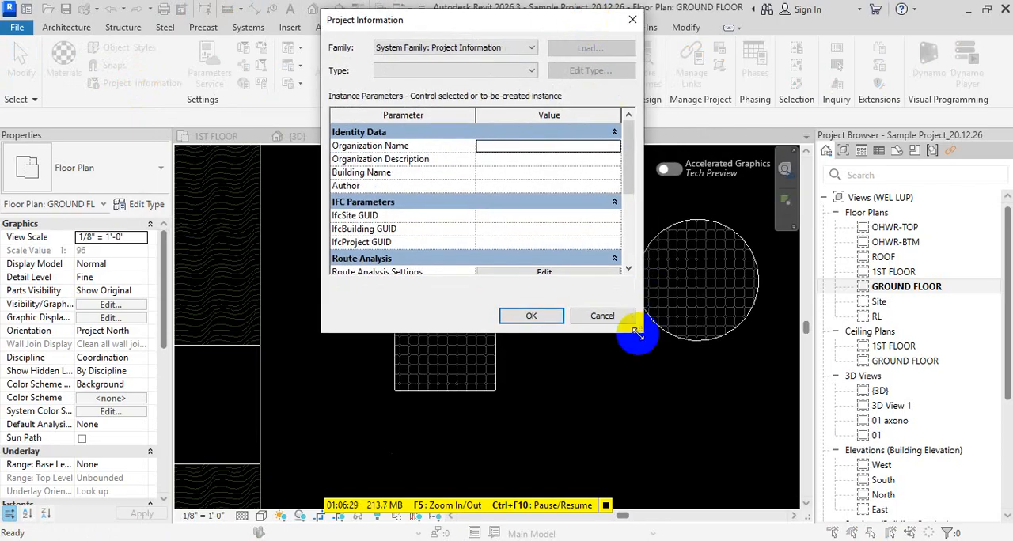
drag(643, 336, 699, 532)
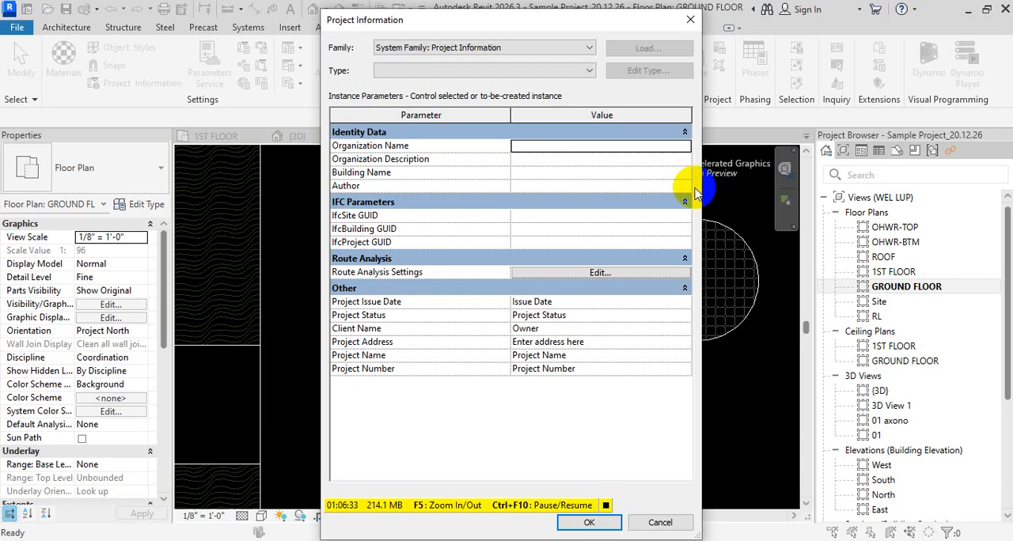
click(625, 302)
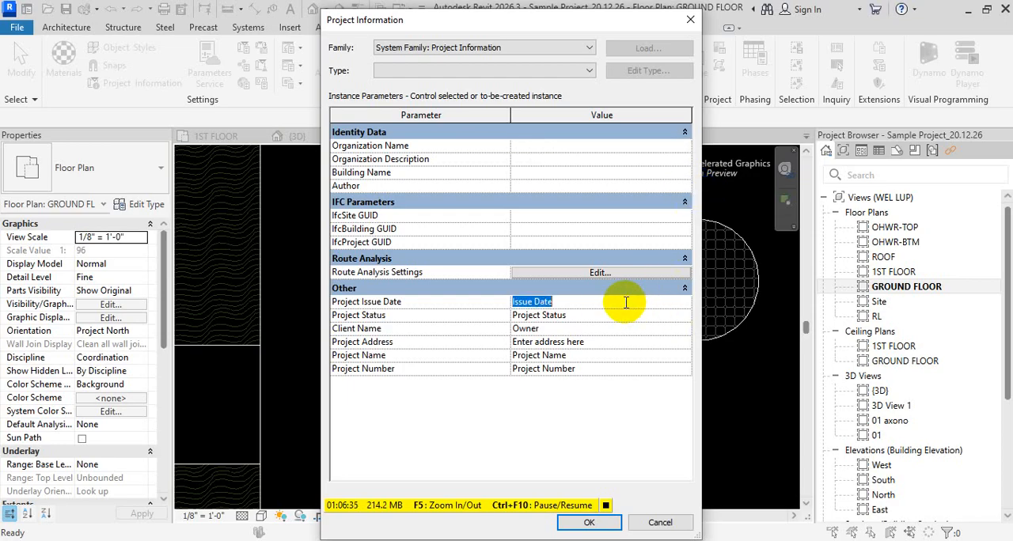
click(630, 316)
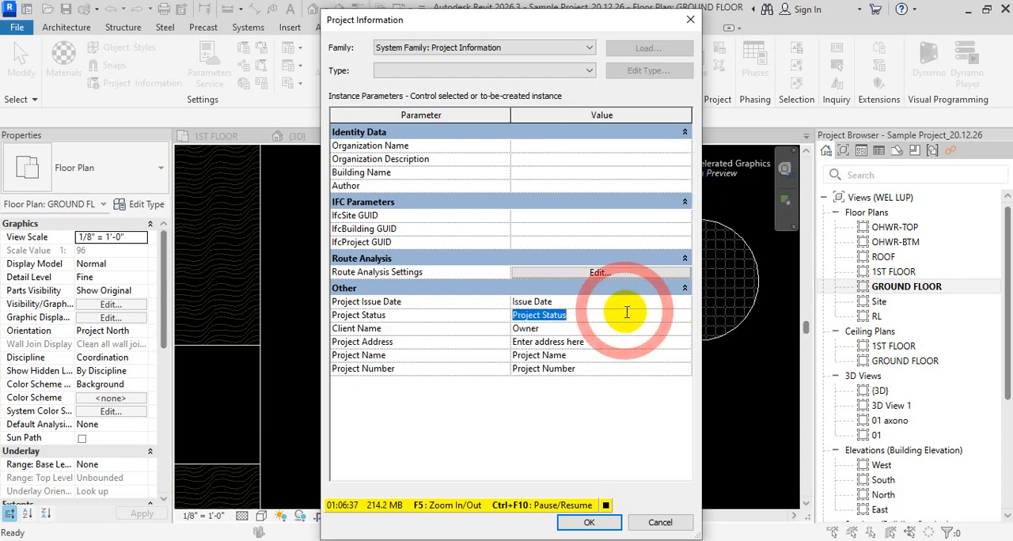
click(636, 328)
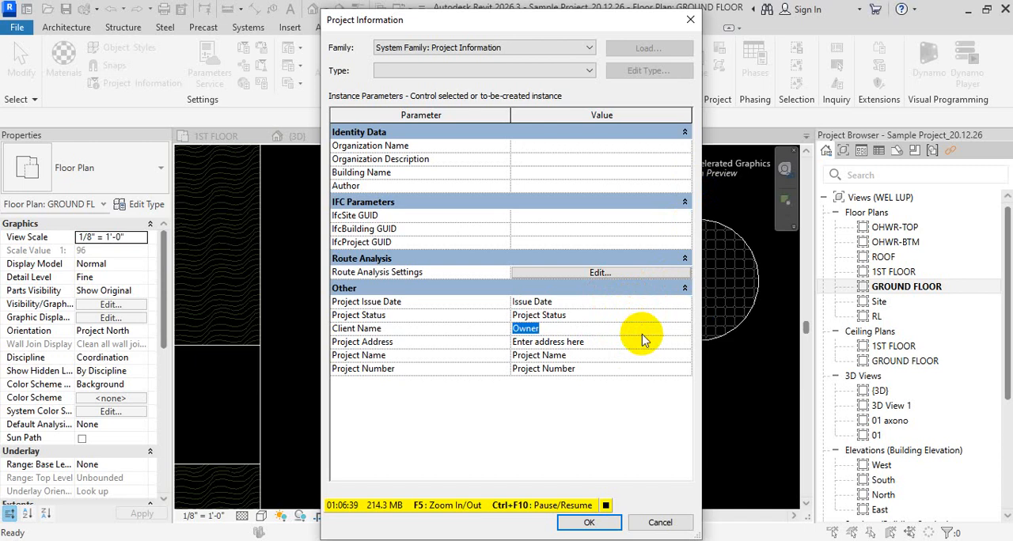
click(646, 343)
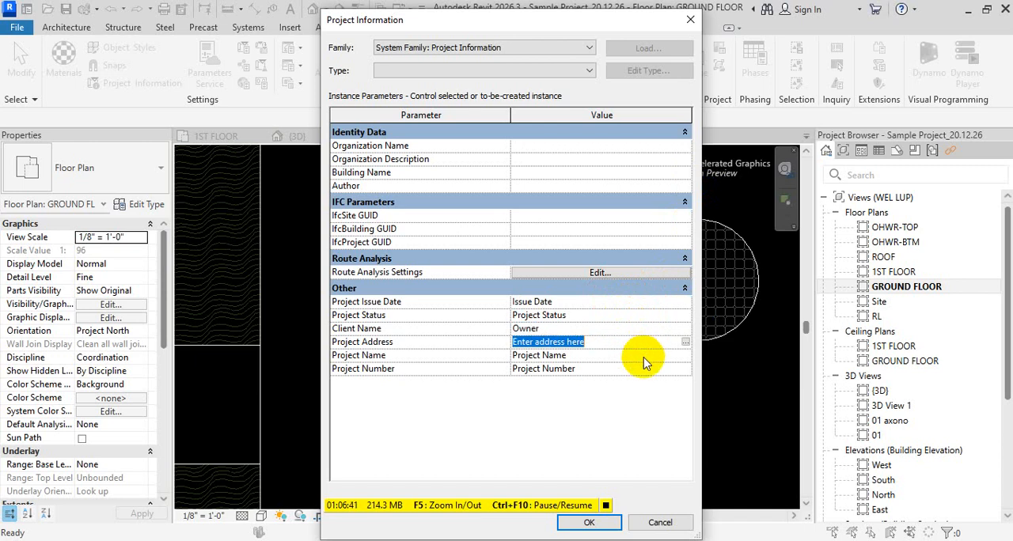
click(643, 358)
click(646, 370)
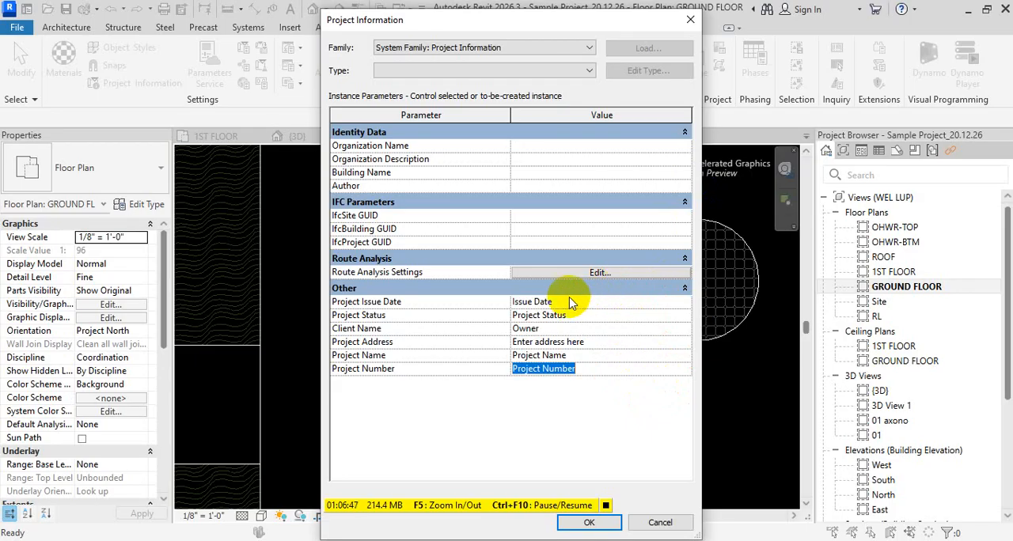
- Review the organization description, building name and author fields in the project information, and close it without changes
click(554, 170)
click(546, 186)
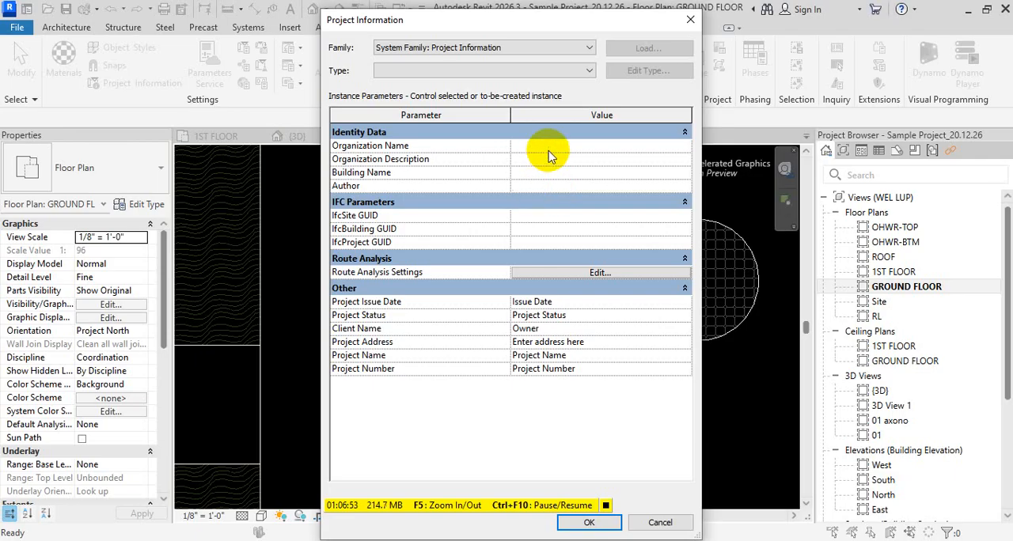
click(544, 154)
click(547, 185)
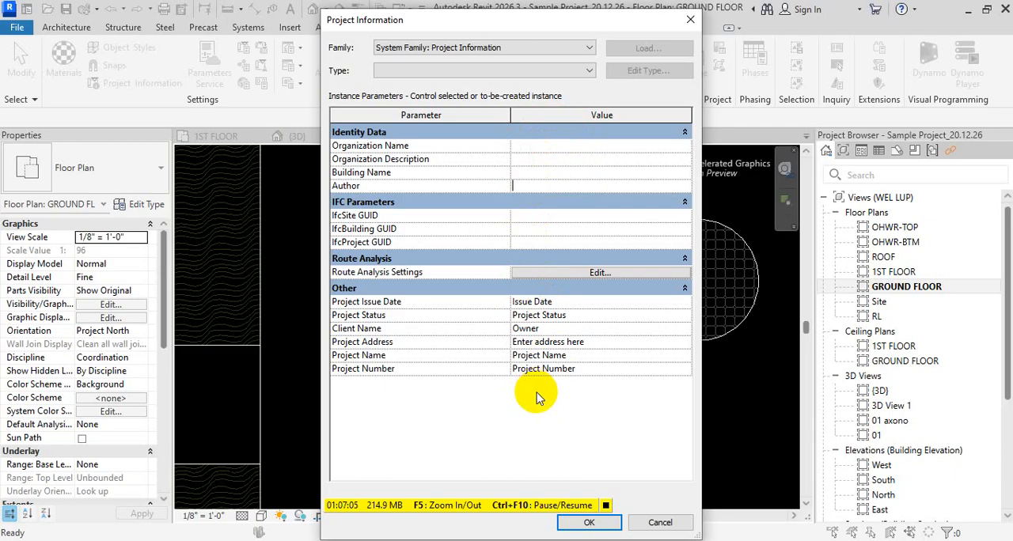
key(Escape)
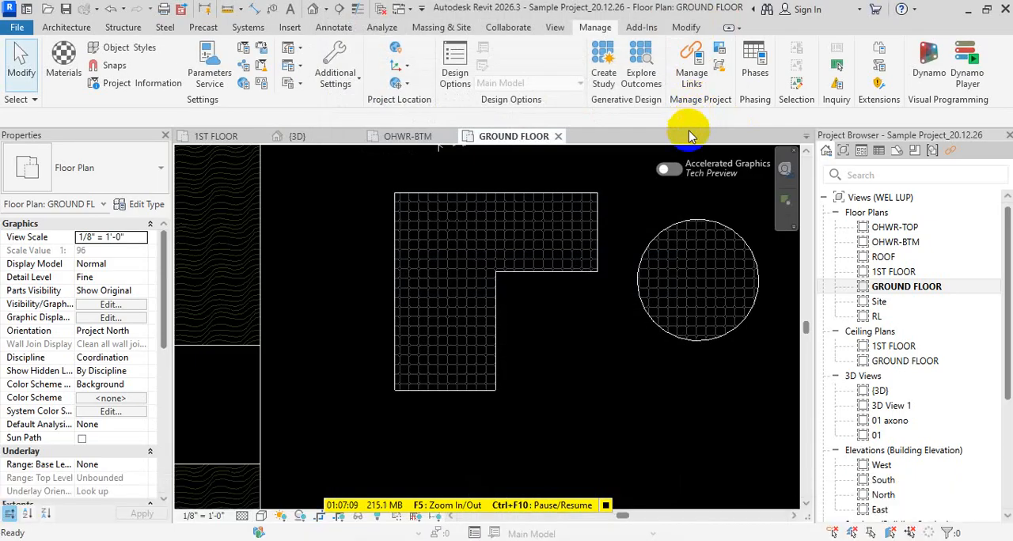
click(729, 238)
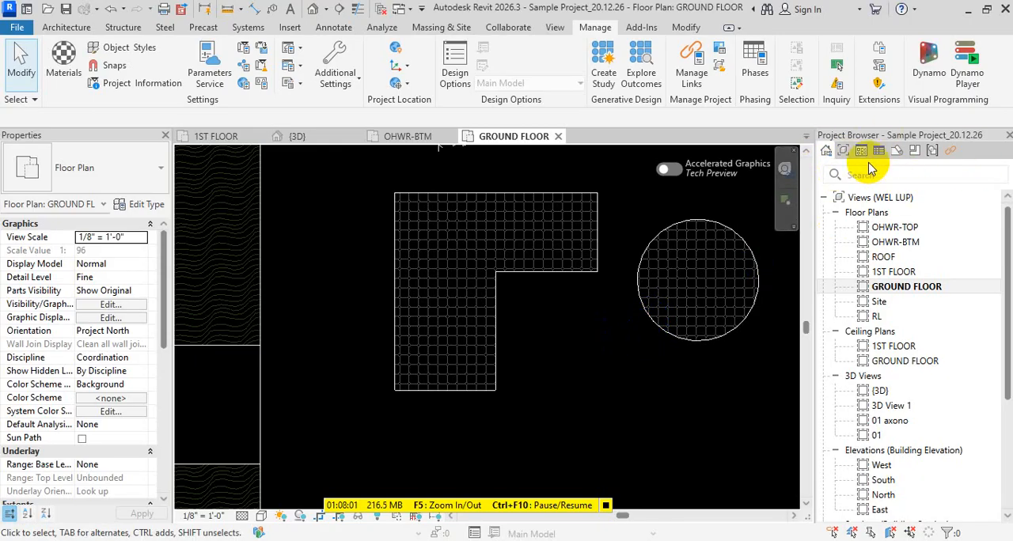
- Examine the project browser's categories: views, legends, schedules, sheets, families and groups
click(847, 152)
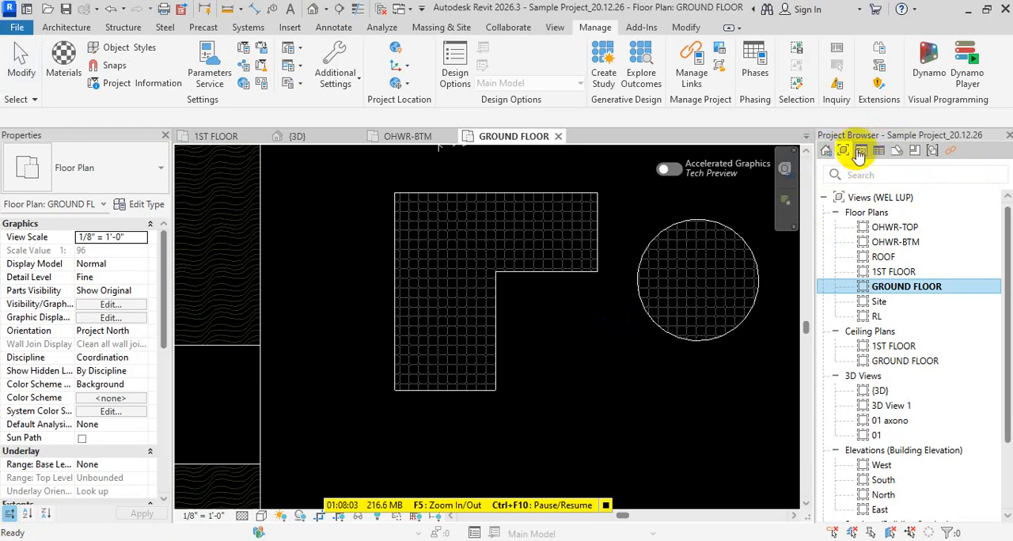
click(860, 152)
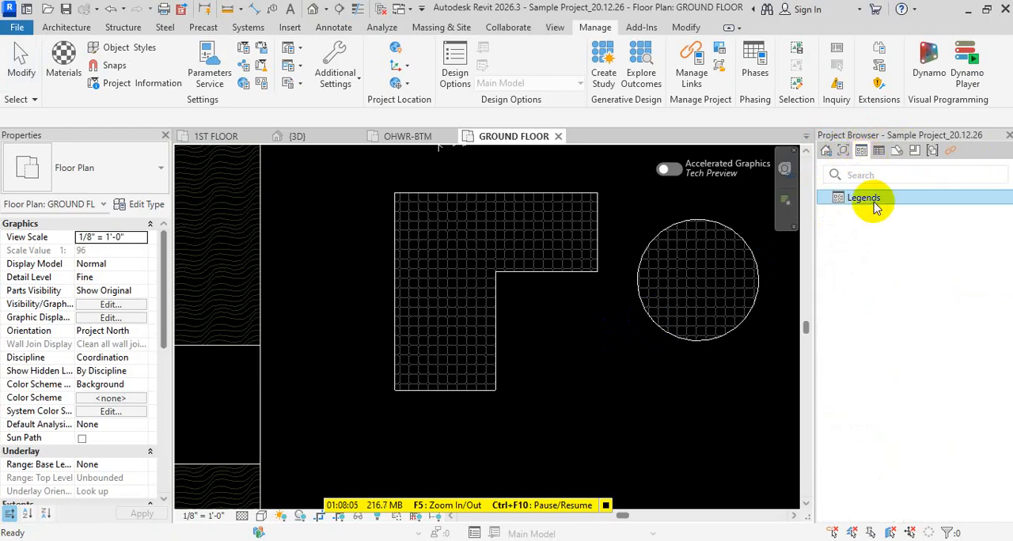
click(879, 151)
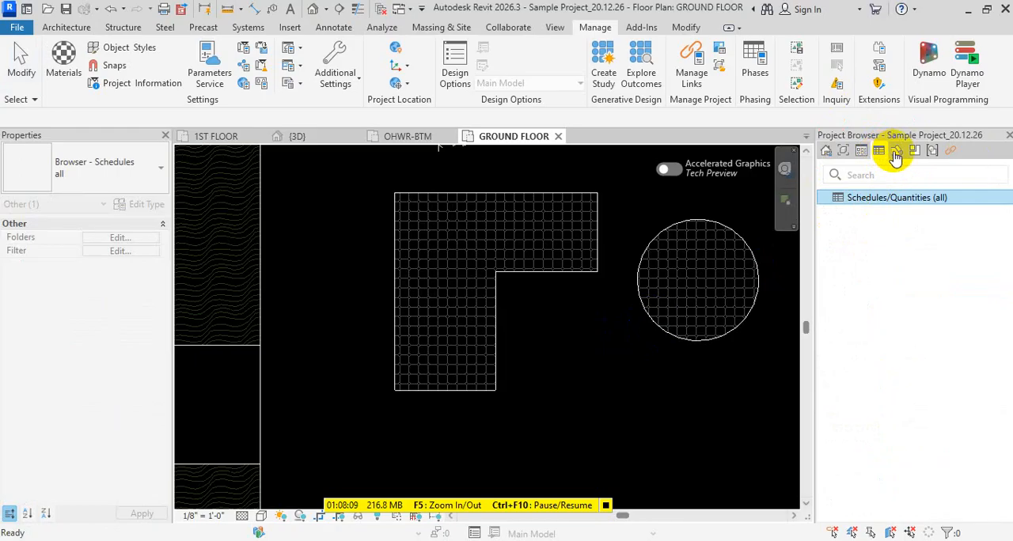
click(896, 152)
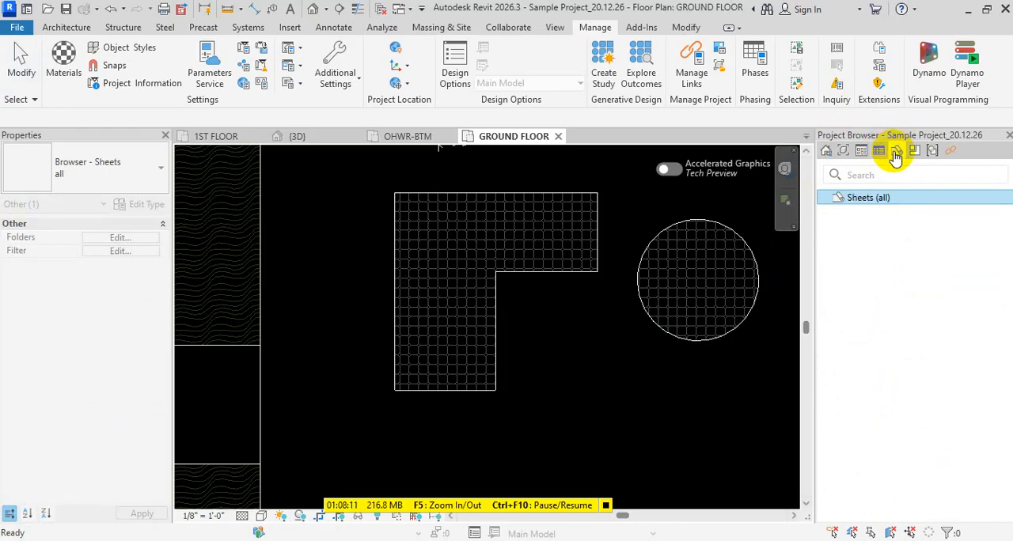
click(914, 151)
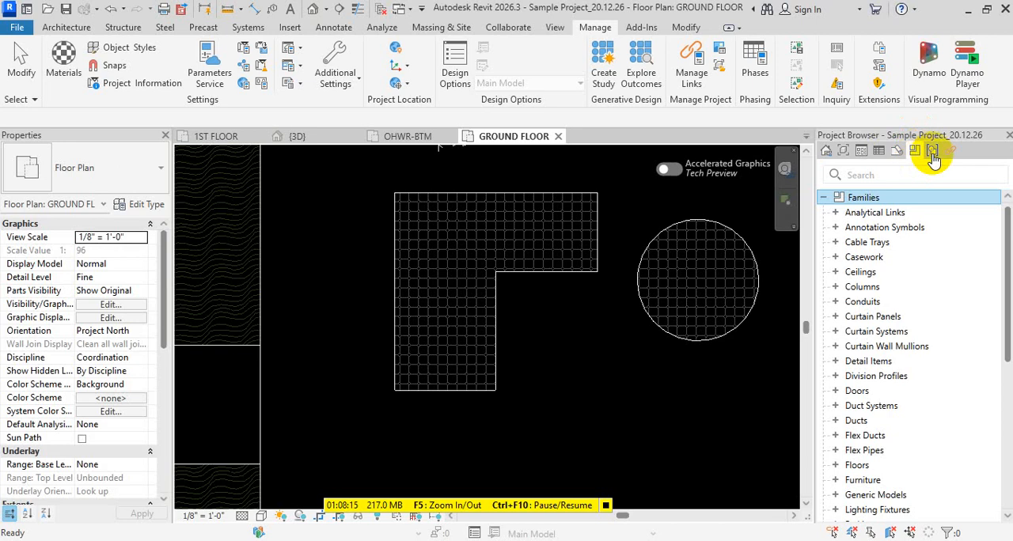
click(931, 152)
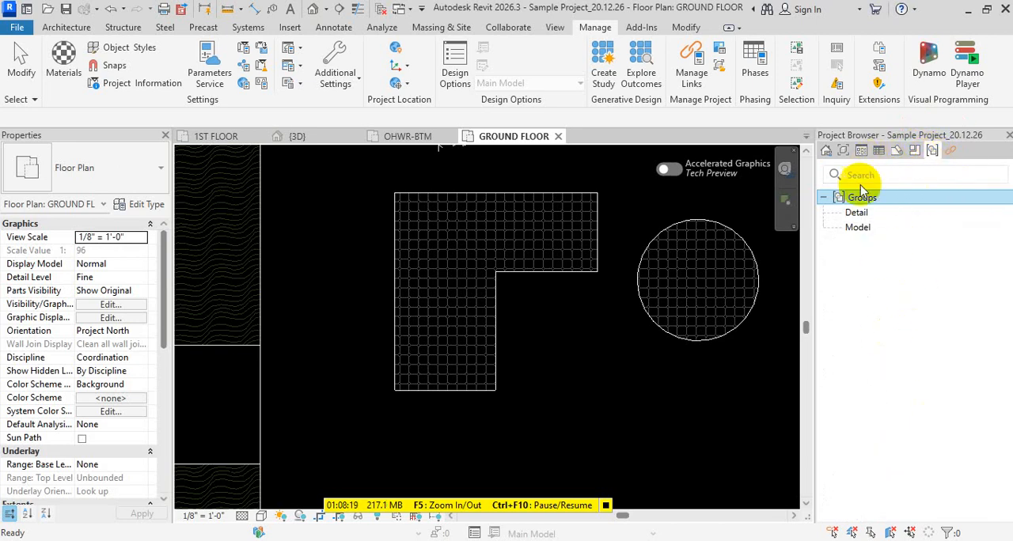
click(921, 326)
click(843, 150)
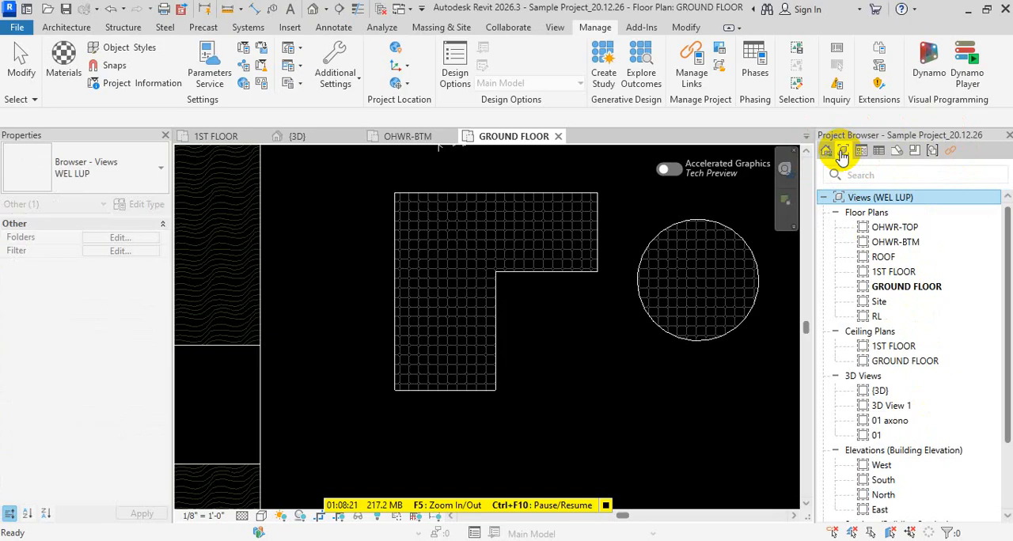
click(897, 153)
click(861, 152)
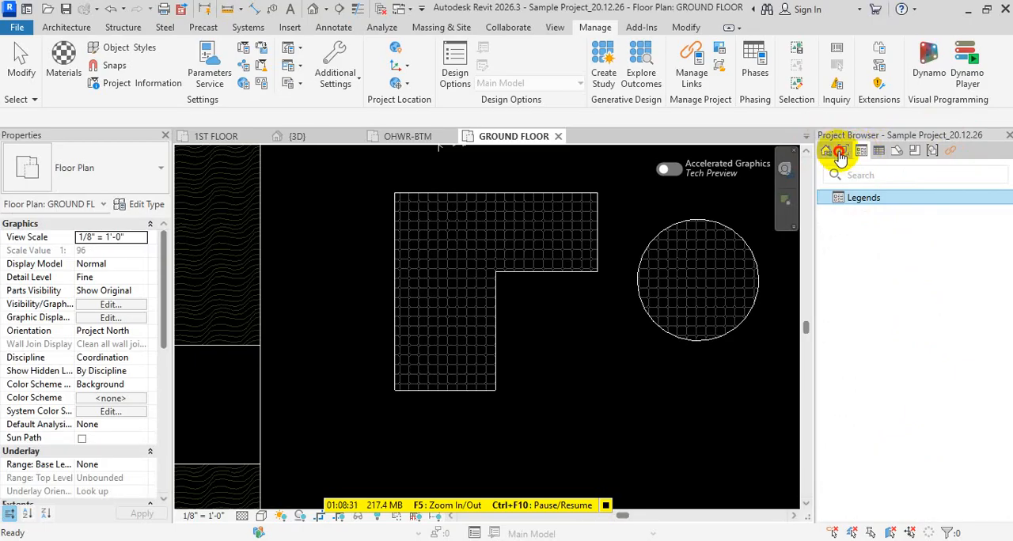
click(843, 151)
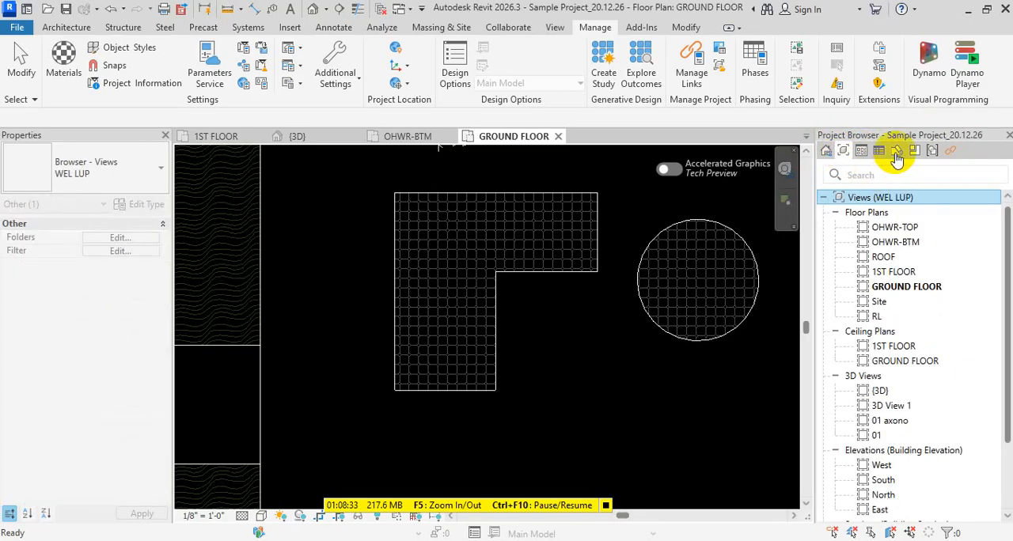
- Create a new sheet using the E1 30x42 Horizontal titleblock
click(897, 153)
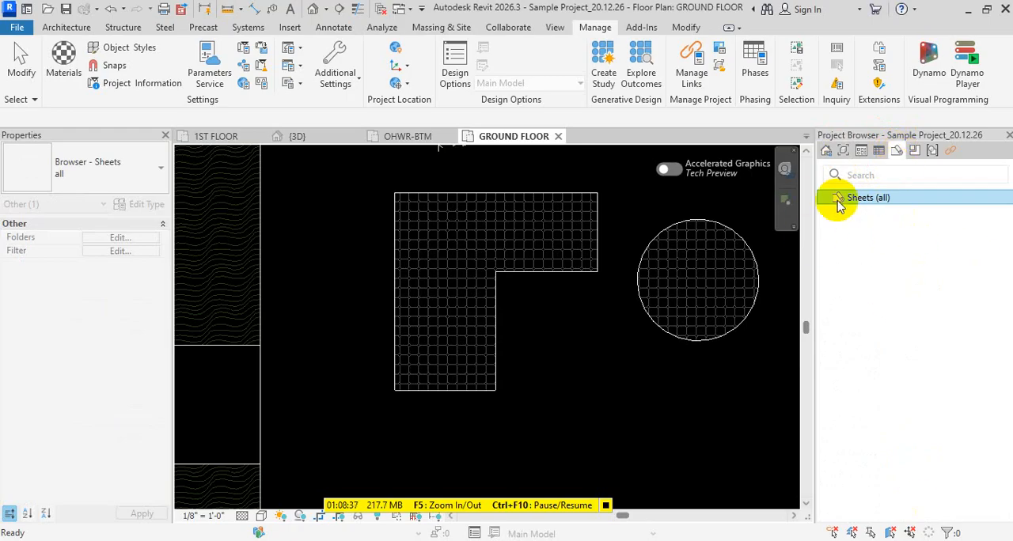
right_click(864, 197)
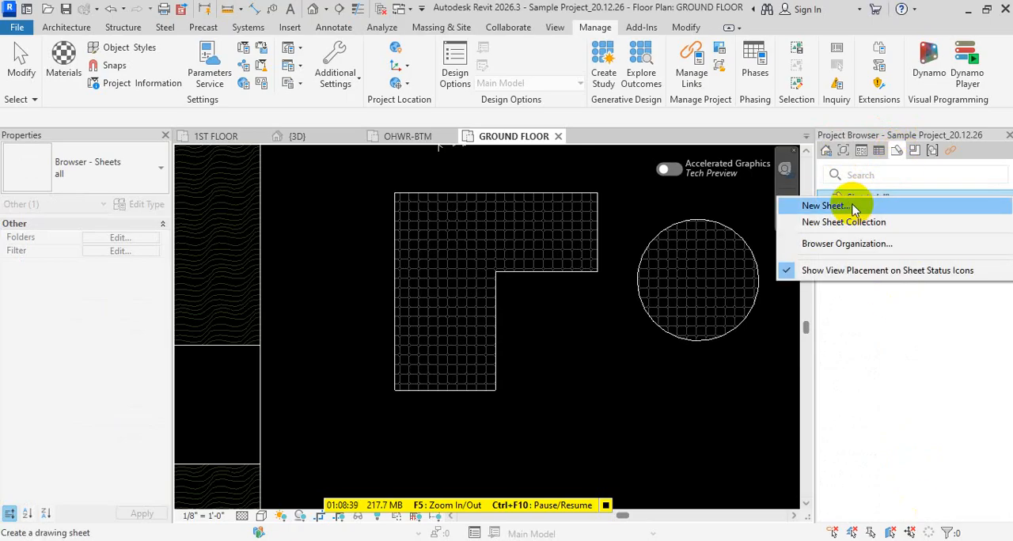
click(854, 208)
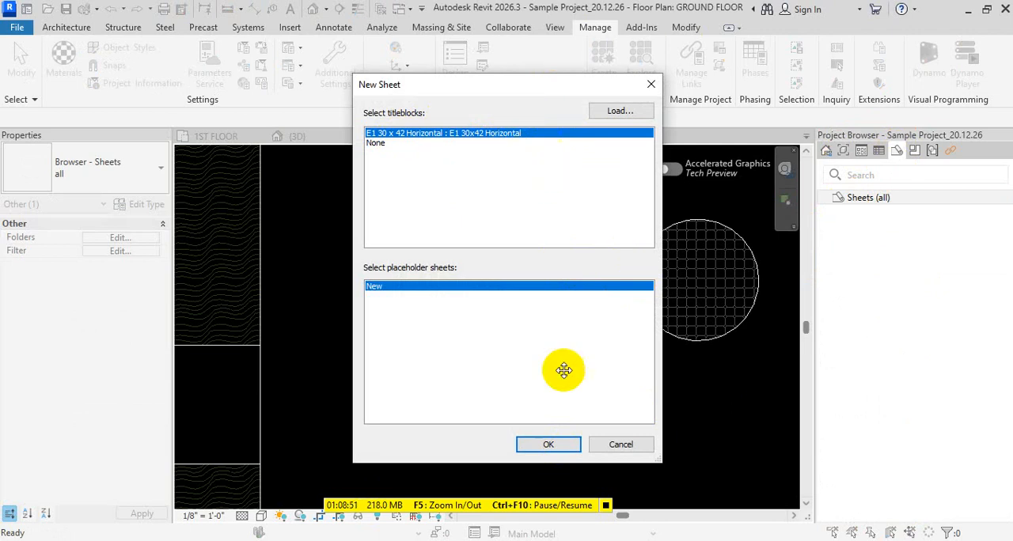
click(547, 444)
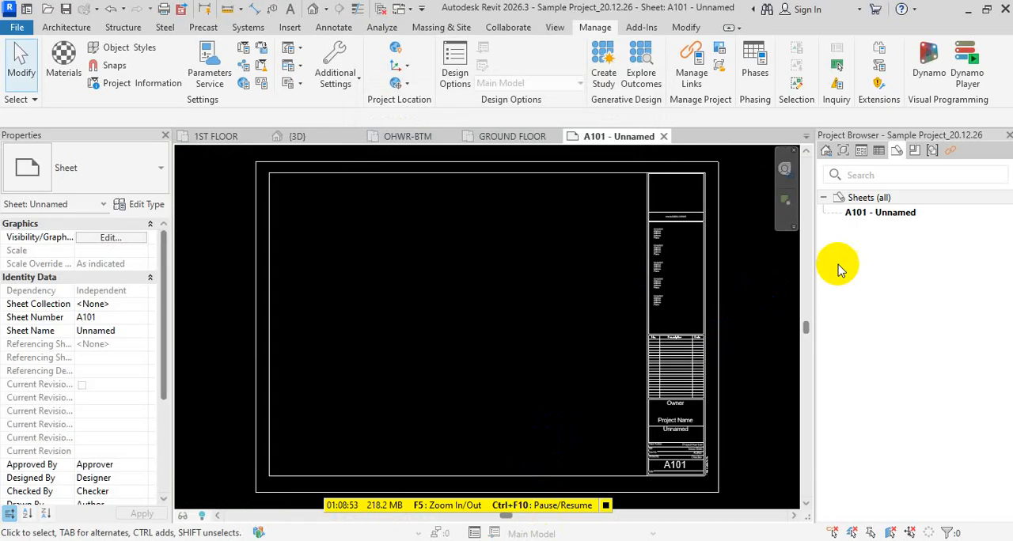
scroll(554, 380, down, 3)
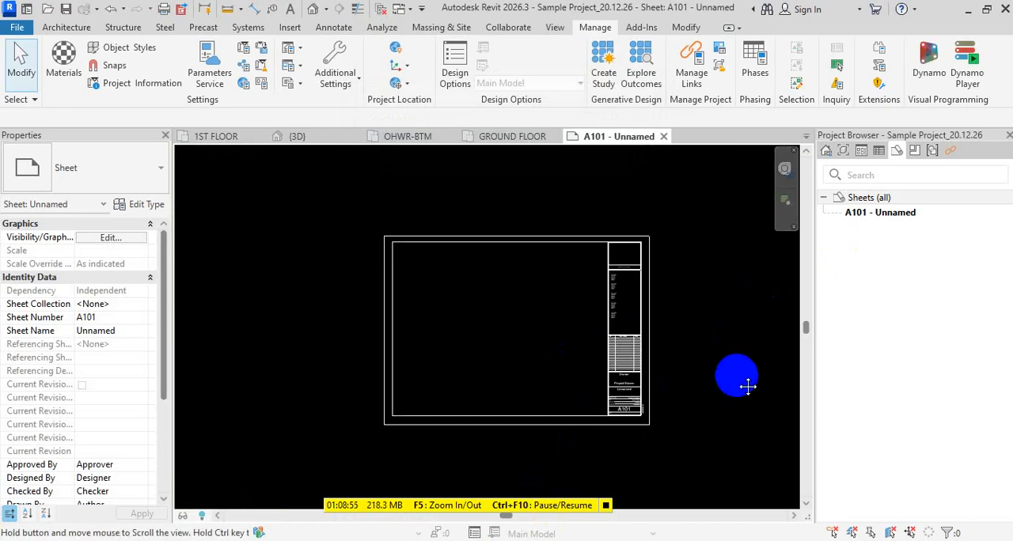
middle_click(744, 381)
middle_click(744, 382)
click(911, 214)
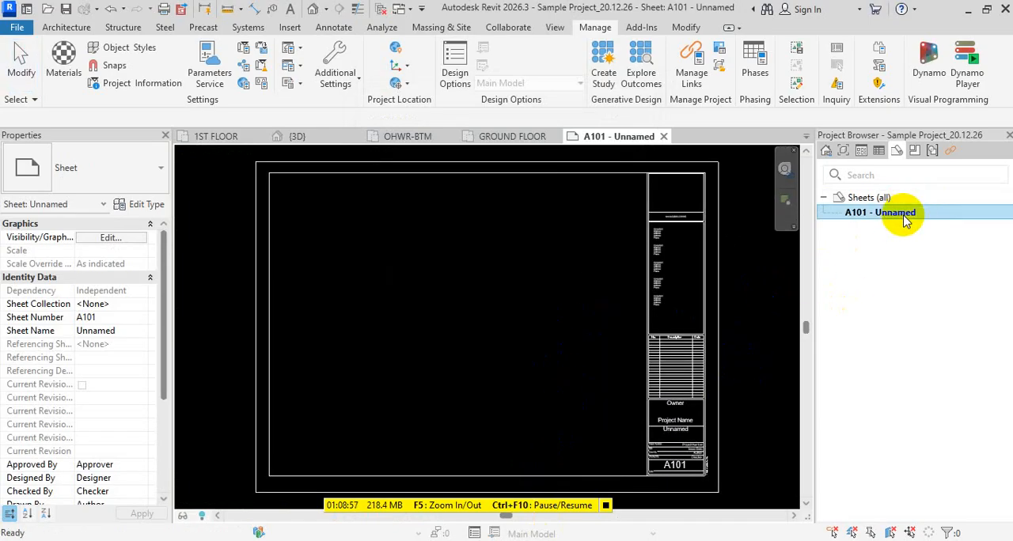
double_click(906, 214)
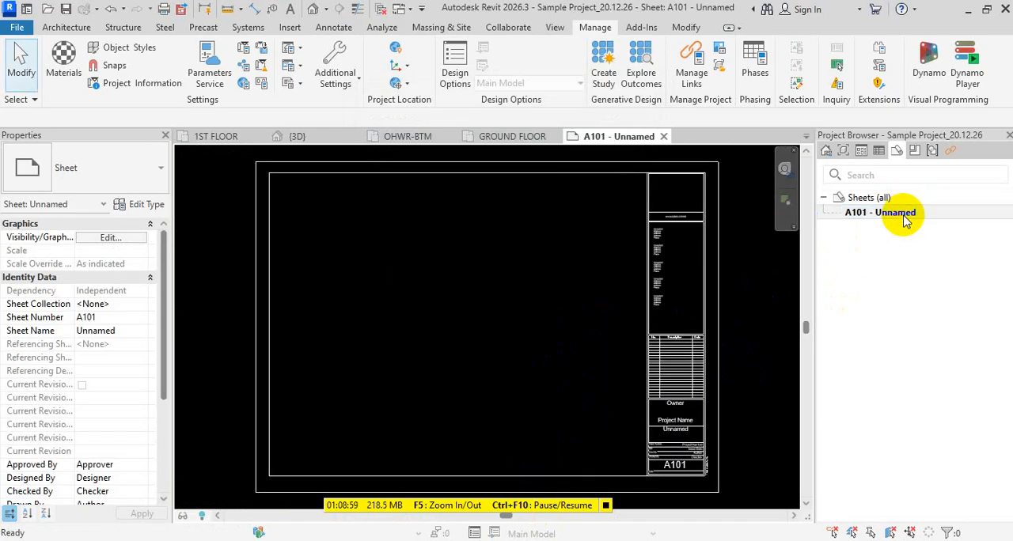
key(F2)
right_click(905, 216)
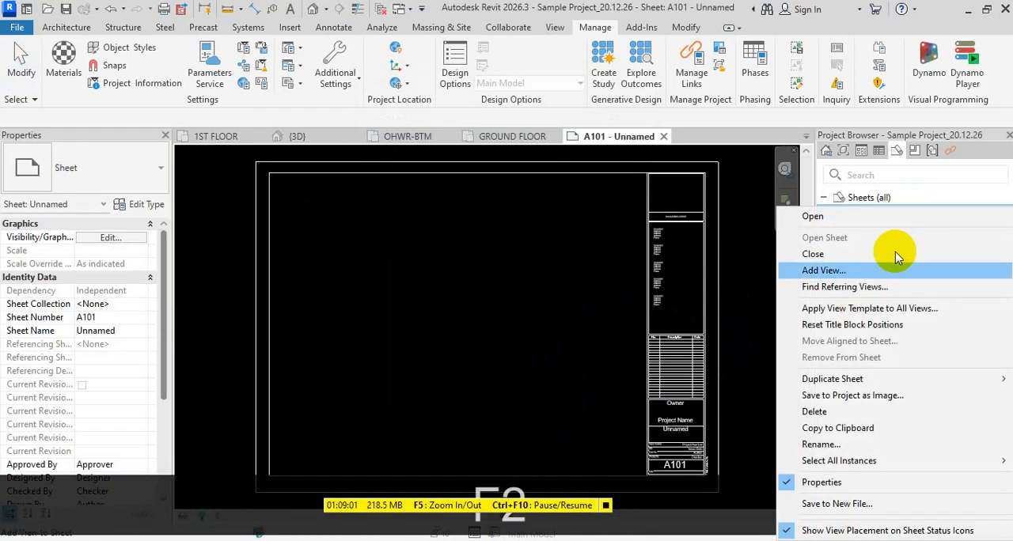
click(728, 312)
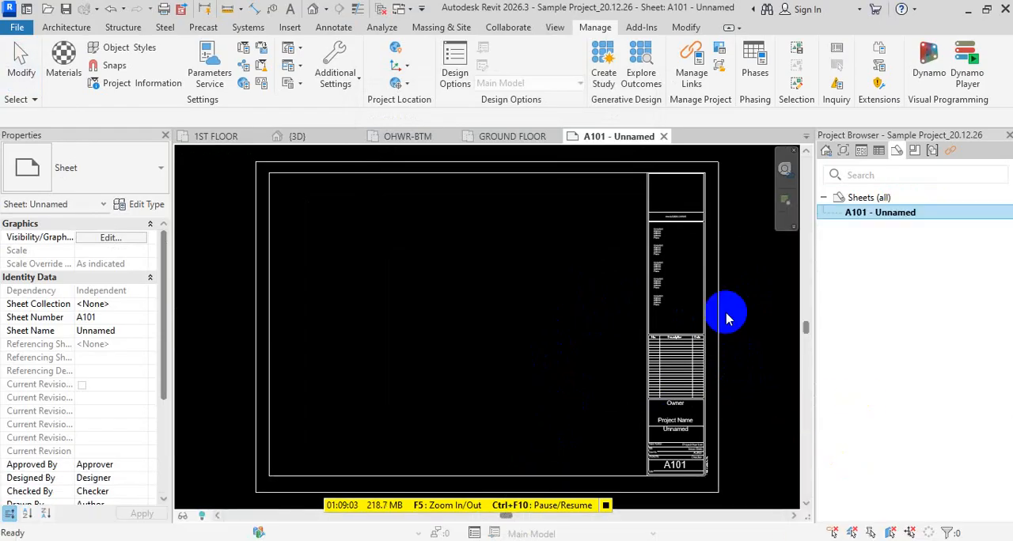
key(Escape)
key(Escape)
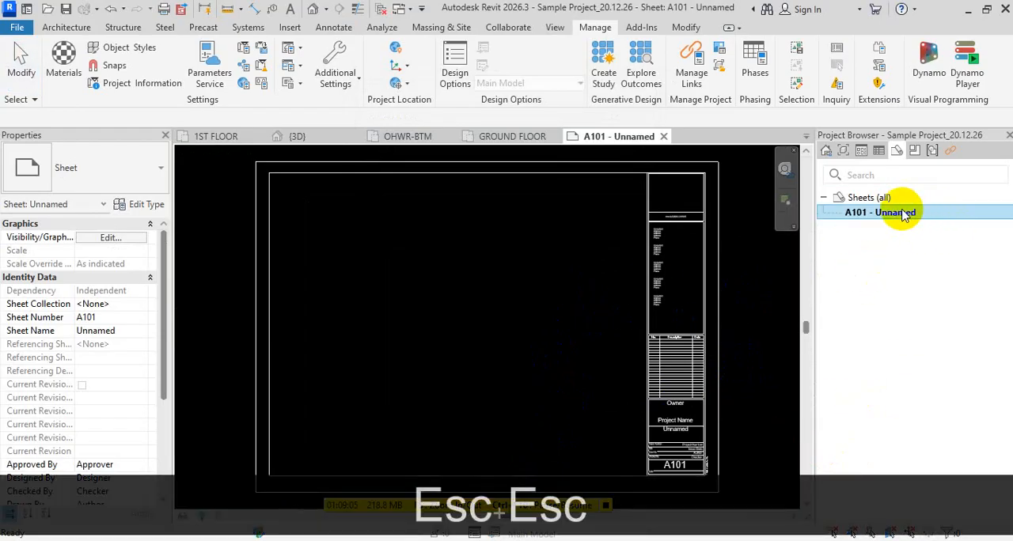
- Rename sheet A101 as TOP SHEET, keeping its sheet number
right_click(924, 210)
click(837, 445)
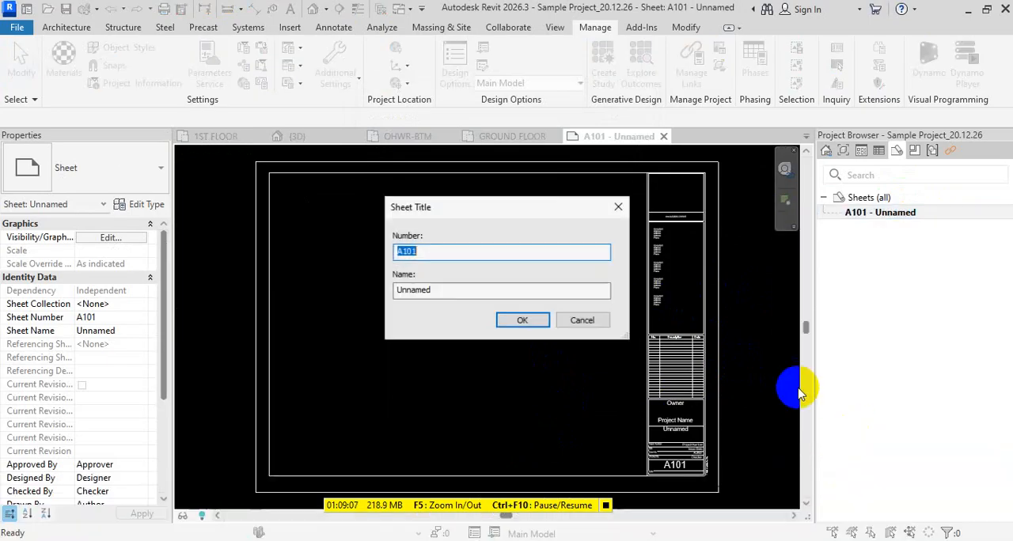
drag(502, 204, 593, 219)
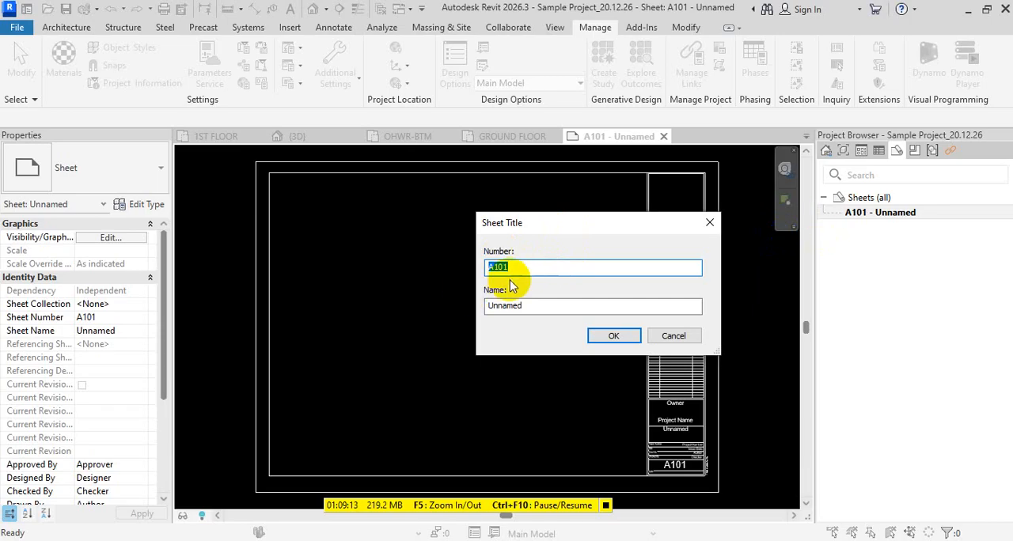
click(536, 308)
drag(536, 308, 404, 311)
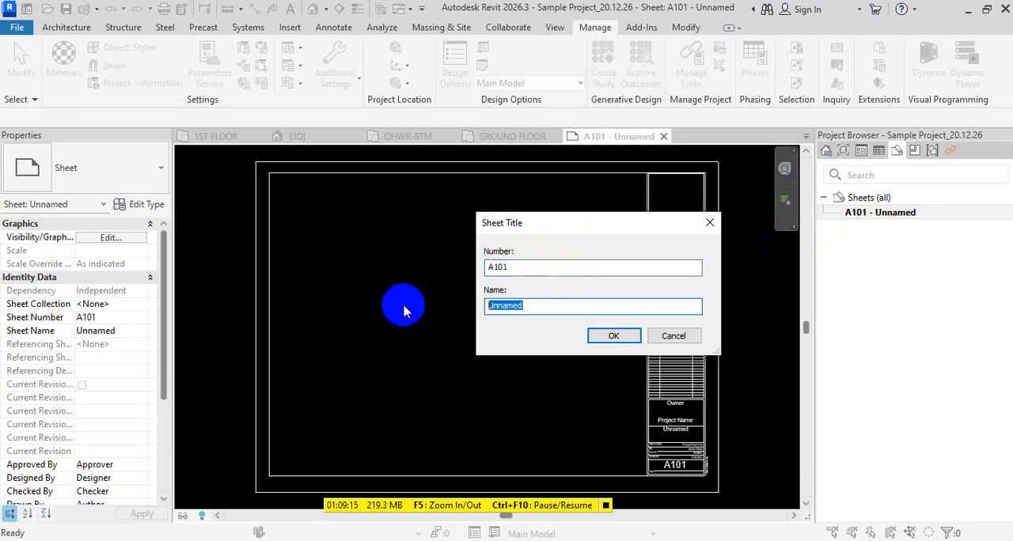
text(TOP )
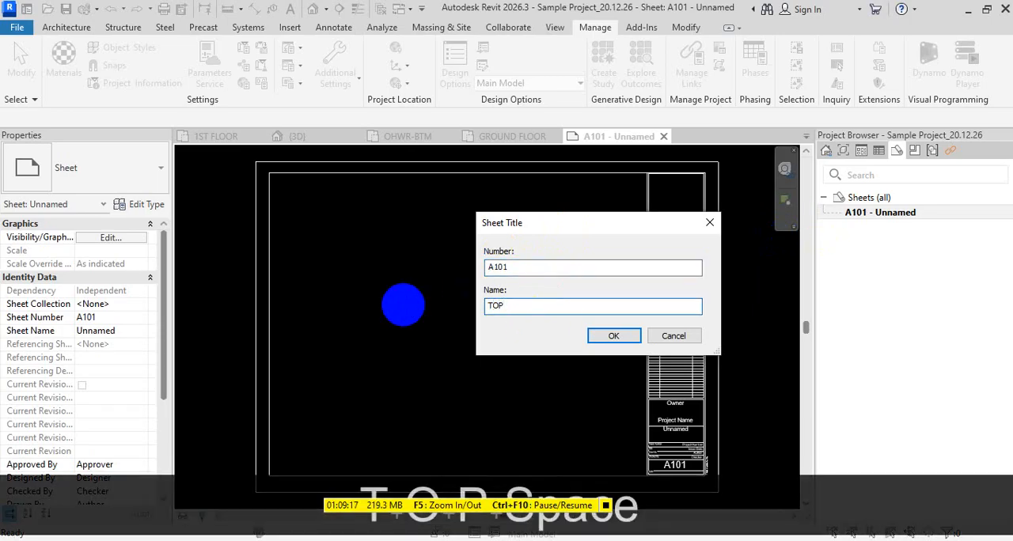
text(SHEE)
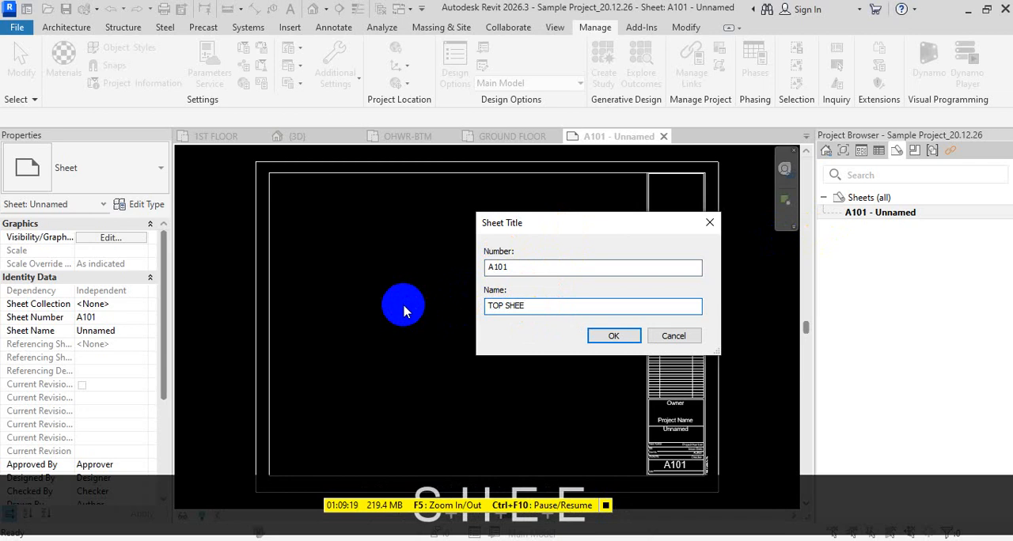
text(T)
click(629, 336)
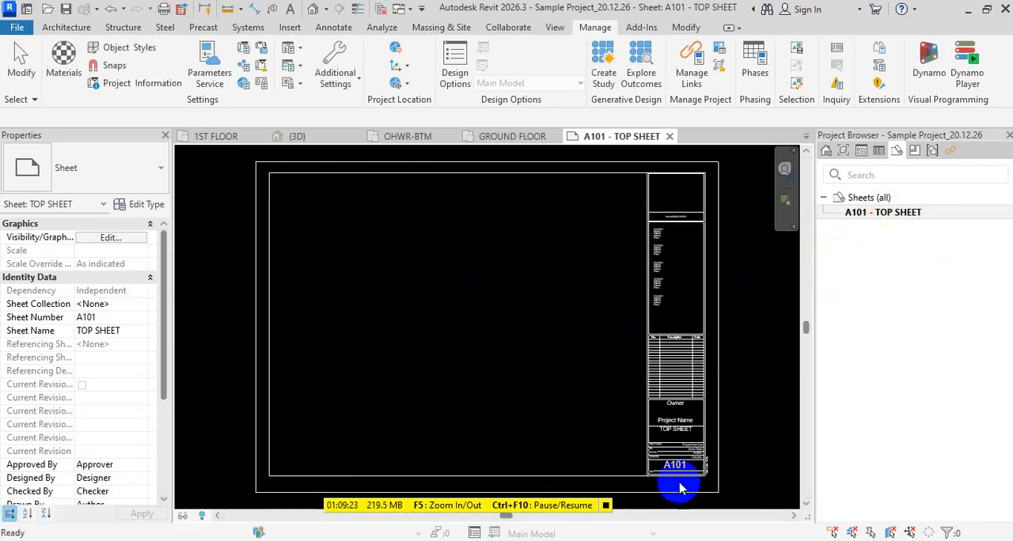
- Examine the A101 title block's sheet name, project name, number, date, drawn-by and checked-by fields
scroll(673, 470, up, 3)
scroll(684, 415, up, 2)
middle_drag(682, 420, 626, 228)
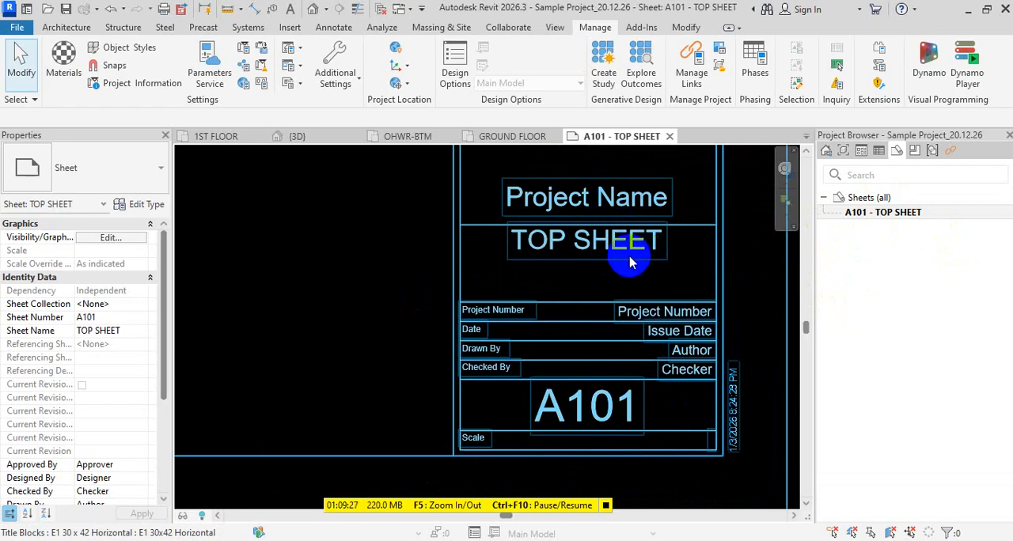
scroll(609, 281, down, 2)
scroll(599, 279, up, 3)
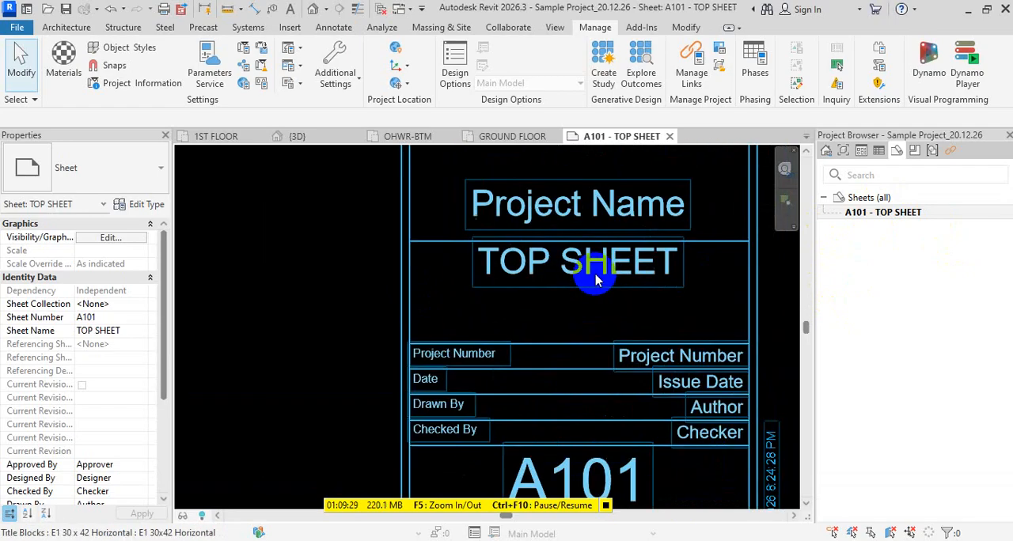
scroll(668, 289, down, 2)
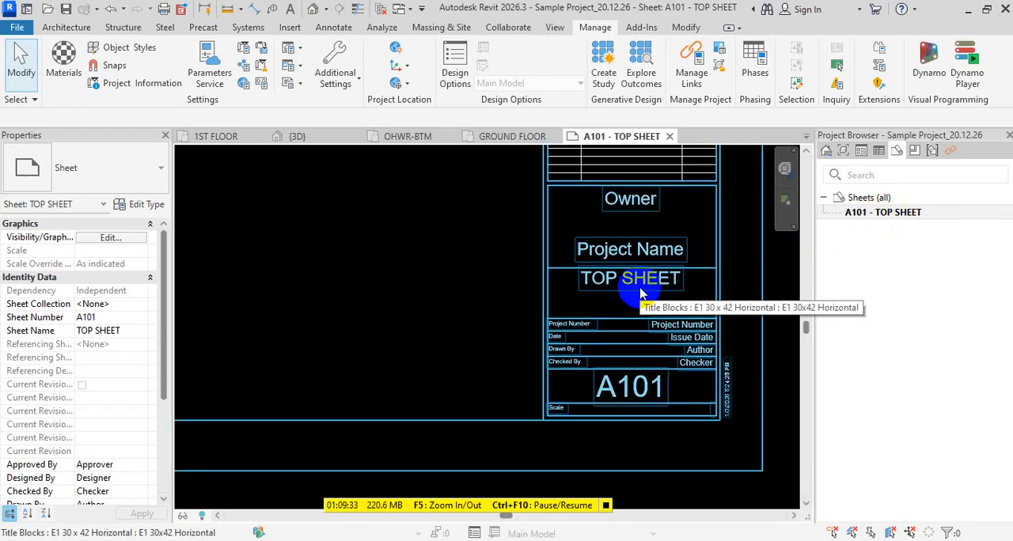
scroll(642, 290, up, 3)
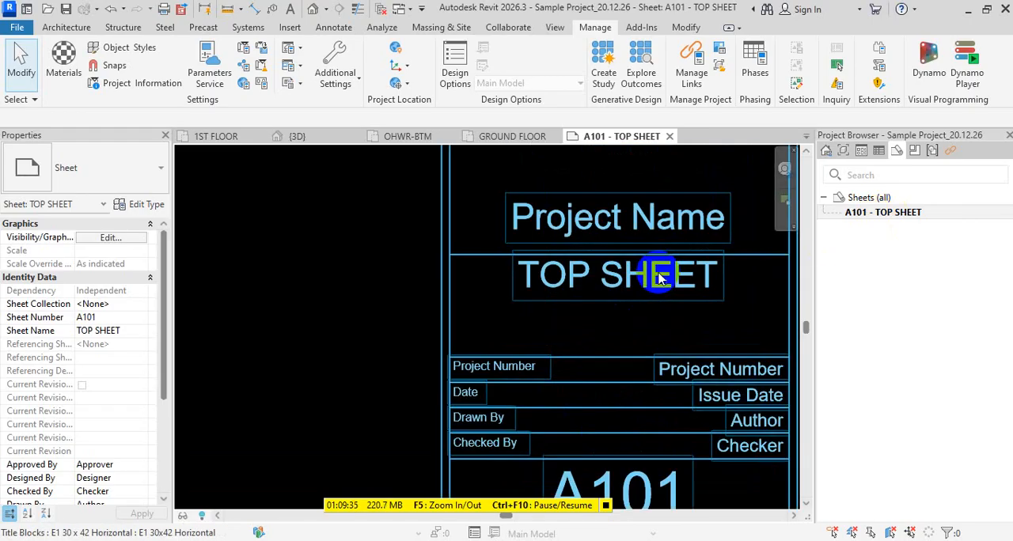
scroll(651, 276, down, 3)
scroll(664, 255, down, 5)
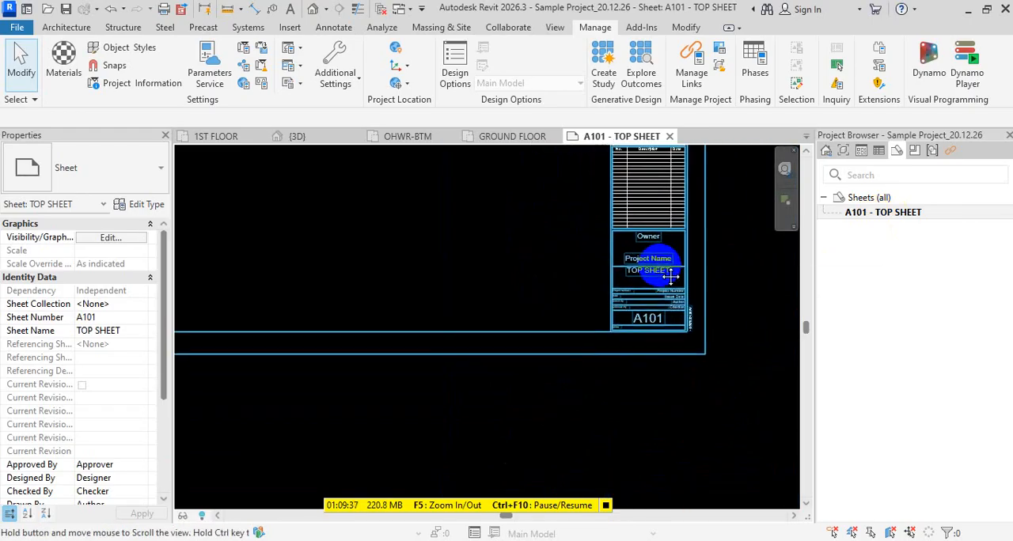
- Set the project name in the project information to WELL UP TRAINING CENTER BUILDING and check it in the title block
click(143, 84)
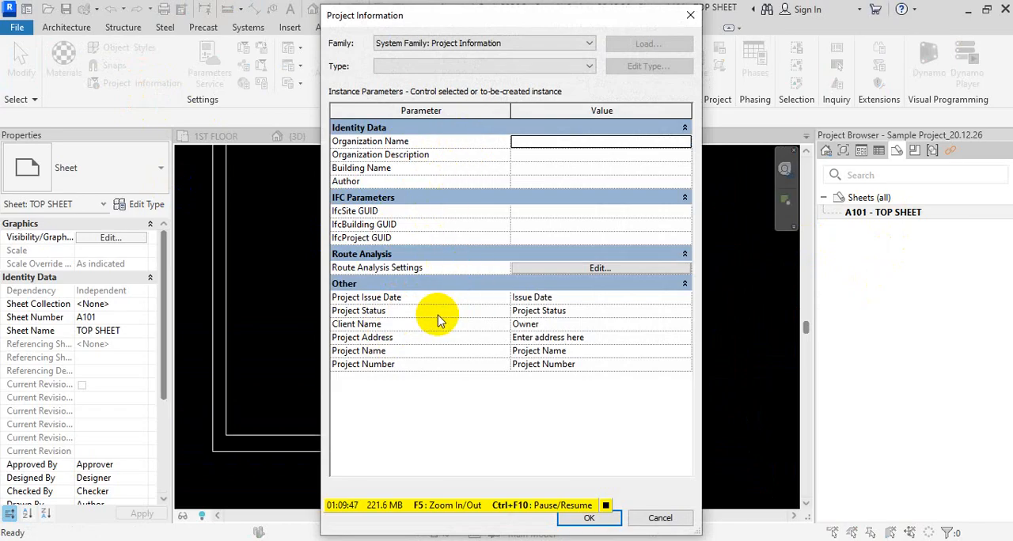
click(384, 311)
click(610, 351)
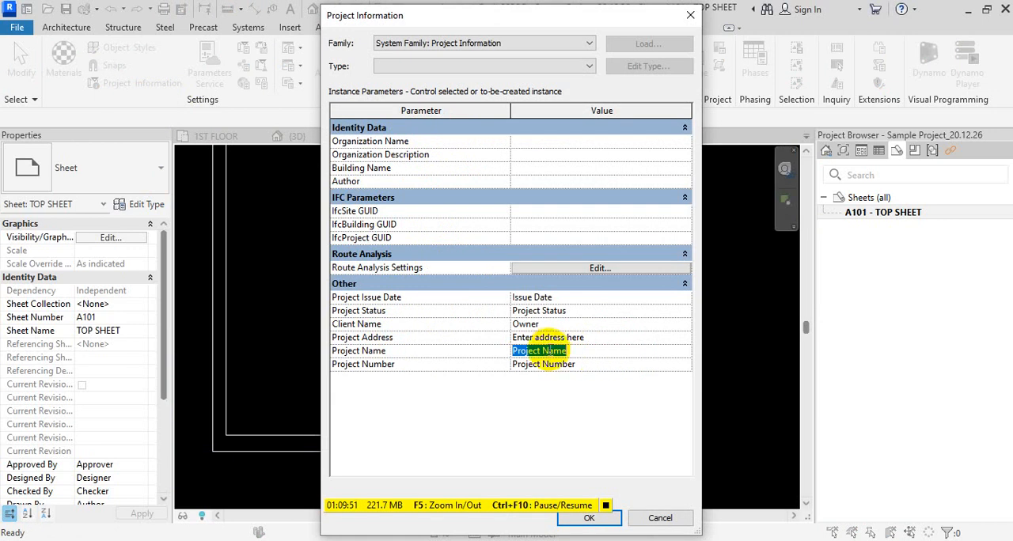
text(WELL )
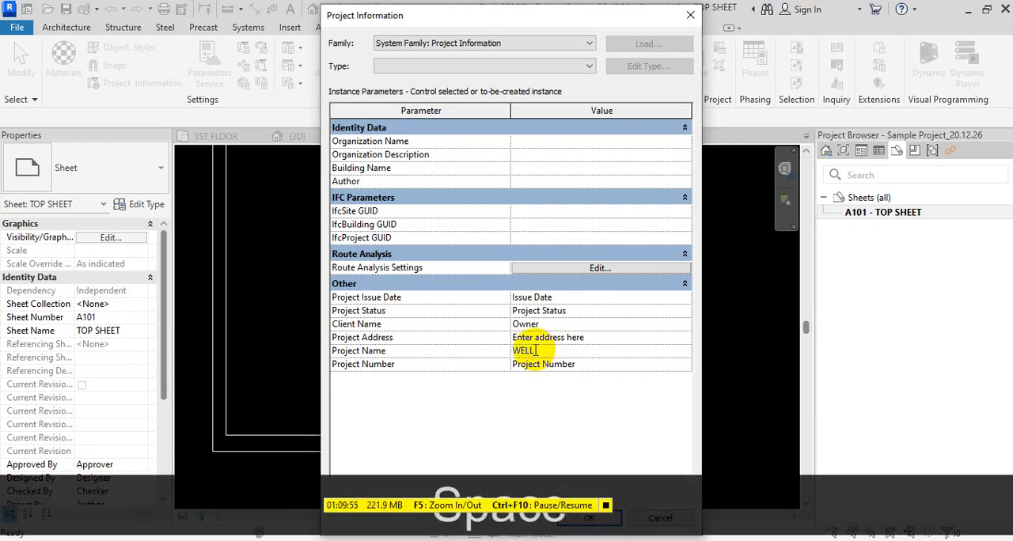
text(UP)
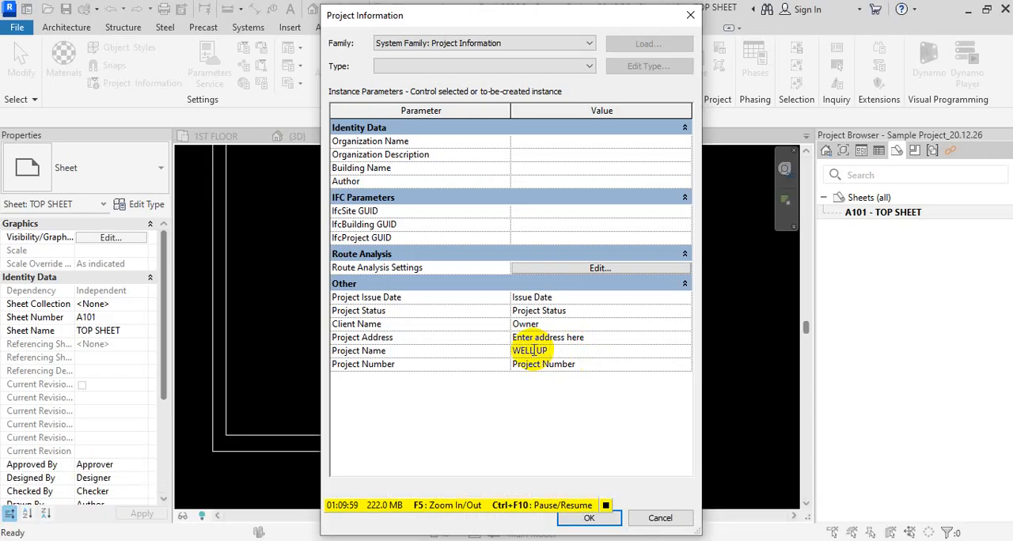
text( TRA)
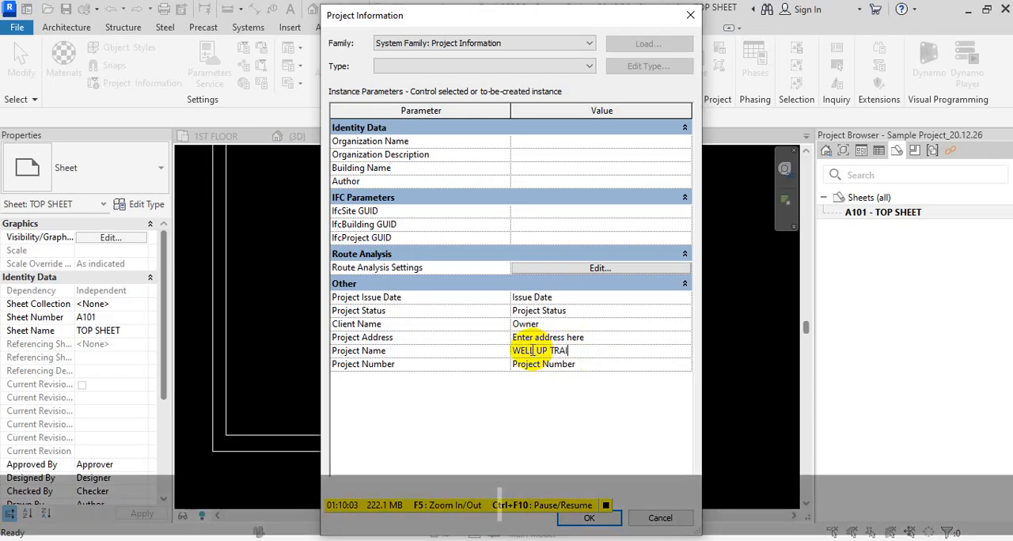
text(INING C)
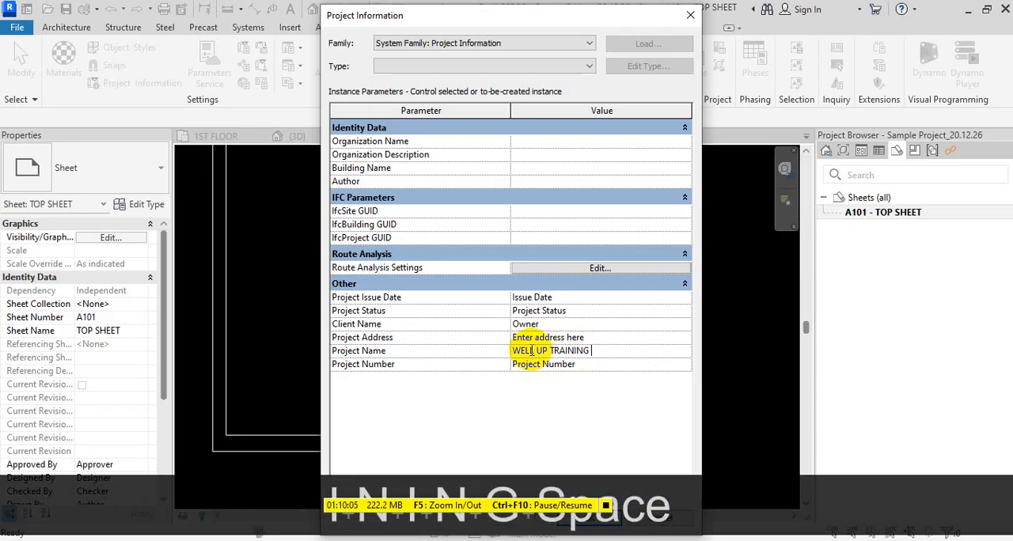
text(ENTER)
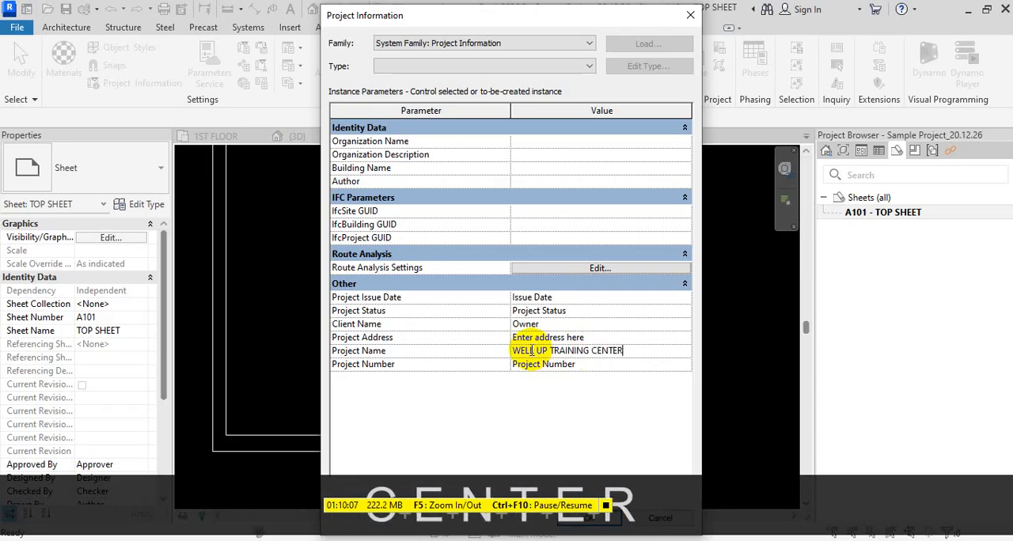
text( BUILD)
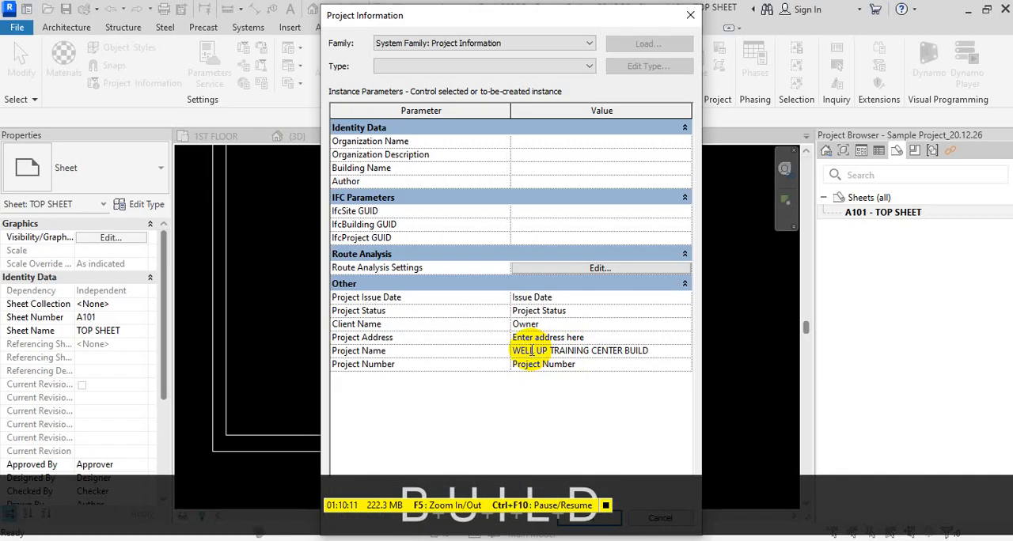
text(ING)
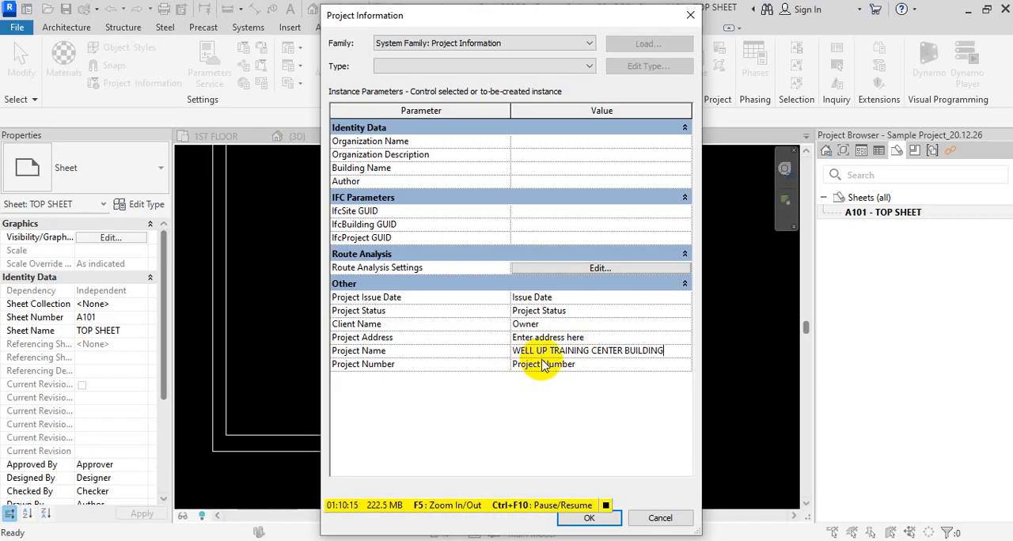
click(606, 520)
scroll(606, 392, up, 5)
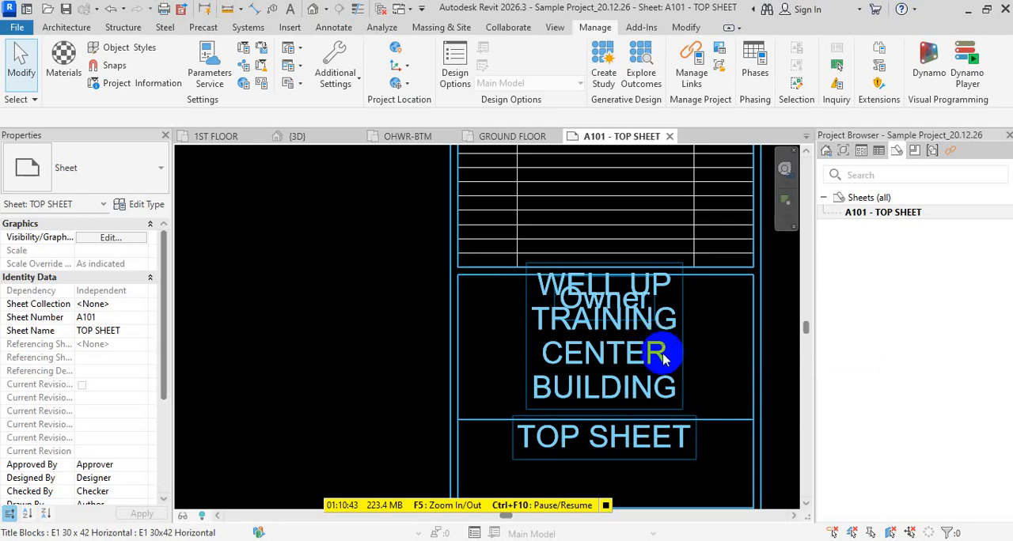
scroll(681, 317, down, 2)
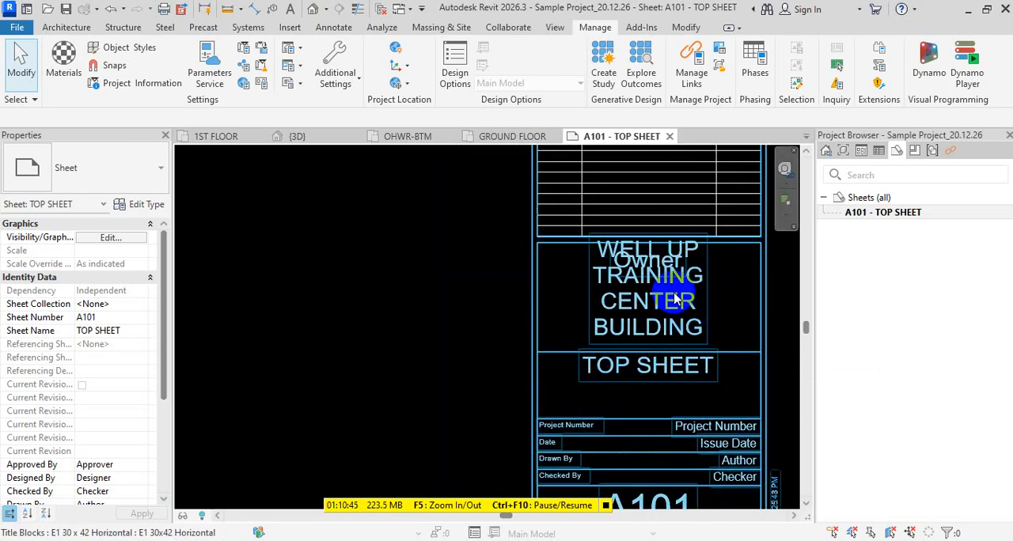
click(139, 84)
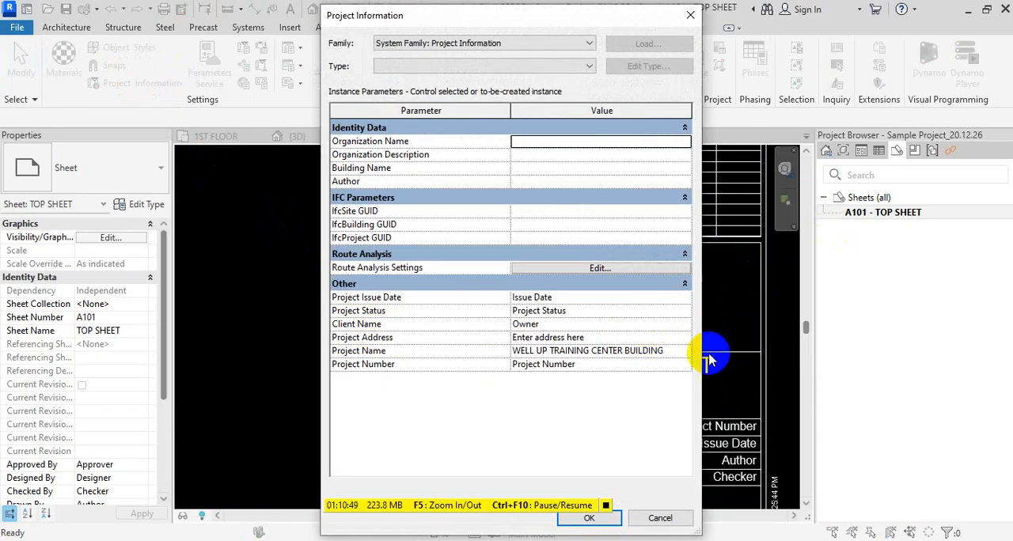
click(682, 356)
click(689, 353)
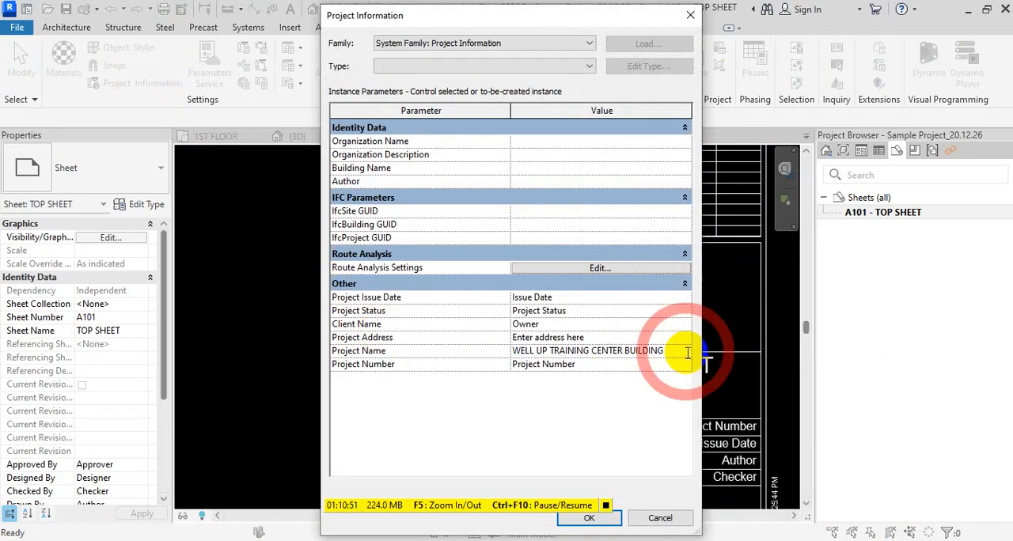
key(Escape)
key(Escape)
key(Escape)
- Shorten the project name in the project information to WELL UP and apply the change
scroll(539, 333, down, 4)
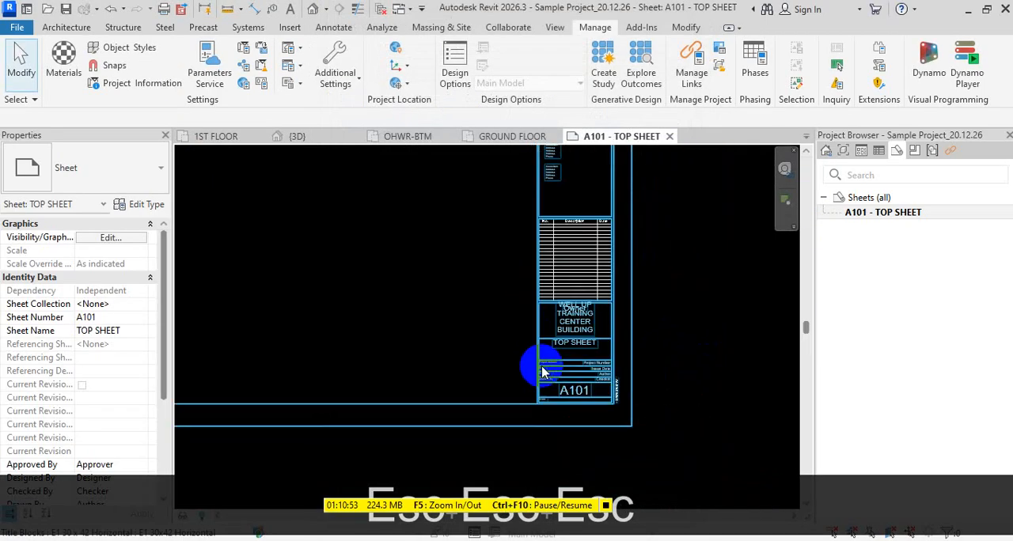
scroll(554, 352, up, 3)
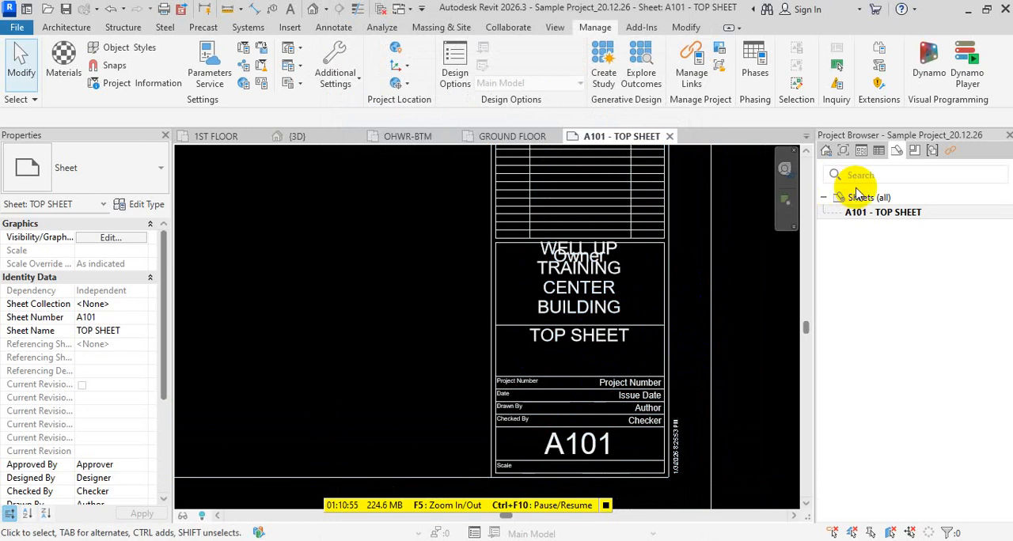
click(156, 86)
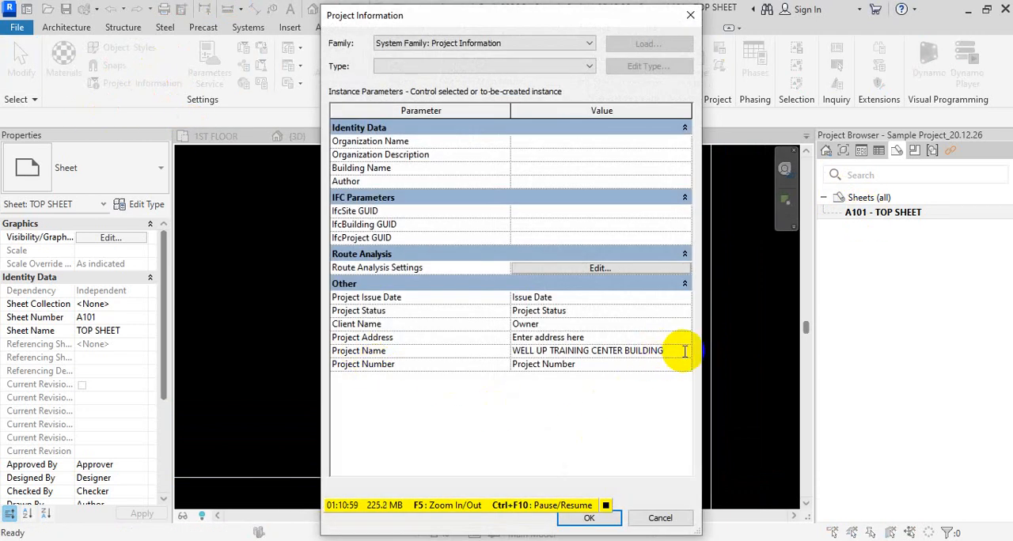
drag(677, 350, 559, 351)
key(BackSpace)
key(BackSpace)
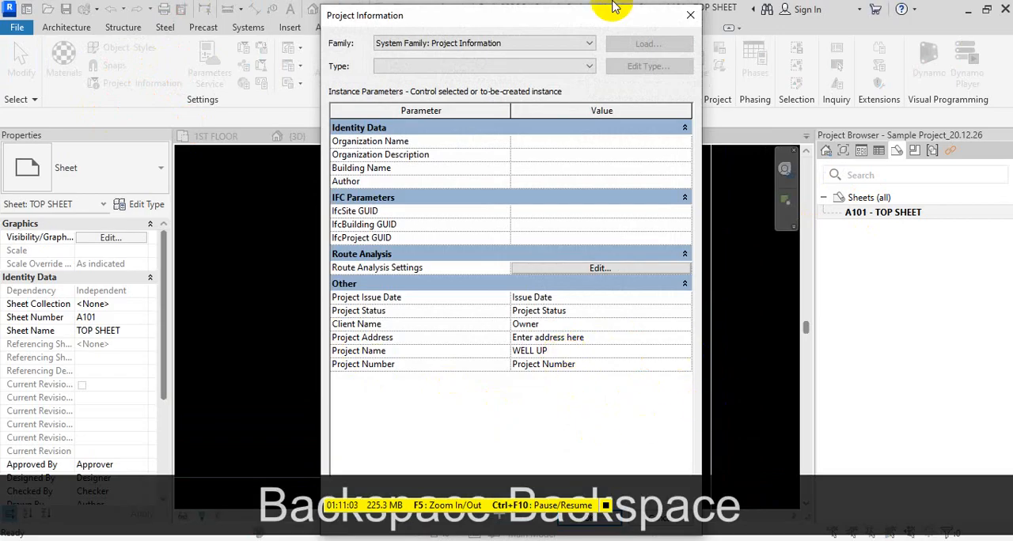
mouse_move(613, 10)
mouse_down()
mouse_move(619, 135)
mouse_move(616, 10)
mouse_up()
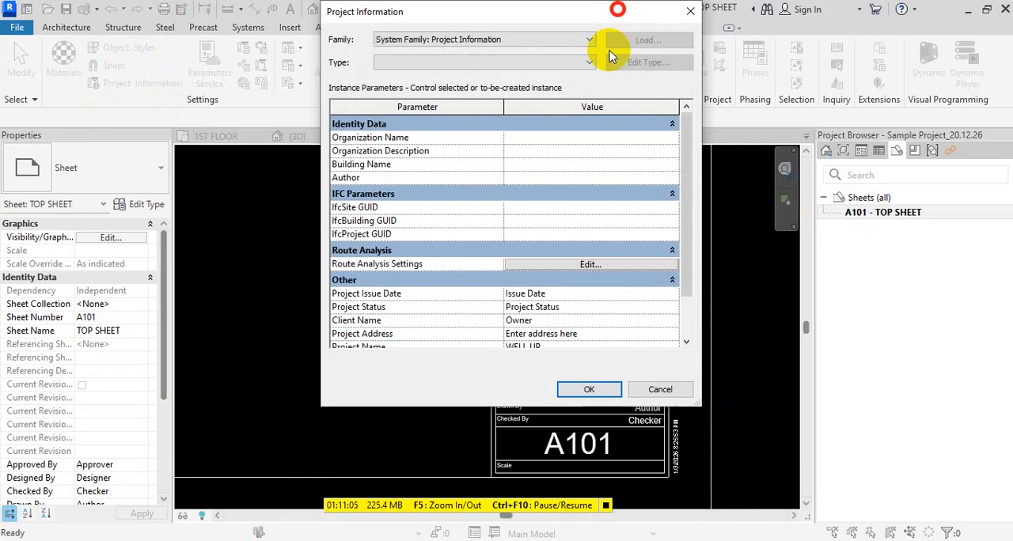
click(589, 391)
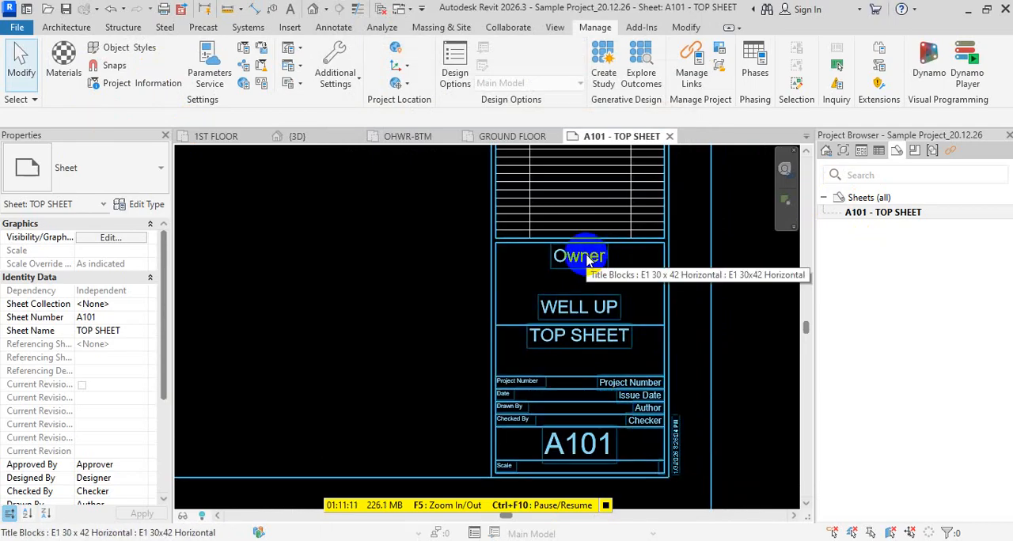
- Open the project information, enlarge the dialog to show all parameters and set the client name to XYZ
click(142, 84)
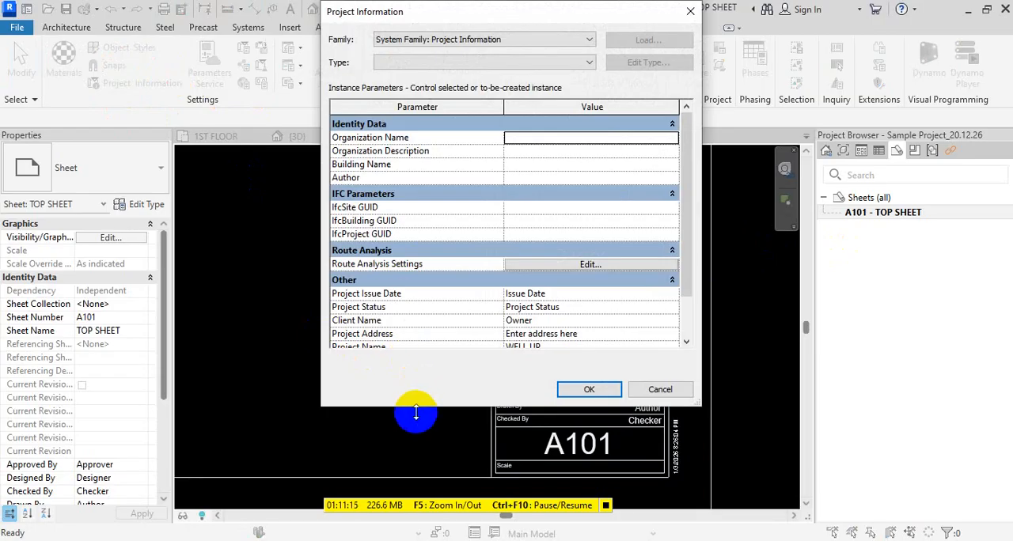
drag(415, 406, 412, 479)
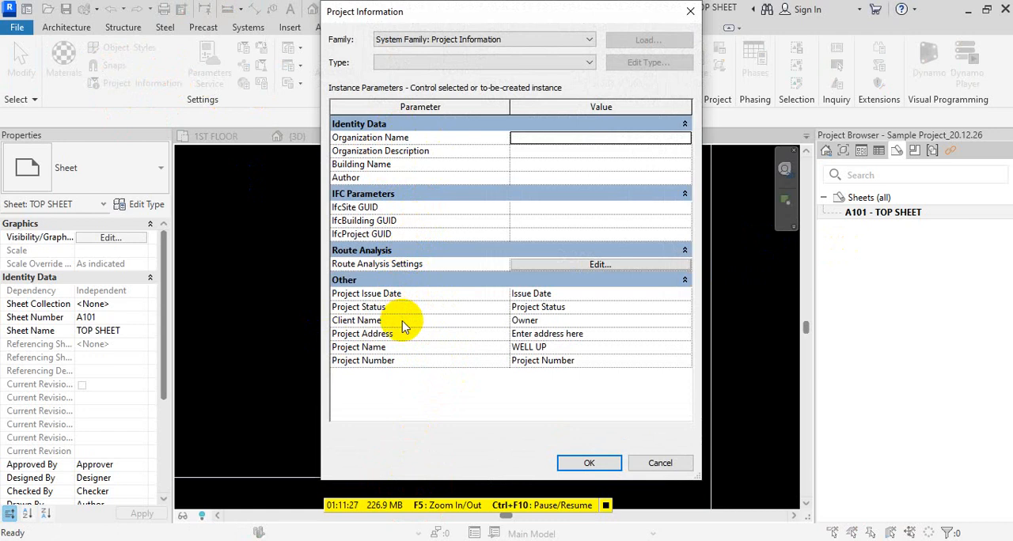
click(590, 318)
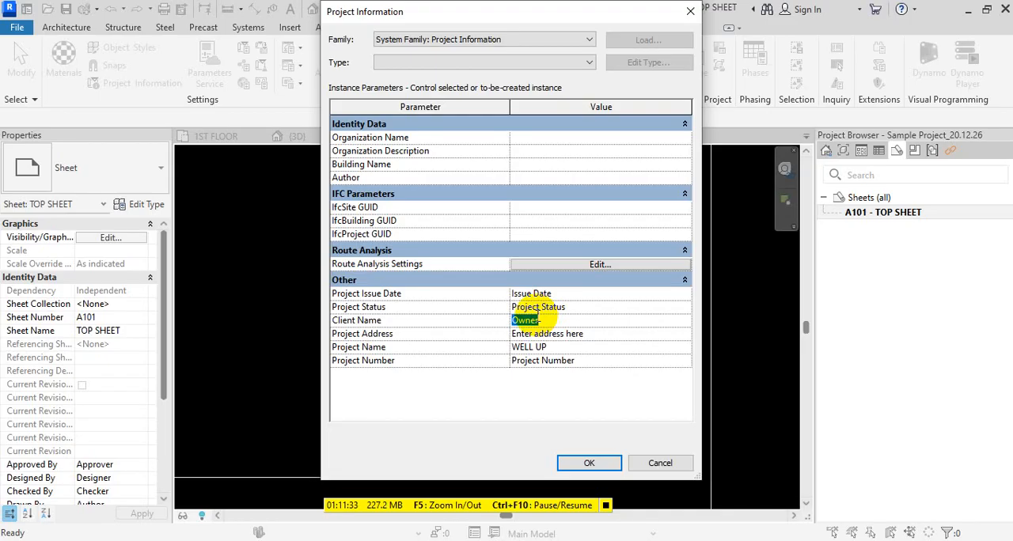
text(X)
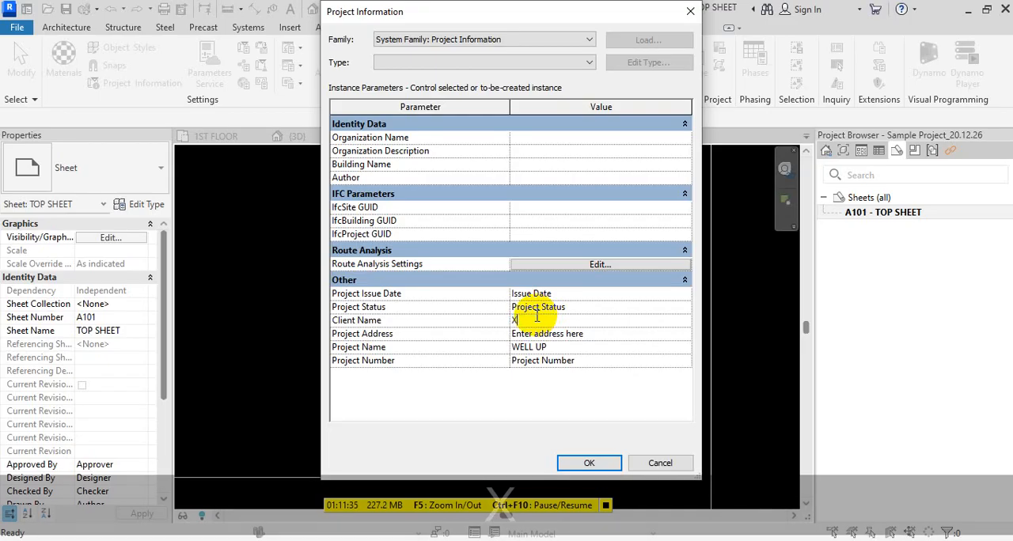
text(YZ)
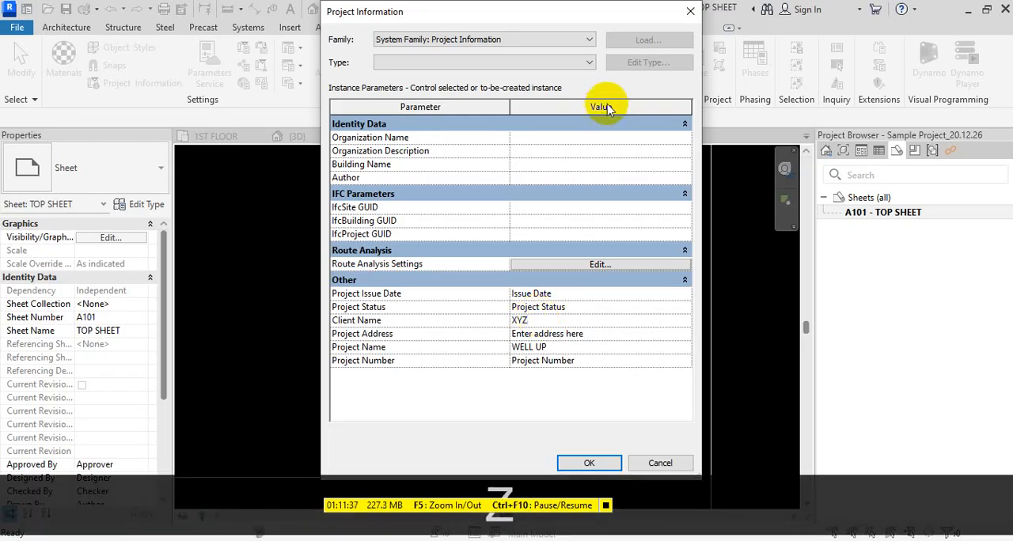
- Replace the project address in the project information with the sample text RTERTTTE
click(622, 337)
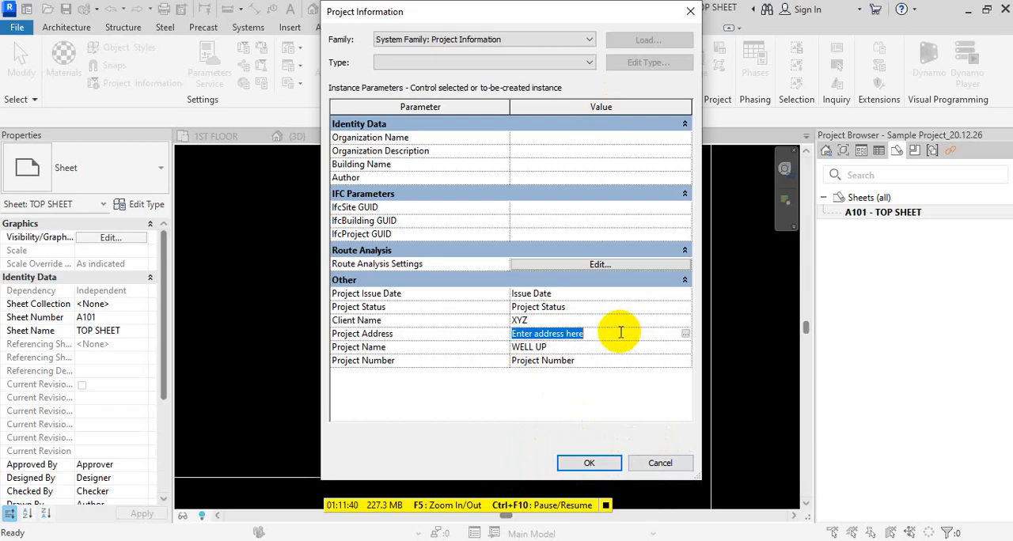
click(685, 335)
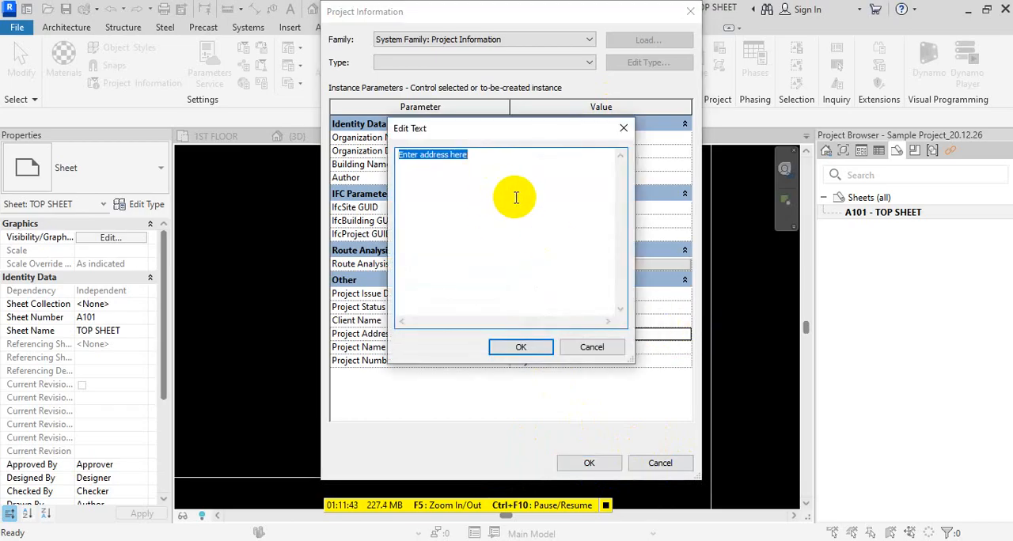
text(RTERTTTE)
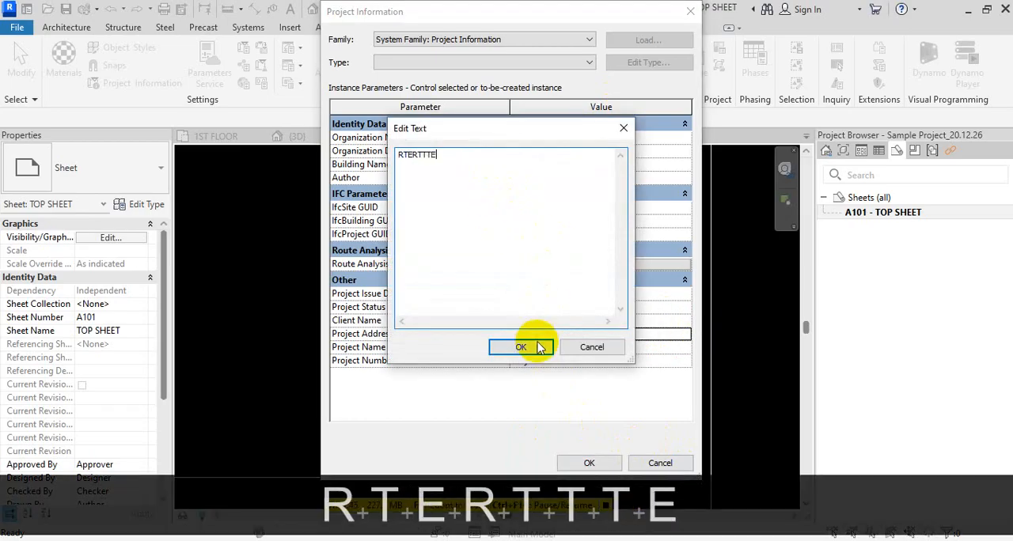
click(524, 348)
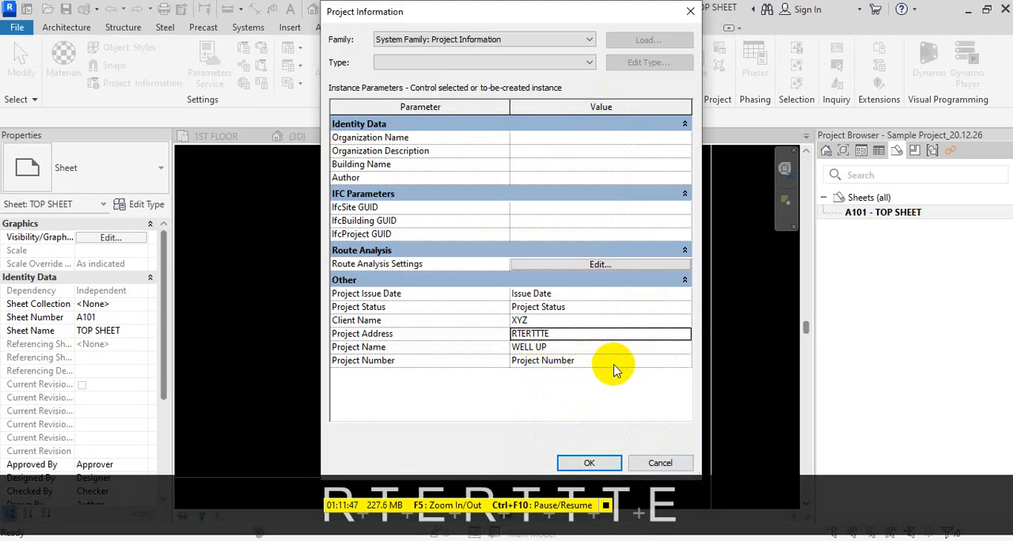
- Set the project number to 001, leave the issue date as it is and apply the project information
click(617, 365)
text(01)
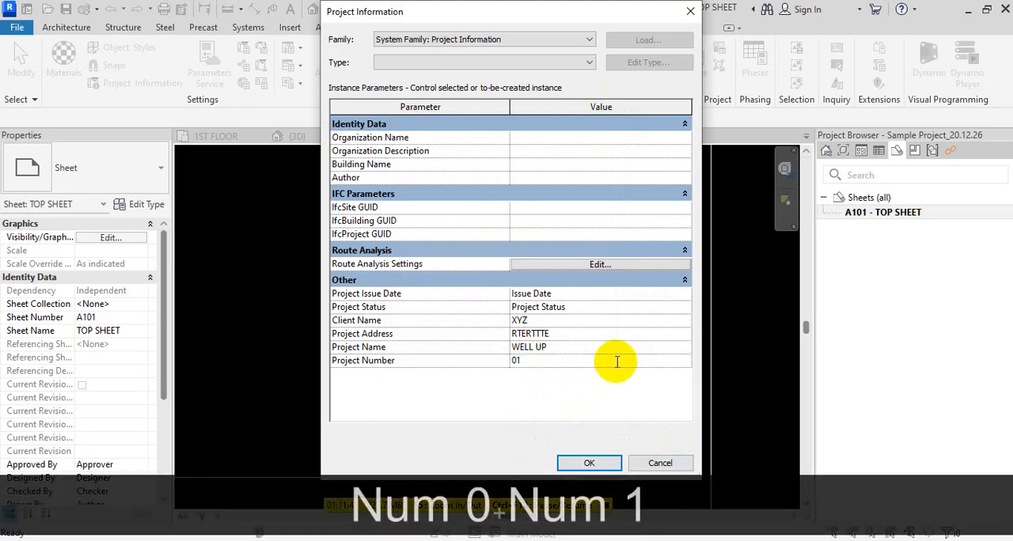
key(BackSpace)
text(01)
click(588, 405)
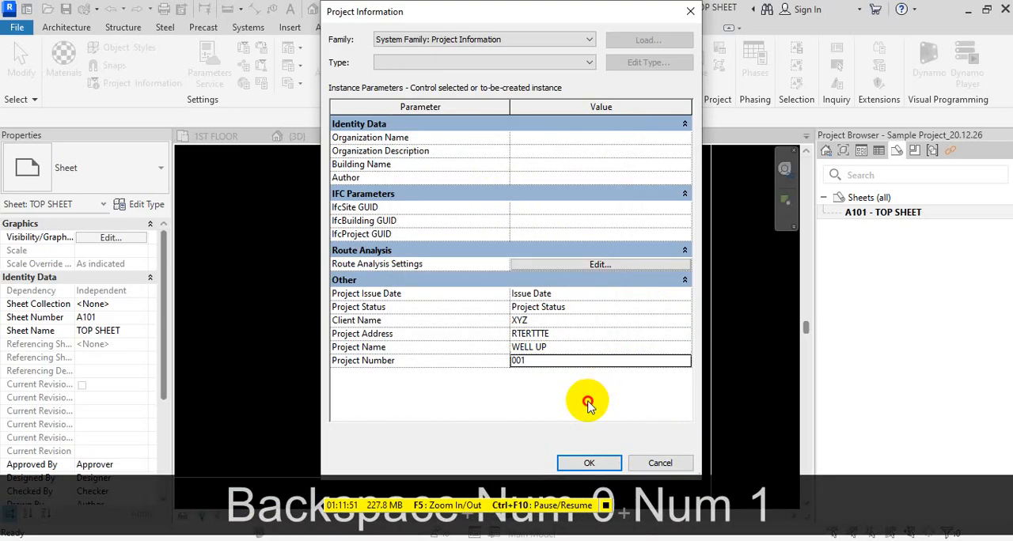
click(627, 293)
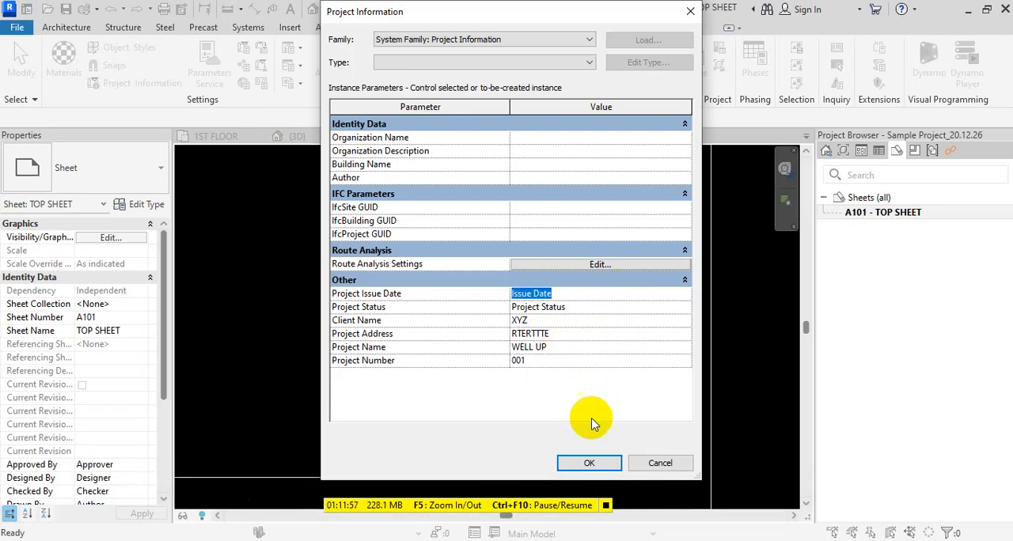
click(589, 463)
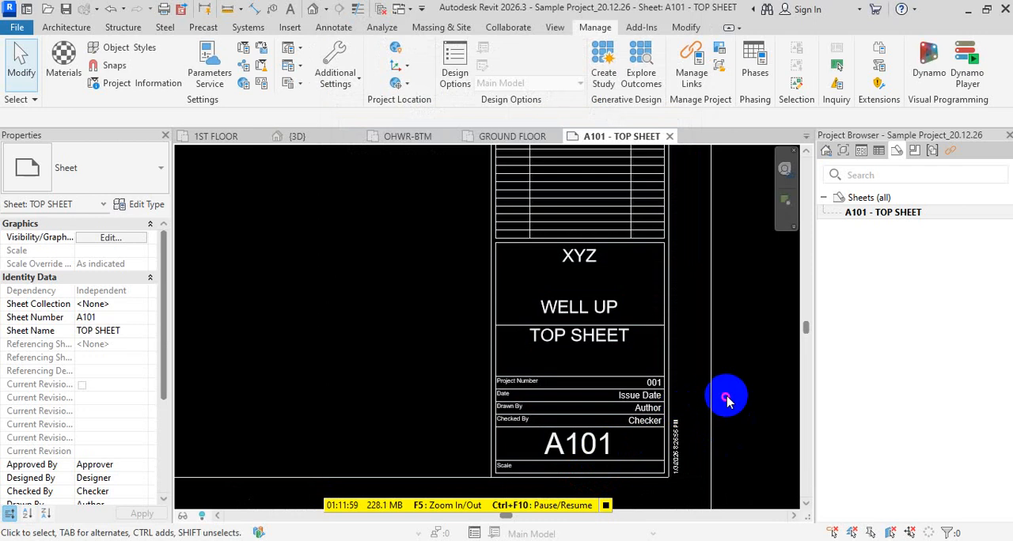
- Check the project number, date, drawn-by and checked-by fields and the vertical time stamp in the A101 title block
scroll(696, 402, up, 1)
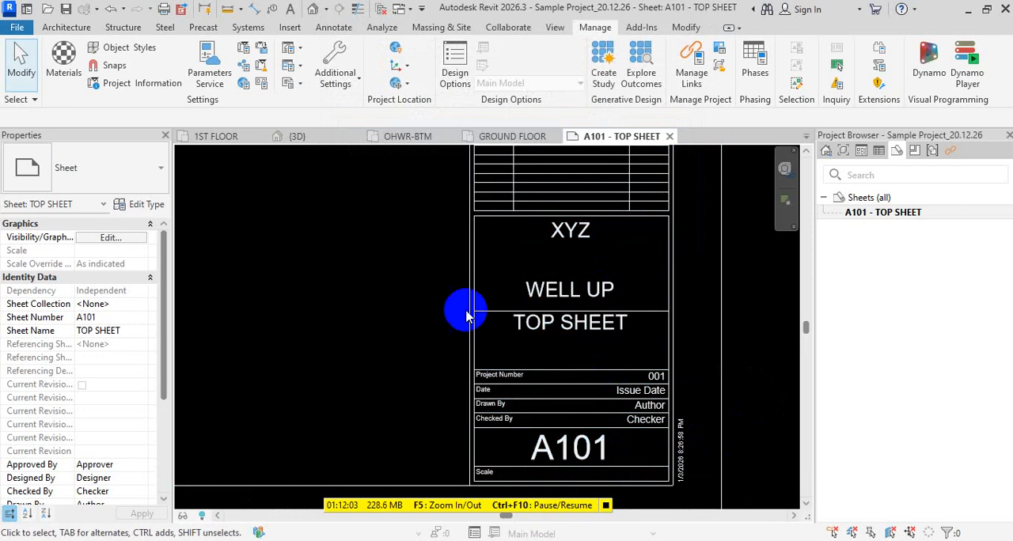
scroll(644, 418, up, 2)
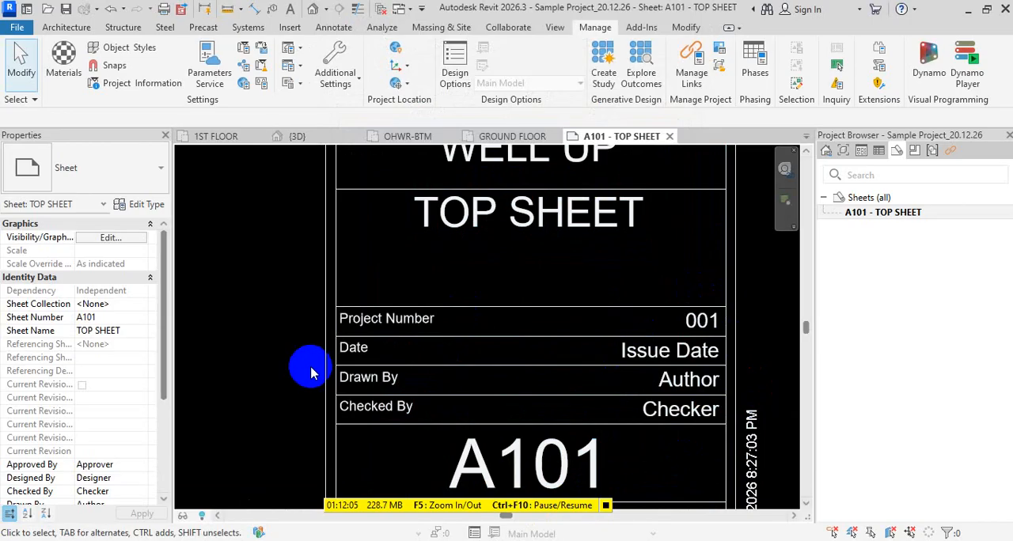
scroll(780, 412, down, 1)
scroll(744, 437, up, 3)
scroll(744, 437, up, 1)
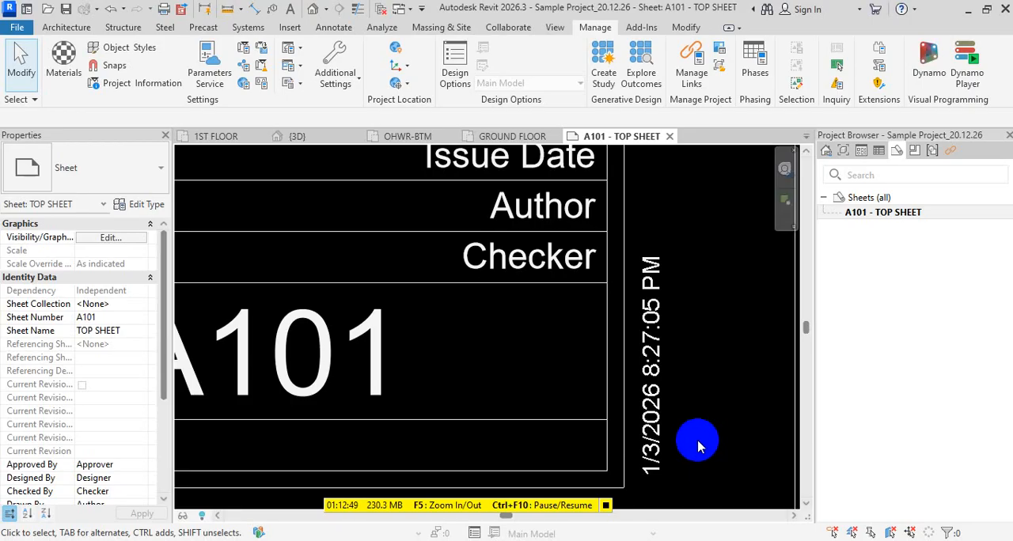
scroll(700, 440, down, 6)
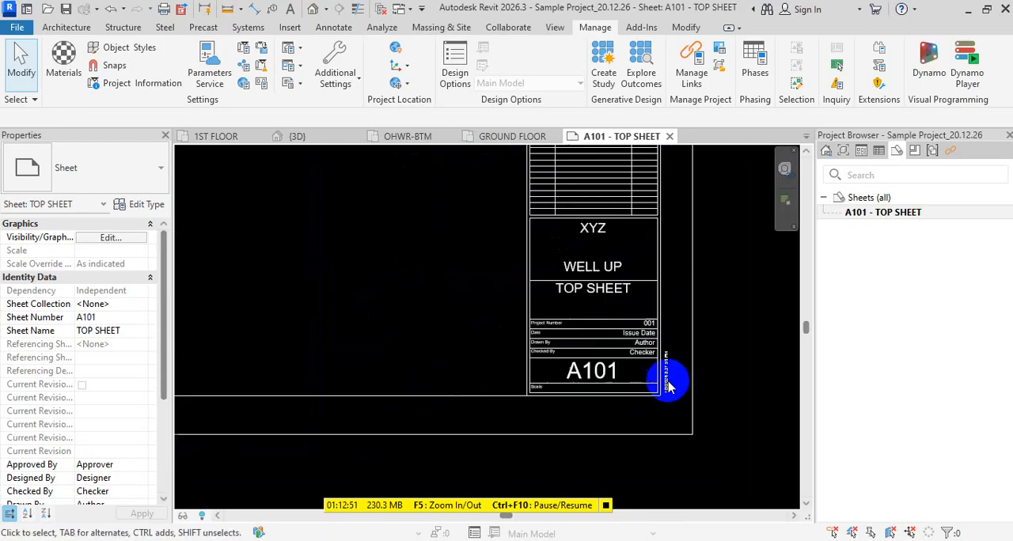
- Examine the client name, revision table and consultant address blocks along the A101 title block
middle_drag(724, 358, 687, 483)
scroll(572, 368, up, 8)
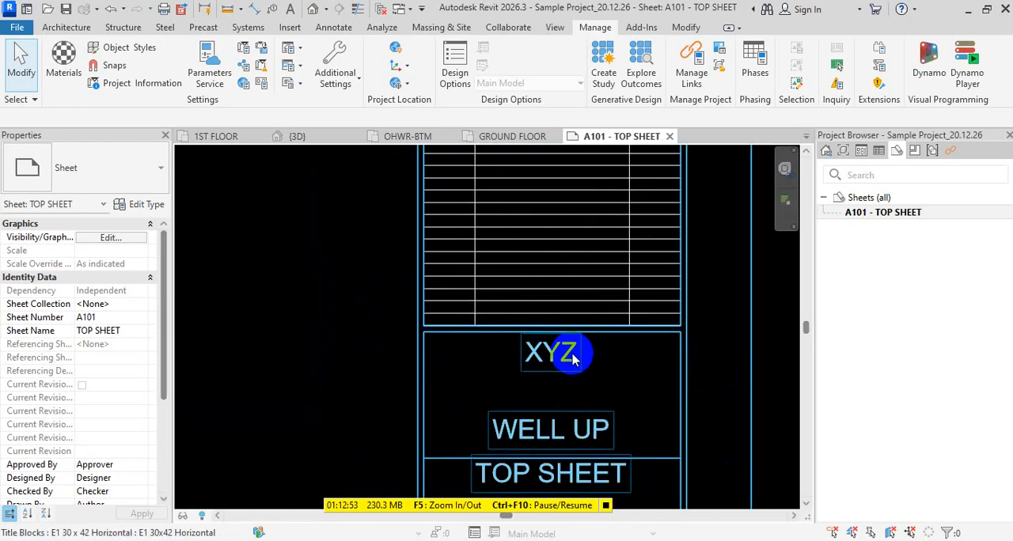
scroll(573, 358, down, 5)
middle_drag(584, 396, 609, 256)
scroll(605, 296, down, 3)
middle_drag(607, 293, 620, 540)
middle_drag(615, 388, 631, 481)
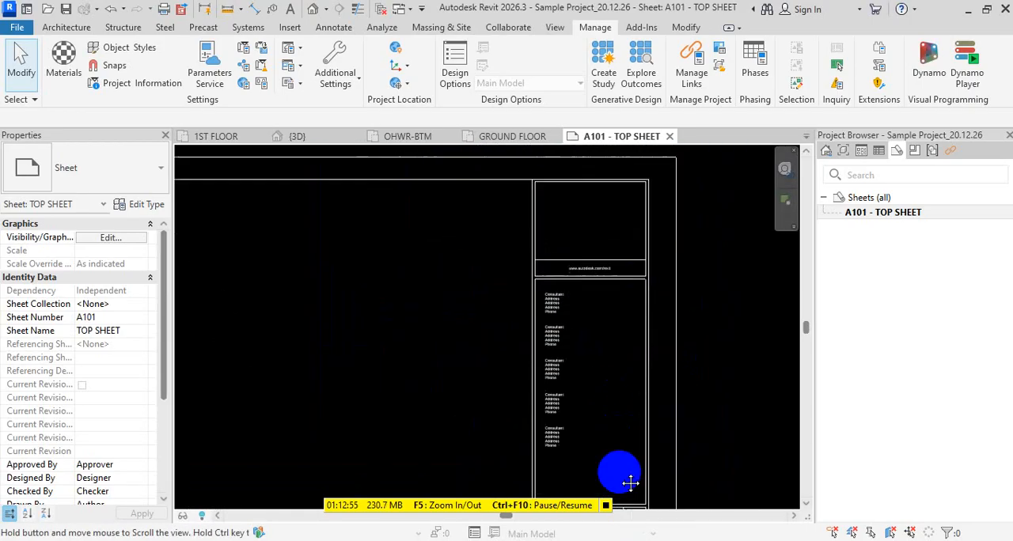
scroll(610, 330, up, 6)
scroll(492, 283, up, 4)
scroll(576, 226, down, 5)
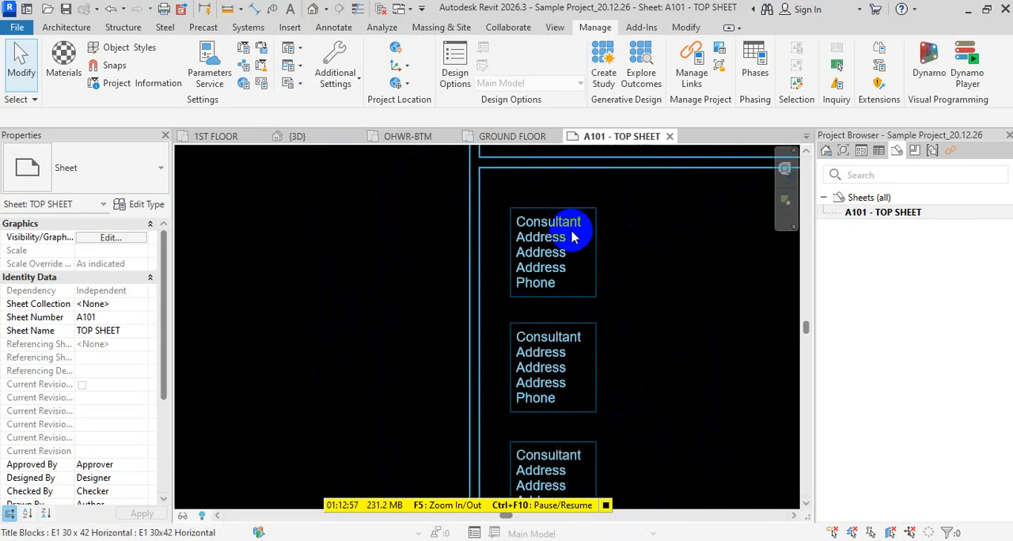
middle_drag(560, 420, 561, 247)
scroll(561, 294, down, 1)
scroll(561, 297, down, 2)
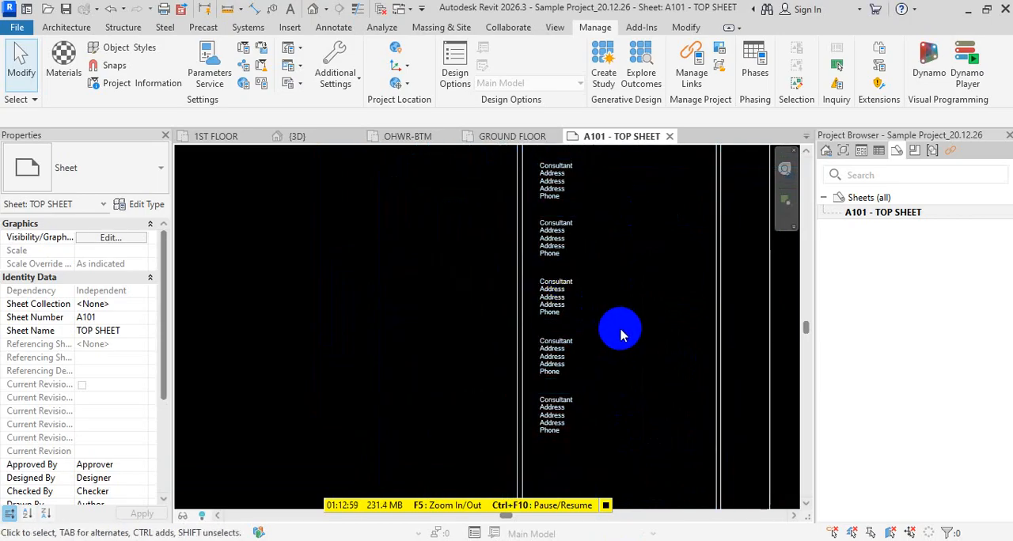
middle_drag(621, 332, 600, 346)
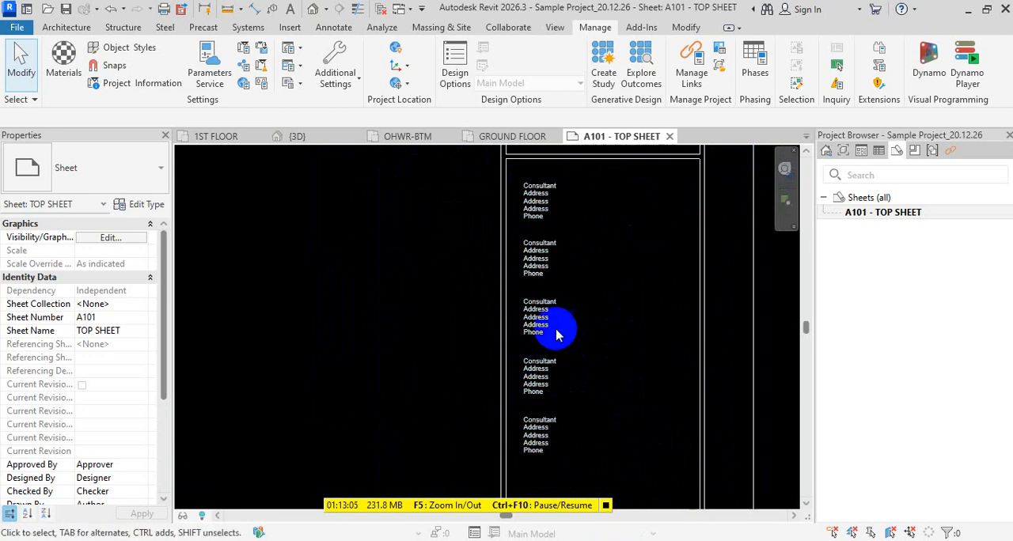
scroll(600, 237, down, 3)
- Look at the GROUND FLOOR plan briefly and return to the full sheet A101
click(512, 141)
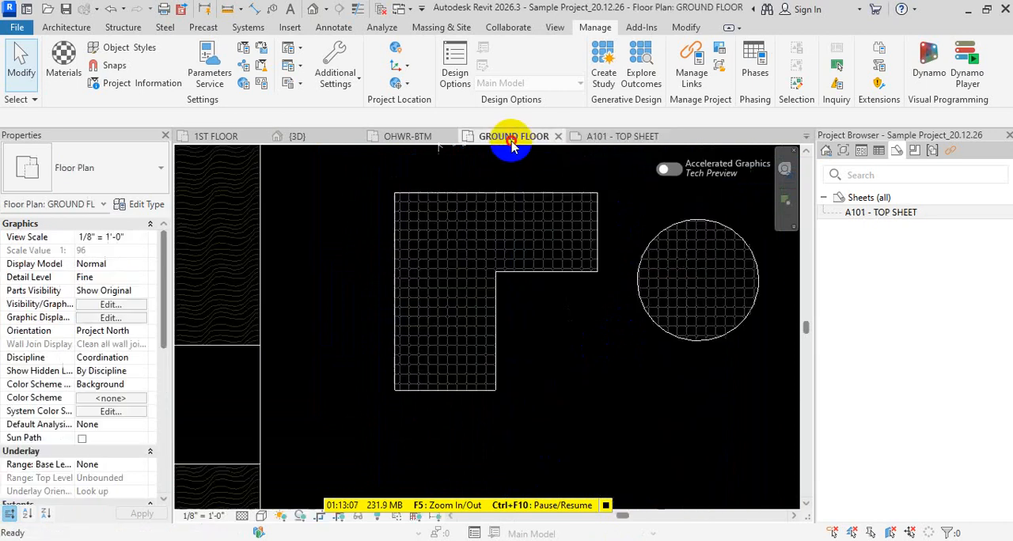
click(645, 137)
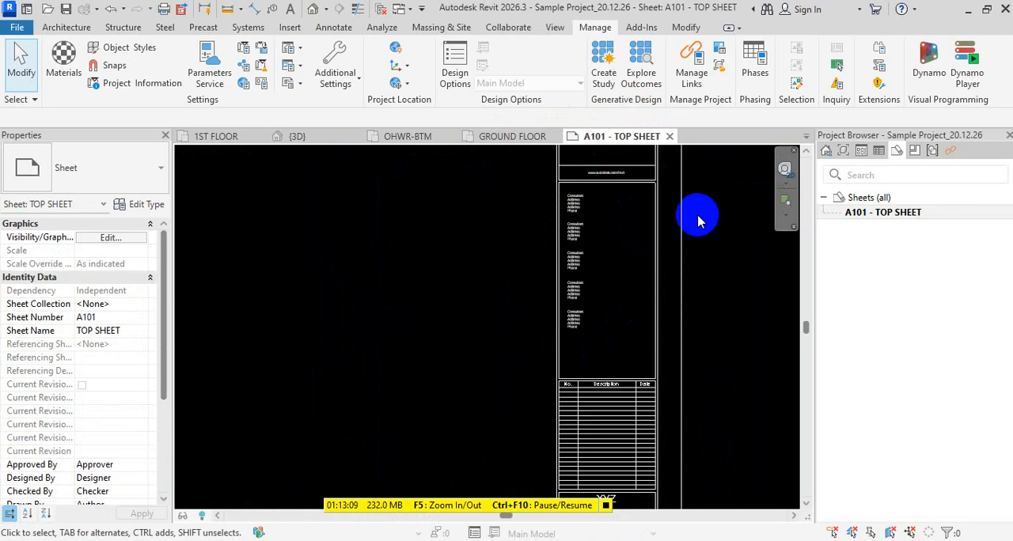
scroll(659, 315, down, 2)
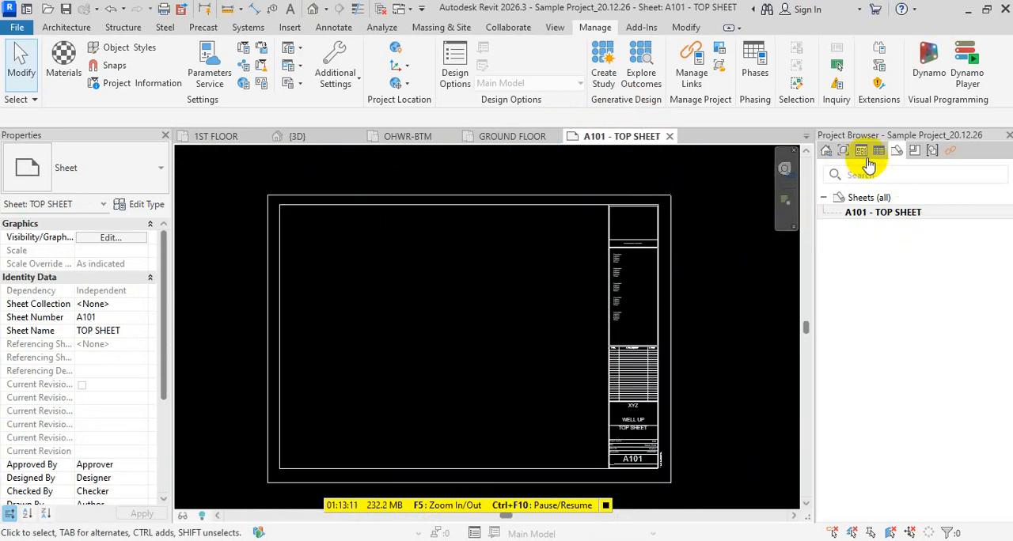
click(559, 314)
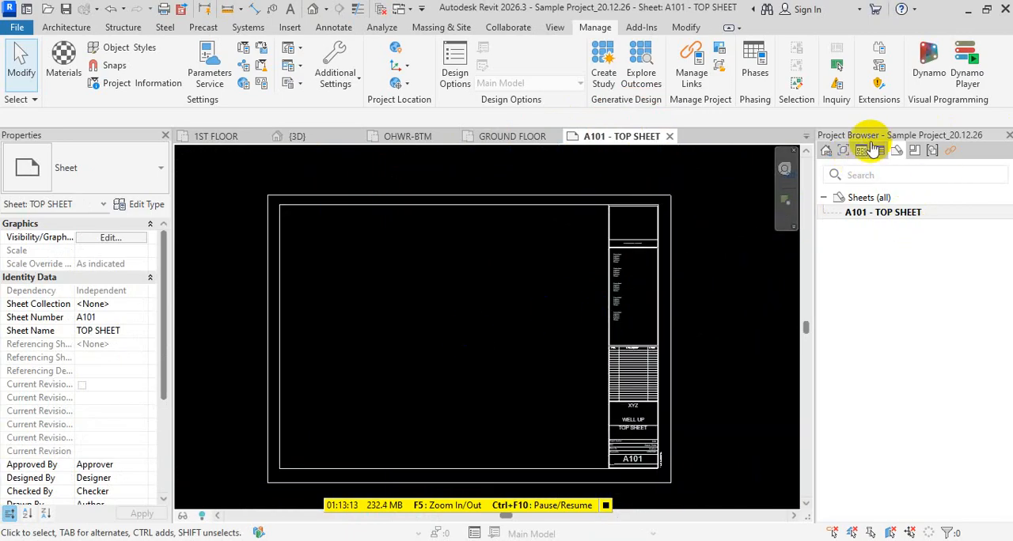
- Place the OHWR-TOP floor plan in the middle of sheet A101 and inspect its view title
click(844, 152)
drag(891, 228, 475, 327)
click(448, 348)
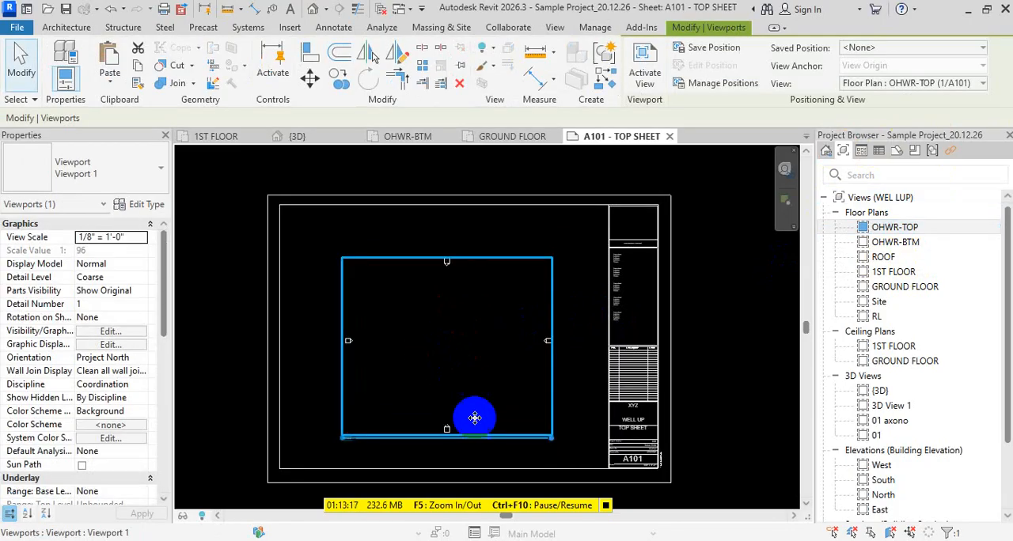
middle_drag(482, 443, 491, 380)
scroll(380, 344, up, 6)
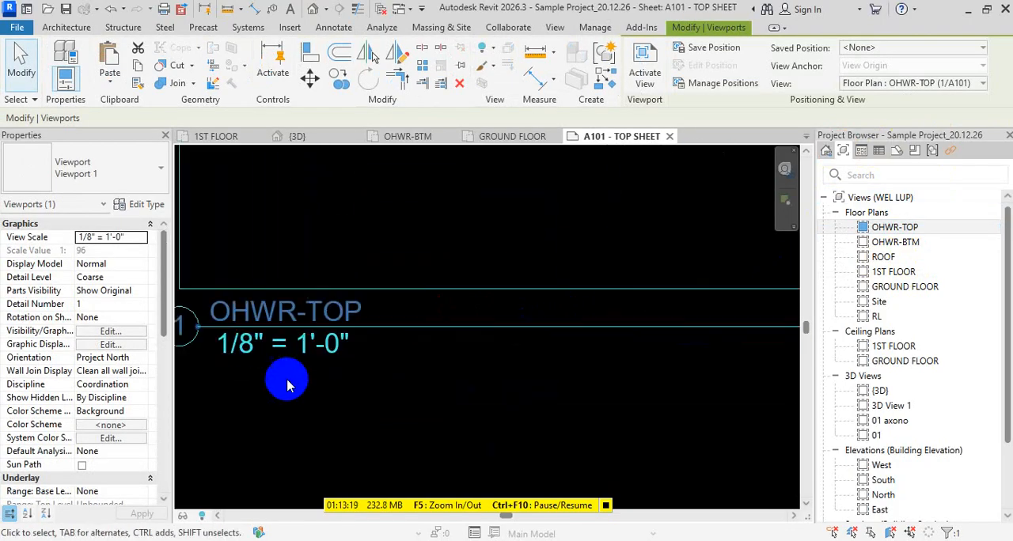
key(Escape)
key(Escape)
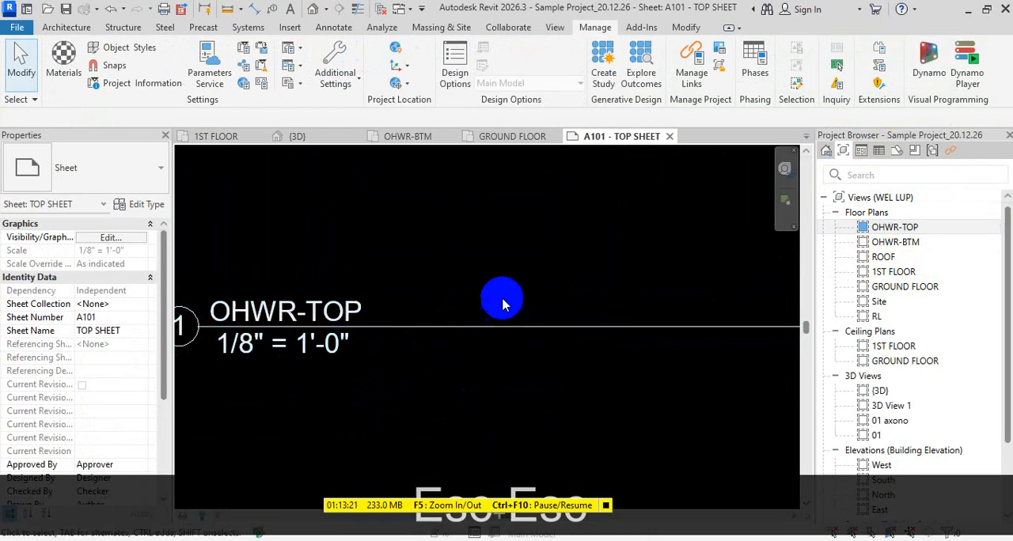
- Delete the OHWR-TOP viewport from sheet A101
scroll(440, 341, down, 6)
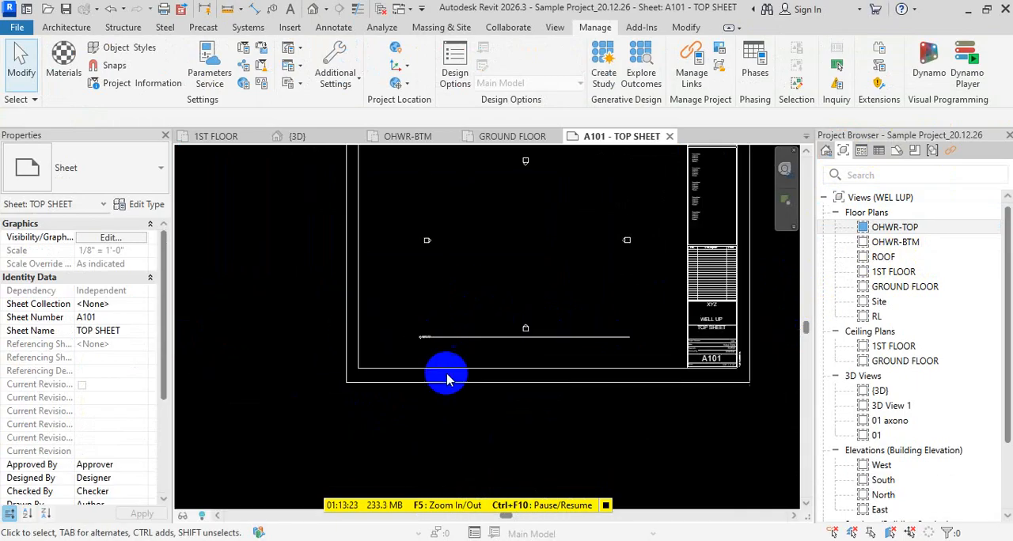
scroll(475, 368, down, 3)
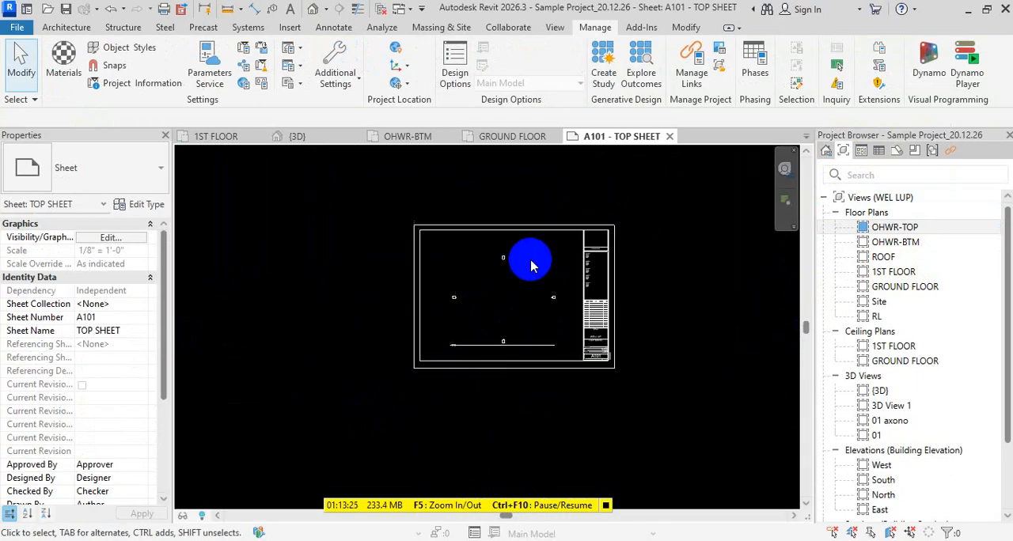
key(Escape)
click(533, 258)
key(Delete)
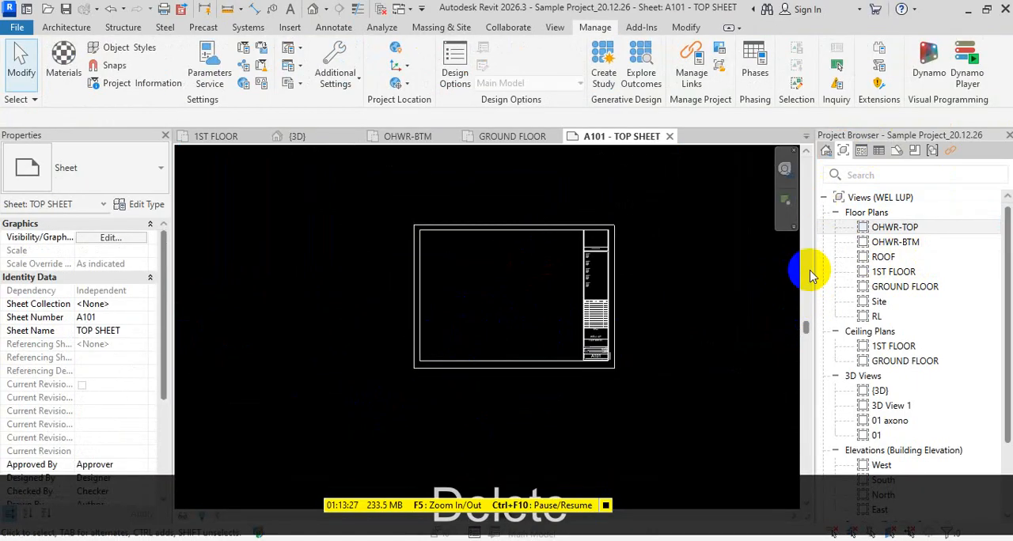
- Place the 1ST FLOOR floor plan in the drawing area of sheet A101 and check its viewport
click(889, 282)
drag(890, 275, 507, 299)
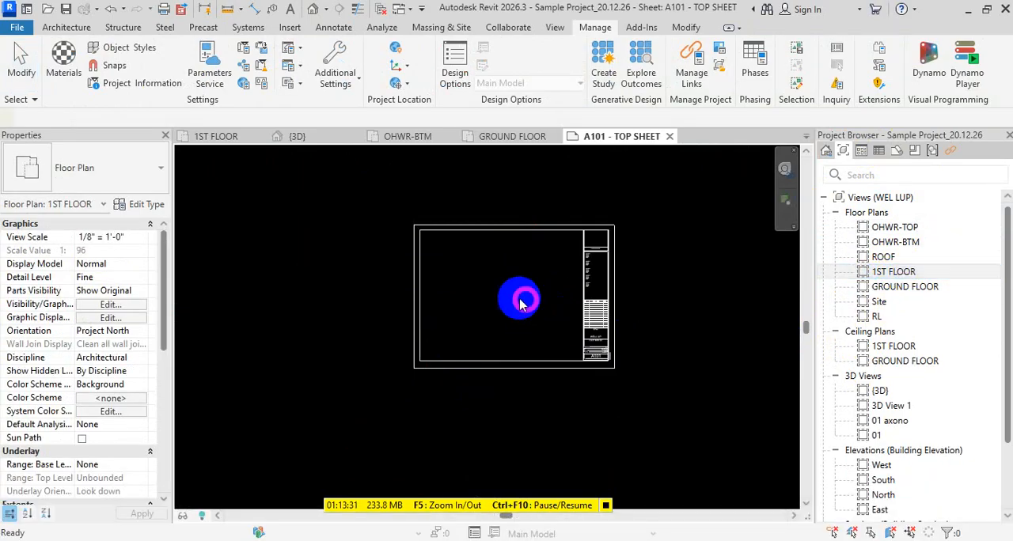
click(501, 299)
click(502, 441)
scroll(581, 272, up, 5)
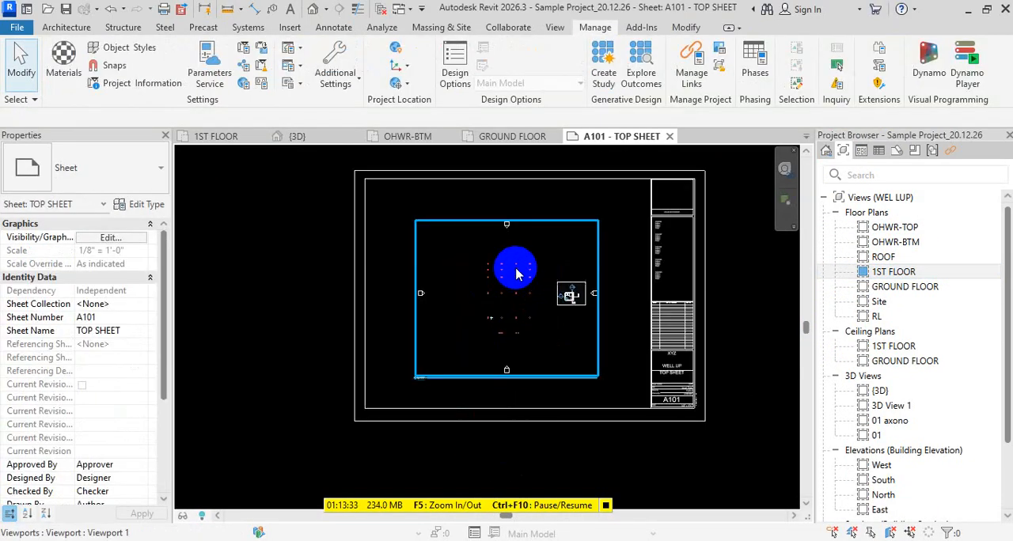
scroll(577, 484, down, 3)
scroll(592, 306, up, 3)
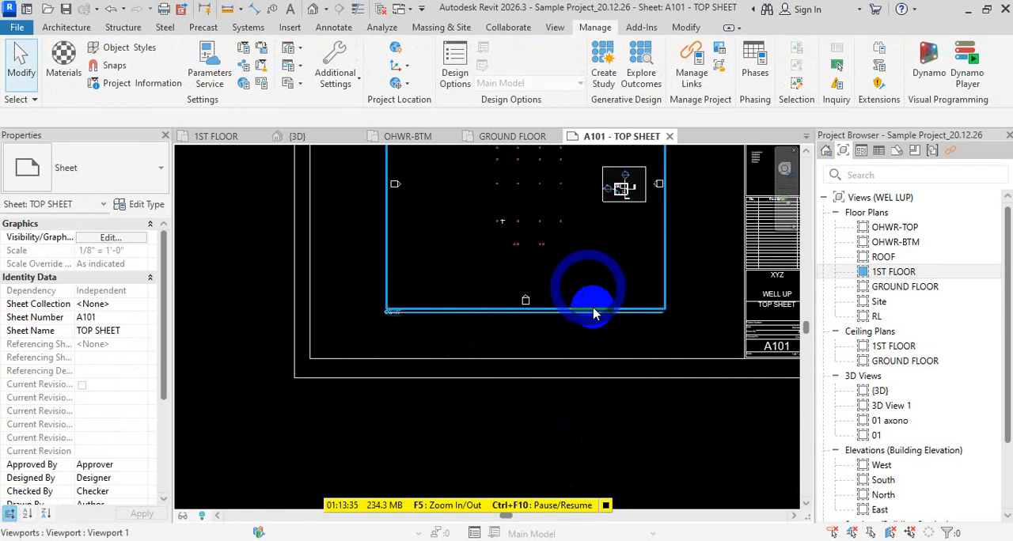
- Inspect the view title of the 1ST FLOOR viewport on sheet A101 and return to the full sheet
scroll(372, 321, up, 5)
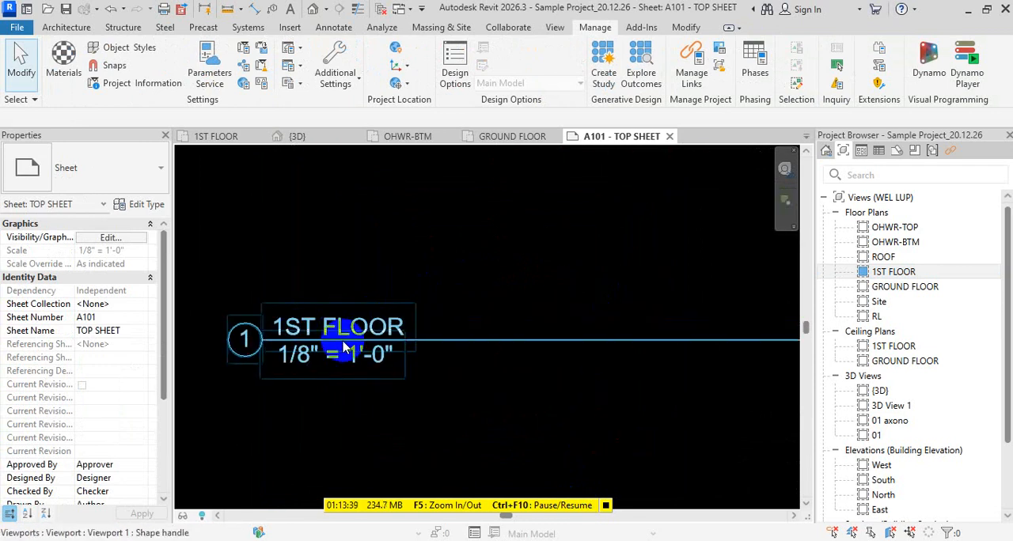
scroll(342, 351, down, 1)
scroll(409, 351, up, 3)
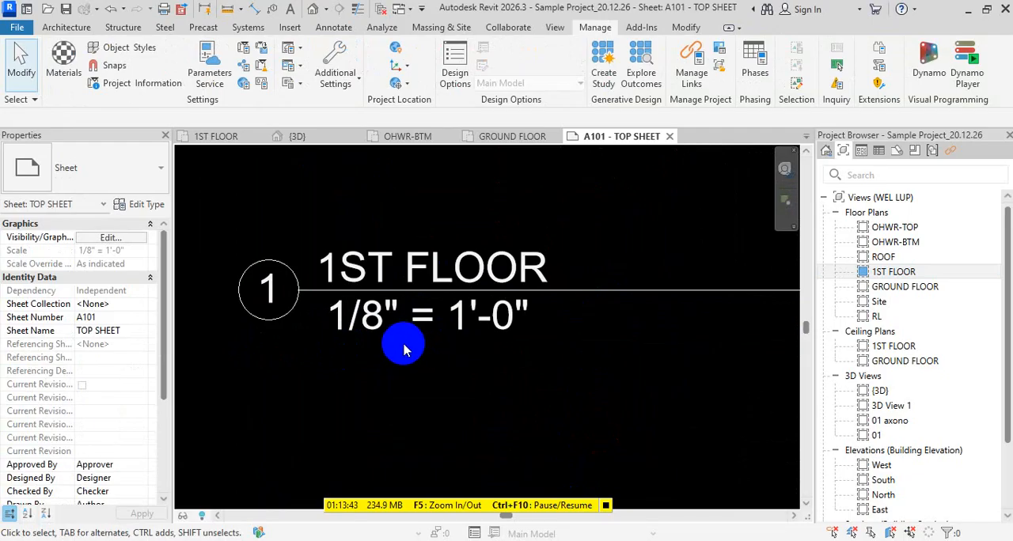
scroll(404, 350, down, 8)
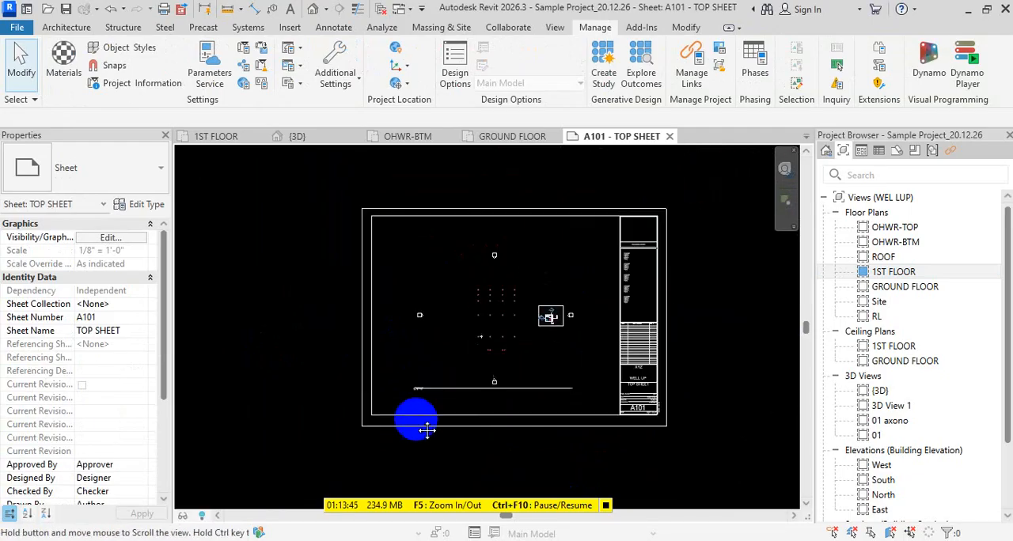
- Open the 1ST FLOOR floor plan and show its crop region
double_click(492, 315)
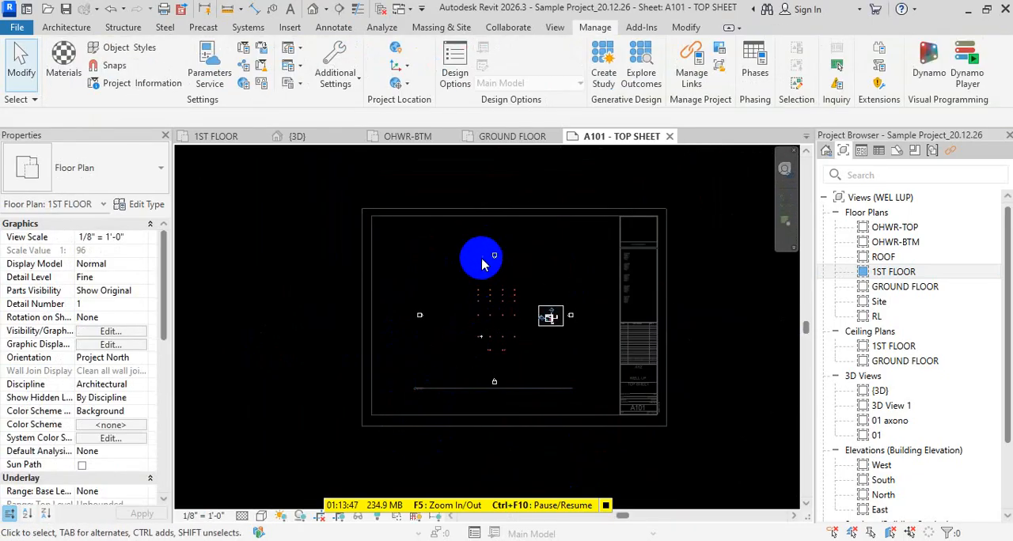
key(Escape)
click(896, 272)
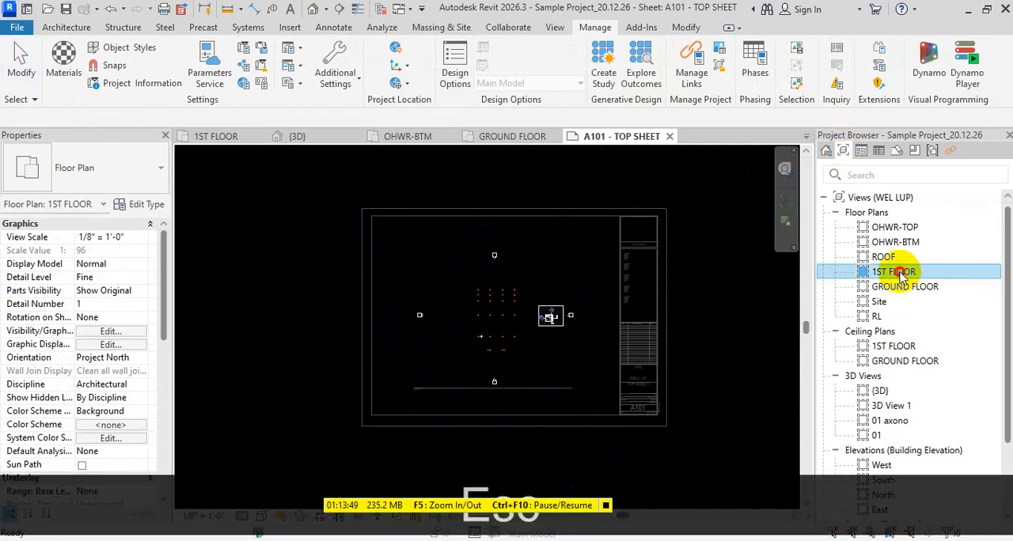
double_click(900, 274)
scroll(701, 309, down, 2)
scroll(529, 360, down, 5)
middle_drag(528, 361, 587, 275)
key(Escape)
click(338, 522)
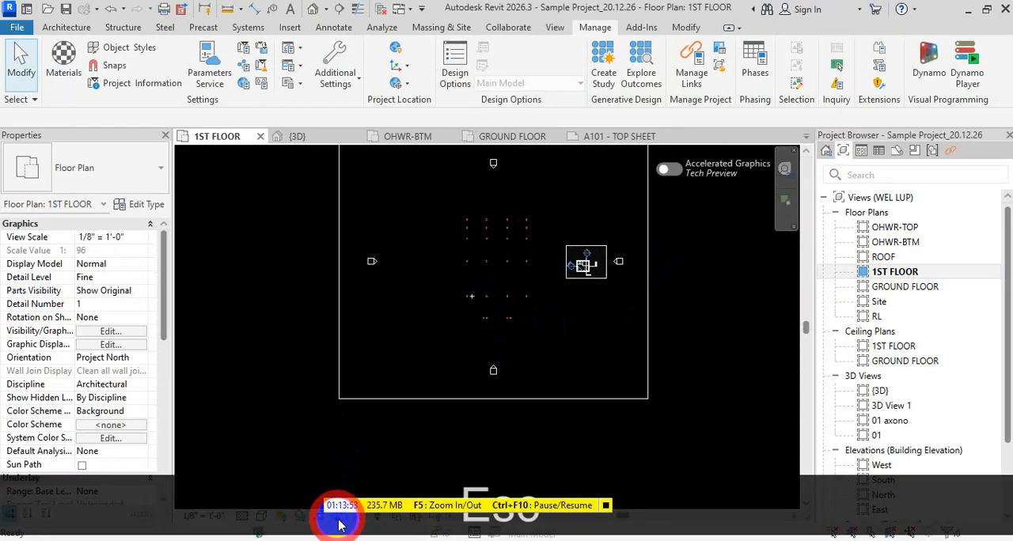
- Shrink the 1ST FLOOR crop region on all four sides around the column grid and check the viewport on sheet A101
middle_drag(509, 316, 501, 391)
middle_drag(506, 347, 518, 278)
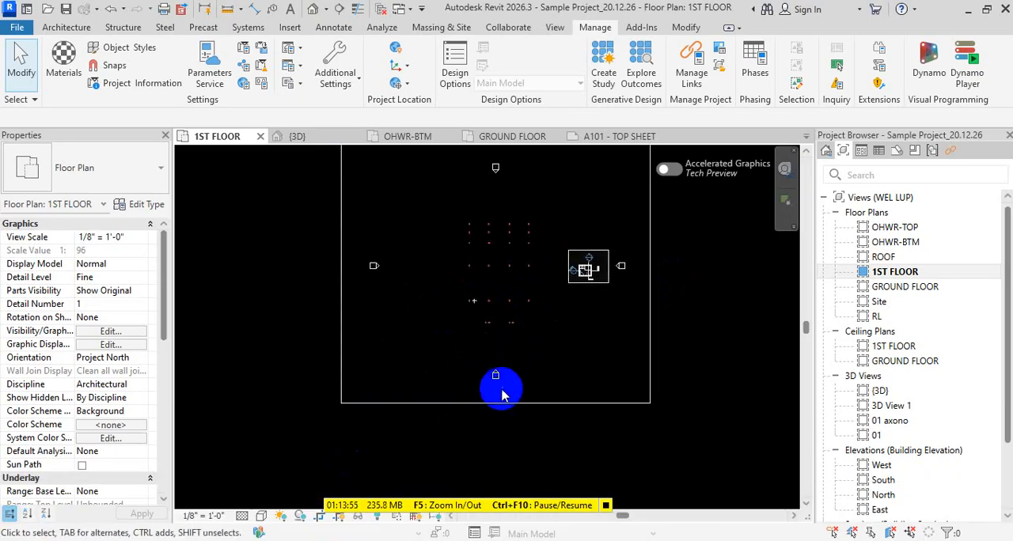
click(499, 402)
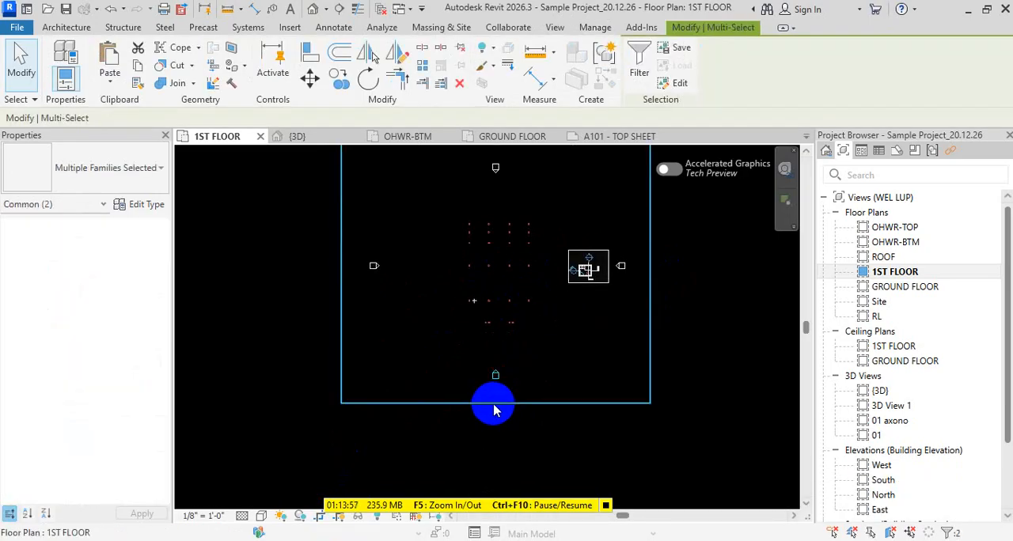
drag(494, 410, 501, 347)
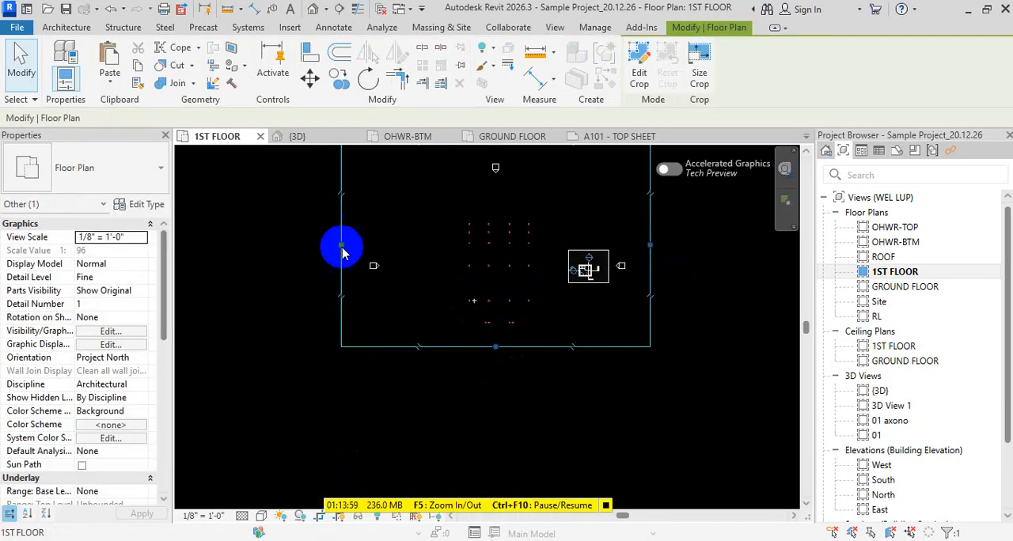
drag(342, 247, 422, 244)
middle_drag(439, 238, 392, 333)
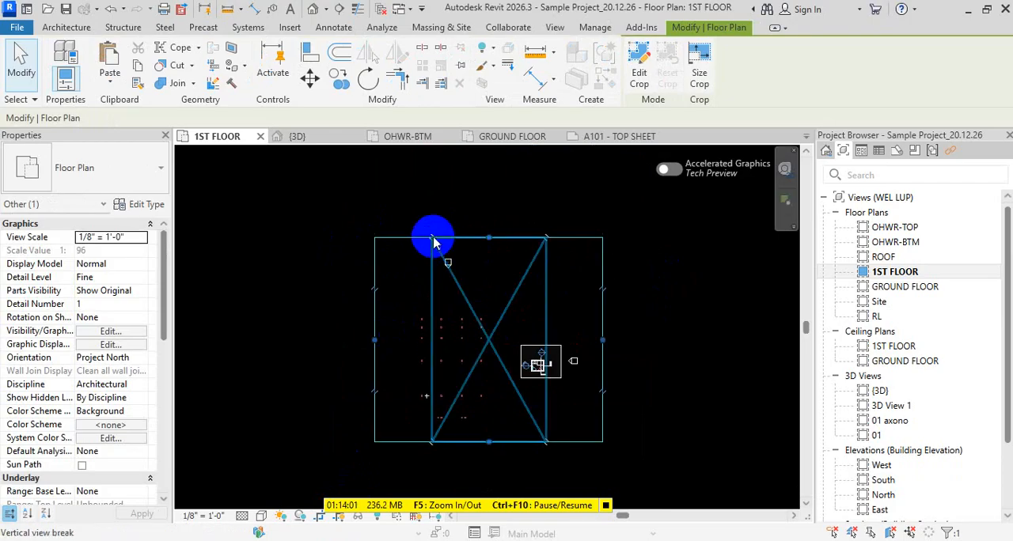
drag(489, 236, 488, 305)
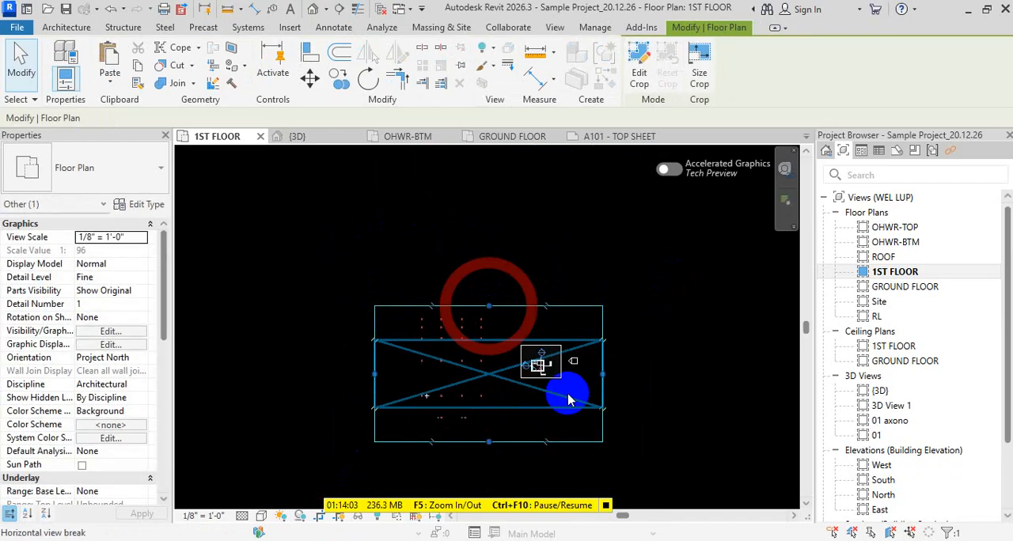
drag(603, 375, 499, 372)
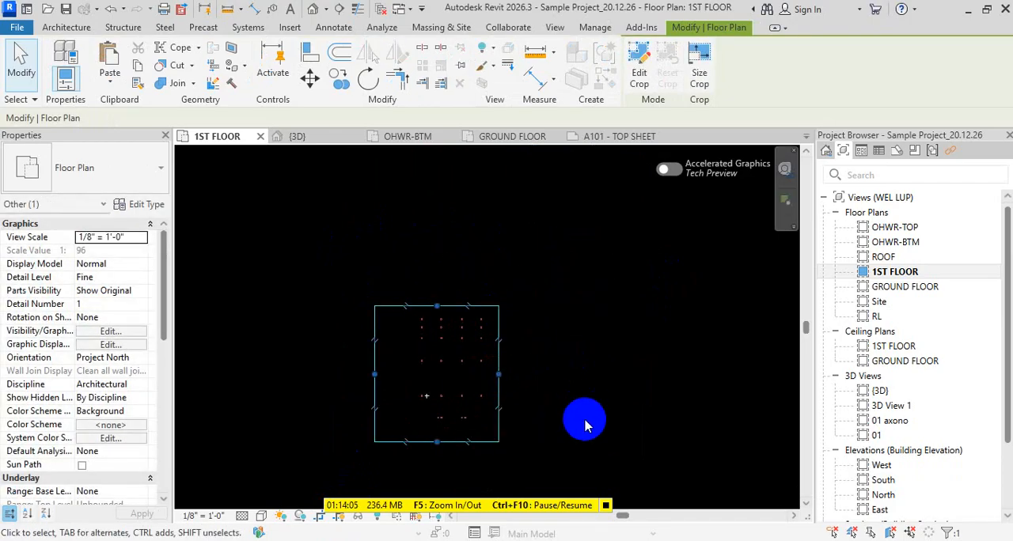
click(584, 380)
click(620, 136)
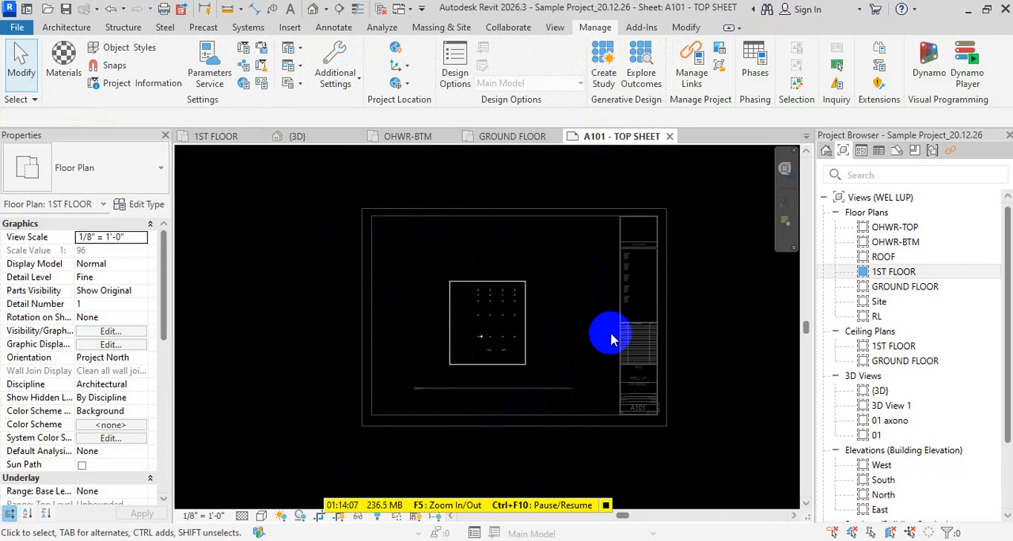
scroll(475, 372, up, 5)
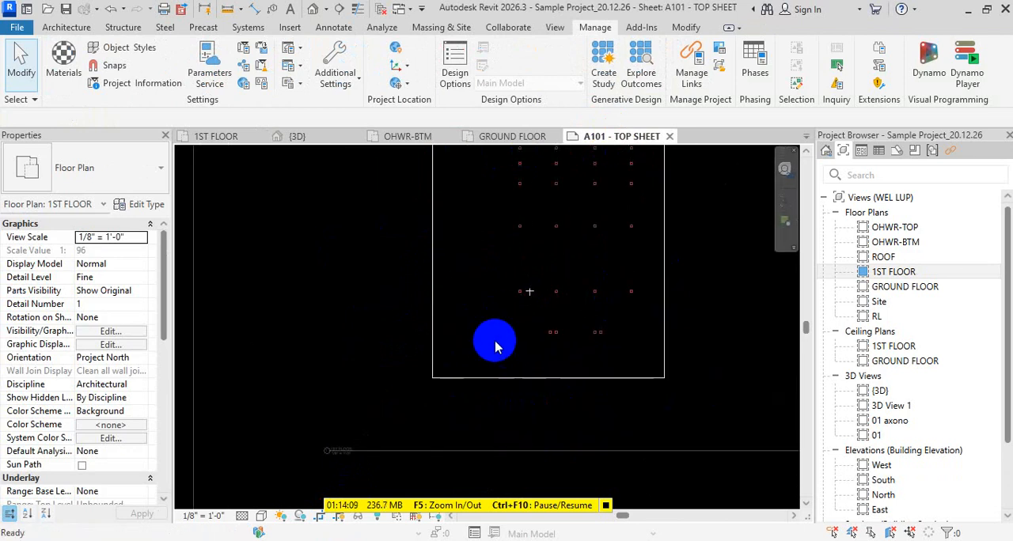
- Hide the crop region in the 1ST FLOOR floor plan and check the plan on sheet A101
click(510, 136)
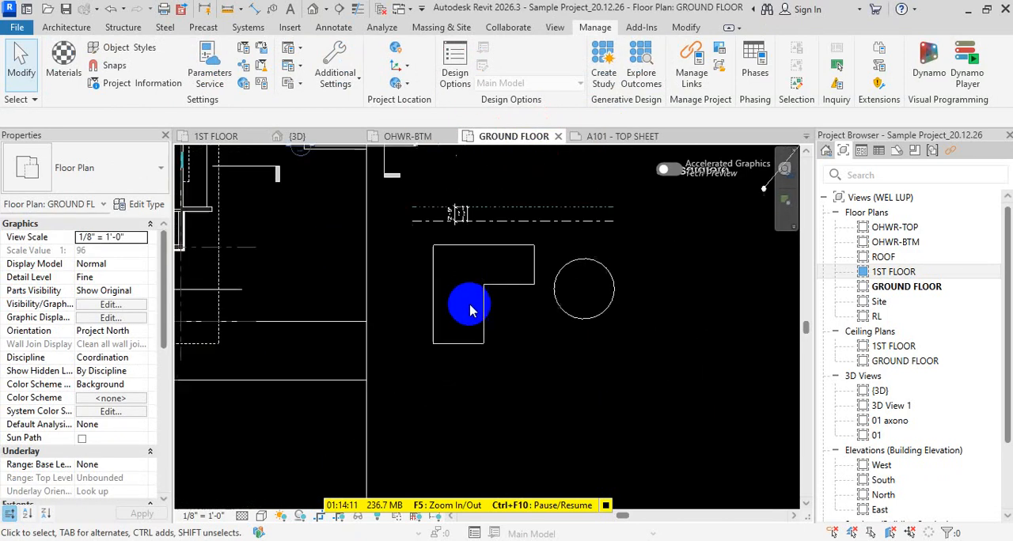
scroll(469, 311, down, 5)
click(412, 136)
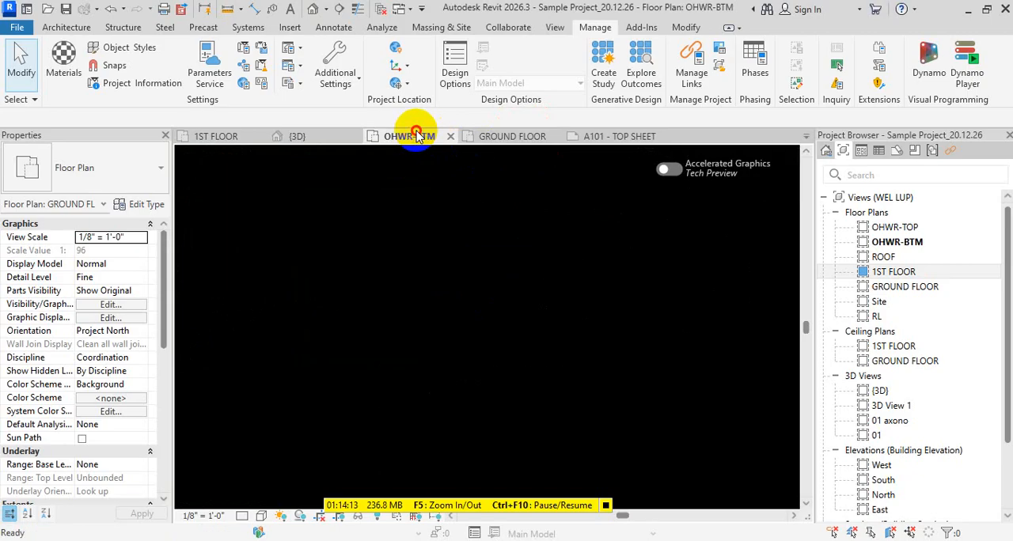
click(252, 135)
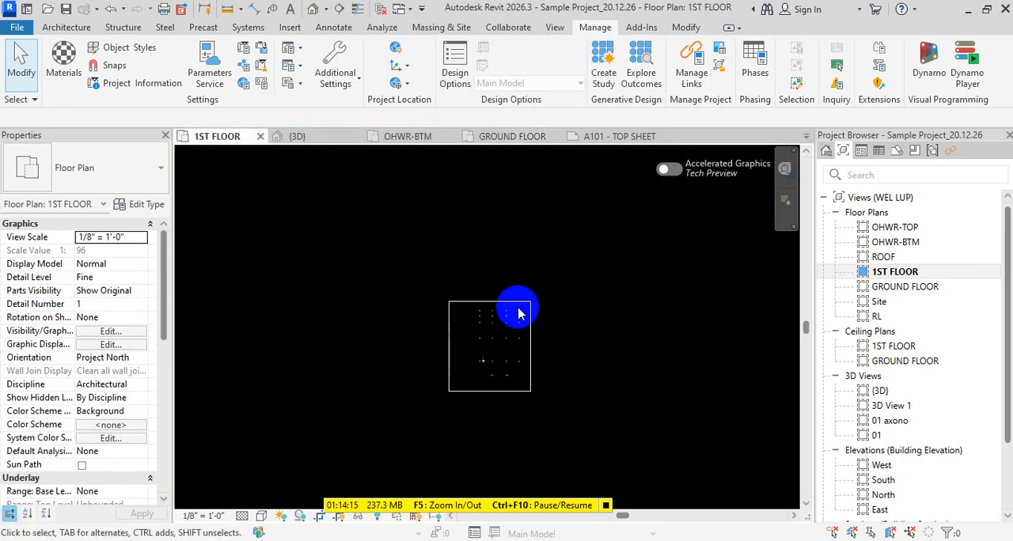
click(342, 515)
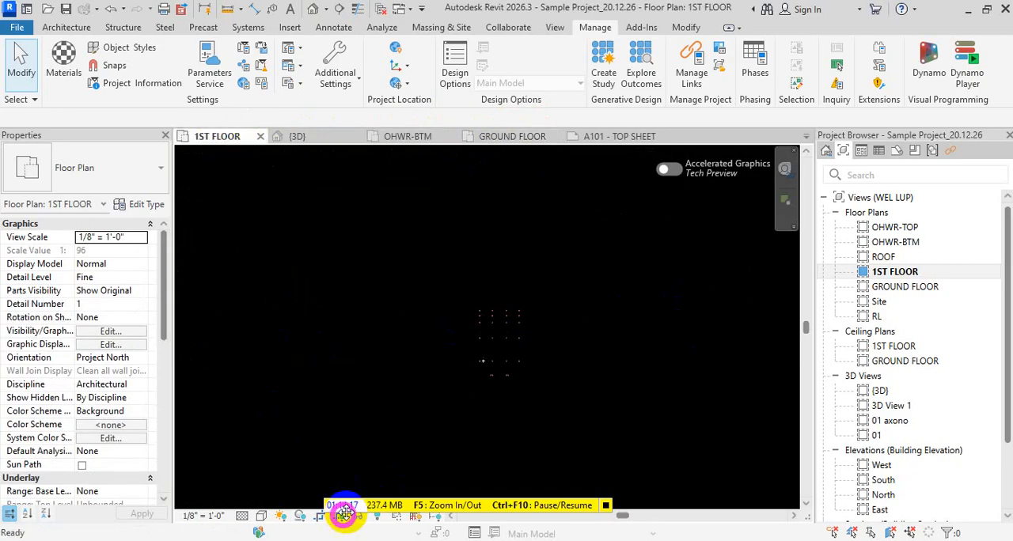
click(595, 138)
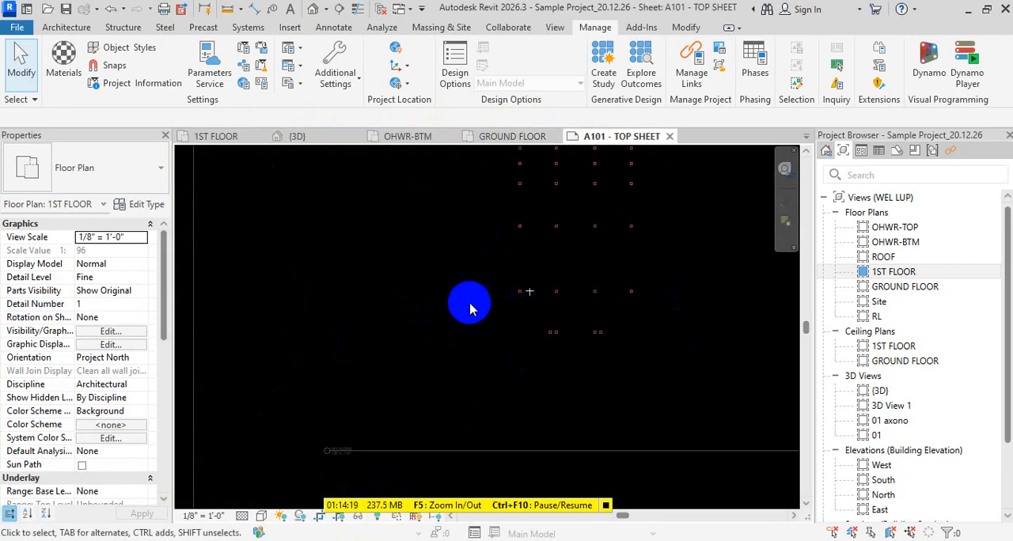
scroll(470, 308, down, 3)
scroll(466, 337, up, 2)
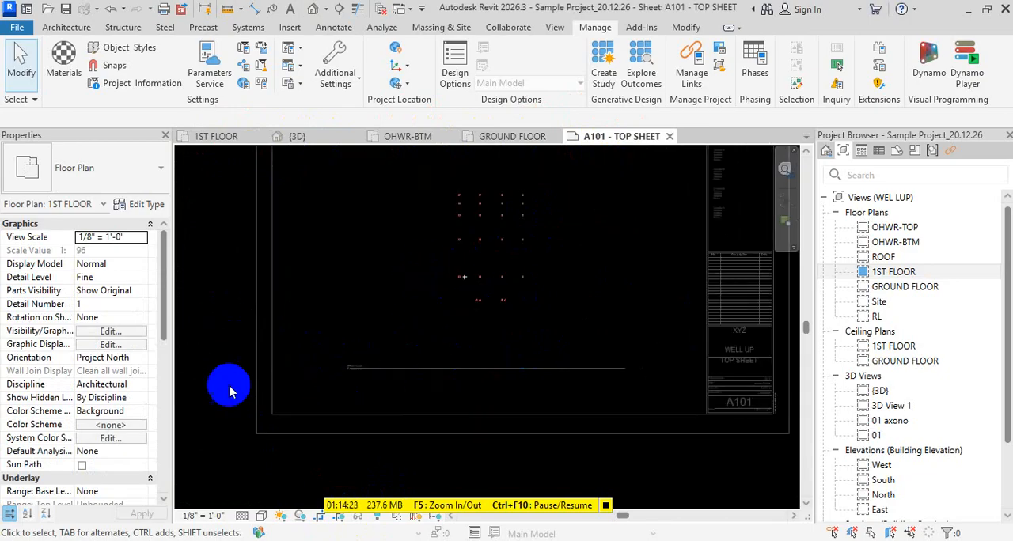
scroll(228, 376, down, 2)
- Examine which views are listed under sheet A101 - TOP SHEET in the project browser and return to the list of views
click(849, 348)
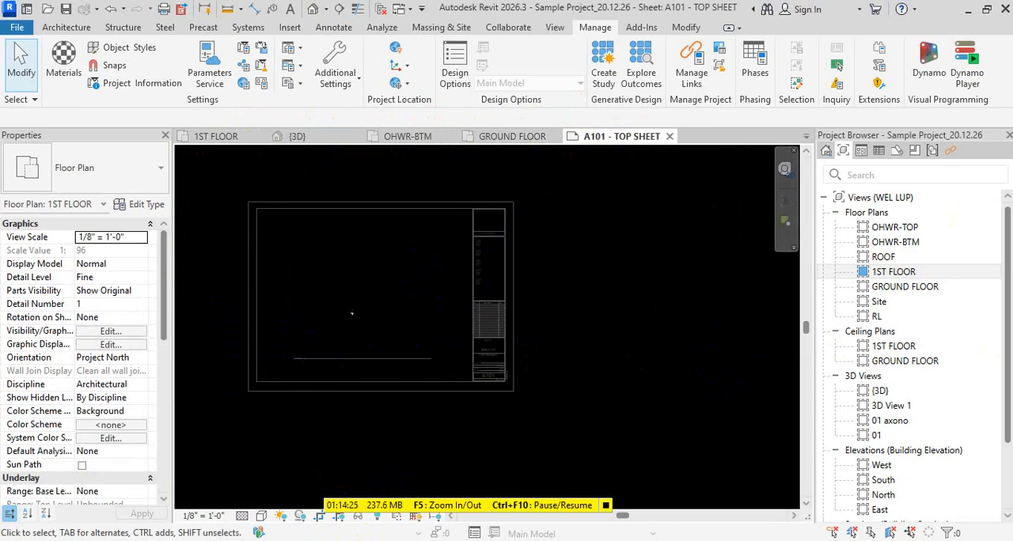
click(897, 150)
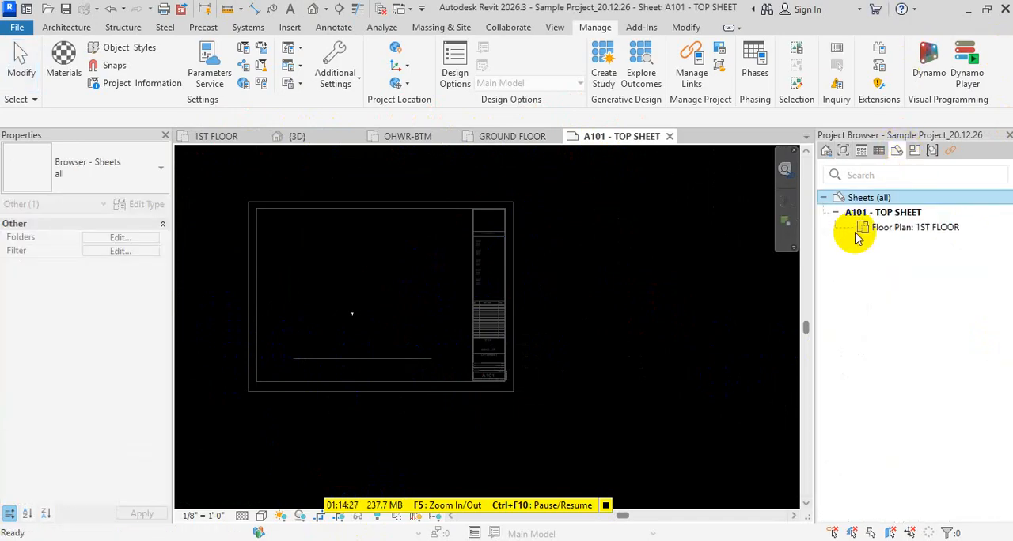
click(903, 230)
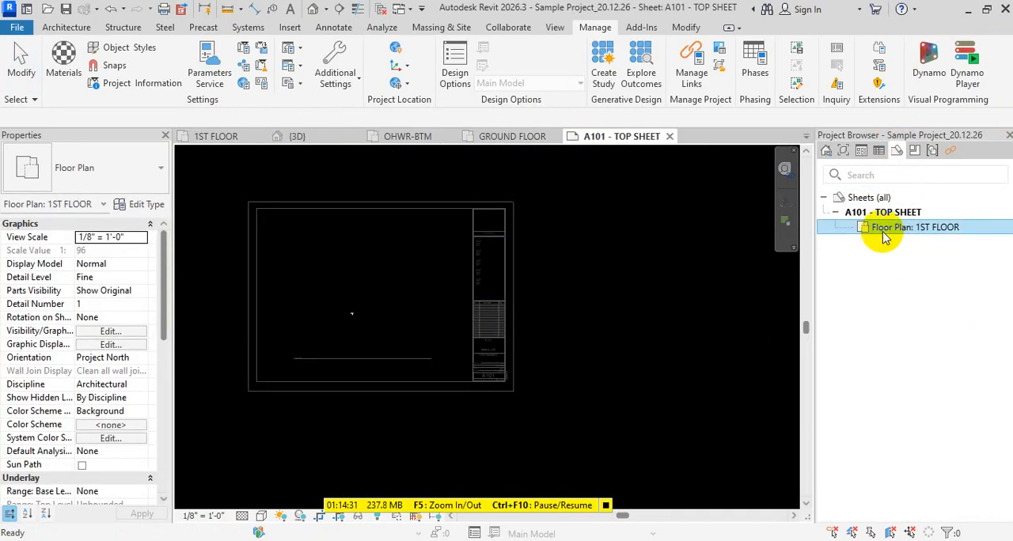
click(836, 213)
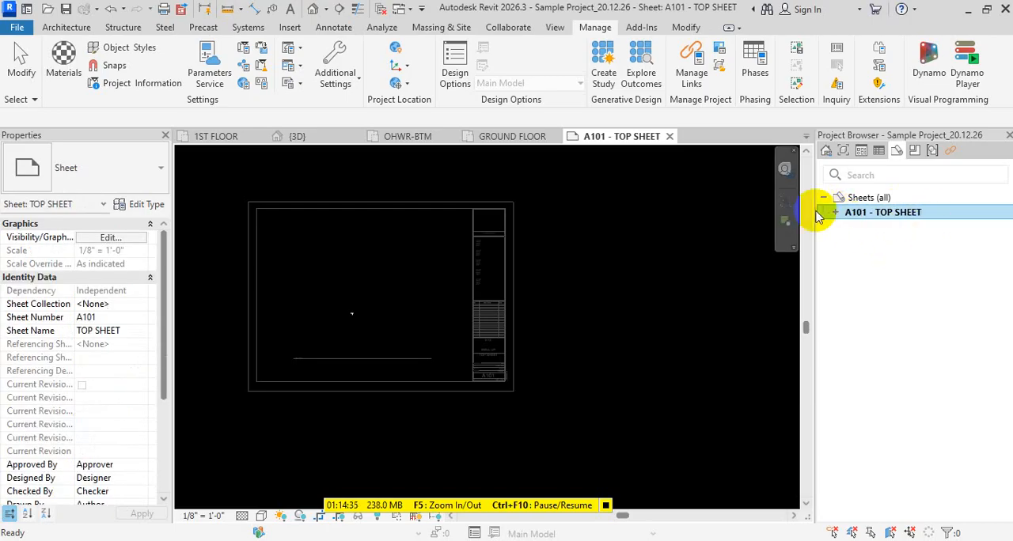
click(836, 213)
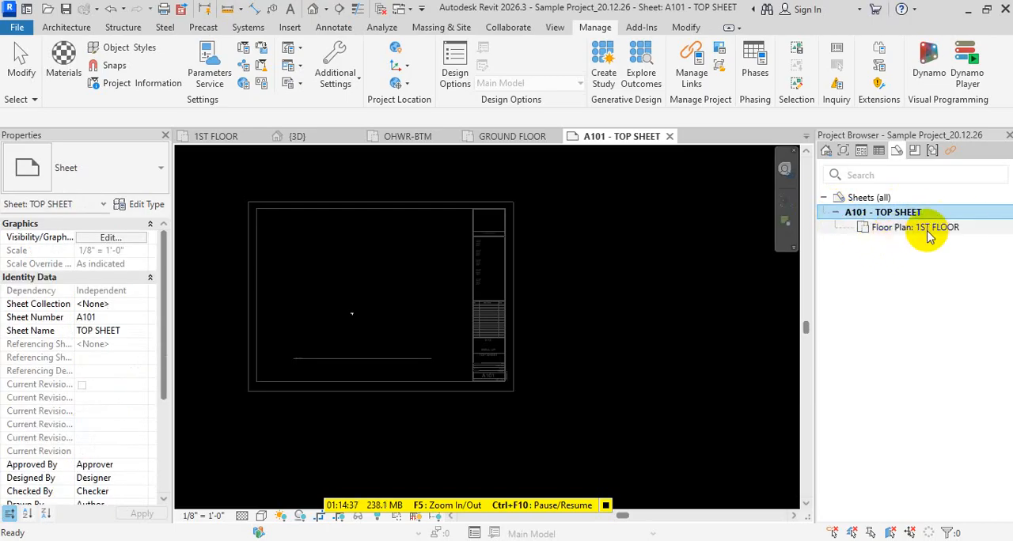
click(926, 229)
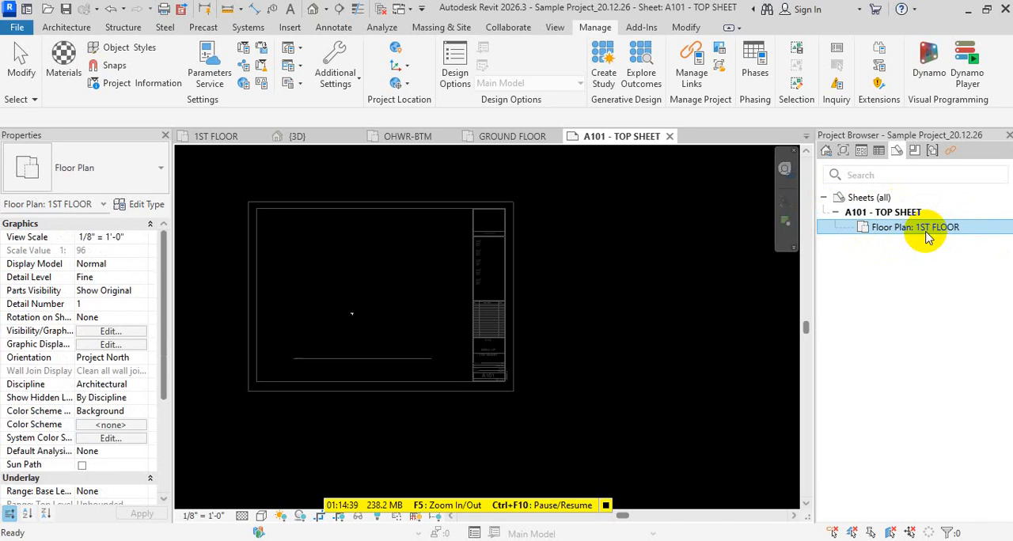
click(843, 150)
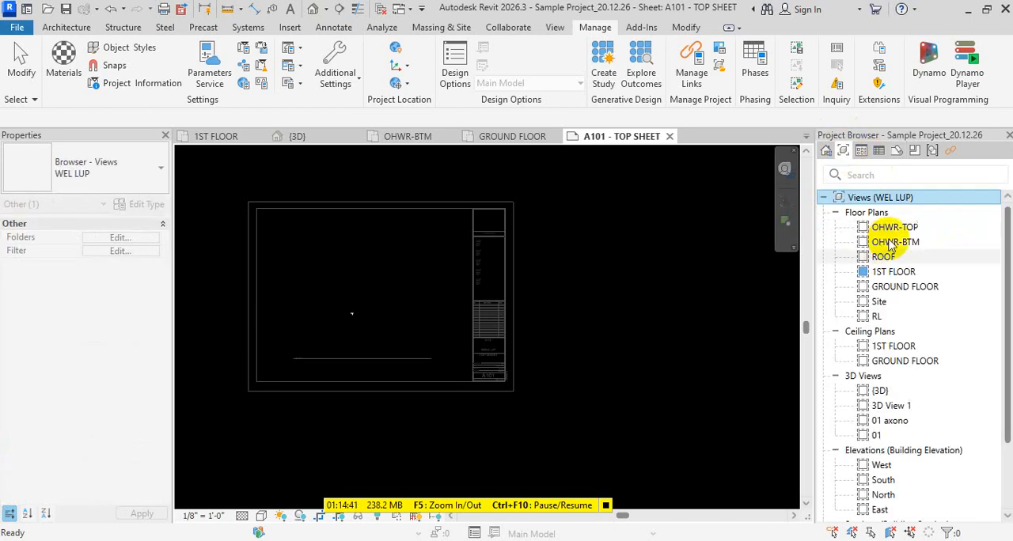
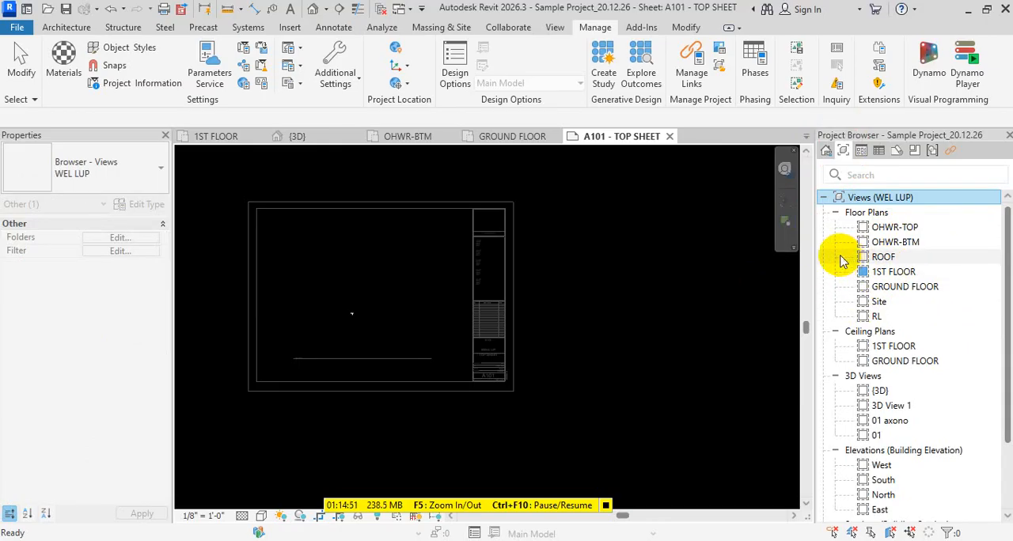
- Create a new sheet using the E1 30x42 Horizontal titleblock
click(879, 288)
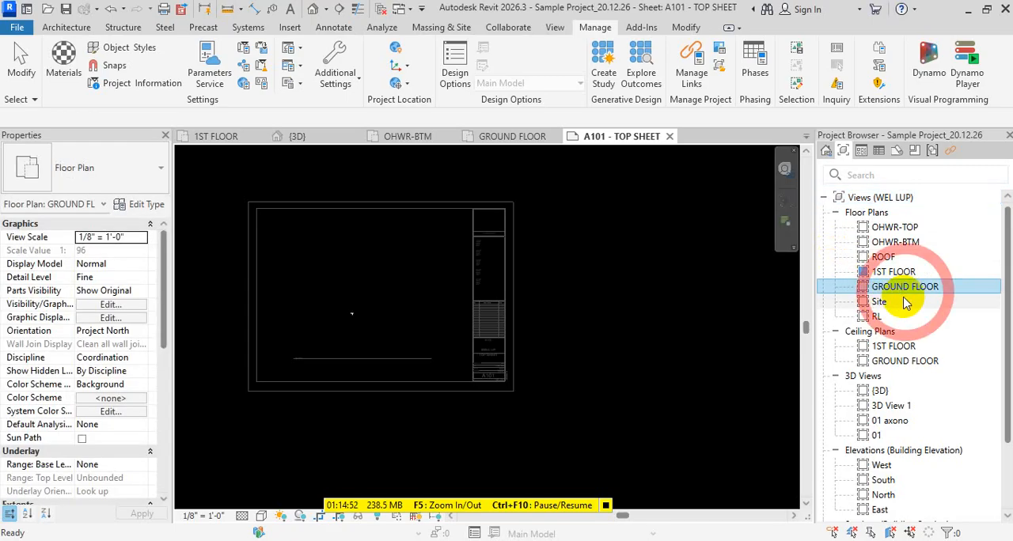
click(899, 153)
right_click(883, 200)
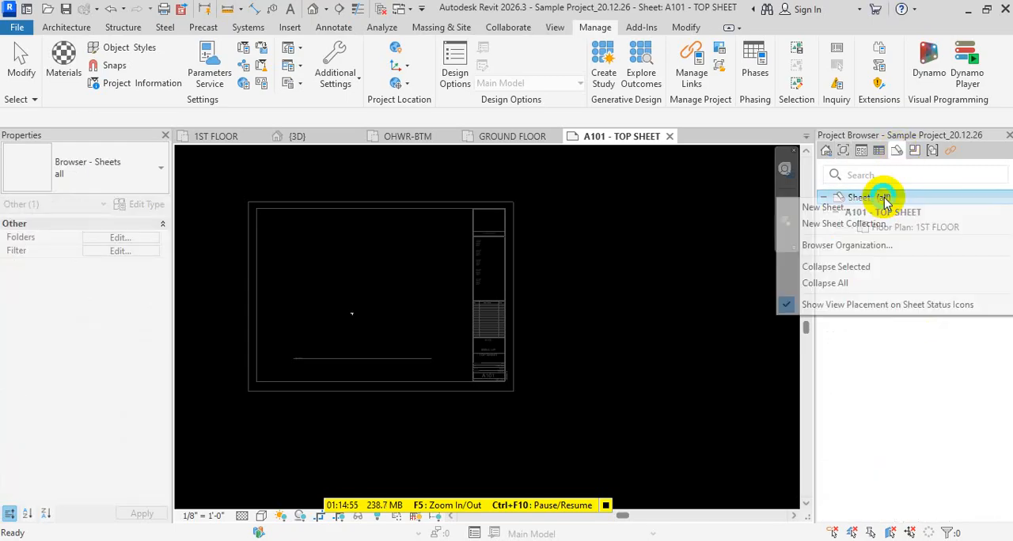
click(819, 208)
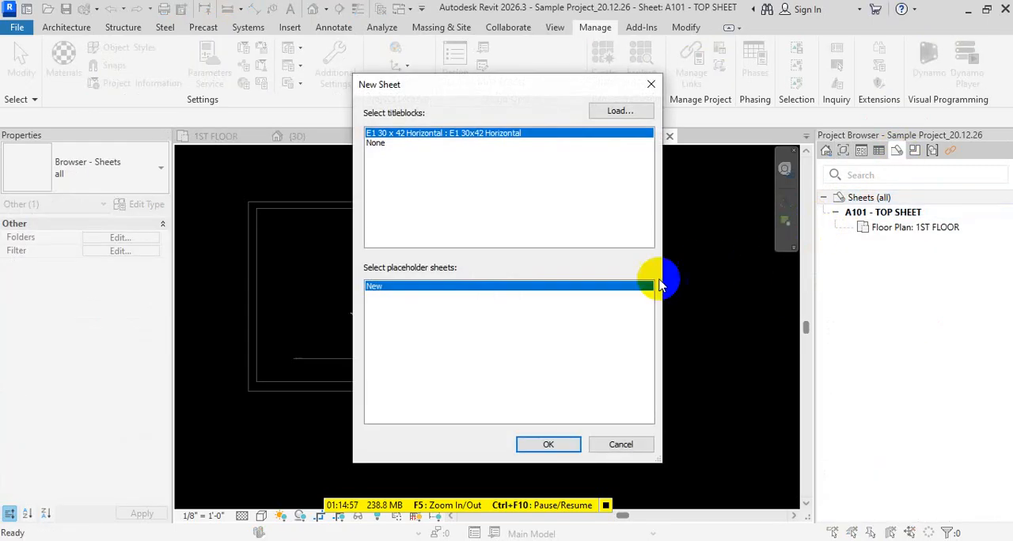
click(572, 444)
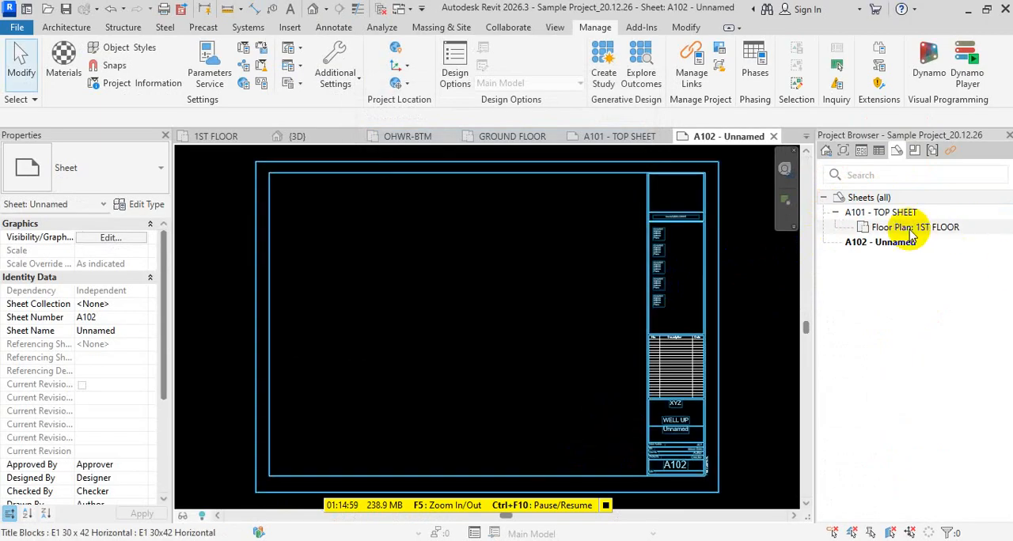
- Rename sheet A102 as 2ND FLOOR PLAN, keeping its number
key(F2)
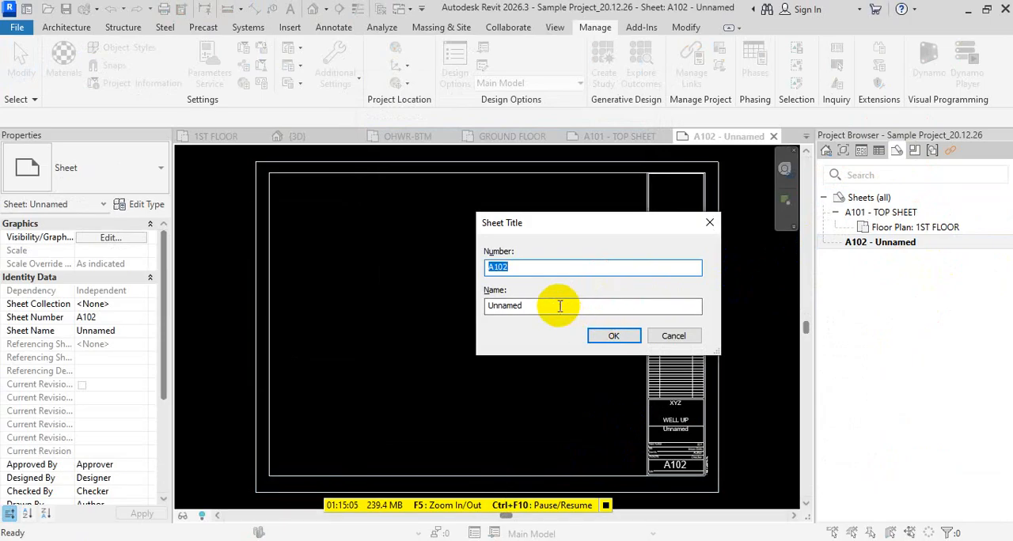
drag(560, 305, 373, 302)
text(2)
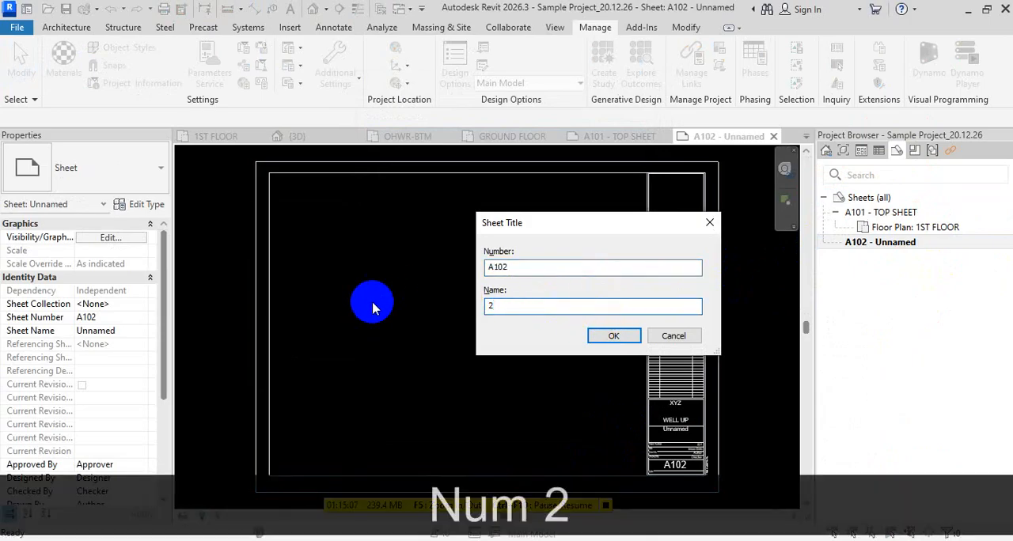
text(ND FLOOR )
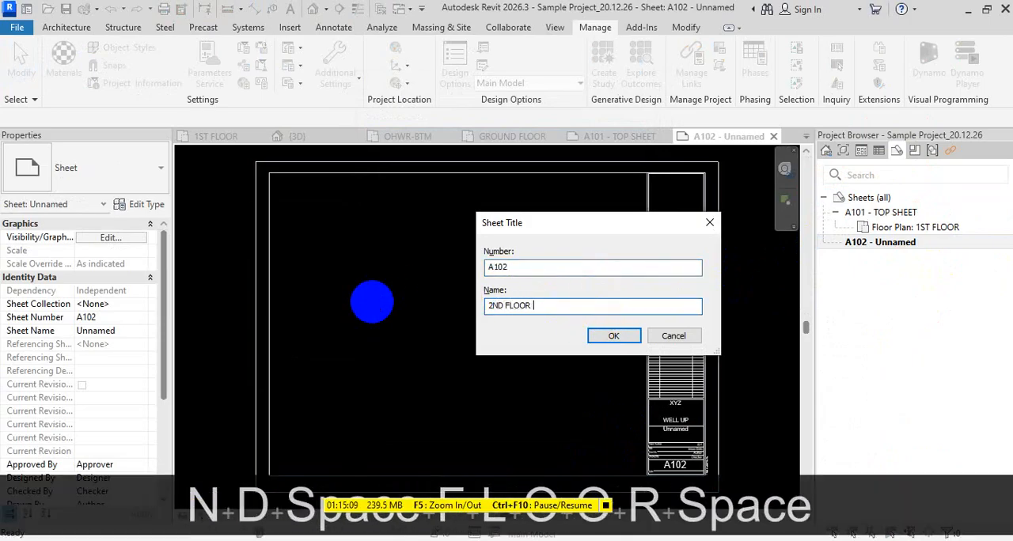
text(PLAN)
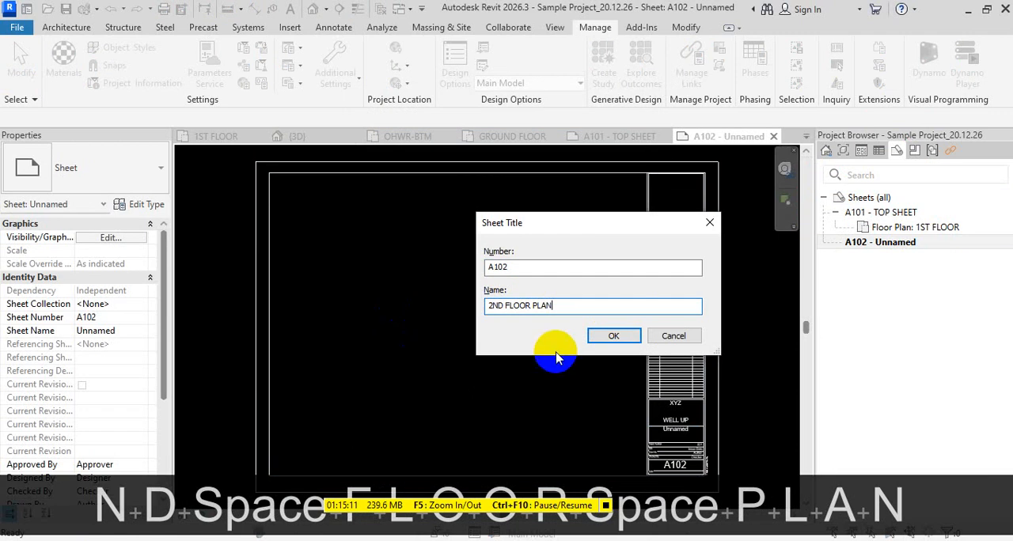
click(617, 335)
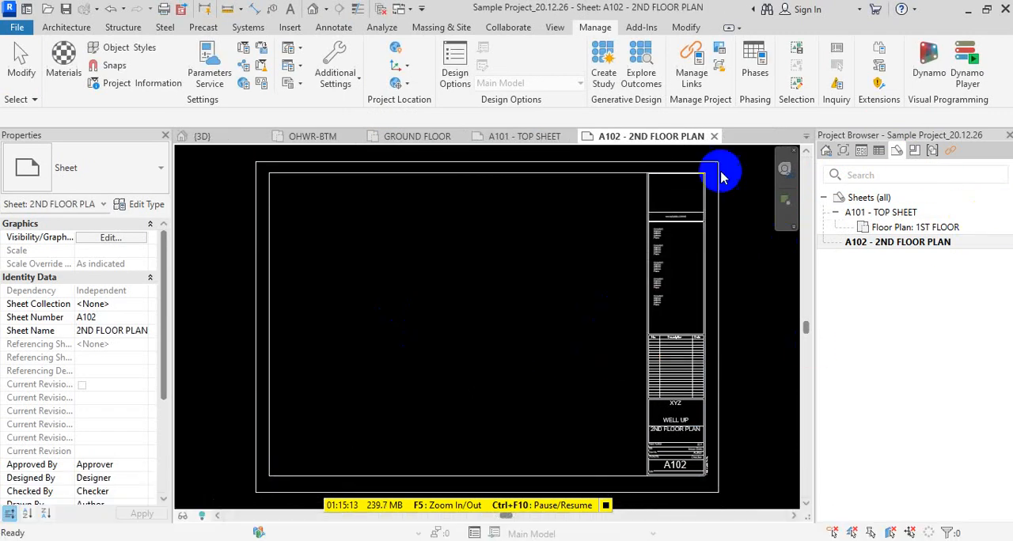
- Place the GROUND FLOOR floor plan view on sheet A102
click(843, 150)
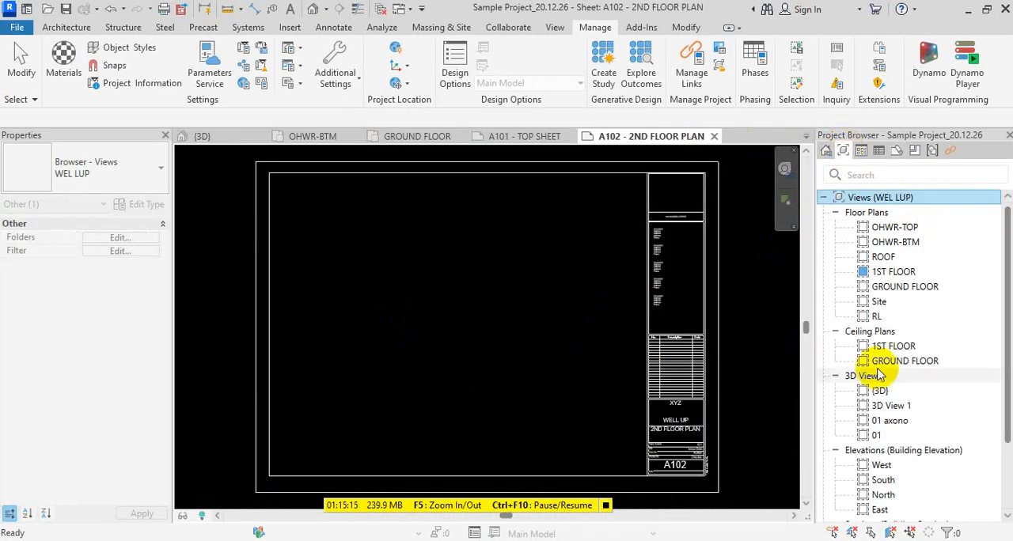
drag(887, 286, 470, 339)
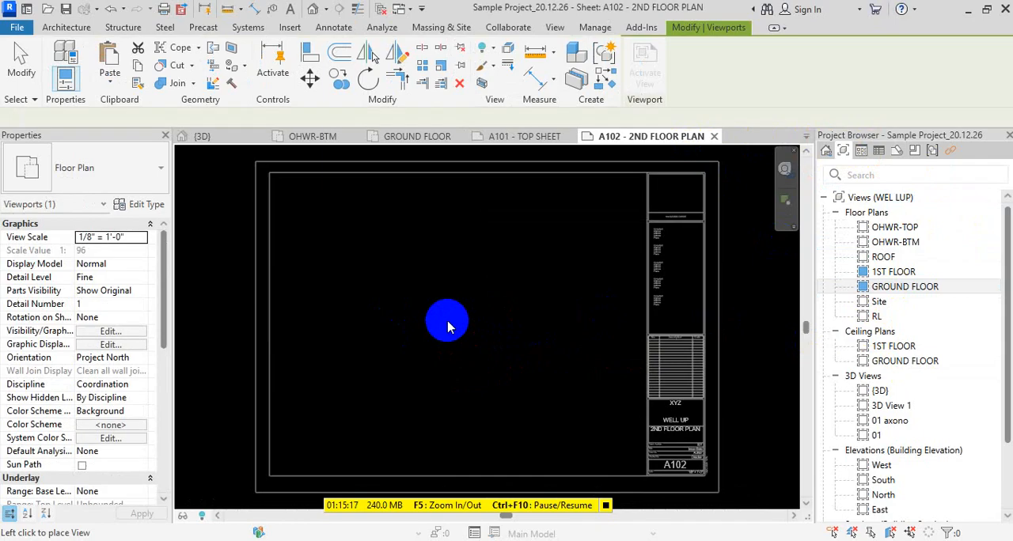
click(481, 336)
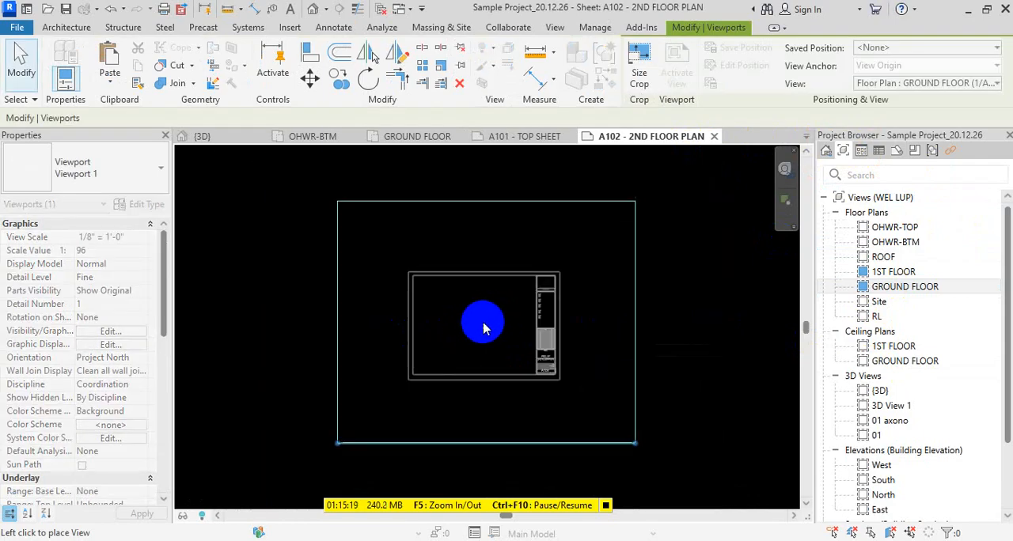
key(Escape)
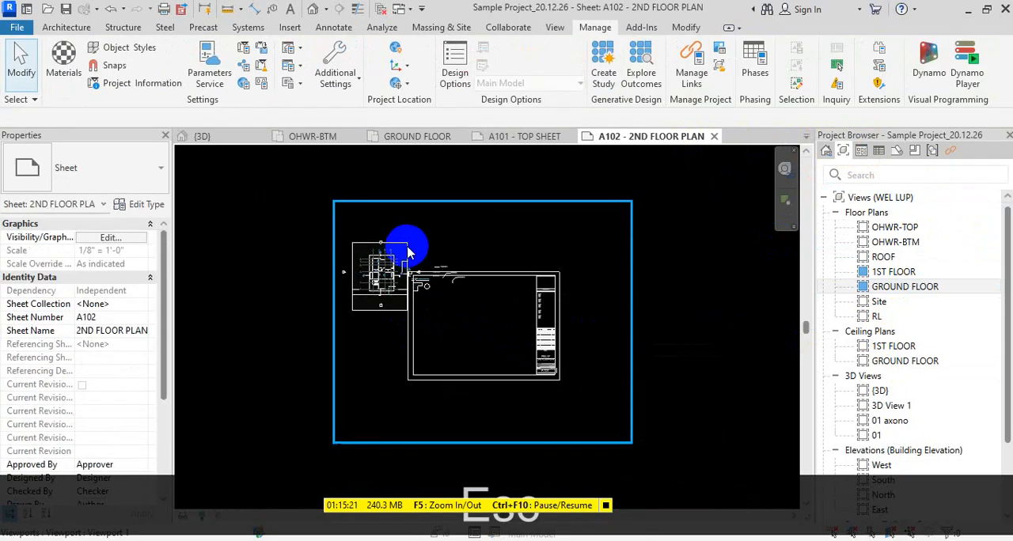
- Move the ground floor viewport so its plan drawing sits inside the titleblock's drawing area, then nudge it further left
click(394, 210)
mouse_move(393, 204)
mouse_down()
mouse_move(501, 288)
mouse_move(502, 255)
mouse_move(486, 252)
mouse_up()
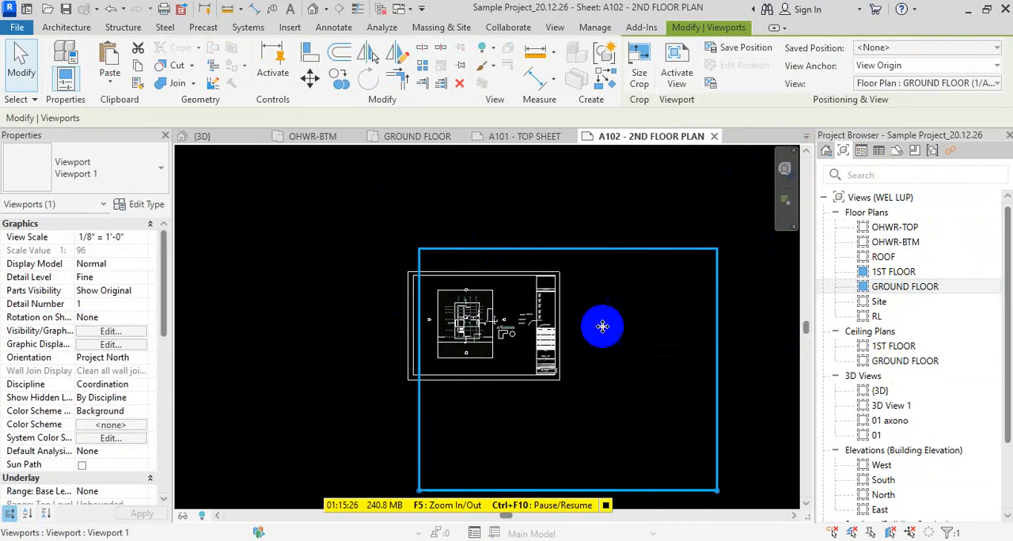
click(514, 248)
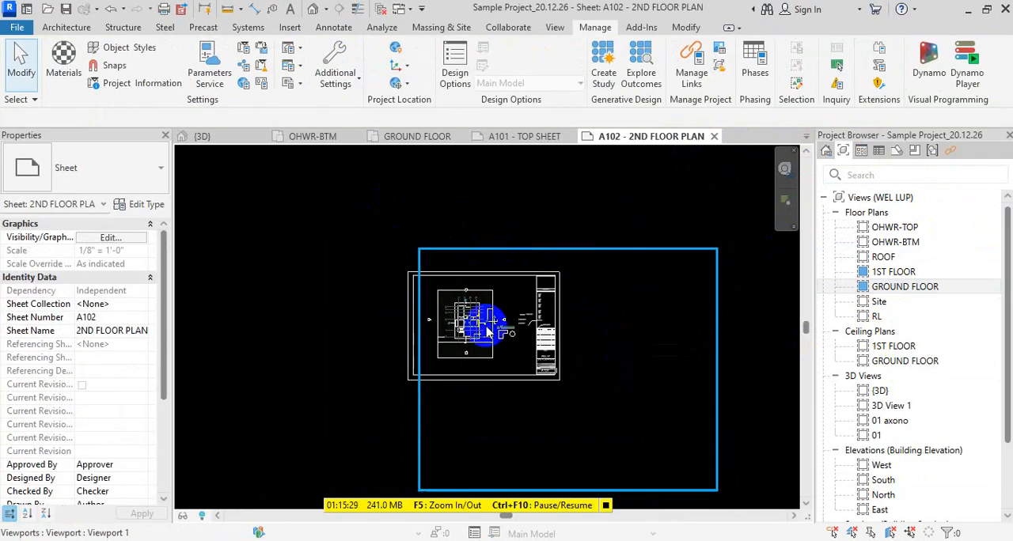
click(417, 430)
key(Left)
key(Left)
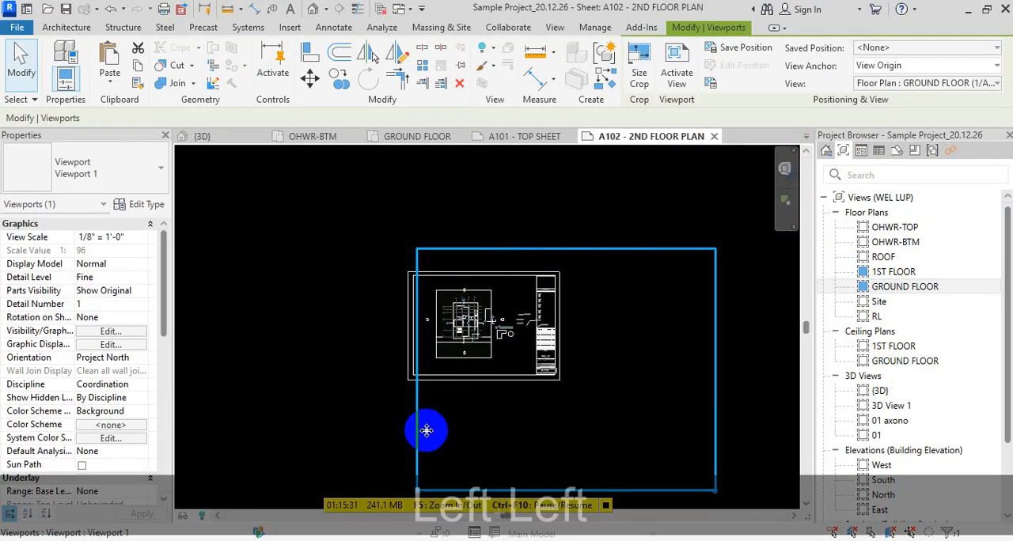
key(Left)
key(Left)
key(Left)
key(Left)
key(Left)
key(Left)
key(Left)
key(Left)
key(Left)
key(Left)
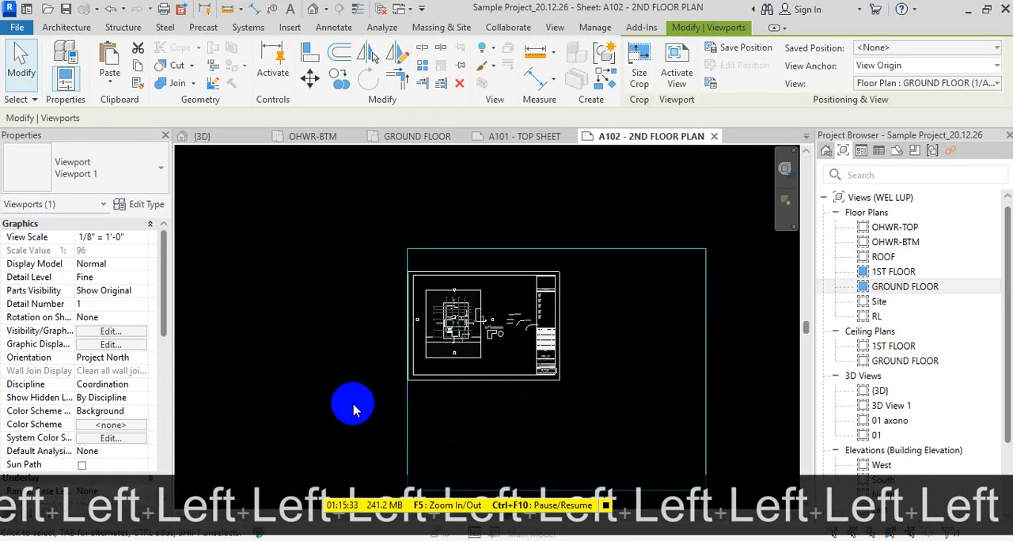
click(354, 409)
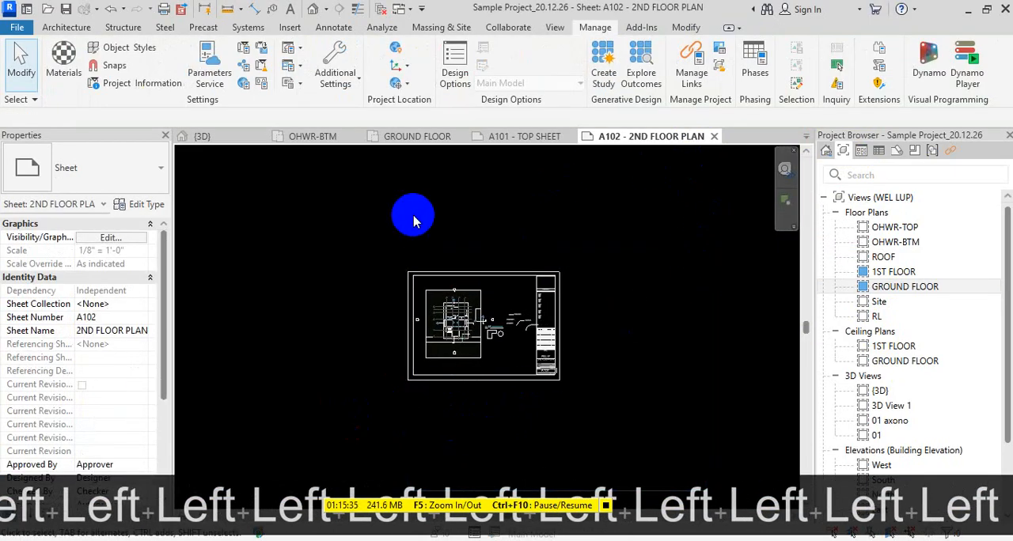
- Open the GROUND FLOOR plan, show its crop region, and pull the lower and right crop edges in toward the building
double_click(903, 287)
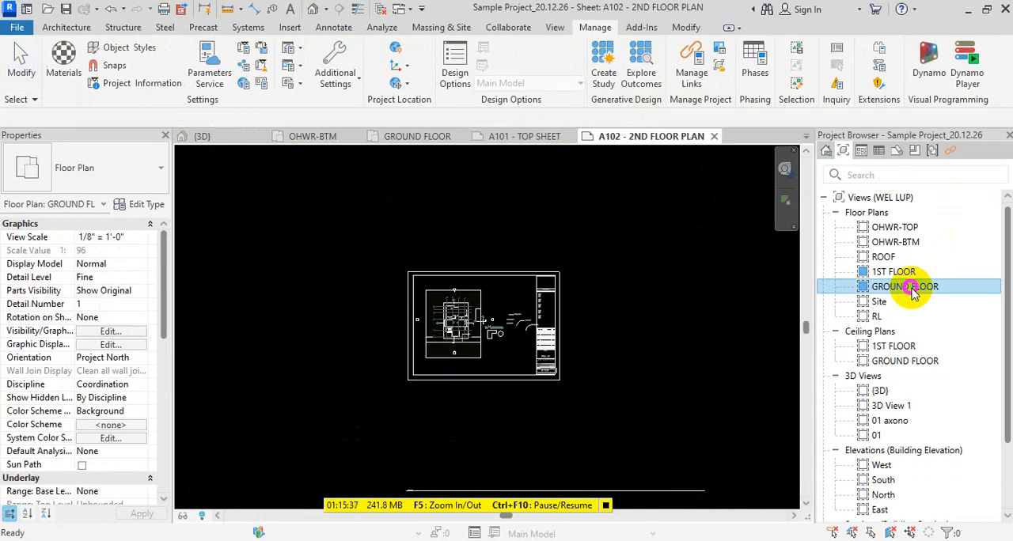
scroll(586, 277, down, 5)
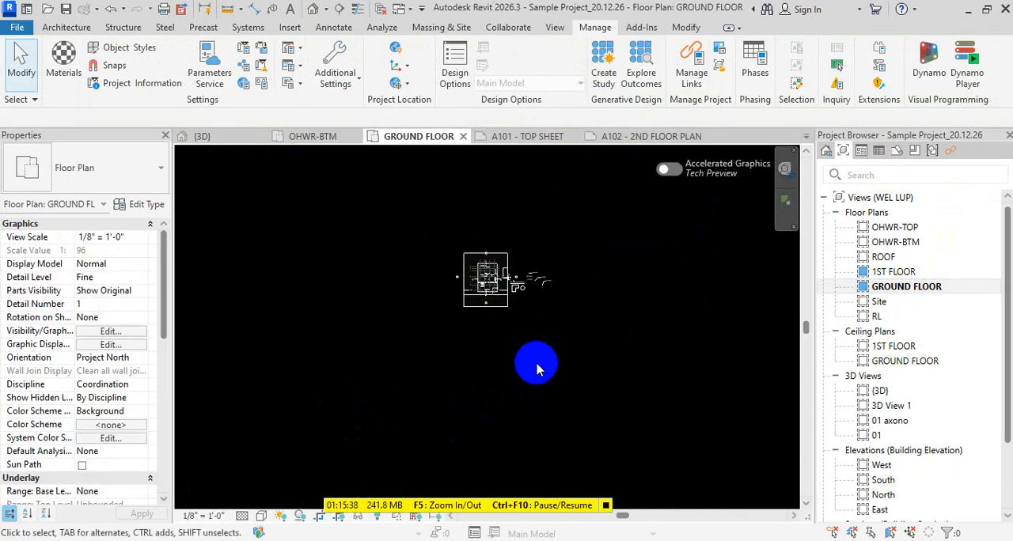
click(339, 516)
click(525, 412)
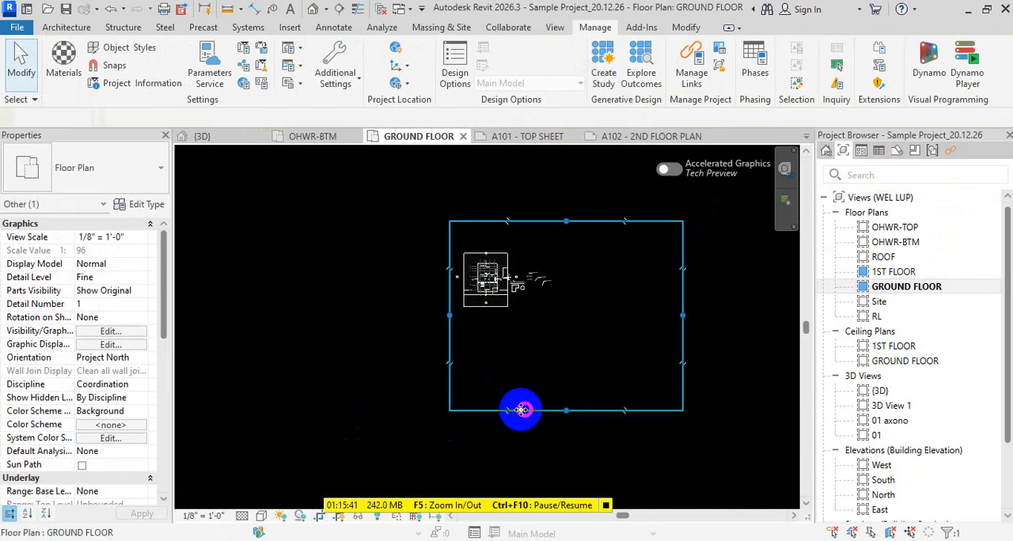
drag(548, 410, 566, 310)
drag(684, 268, 512, 289)
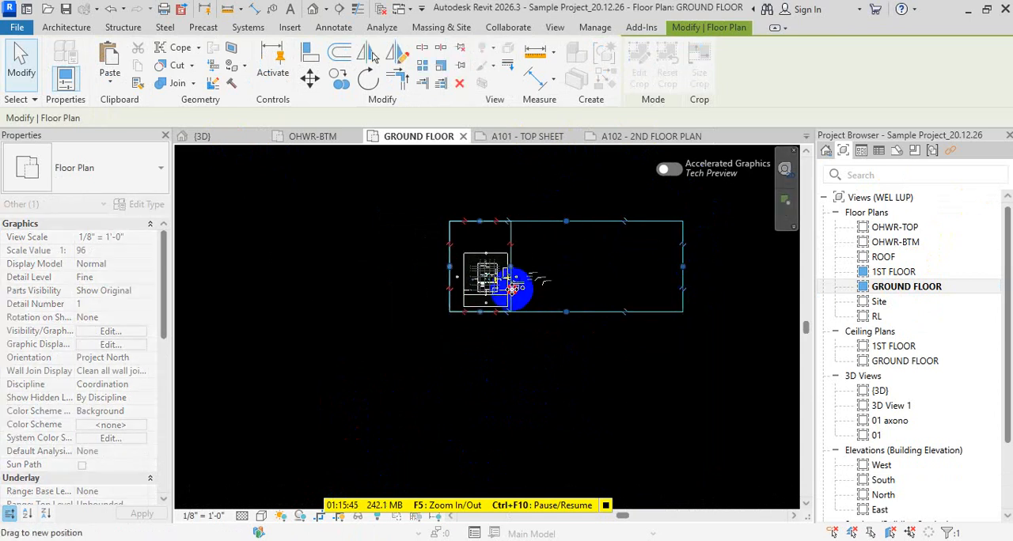
- Tighten all four crop region edges of the GROUND FLOOR plan closely around the site boundary
scroll(518, 202, up, 5)
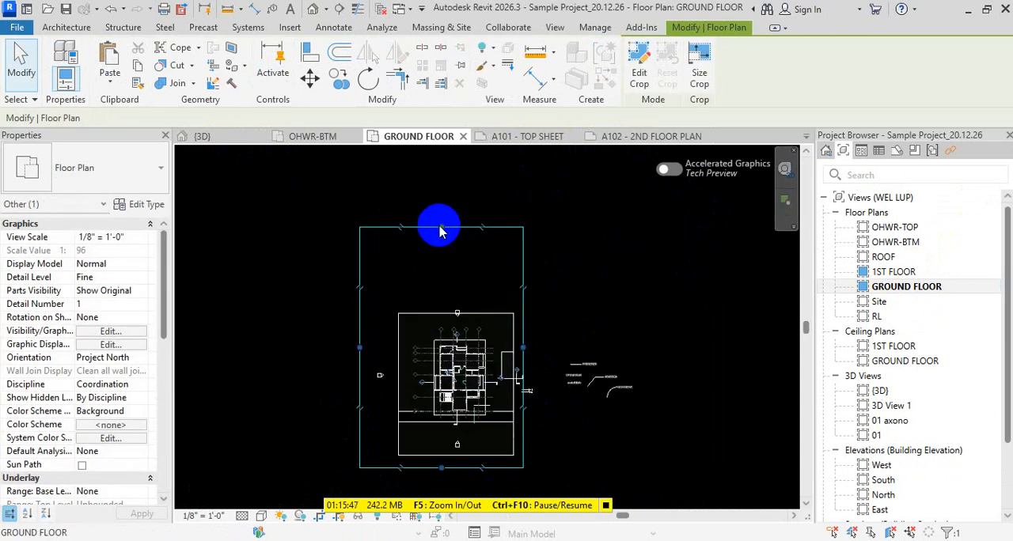
drag(441, 231, 432, 298)
drag(358, 386, 389, 381)
drag(458, 468, 457, 438)
scroll(484, 302, up, 2)
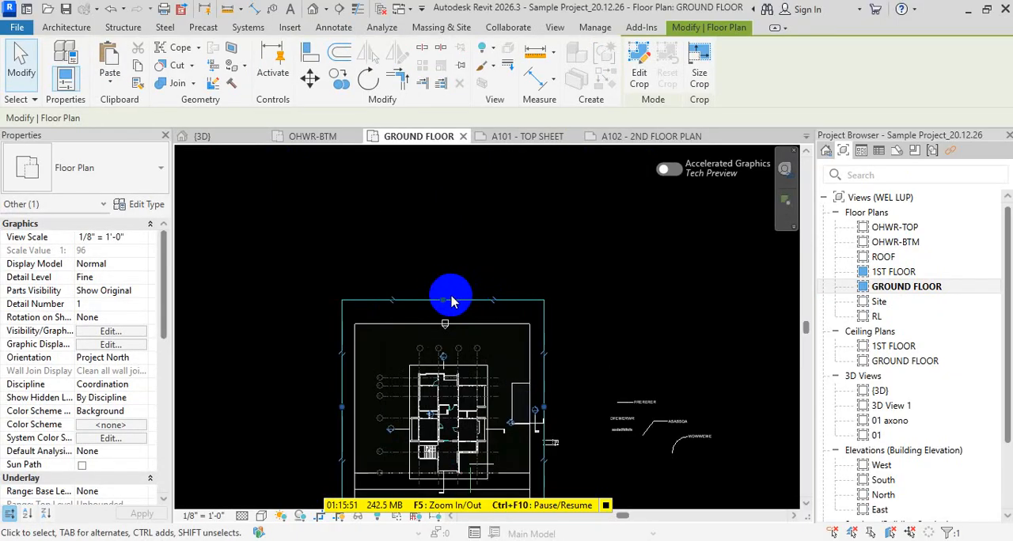
drag(442, 299, 443, 332)
middle_drag(487, 393, 507, 246)
scroll(538, 285, up, 1)
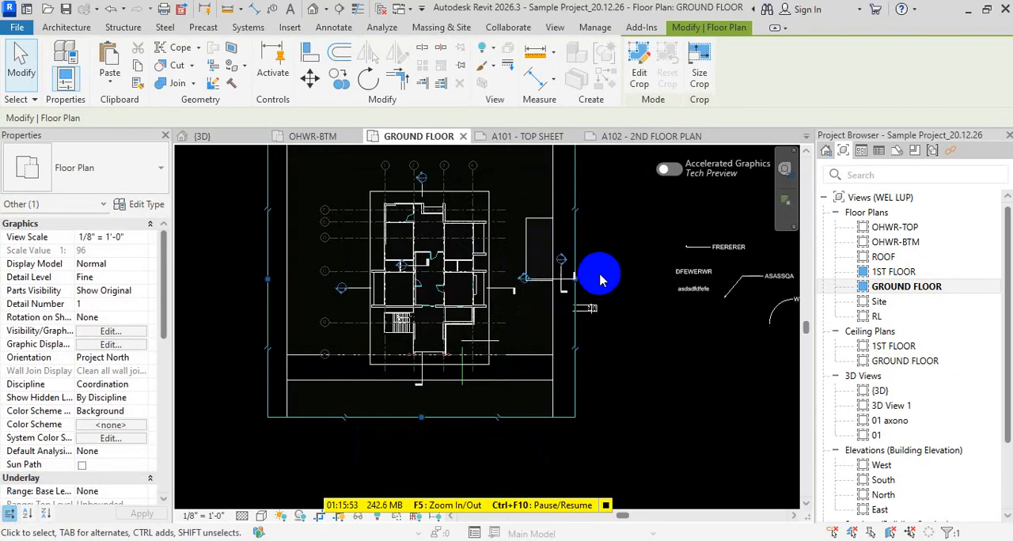
drag(578, 282, 570, 277)
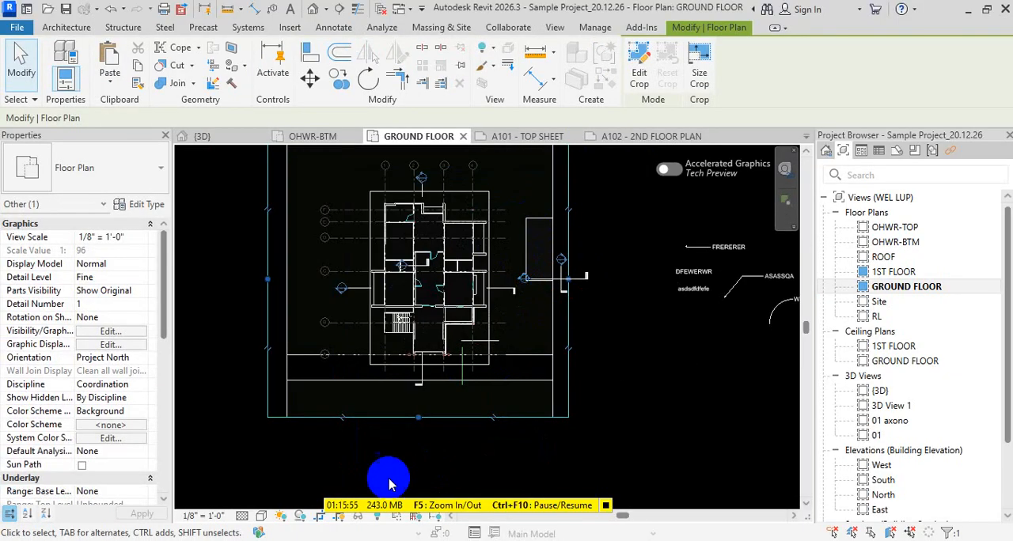
- Hide the GROUND FLOOR crop region and delete the stray text notes and leaders beside the plan
click(342, 519)
scroll(524, 424, down, 1)
click(319, 517)
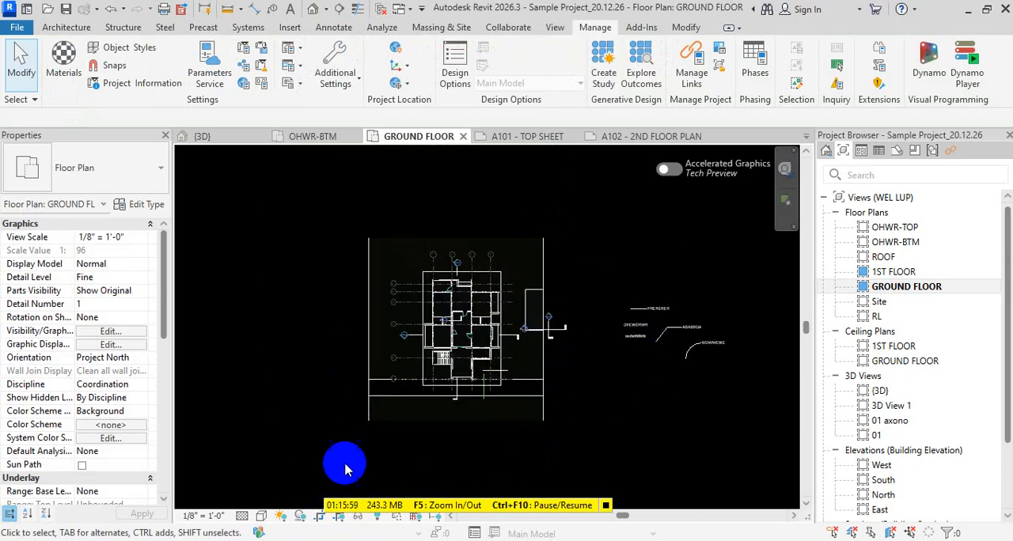
scroll(419, 396, down, 1)
drag(605, 372, 527, 273)
key(Delete)
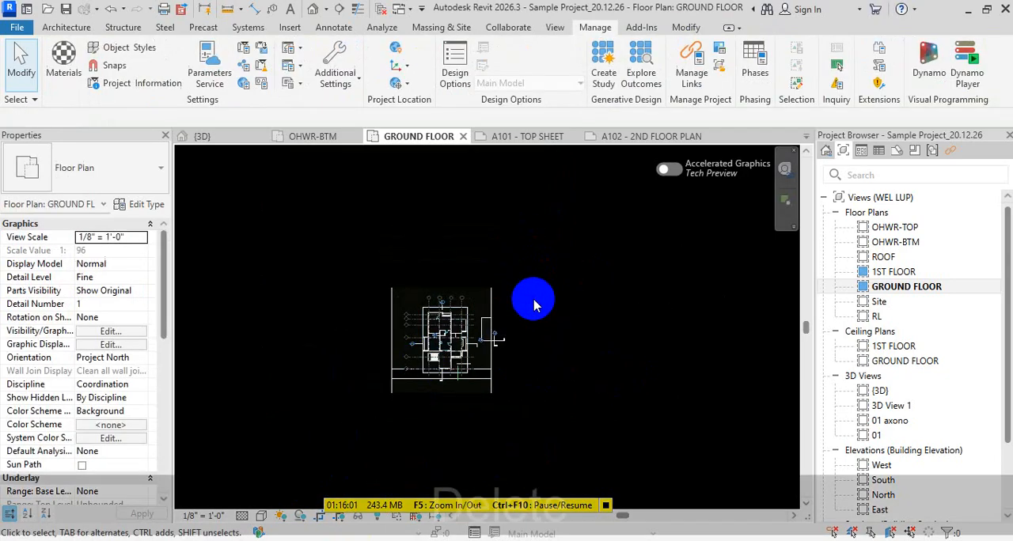
- Return to sheet A102 - 2ND FLOOR PLAN and examine the cropped ground floor viewport
click(657, 136)
scroll(430, 328, up, 5)
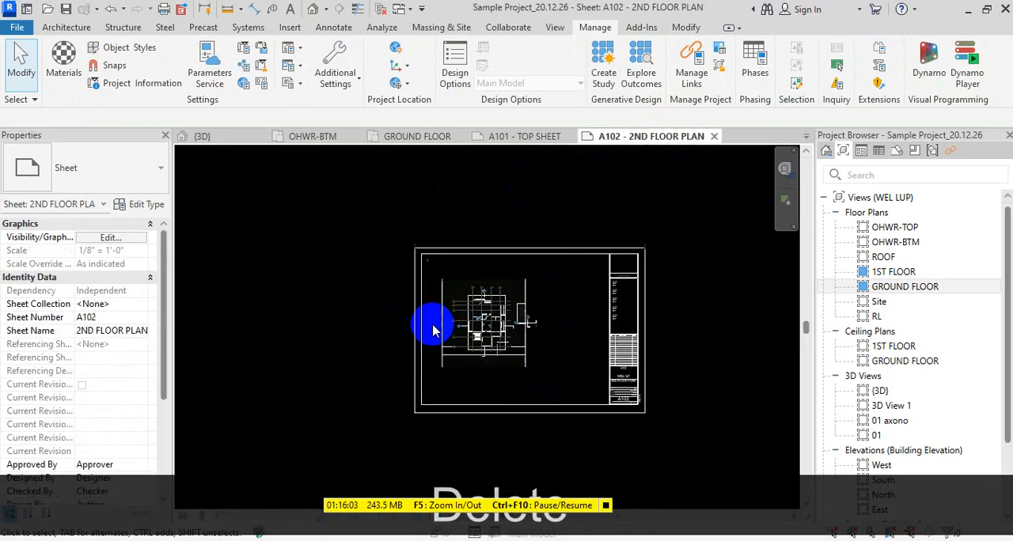
scroll(473, 412, up, 3)
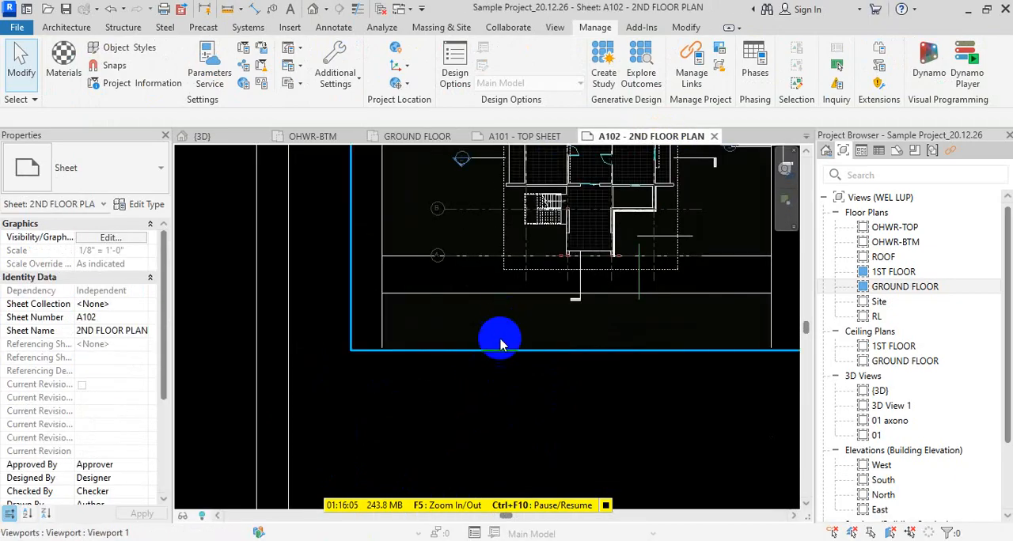
click(495, 336)
scroll(459, 366, down, 3)
key(Escape)
key(Escape)
scroll(467, 372, down, 4)
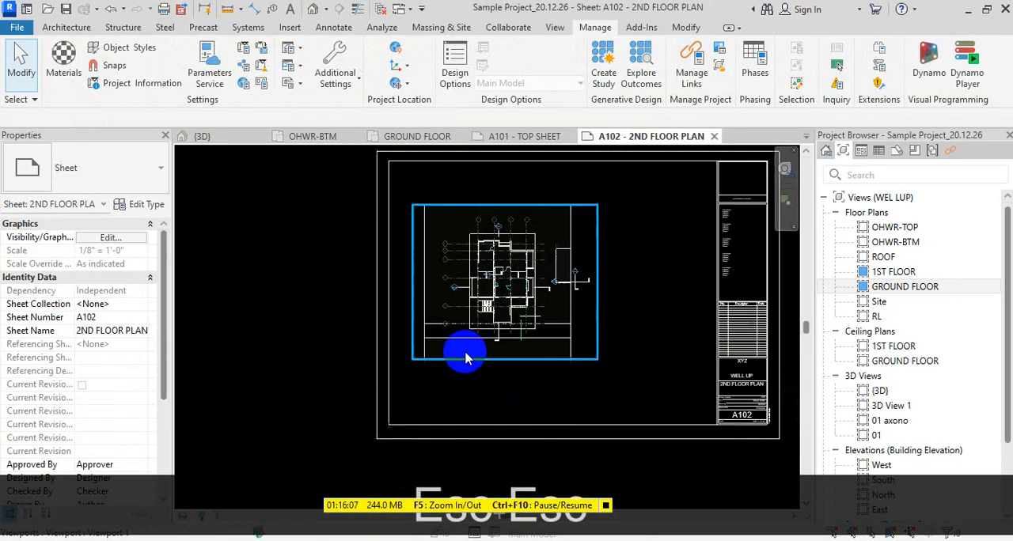
- Review the type properties of the ground floor viewport on sheet A102, leaving them unchanged
click(490, 362)
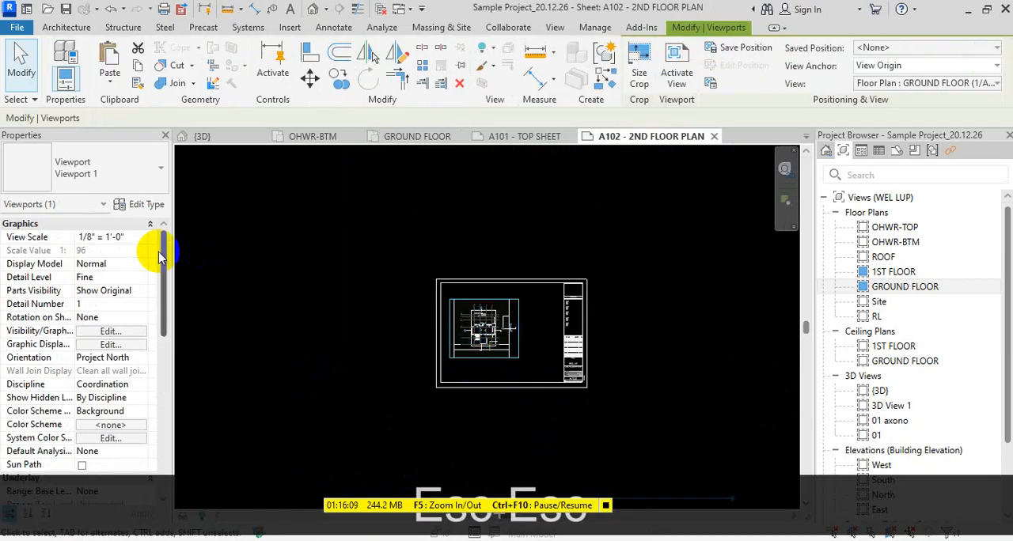
click(135, 205)
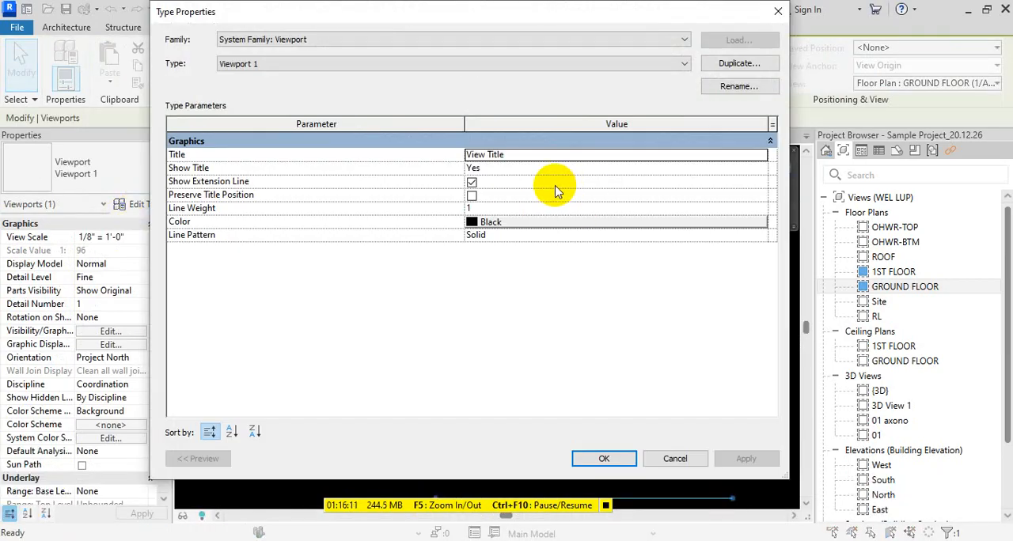
key(Escape)
key(Escape)
key(Escape)
key(Escape)
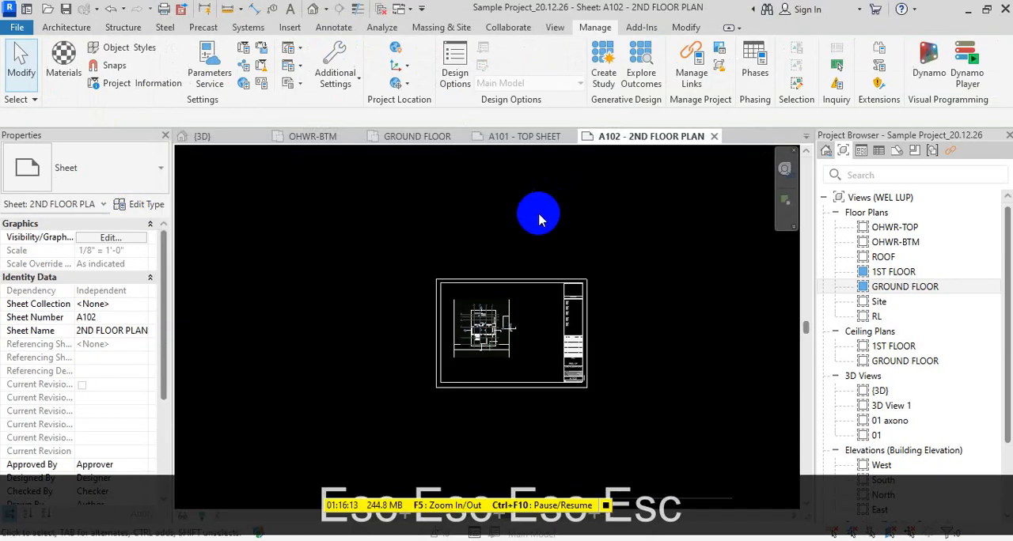
scroll(443, 325, up, 4)
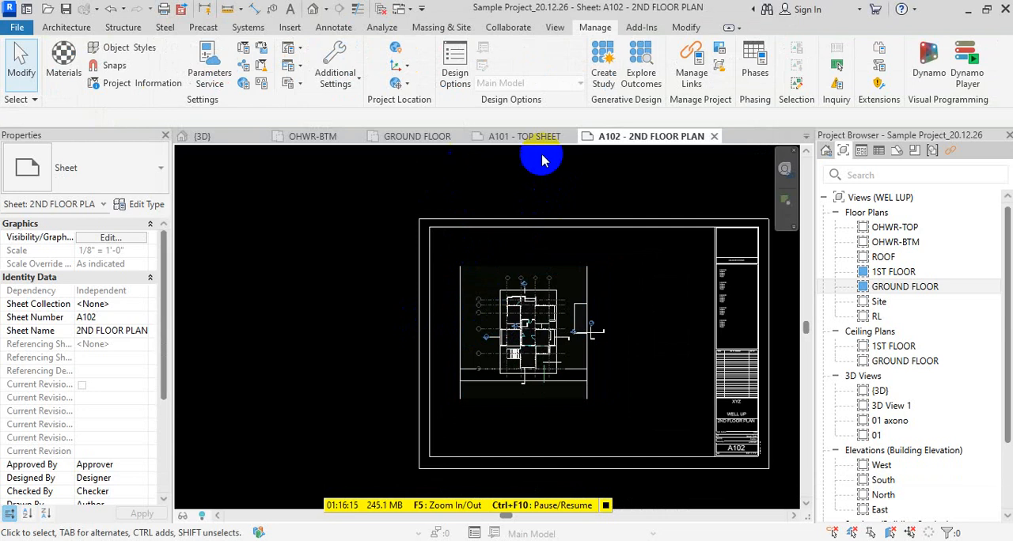
- Set the view scale of the ground floor viewport on sheet A102 to 3/16" = 1'-0"
click(569, 382)
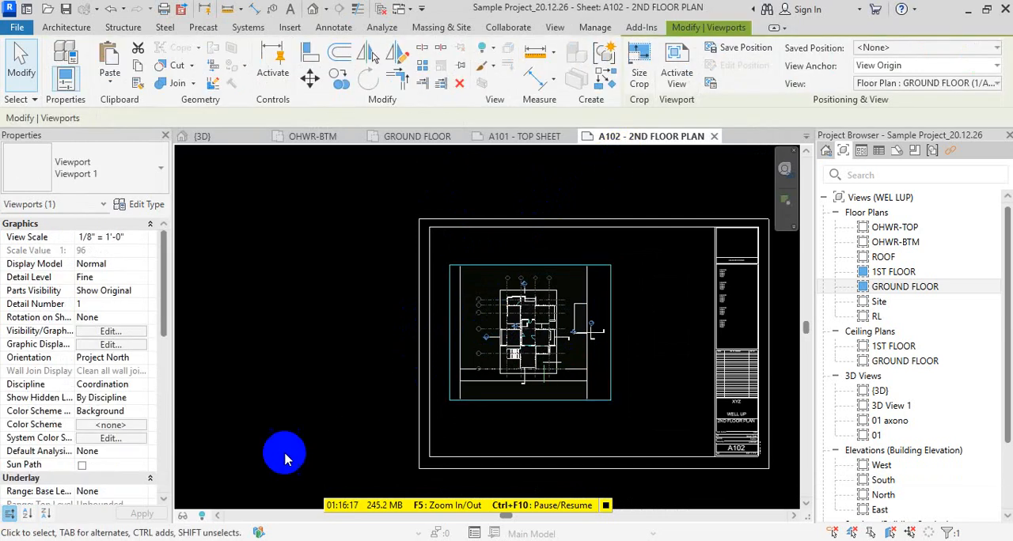
click(141, 240)
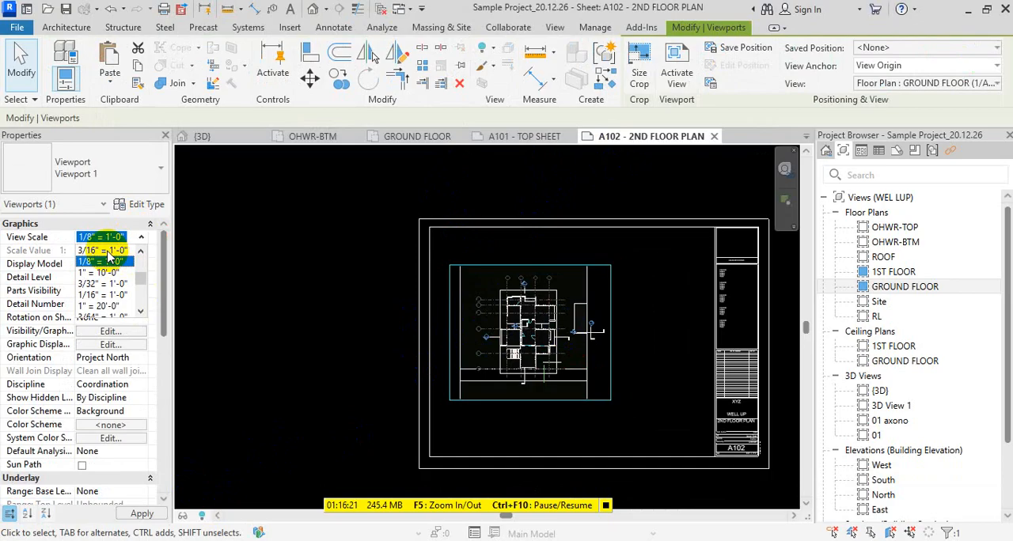
click(108, 251)
- Move the rescaled ground floor viewport down inside the border of sheet A102, beside the title block column
scroll(350, 330, down, 4)
middle_drag(361, 308, 353, 360)
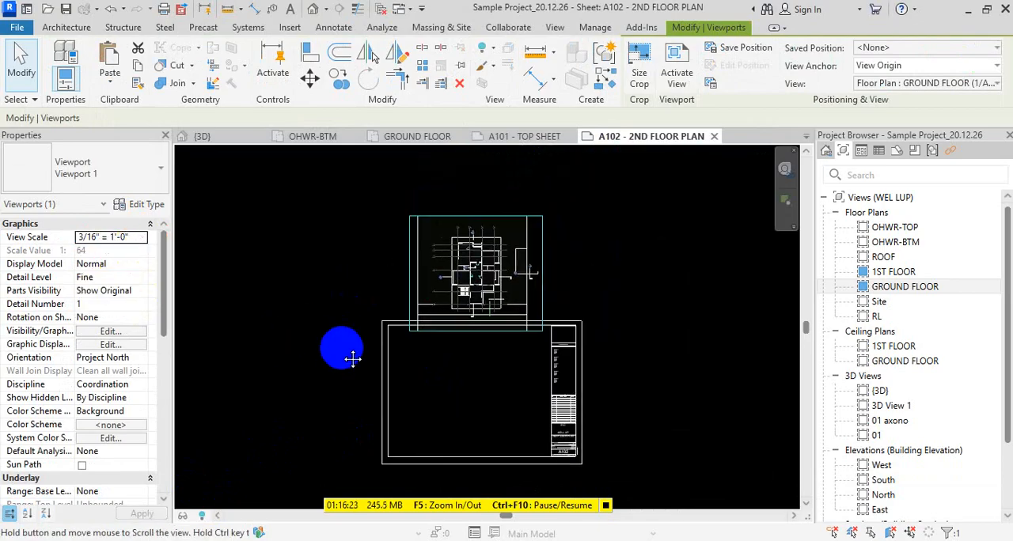
scroll(441, 226, down, 1)
drag(440, 226, 429, 317)
click(280, 324)
scroll(459, 369, up, 2)
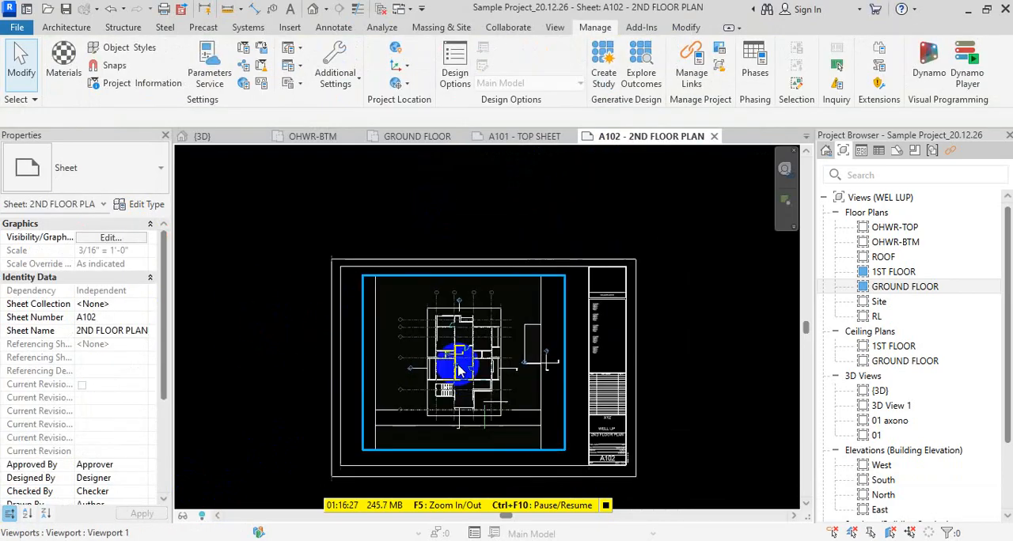
scroll(459, 369, up, 1)
- Nudge the ground floor viewport slightly down and to the right to centre it in the drawing area
click(596, 396)
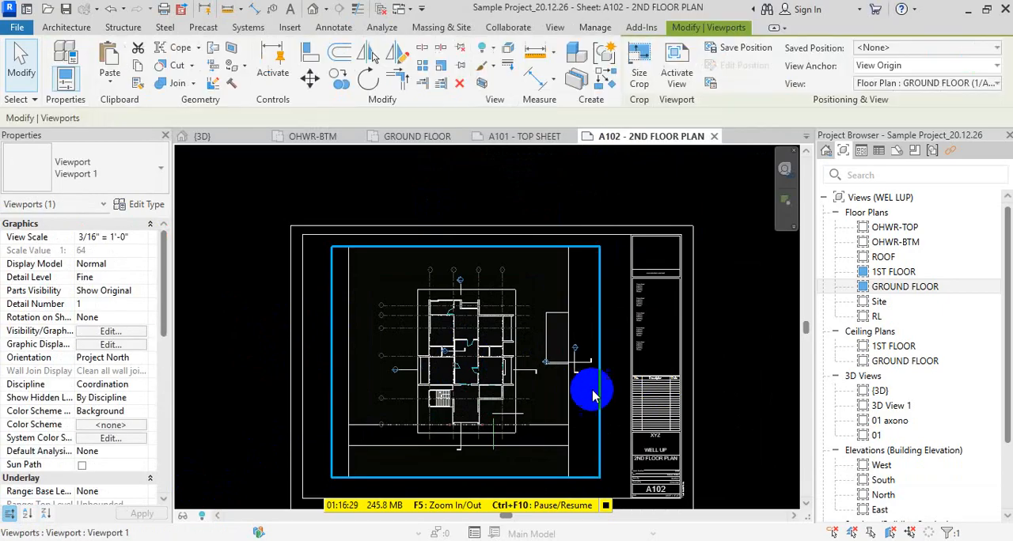
key(Down)
key(Down)
key(Down)
key(Down)
key(Right)
key(Right)
key(Right)
key(Right)
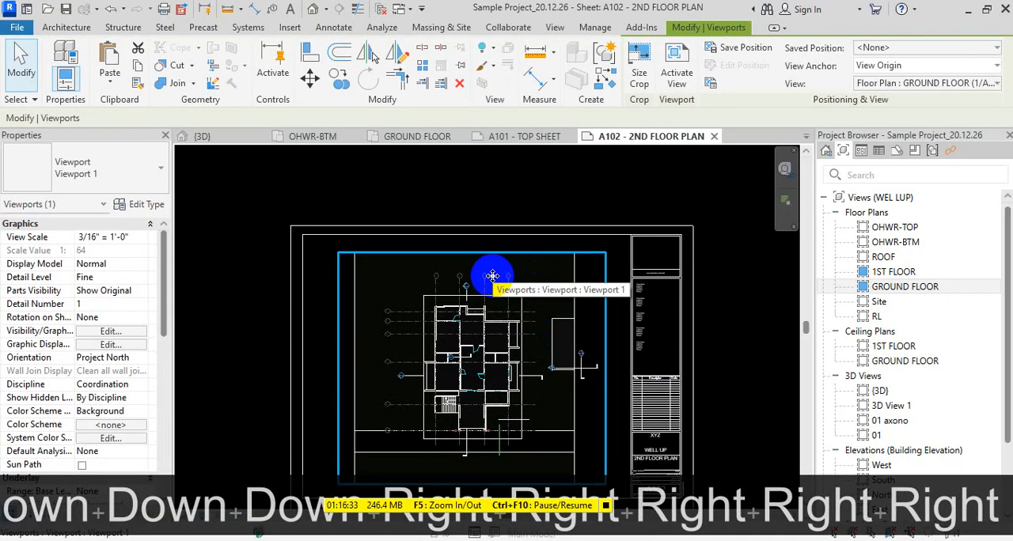
- Show the project's list of sheets and collapse the A101 and A102 entries
scroll(726, 299, down, 2)
middle_drag(708, 456, 616, 394)
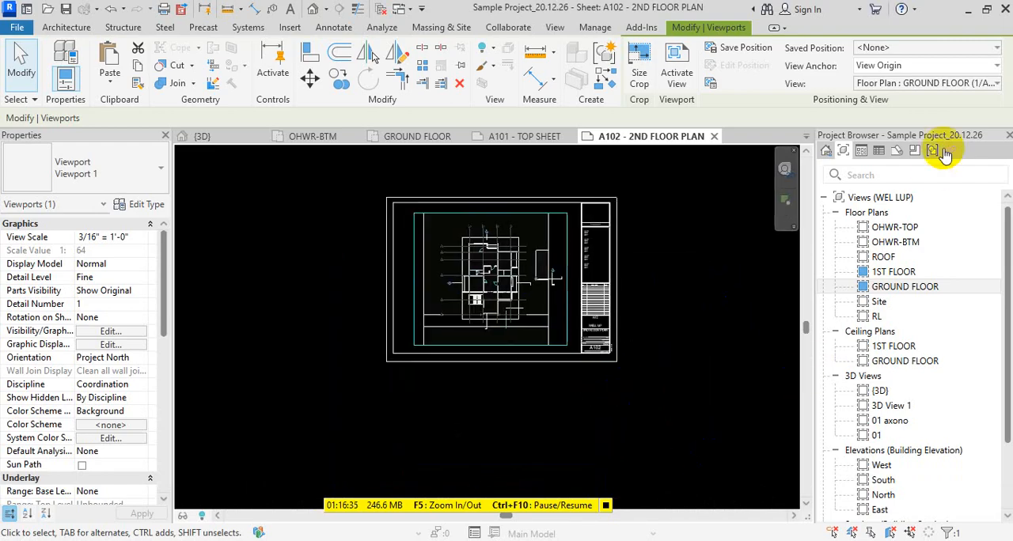
click(894, 151)
click(835, 241)
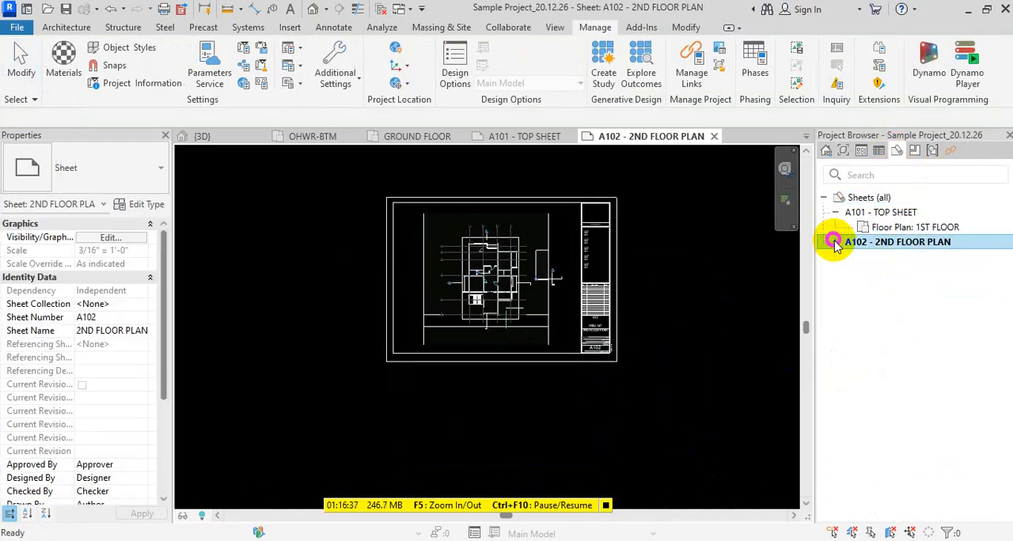
click(835, 216)
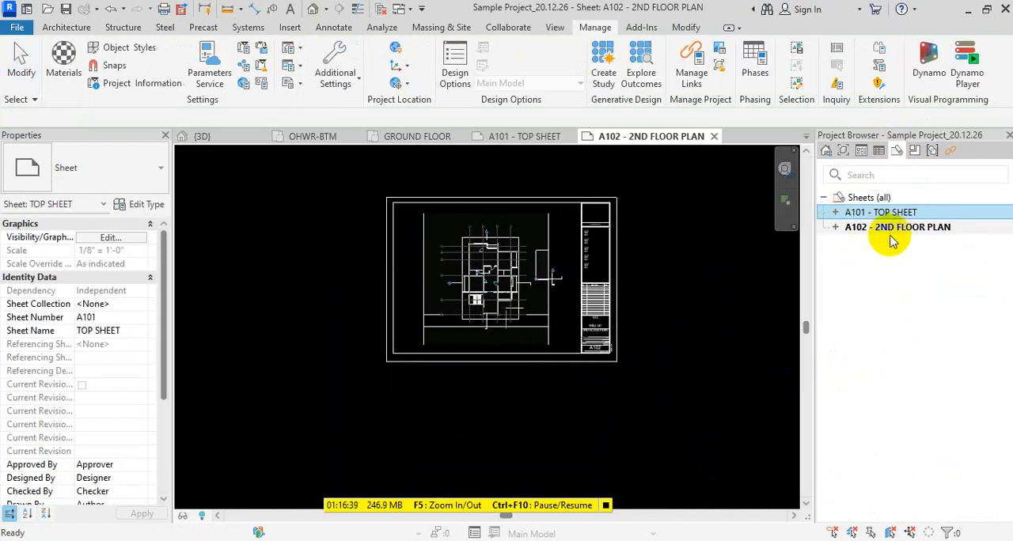
click(687, 272)
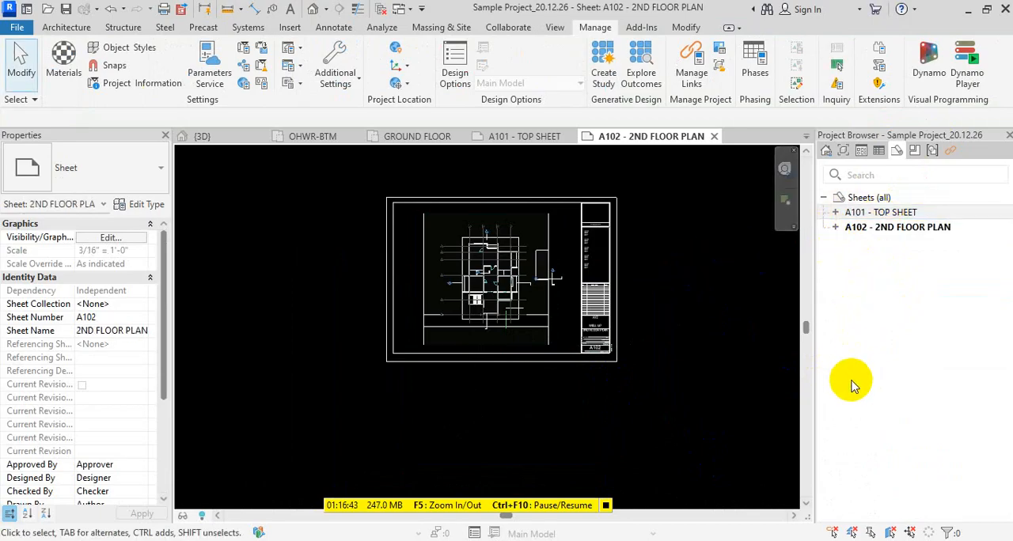
- Duplicate sheet A102 - 2ND FLOOR PLAN twice, each time with sheet detailing
right_click(893, 227)
mouse_move(927, 346)
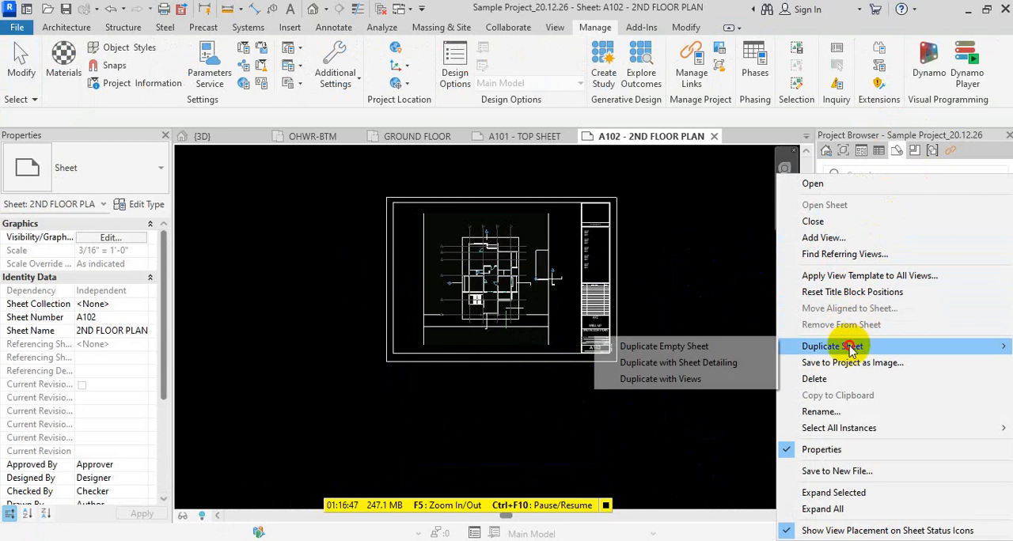
click(690, 362)
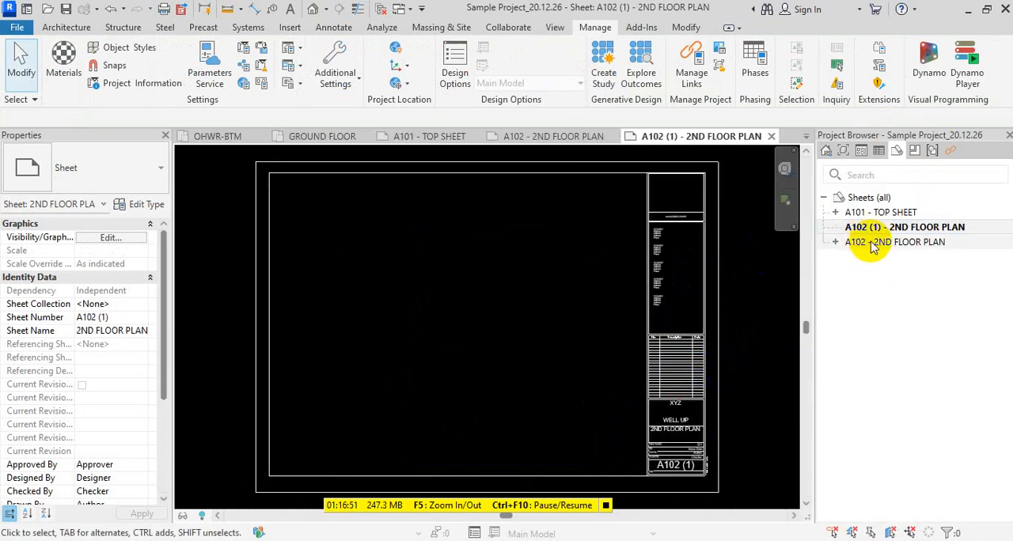
right_click(863, 212)
click(756, 281)
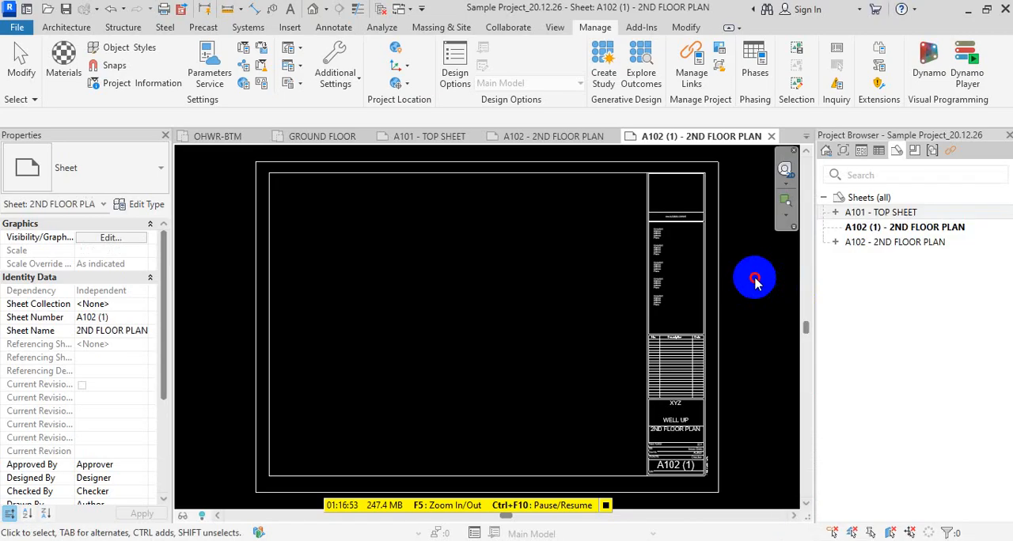
right_click(892, 243)
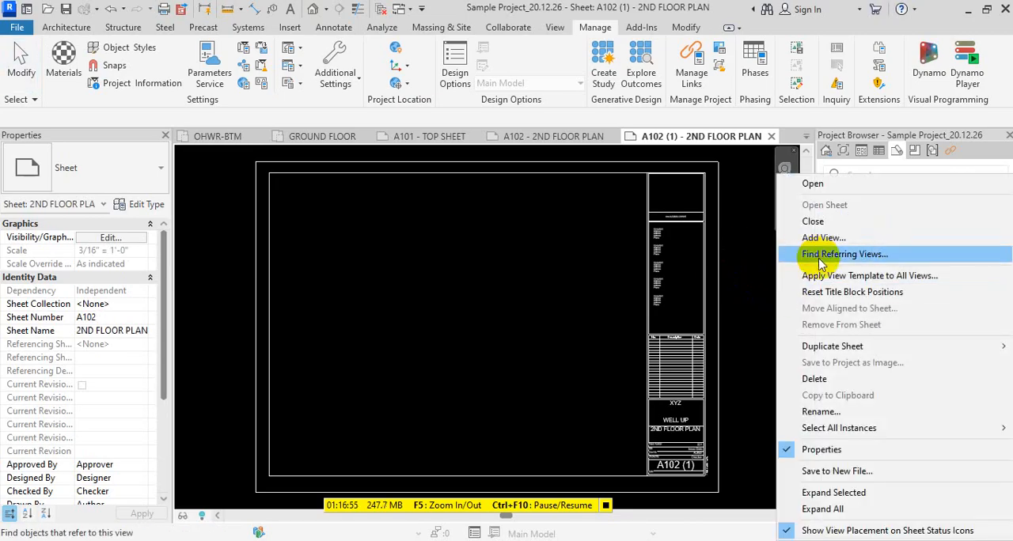
mouse_move(833, 350)
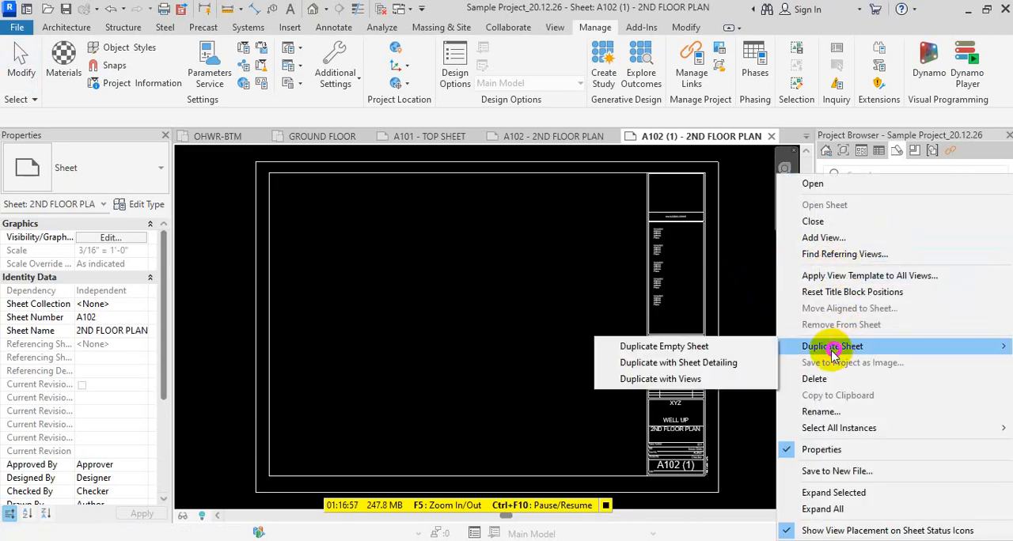
click(705, 369)
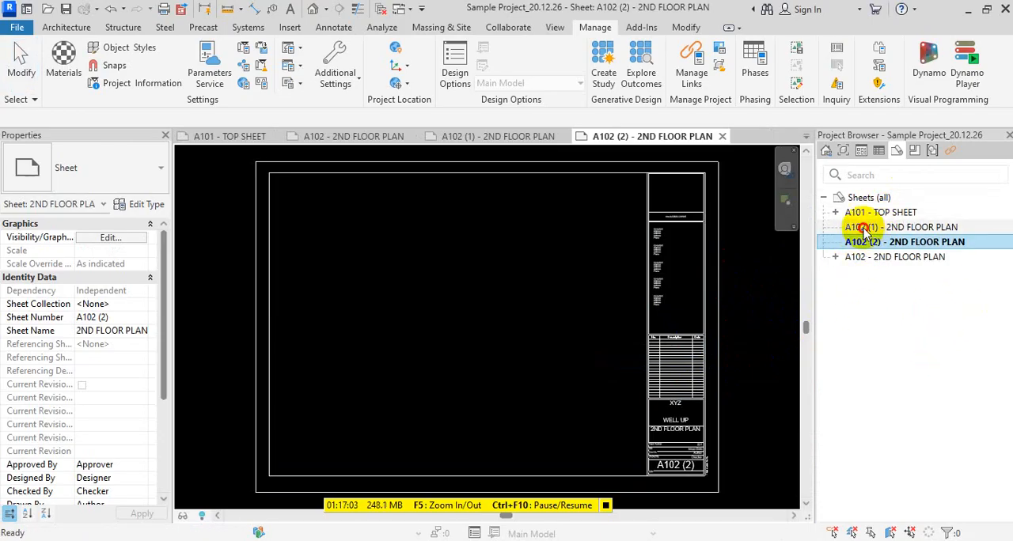
- Change the sheet number of the first duplicate, A102 (1), to A103
click(866, 228)
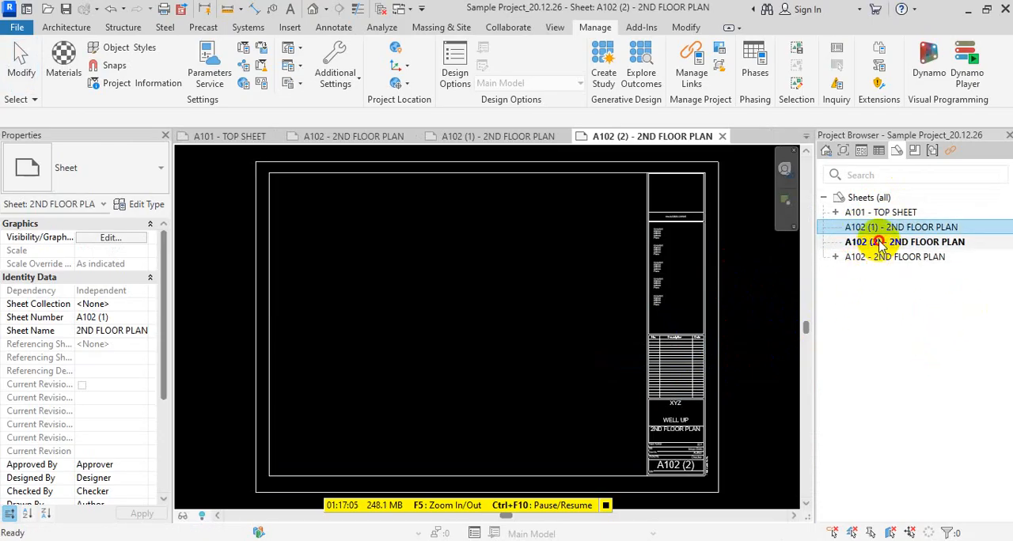
click(856, 257)
click(875, 228)
key(F2)
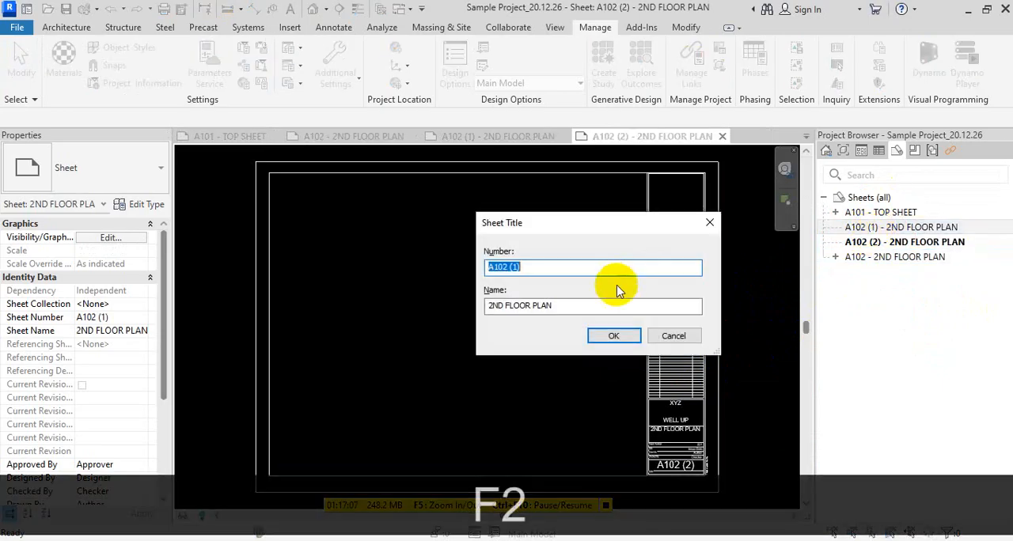
click(584, 269)
key(BackSpace)
key(BackSpace)
key(BackSpace)
key(BackSpace)
key(BackSpace)
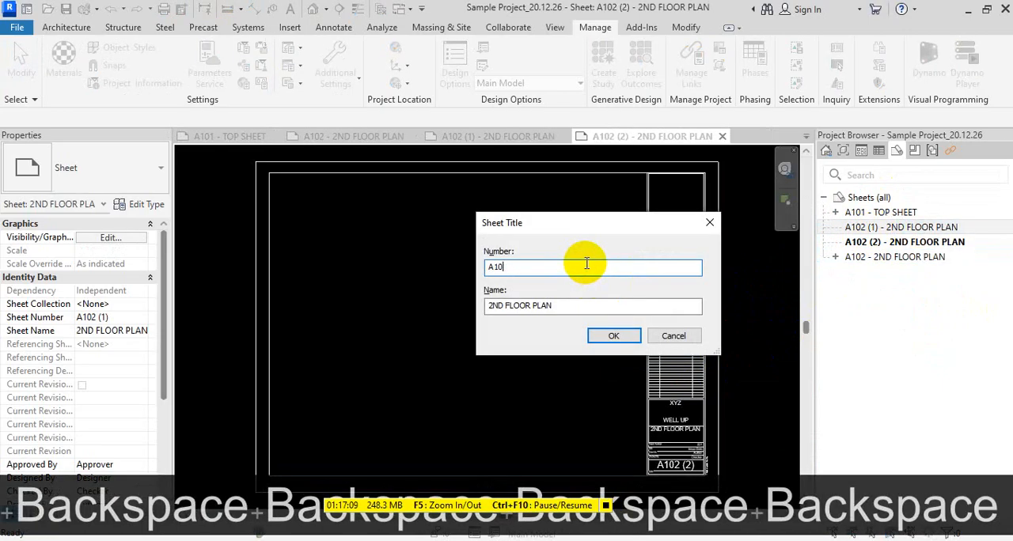
text(3)
click(614, 336)
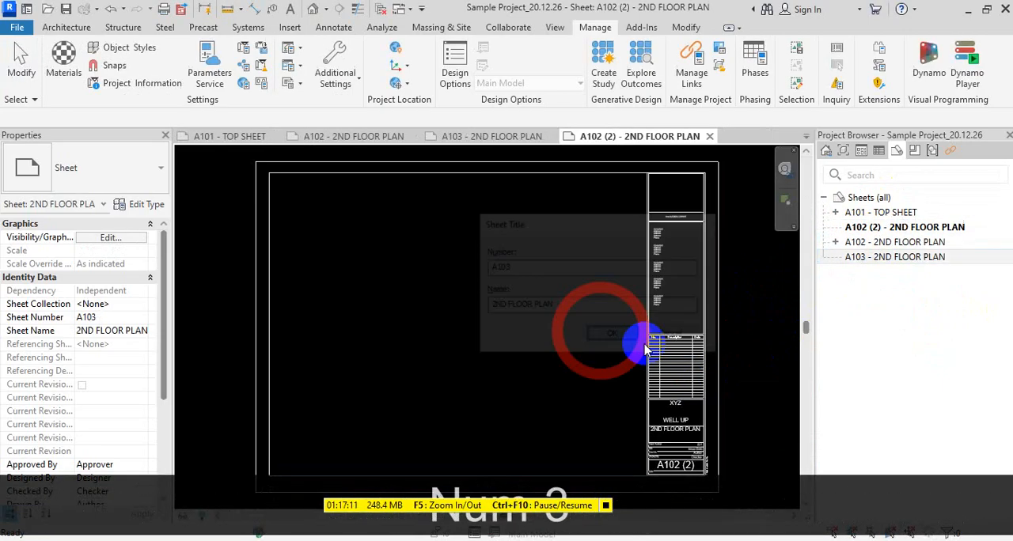
- Change the sheet number of the second duplicate, A102 (2), to A104
click(900, 229)
key(F2)
click(607, 271)
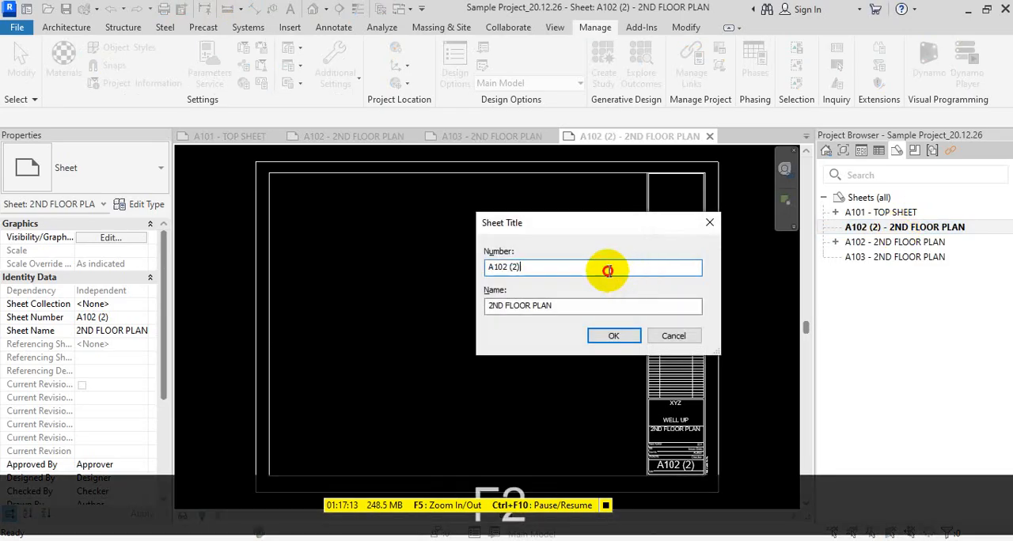
key(BackSpace)
key(BackSpace)
key(BackSpace)
key(BackSpace)
key(BackSpace)
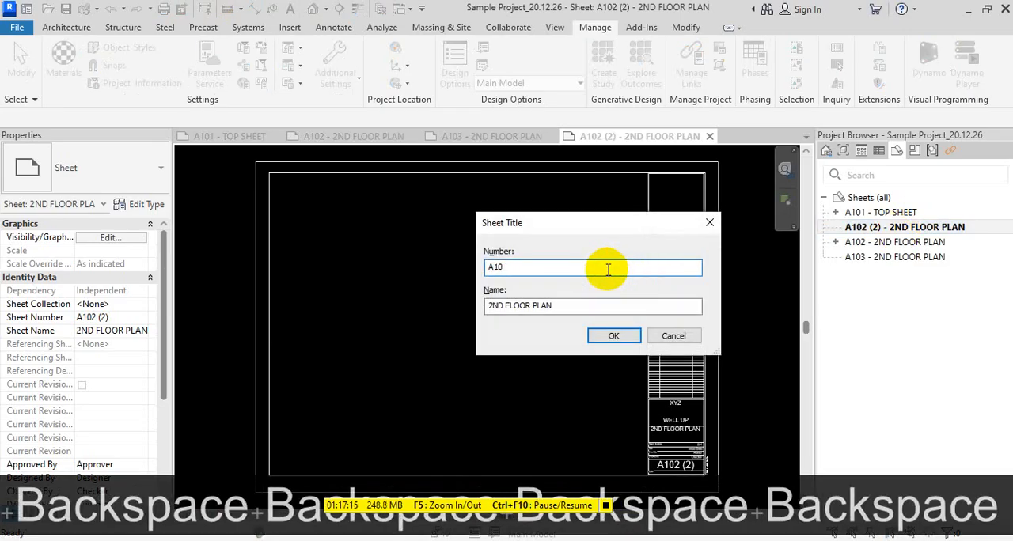
text(4)
click(608, 335)
click(873, 323)
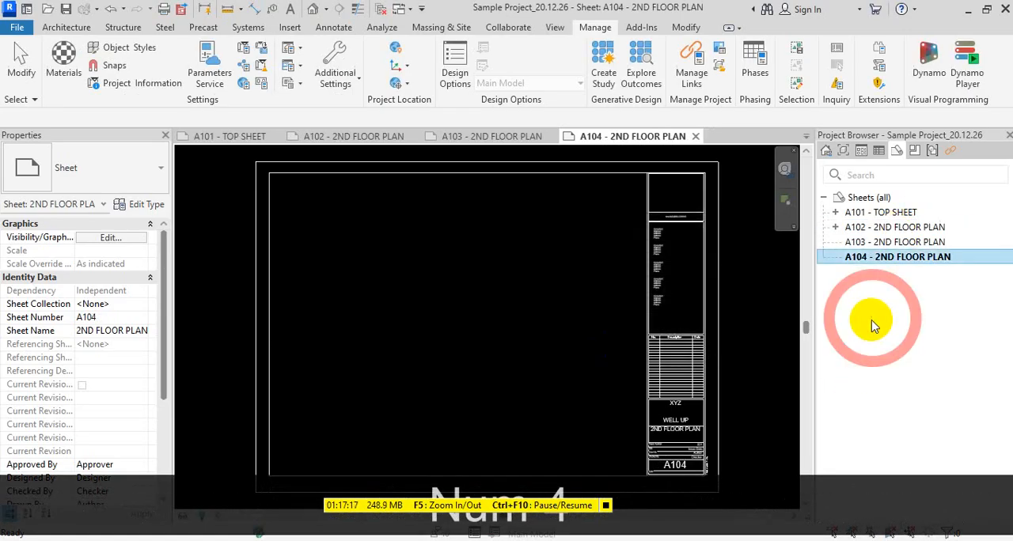
- Create a sheet list schedule with the fields Sheet Collection, Sheet Name and Sheet Number
click(910, 245)
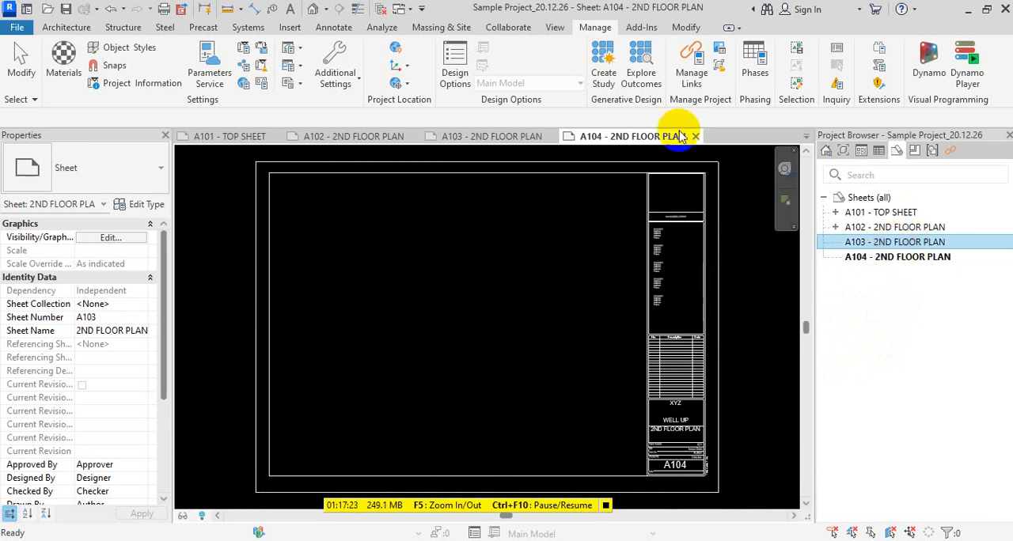
click(554, 29)
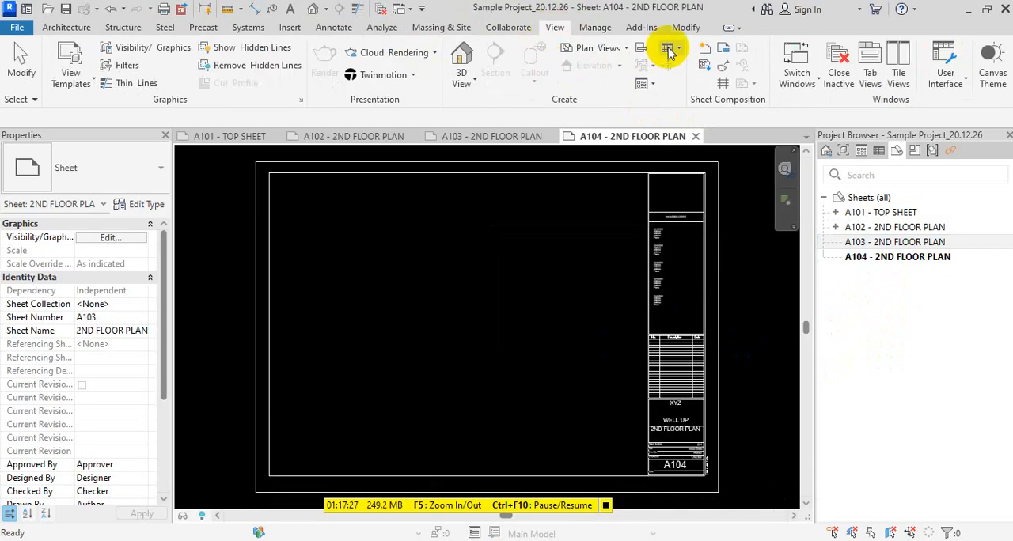
click(669, 50)
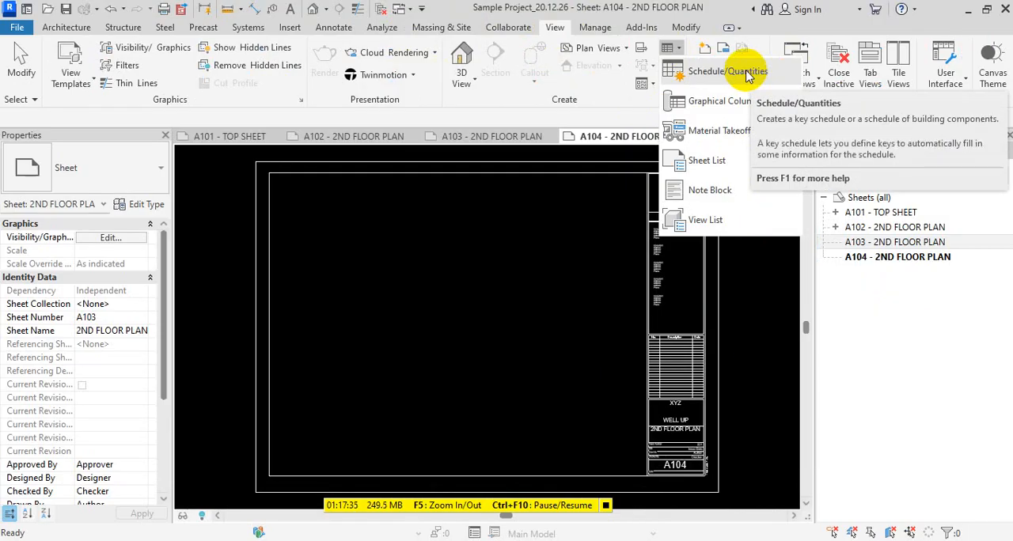
click(725, 163)
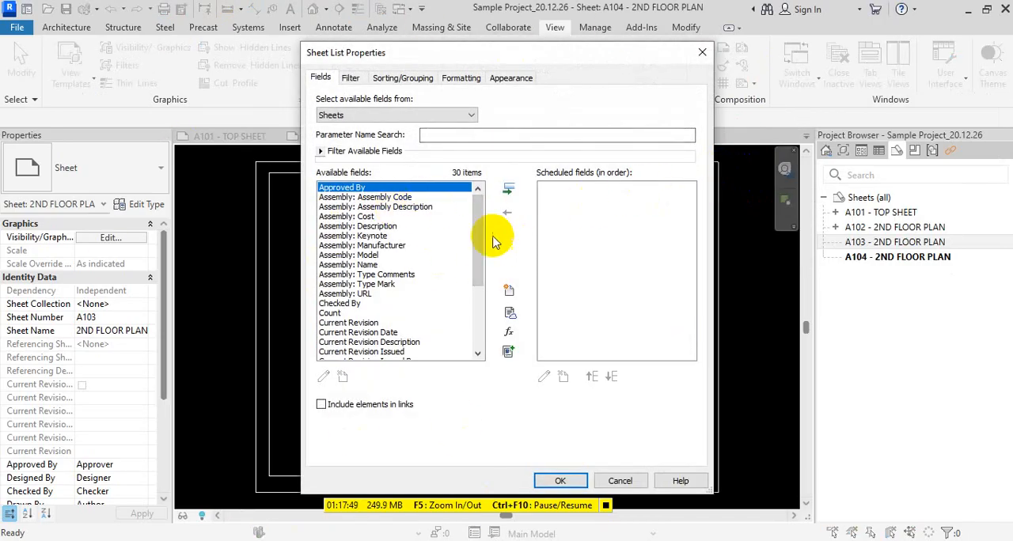
drag(480, 233, 477, 333)
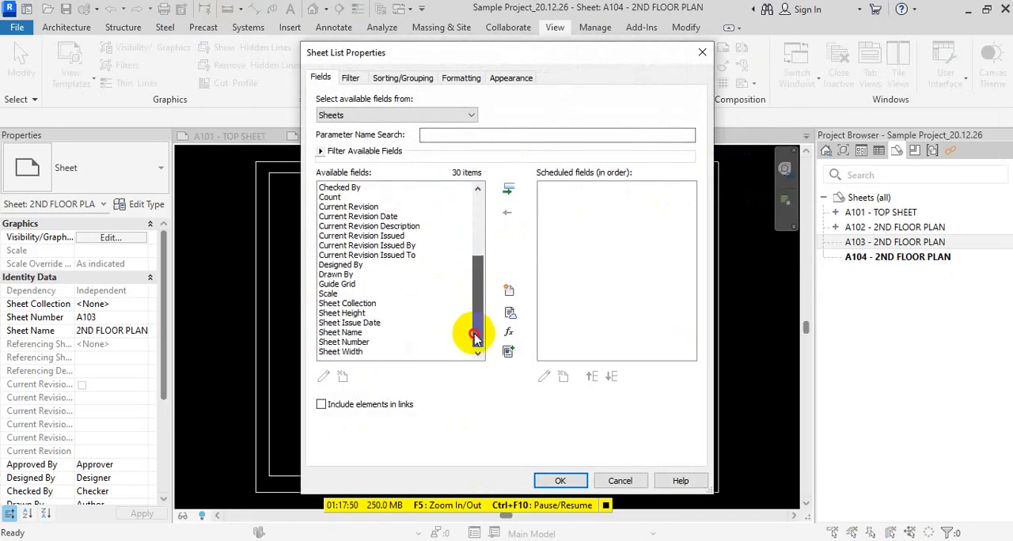
click(355, 305)
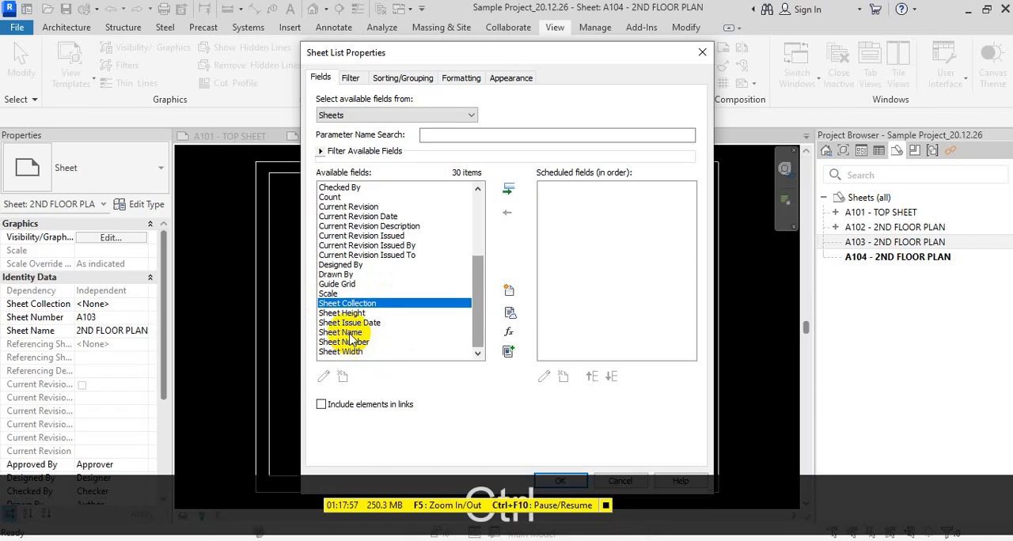
ctrl+click(350, 333)
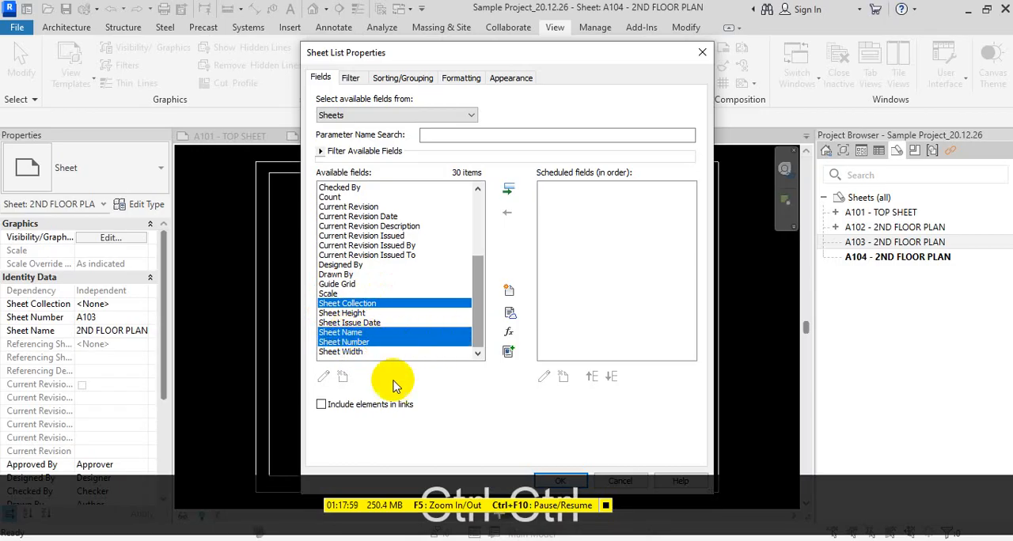
click(508, 189)
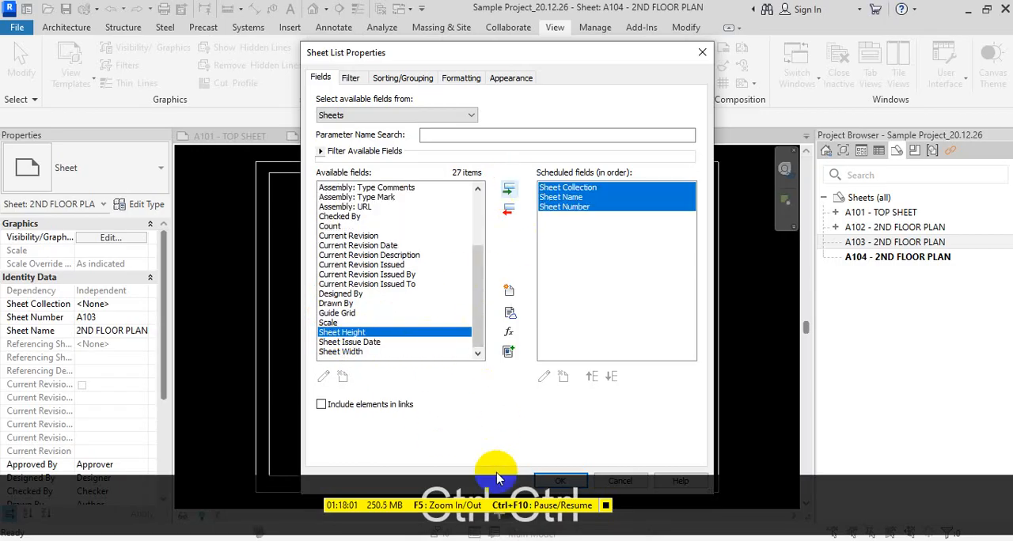
click(561, 481)
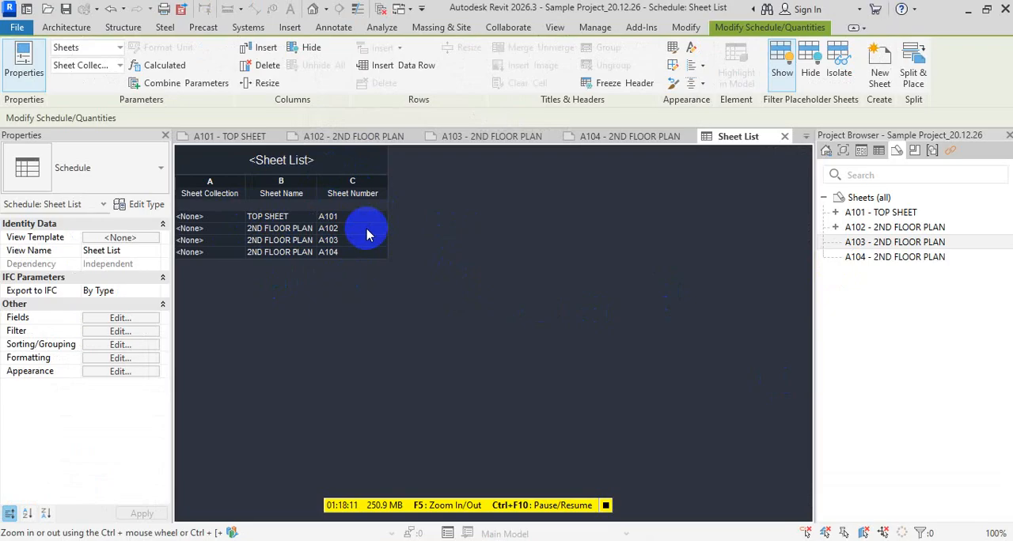
- Add a new sheet to the project using the E1 30 x 42 Horizontal title block
right_click(875, 200)
click(838, 212)
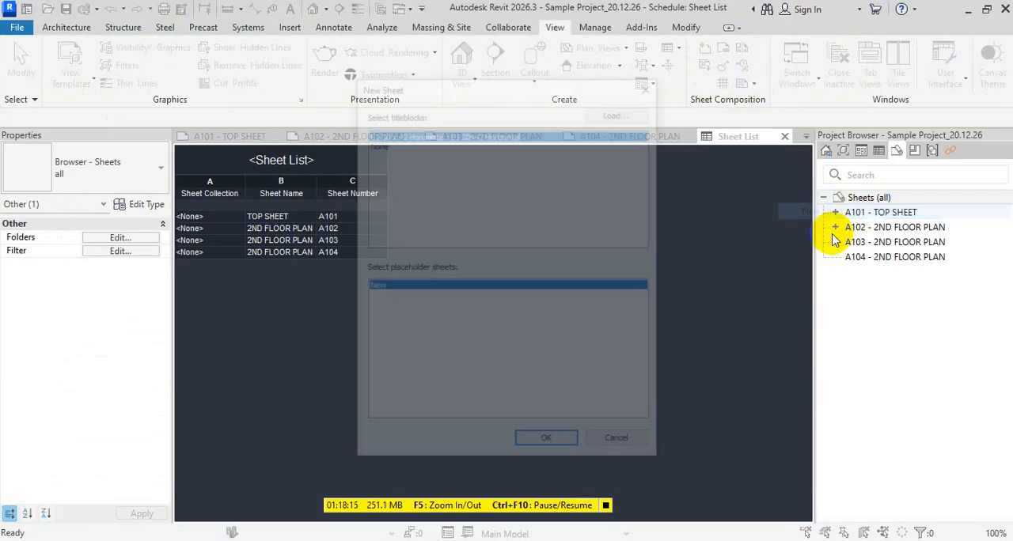
click(548, 444)
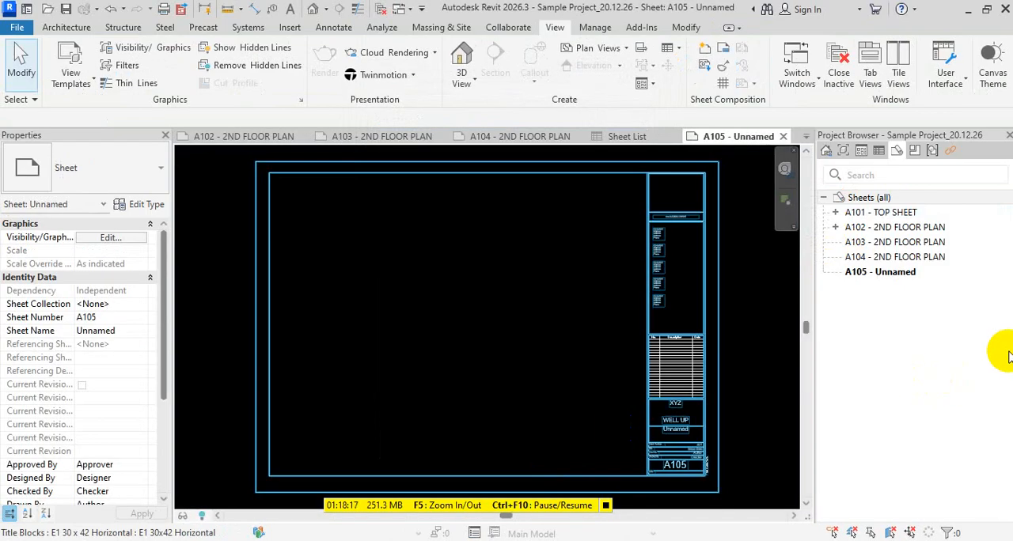
- Change the sheet number of the new unnamed sheet A105 to A000
click(869, 277)
key(F2)
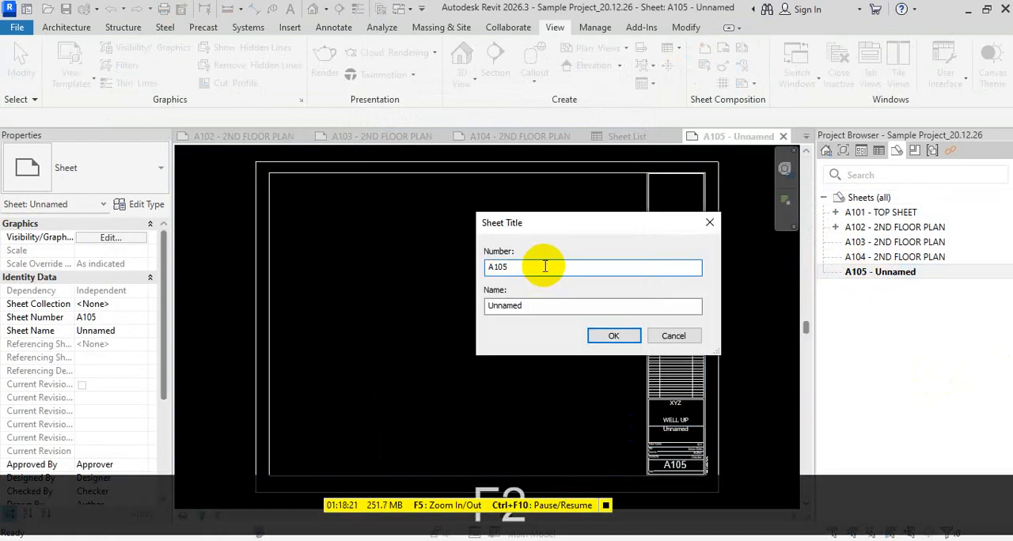
key(BackSpace)
key(BackSpace)
key(BackSpace)
text(00)
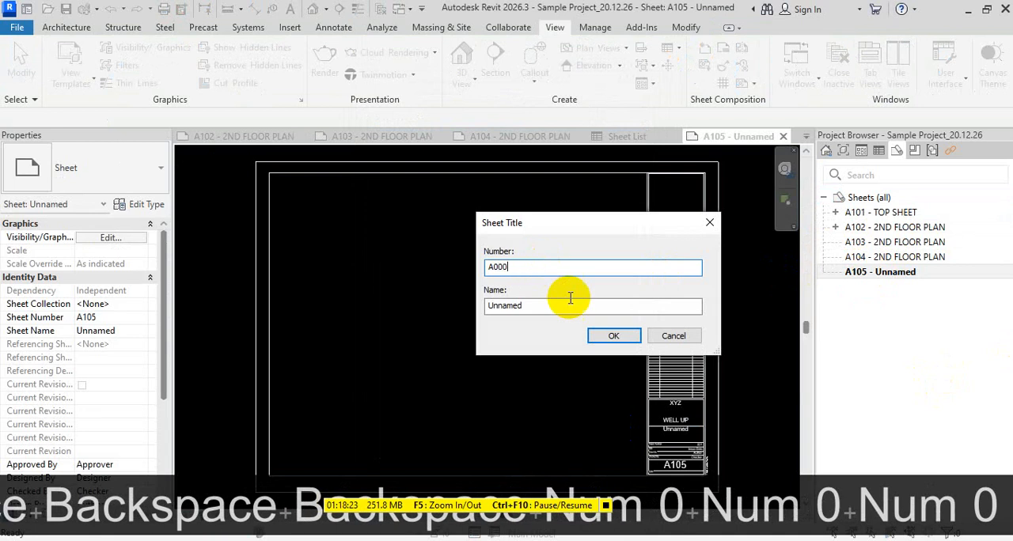
- Name the sheet CONTENT SHEET and apply the new sheet title
click(565, 307)
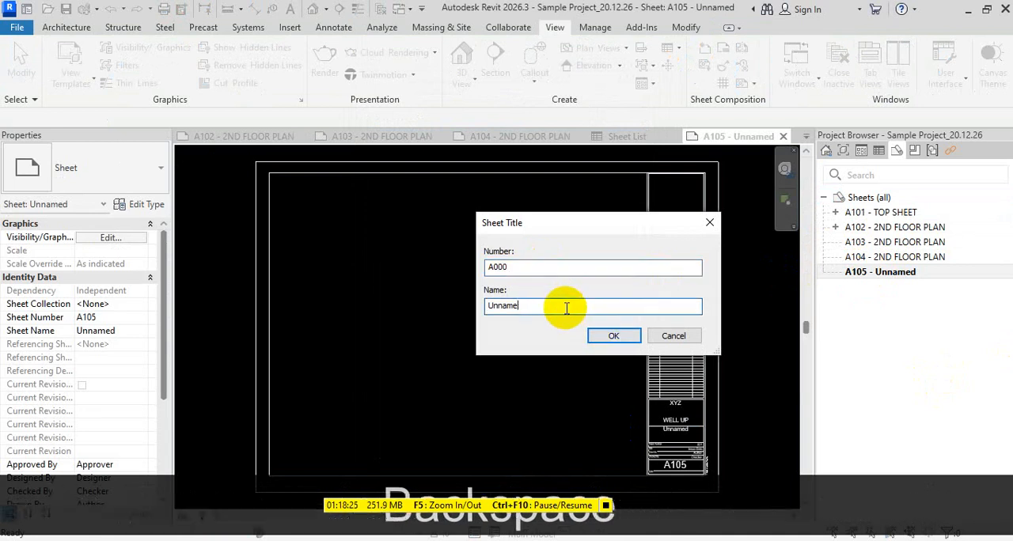
key(BackSpace)
key(BackSpace)
key(BackSpace)
key(BackSpace)
key(BackSpace)
key(BackSpace)
key(BackSpace)
text(CONTENT SHEET)
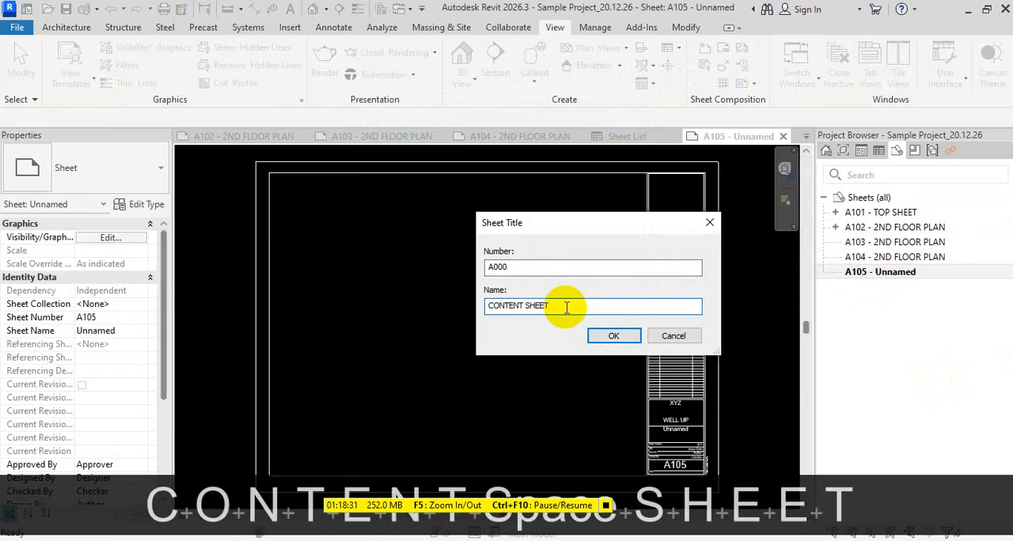
click(609, 336)
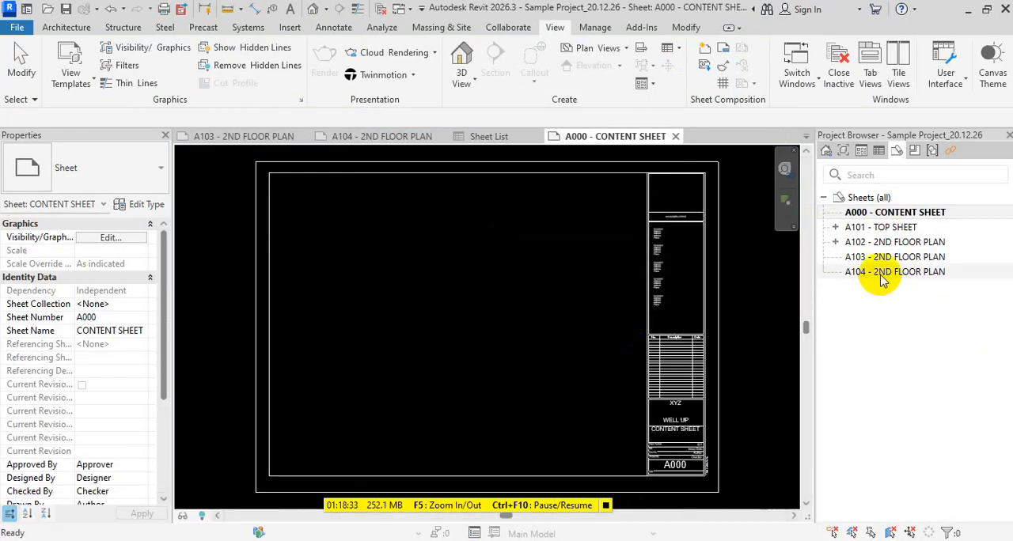
- Place the Sheet List schedule in the upper part of the A000 content sheet
click(880, 155)
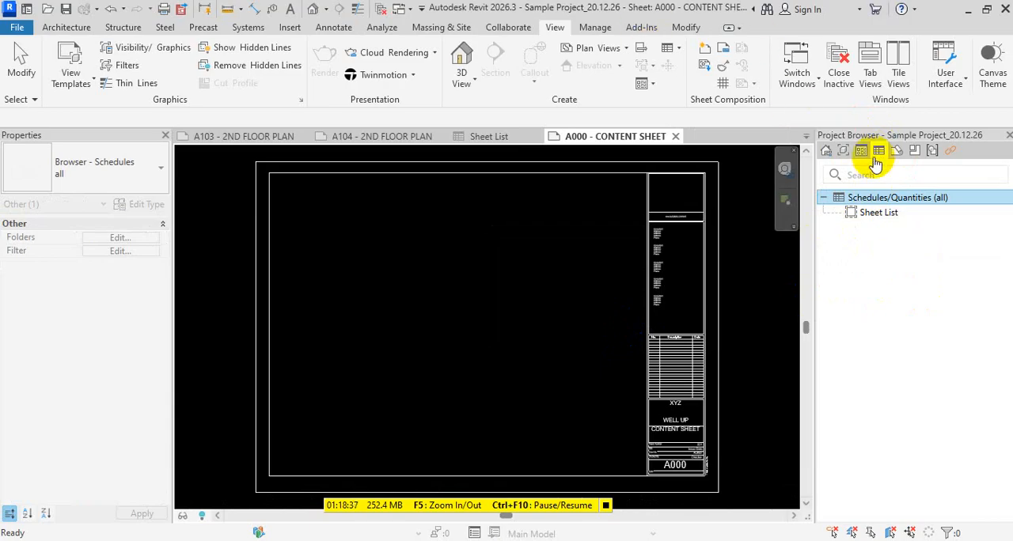
click(878, 213)
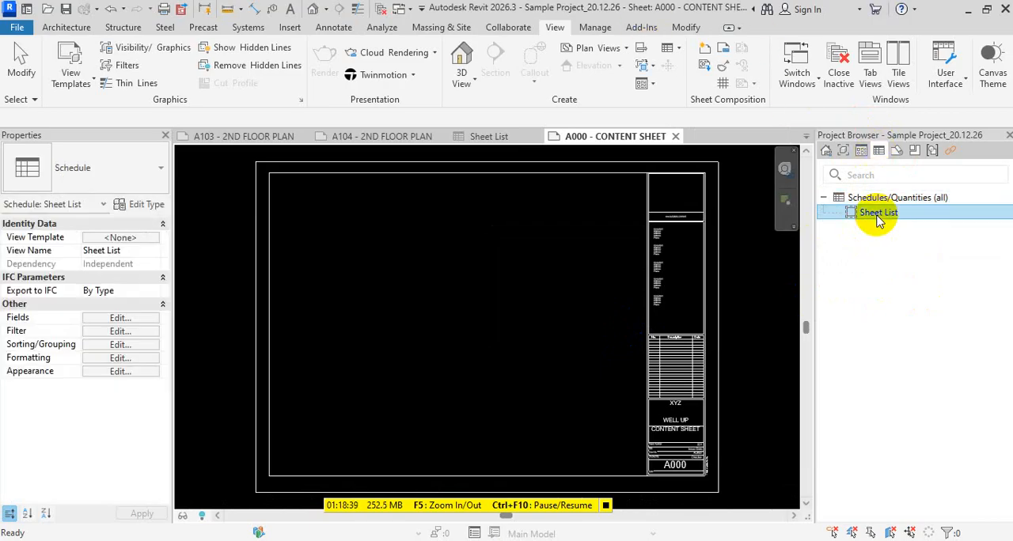
drag(867, 215, 394, 267)
key(Escape)
key(Escape)
key(Escape)
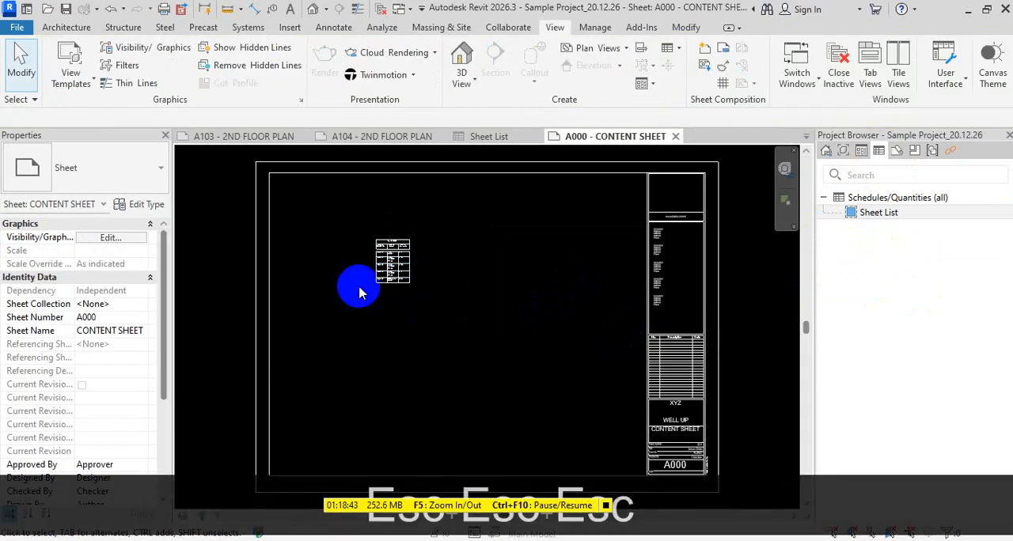
click(394, 273)
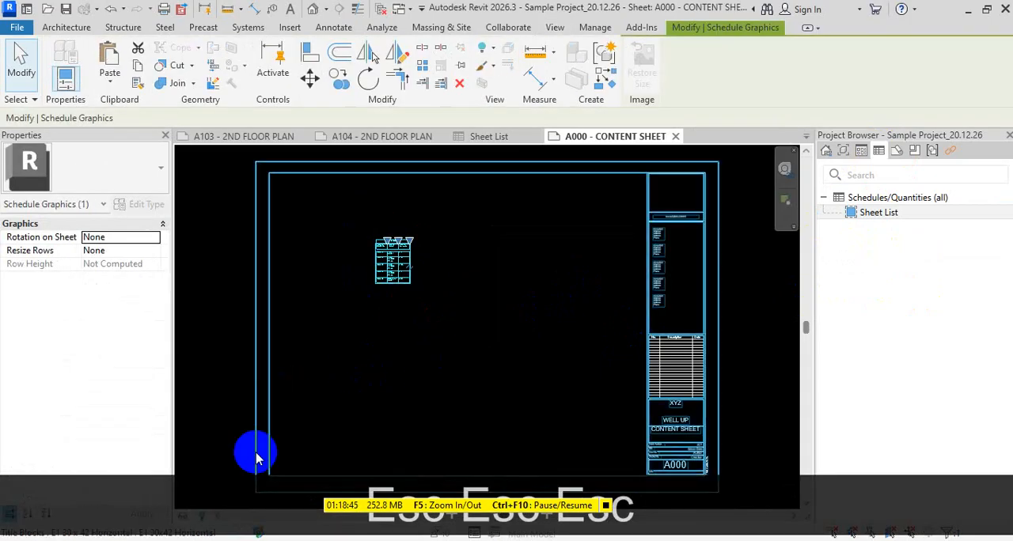
key(Escape)
- Widen the Sheet Number, Sheet Name and Sheet Collection columns of the placed schedule so each entry fits on one line
scroll(380, 272, up, 2)
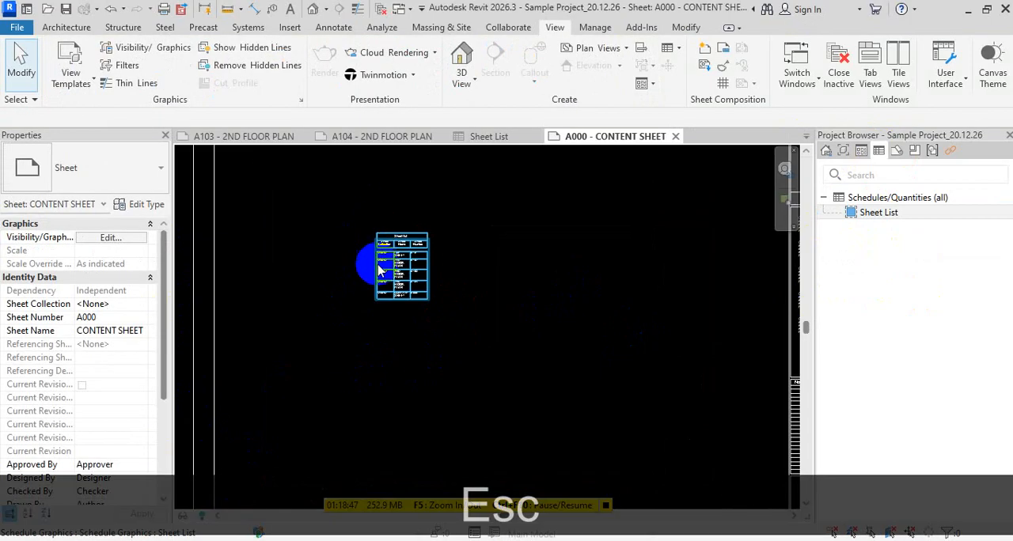
scroll(380, 271, up, 3)
scroll(538, 325, up, 1)
scroll(529, 332, down, 1)
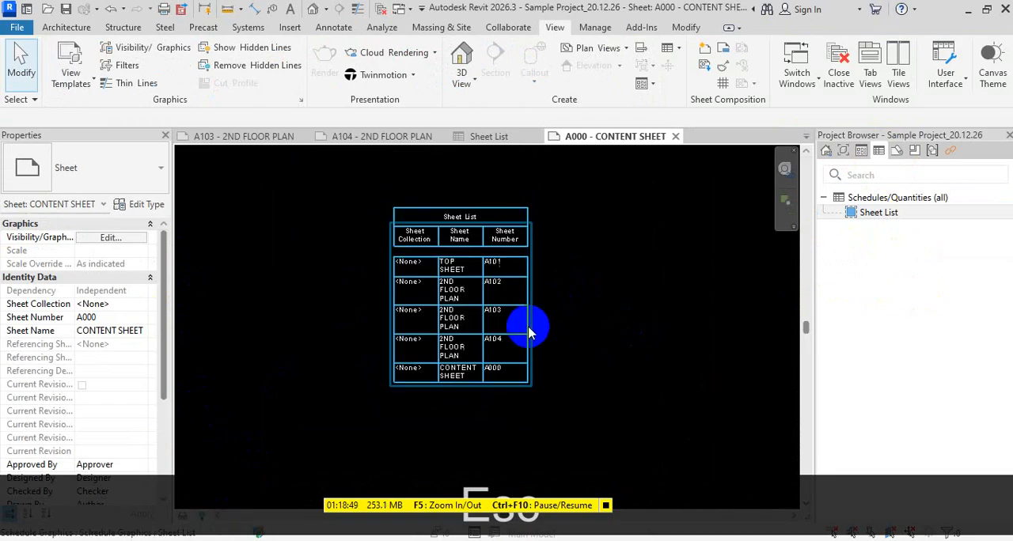
click(518, 321)
drag(522, 227, 576, 227)
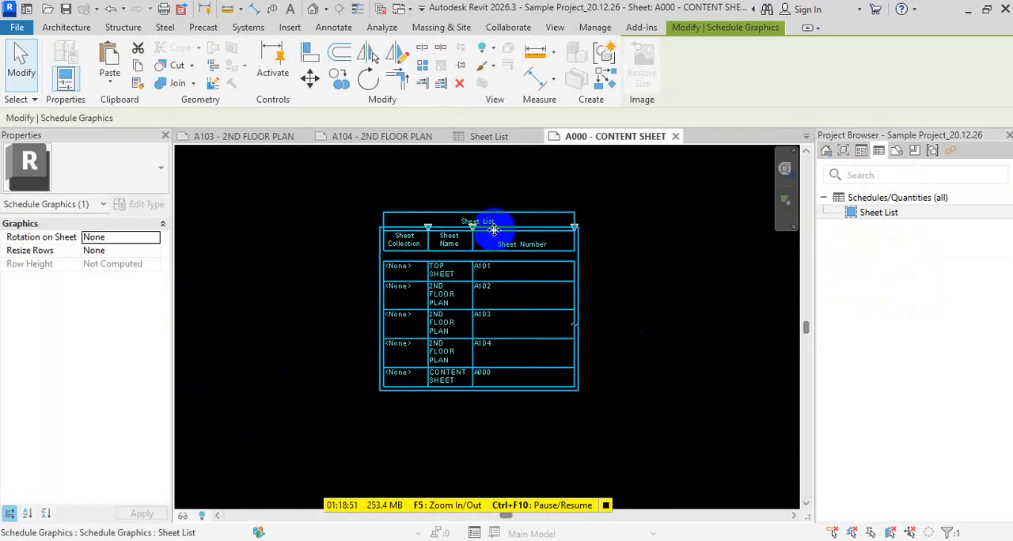
drag(494, 229, 697, 228)
drag(532, 228, 582, 230)
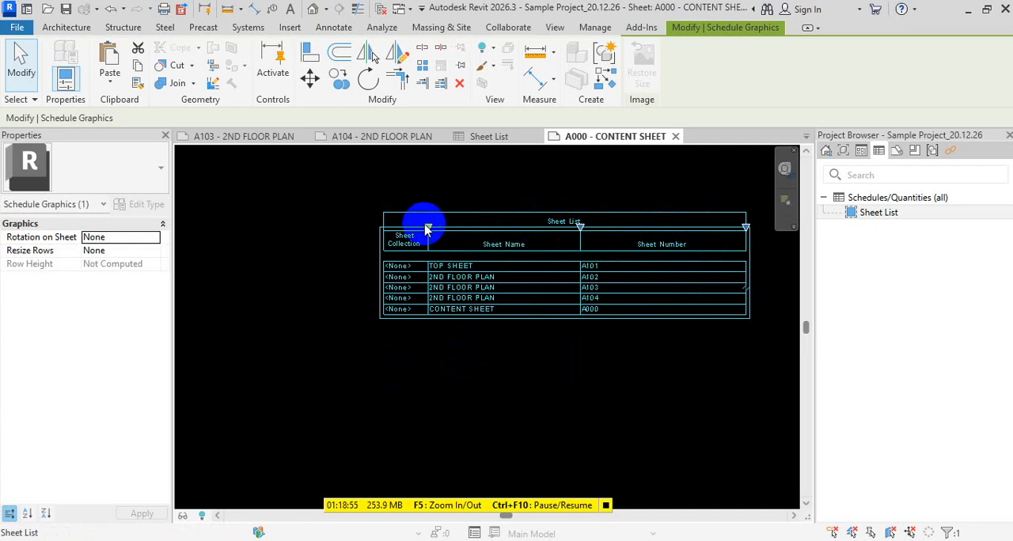
drag(427, 229, 515, 232)
scroll(530, 317, down, 2)
click(556, 389)
scroll(490, 274, down, 3)
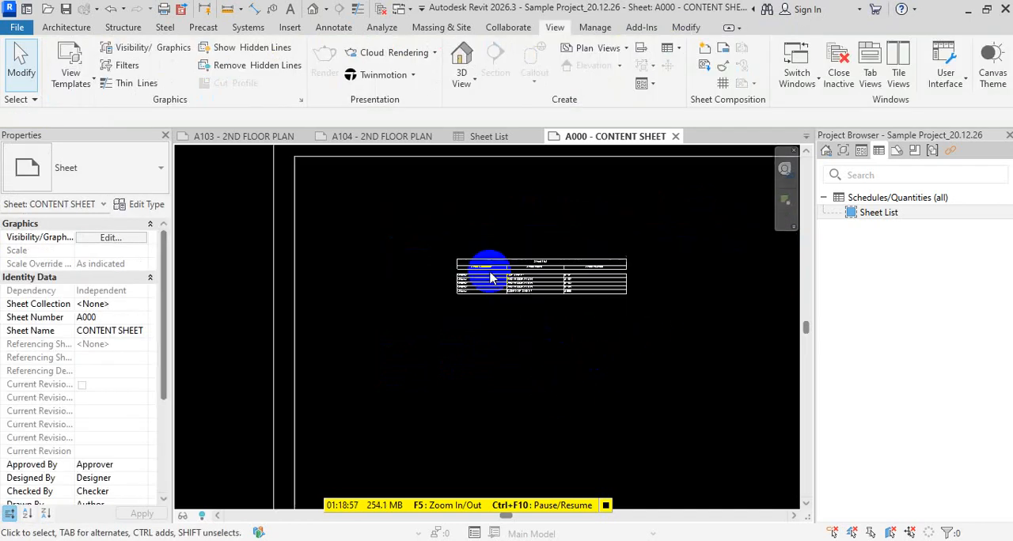
scroll(583, 300, down, 2)
click(574, 291)
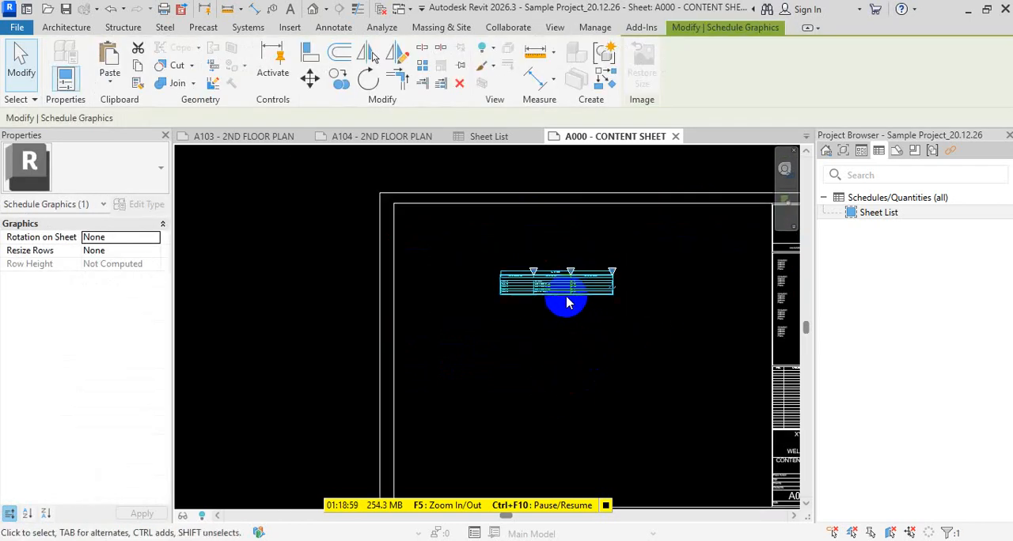
scroll(566, 303, down, 3)
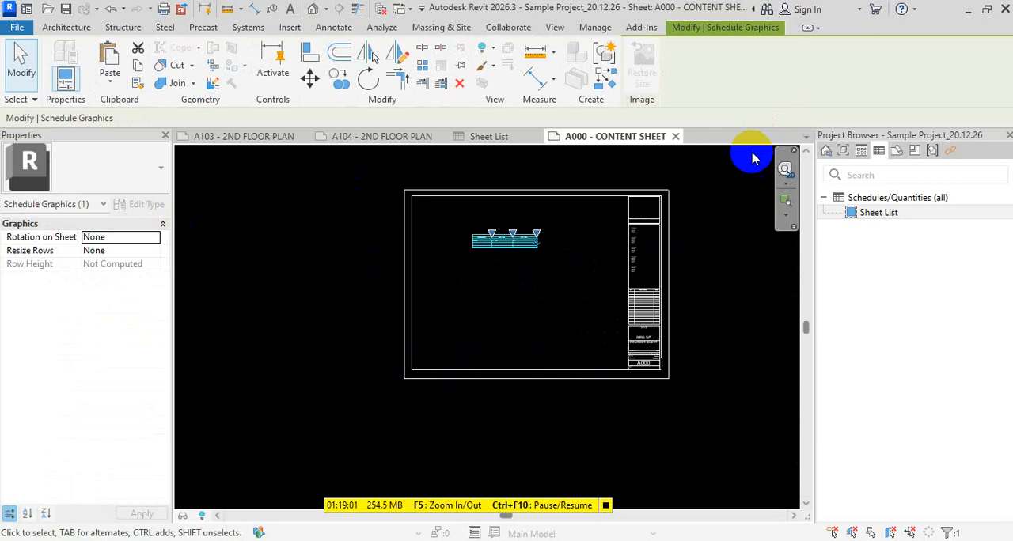
scroll(498, 177, up, 6)
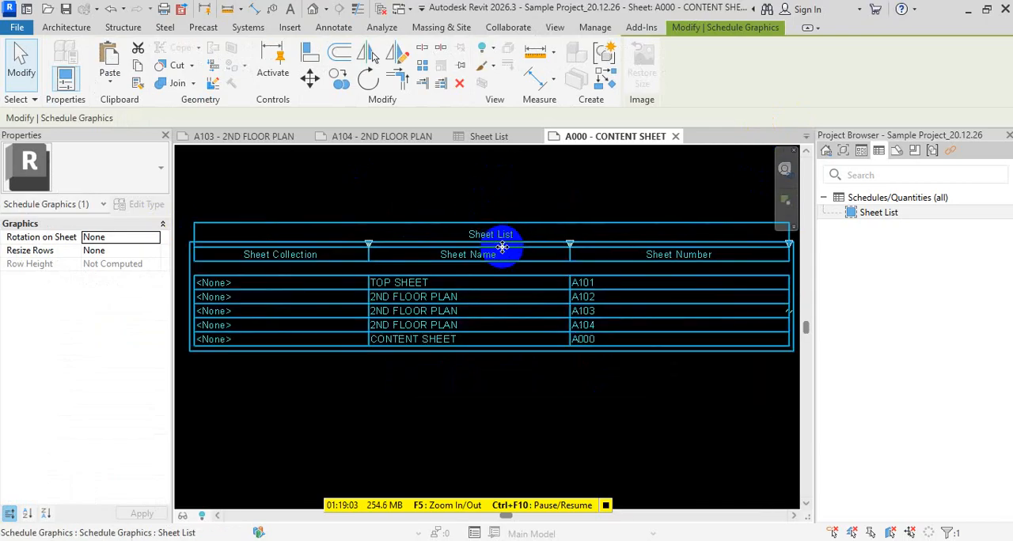
key(Escape)
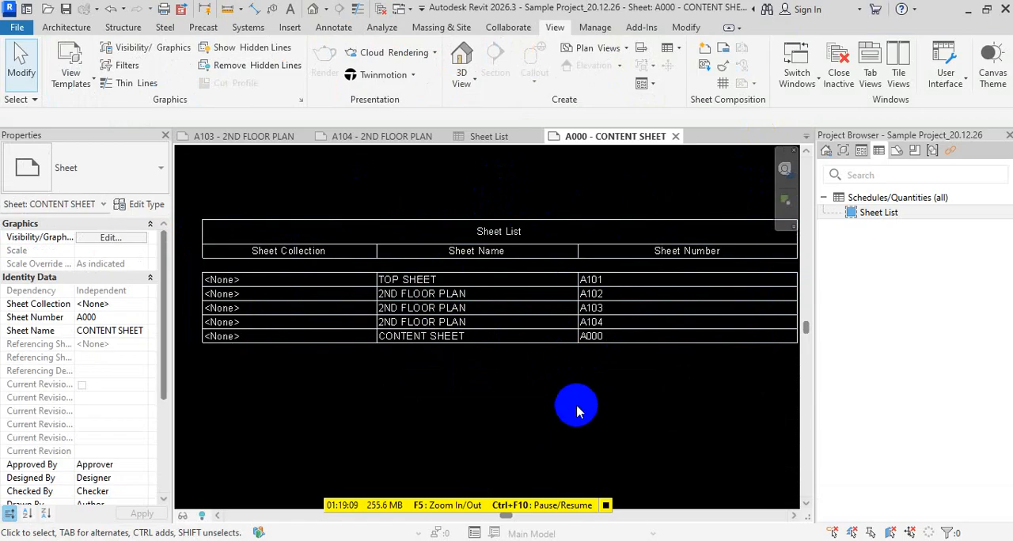
- Delete sheet A103 - 2ND FLOOR PLAN from the project
click(896, 151)
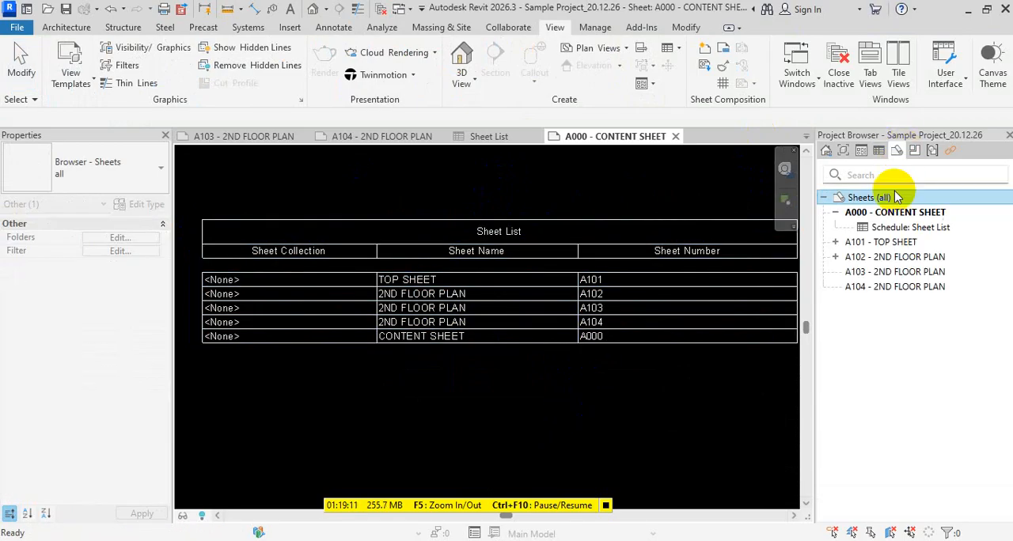
click(902, 274)
key(Delete)
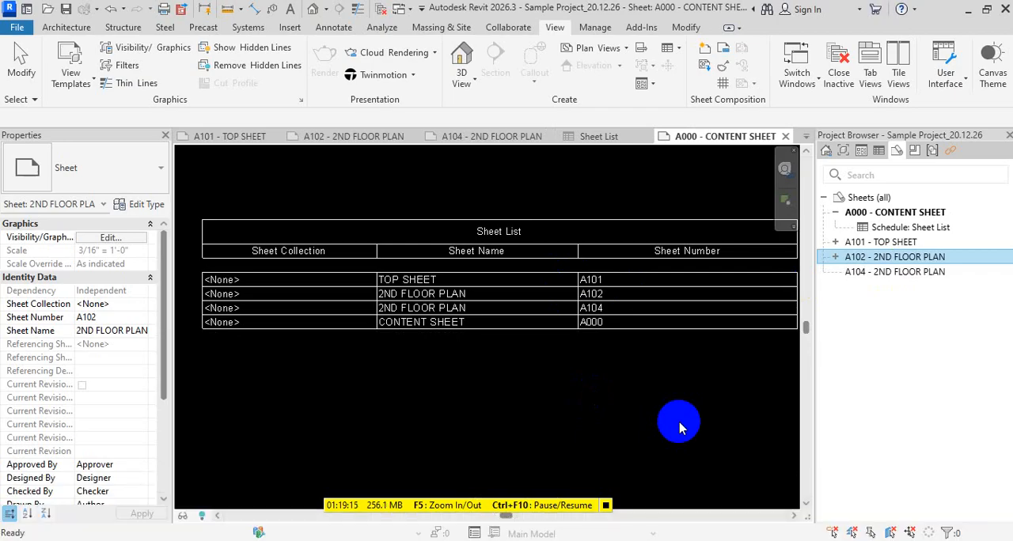
- Duplicate sheet A104 twice with sheet detailing and reopen the A000 content sheet to check its list
click(897, 275)
right_click(869, 272)
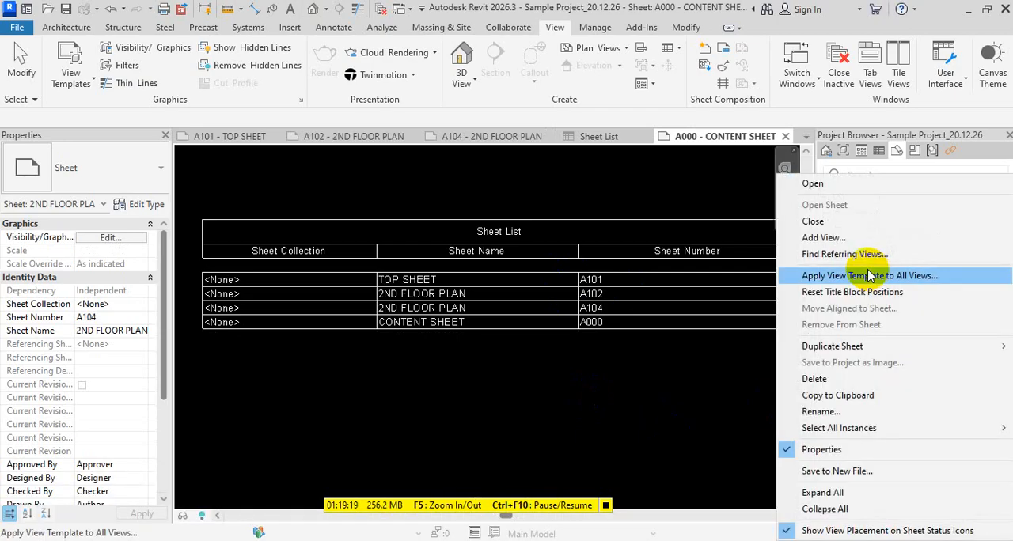
mouse_move(854, 353)
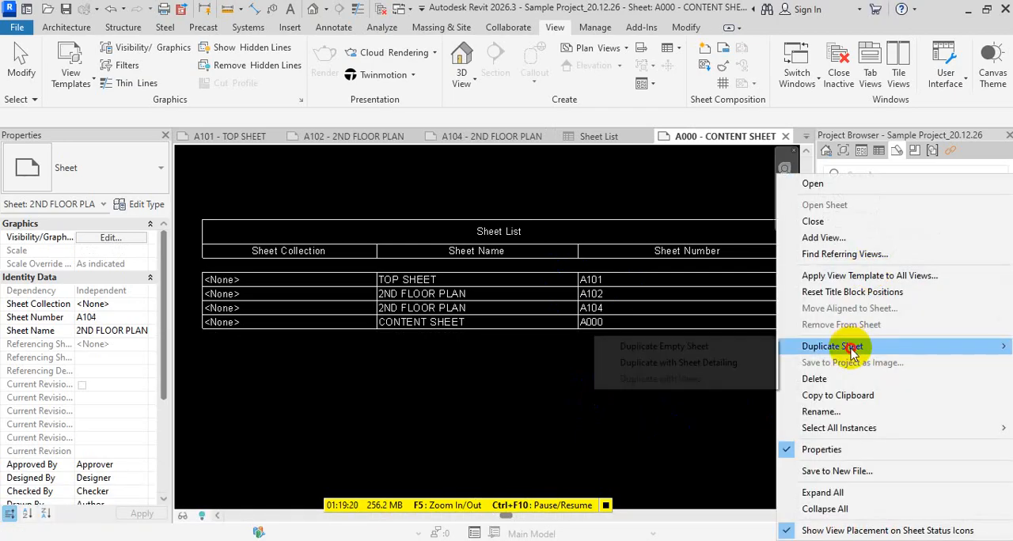
click(703, 364)
right_click(897, 289)
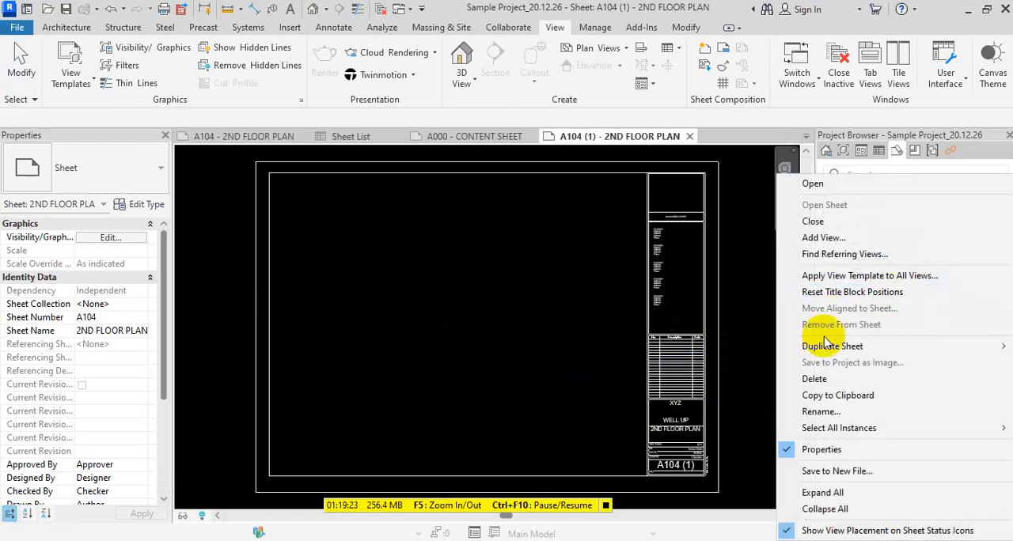
mouse_move(829, 353)
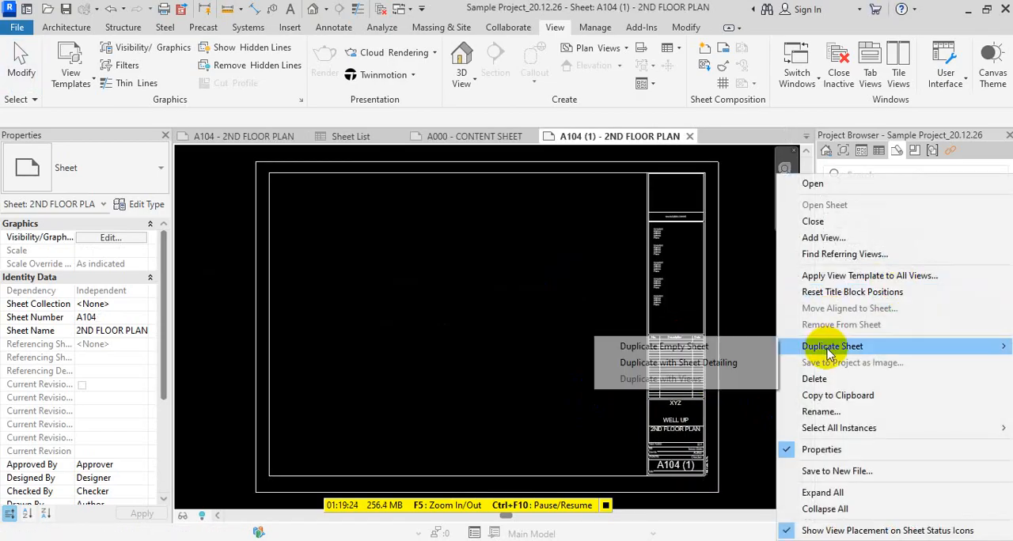
click(689, 364)
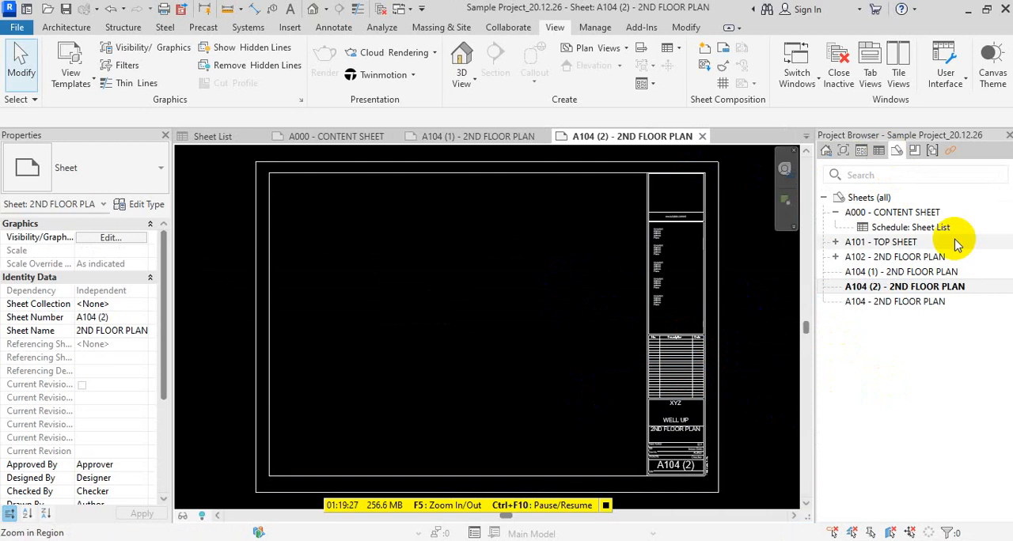
double_click(892, 212)
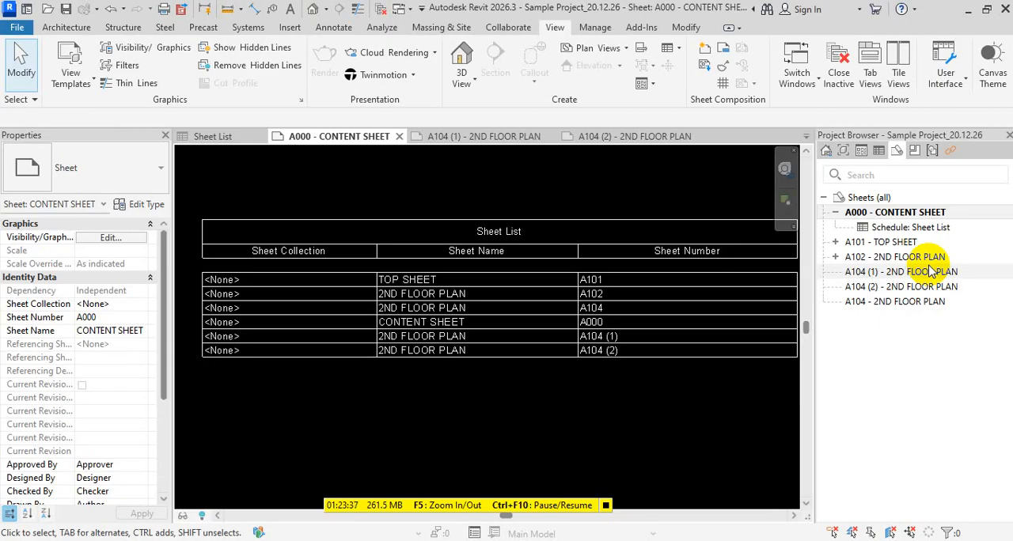
- Open the default {3D} view and set its projection mode to Perspective
click(843, 149)
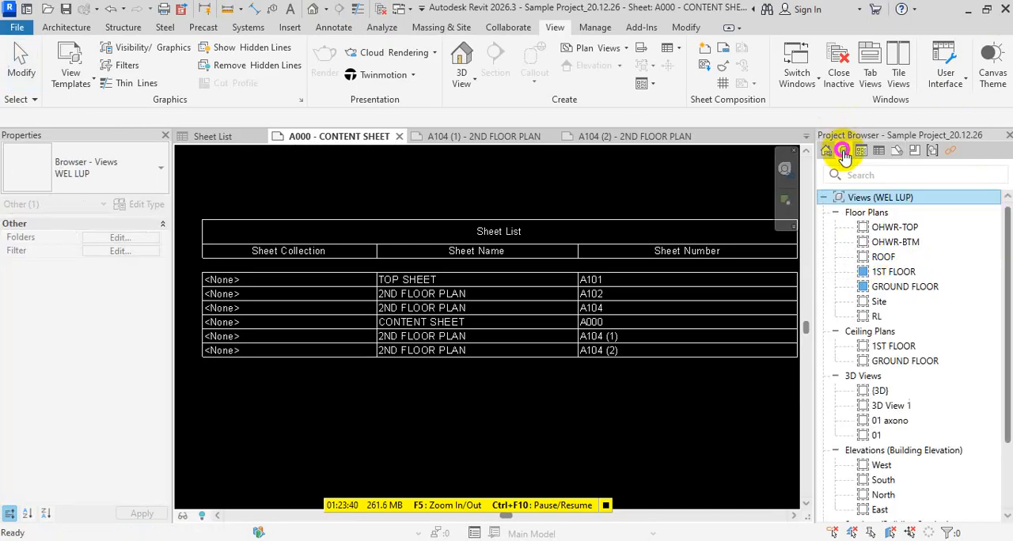
double_click(880, 391)
scroll(588, 378, down, 5)
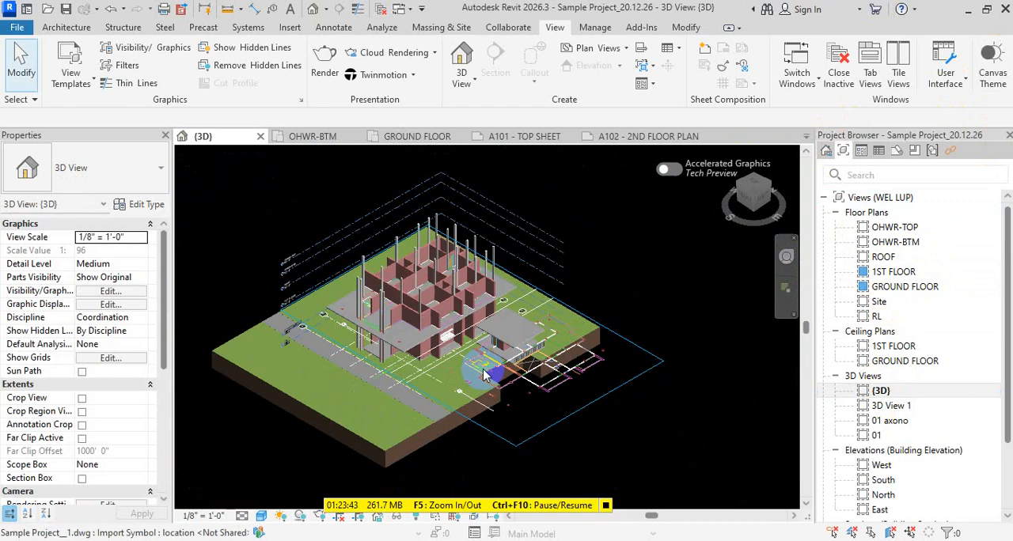
scroll(151, 410, down, 6)
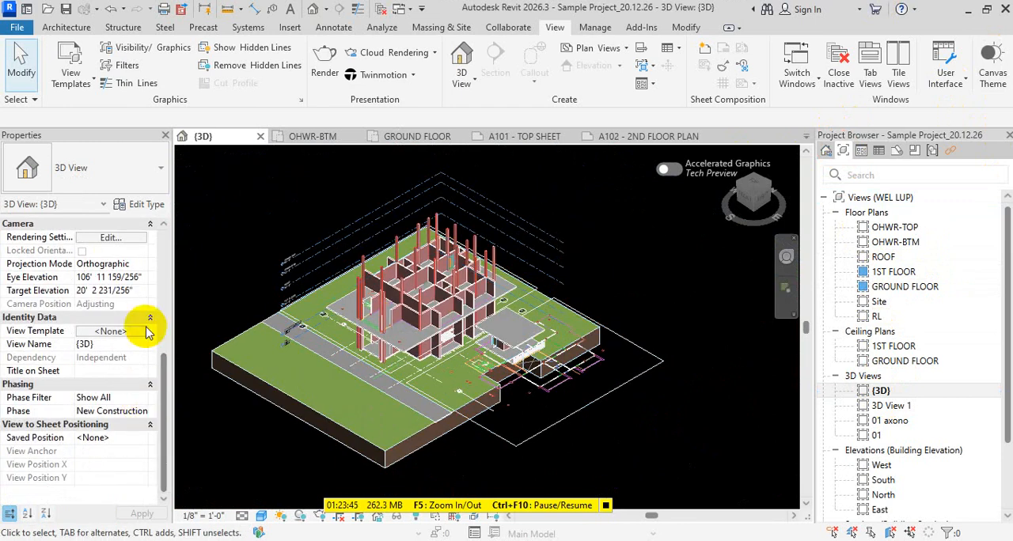
click(142, 265)
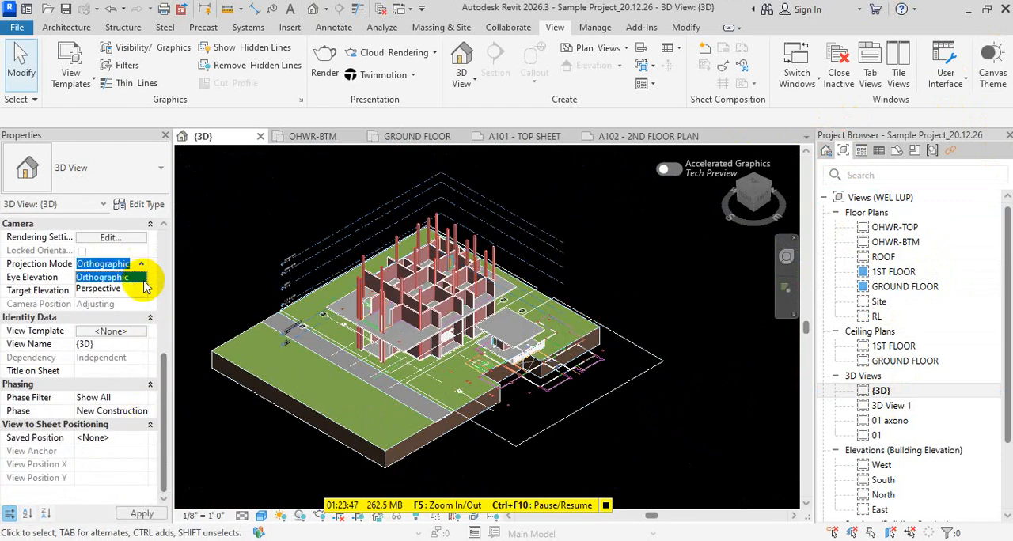
click(136, 290)
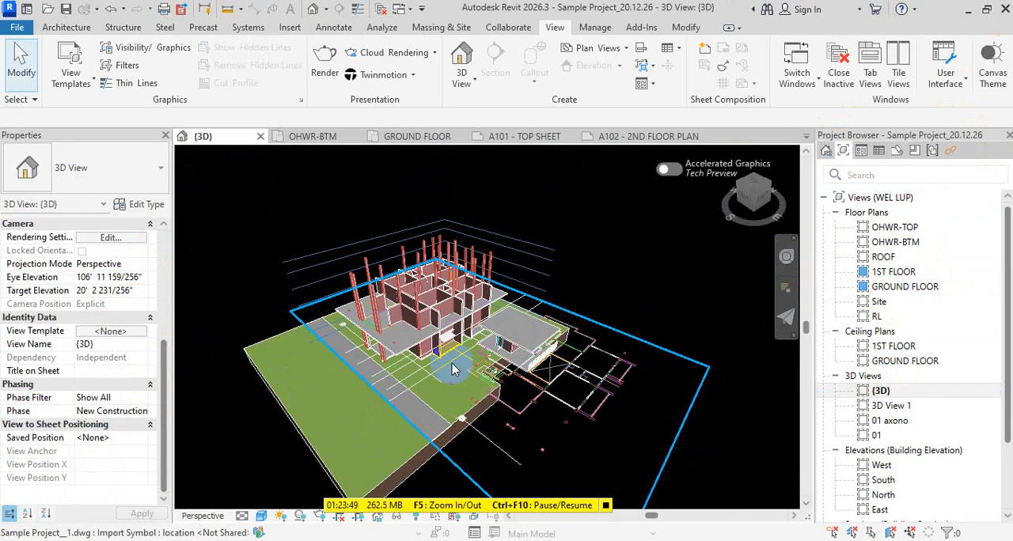
- Orbit the perspective view to a low viewpoint showing the whole building and site, and look through the view's properties
scroll(452, 363, up, 5)
shift+middle_drag(430, 385, 237, 307)
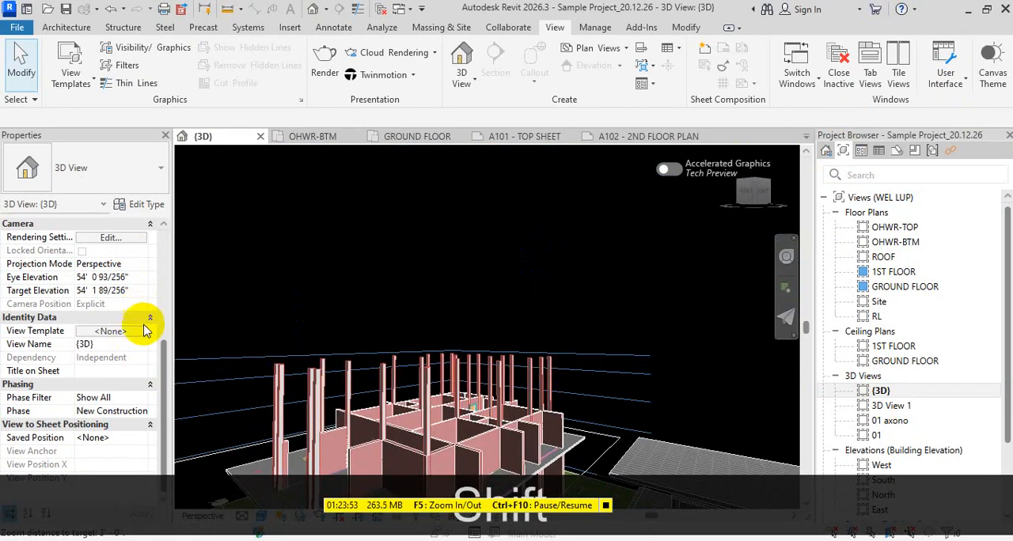
scroll(362, 285, down, 5)
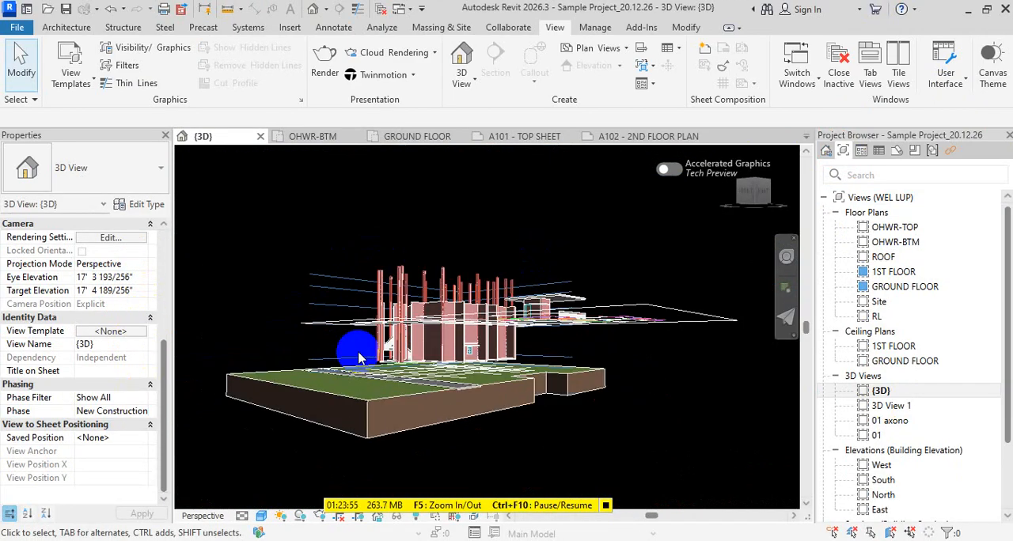
scroll(143, 347, up, 5)
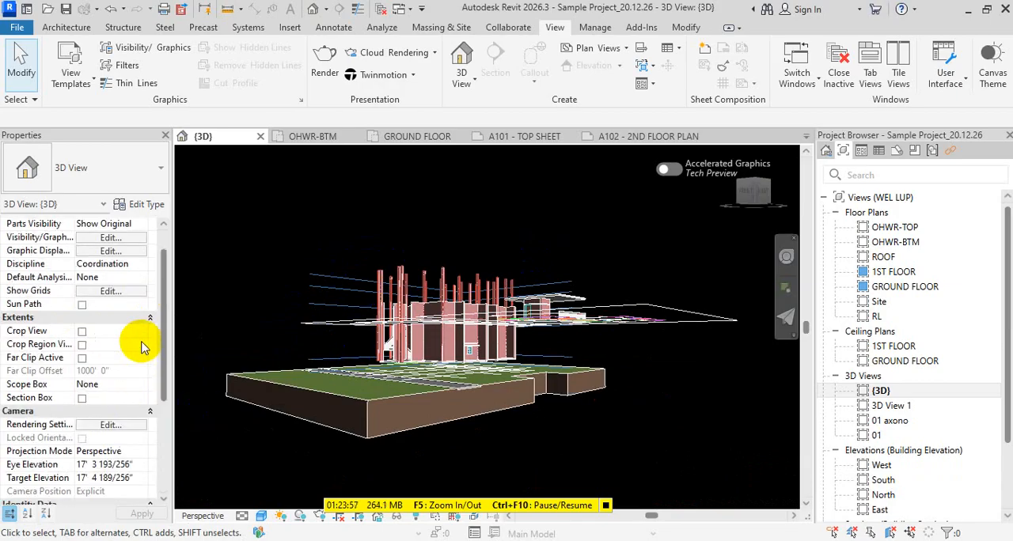
scroll(144, 339, down, 5)
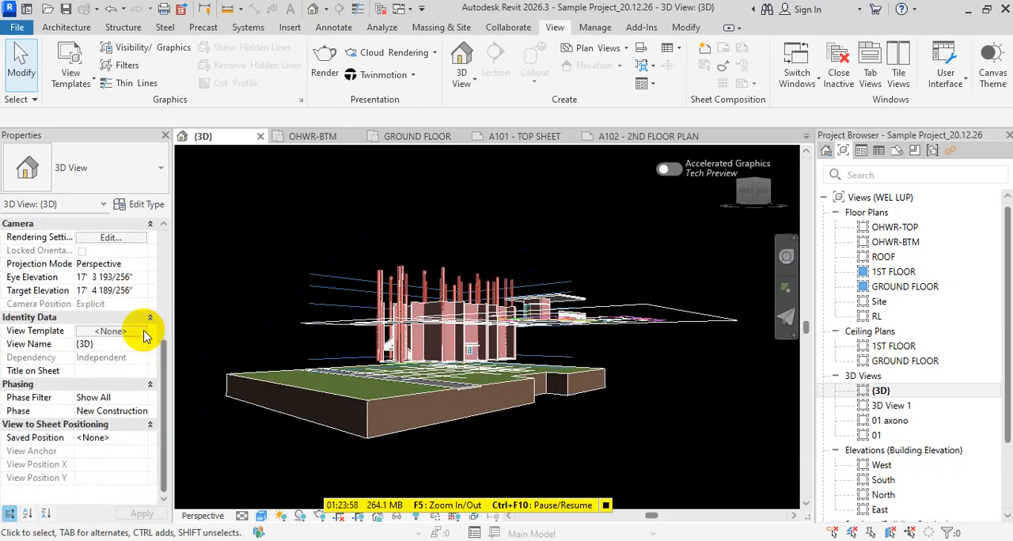
- Set the 3D view's projection mode to Orthographic and orbit it to an aerial view of the building and site
click(155, 269)
click(134, 276)
click(289, 269)
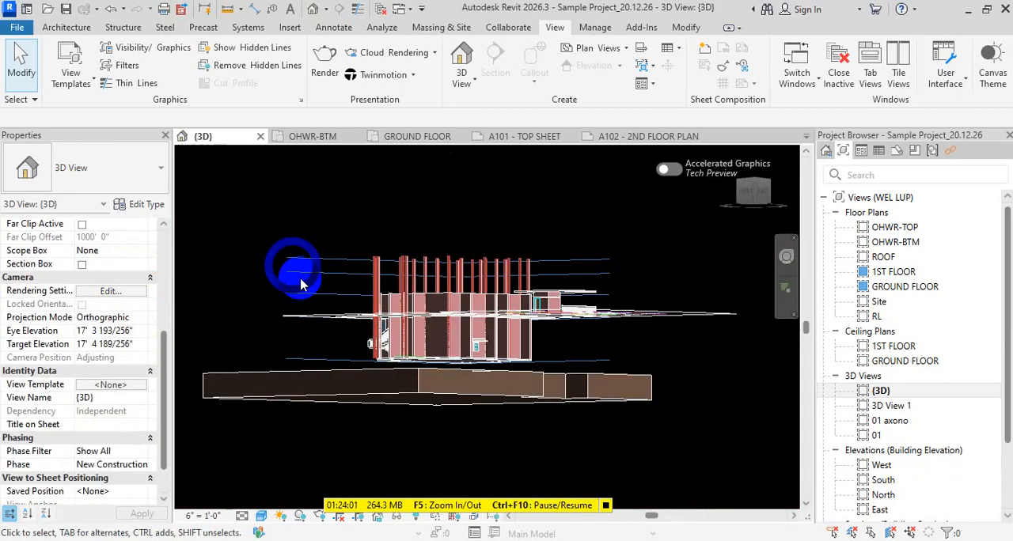
shift+middle_drag(388, 277, 467, 257)
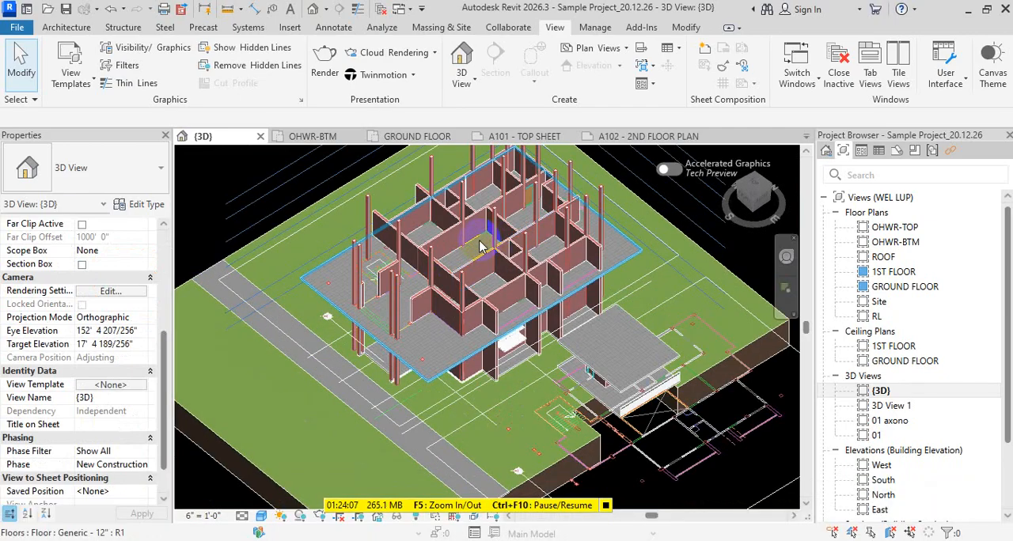
- Open the Rendering settings for the 3D view and move the dialog clear of the view's properties
key(r)
key(r)
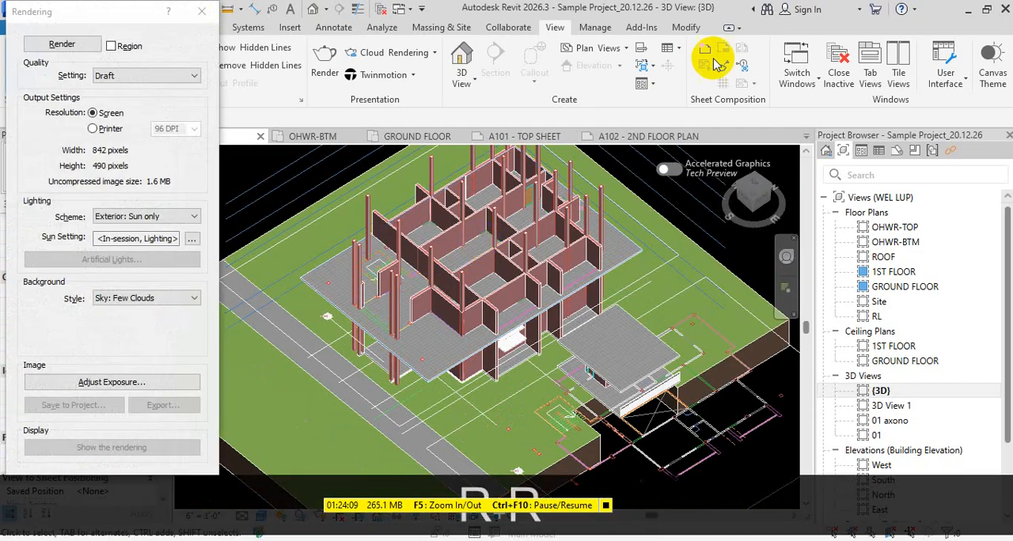
drag(102, 15, 676, 71)
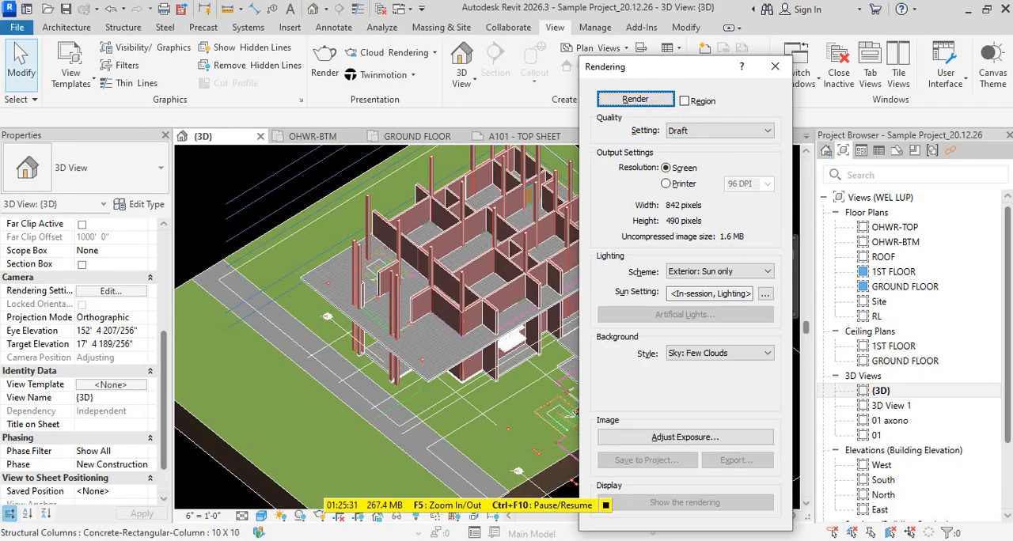
- Switch to the Chrome browser, search Google for FILE CR in a new tab, open the FileCR site and dismiss its notification request
key(alt+Tab)
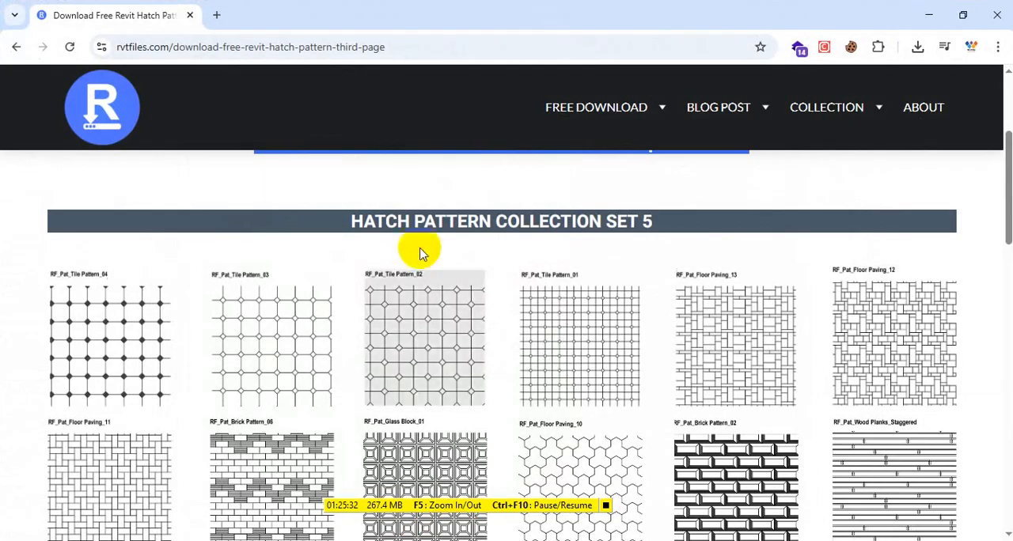
click(214, 16)
click(302, 281)
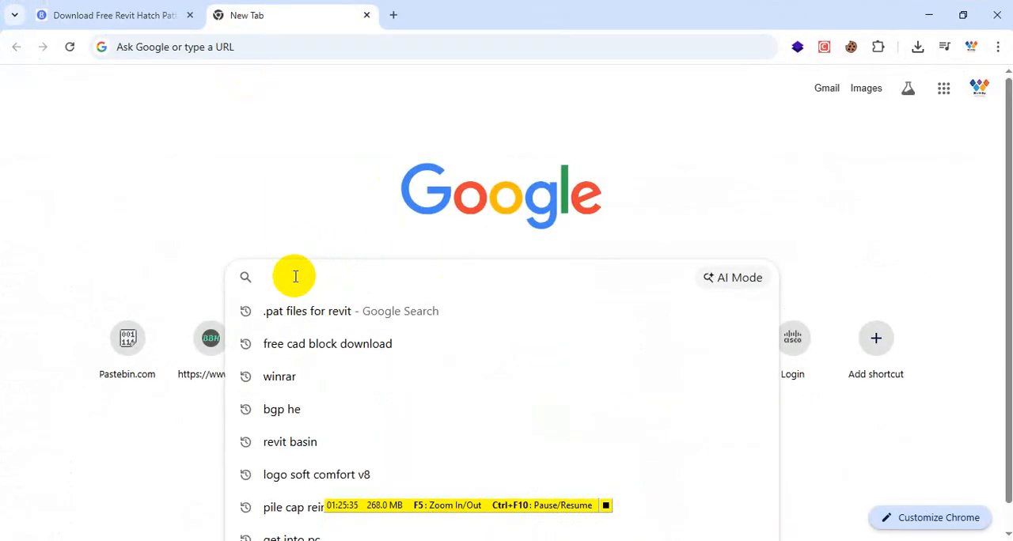
text(FILE CR)
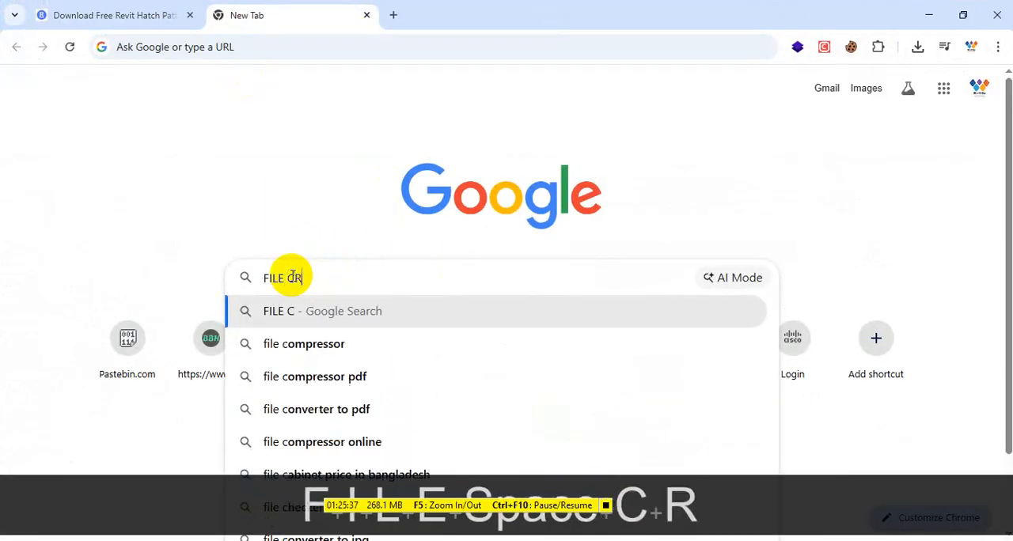
key(Return)
click(366, 288)
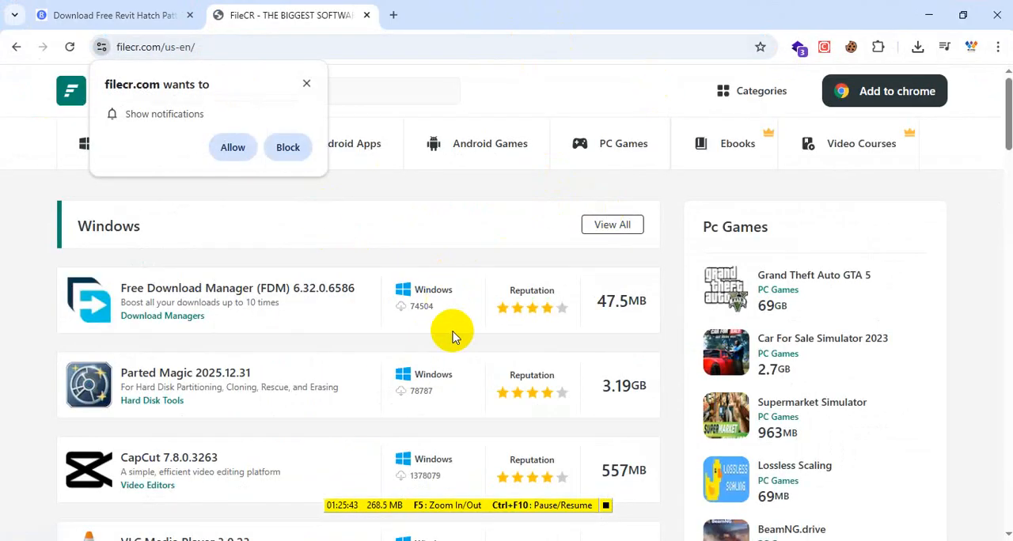
click(306, 83)
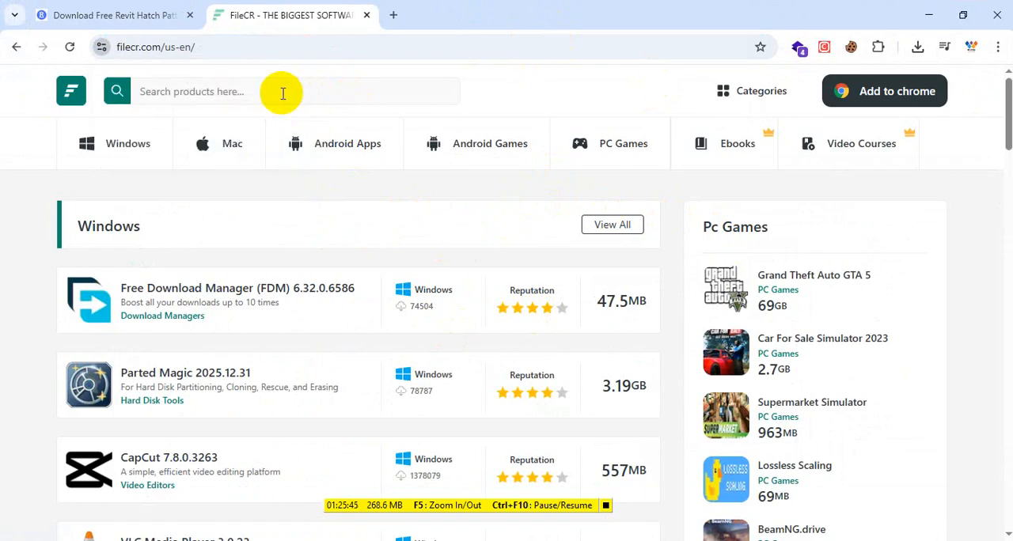
- Search the FileCR site for VRAY and look through the listed V-Ray products
click(277, 95)
text(V)
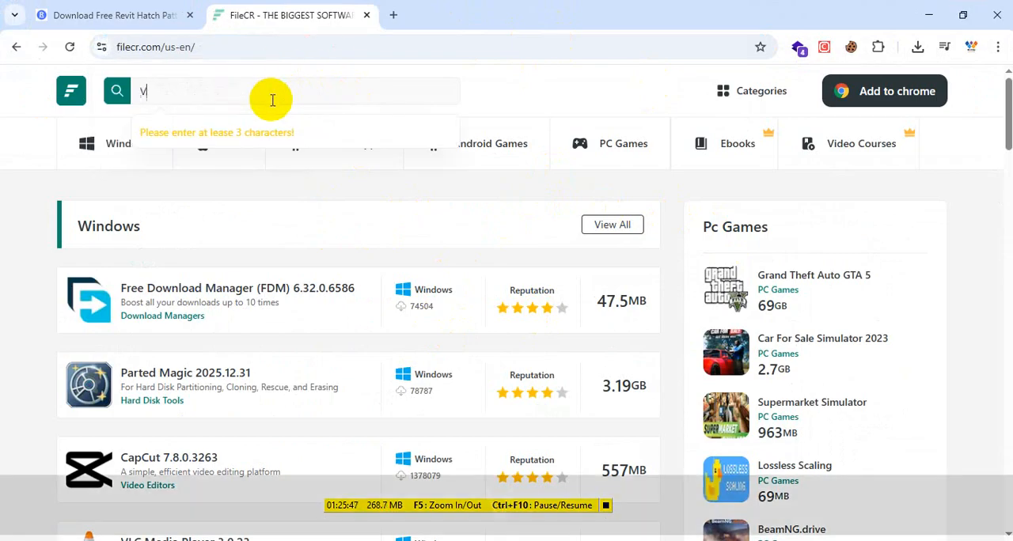
text(RAY)
key(Return)
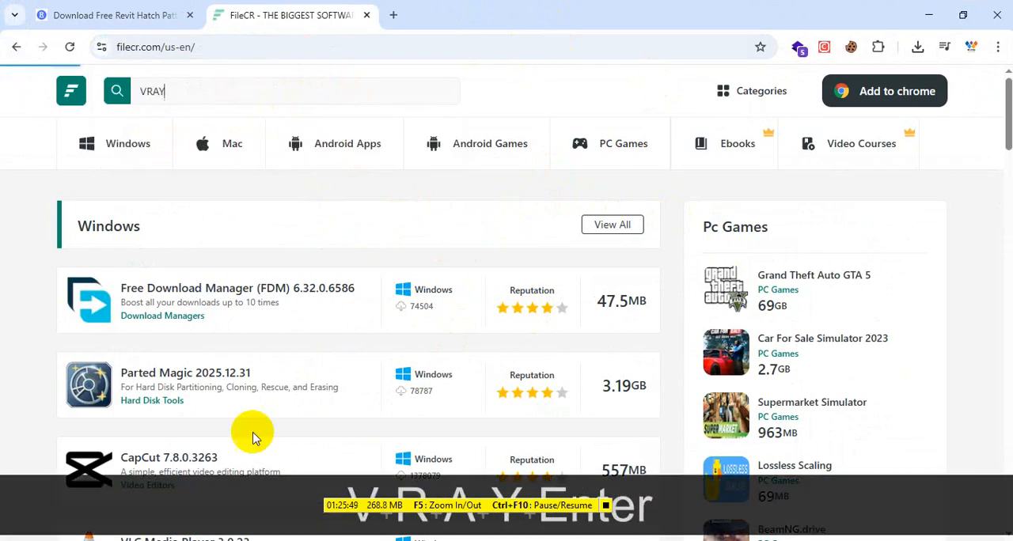
scroll(760, 305, down, 3)
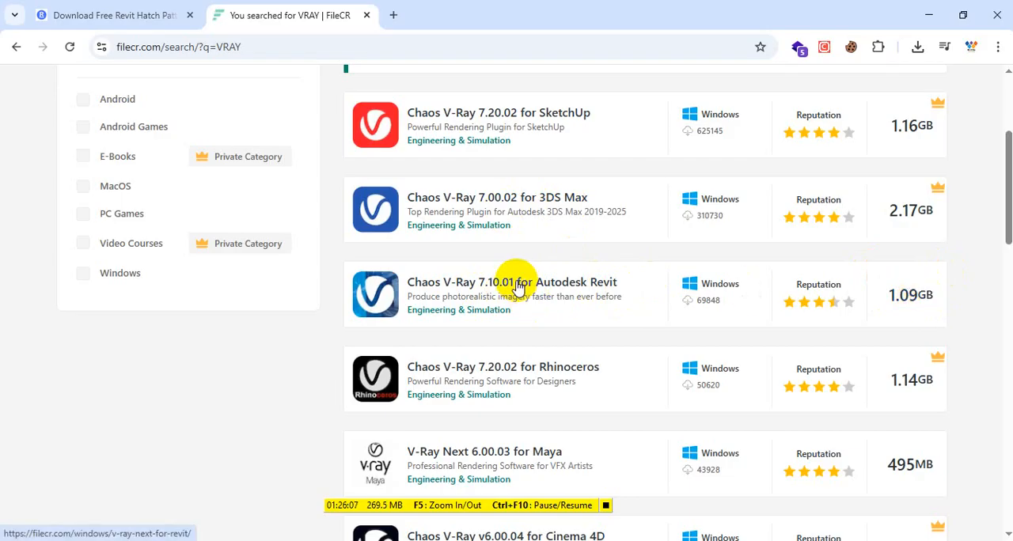
scroll(515, 288, down, 5)
scroll(515, 298, up, 7)
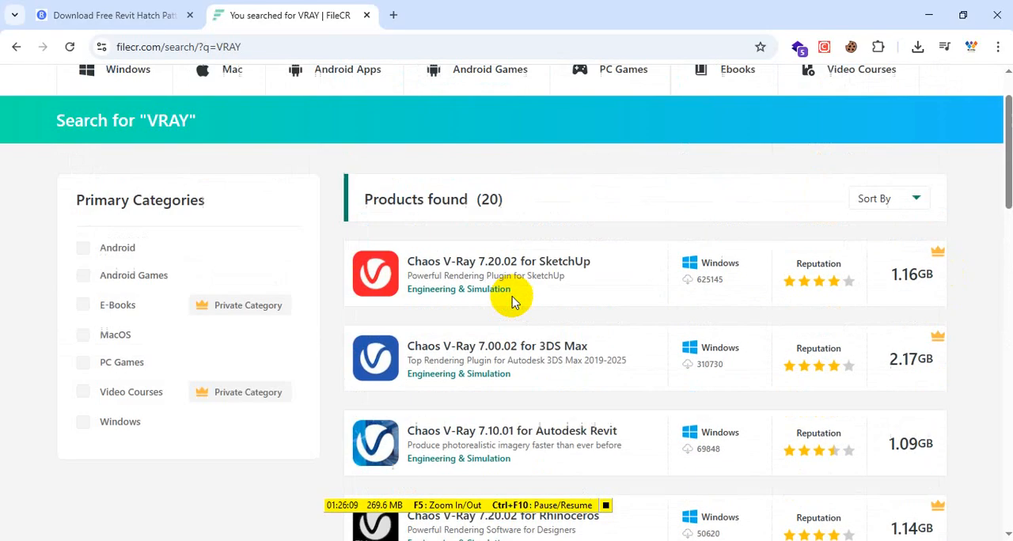
scroll(511, 302, down, 2)
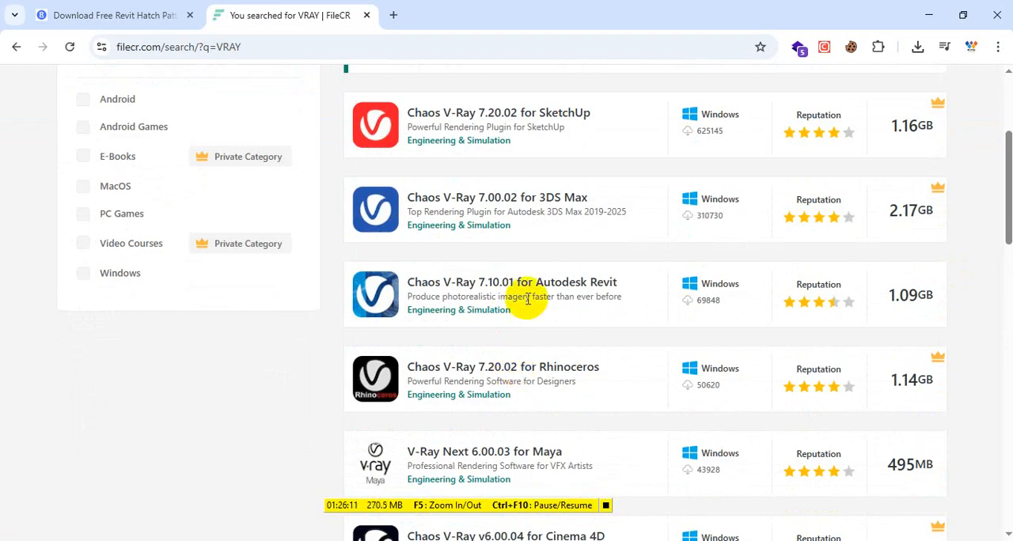
scroll(528, 299, down, 2)
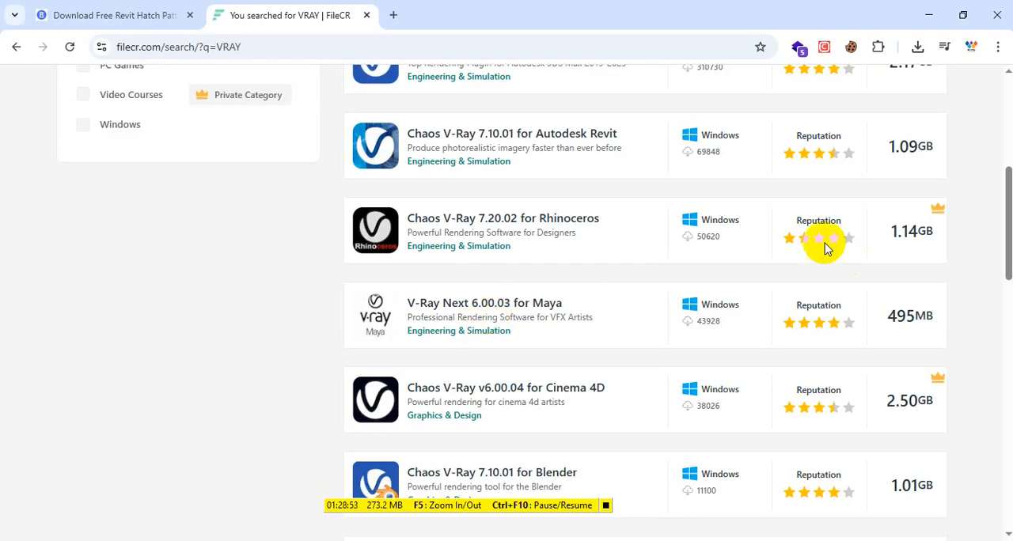
- Try to open the Chaos V-Ray 7.20.02 for Rhinoceros listing and dismiss the FileCR Assistant offer
click(504, 219)
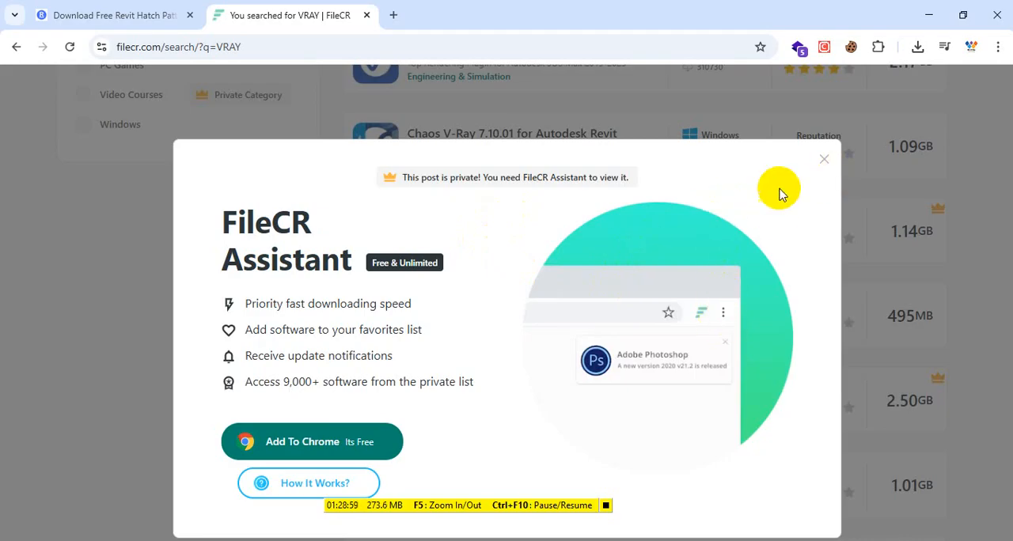
click(824, 164)
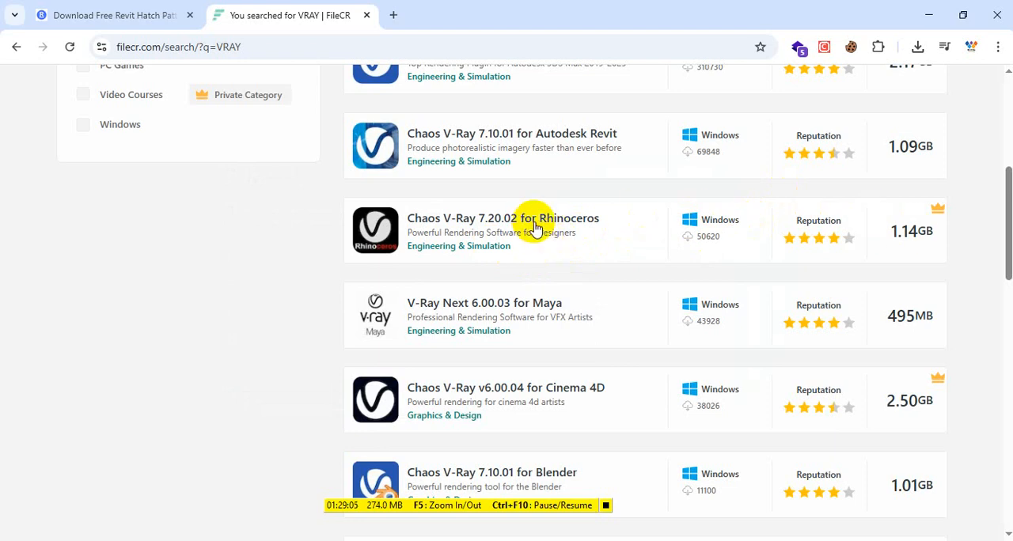
- Open the Chaos V-Ray 7.10.01 for Autodesk Revit page and start its direct download
scroll(521, 256, up, 2)
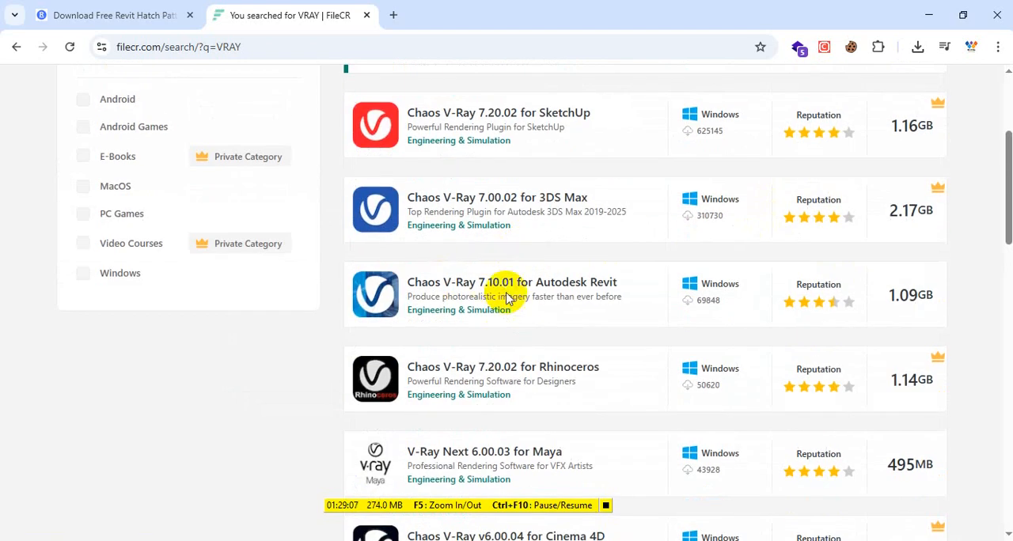
click(539, 283)
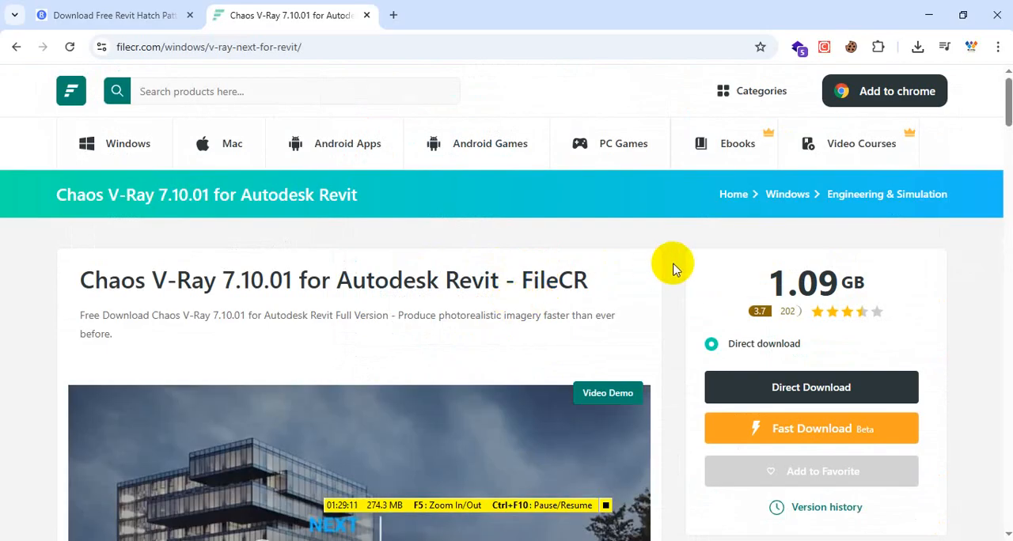
scroll(934, 230, down, 2)
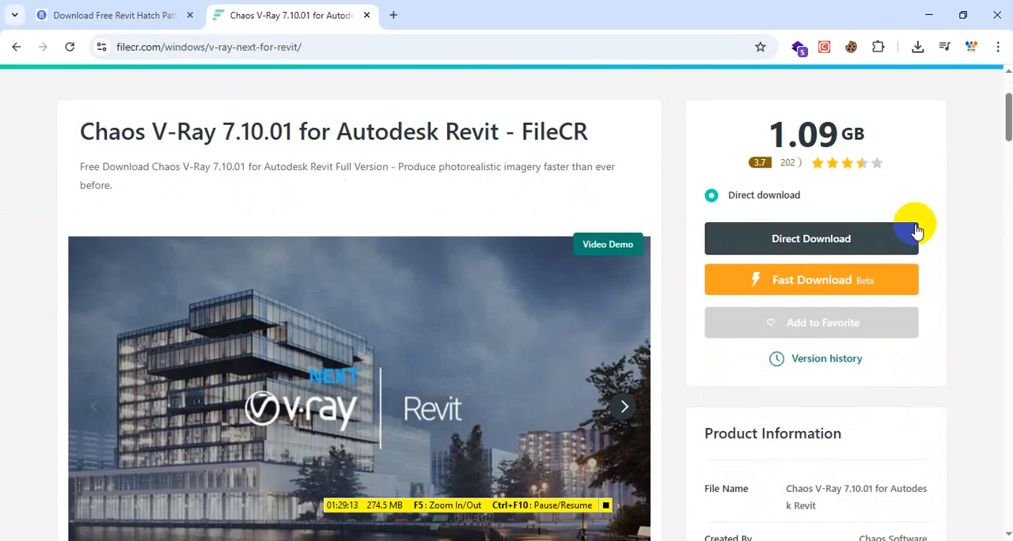
click(821, 236)
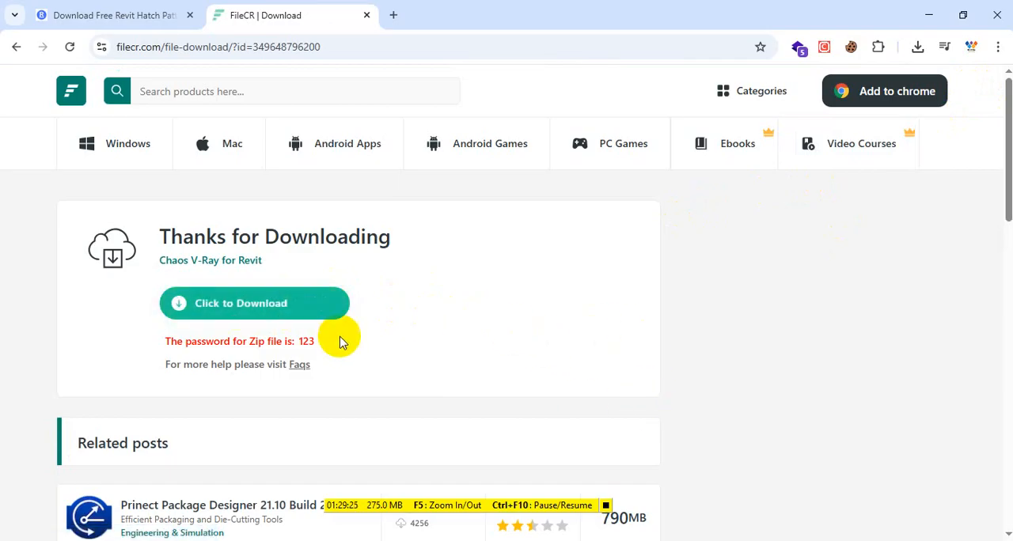
click(229, 303)
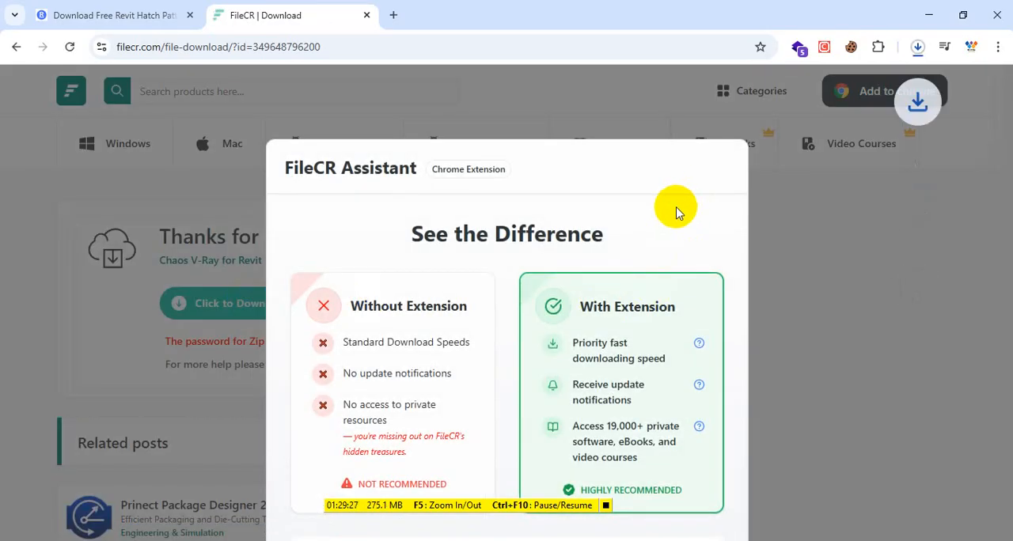
- Check the V-Ray archive in the browser's recent downloads and return to Revit
click(919, 47)
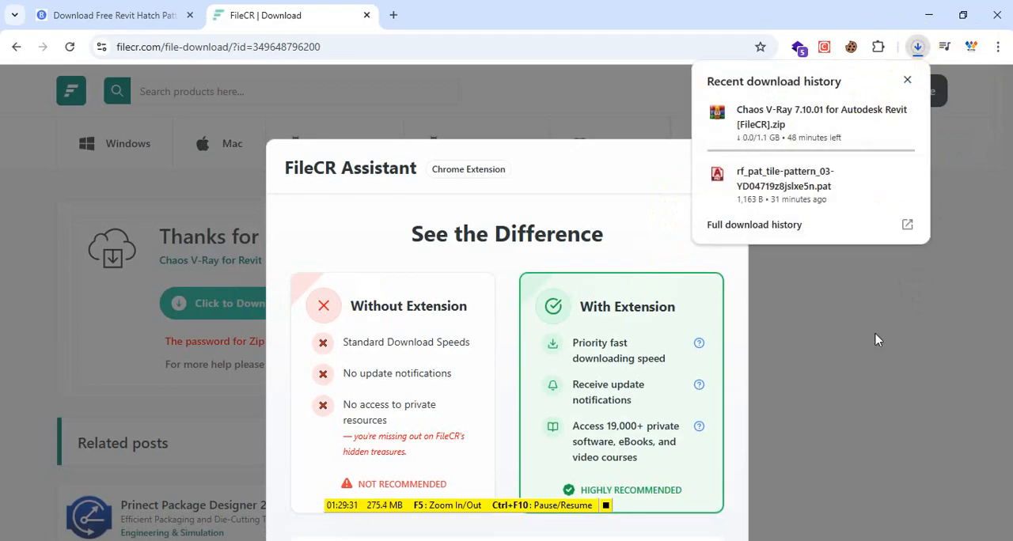
click(889, 294)
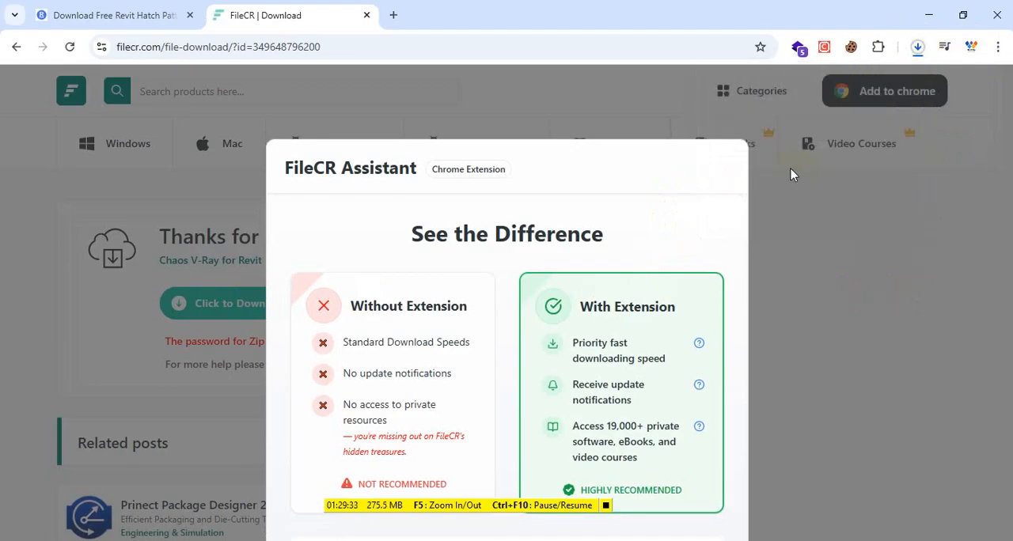
click(929, 15)
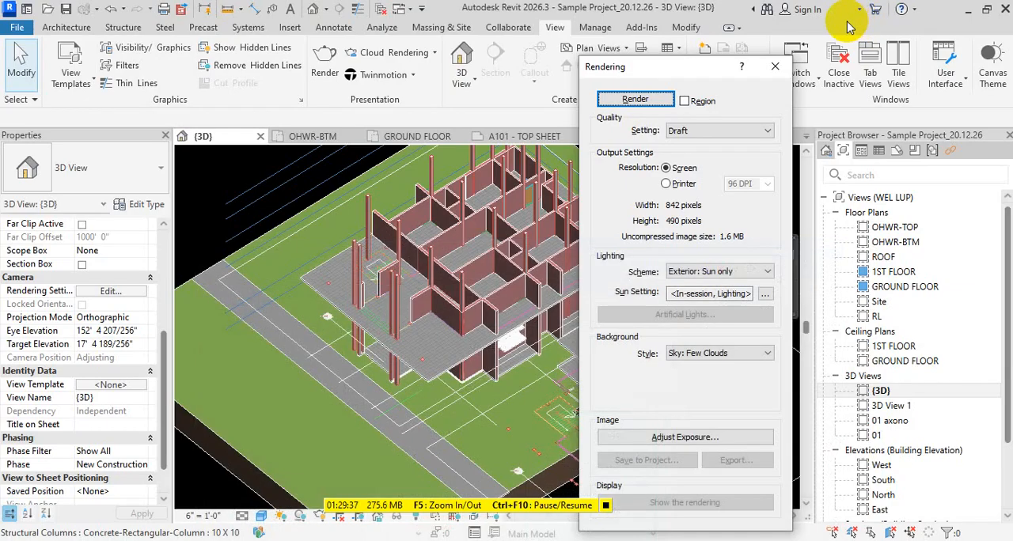